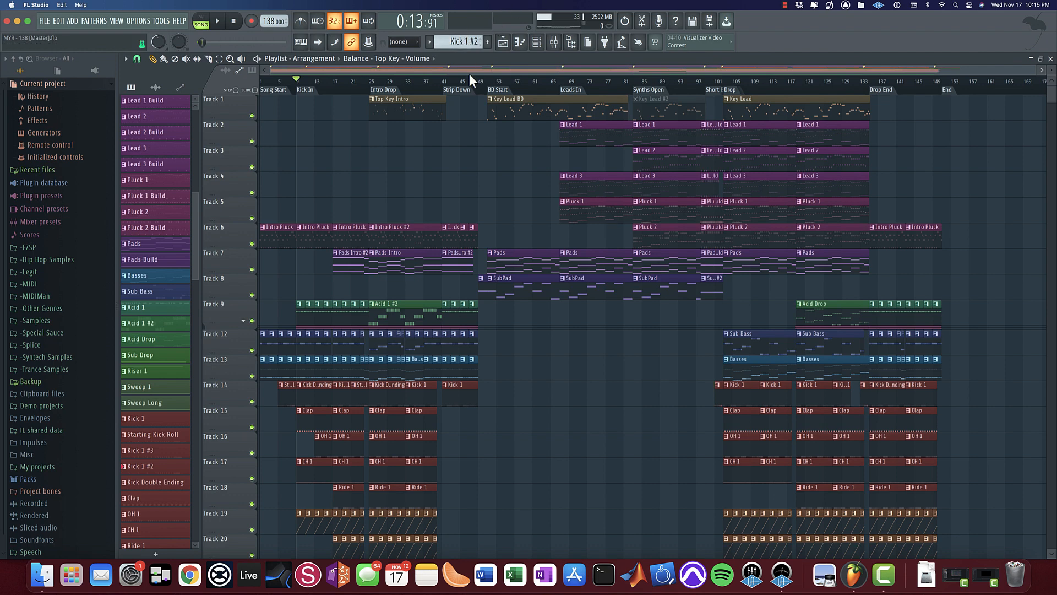
Step: Open the mixer and play the arrangement from the Kick In marker
{"action": "scroll", "coordinate": [330, 163], "scroll_direction": "up", "scroll_amount": 2}
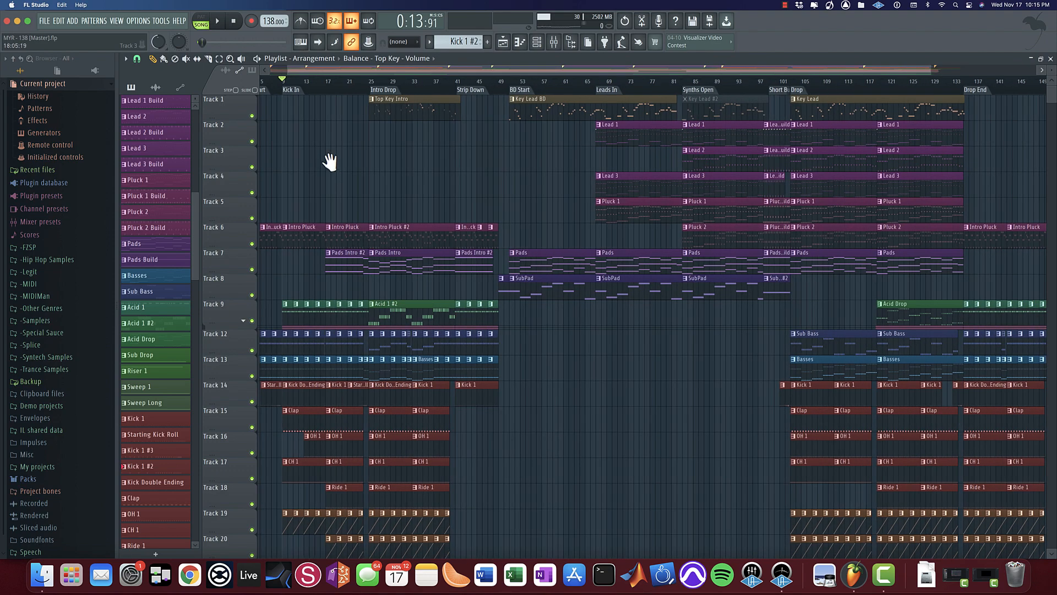
{"action": "scroll", "coordinate": [334, 225], "scroll_direction": "up", "scroll_amount": 6}
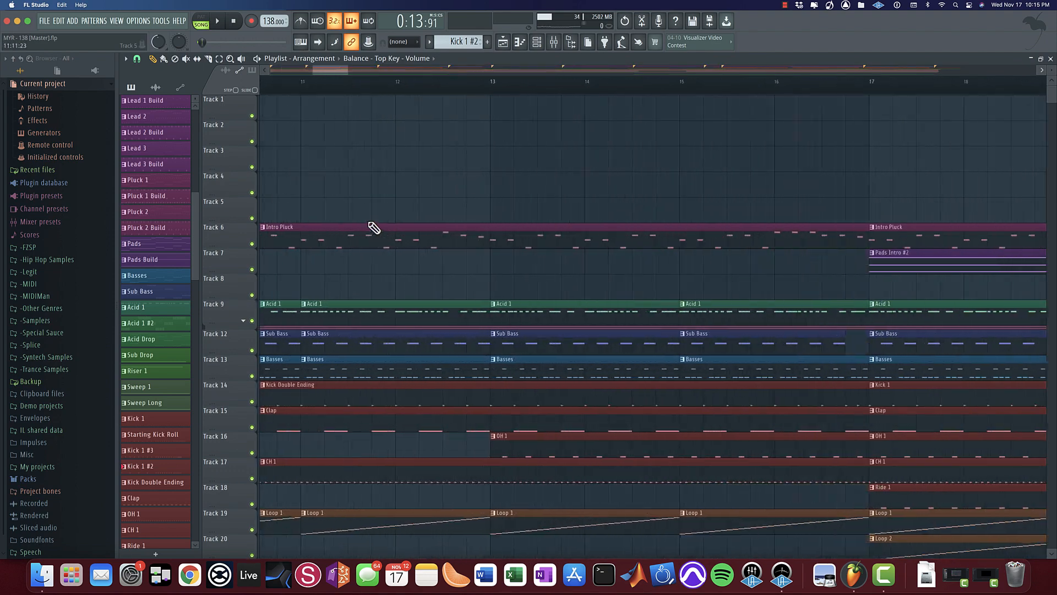
{"action": "scroll", "coordinate": [528, 215], "scroll_direction": "down", "scroll_amount": 1}
{"action": "scroll", "coordinate": [530, 213], "scroll_direction": "down", "scroll_amount": 1}
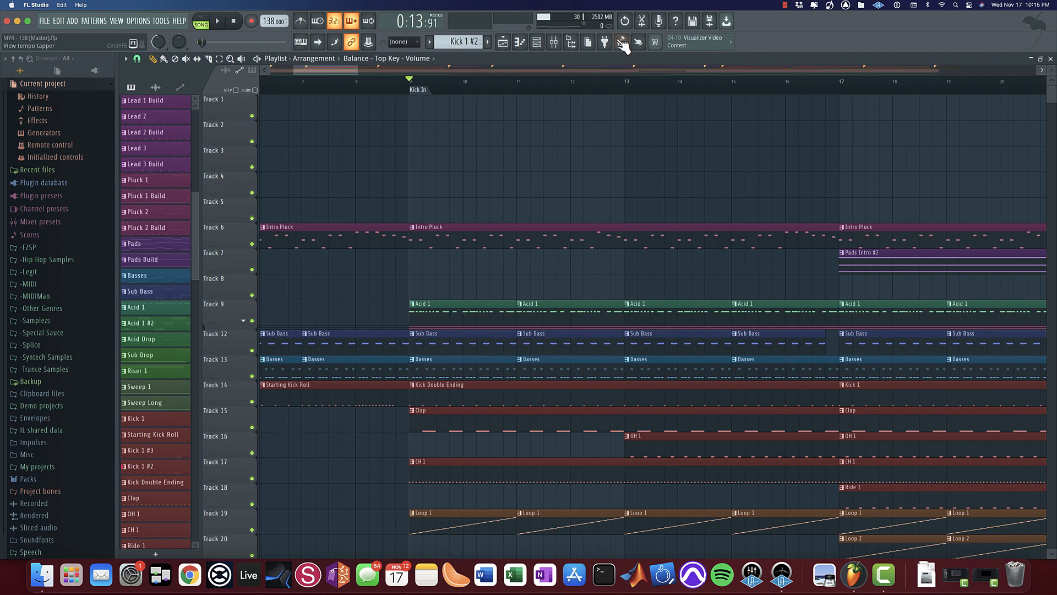
{"action": "left_click", "coordinate": [559, 42]}
{"action": "key", "text": "space"}
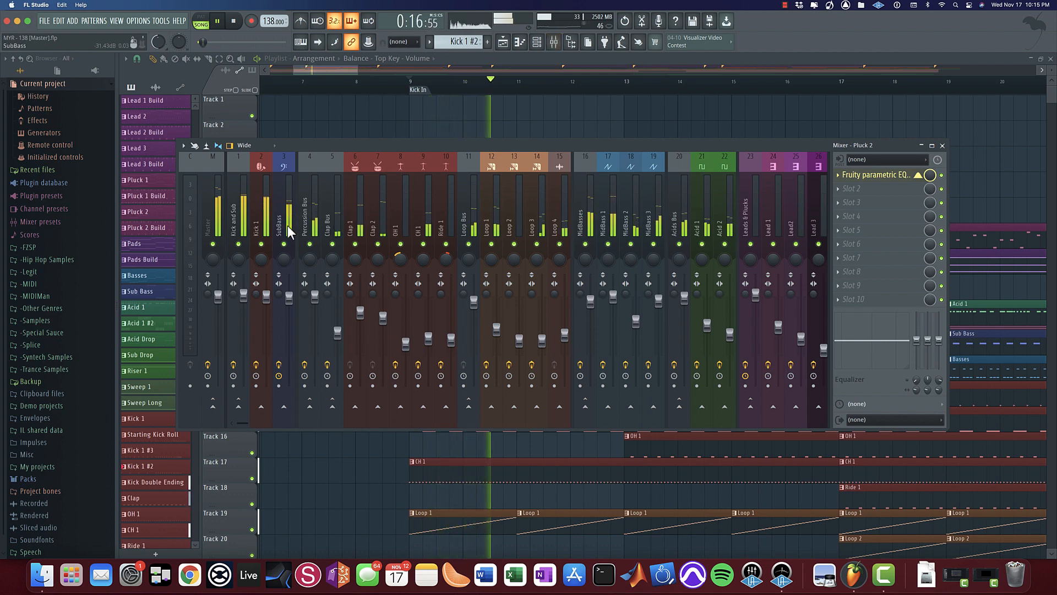
{"action": "key", "text": "space"}
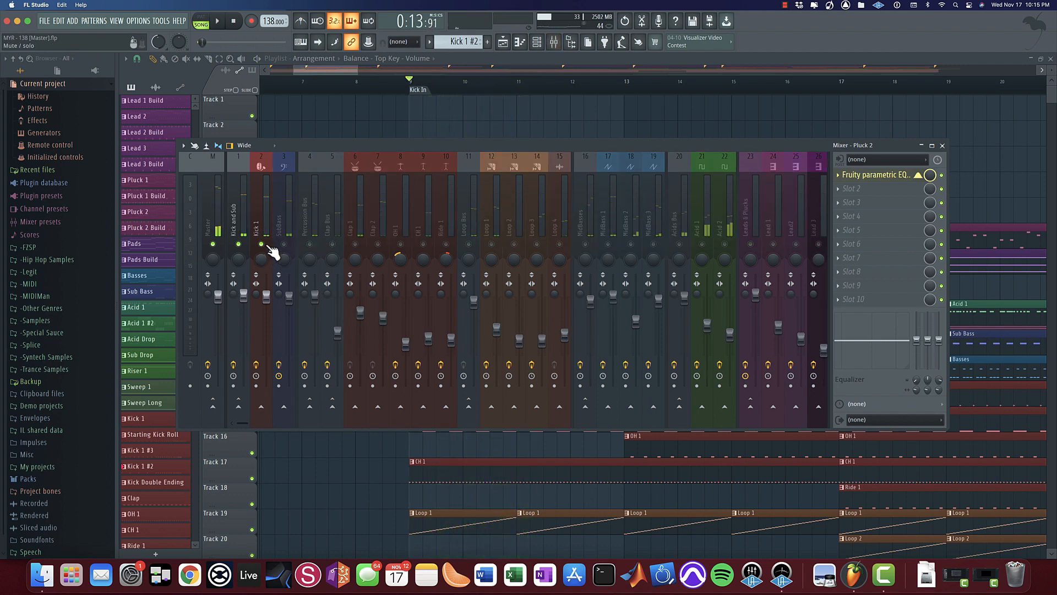
Step: Select the Kick 1 mixer track and play the kick in solo from the Kick In marker
{"action": "left_click", "coordinate": [260, 219]}
{"action": "key", "text": "space"}
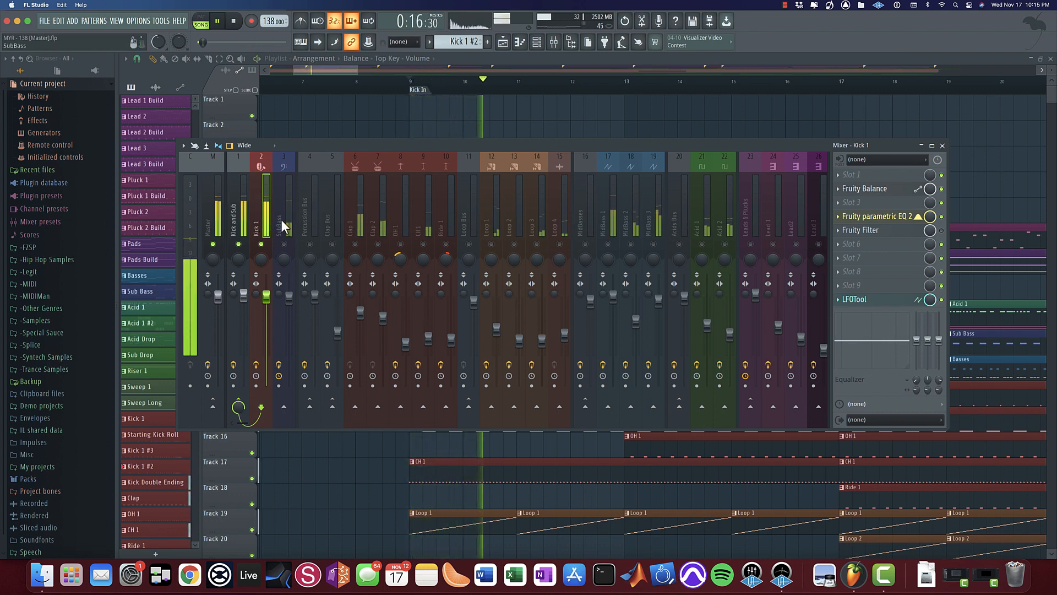
{"action": "key", "text": "space"}
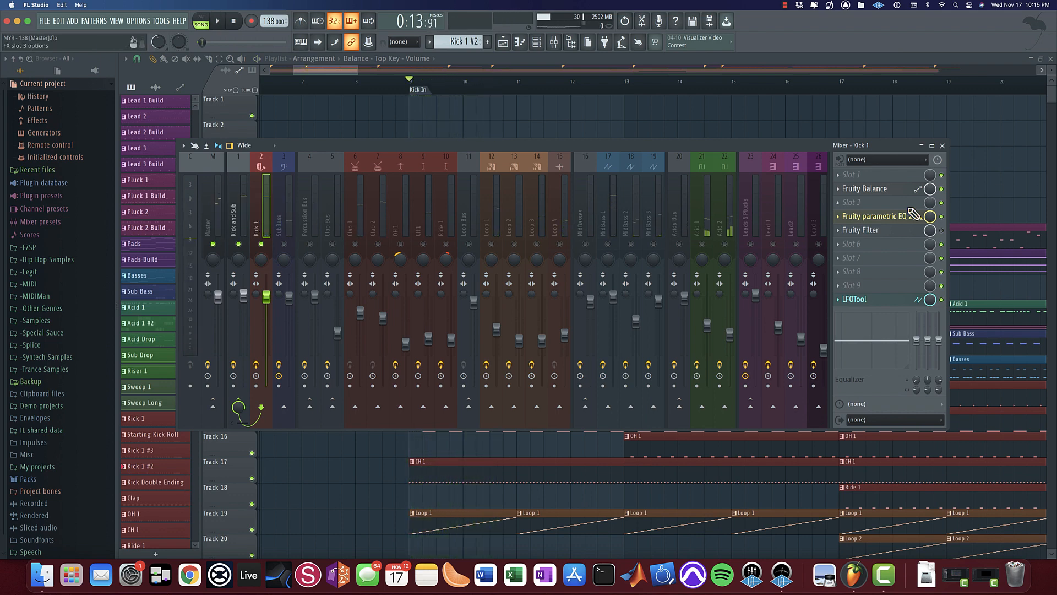
Step: Examine the Kick 1 track's effects: Fruity parametric EQ 2, Fruity Filter, Fruity Balance and the LFOTool waveform display
{"action": "left_click", "coordinate": [898, 216]}
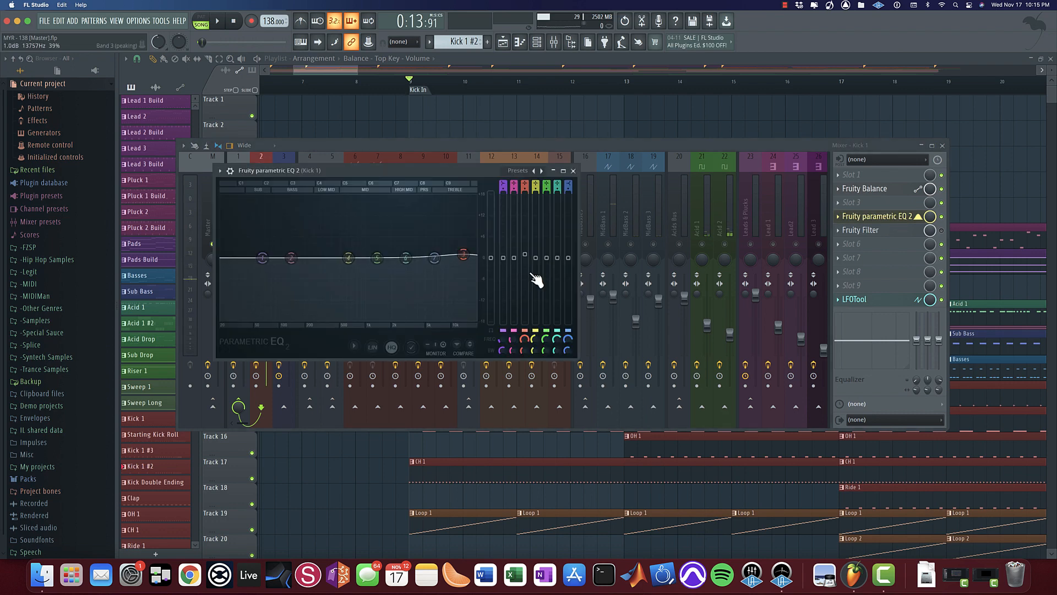
{"action": "left_click", "coordinate": [573, 171]}
{"action": "left_click", "coordinate": [881, 188]}
{"action": "left_click", "coordinate": [881, 188]}
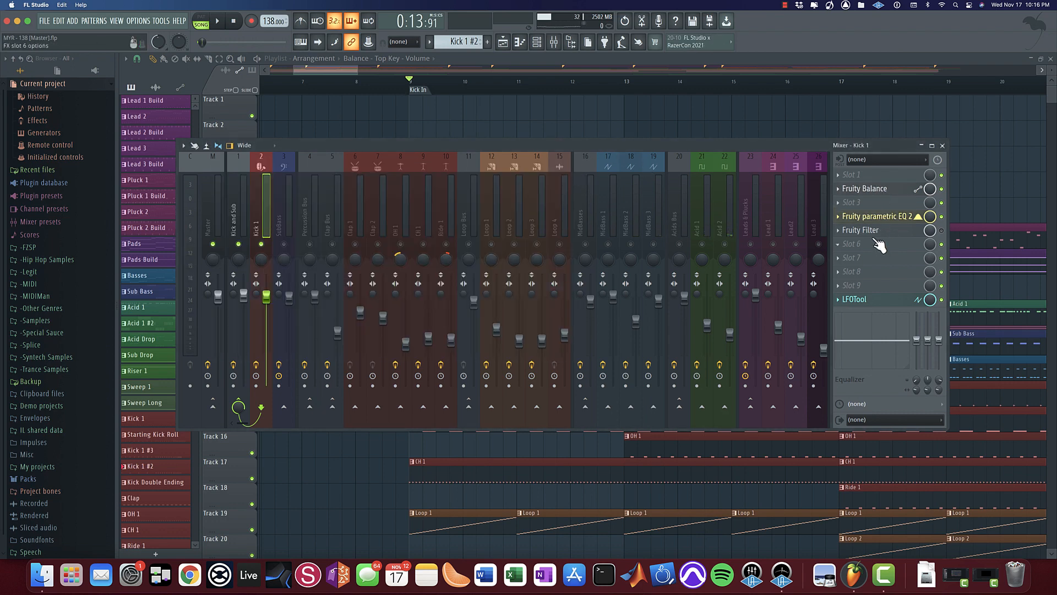
{"action": "left_click", "coordinate": [876, 230]}
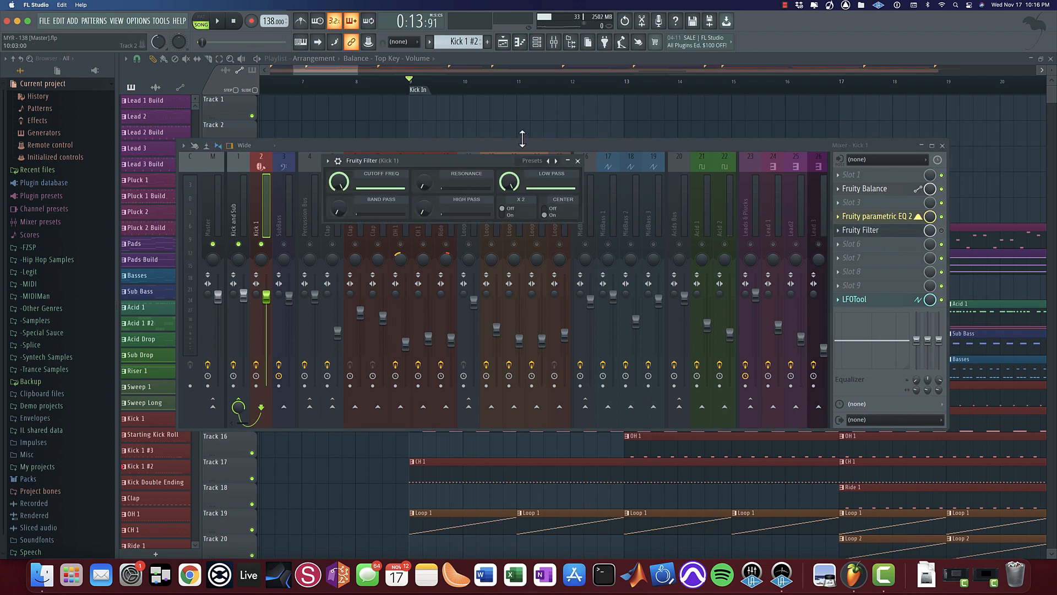
{"action": "left_click", "coordinate": [577, 161]}
{"action": "left_click", "coordinate": [900, 190]}
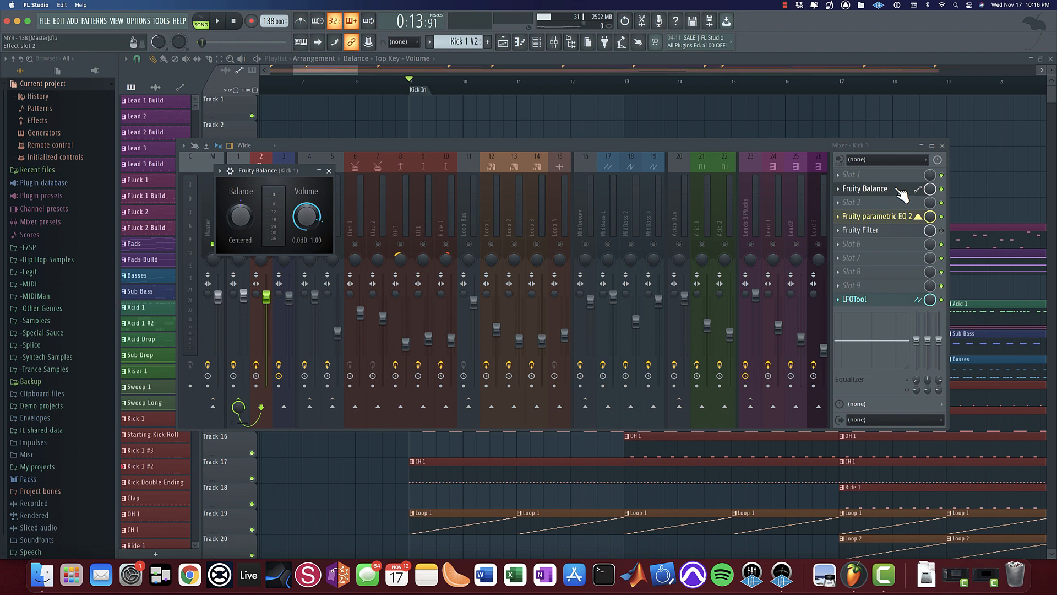
{"action": "left_click", "coordinate": [895, 301]}
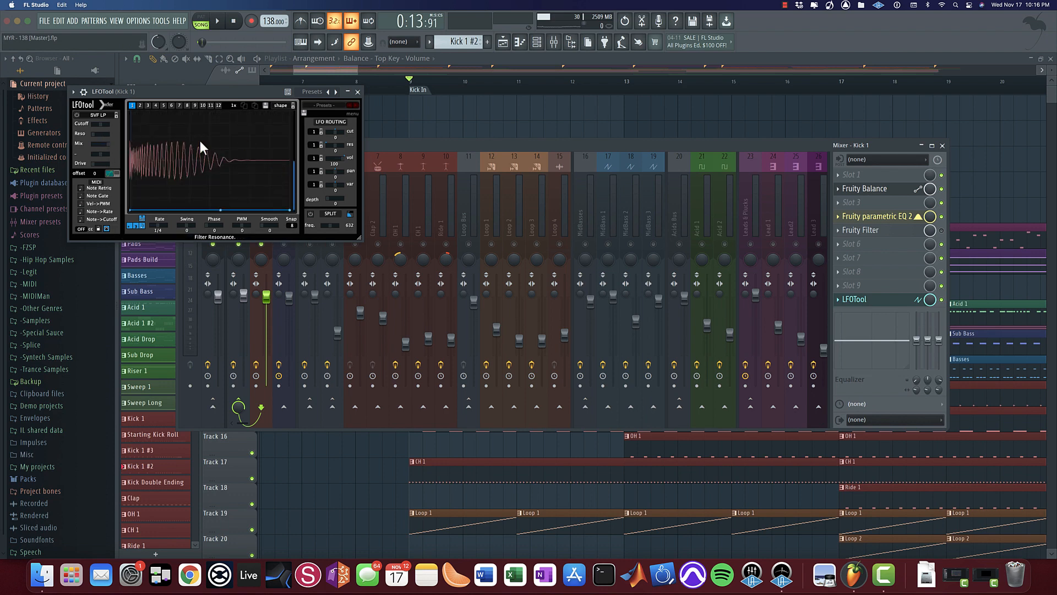
{"action": "left_click", "coordinate": [358, 91]}
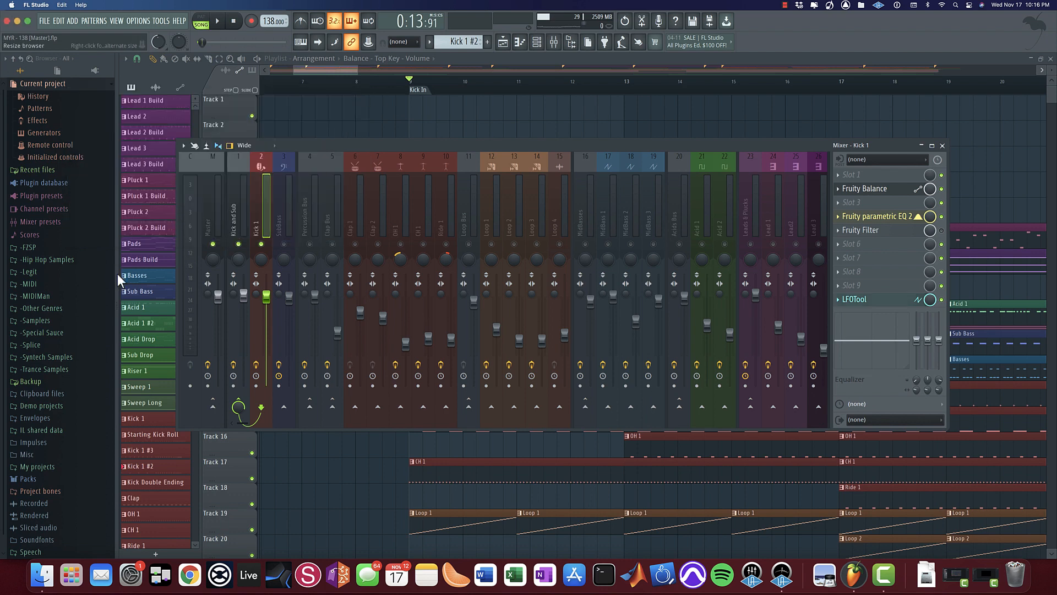
Step: Enable the SubBass mixer track alongside the soloed Kick 1 and play both together
{"action": "left_click", "coordinate": [282, 261]}
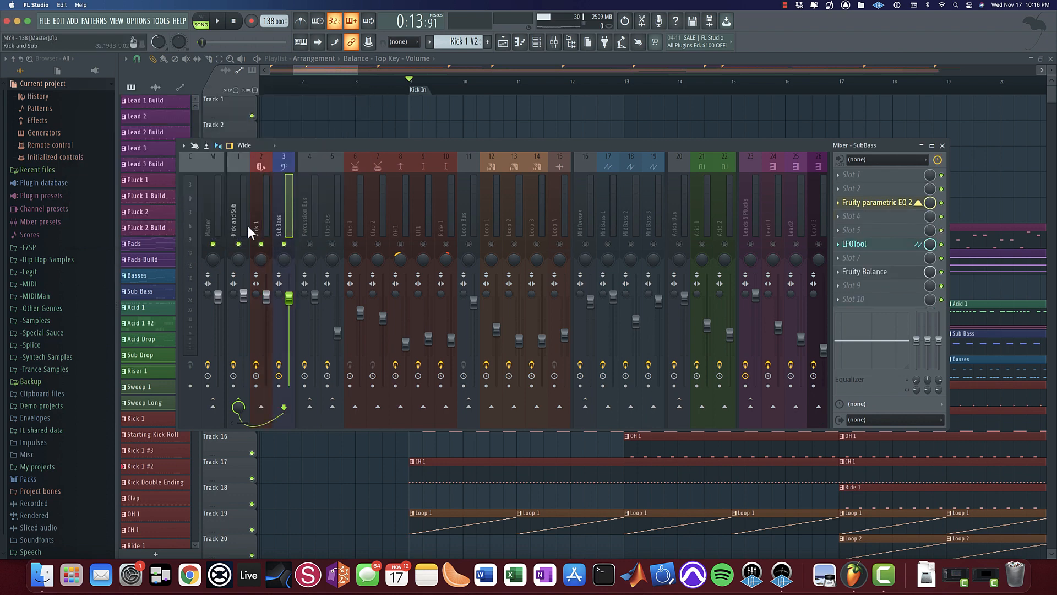
{"action": "key", "text": "space"}
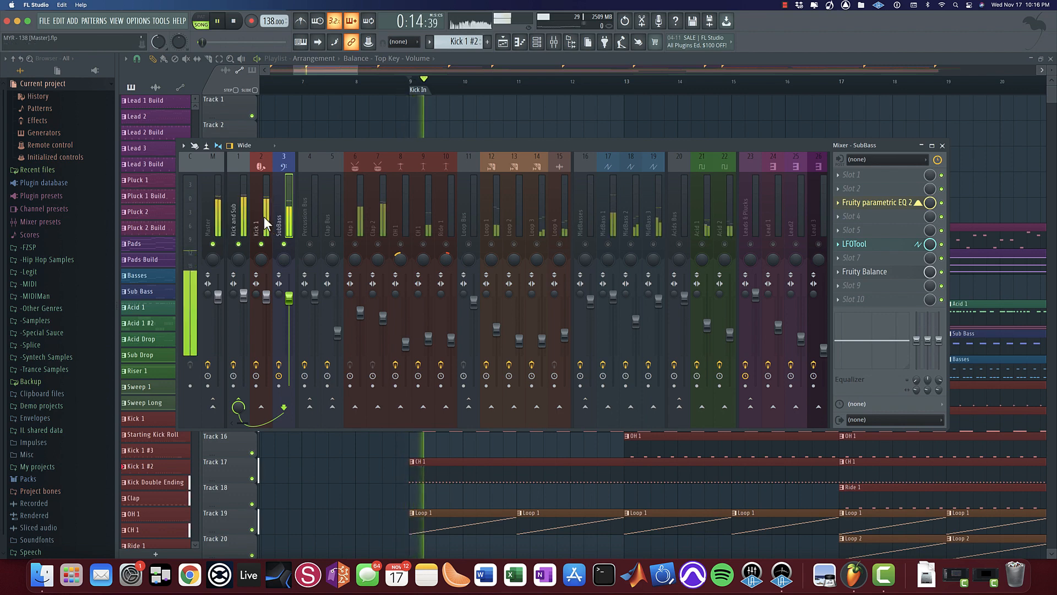
{"action": "left_click", "coordinate": [942, 145]}
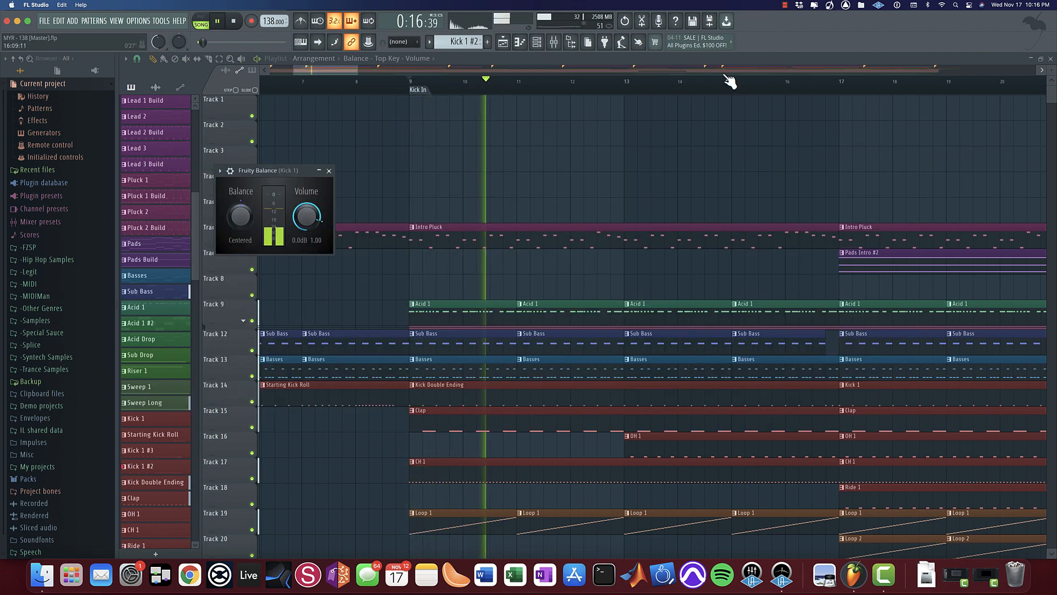
Step: Open the Sub channel's SynthMaster One instrument from the channel rack and move its window clear for viewing the oscillators
{"action": "left_click", "coordinate": [537, 42]}
{"action": "key", "text": "space"}
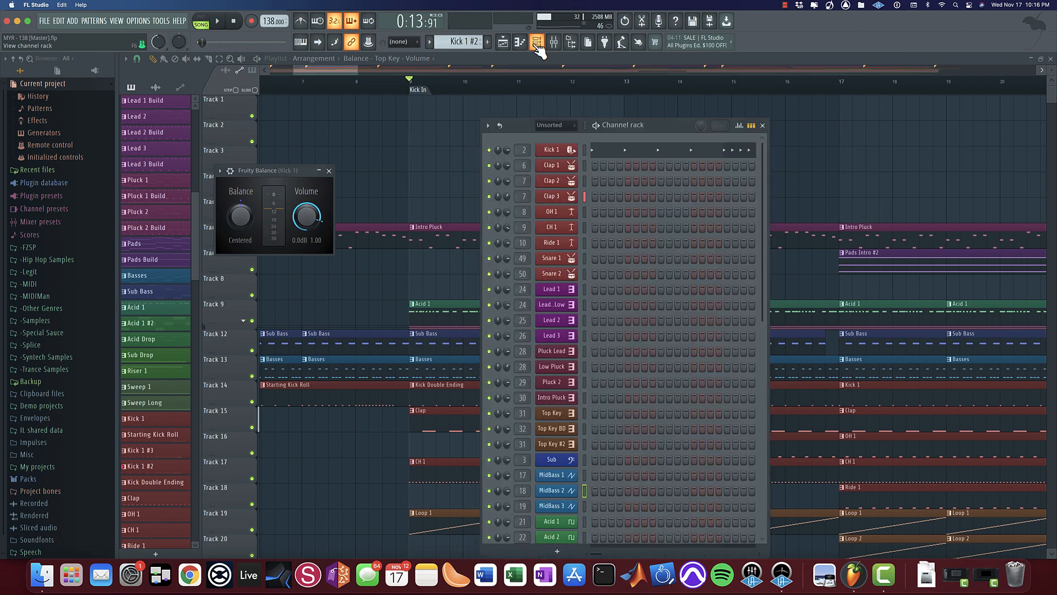
{"action": "left_click", "coordinate": [551, 459]}
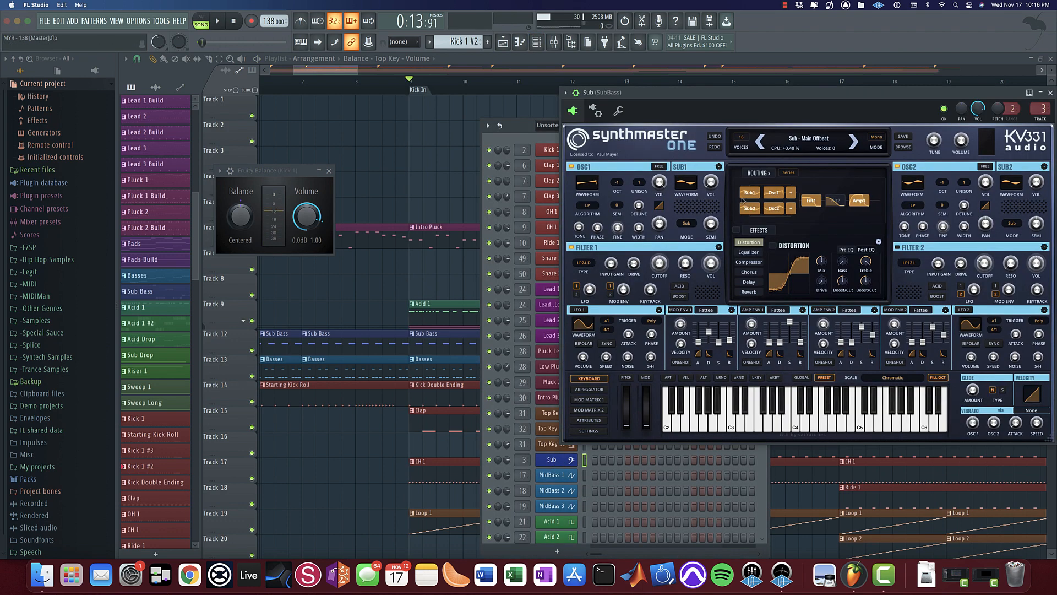
{"action": "left_click_drag", "start_coordinate": [752, 91], "coordinate": [502, 94]}
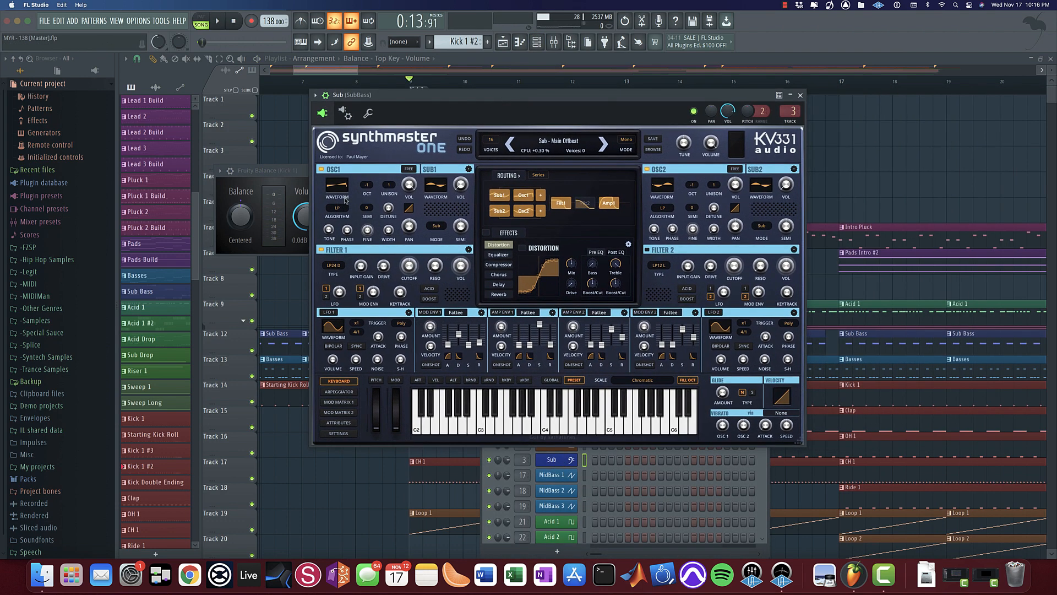
{"action": "mouse_move", "coordinate": [345, 191]}
Step: Lower the OSC2 volume to 0, then raise it to about 69.4 during playback to hear its effect on the sub
{"action": "left_click_drag", "start_coordinate": [733, 184], "coordinate": [734, 289]}
{"action": "key", "text": "space"}
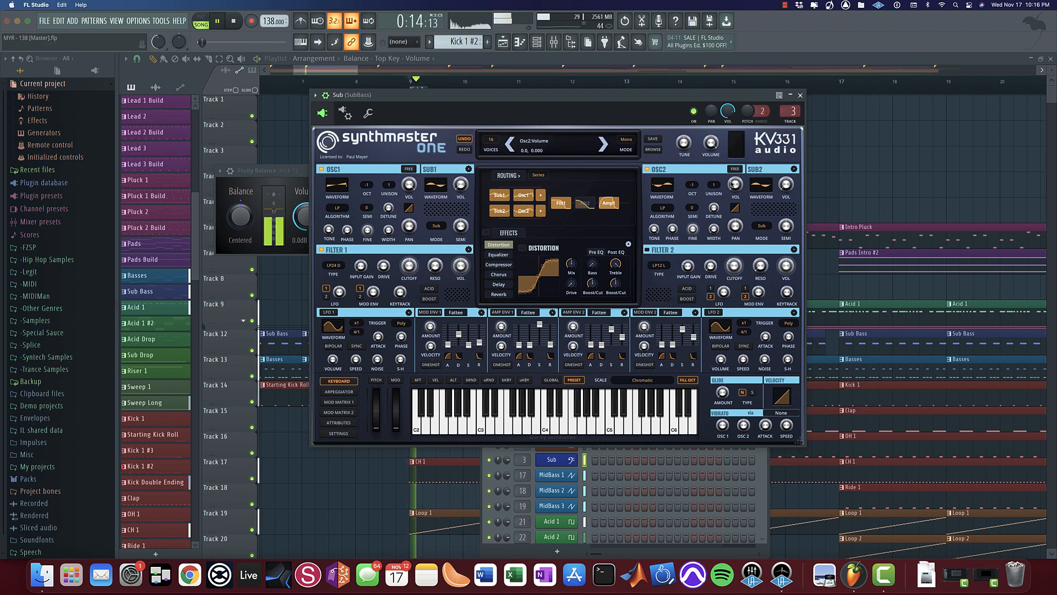
{"action": "left_click_drag", "start_coordinate": [735, 185], "coordinate": [737, 136]}
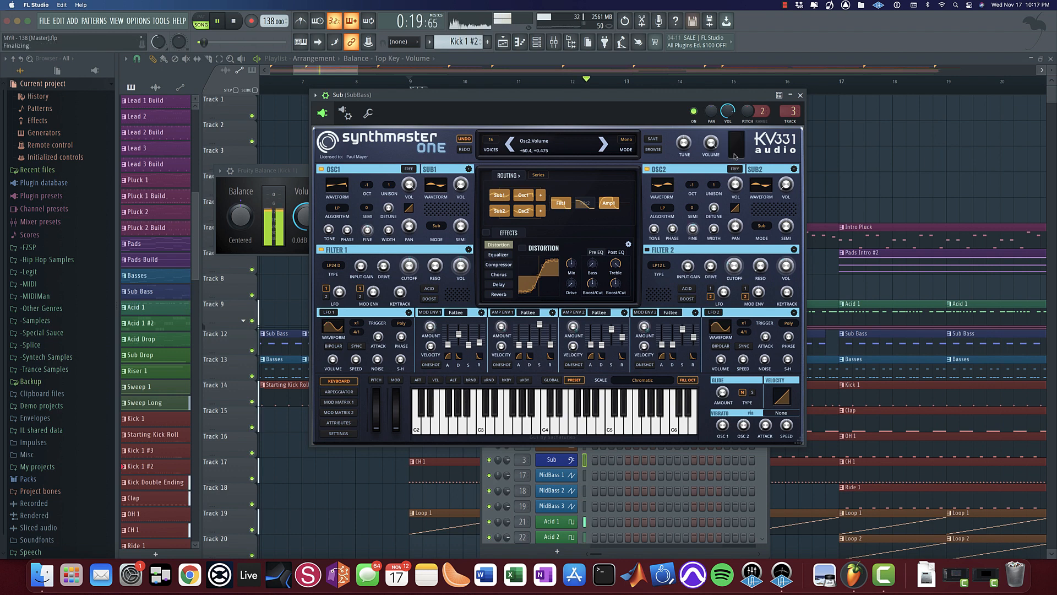
{"action": "key", "text": "space"}
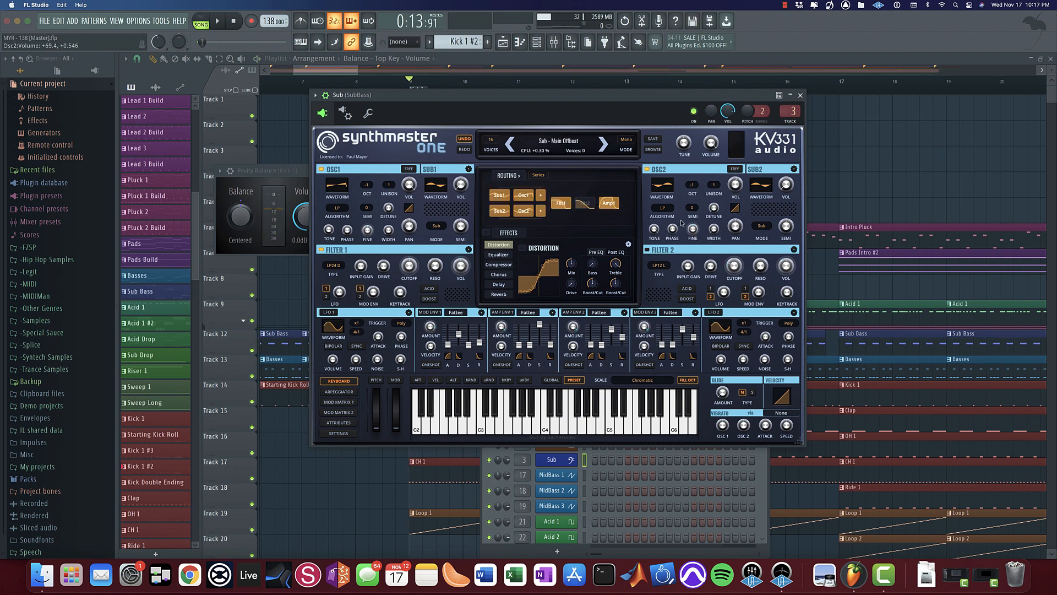
{"action": "left_click", "coordinate": [801, 96]}
Step: Inspect Fruity parametric EQ 2 on the SubBass mixer track and compare the sound with it toggled during playback
{"action": "left_click", "coordinate": [554, 42]}
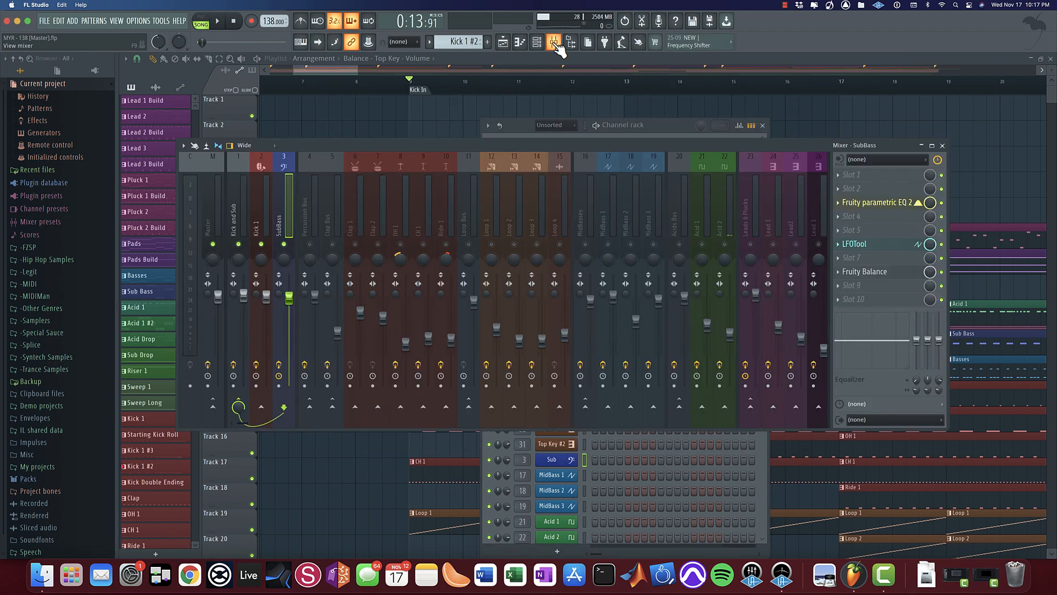
{"action": "left_click", "coordinate": [894, 203]}
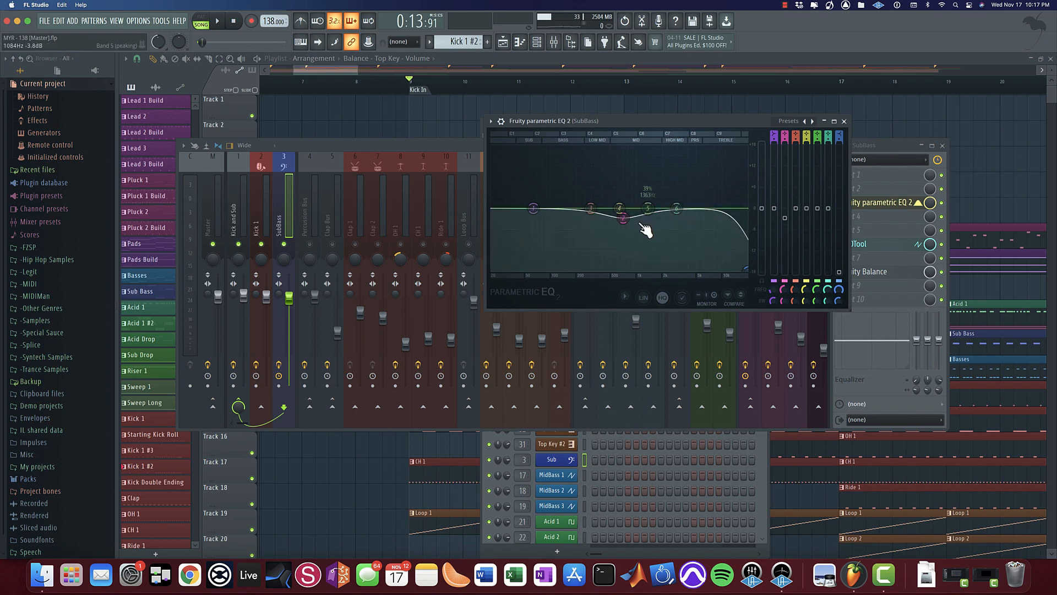
{"action": "key", "text": "space"}
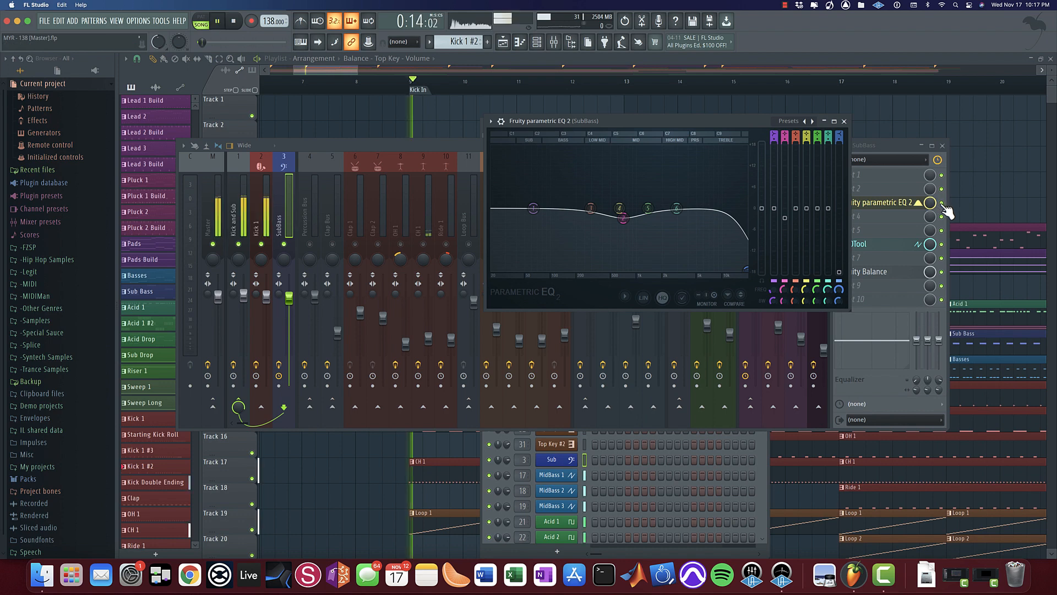
{"action": "left_click", "coordinate": [944, 205]}
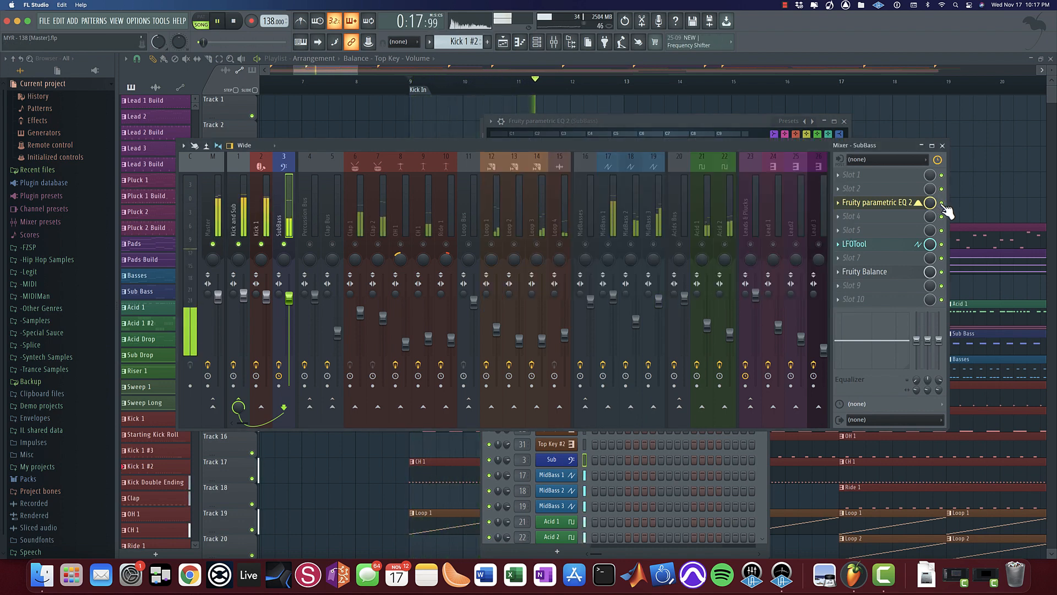
{"action": "key", "text": "space"}
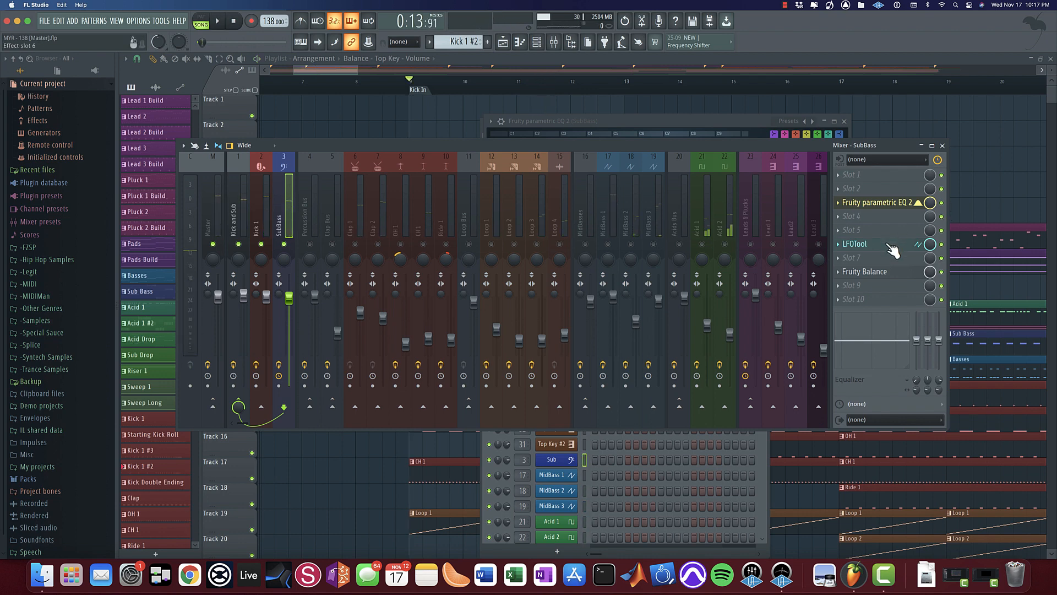
Step: Open LFOTool on the SubBass track and examine its volume curve against the waveform during playback
{"action": "left_click", "coordinate": [885, 245]}
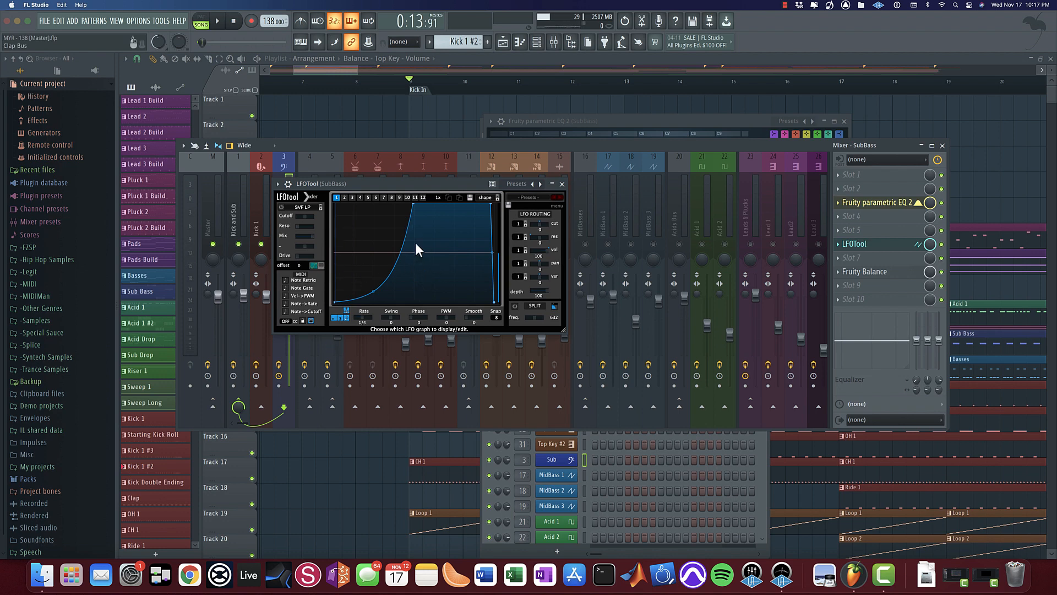
{"action": "key", "text": "space"}
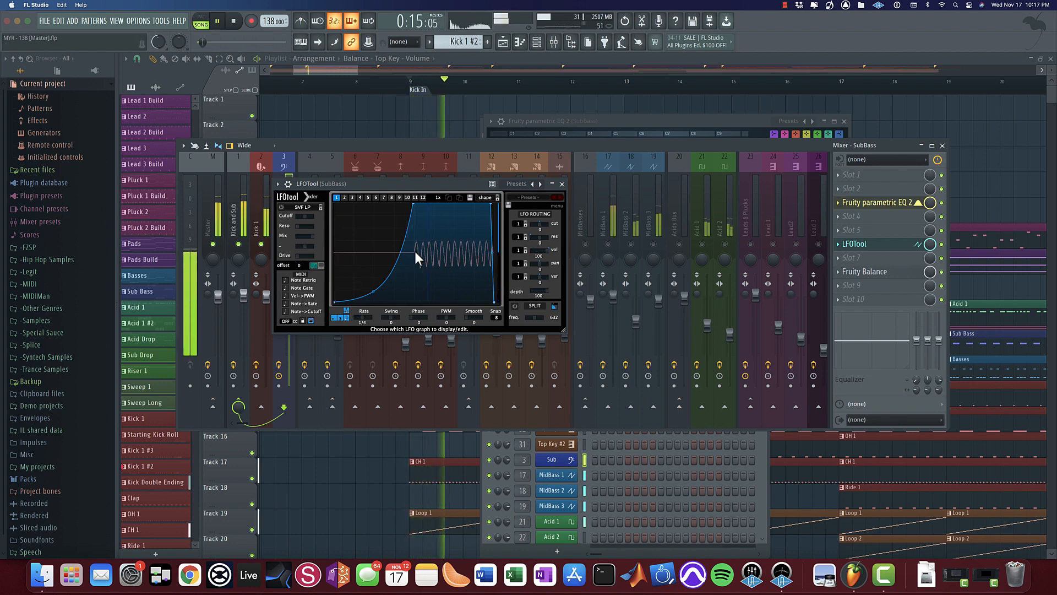
Step: Open LFOTool_14 on the Kick and Sub bus and examine the combined kick and sub waveform during playback
{"action": "left_click", "coordinate": [243, 230]}
{"action": "key", "text": "space"}
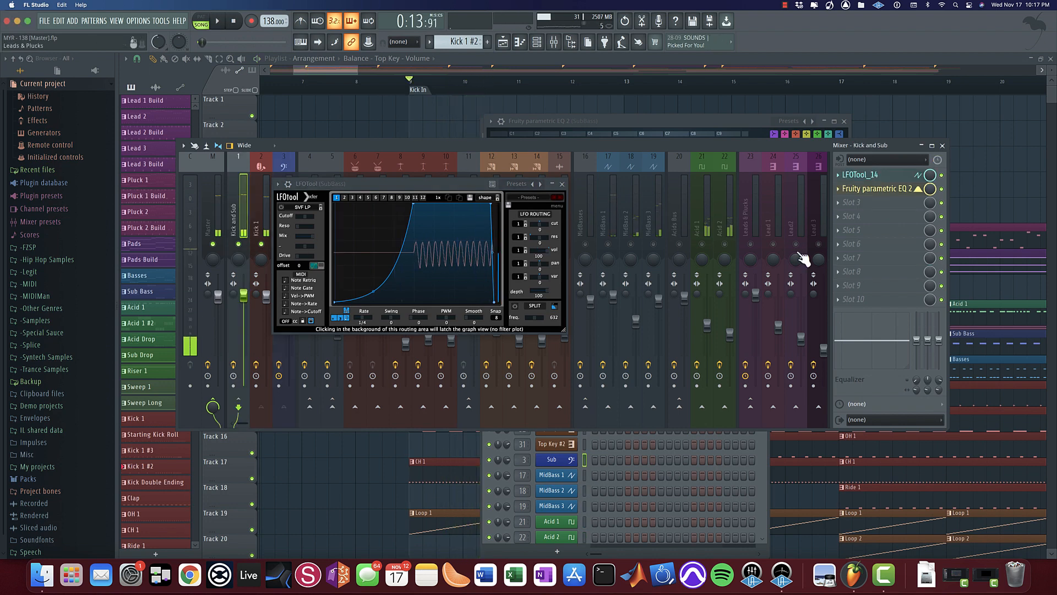
{"action": "left_click", "coordinate": [867, 173]}
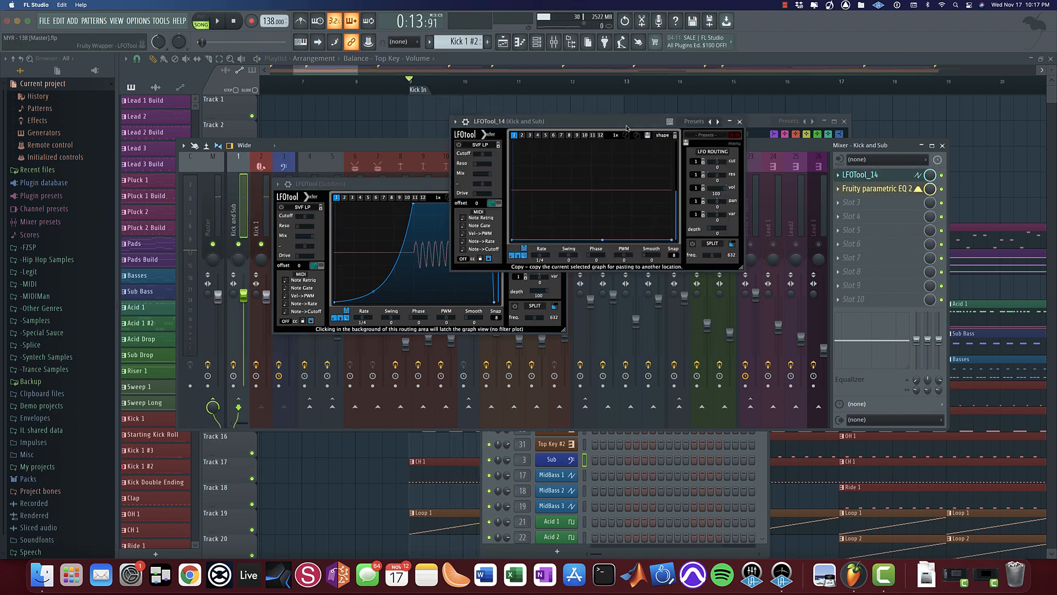
{"action": "left_click_drag", "start_coordinate": [621, 125], "coordinate": [774, 196]}
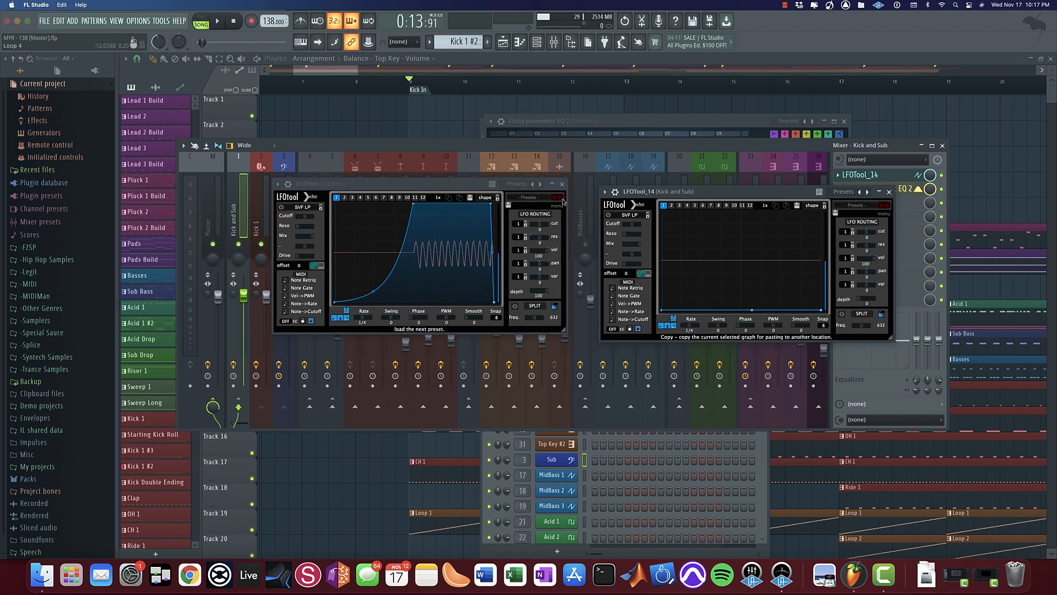
{"action": "left_click", "coordinate": [563, 187]}
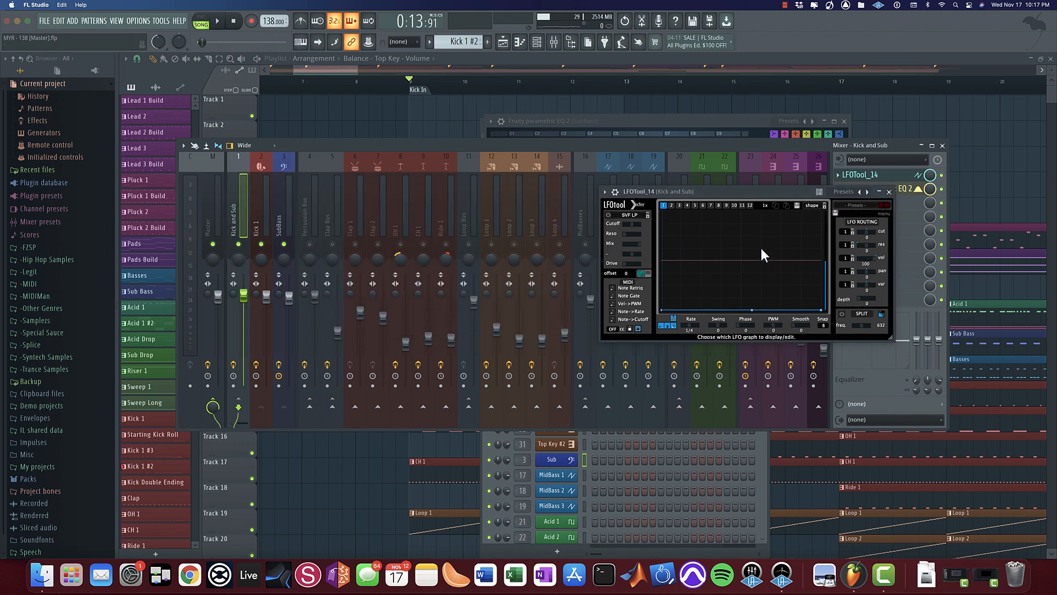
{"action": "key", "text": "space"}
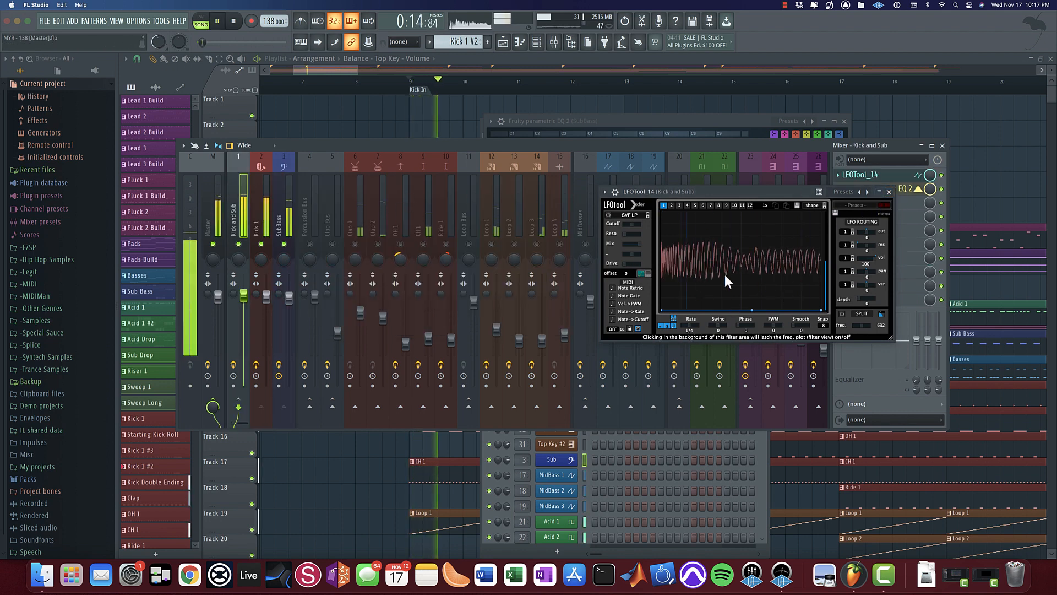
{"action": "key", "text": "space"}
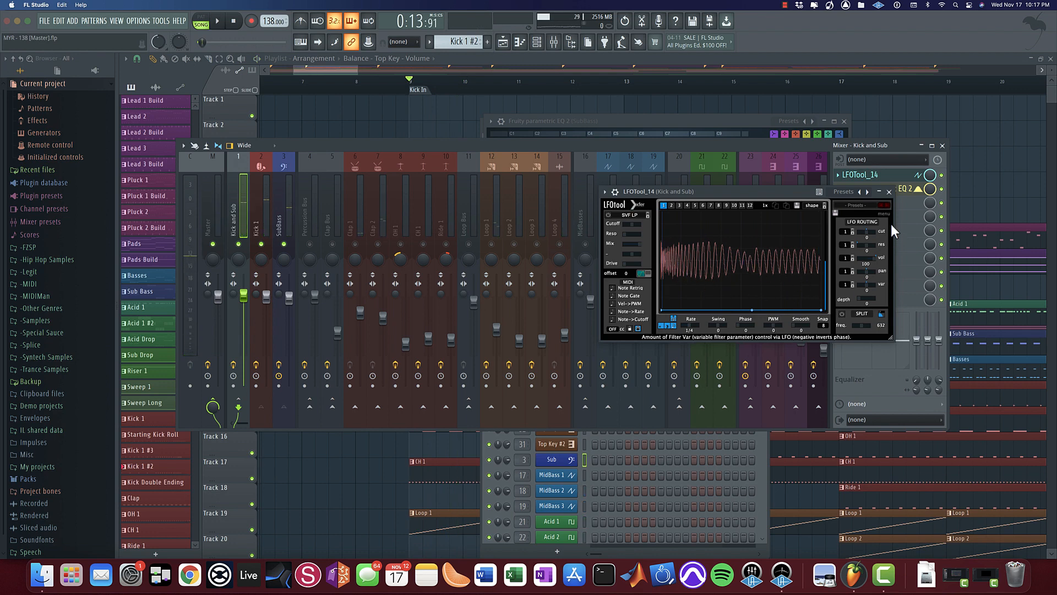
Step: Inspect Fruity parametric EQ 2 on the Kick and Sub bus and play back the kick and sub together
{"action": "left_click", "coordinate": [889, 192]}
{"action": "left_click", "coordinate": [878, 188]}
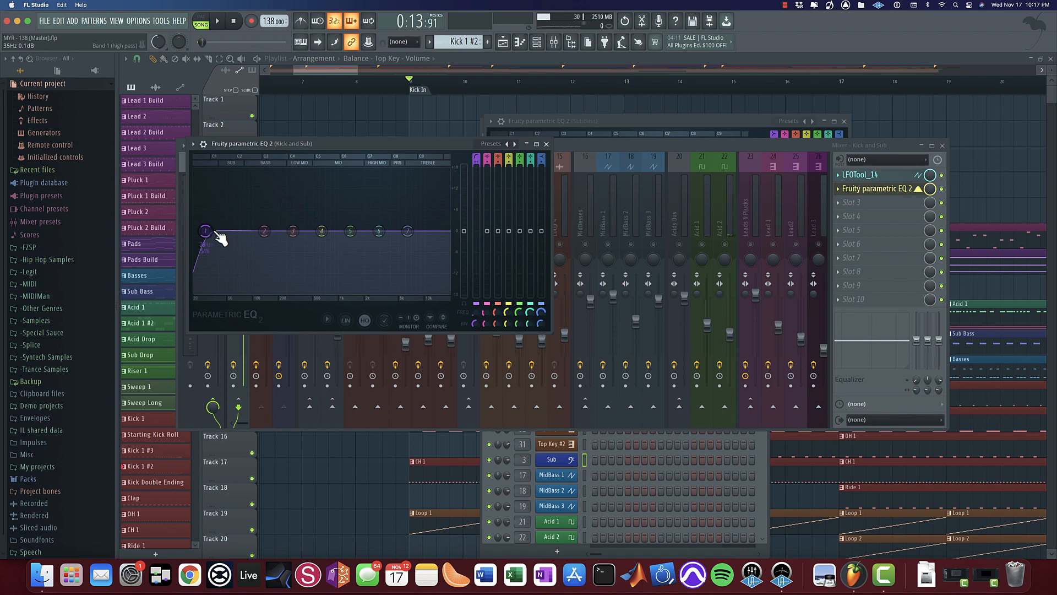
{"action": "left_click", "coordinate": [546, 144]}
{"action": "key", "text": "space"}
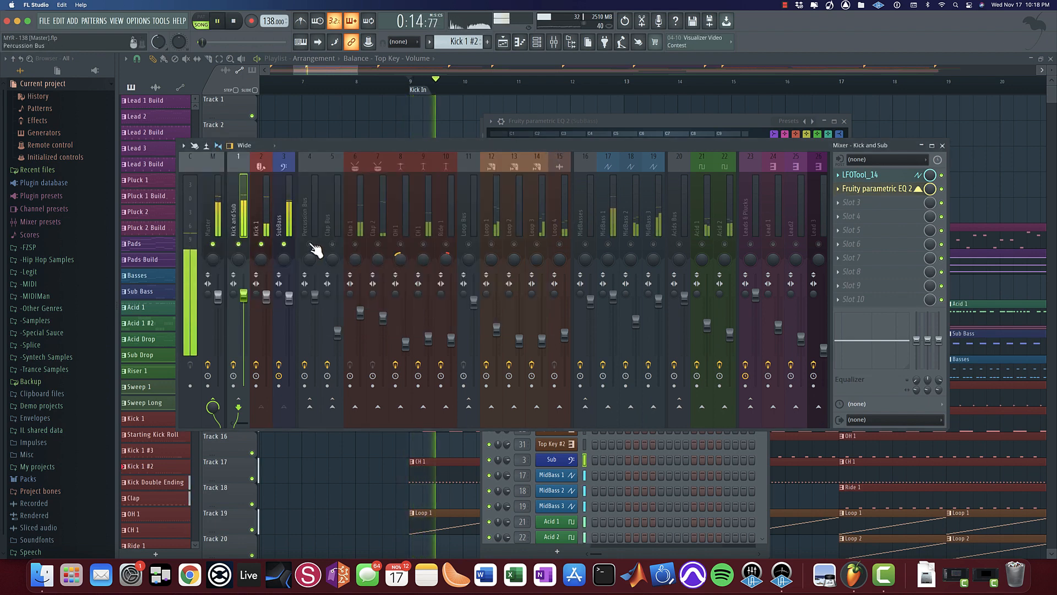
{"action": "key", "text": "space"}
Step: Unmute the MidBasses bus and the MidBass 1, 2 and 3 tracks and play them with the kick and sub
{"action": "left_click", "coordinate": [585, 244]}
{"action": "left_click", "coordinate": [608, 244]}
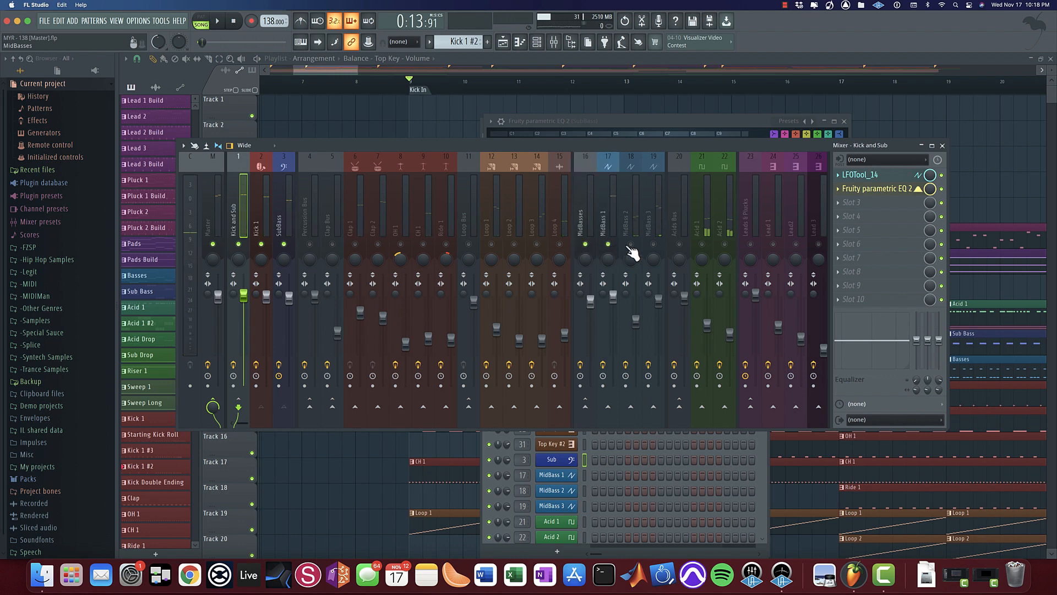
{"action": "left_click", "coordinate": [631, 243]}
{"action": "left_click", "coordinate": [653, 244]}
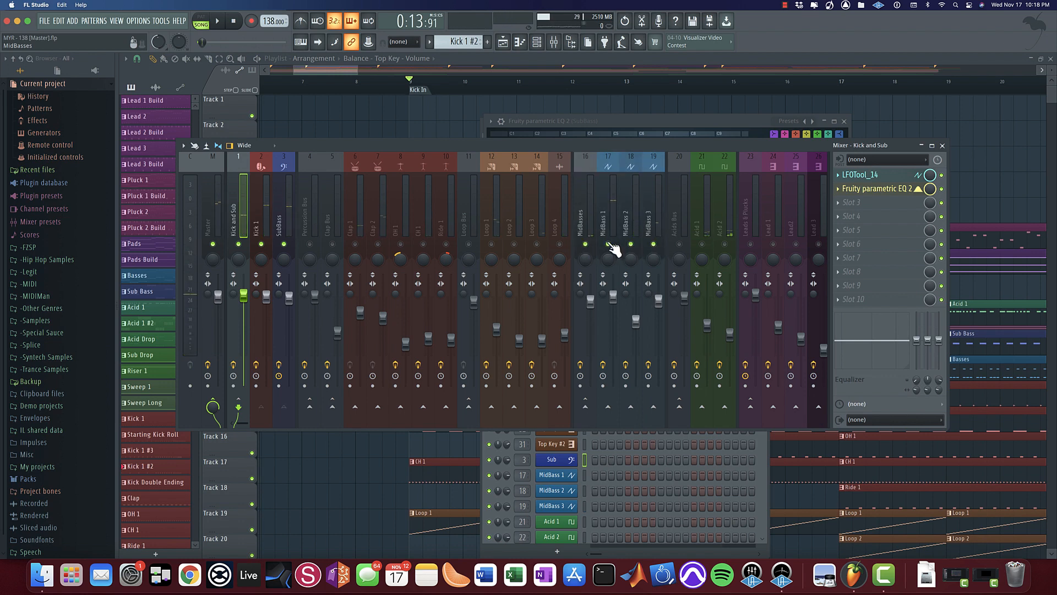
{"action": "key", "text": "space"}
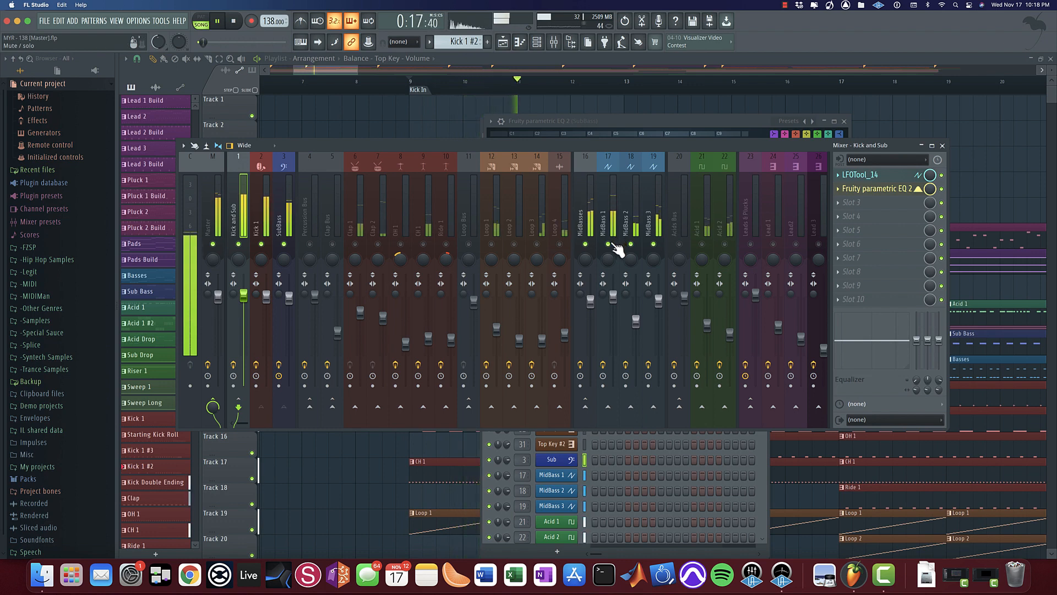
{"action": "key", "text": "space"}
Step: Mute MidBass 2 and MidBass 3 so only MidBass 1 stays active on the bus, and select the MidBass 1 track
{"action": "left_click", "coordinate": [608, 244]}
{"action": "left_click", "coordinate": [631, 244]}
{"action": "left_click", "coordinate": [653, 244]}
{"action": "left_click", "coordinate": [607, 244]}
{"action": "left_click", "coordinate": [611, 228]}
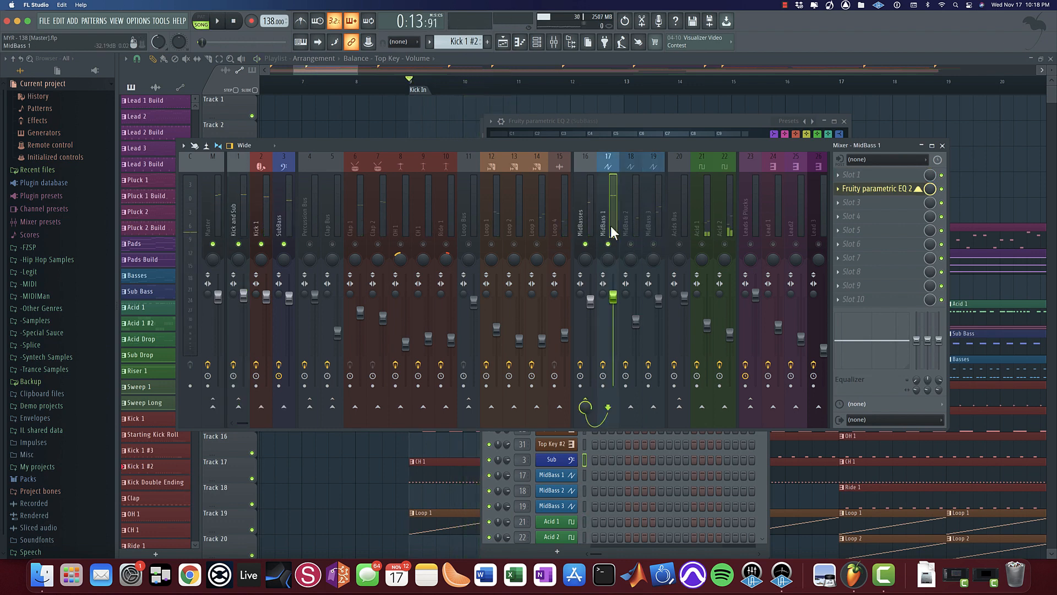
Step: Open the MidBass 1 synth and examine its OSC1 and OSC2 waveform, unison and free-running settings
{"action": "left_click_drag", "start_coordinate": [732, 145], "coordinate": [760, 113]}
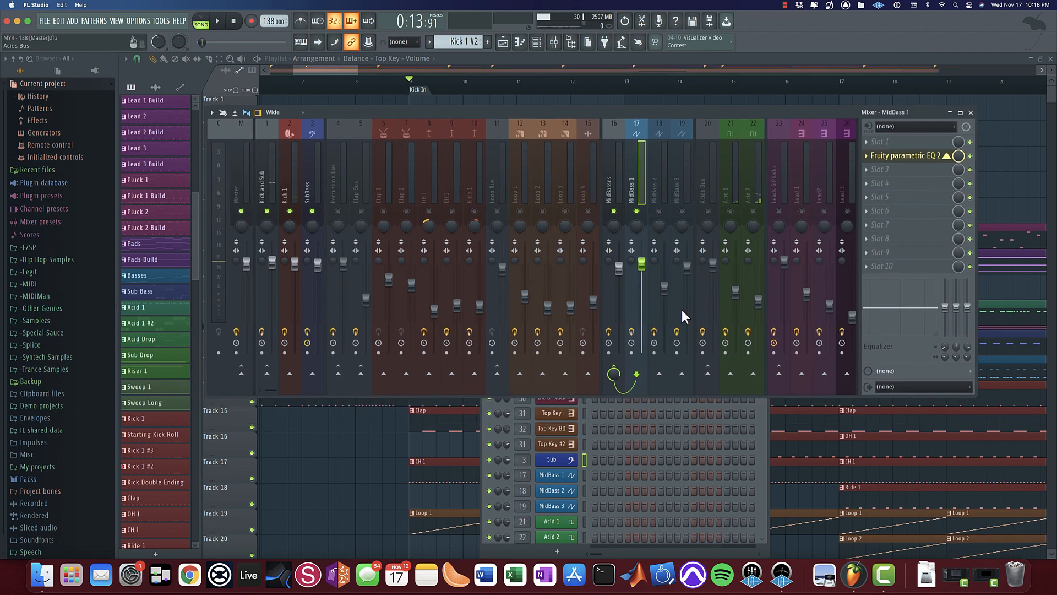
{"action": "left_click", "coordinate": [574, 472]}
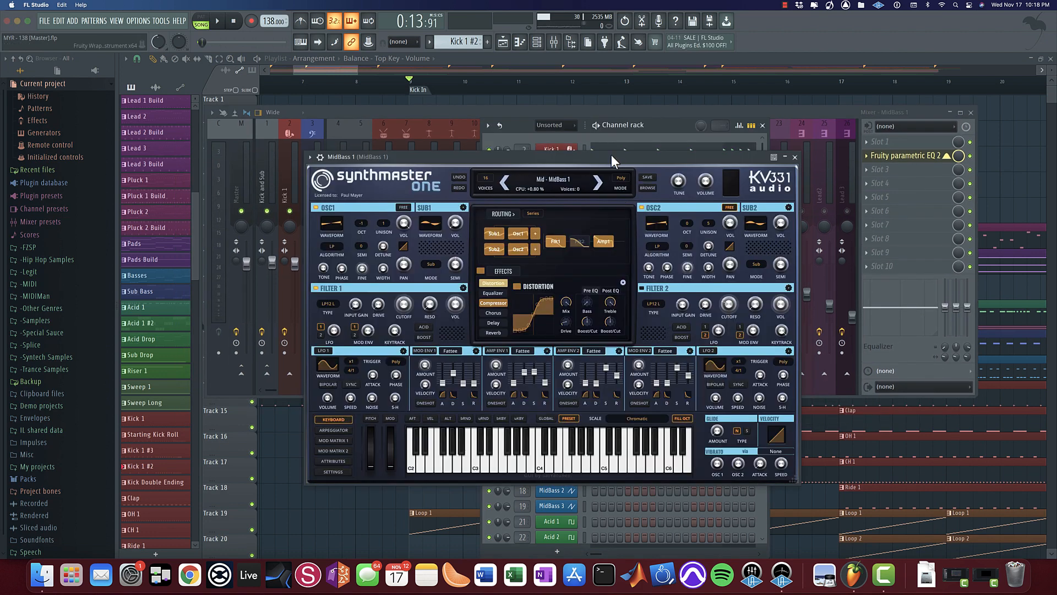
{"action": "left_click_drag", "start_coordinate": [611, 154], "coordinate": [567, 127]}
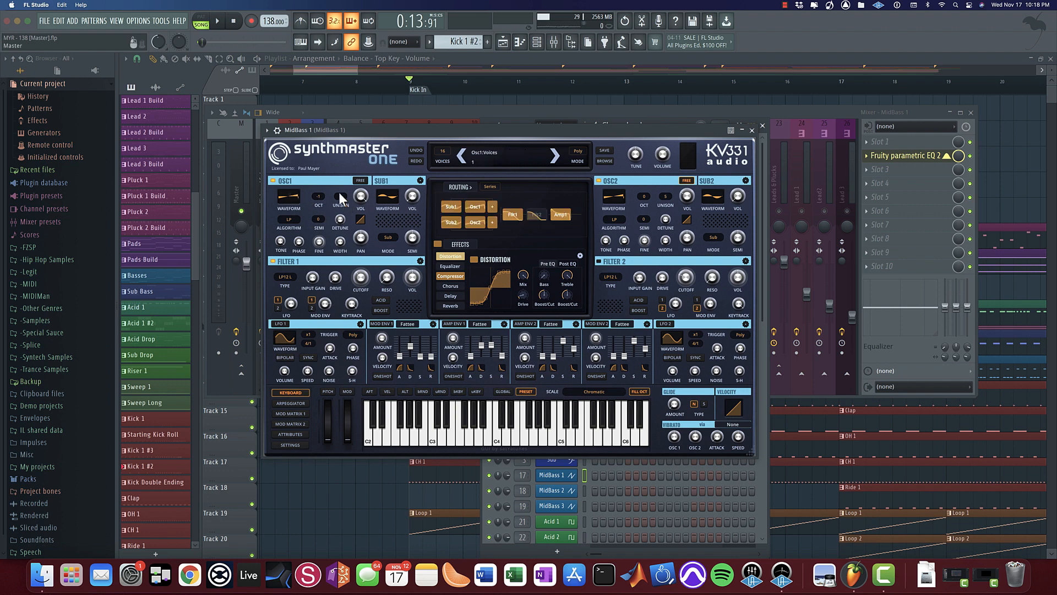
{"action": "mouse_move", "coordinate": [685, 202]}
{"action": "mouse_move", "coordinate": [691, 184]}
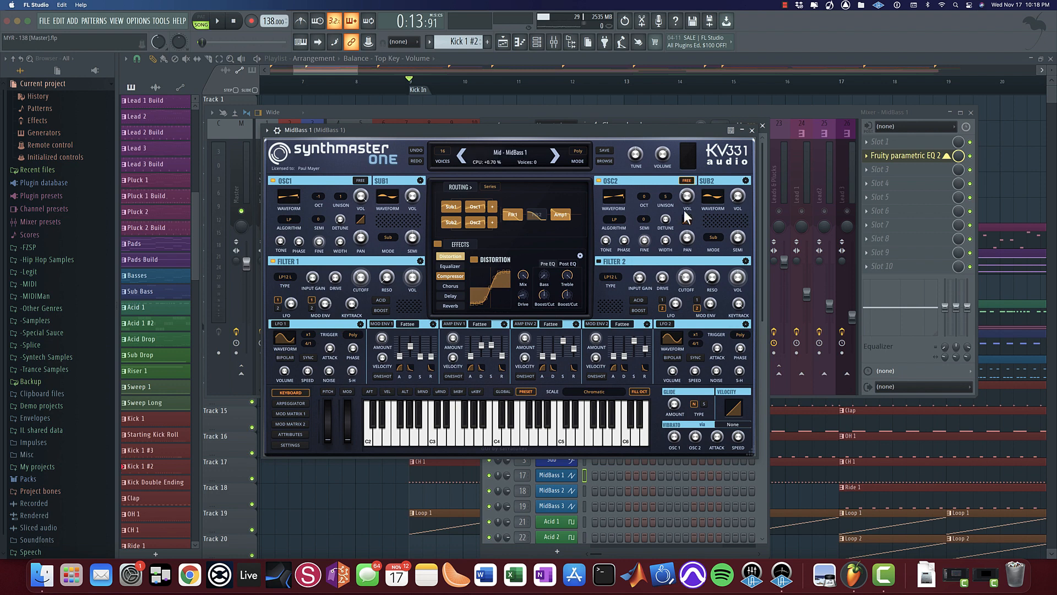
Step: Switch OSC2 free running off and back on in MidBass 1 during playback to compare the sound
{"action": "key", "text": "space"}
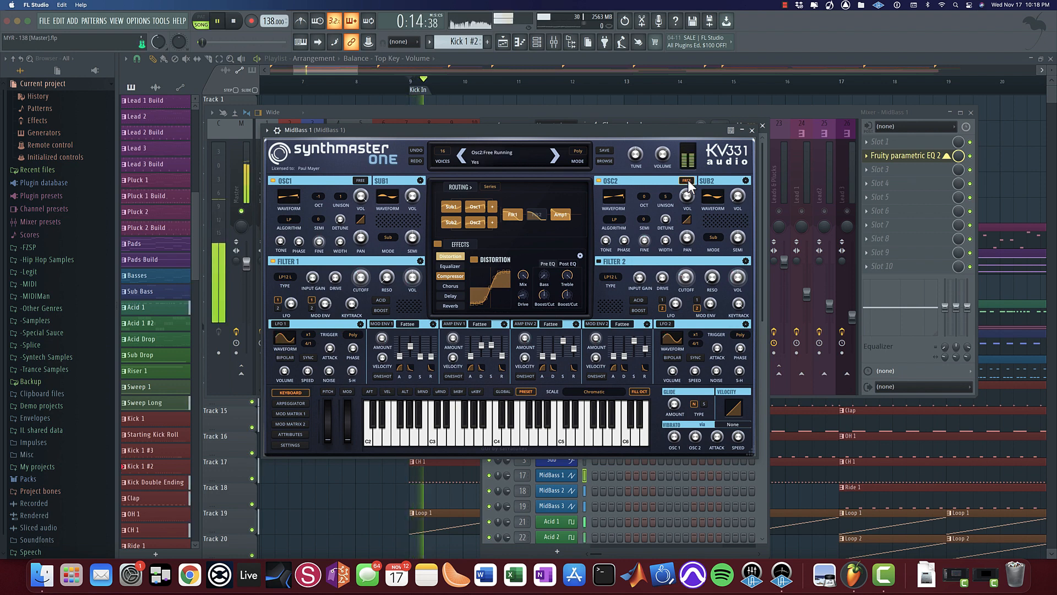
{"action": "left_click", "coordinate": [687, 183]}
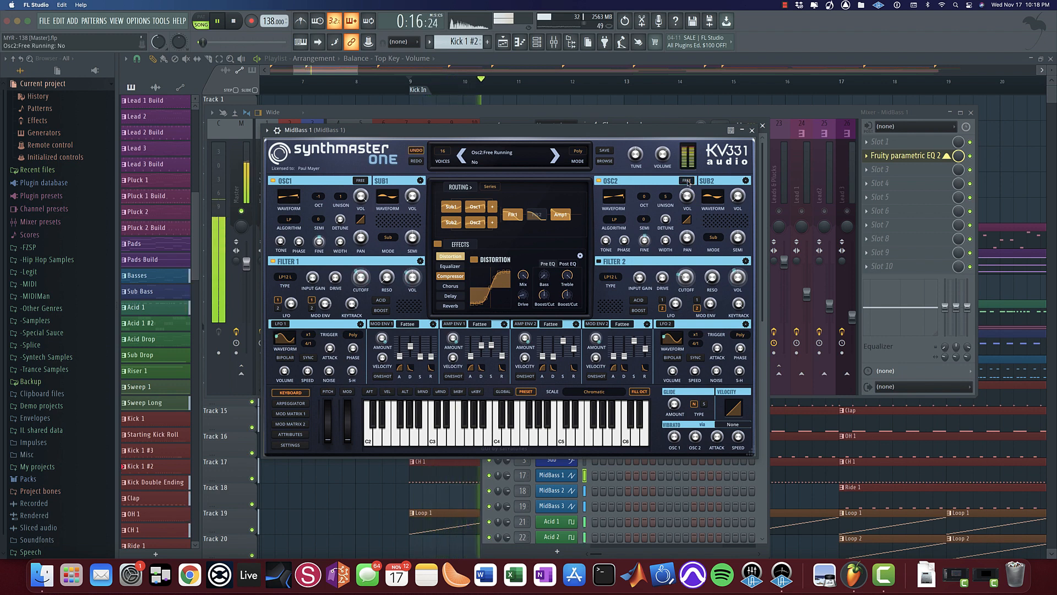
{"action": "left_click", "coordinate": [687, 183]}
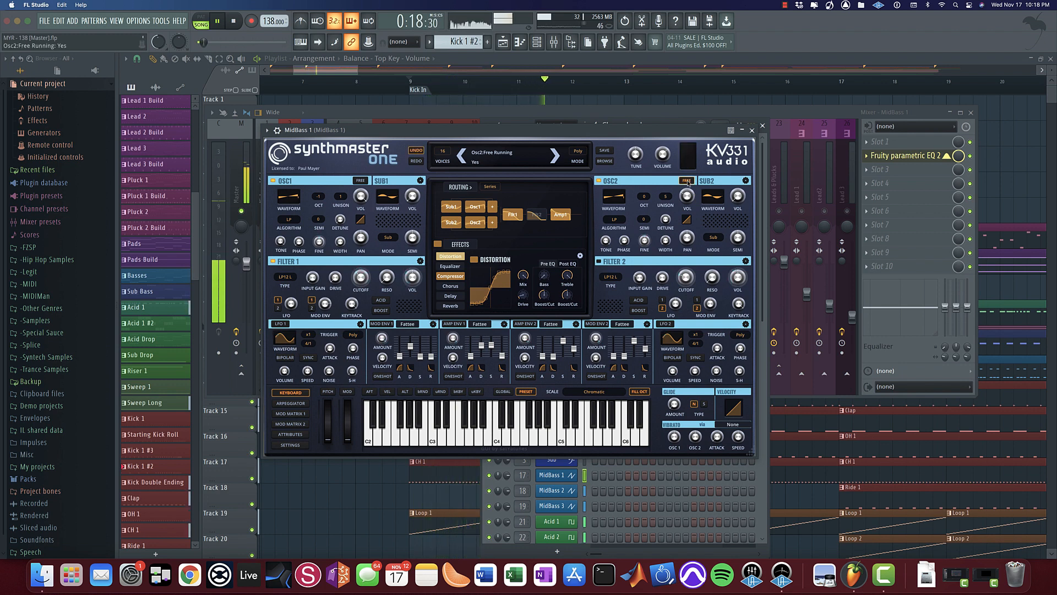
{"action": "key", "text": "space"}
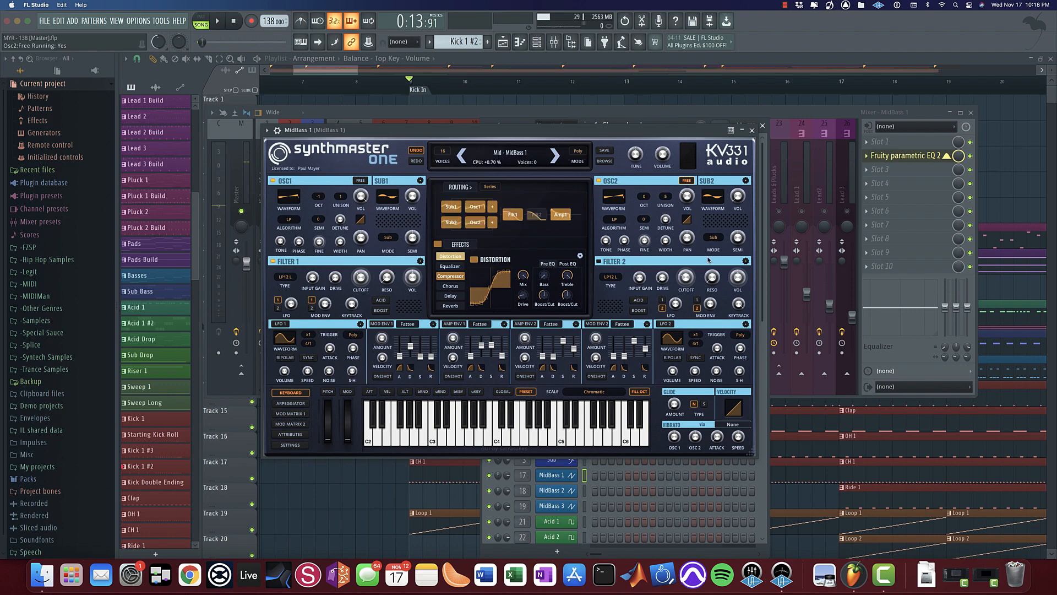
Step: Examine the MidBass 1 synth's compressor effect alongside Fruity parametric EQ 2 on its mixer track, and close both windows
{"action": "left_click", "coordinate": [763, 126]}
{"action": "left_click_drag", "start_coordinate": [628, 134], "coordinate": [595, 114]}
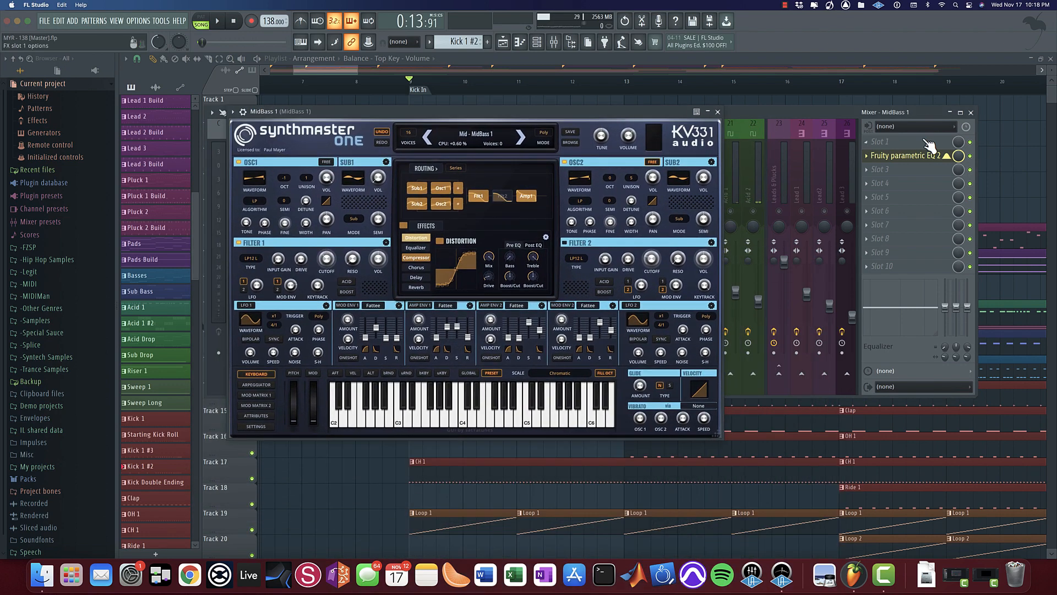
{"action": "left_click", "coordinate": [923, 156]}
{"action": "left_click_drag", "start_coordinate": [450, 111], "coordinate": [686, 102]}
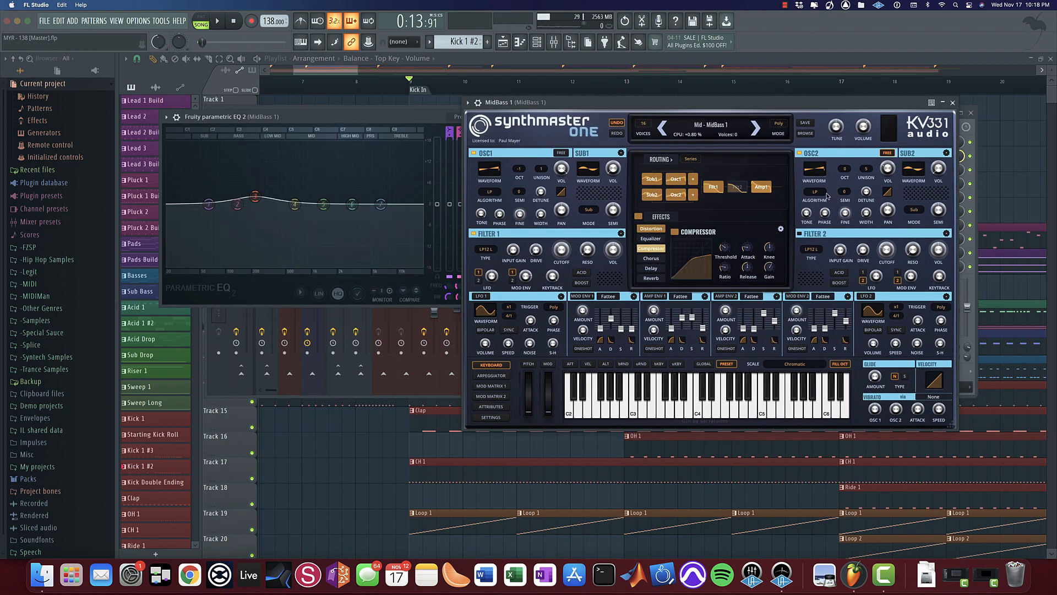
{"action": "left_click", "coordinate": [952, 102]}
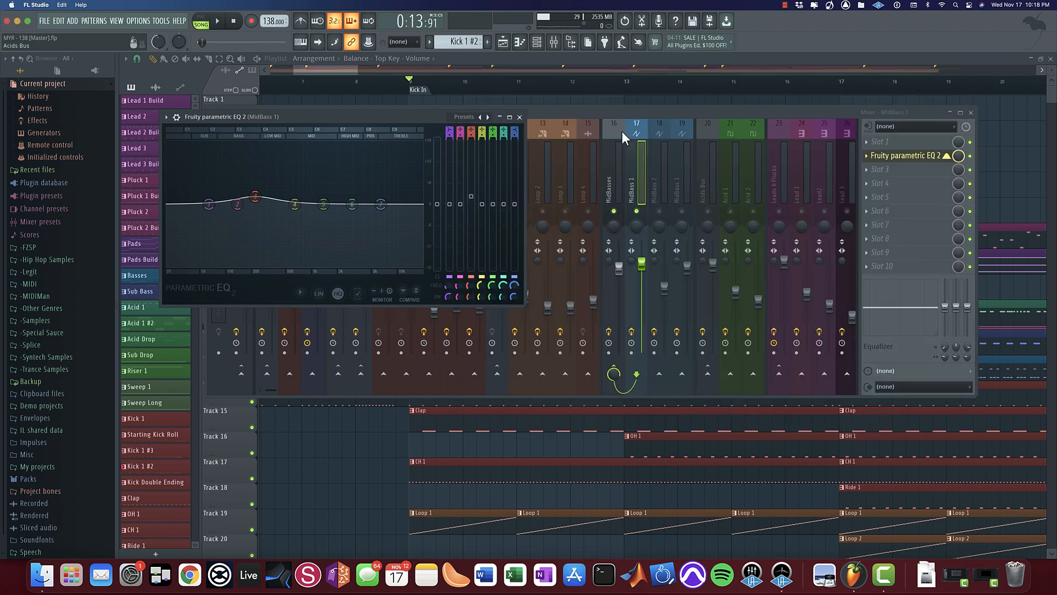
{"action": "left_click", "coordinate": [519, 117]}
Step: Unmute MidBass 2 in place of MidBass 1 and examine the oscillators and unison voices of the MidBass 2 synth
{"action": "left_click", "coordinate": [659, 211]}
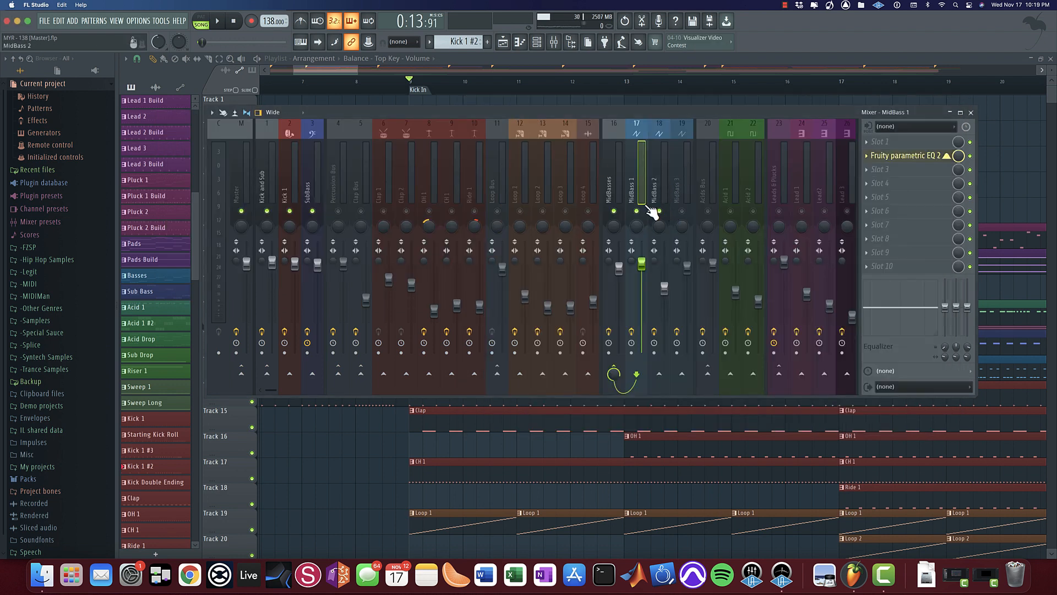
{"action": "left_click", "coordinate": [637, 211]}
{"action": "left_click", "coordinate": [536, 42]}
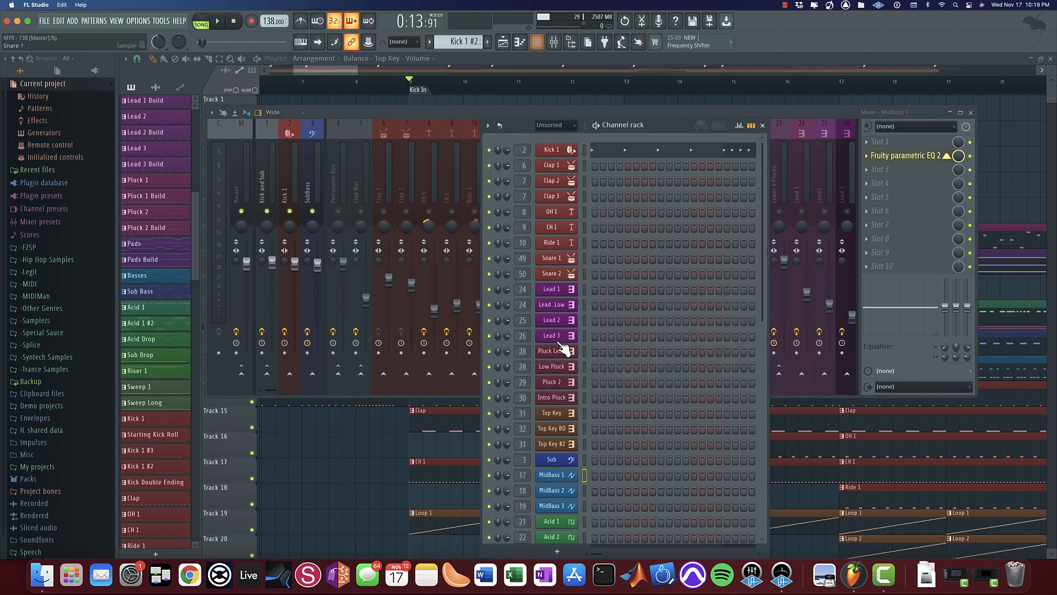
{"action": "left_click", "coordinate": [561, 491]}
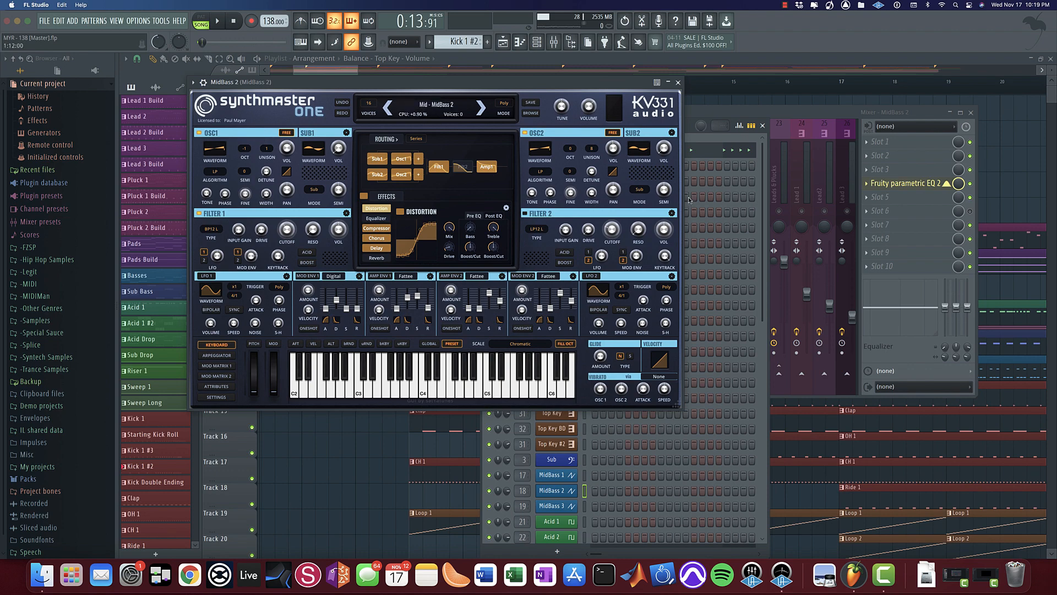
{"action": "left_click_drag", "start_coordinate": [540, 87], "coordinate": [552, 137]}
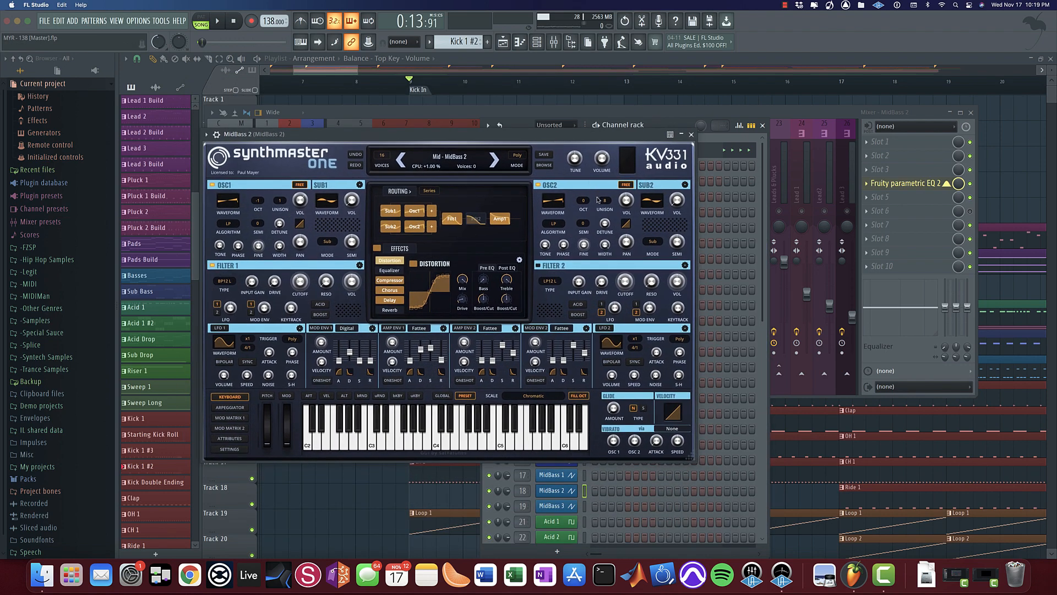
{"action": "mouse_move", "coordinate": [602, 202]}
{"action": "mouse_move", "coordinate": [282, 201]}
{"action": "left_click", "coordinate": [691, 134]}
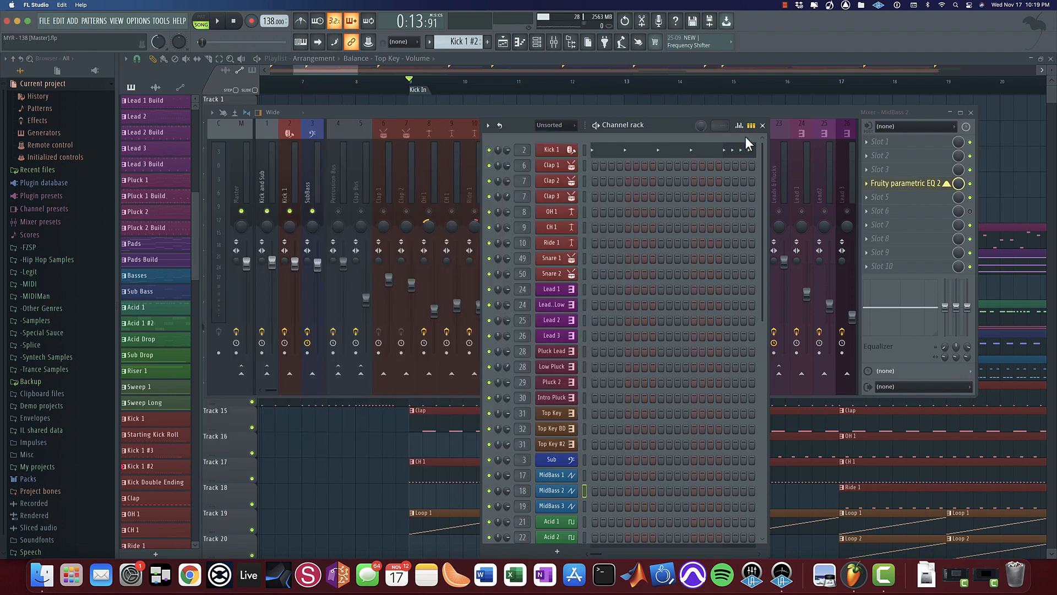
Step: Close the channel rack and play back MidBass 2 with the kick and sub
{"action": "left_click", "coordinate": [763, 126]}
{"action": "key", "text": "space"}
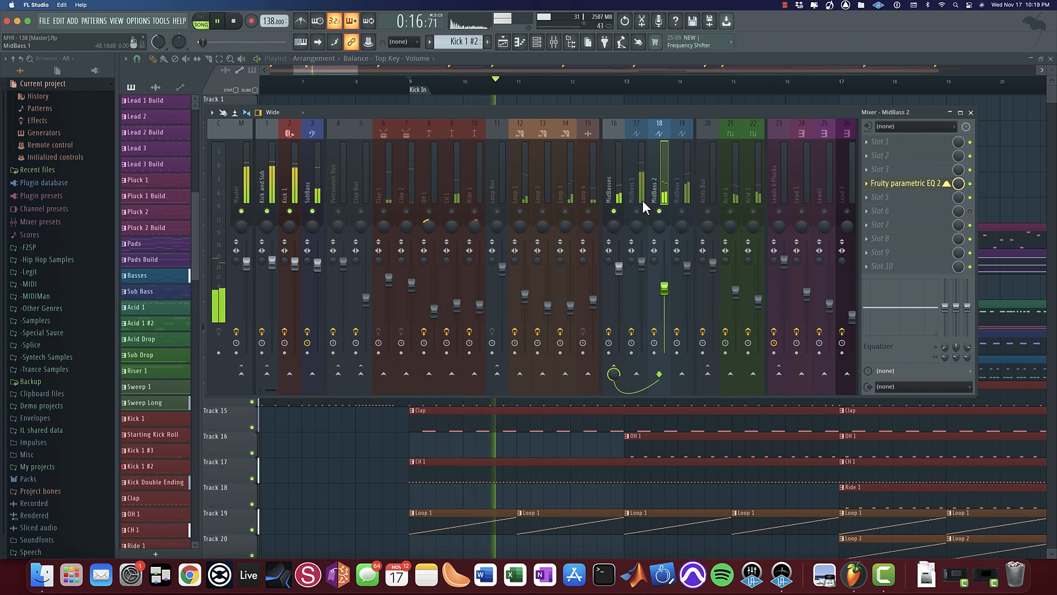
{"action": "key", "text": "space"}
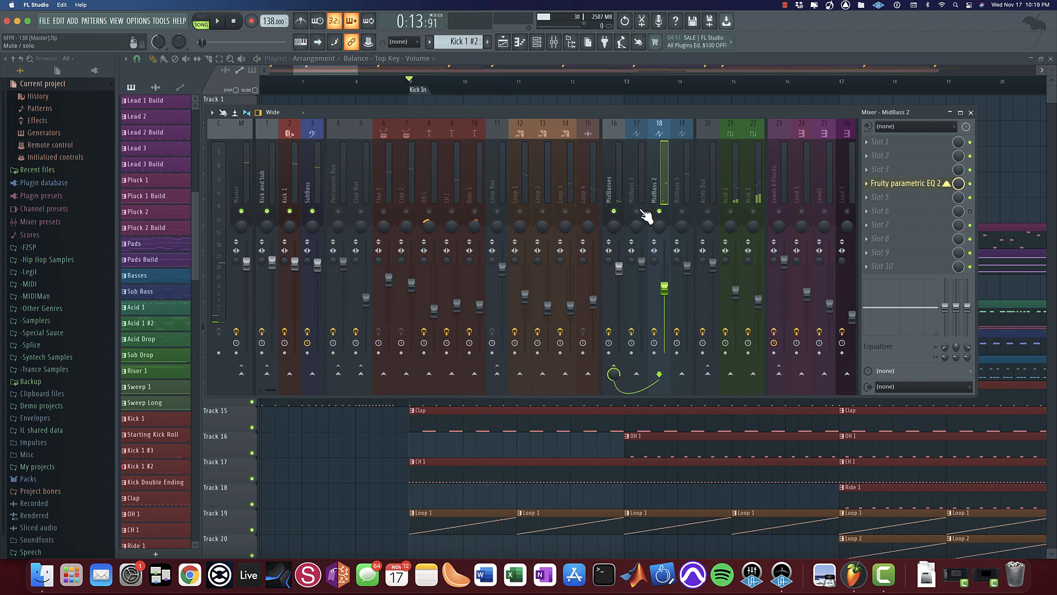
Step: Unmute MidBass 1 and toggle the mute of MidBass 2 during playback to compare the layers
{"action": "left_click", "coordinate": [638, 213]}
{"action": "left_click", "coordinate": [662, 212]}
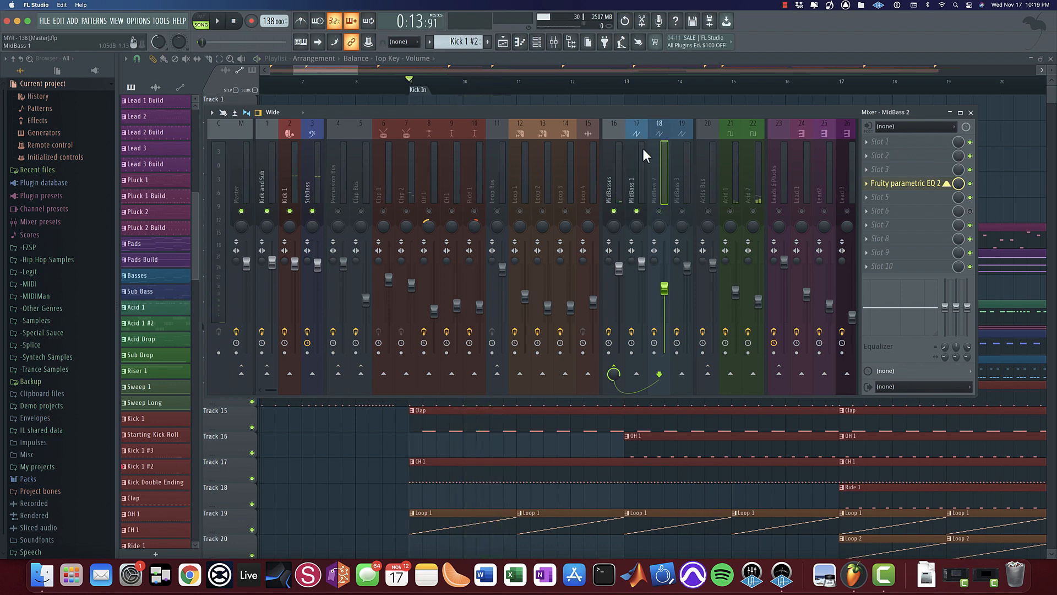
{"action": "key", "text": "space"}
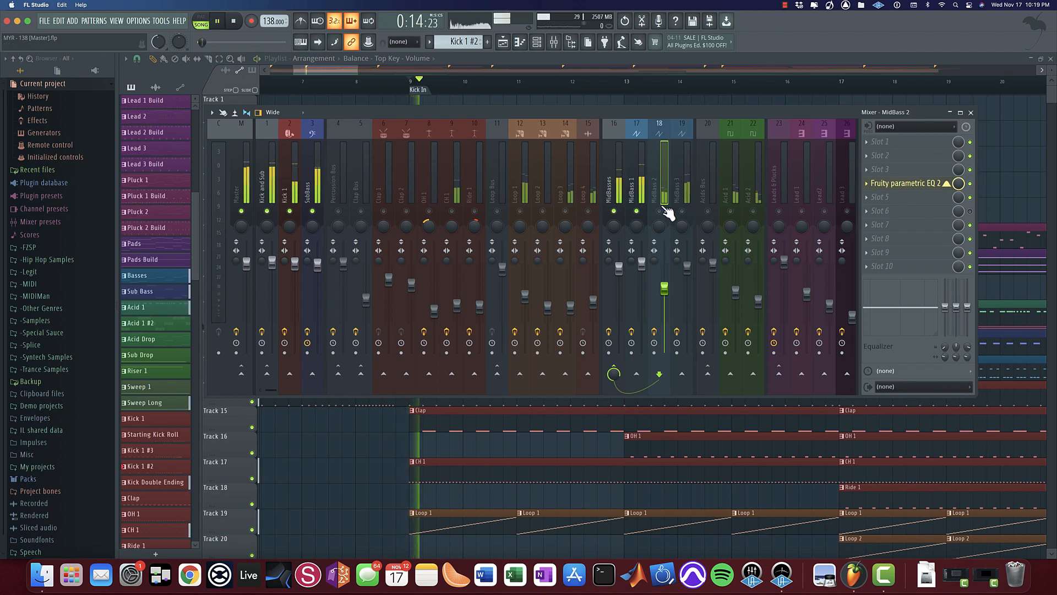
{"action": "left_click", "coordinate": [663, 212]}
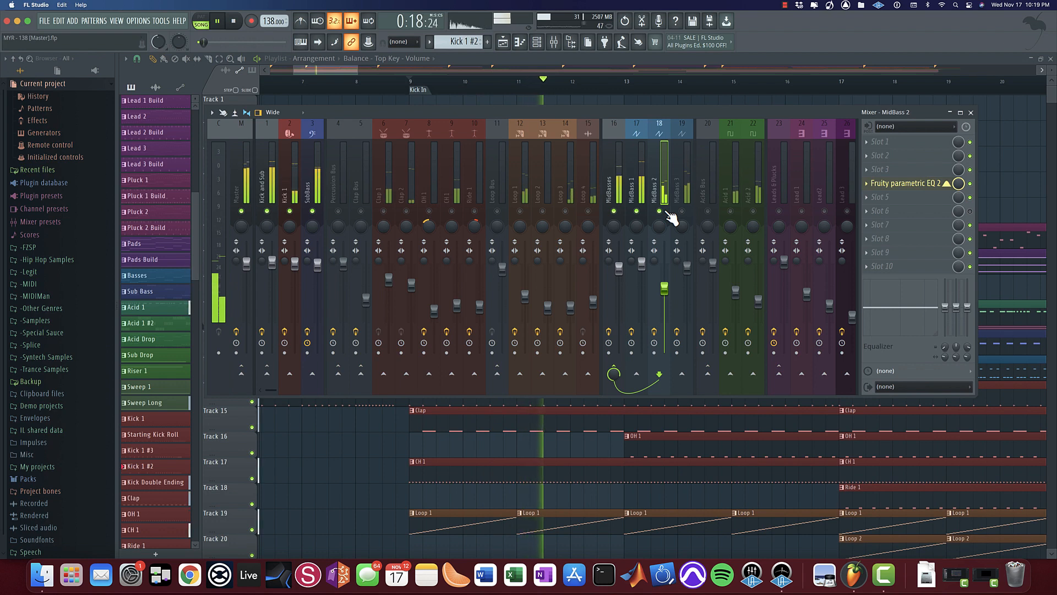
{"action": "left_click", "coordinate": [664, 213]}
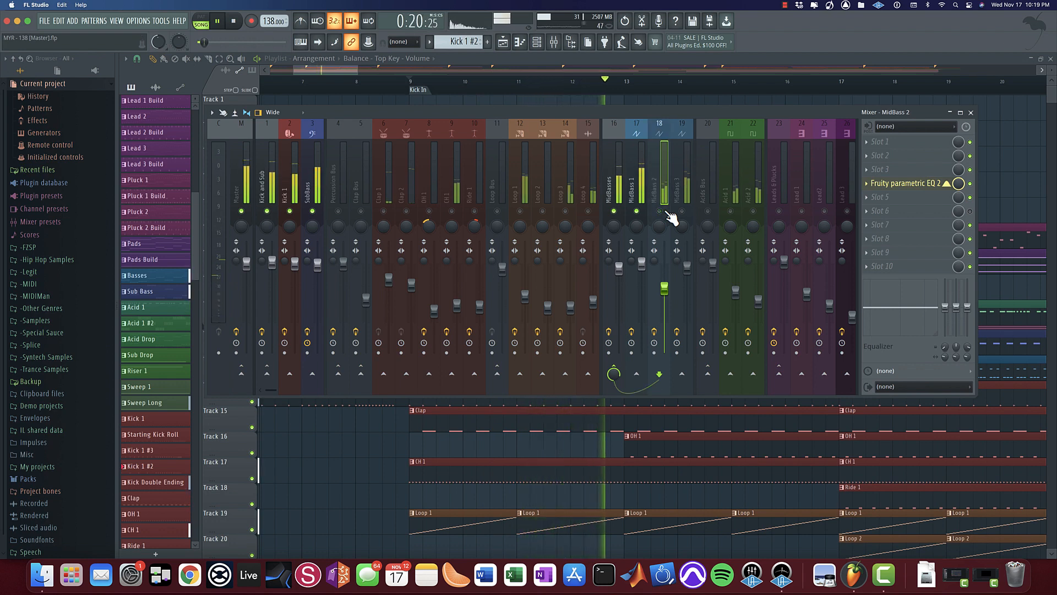
{"action": "left_click", "coordinate": [665, 212]}
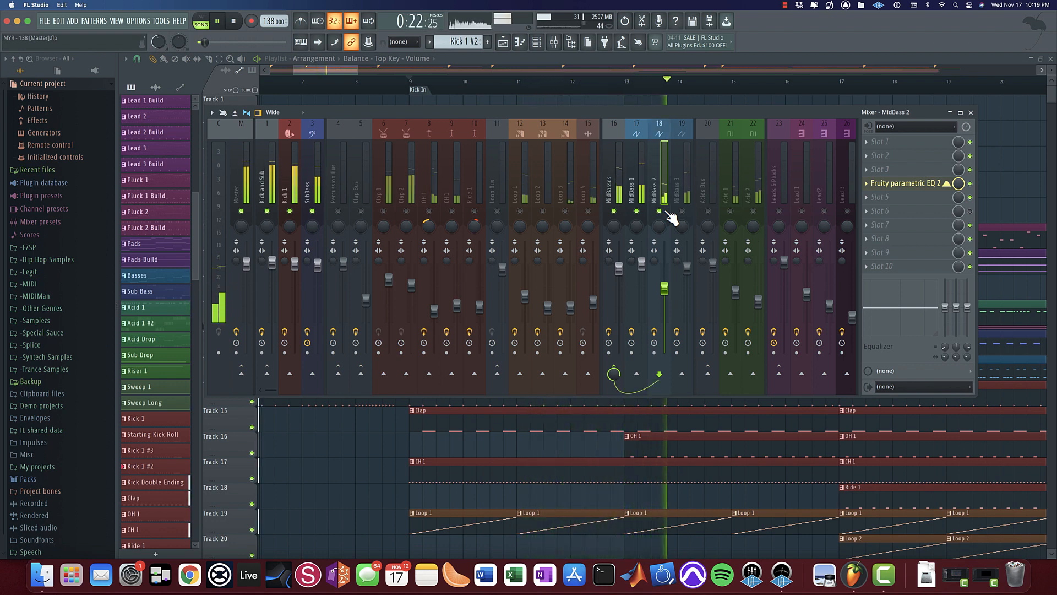
{"action": "key", "text": "space"}
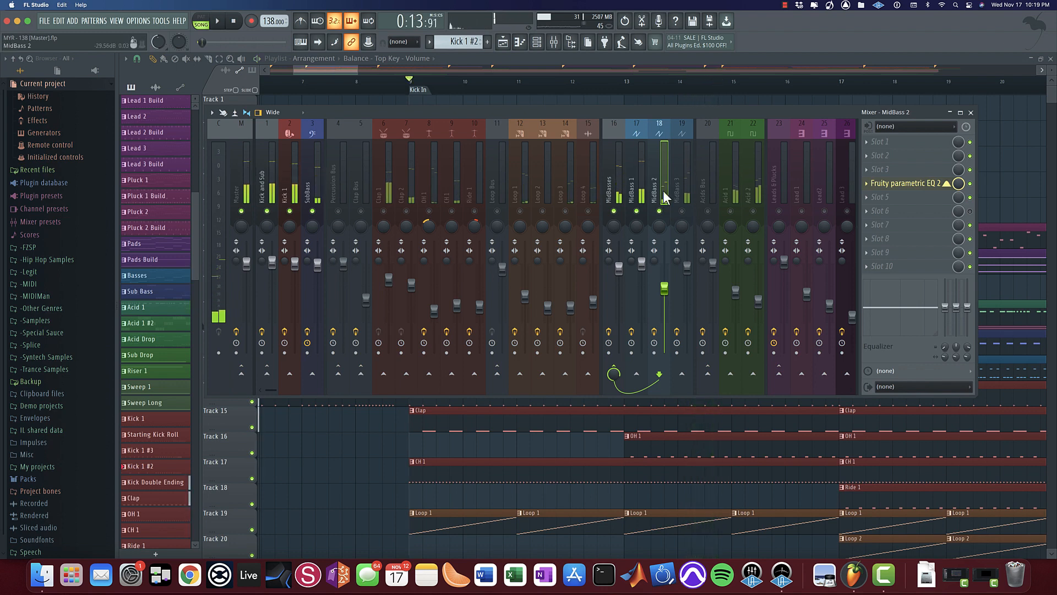
Step: Mute MidBass 1 and MidBass 2 and unmute MidBass 3 in the mixer
{"action": "left_click", "coordinate": [636, 211]}
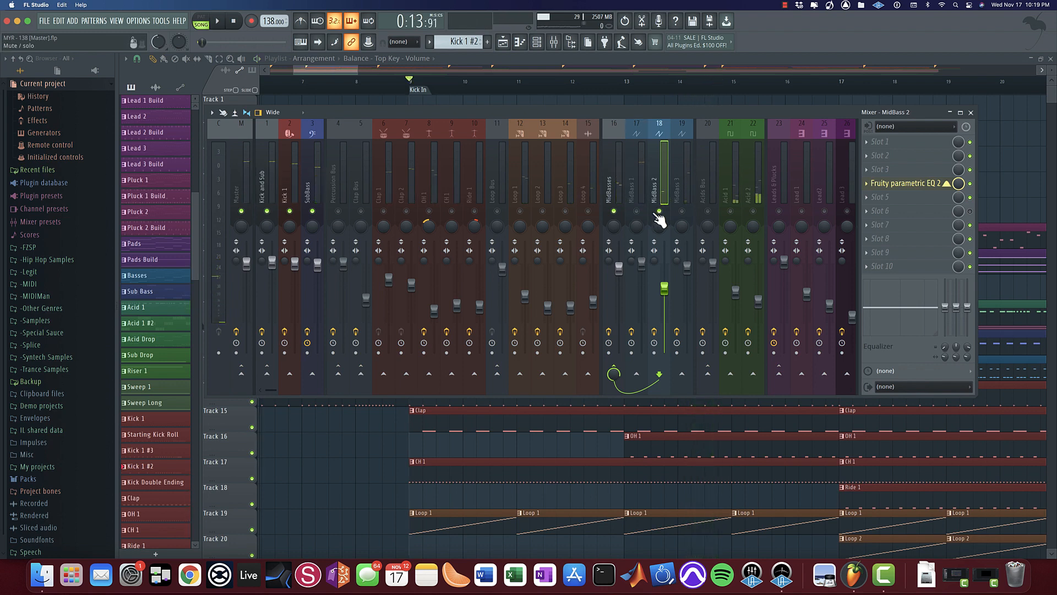
{"action": "left_click", "coordinate": [659, 210]}
{"action": "left_click", "coordinate": [682, 211]}
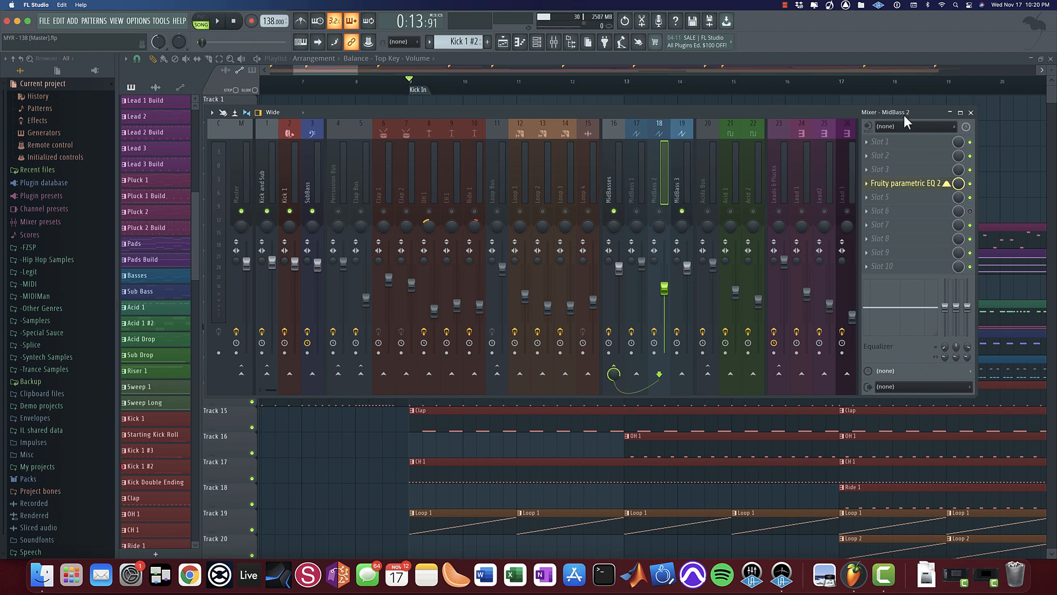
Step: Close the mixer, open the MidBass 3 synth from the channel rack and listen to it during playback
{"action": "left_click", "coordinate": [971, 113]}
{"action": "left_click", "coordinate": [536, 41]}
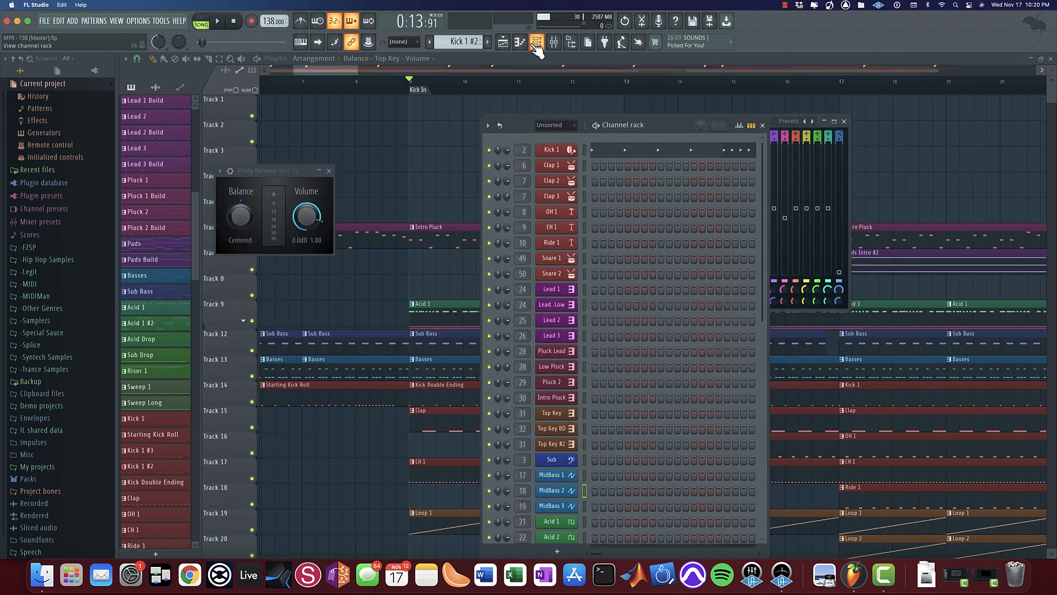
{"action": "left_click", "coordinate": [573, 509]}
{"action": "key", "text": "space"}
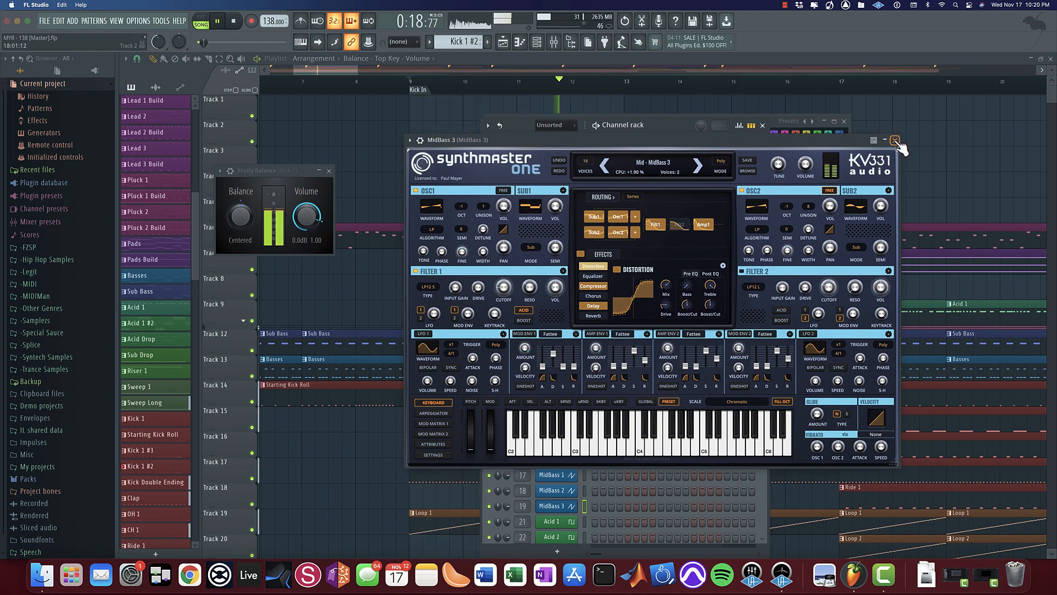
{"action": "key", "text": "space"}
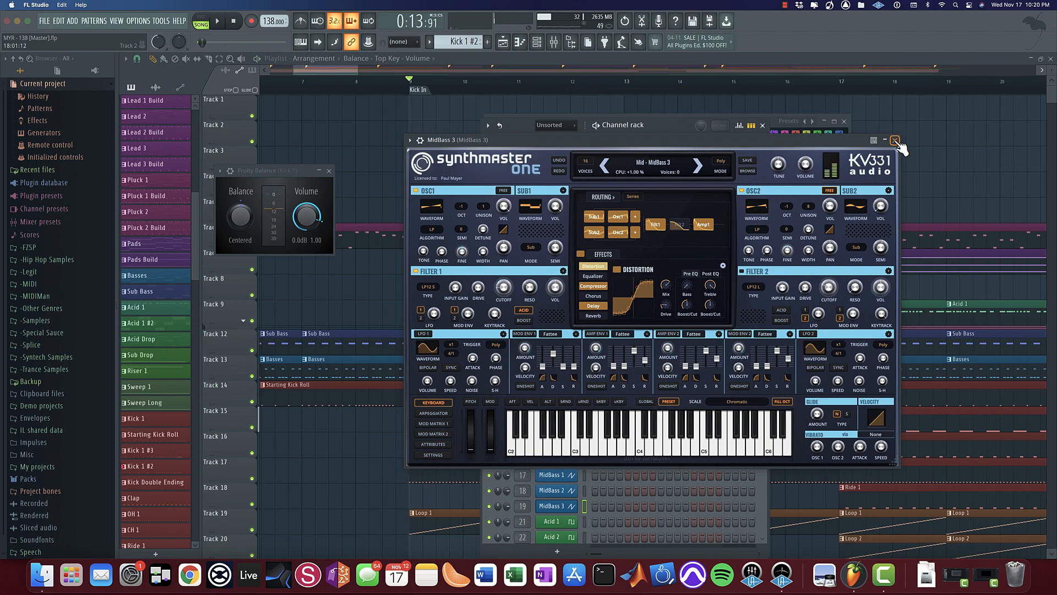
Step: Close the MidBass 3 synth and open the Basses pattern in the piano roll on the MidBass 3 notes
{"action": "left_click", "coordinate": [895, 141]}
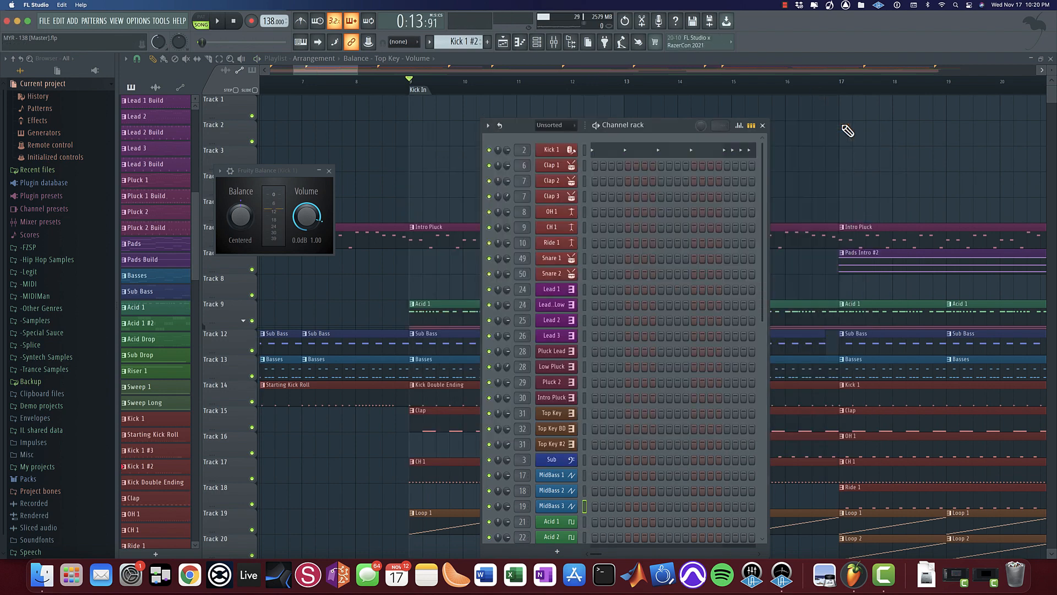
{"action": "double_click", "coordinate": [897, 378]}
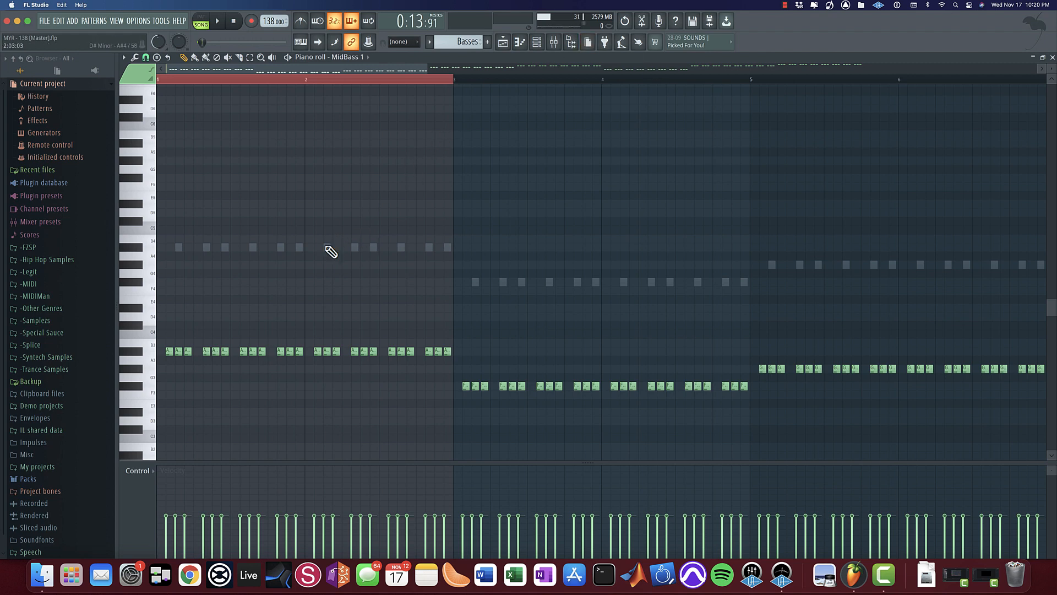
{"action": "double_click", "coordinate": [328, 247]}
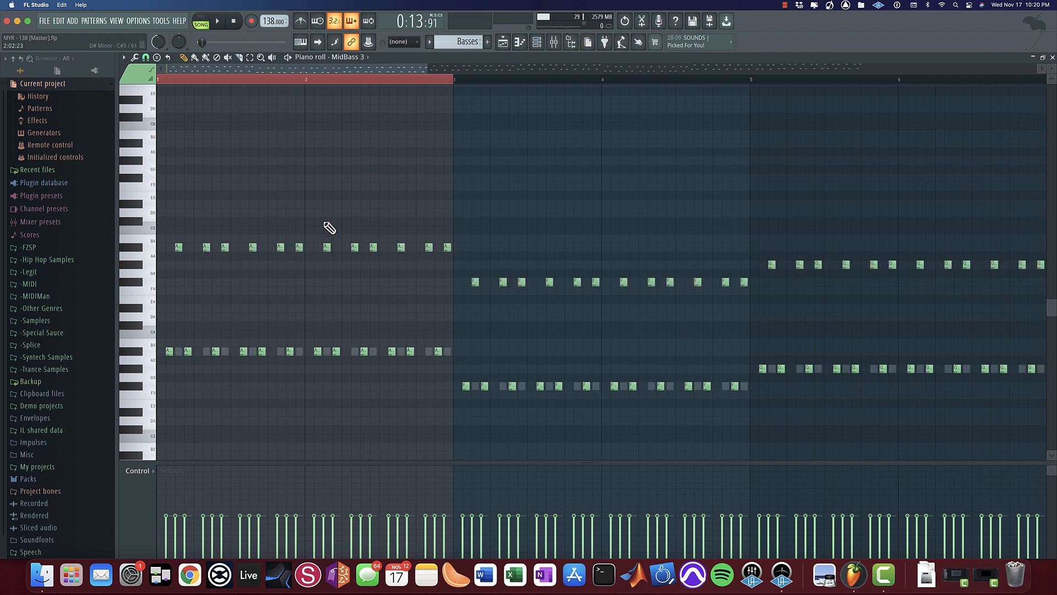
Step: Unmute MidBass 1 and MidBass 2 in the mixer and toggle the mute of MidBass 3 during playback to compare the combined layers
{"action": "left_click", "coordinate": [560, 46]}
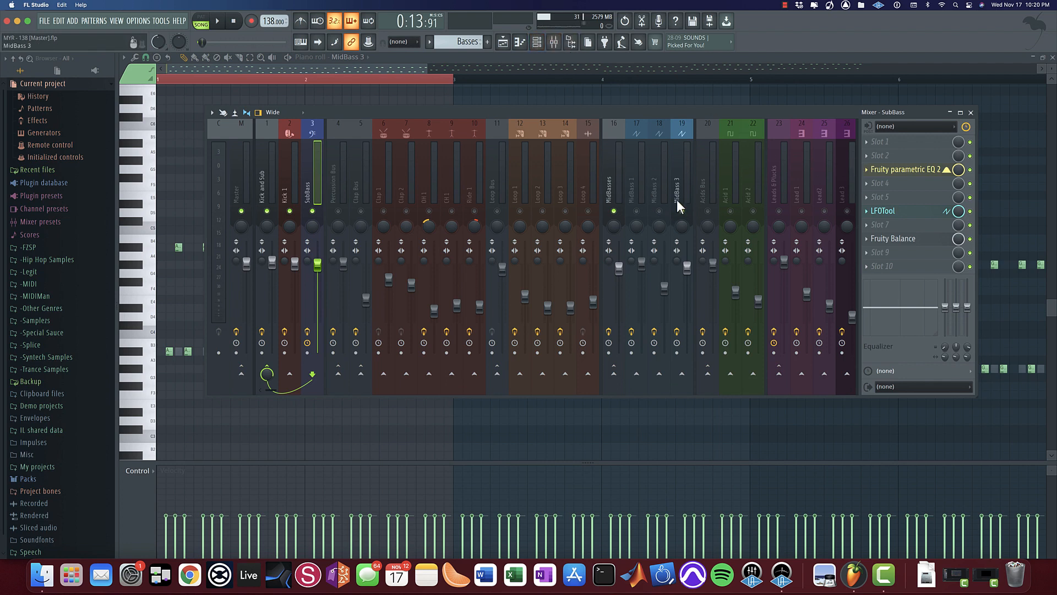
{"action": "key", "text": "space"}
{"action": "left_click", "coordinate": [636, 211]}
{"action": "left_click", "coordinate": [659, 212]}
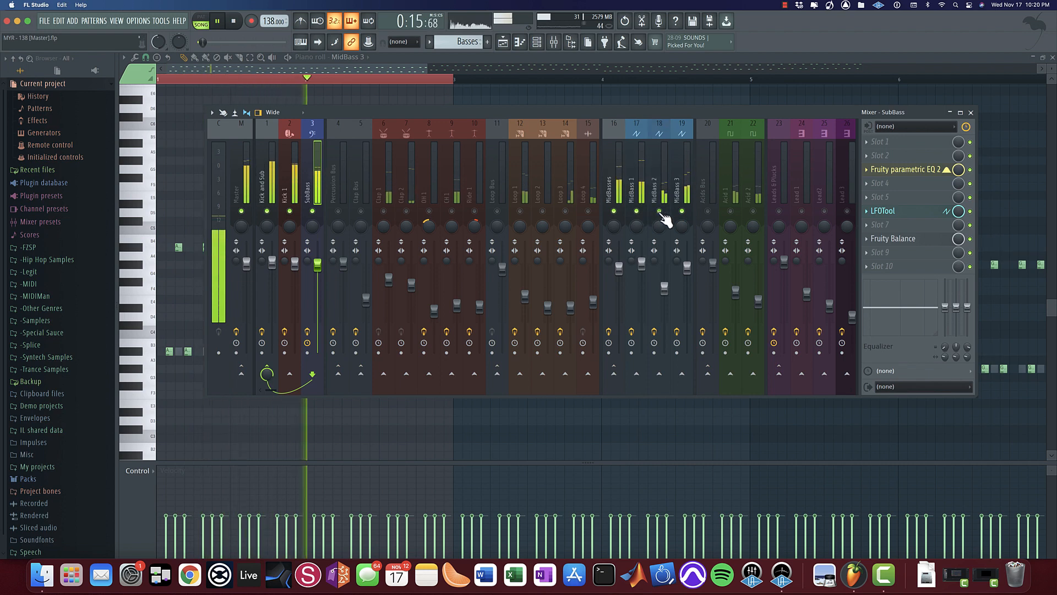
{"action": "left_click", "coordinate": [682, 211]}
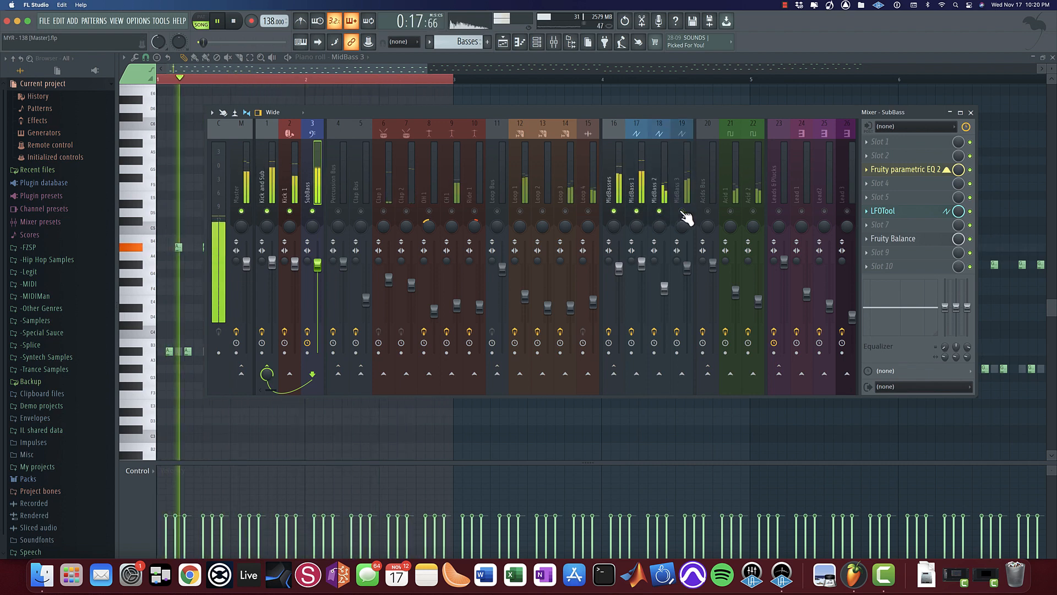
{"action": "left_click", "coordinate": [682, 211]}
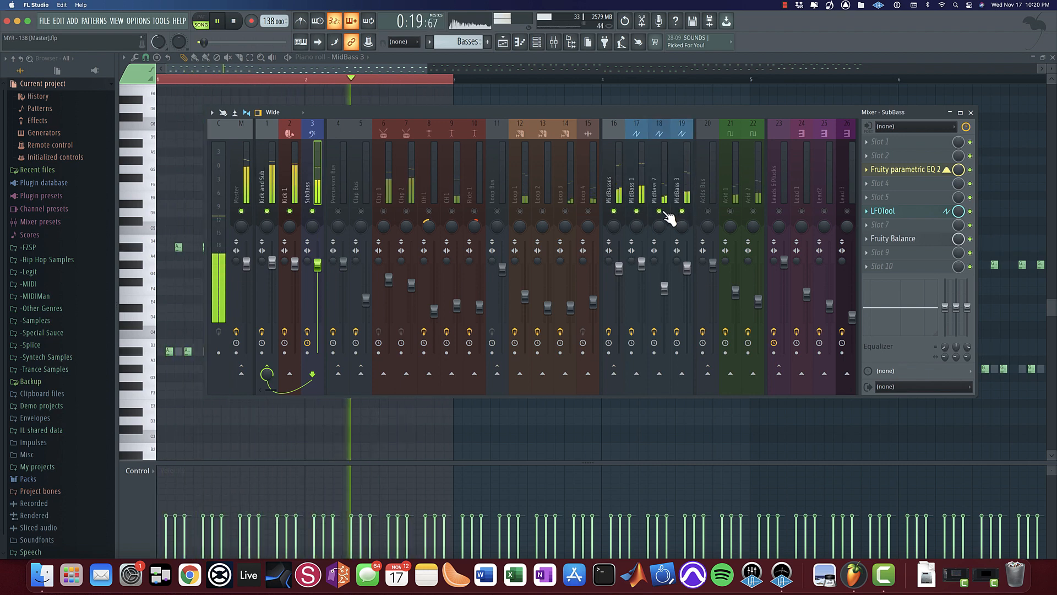
{"action": "key", "text": "space"}
{"action": "left_click", "coordinate": [640, 186]}
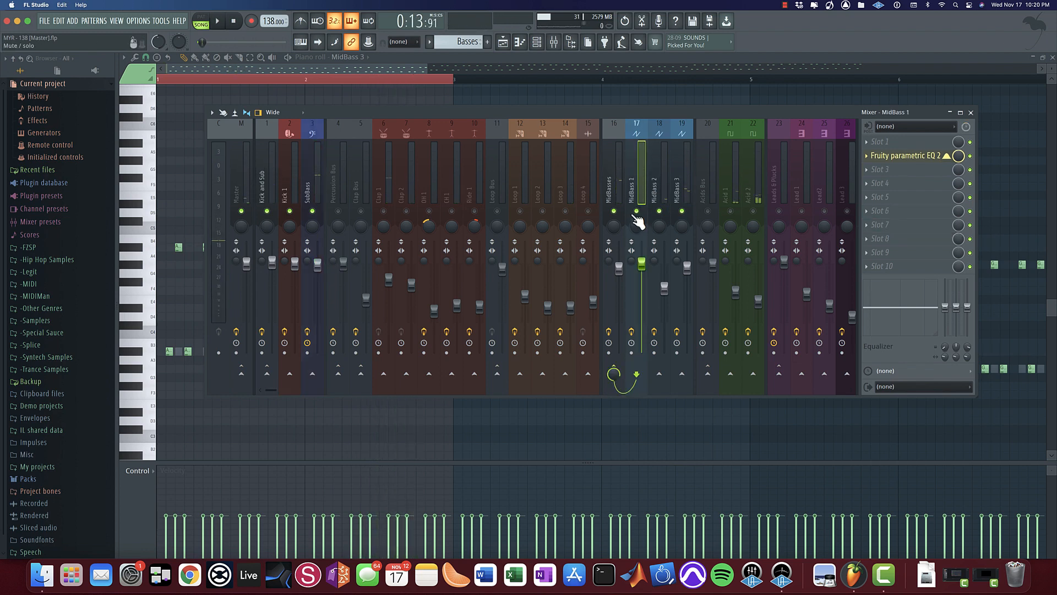
{"action": "left_click", "coordinate": [683, 187]}
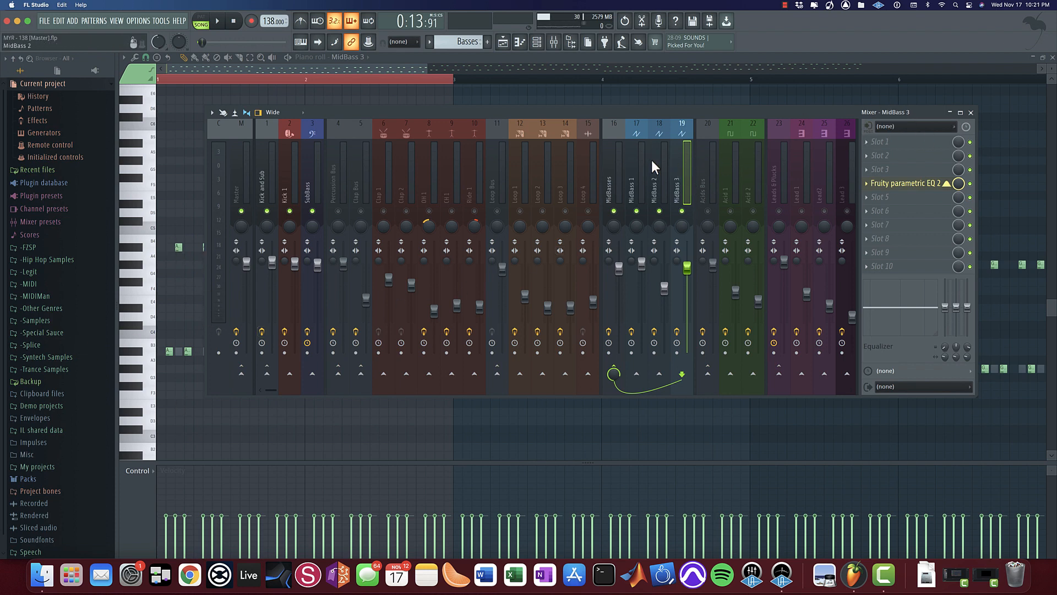
Step: Close the mixer and look through the playlist arrangement, returning to the section from Kick In to Intro Drop
{"action": "left_click", "coordinate": [971, 112]}
{"action": "left_click", "coordinate": [503, 43]}
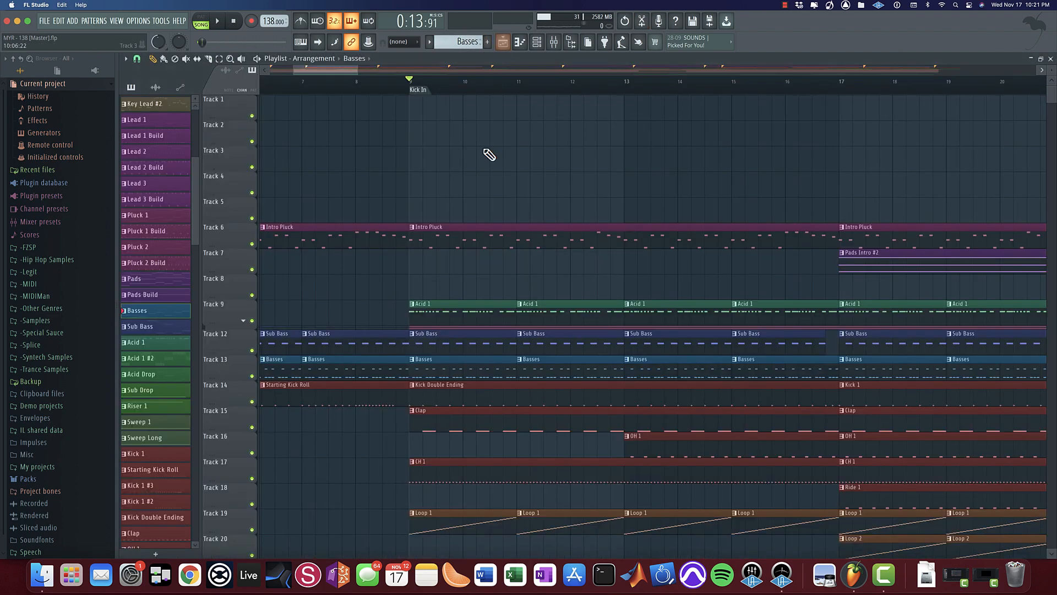
{"action": "scroll", "coordinate": [496, 206], "scroll_direction": "down", "scroll_amount": 3}
{"action": "scroll", "coordinate": [484, 198], "scroll_direction": "down", "scroll_amount": 10}
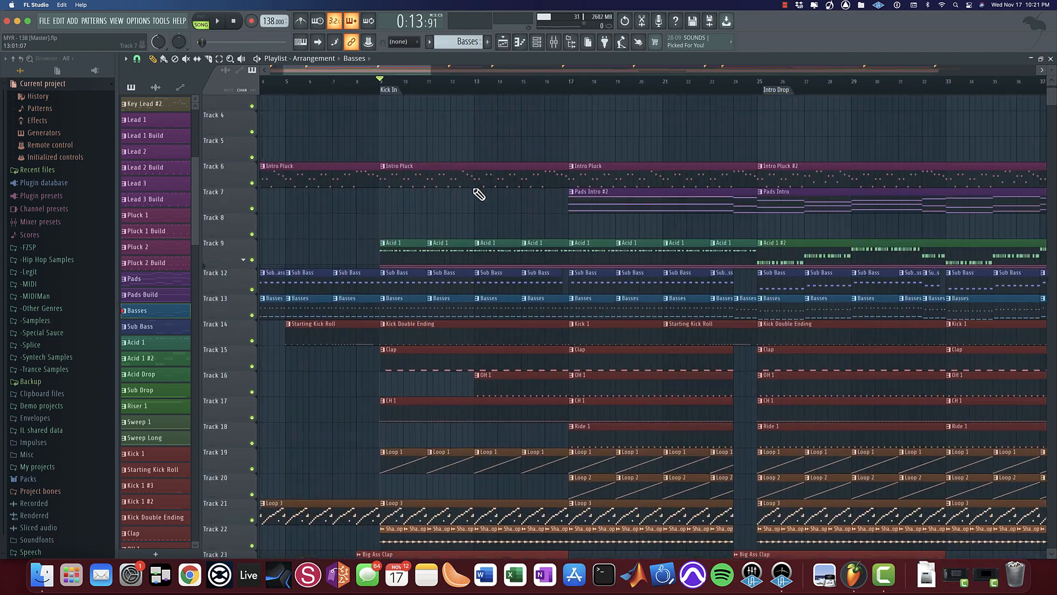
{"action": "scroll", "coordinate": [353, 203], "scroll_direction": "down", "scroll_amount": 8}
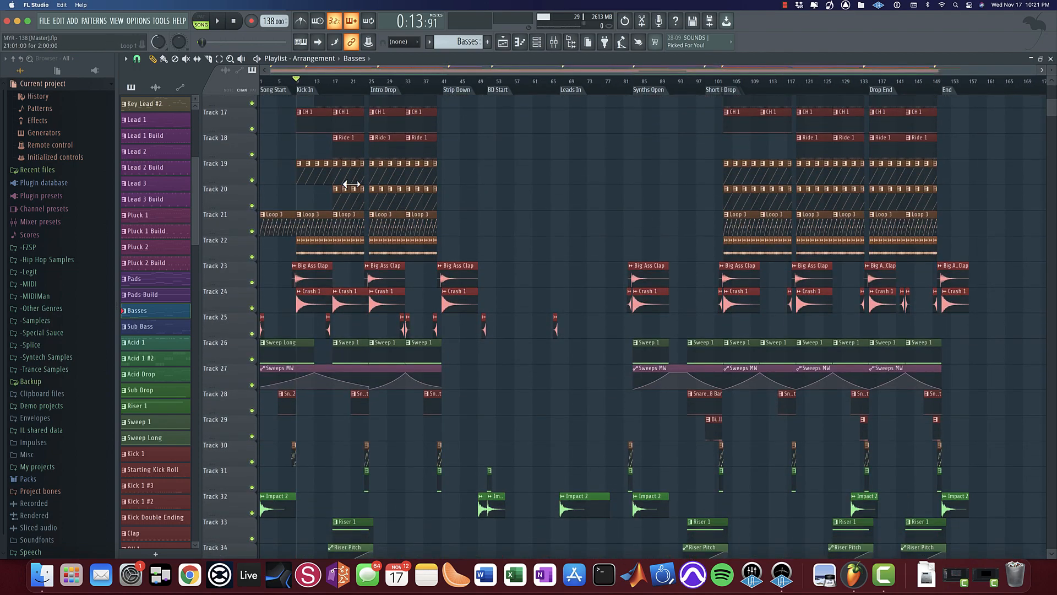
{"action": "scroll", "coordinate": [352, 187], "scroll_direction": "up", "scroll_amount": 8}
{"action": "scroll", "coordinate": [297, 304], "scroll_direction": "up", "scroll_amount": 8}
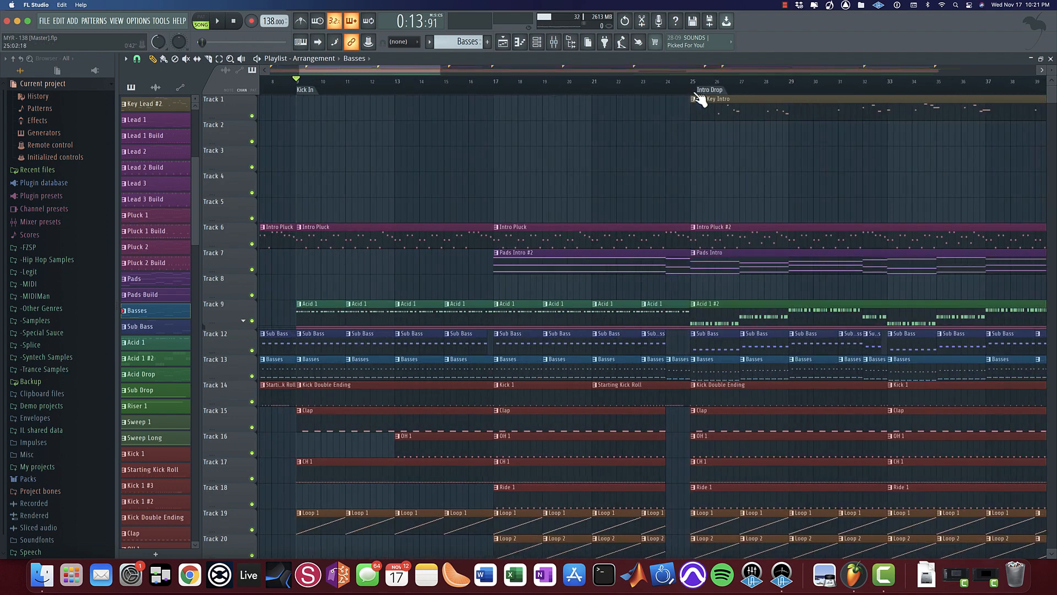
Step: Play back Acid 1 soloed in the mixer and view the effect chain of the Acids Bus
{"action": "left_click", "coordinate": [554, 42]}
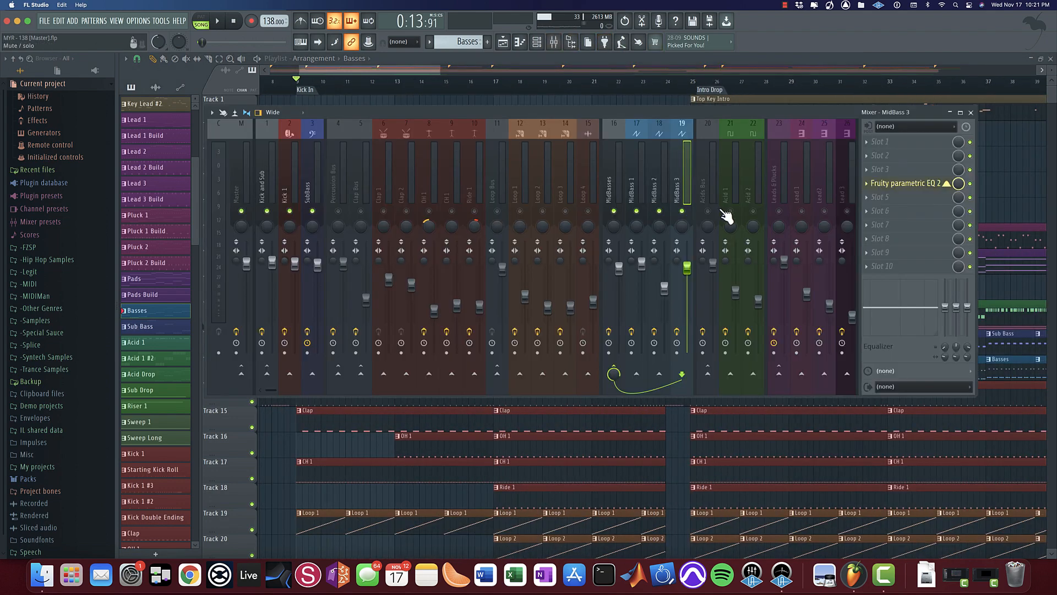
{"action": "key", "text": "space"}
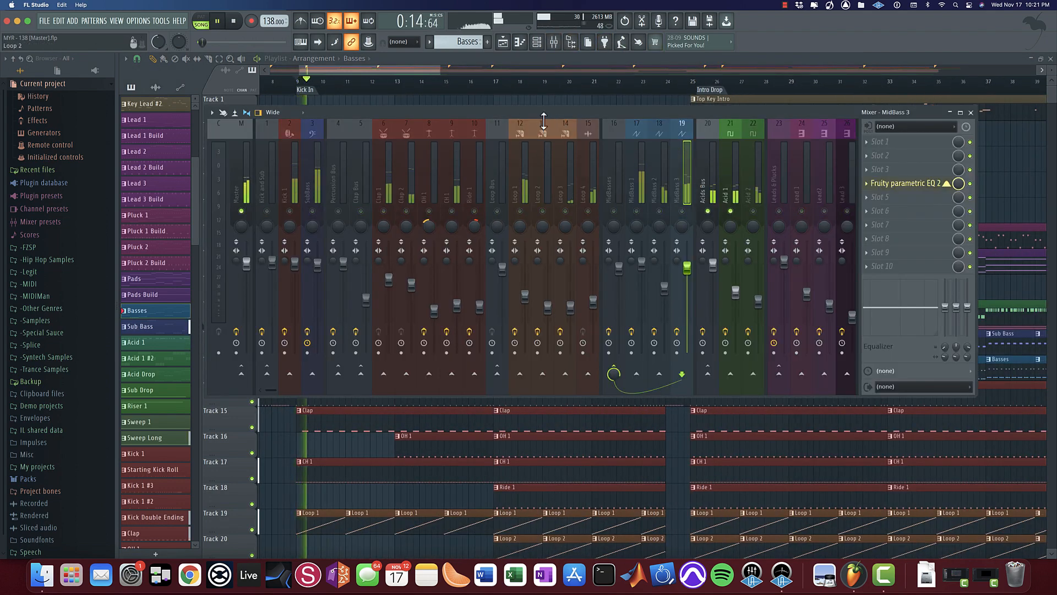
{"action": "left_click", "coordinate": [388, 132]}
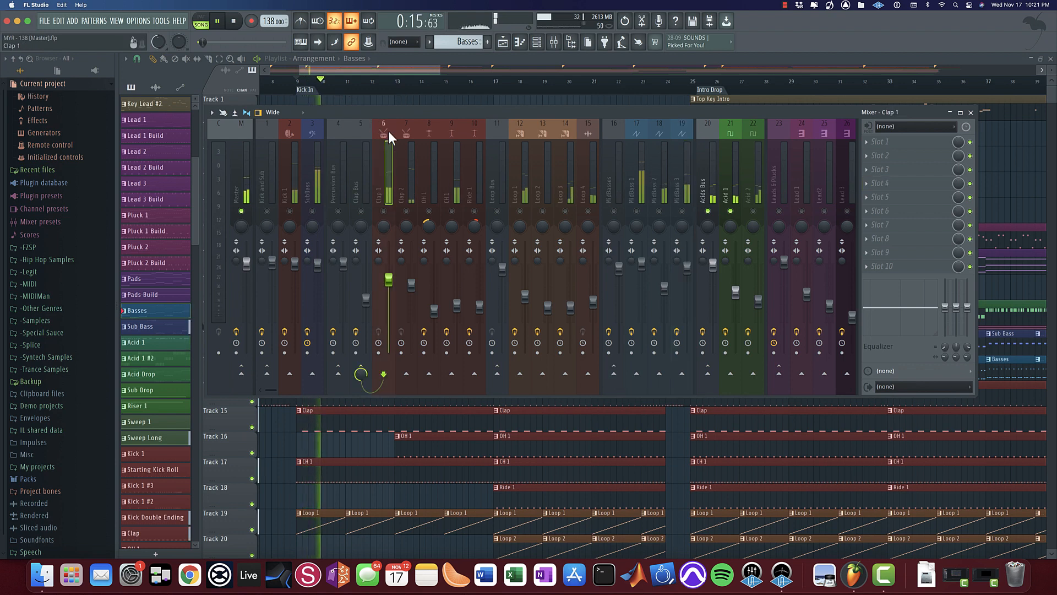
{"action": "left_click", "coordinate": [749, 181]}
{"action": "left_click", "coordinate": [714, 161]}
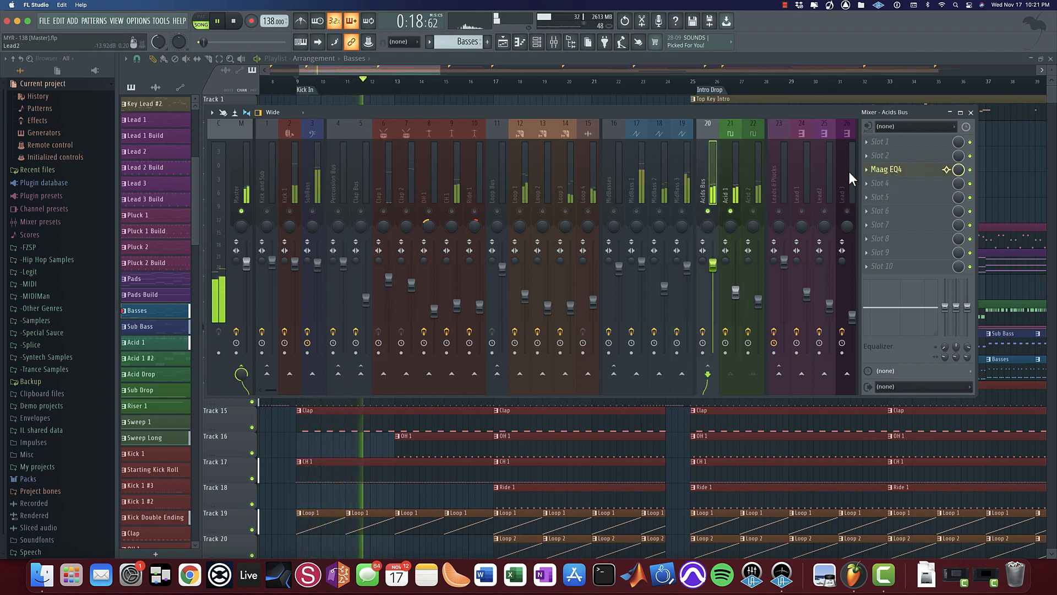
Step: Inspect the Fruity parametric EQ 2 curve and the LFOTool shape on the Acid 1 mixer track during playback
{"action": "left_click", "coordinate": [725, 174]}
{"action": "left_click", "coordinate": [906, 169]}
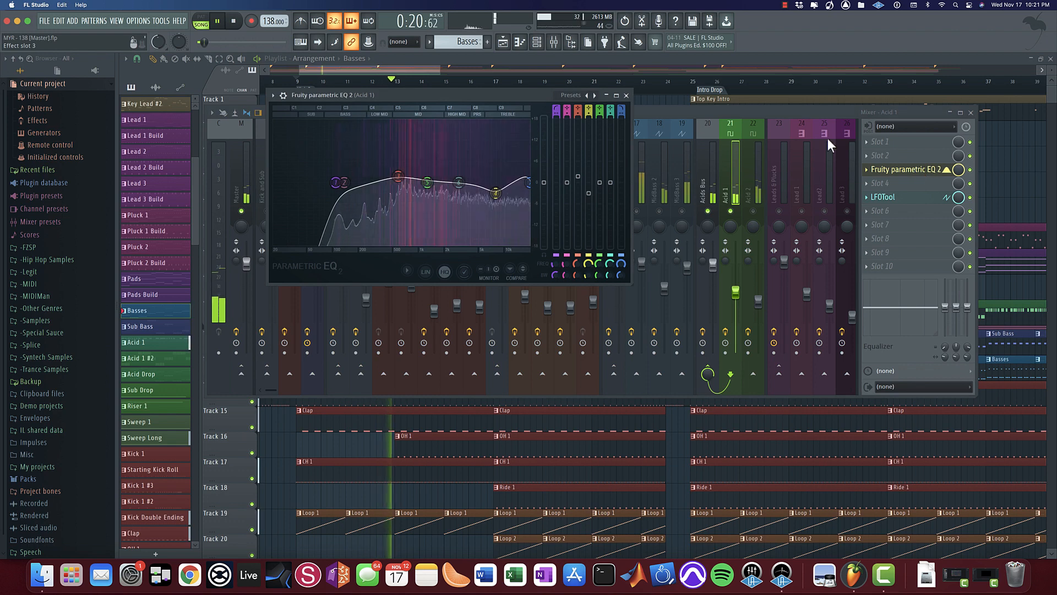
{"action": "left_click", "coordinate": [974, 174]}
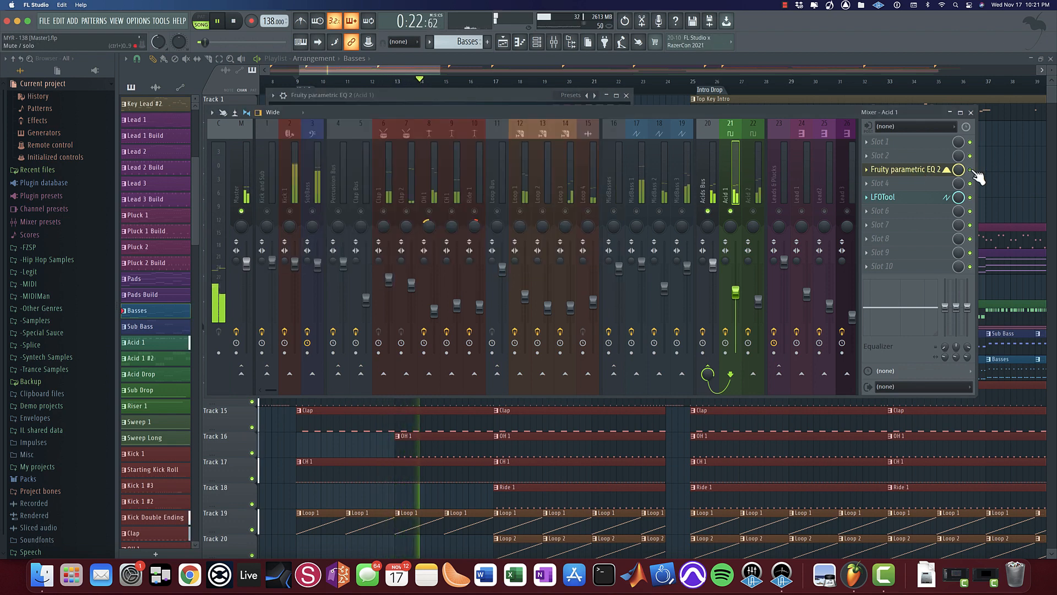
{"action": "left_click", "coordinate": [915, 199]}
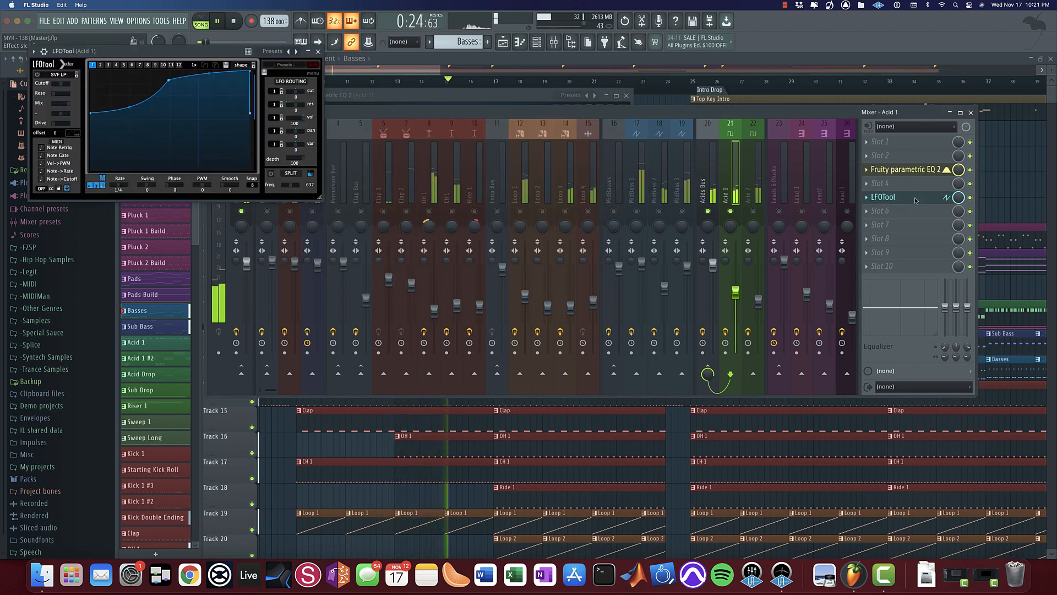
{"action": "key", "text": "space"}
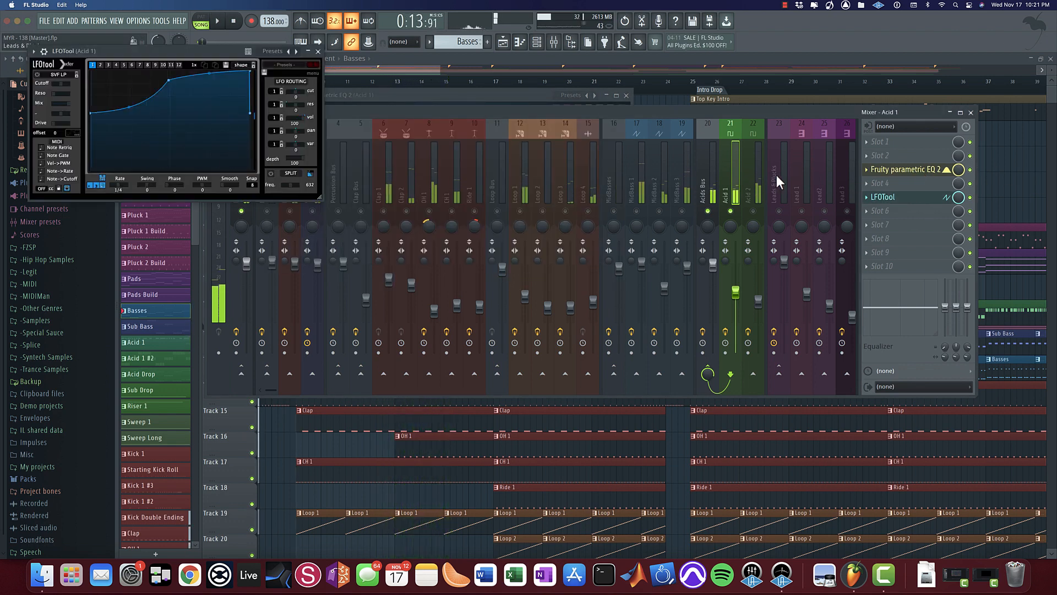
Step: Open the Acid 1 synth from the channel rack and arrange its window and the mixer so both can be seen
{"action": "left_click", "coordinate": [550, 49]}
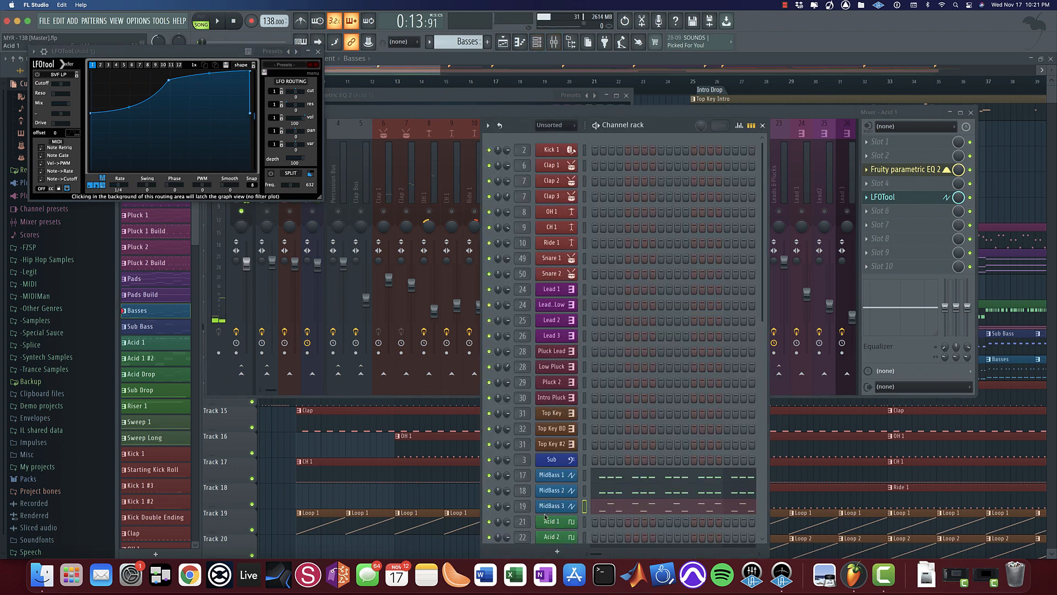
{"action": "left_click", "coordinate": [547, 520]}
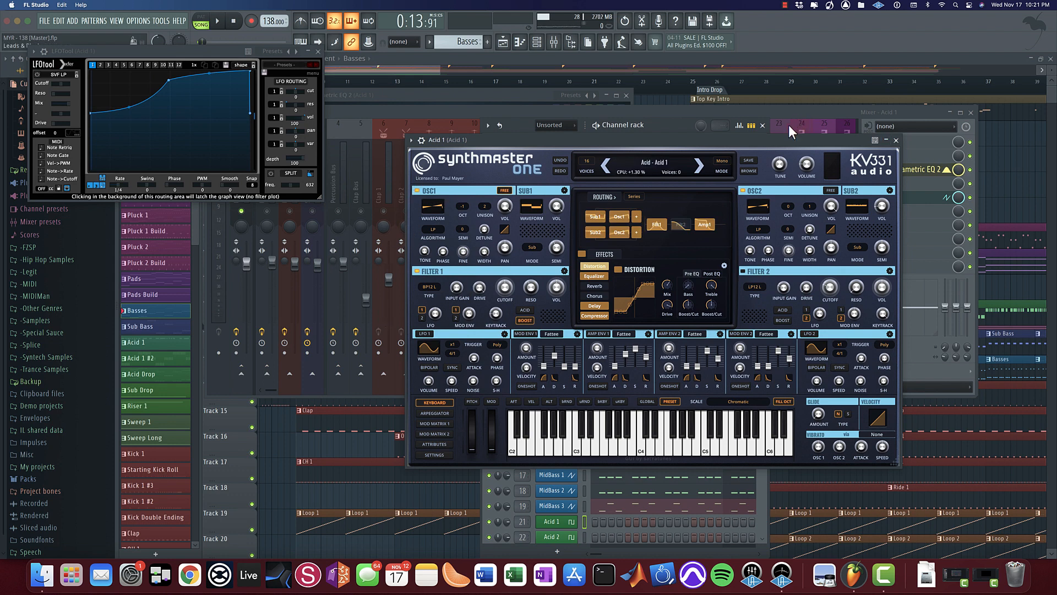
{"action": "left_click_drag", "start_coordinate": [784, 143], "coordinate": [842, 121]}
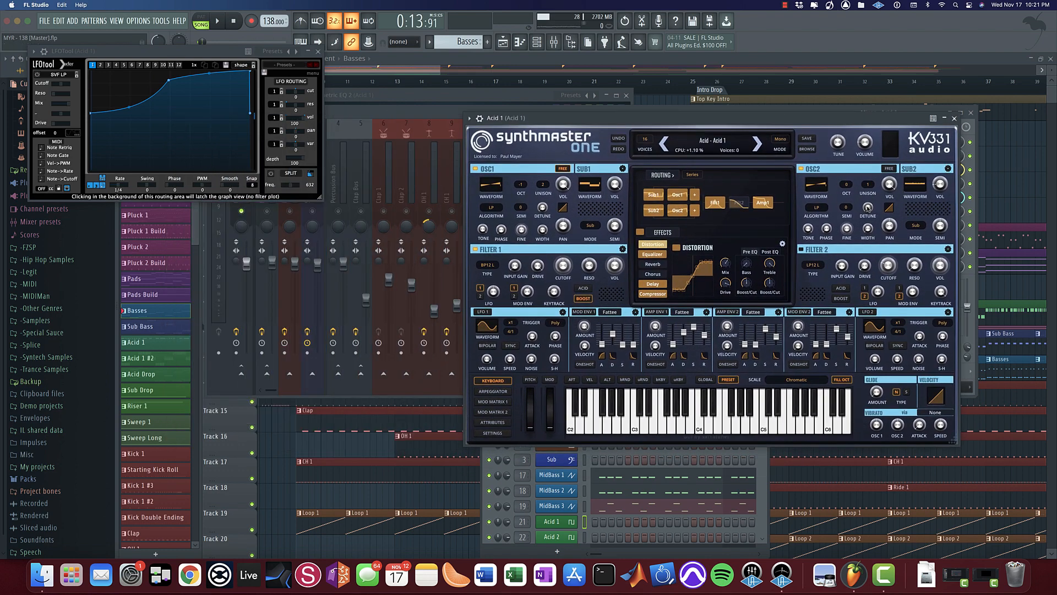
{"action": "left_click_drag", "start_coordinate": [779, 131], "coordinate": [861, 132]}
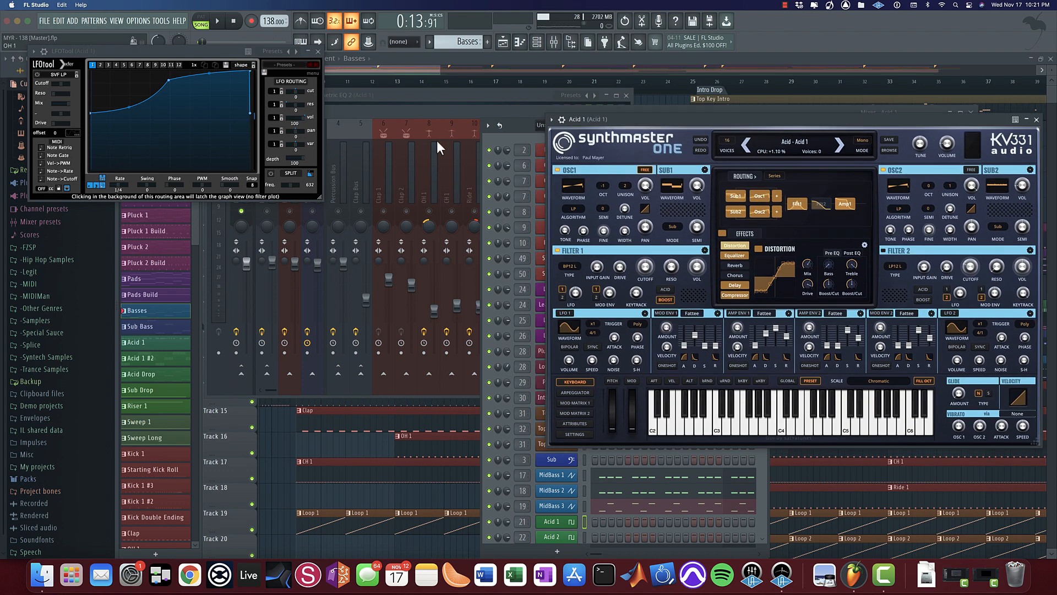
{"action": "left_click_drag", "start_coordinate": [418, 114], "coordinate": [167, 262]}
Step: Play back Acid 1, bypass the synth's distortion and reactivate it during playback to compare the sound
{"action": "key", "text": "space"}
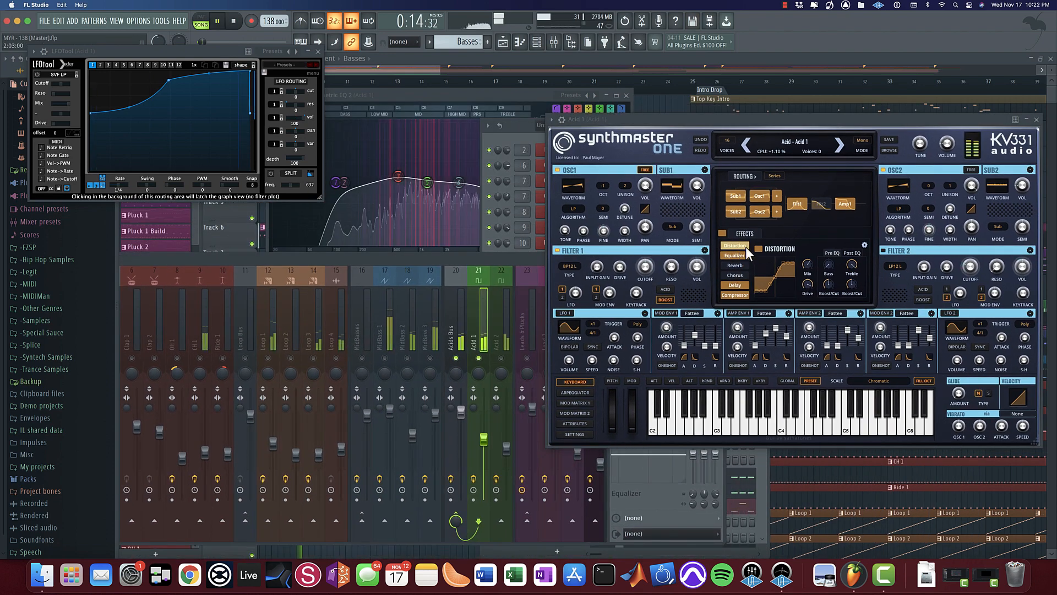
{"action": "key", "text": "space"}
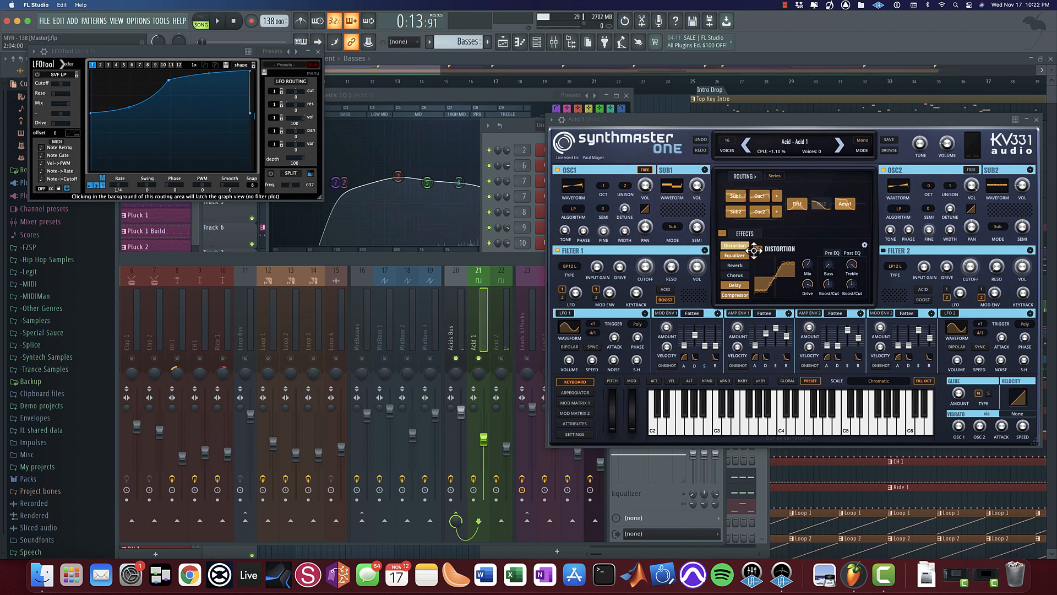
{"action": "left_click", "coordinate": [758, 249]}
{"action": "left_click", "coordinate": [759, 249]}
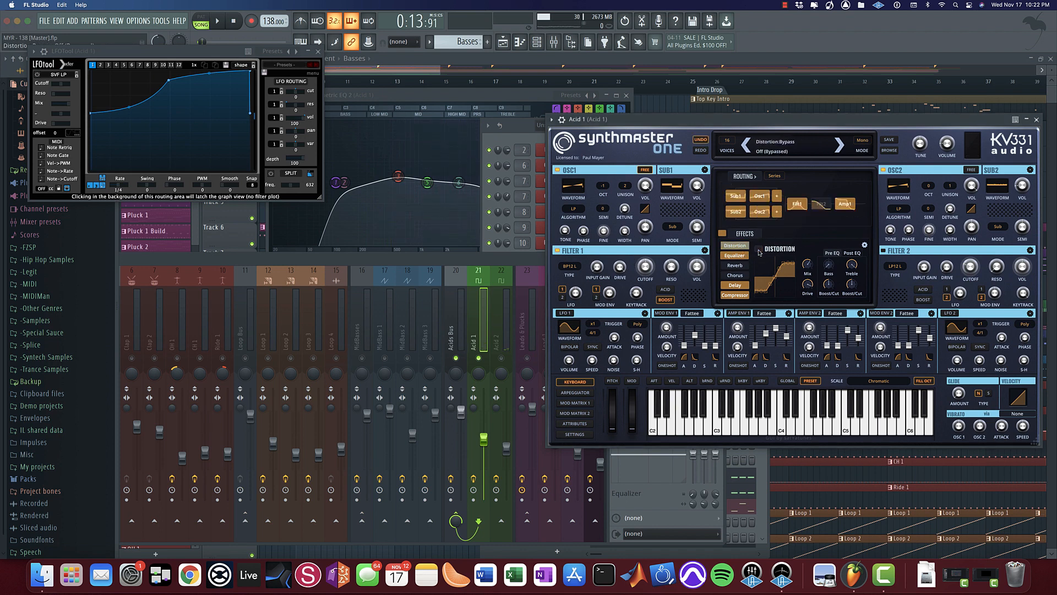
{"action": "key", "text": "space"}
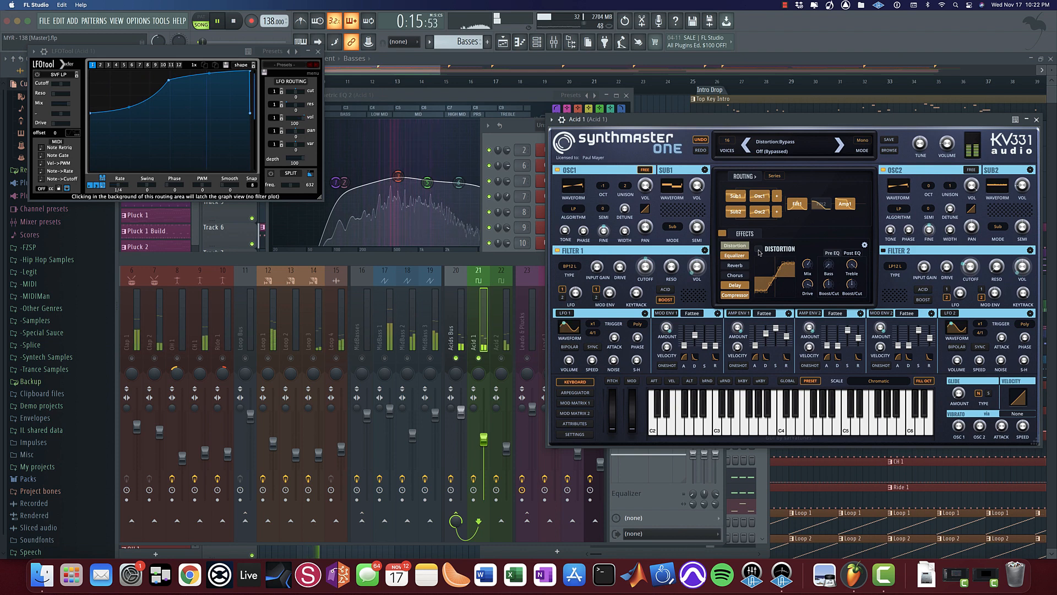
{"action": "left_click", "coordinate": [759, 250]}
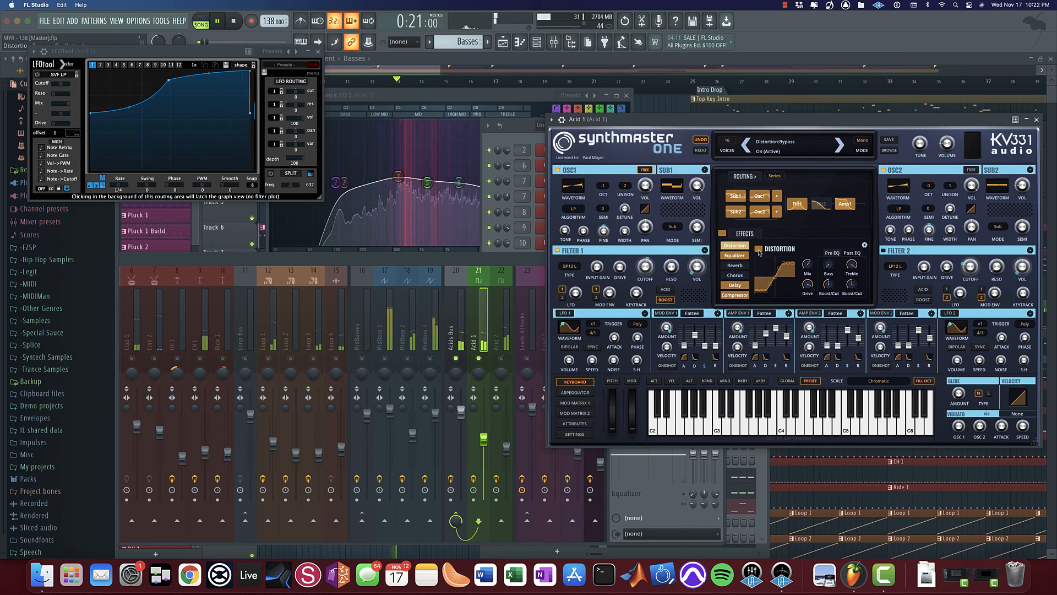
{"action": "key", "text": "space"}
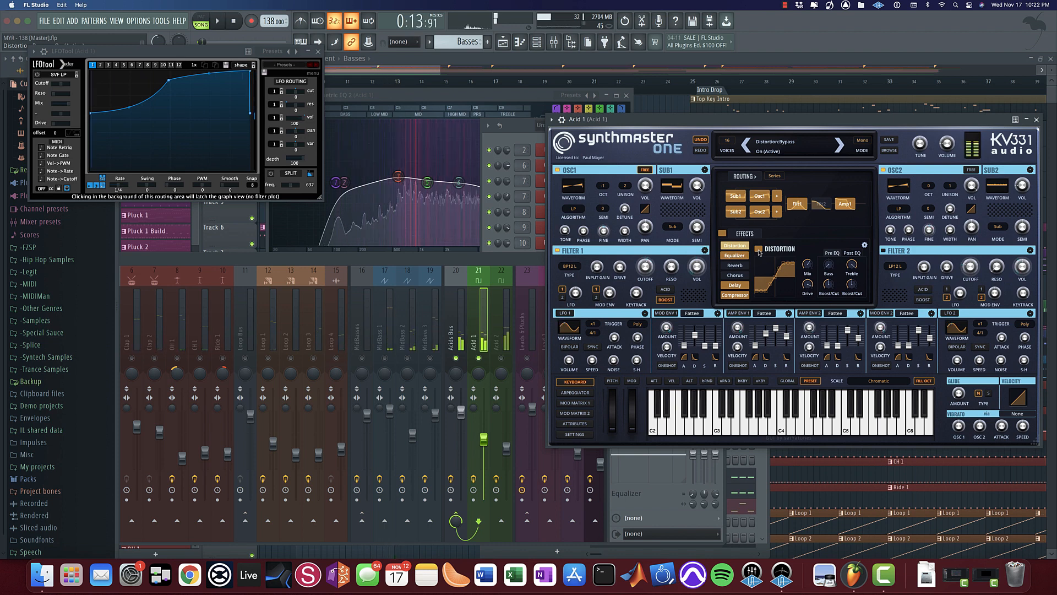
Step: Examine the equalizer, compressor and delay settings in the effects section of the Acid 1 synth
{"action": "left_click", "coordinate": [733, 256]}
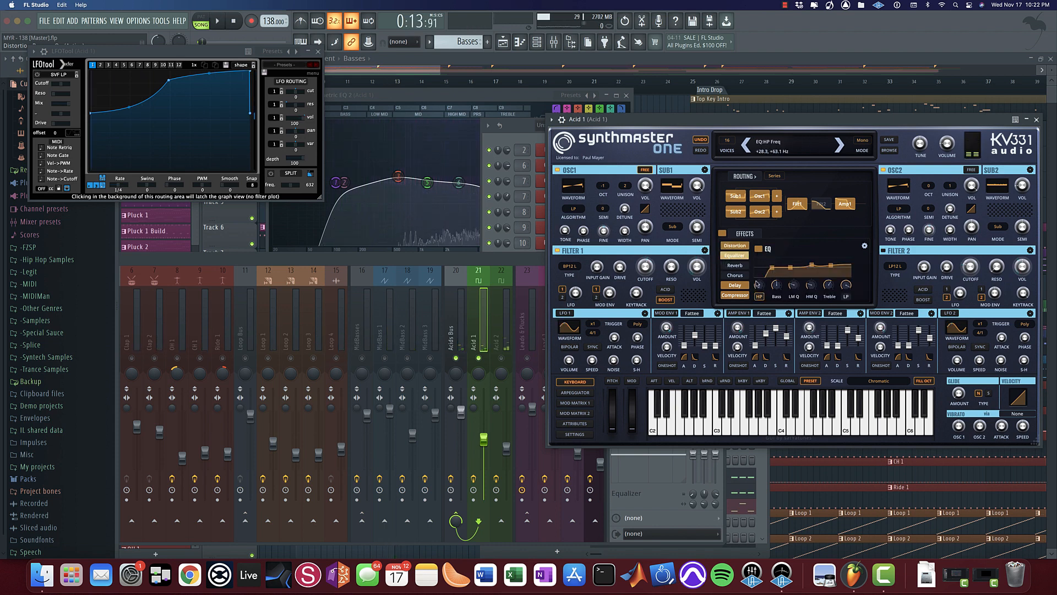
{"action": "left_click", "coordinate": [735, 295]}
{"action": "left_click", "coordinate": [732, 288]}
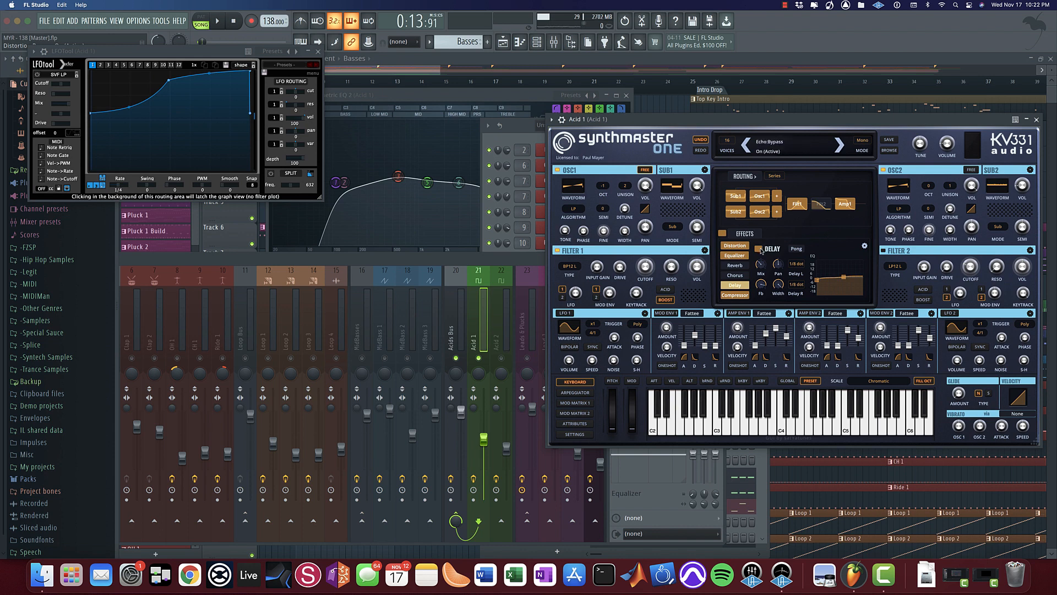
{"action": "left_click", "coordinate": [732, 295]}
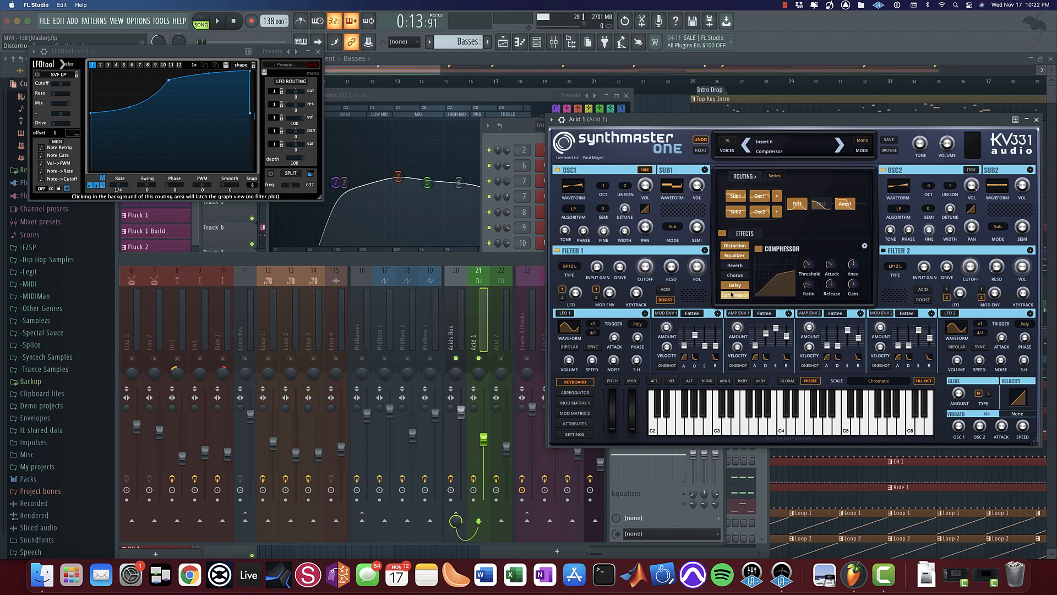
{"action": "left_click", "coordinate": [733, 284]}
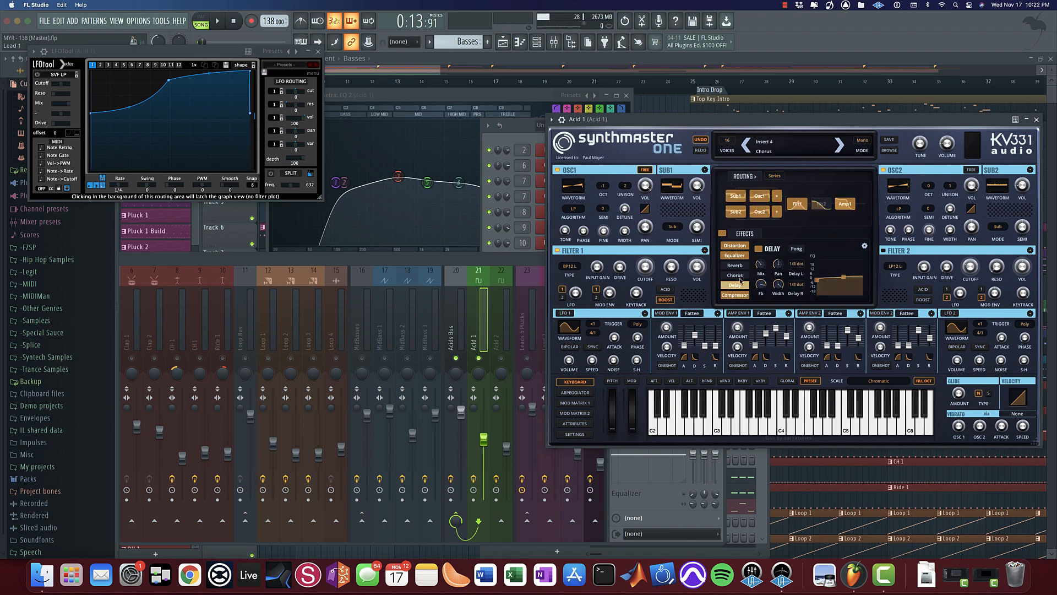
Step: Bypass the delay in the Acid 1 synth and play back the line to hear it without the effect
{"action": "left_click", "coordinate": [738, 295]}
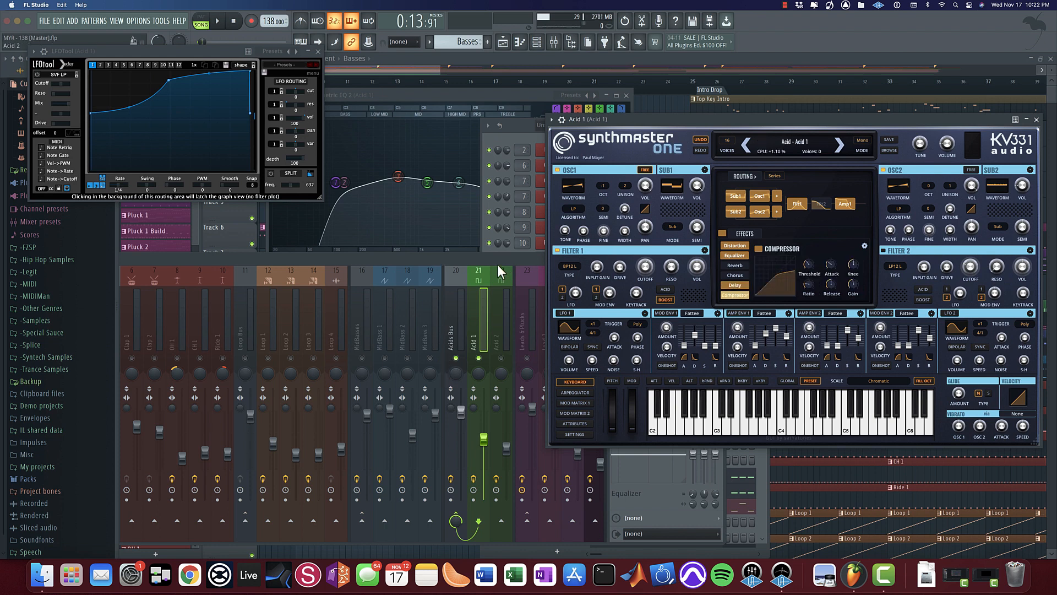
{"action": "left_click", "coordinate": [730, 286]}
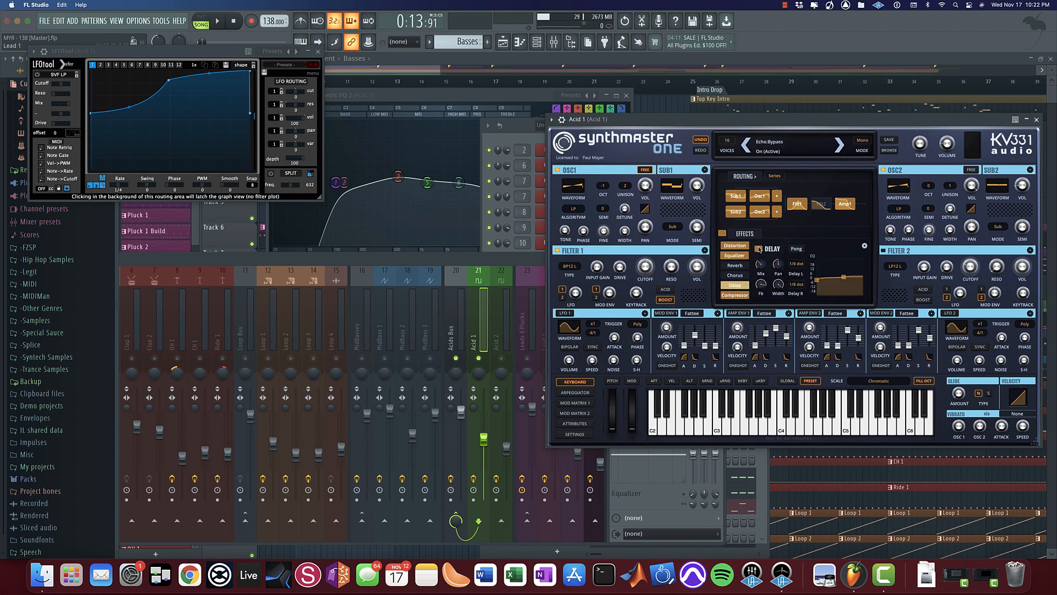
{"action": "left_click", "coordinate": [759, 249]}
{"action": "key", "text": "space"}
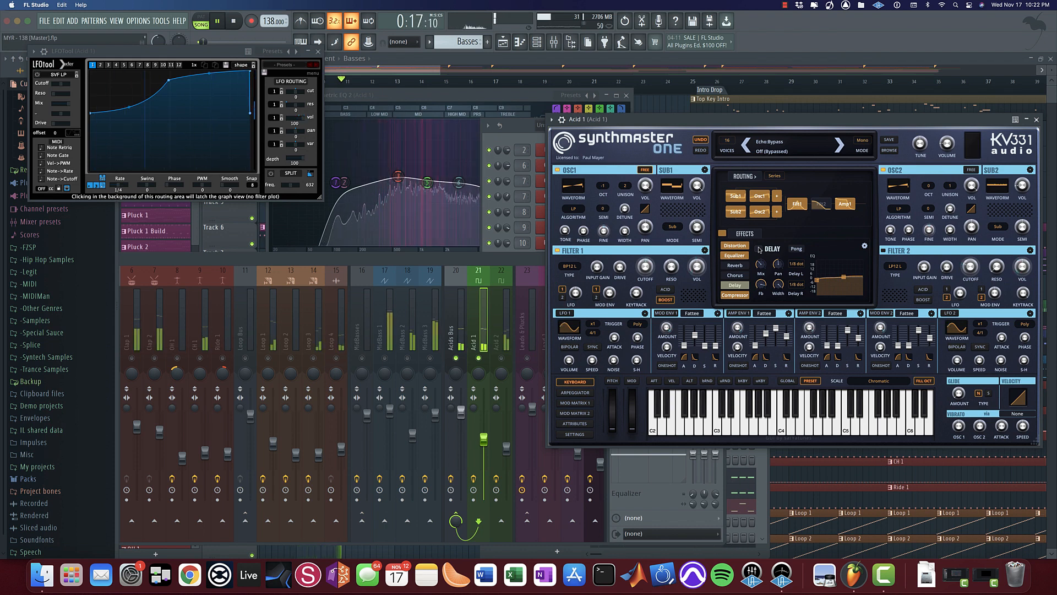
Step: Bypass and reactivate the Acid 1 synth's compressor during playback to compare the sound, and close the synth
{"action": "left_click", "coordinate": [736, 296]}
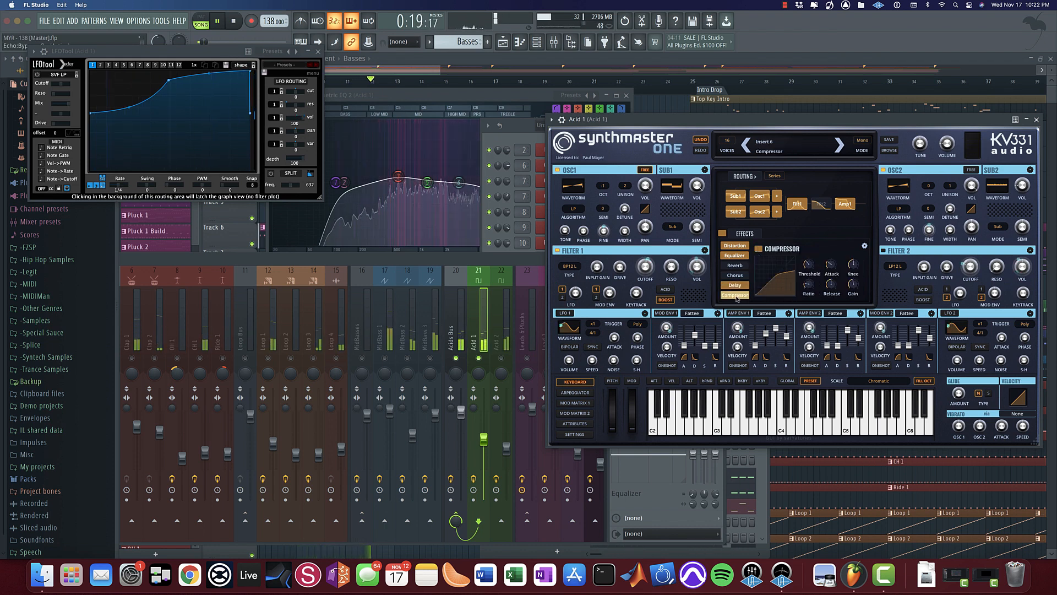
{"action": "left_click", "coordinate": [759, 250]}
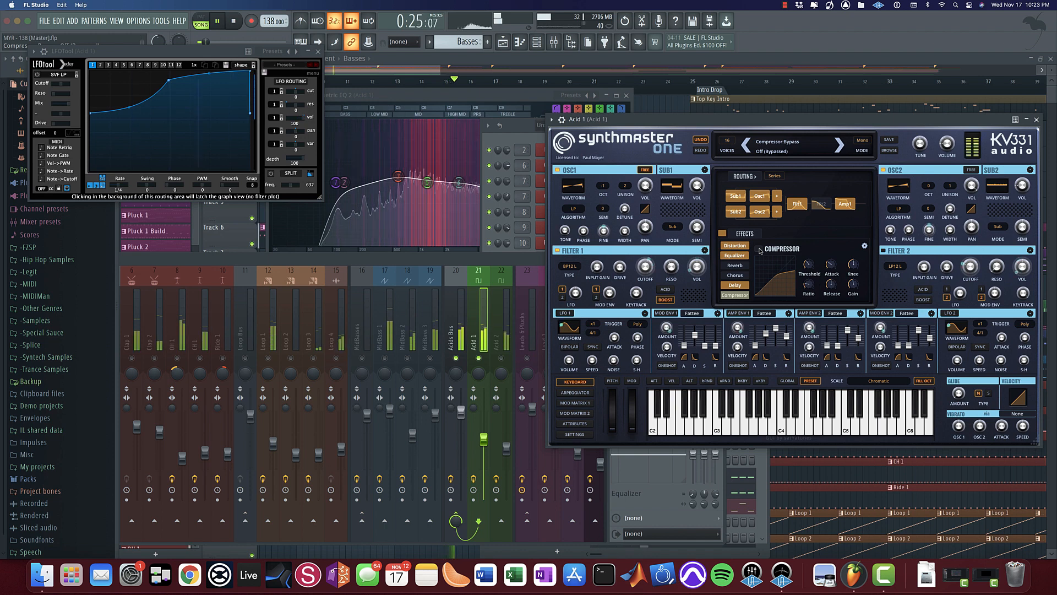
{"action": "left_click", "coordinate": [760, 250]}
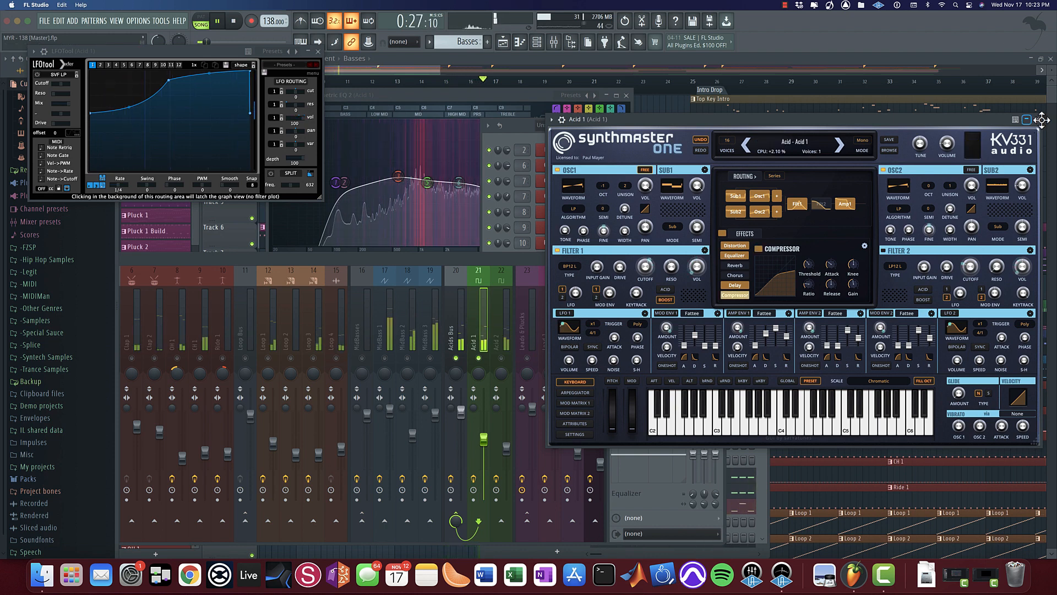
{"action": "key", "text": "space"}
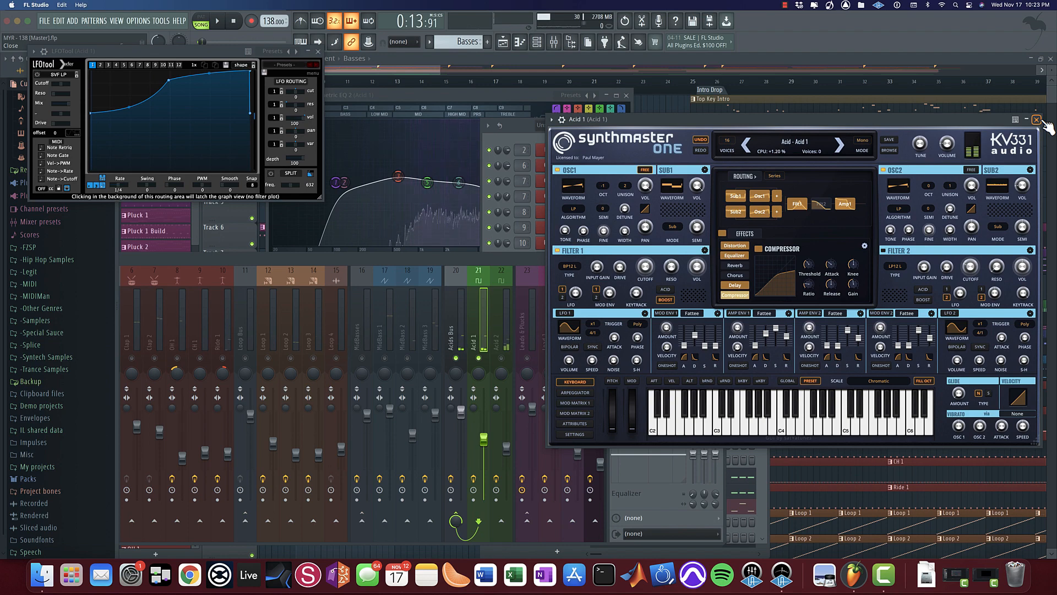
{"action": "left_click", "coordinate": [1036, 120]}
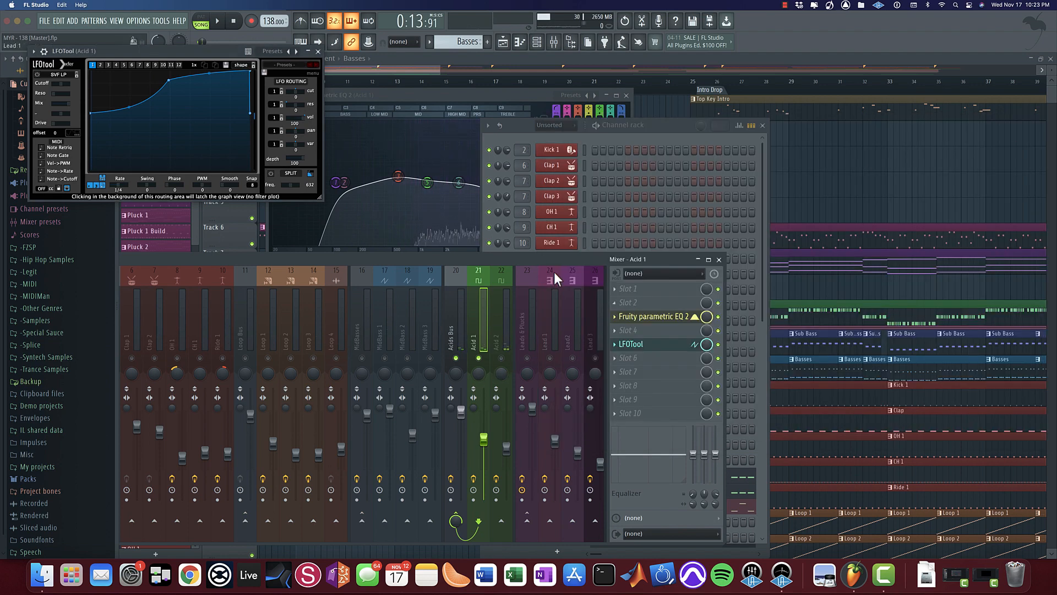
Step: Rearrange the mixer and play back the kick, sub bass and three mid bass tracks together with Acid 1
{"action": "left_click_drag", "start_coordinate": [539, 262], "coordinate": [760, 176]}
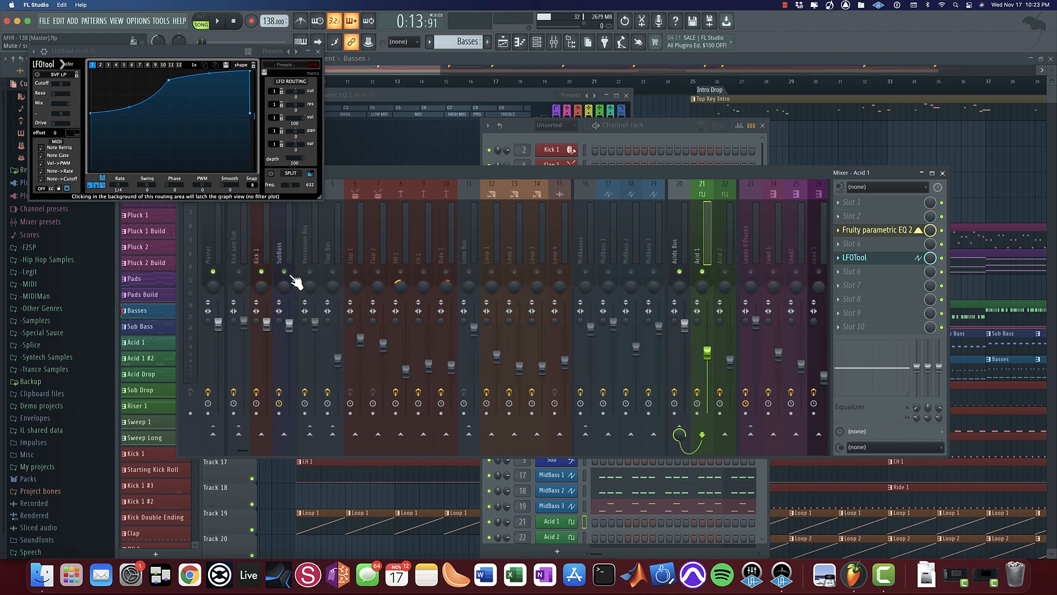
{"action": "left_click", "coordinate": [606, 278]}
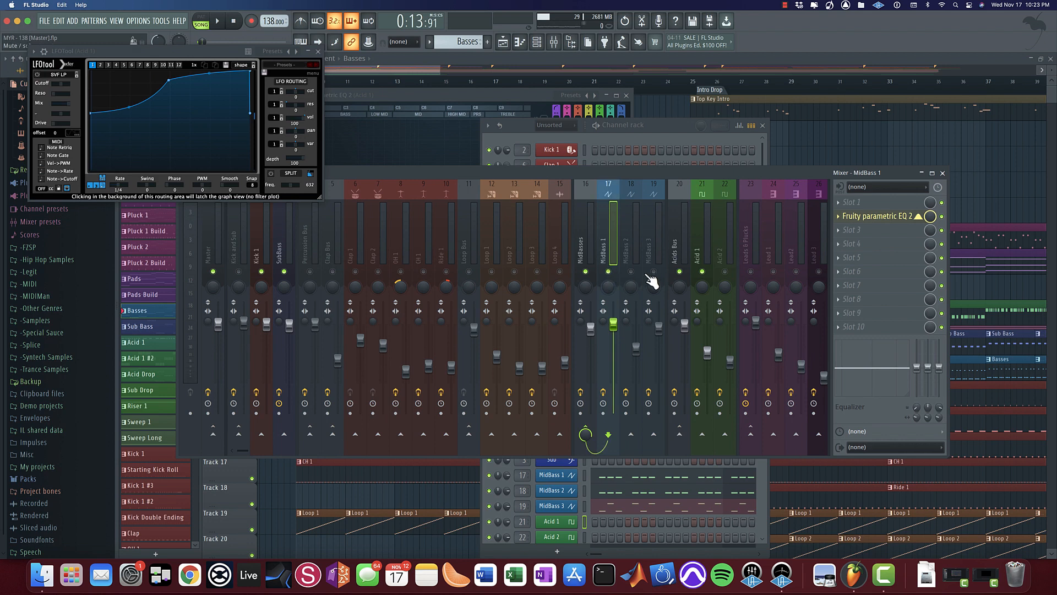
{"action": "key", "text": "space"}
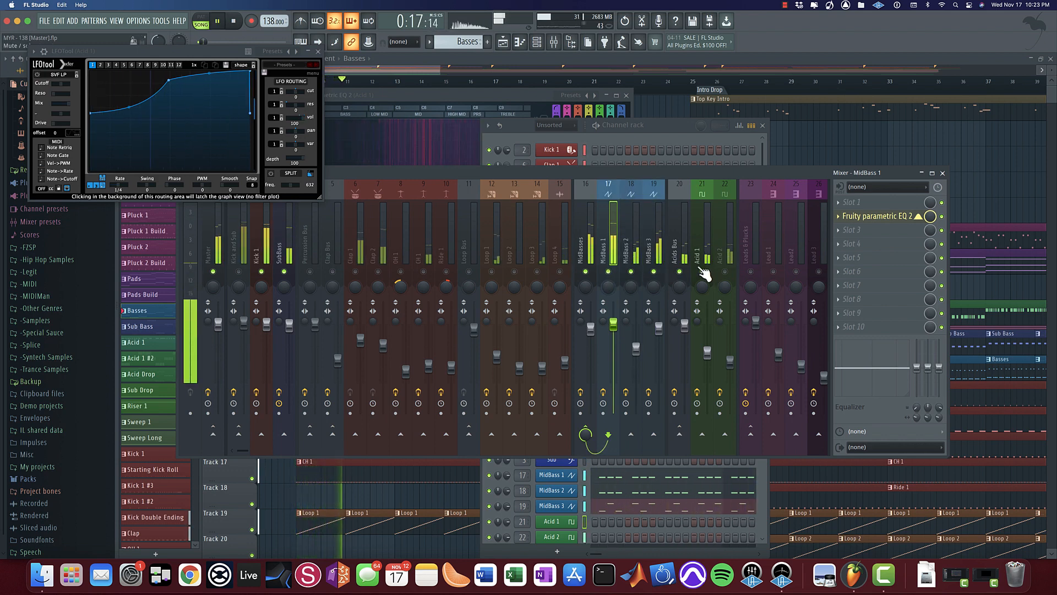
{"action": "left_click", "coordinate": [238, 272]}
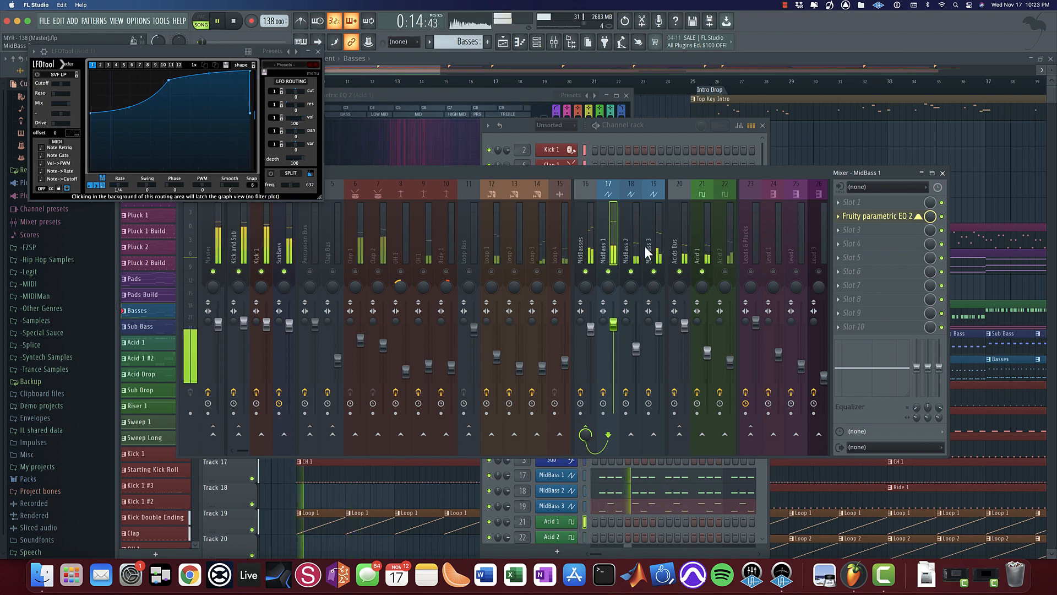
{"action": "key", "text": "space"}
Step: Mute Acid 1 and unmute Acid 2 in the mixer, and examine the equalizer and distortion in the Acid 2 synth
{"action": "left_click", "coordinate": [702, 272]}
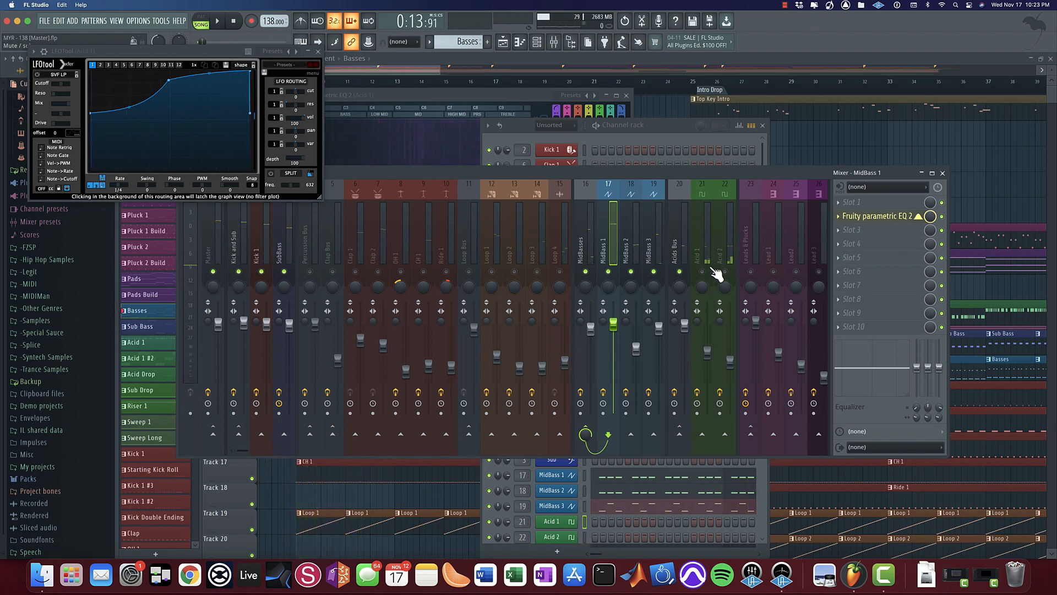
{"action": "left_click", "coordinate": [725, 272]}
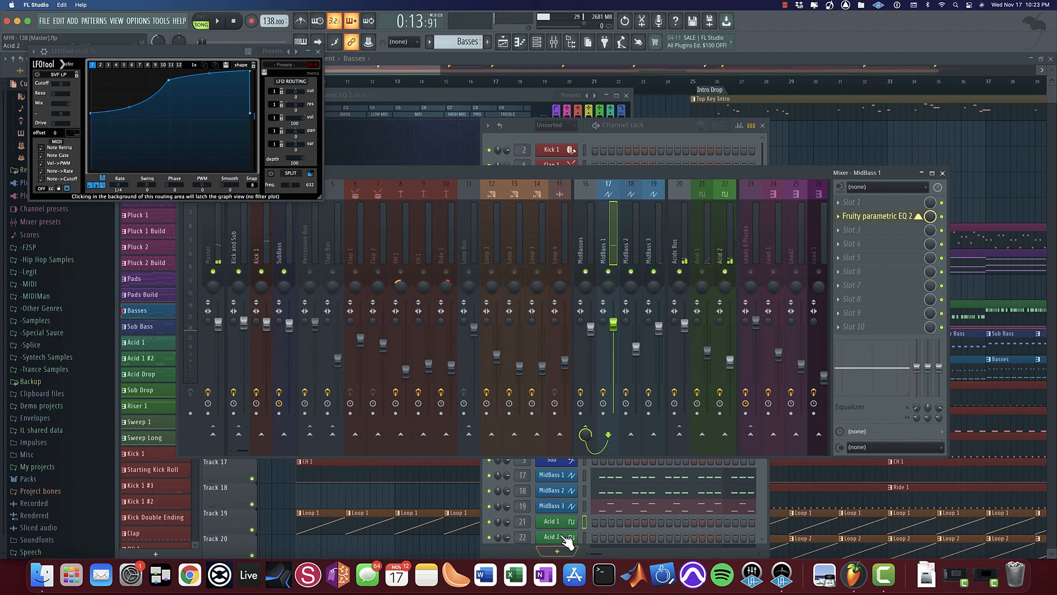
{"action": "left_click", "coordinate": [552, 536]}
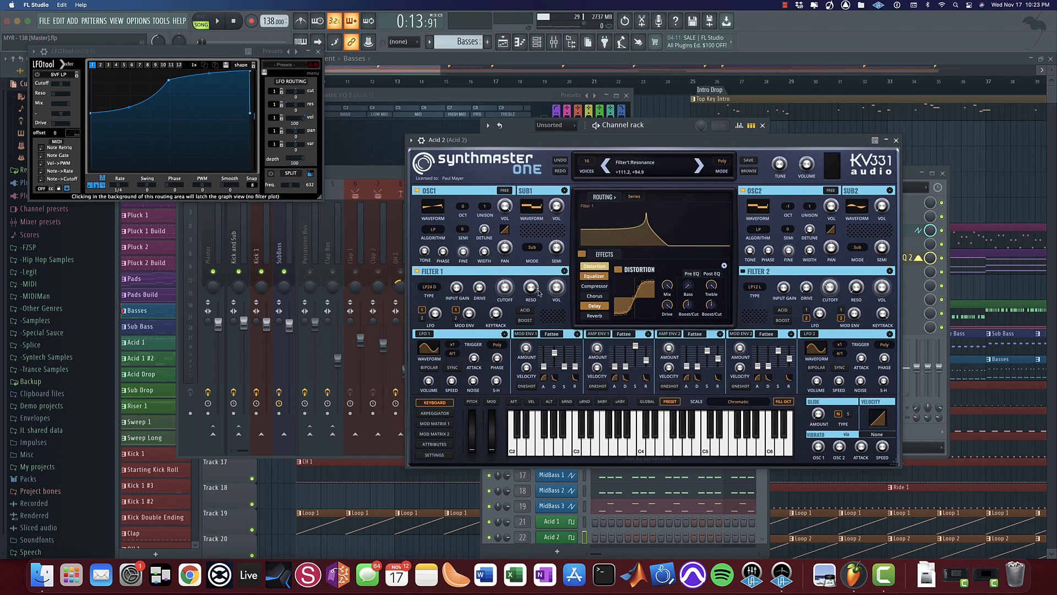
{"action": "left_click", "coordinate": [603, 277]}
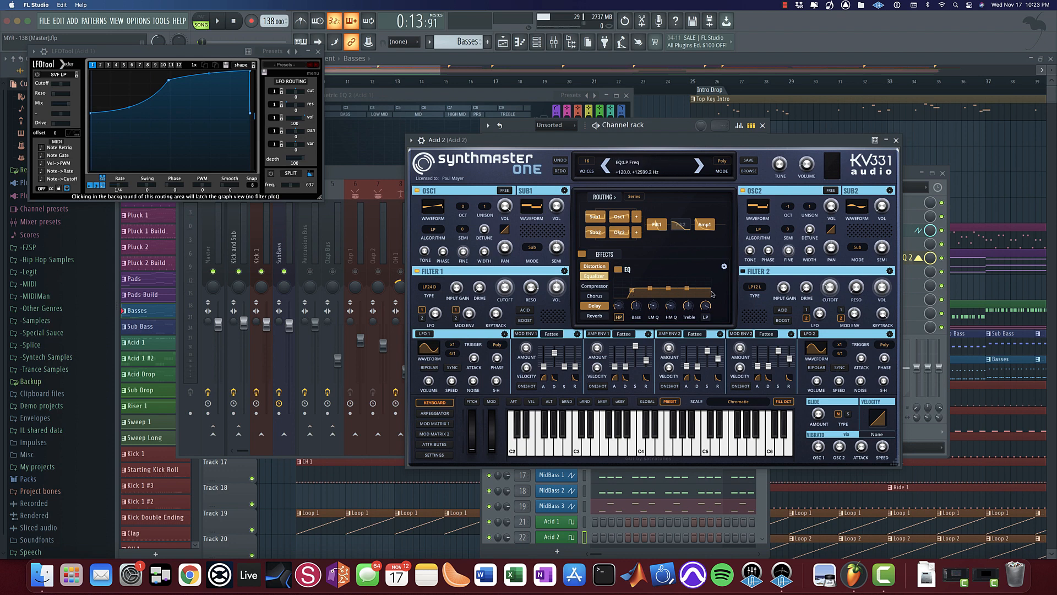
{"action": "left_click", "coordinate": [594, 266]}
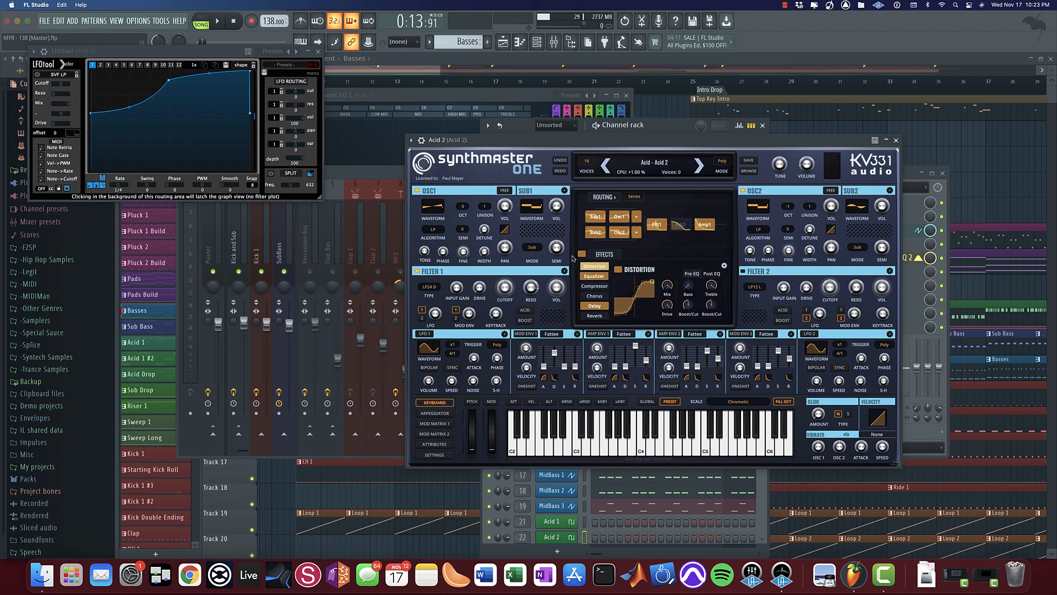
{"action": "left_click", "coordinate": [896, 141]}
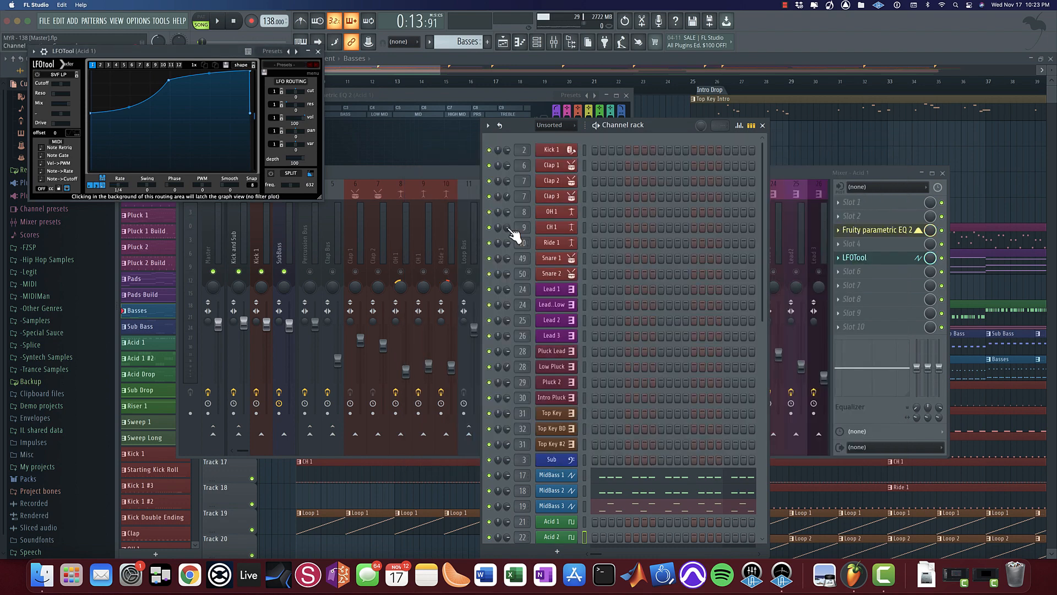
Step: Reposition the mixer and solo Acid 2 during playback
{"action": "left_click_drag", "start_coordinate": [448, 174], "coordinate": [424, 243]}
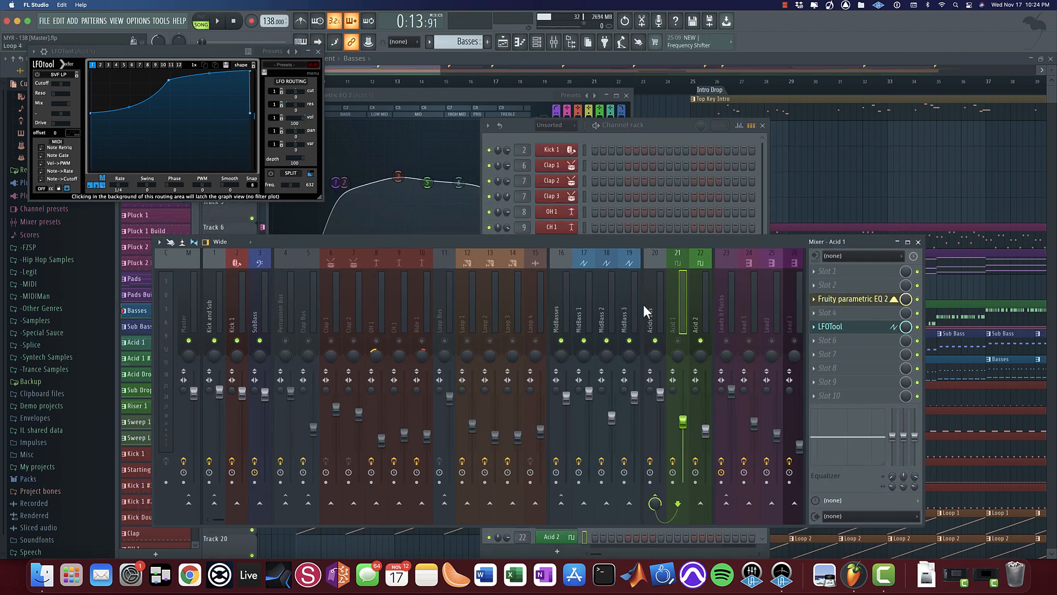
{"action": "key", "text": "space"}
{"action": "right_click", "coordinate": [700, 341]}
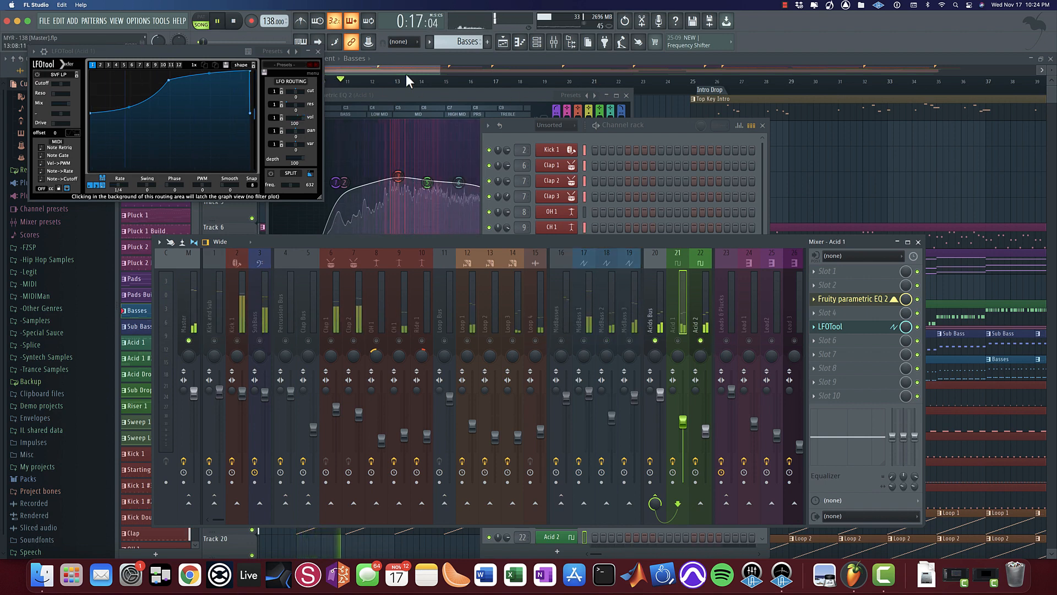
Step: Check the LFOTool effect on the Acid 2 mixer track and close the Acid 1 LFOTool window
{"action": "left_click", "coordinate": [696, 299]}
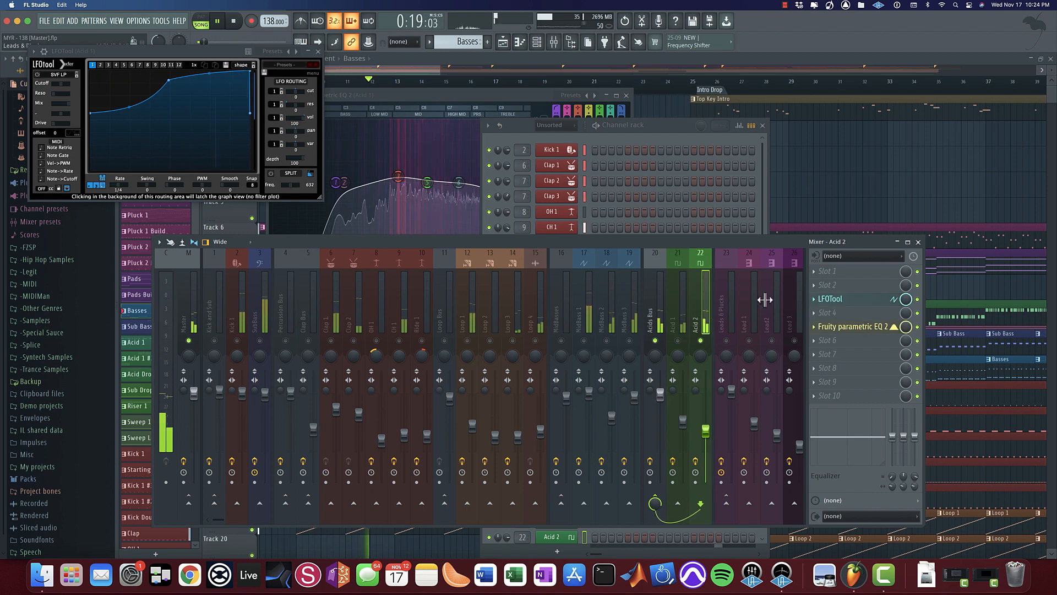
{"action": "left_click", "coordinate": [844, 298]}
{"action": "left_click", "coordinate": [845, 299]}
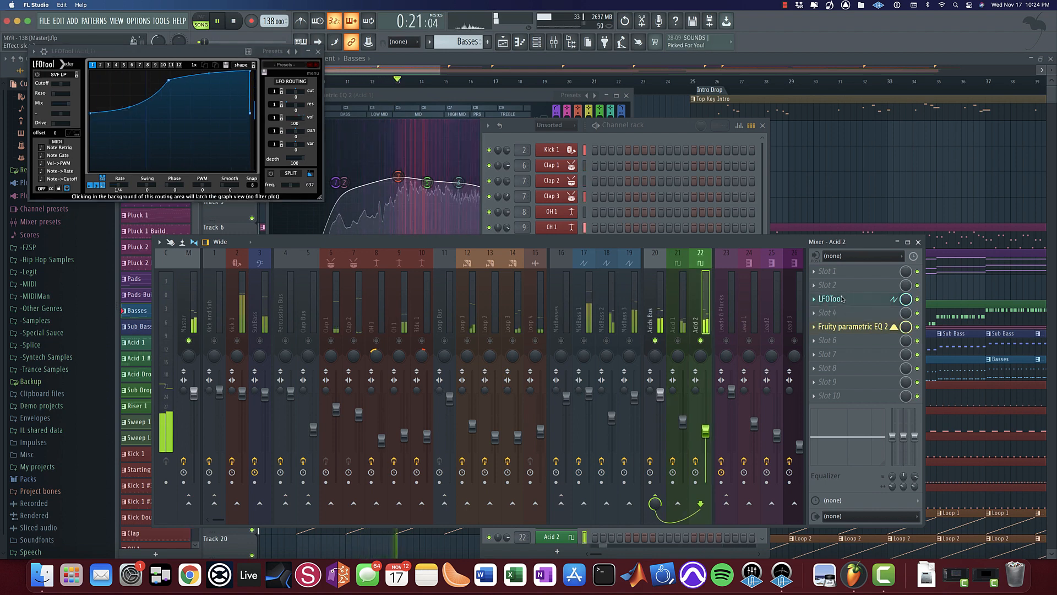
{"action": "left_click", "coordinate": [317, 51]}
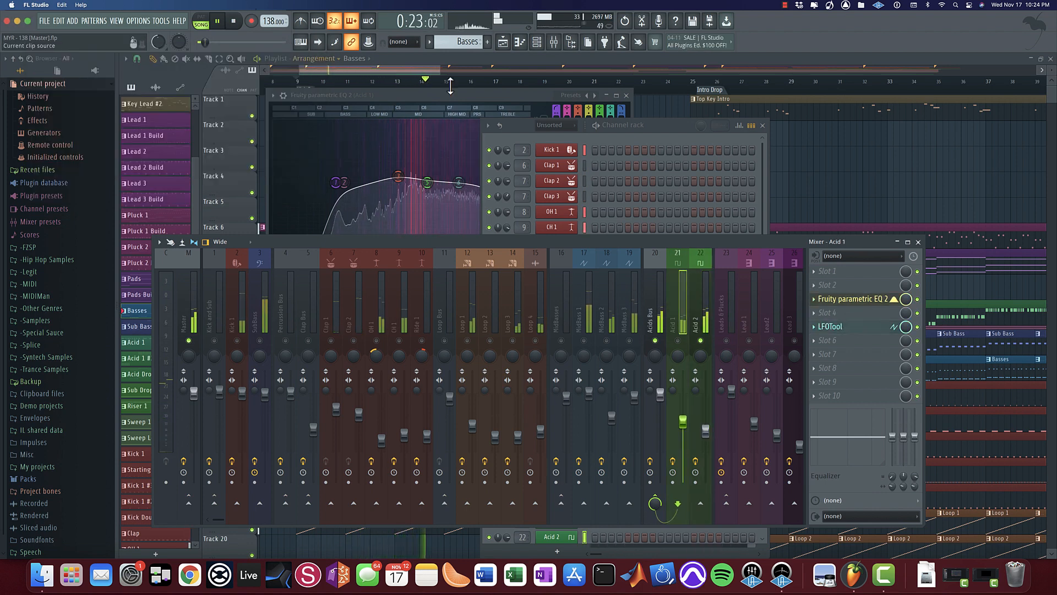
Step: Move the channel rack aside, open the Acid 2 synth during playback and stop the song
{"action": "left_click_drag", "start_coordinate": [662, 121], "coordinate": [854, 53]}
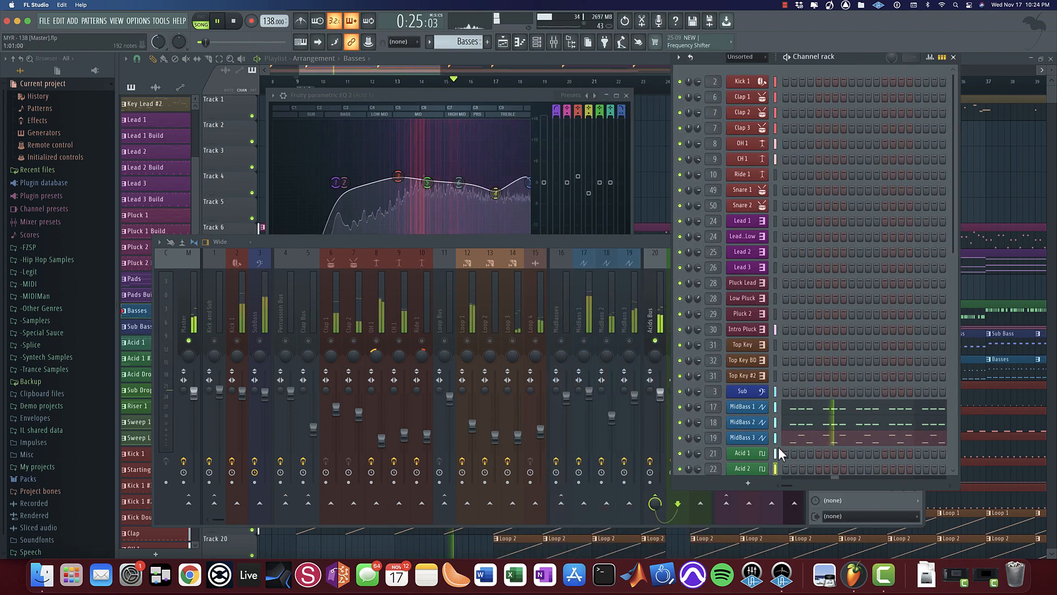
{"action": "left_click", "coordinate": [763, 469]}
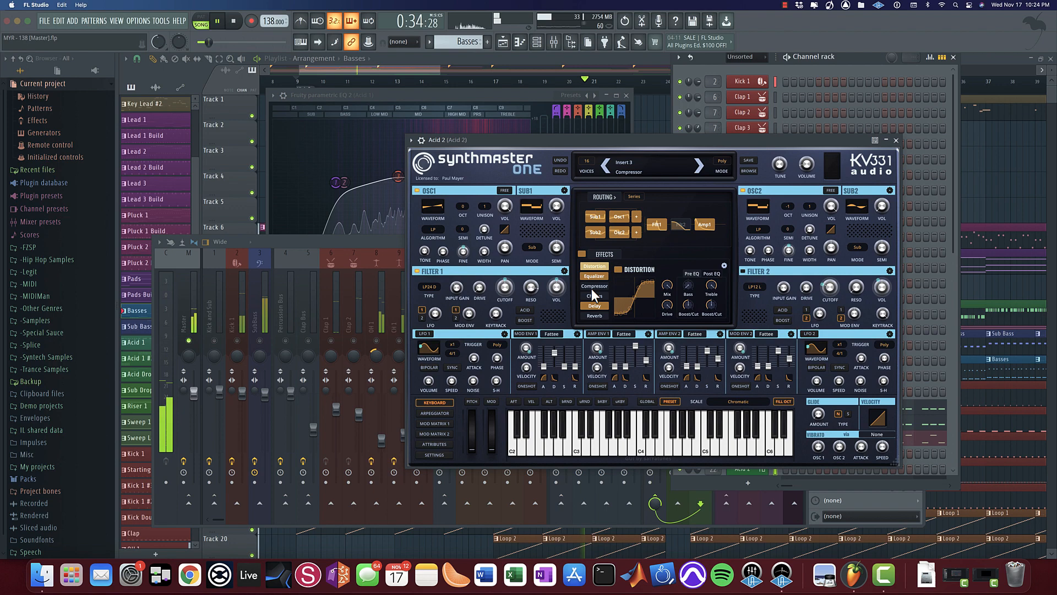
{"action": "key", "text": "space"}
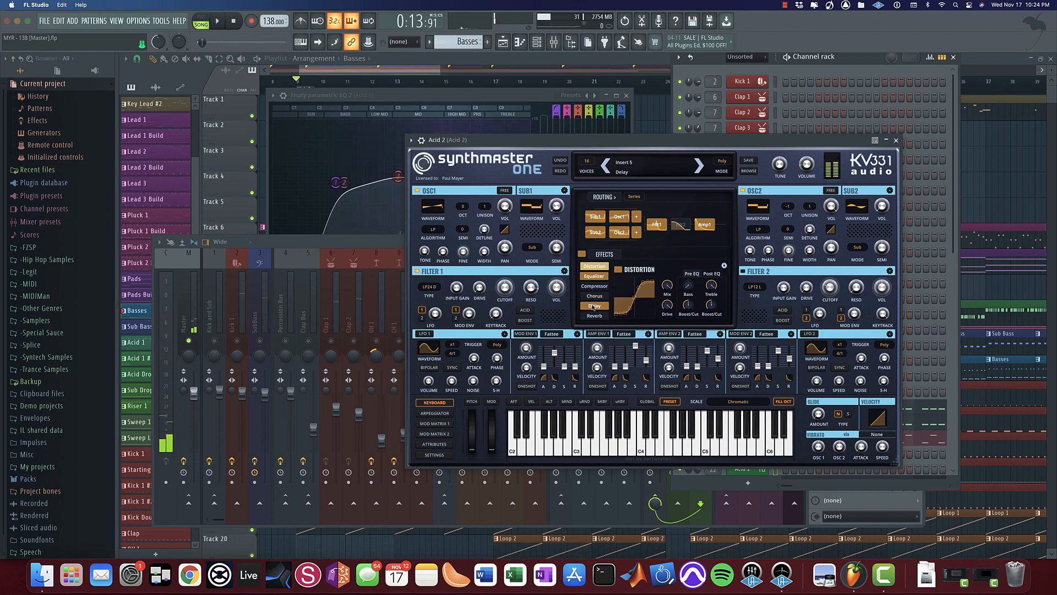
Step: Bypass the Acid 2 synth's delay, reactivate it during playback to compare the sound, and close the synth
{"action": "left_click", "coordinate": [592, 307]}
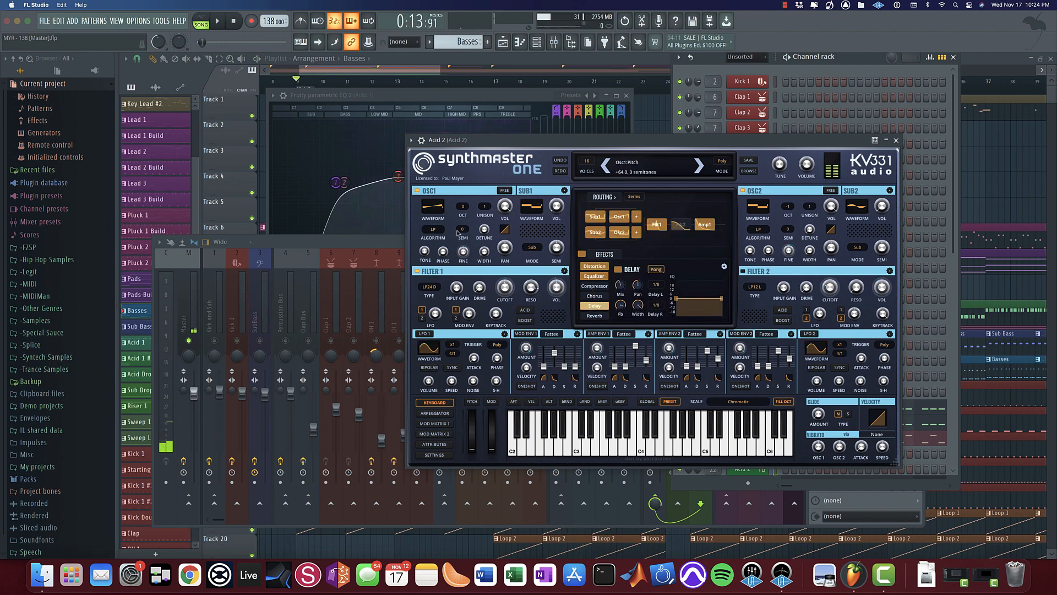
{"action": "left_click", "coordinate": [618, 269]}
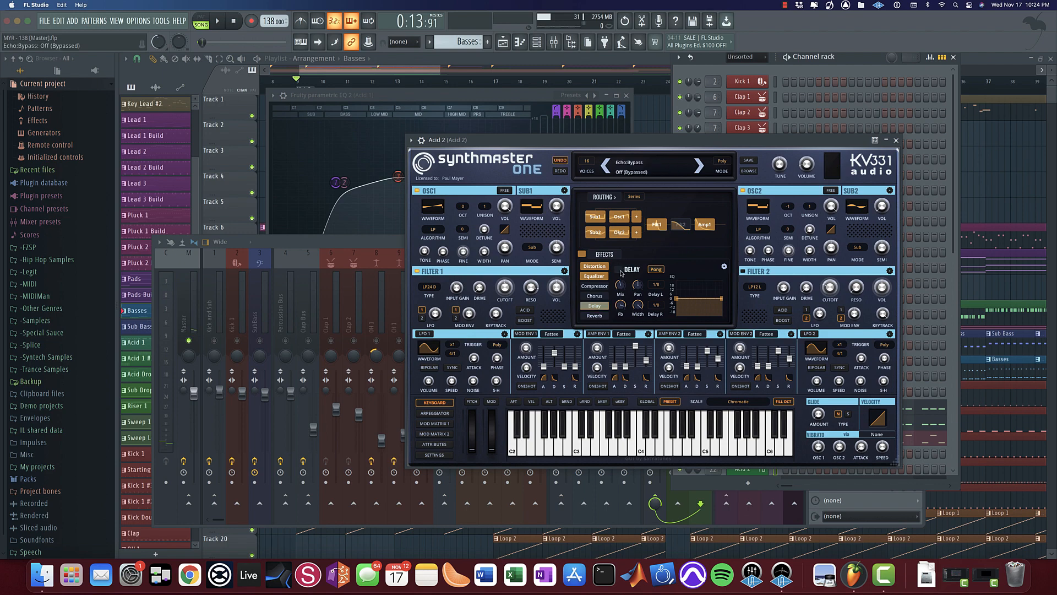
{"action": "key", "text": "space"}
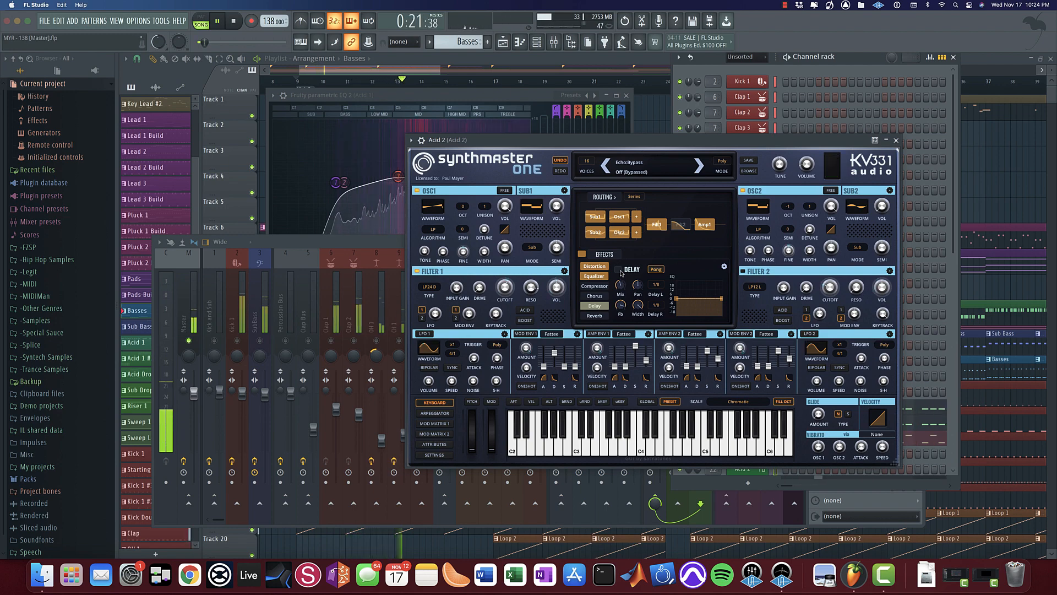
{"action": "left_click", "coordinate": [619, 269]}
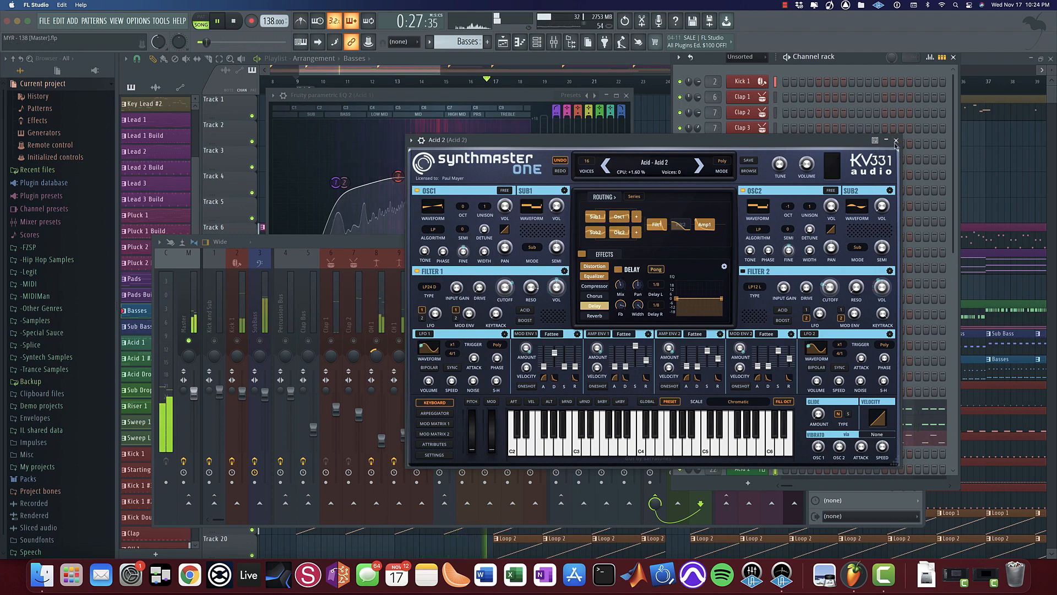
{"action": "key", "text": "space"}
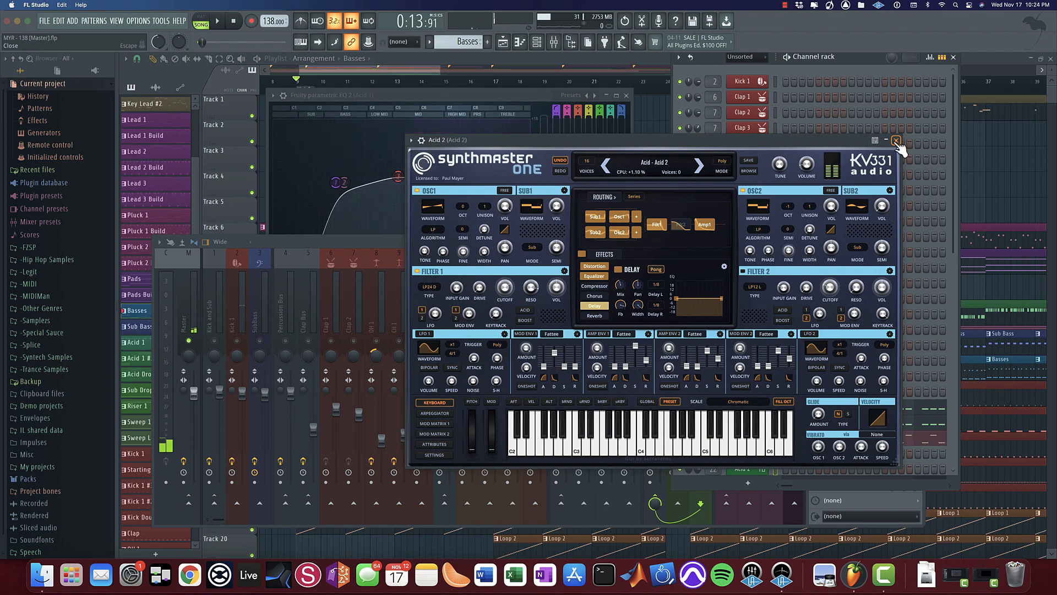
{"action": "left_click", "coordinate": [895, 141]}
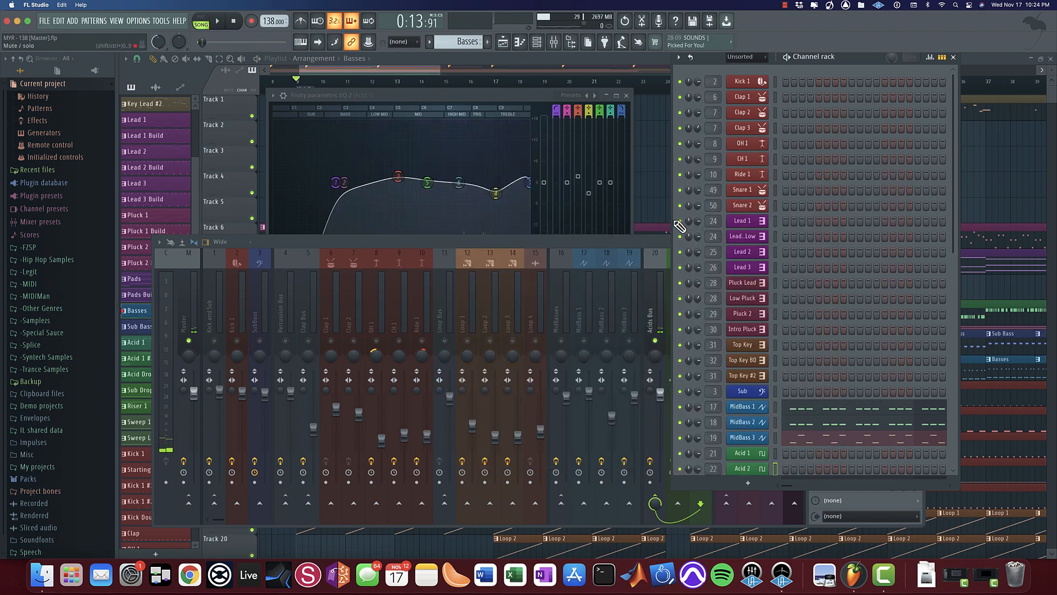
Step: Move the mixer out of the way and bring the playlist forward with the Acid 1 pattern selected from Track 9
{"action": "left_click_drag", "start_coordinate": [650, 252], "coordinate": [643, 404]}
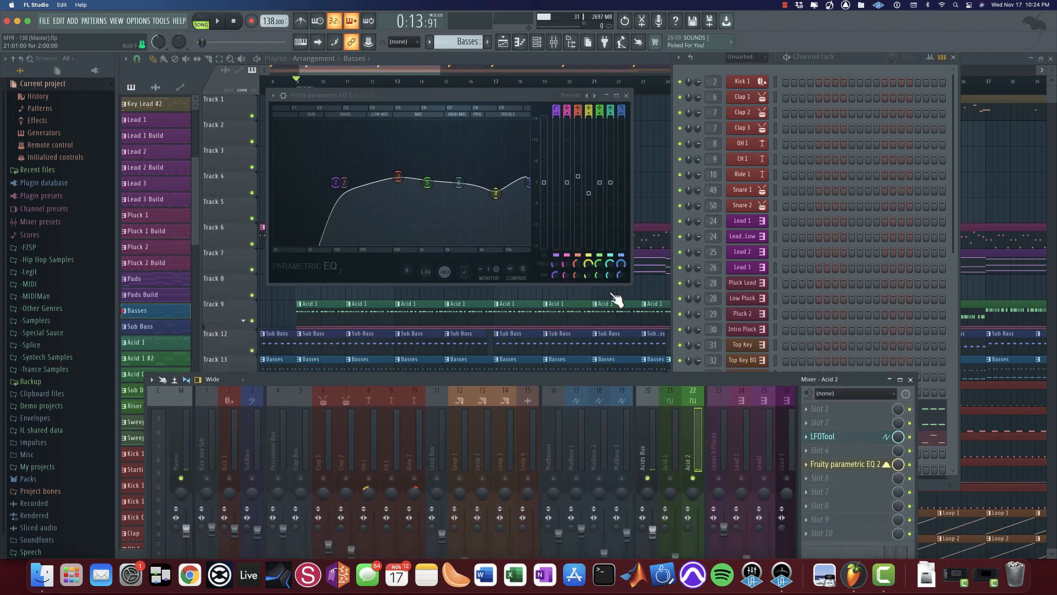
{"action": "left_click", "coordinate": [571, 43]}
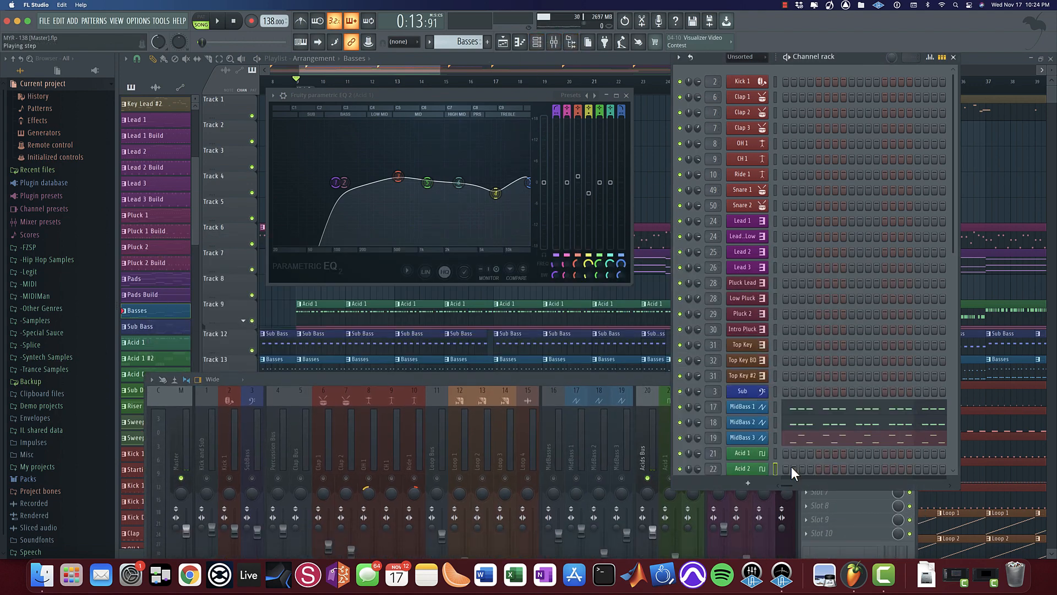
{"action": "scroll", "coordinate": [791, 467], "scroll_direction": "down", "scroll_amount": 3}
{"action": "left_click", "coordinate": [627, 303]}
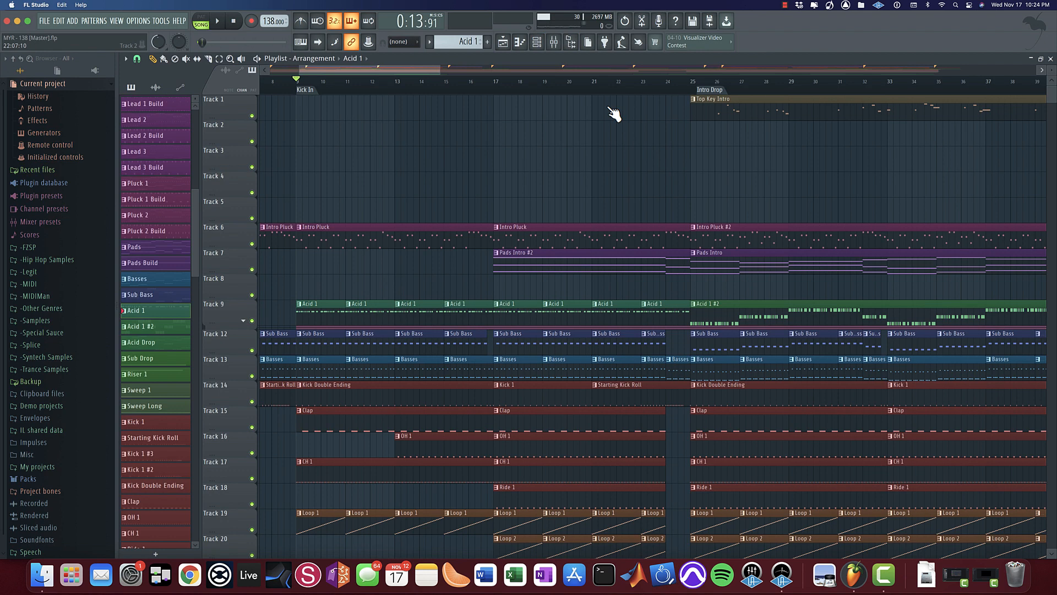
Step: Open the Acid 2 notes in the piano roll, compare them with the Acid 1 #2 pattern and return to the Acid 1 pattern
{"action": "left_click", "coordinate": [535, 44]}
{"action": "left_click", "coordinate": [804, 423]}
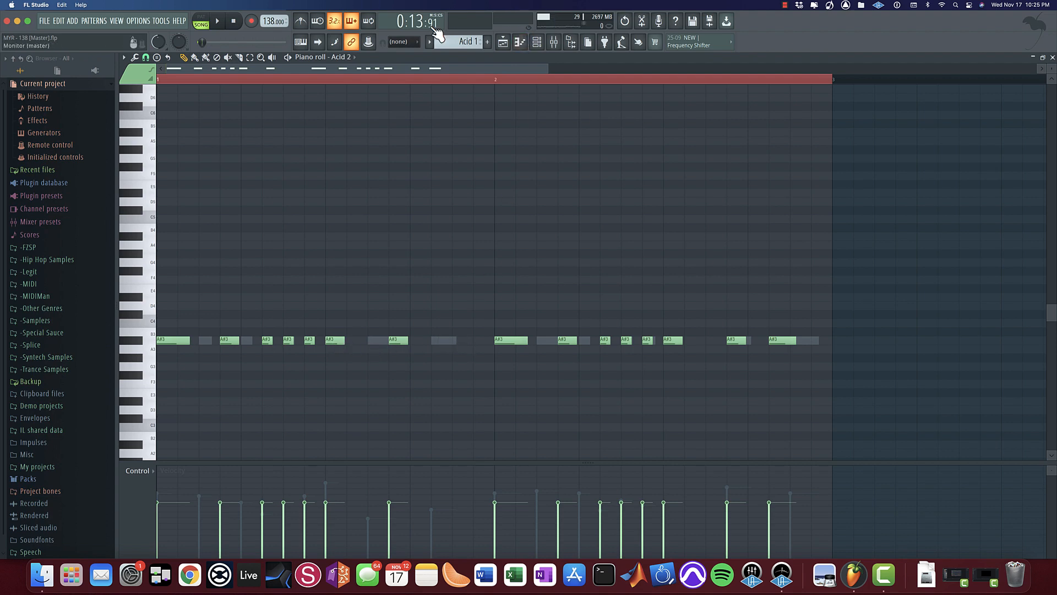
{"action": "scroll", "coordinate": [459, 42], "scroll_direction": "down", "scroll_amount": 1}
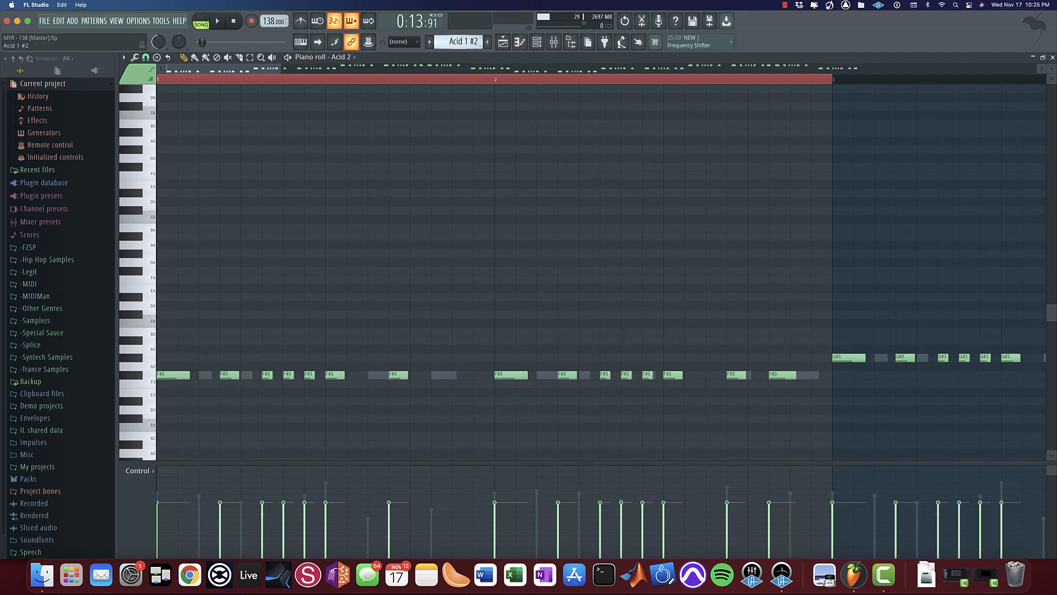
{"action": "scroll", "coordinate": [460, 42], "scroll_direction": "up", "scroll_amount": 1}
{"action": "left_click", "coordinate": [536, 42]}
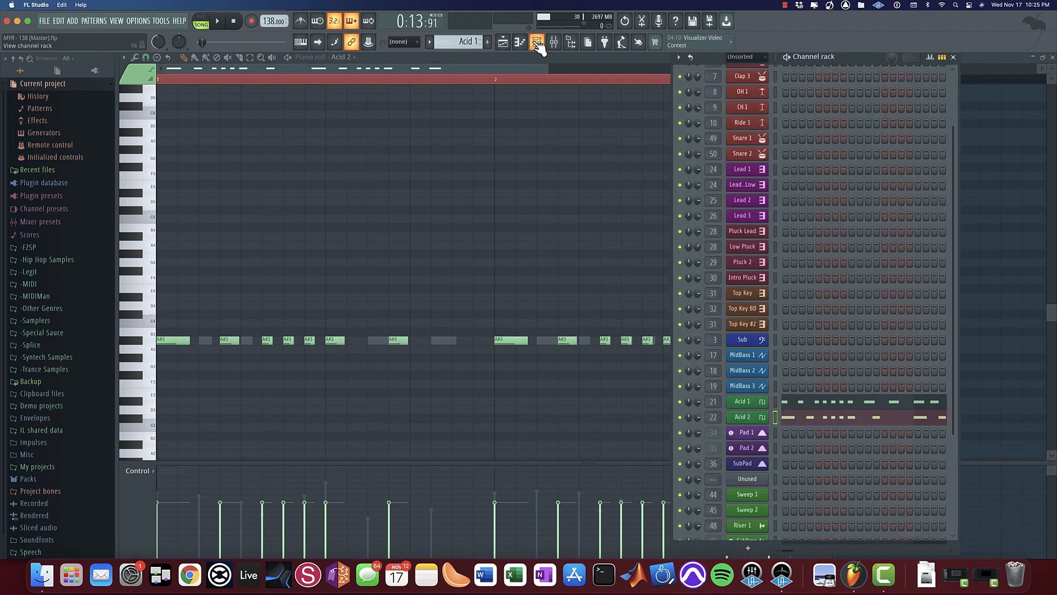
{"action": "left_click", "coordinate": [537, 43]}
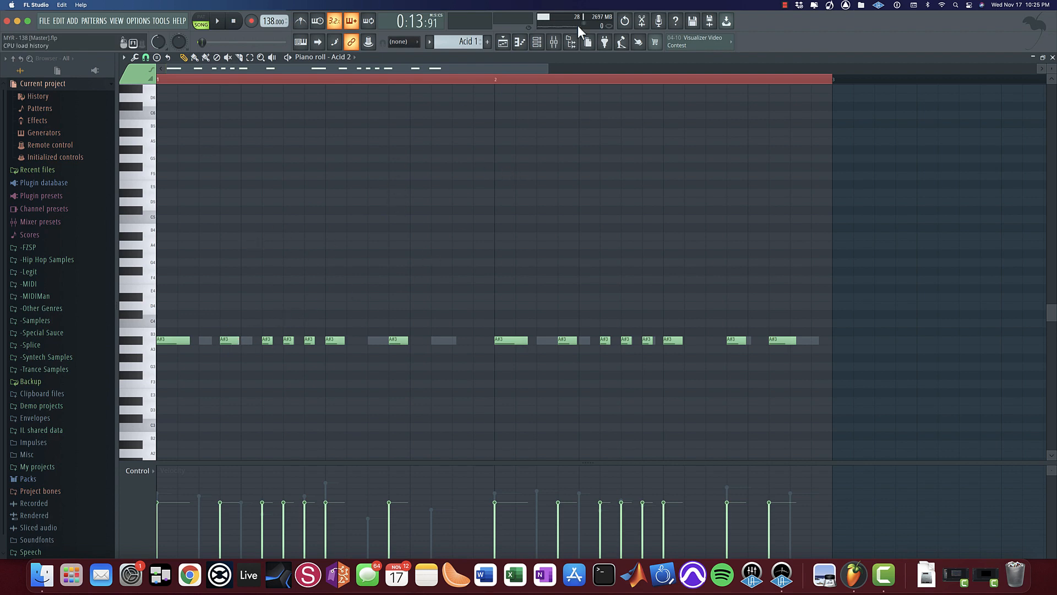
Step: Return to the playlist, open the Acid 1 synth to inspect its delay settings and close the synth
{"action": "left_click", "coordinate": [554, 42]}
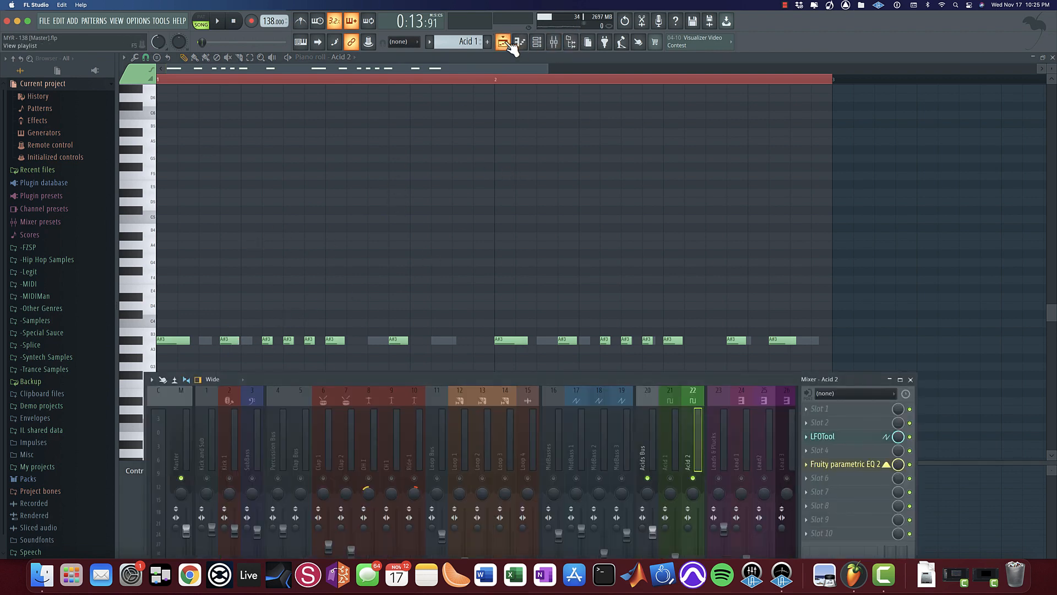
{"action": "left_click", "coordinate": [504, 43]}
{"action": "left_click", "coordinate": [537, 42]}
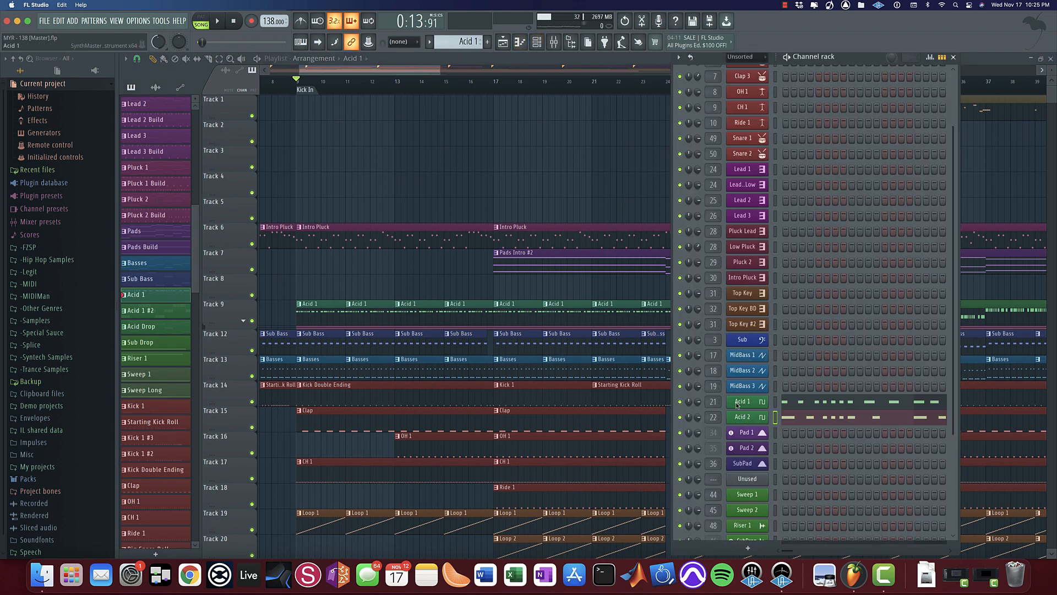
{"action": "left_click", "coordinate": [737, 402]}
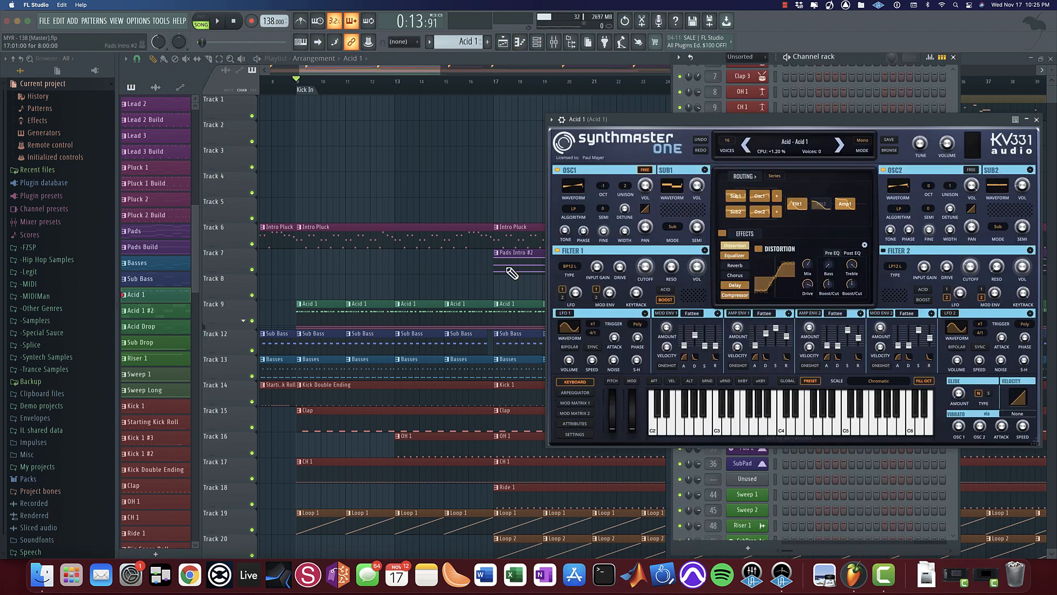
{"action": "left_click", "coordinate": [742, 286]}
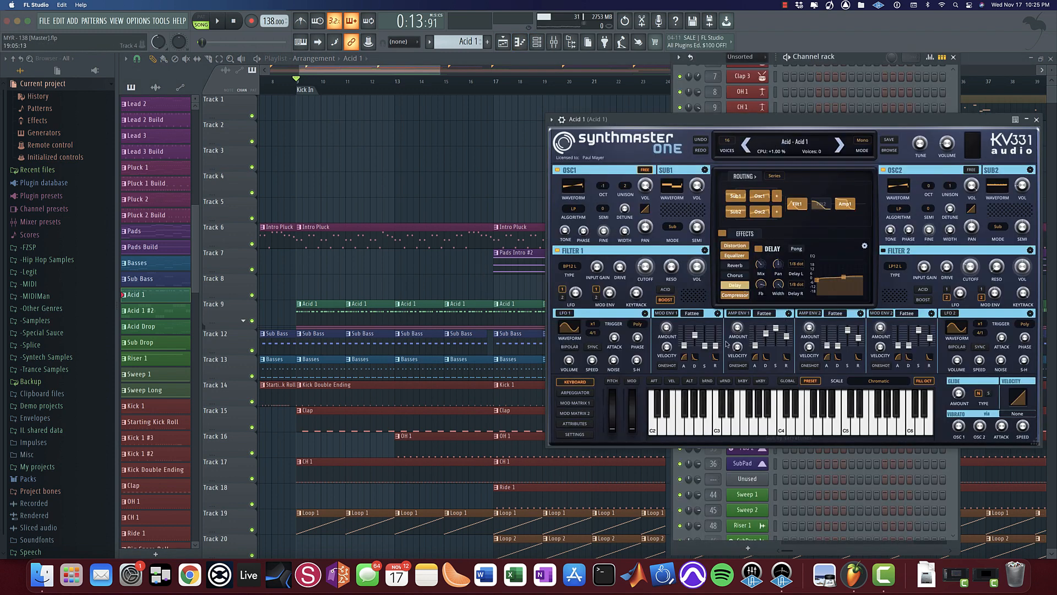
{"action": "left_click", "coordinate": [1038, 119]}
Step: Open the Acid 1 notes in the piano roll and play the line with the mixer on view
{"action": "double_click", "coordinate": [852, 416]}
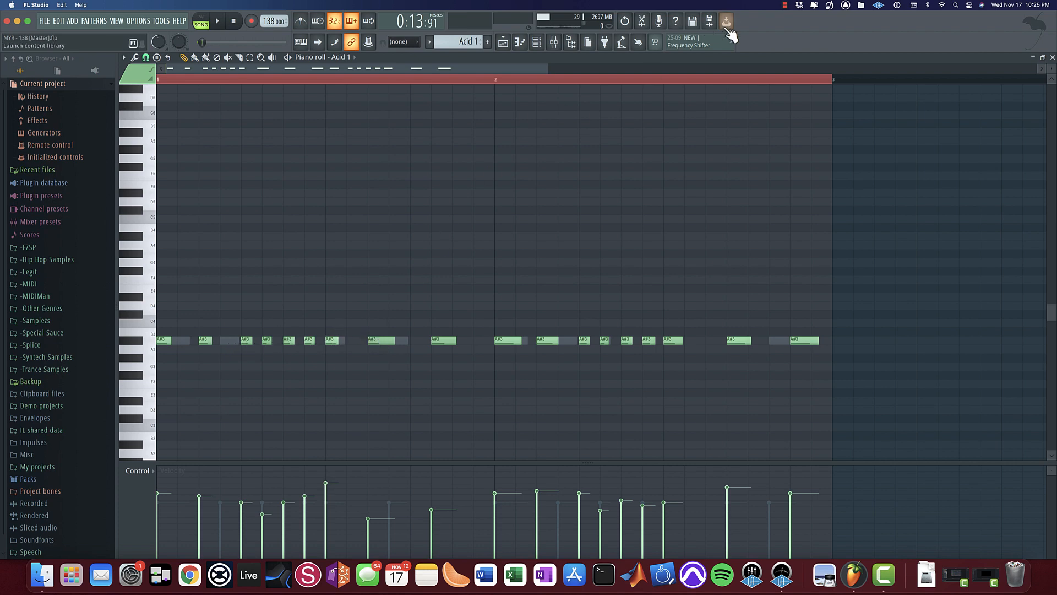
{"action": "left_click", "coordinate": [554, 41]}
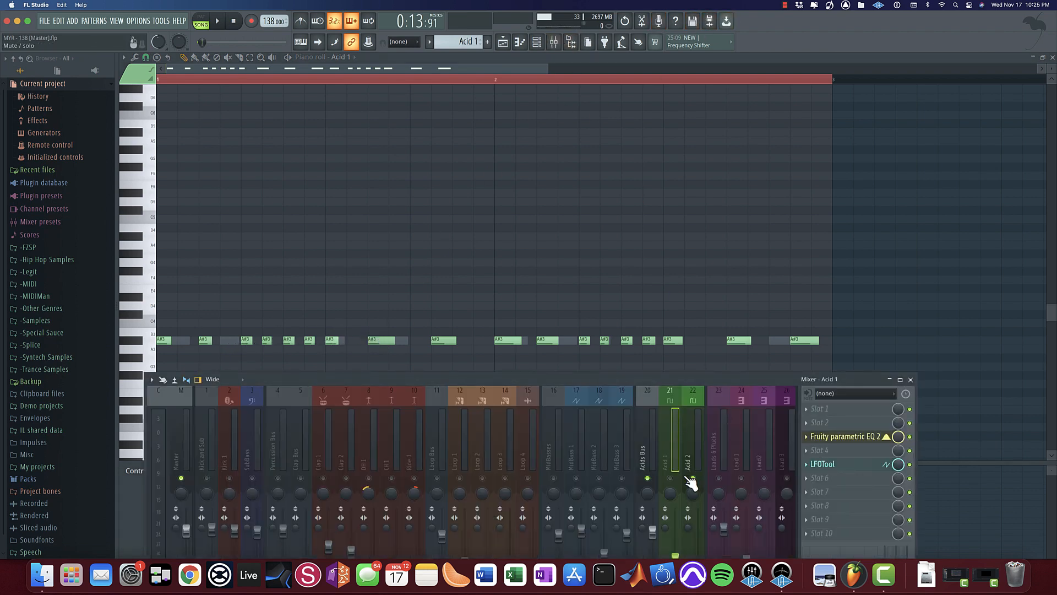
{"action": "key", "text": "space"}
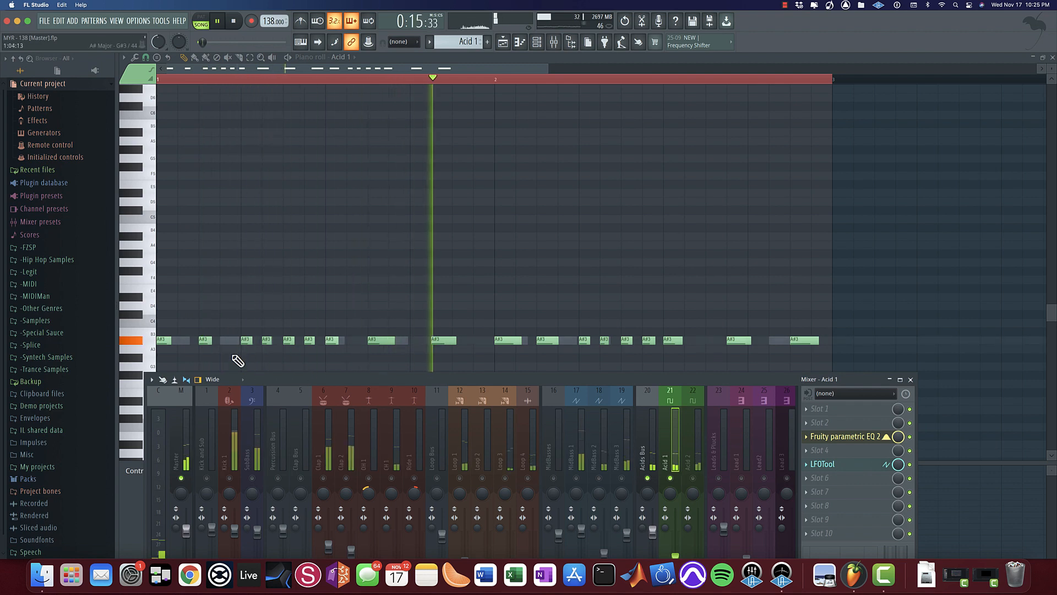
{"action": "key", "text": "space"}
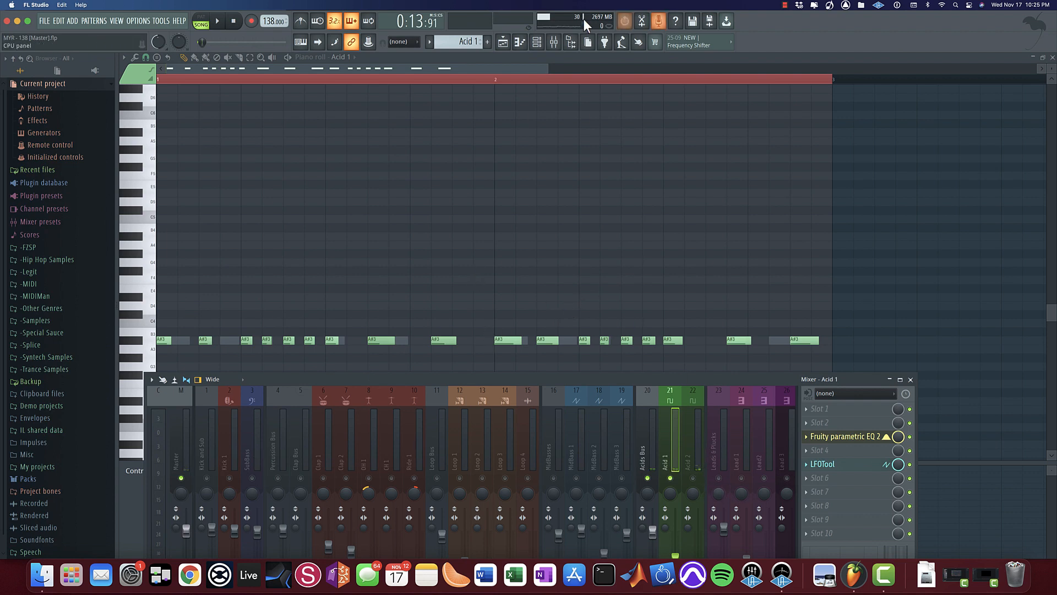
Step: Bypass the Acid 1 synth's delay, reactivate it during playback to compare the sound, and close the synth
{"action": "left_click", "coordinate": [535, 42]}
{"action": "left_click", "coordinate": [741, 402]}
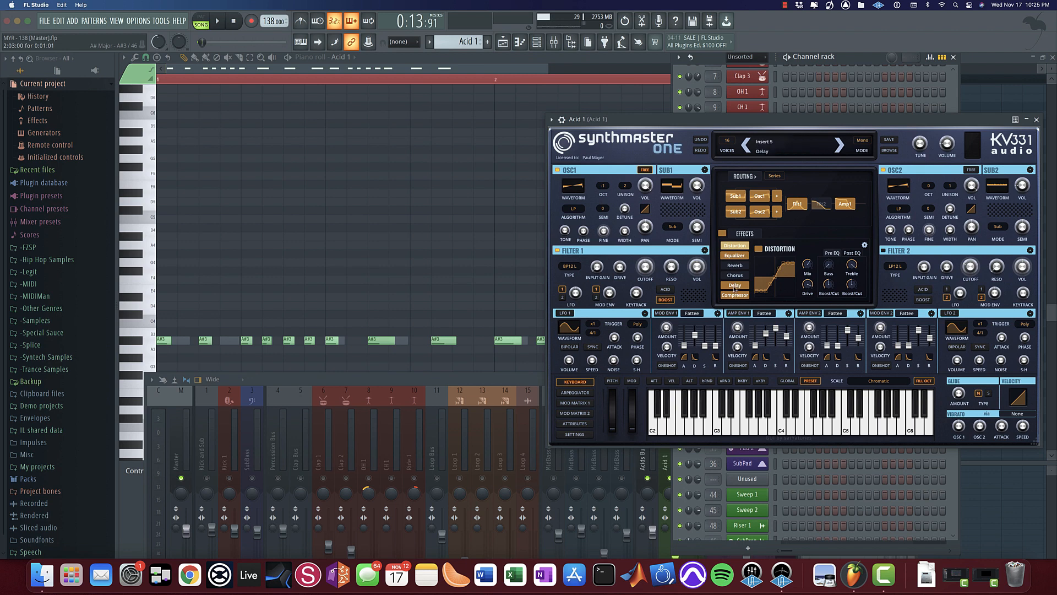
{"action": "left_click", "coordinate": [734, 285]}
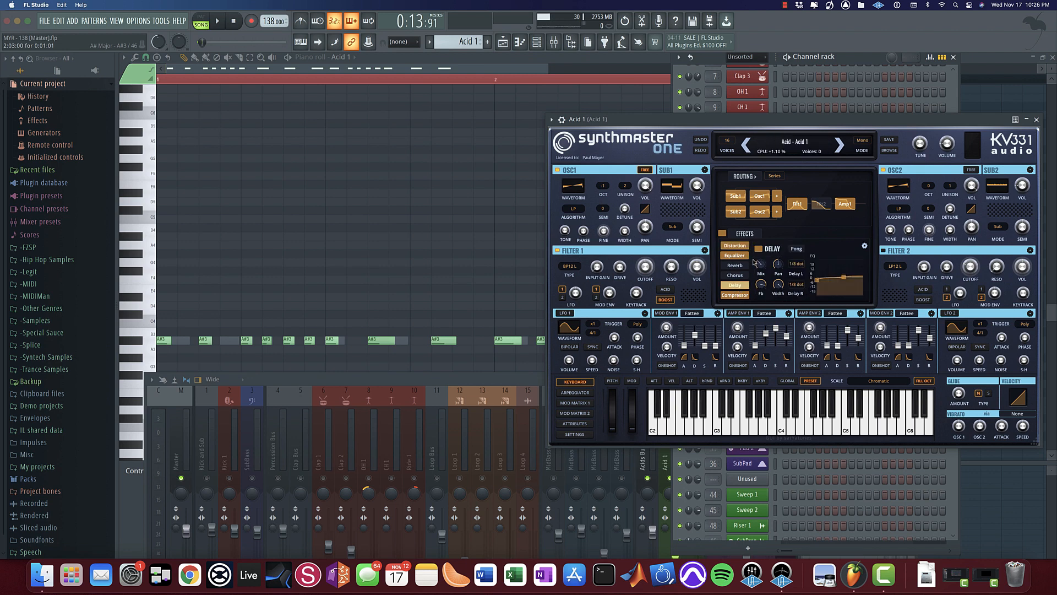
{"action": "left_click", "coordinate": [758, 249]}
{"action": "key", "text": "space"}
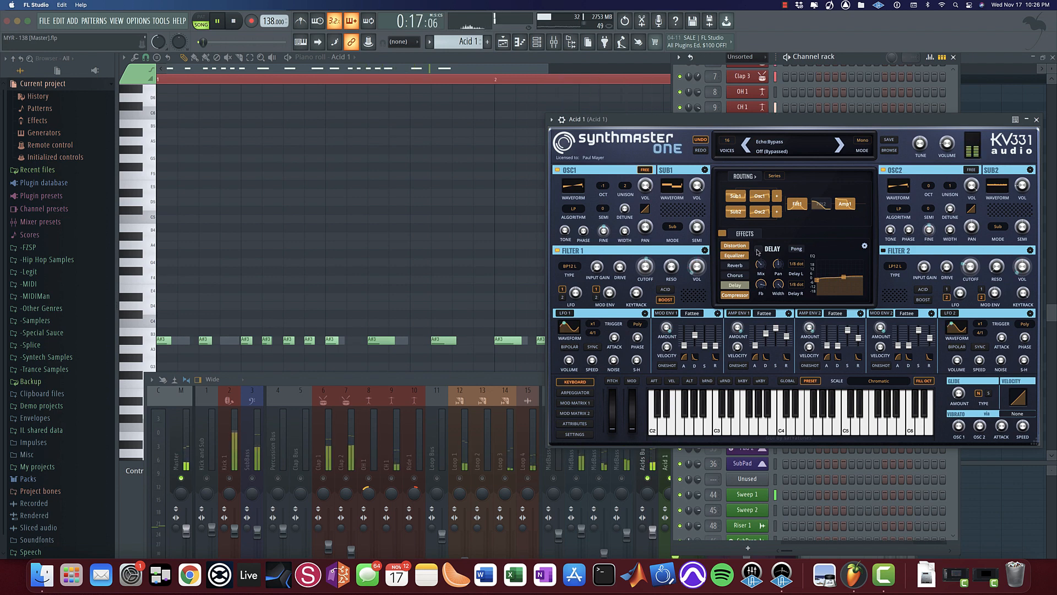
{"action": "left_click", "coordinate": [758, 249]}
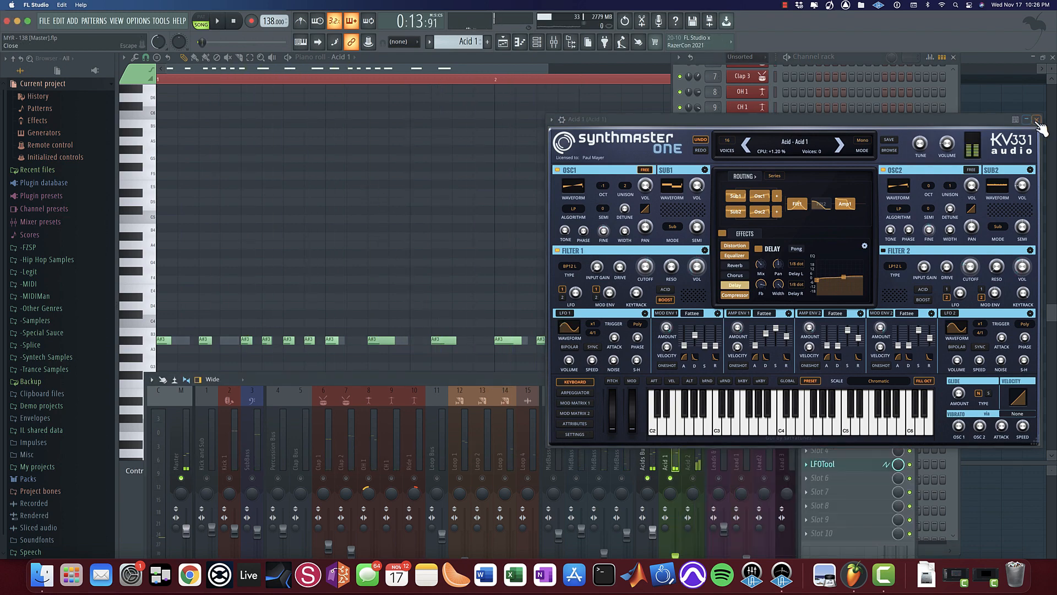
{"action": "left_click", "coordinate": [1036, 119]}
Step: Play the song in the playlist, expand the Track 9 group and examine the Acid 1 and Acid 2 filter cutoff automation
{"action": "key", "text": "space"}
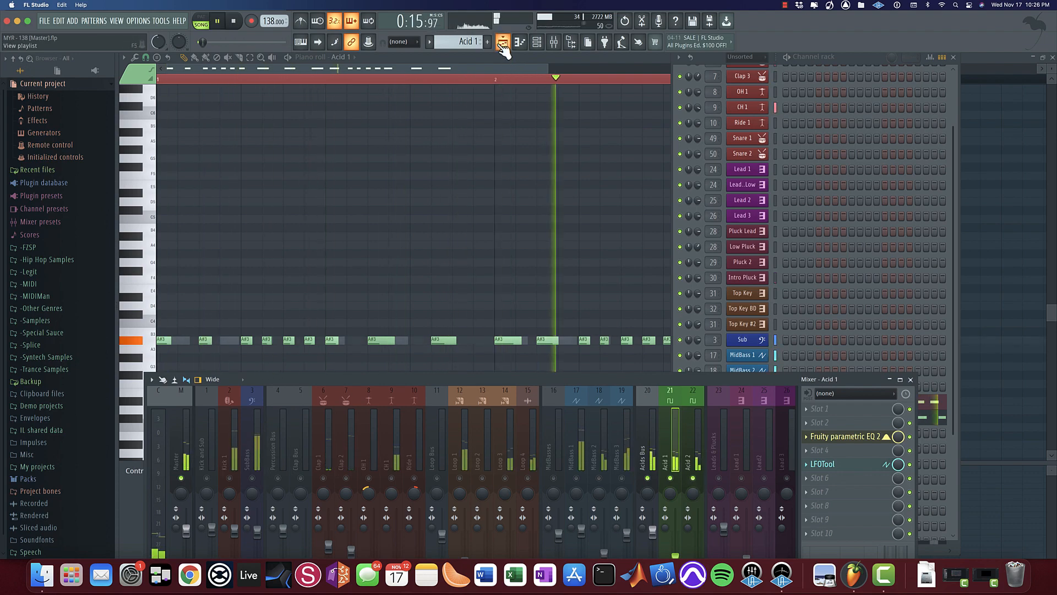
{"action": "key", "text": "F5"}
{"action": "left_click", "coordinate": [243, 320]}
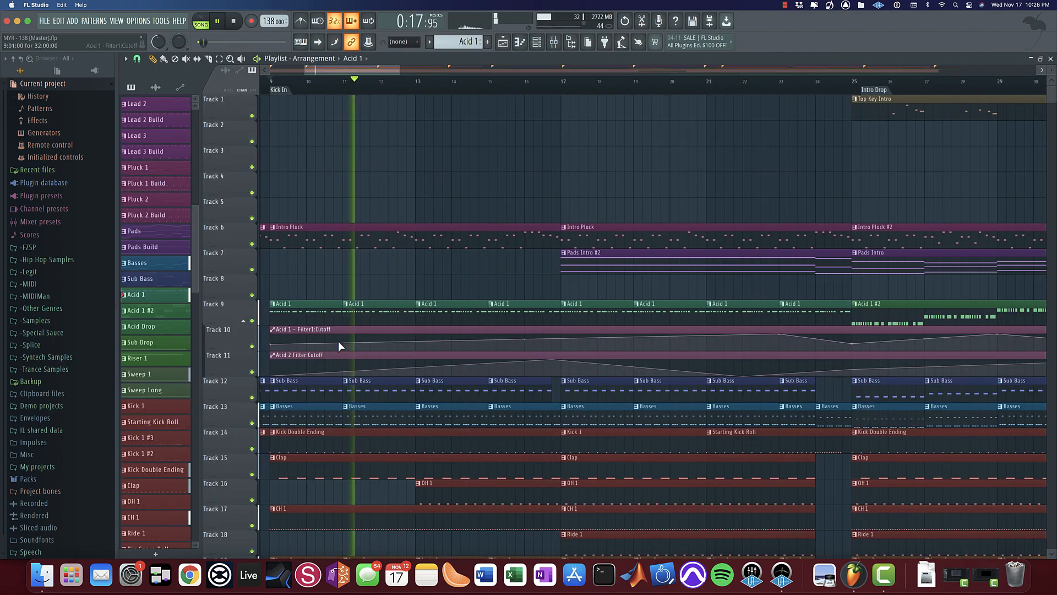
{"action": "left_click_drag", "start_coordinate": [368, 270], "coordinate": [245, 194]}
{"action": "scroll", "coordinate": [469, 275], "scroll_direction": "down", "scroll_amount": 3}
{"action": "scroll", "coordinate": [470, 276], "scroll_direction": "down", "scroll_amount": 3}
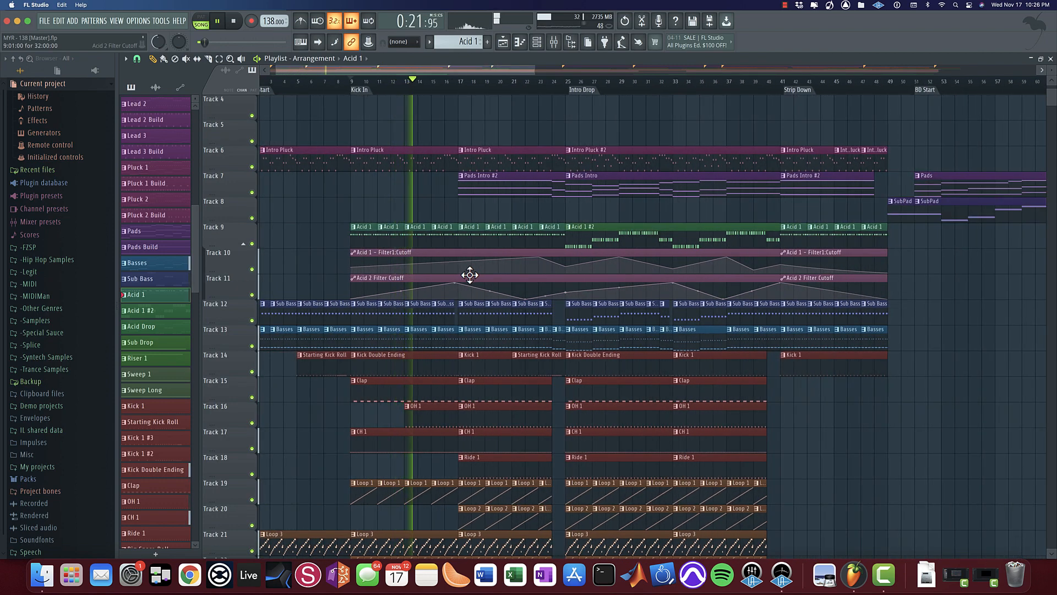
{"action": "key", "text": "space"}
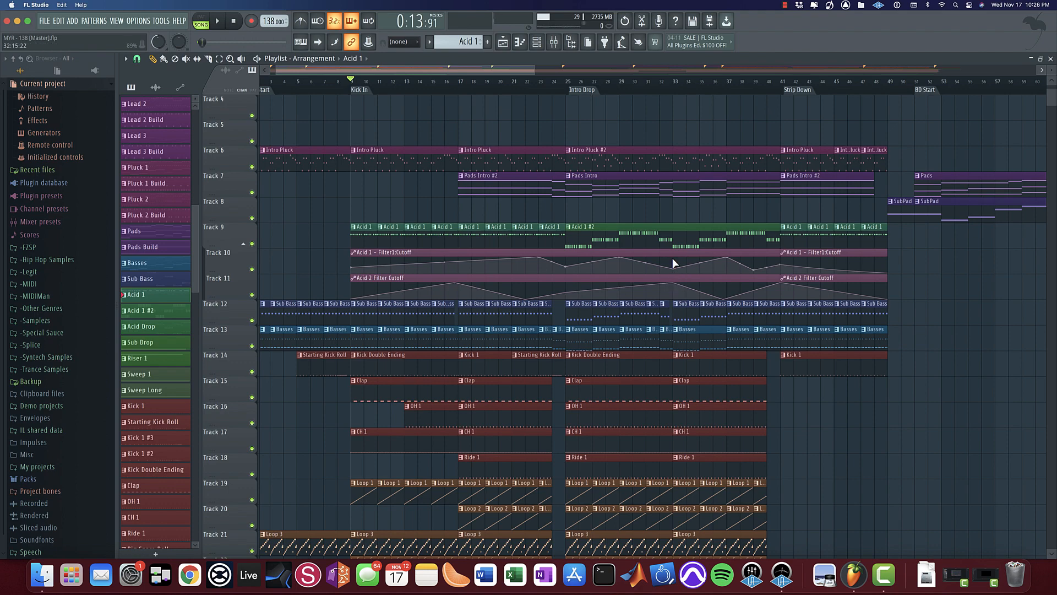
Step: Set the playback position within the drop's Acid Drop section on Track 9 and play that passage
{"action": "scroll", "coordinate": [680, 269], "scroll_direction": "right", "scroll_amount": 15}
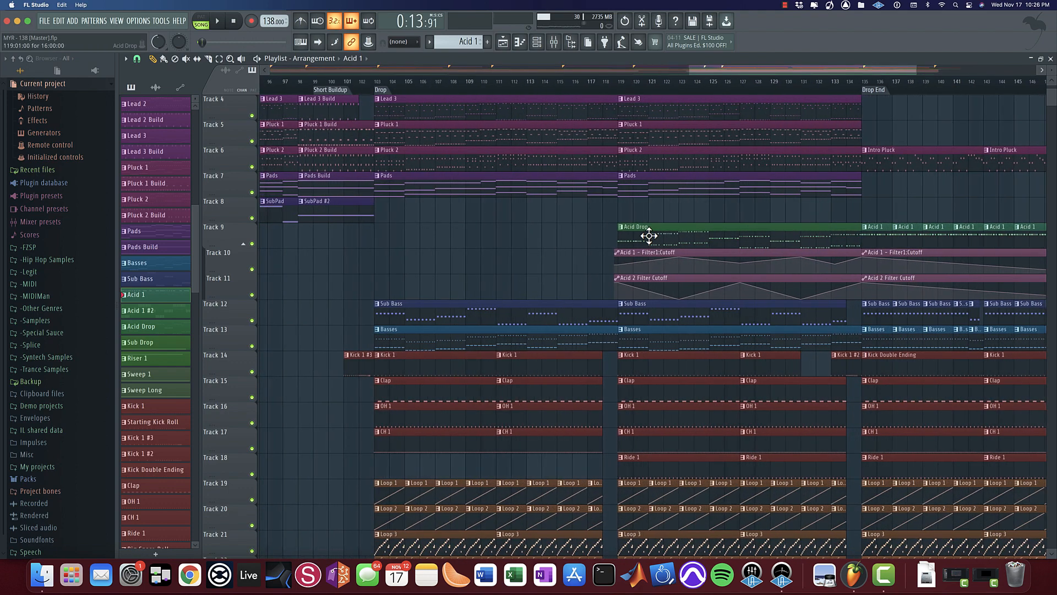
{"action": "scroll", "coordinate": [649, 236], "scroll_direction": "right", "scroll_amount": 2}
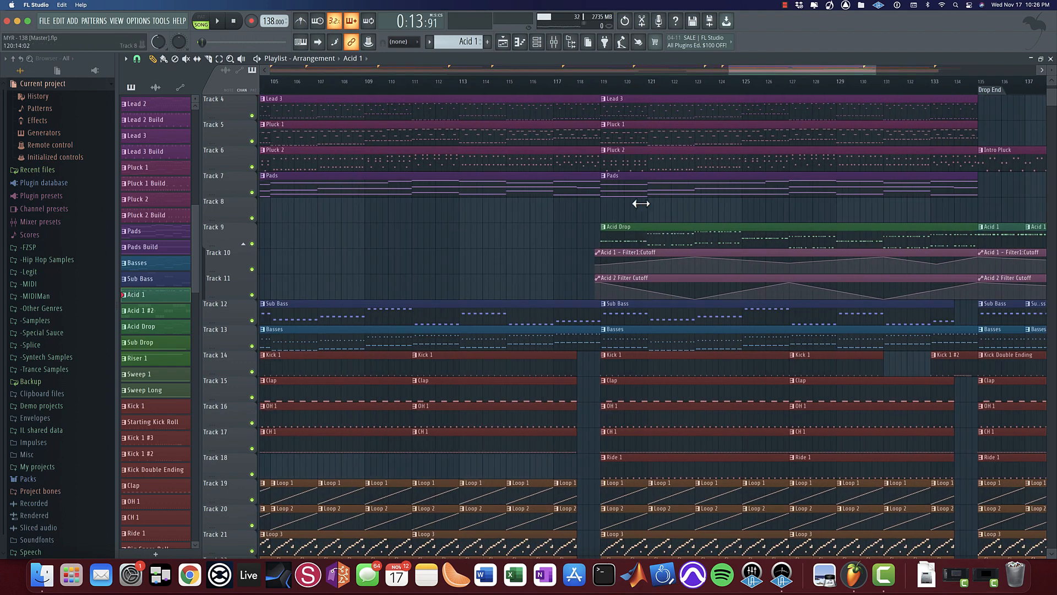
{"action": "left_click", "coordinate": [600, 91]}
{"action": "scroll", "coordinate": [546, 264], "scroll_direction": "right", "scroll_amount": 4}
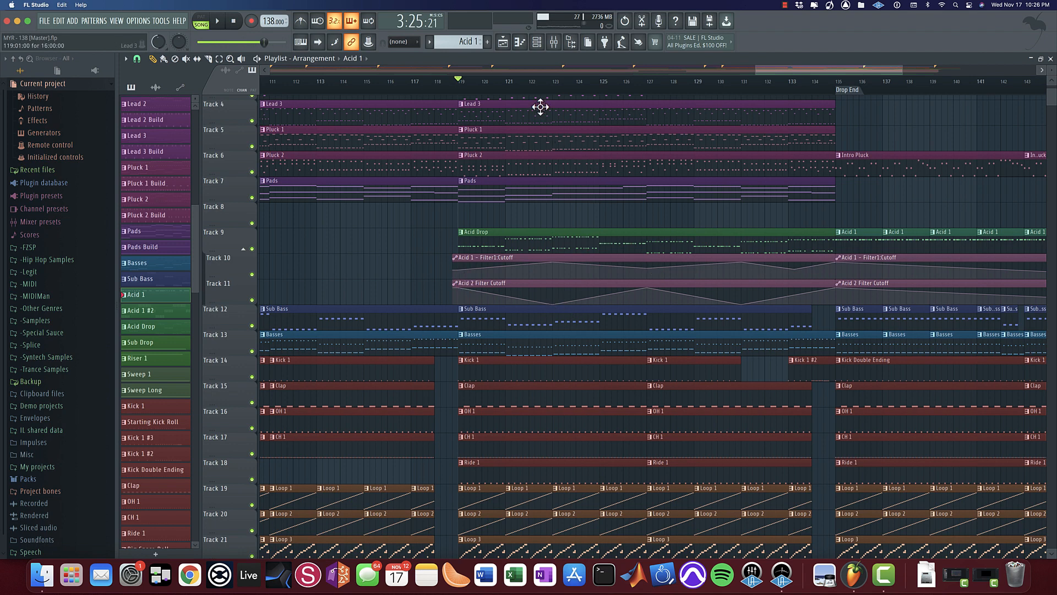
{"action": "left_click", "coordinate": [545, 83]}
{"action": "key", "text": "space"}
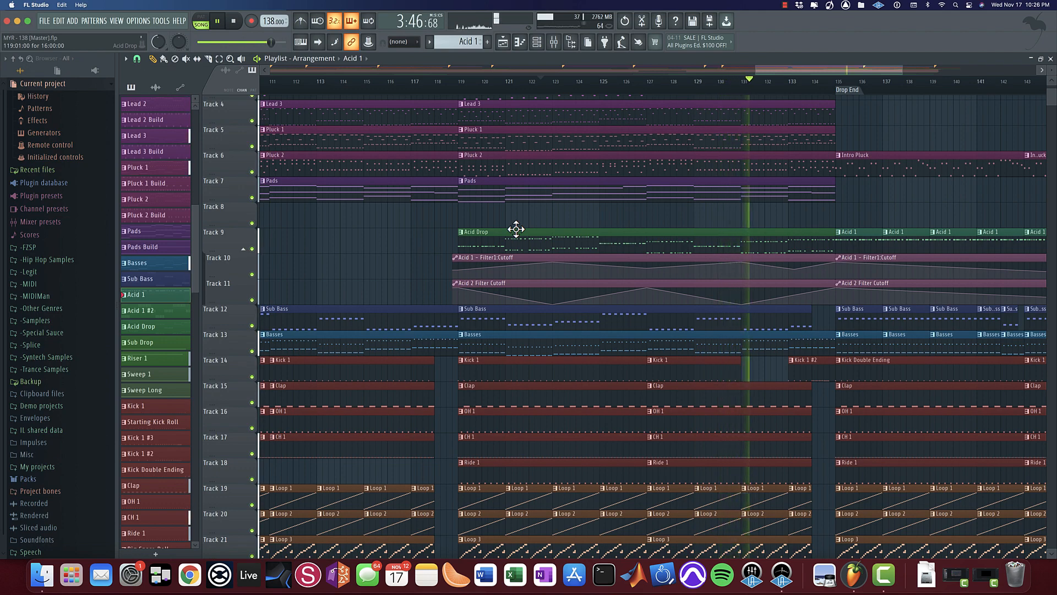
{"action": "scroll", "coordinate": [516, 229], "scroll_direction": "down", "scroll_amount": 3}
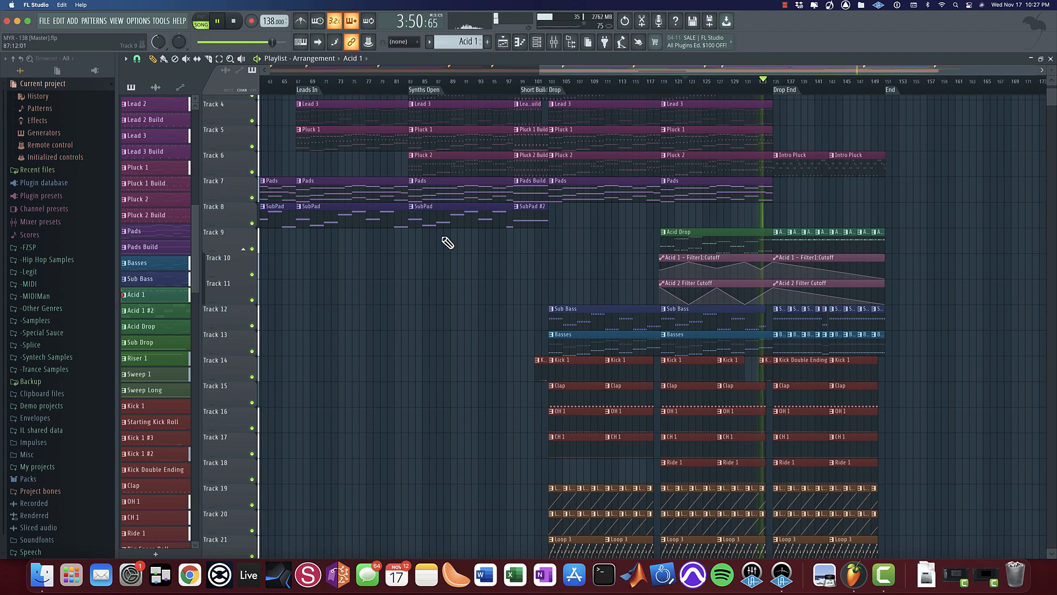
{"action": "key", "text": "space"}
Step: Return to the intro, set the playback position near bar 17 and reactivate all the mixer tracks
{"action": "scroll", "coordinate": [427, 236], "scroll_direction": "left", "scroll_amount": 15}
{"action": "scroll", "coordinate": [507, 214], "scroll_direction": "up", "scroll_amount": 3}
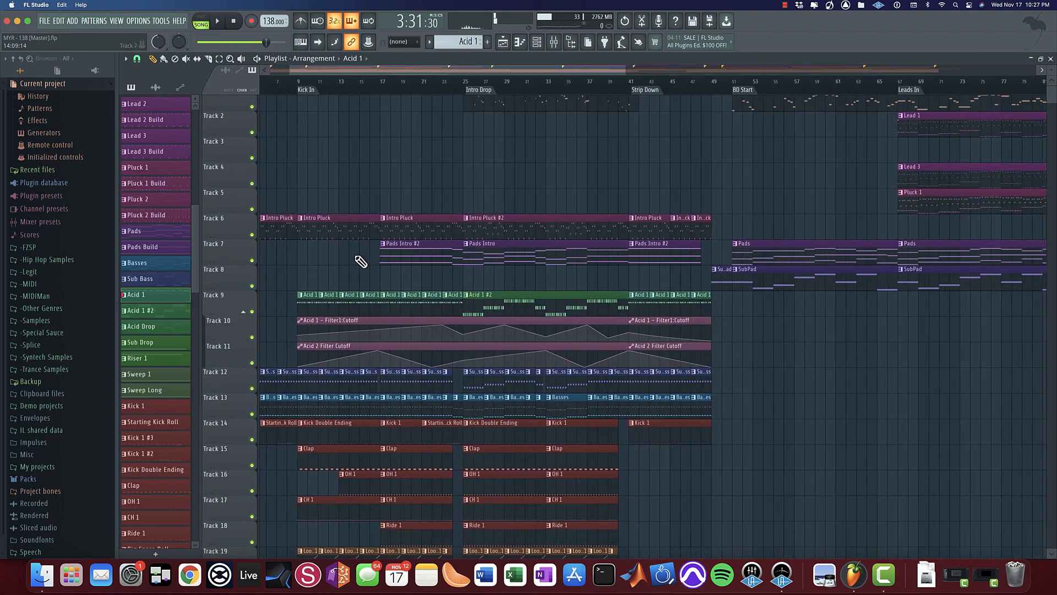
{"action": "left_click", "coordinate": [553, 42]}
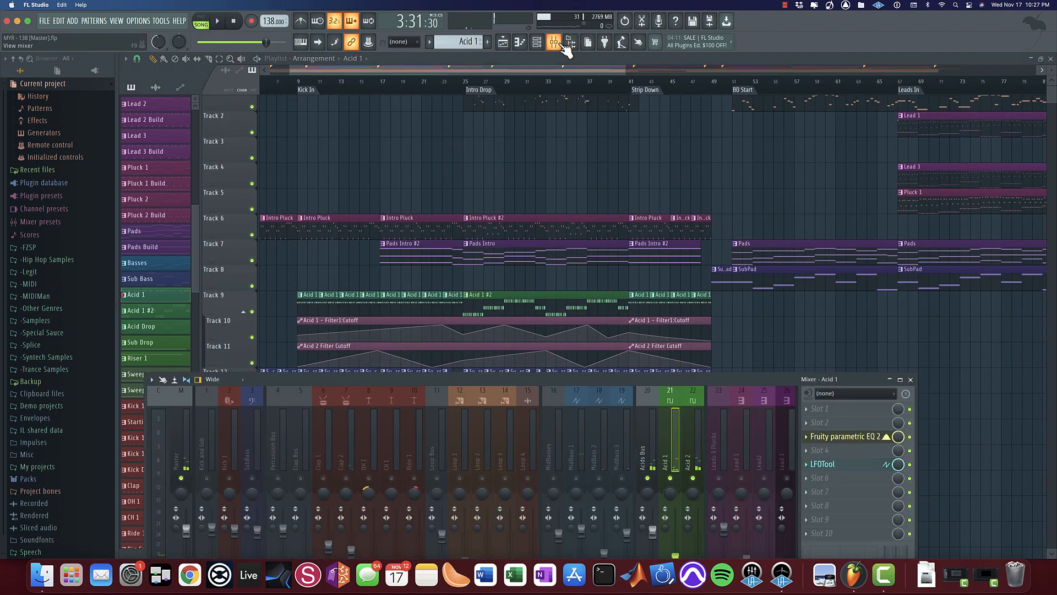
{"action": "left_click", "coordinate": [381, 94]}
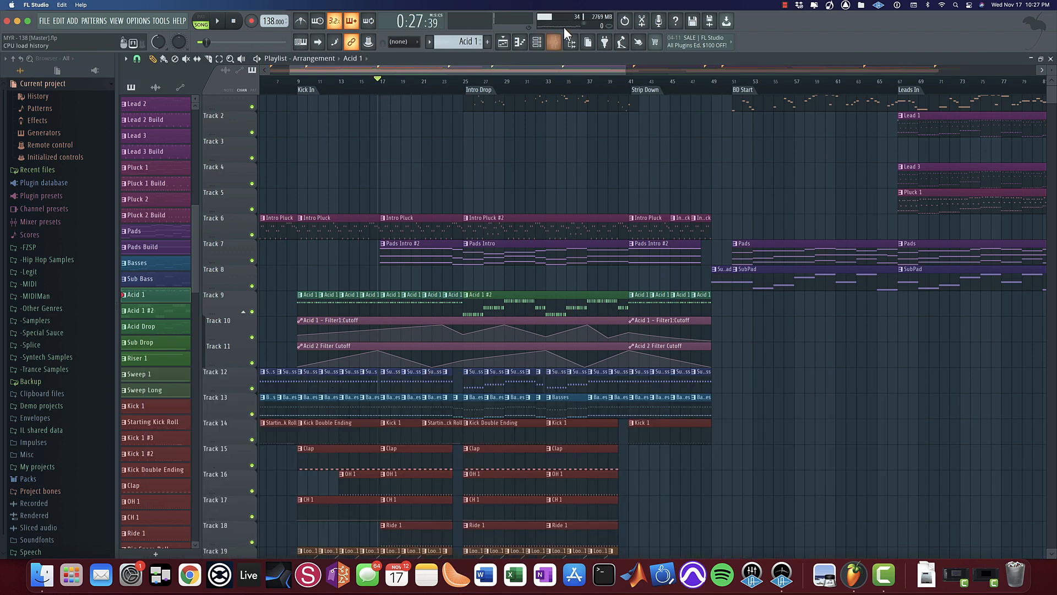
{"action": "left_click", "coordinate": [558, 41]}
{"action": "right_click", "coordinate": [460, 480]}
{"action": "left_click", "coordinate": [460, 480]}
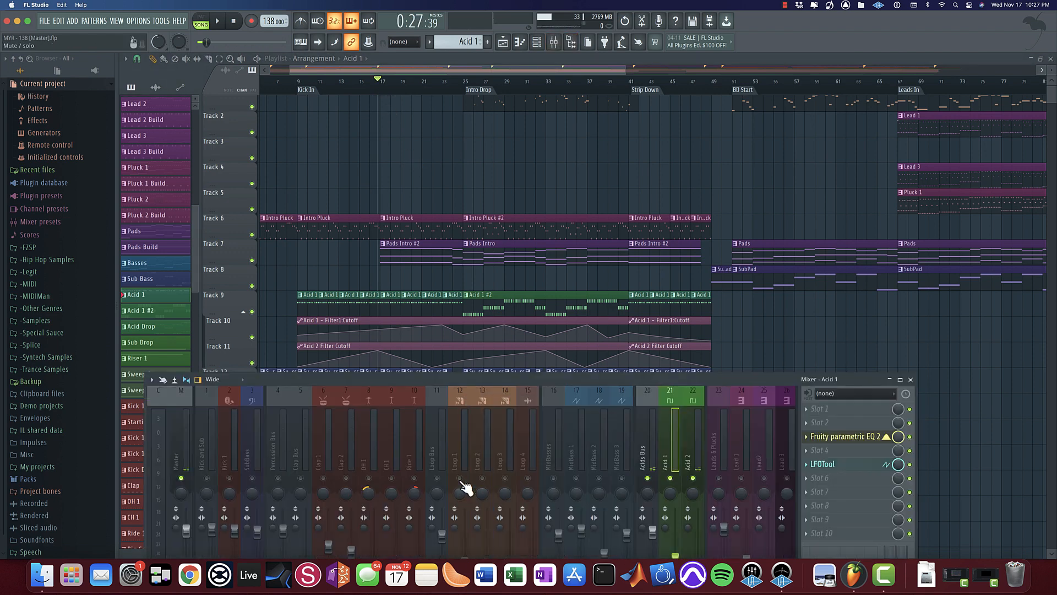
{"action": "scroll", "coordinate": [472, 448], "scroll_direction": "down", "scroll_amount": 6}
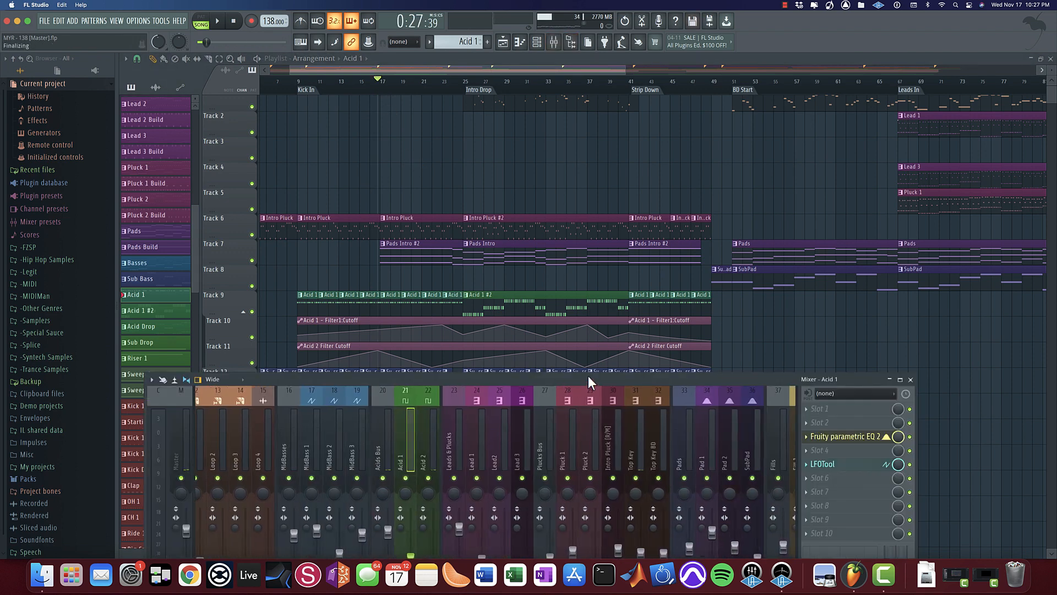
Step: Move the mixer up, play the song, solo the Intro Pluck track and stop playback
{"action": "left_click_drag", "start_coordinate": [588, 379], "coordinate": [613, 253]}
{"action": "key", "text": "space"}
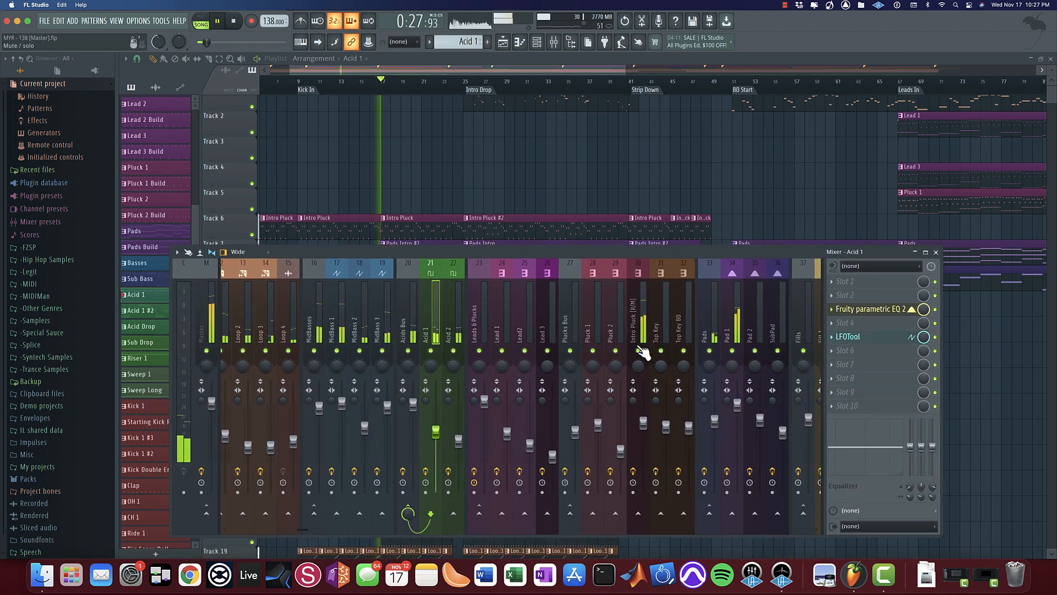
{"action": "left_click", "coordinate": [636, 331]}
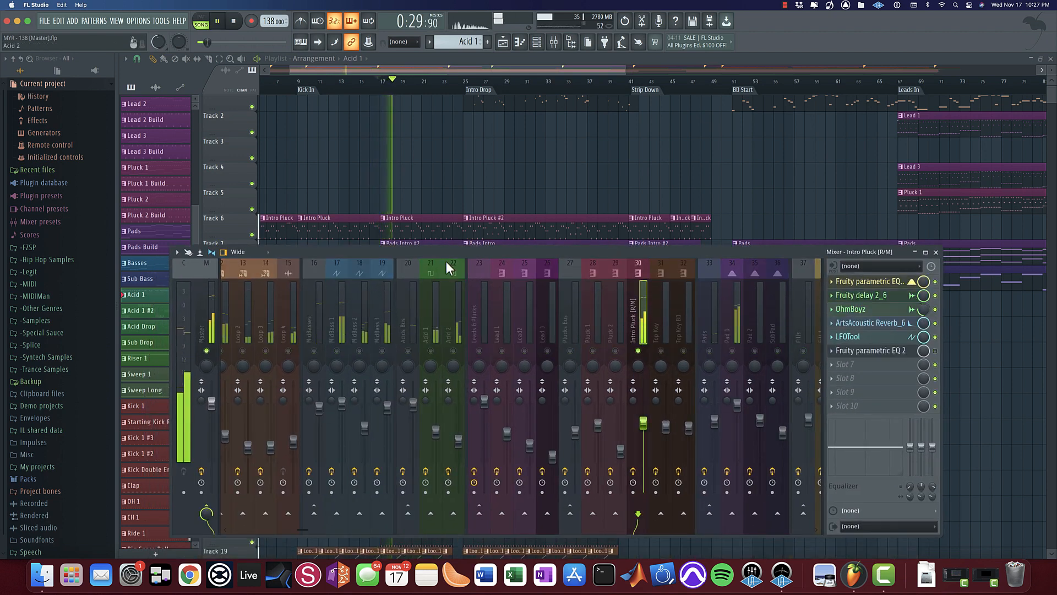
{"action": "left_click_drag", "start_coordinate": [446, 261], "coordinate": [493, 221]}
{"action": "key", "text": "space"}
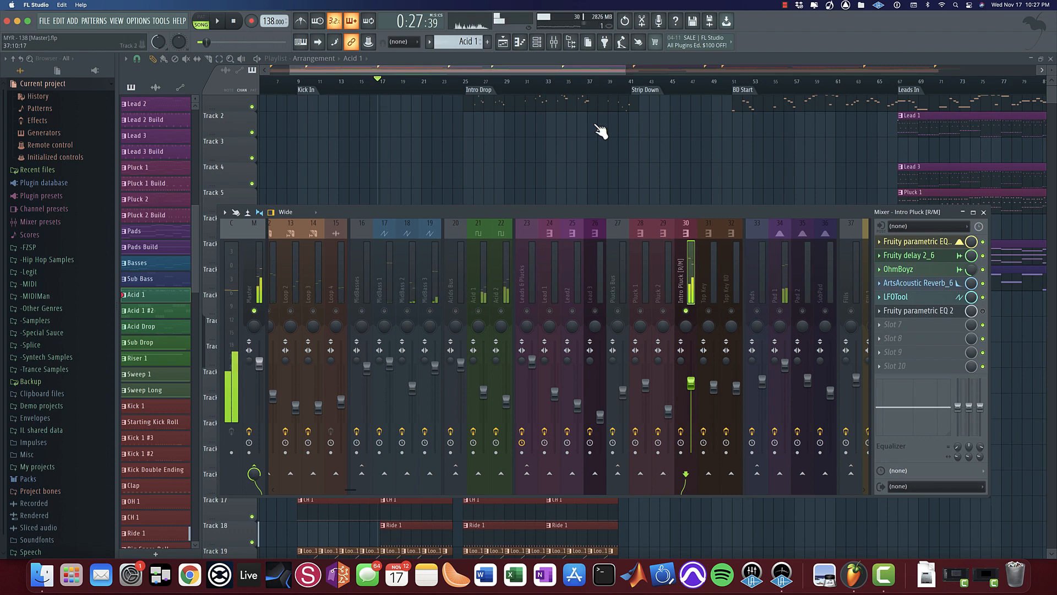
Step: Open the Intro Pluck synth from the channel rack and arrange its window beside the mixer
{"action": "left_click", "coordinate": [537, 42]}
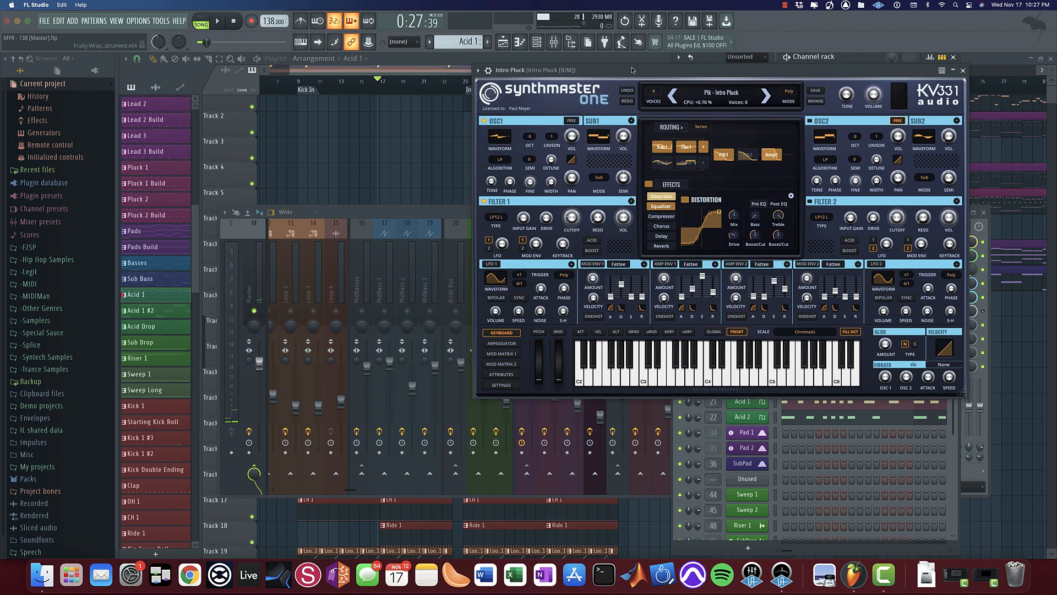
{"action": "left_click_drag", "start_coordinate": [631, 70], "coordinate": [208, 70]}
{"action": "left_click", "coordinate": [672, 216]}
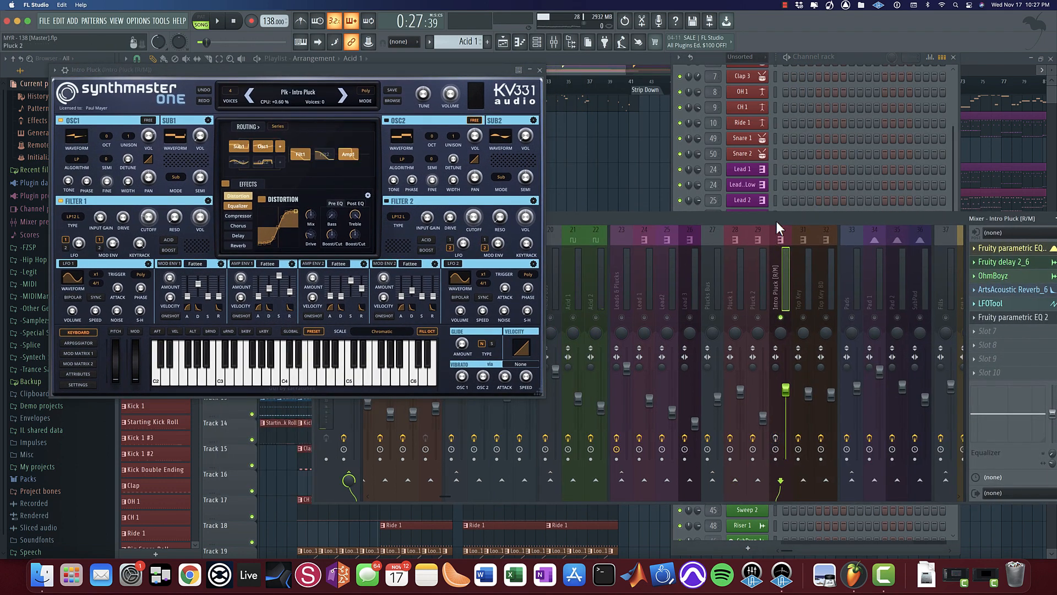
Step: Move the mixer below the Intro Pluck synth window, then play the intro passage and stop it
{"action": "left_click_drag", "start_coordinate": [776, 221], "coordinate": [707, 274]}
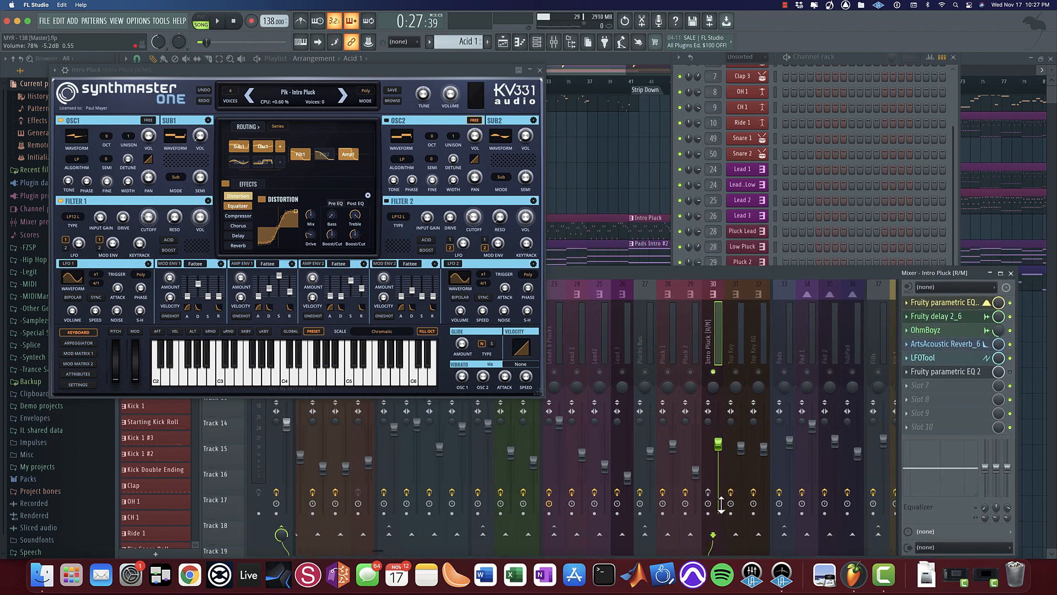
{"action": "key", "text": "space"}
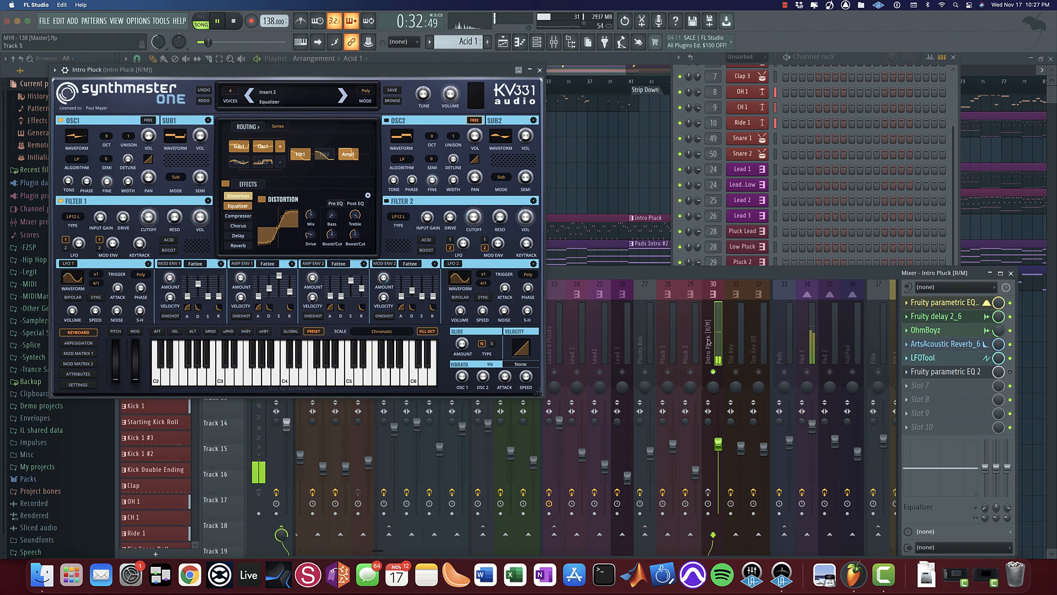
{"action": "key", "text": "space"}
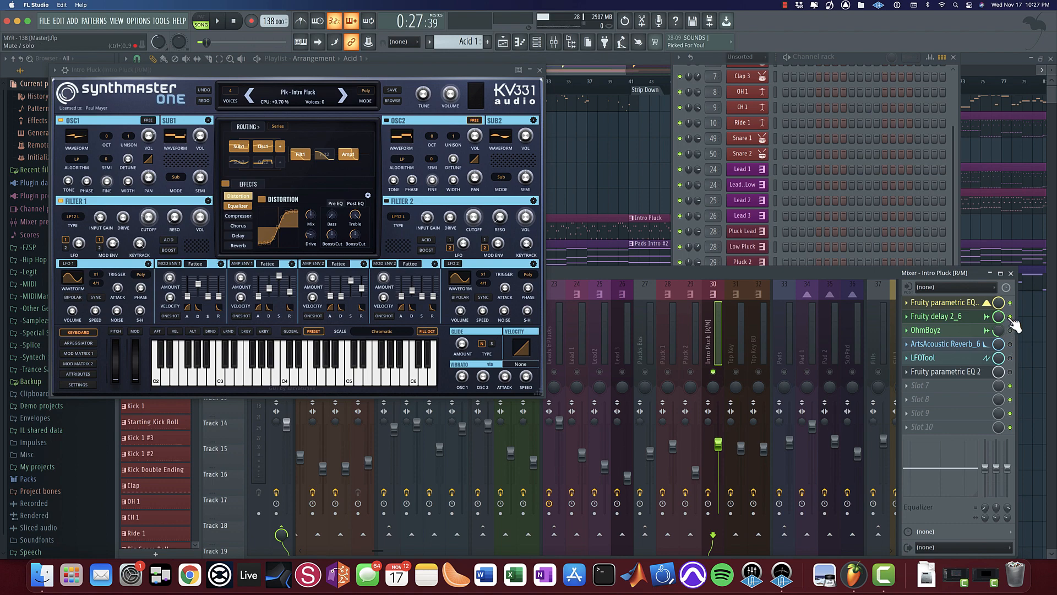
Step: Play the passage, close the Intro Pluck synth, open and enable the track's first Fruity parametric EQ 2, move its window above the mixer and stop
{"action": "key", "text": "space"}
{"action": "left_click", "coordinate": [947, 303]}
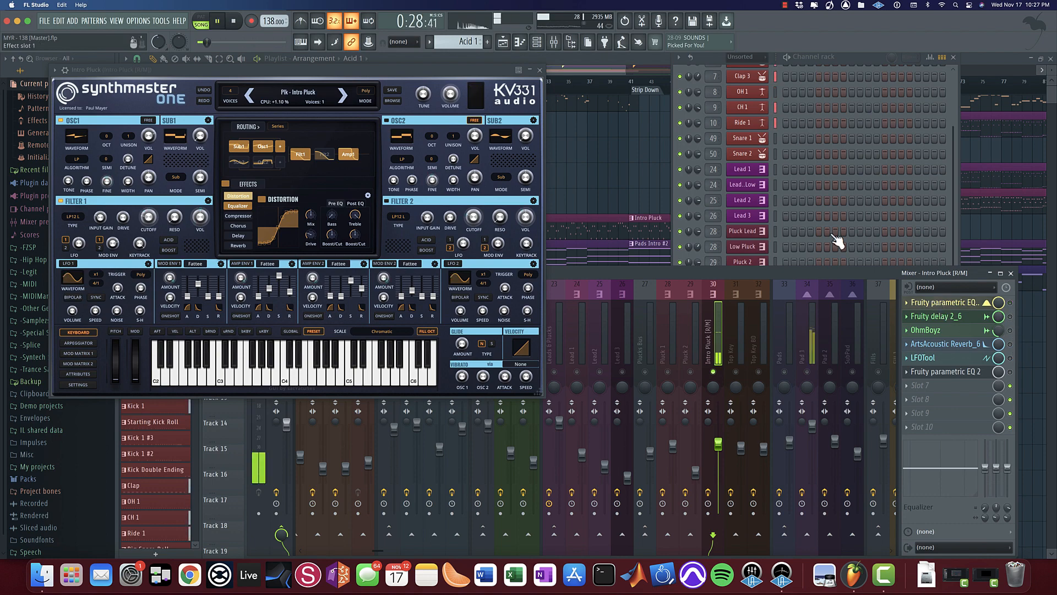
{"action": "left_click", "coordinate": [539, 69]}
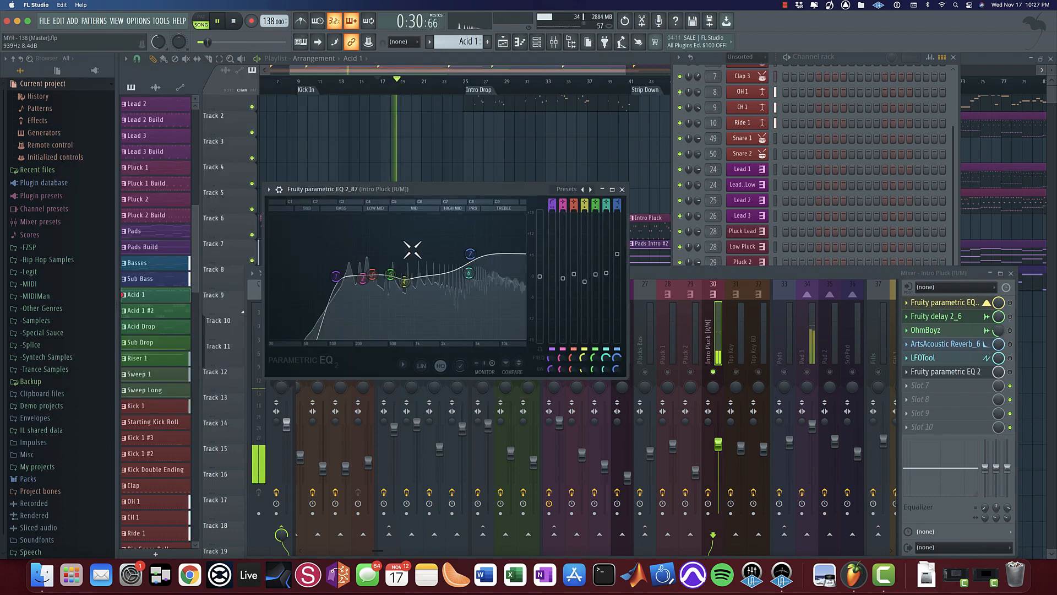
{"action": "left_click", "coordinate": [1010, 302]}
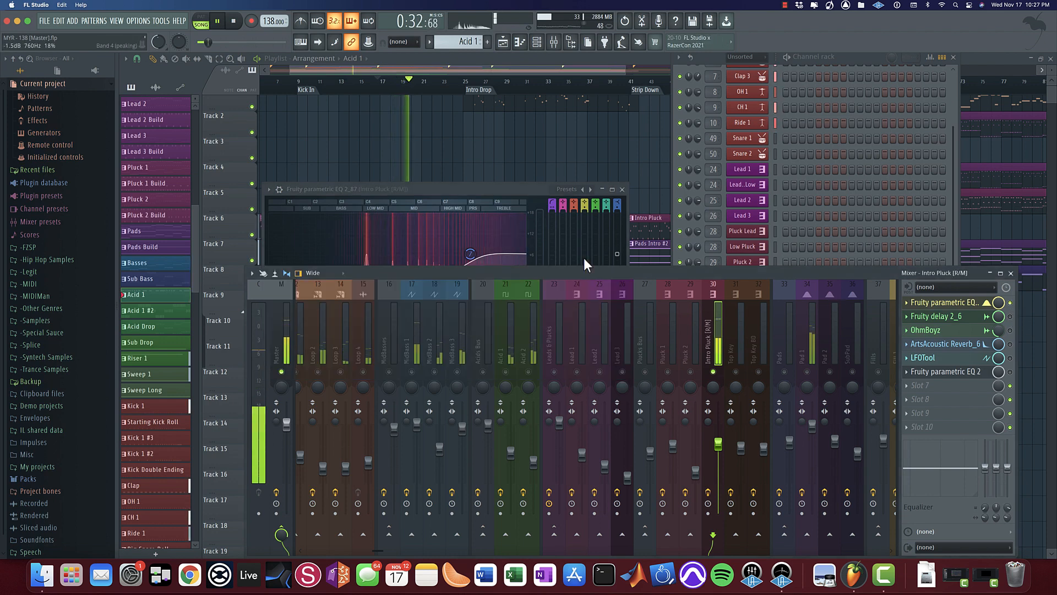
{"action": "left_click_drag", "start_coordinate": [473, 184], "coordinate": [473, 106]}
{"action": "key", "text": "space"}
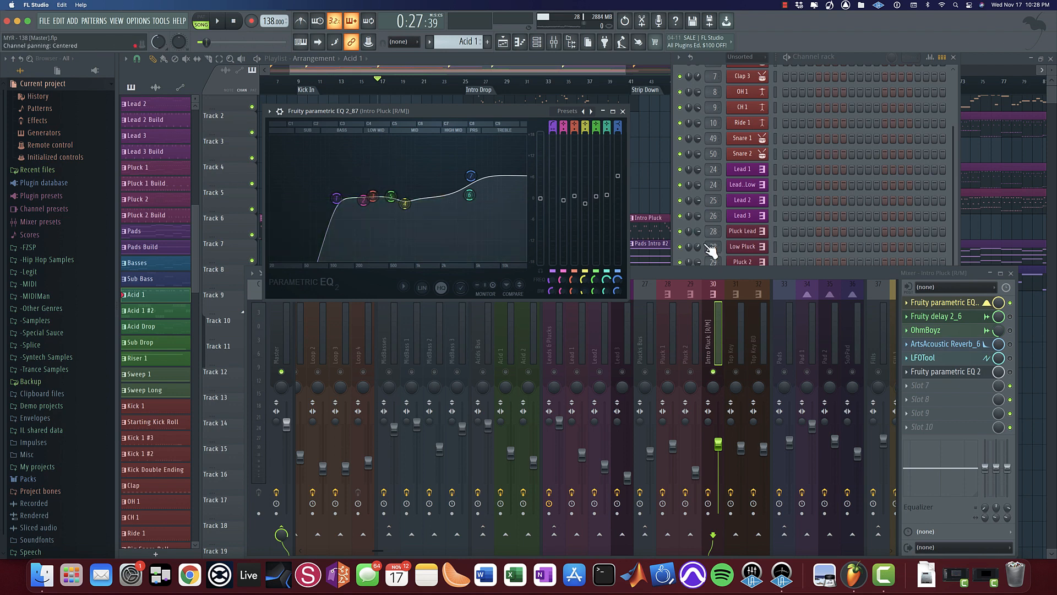
Step: Open the Intro Pluck track's Fruity delay 2, then view the Intro Pluck pattern's notes in the piano roll
{"action": "left_click", "coordinate": [957, 316]}
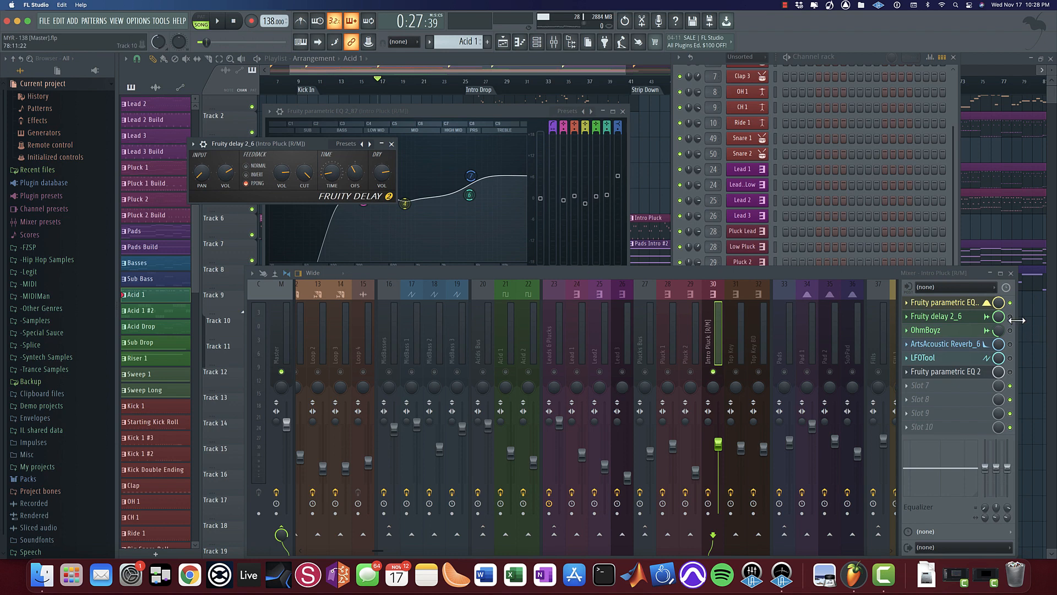
{"action": "key", "text": "F12"}
{"action": "double_click", "coordinate": [634, 240]}
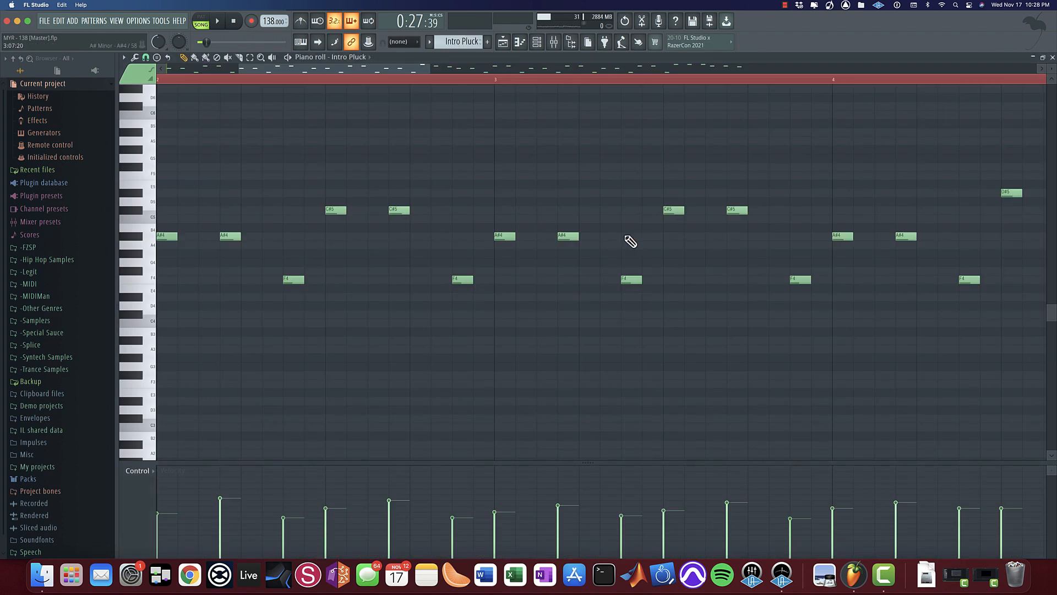
{"action": "scroll", "coordinate": [215, 234], "scroll_direction": "up", "scroll_amount": 2}
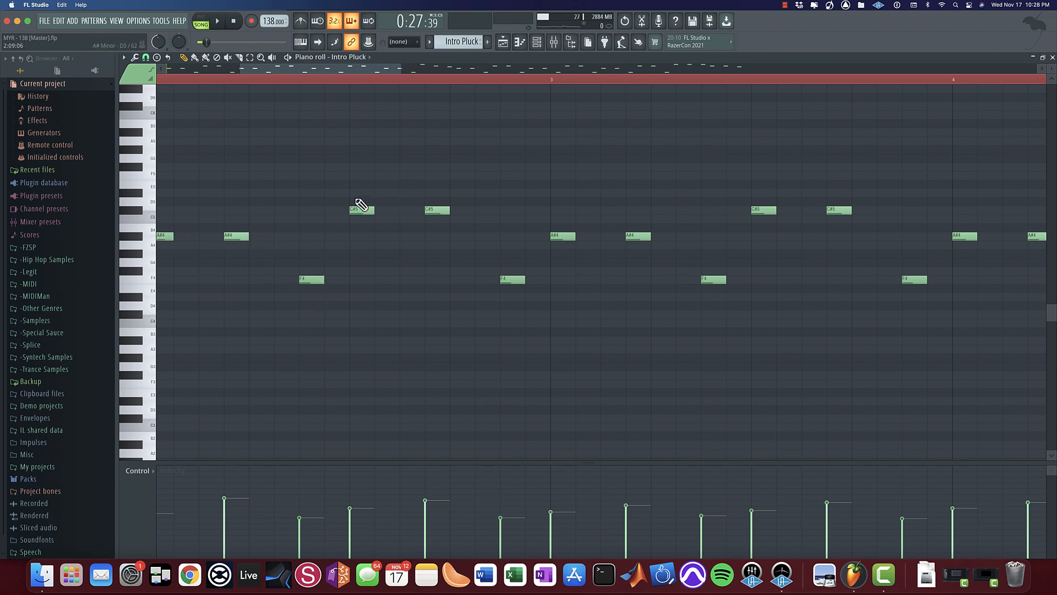
Step: Show the mixer over the piano roll, enable Fruity delay 2 on Intro Pluck and play the passage with its settings open
{"action": "left_click", "coordinate": [556, 43]}
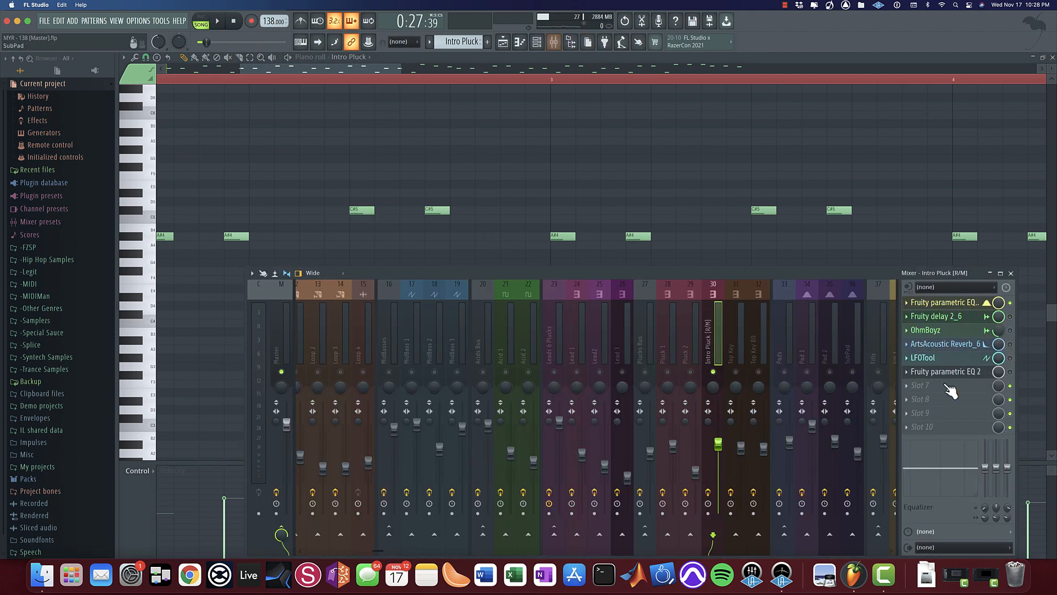
{"action": "left_click", "coordinate": [1010, 316]}
{"action": "key", "text": "space"}
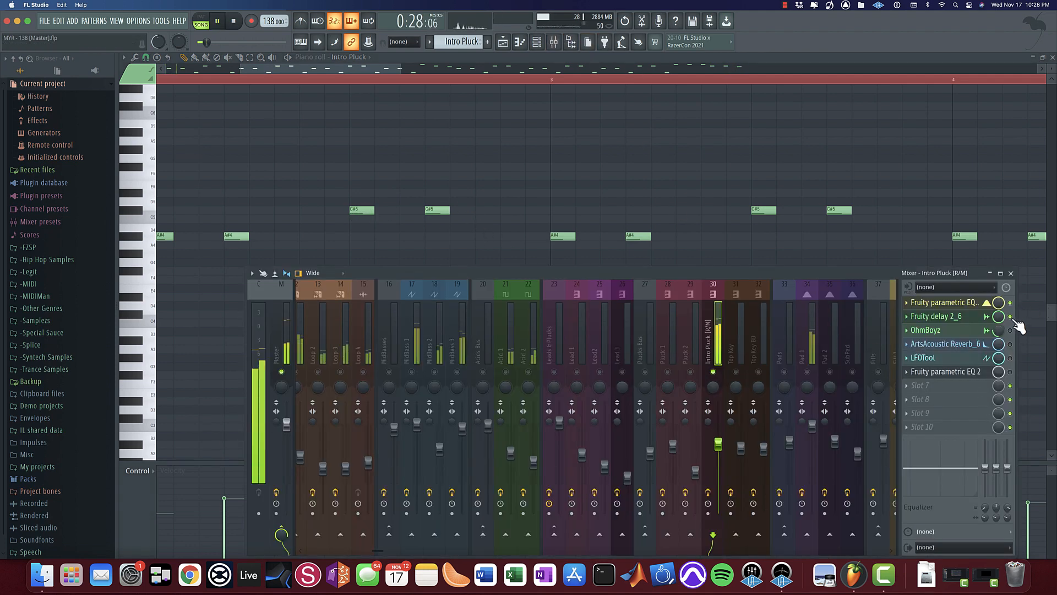
{"action": "left_click", "coordinate": [948, 317]}
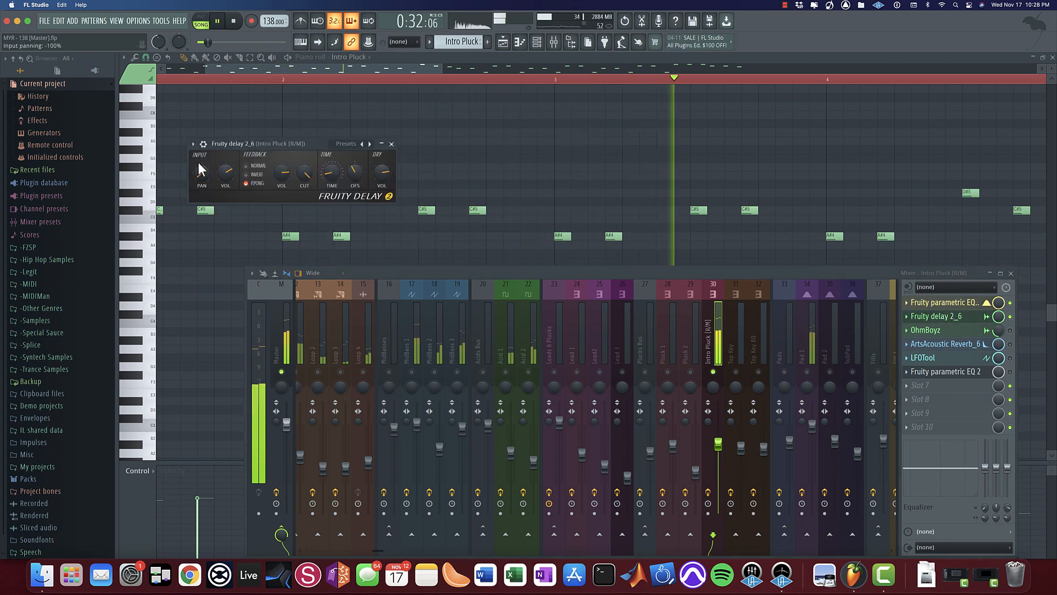
{"action": "key", "text": "space"}
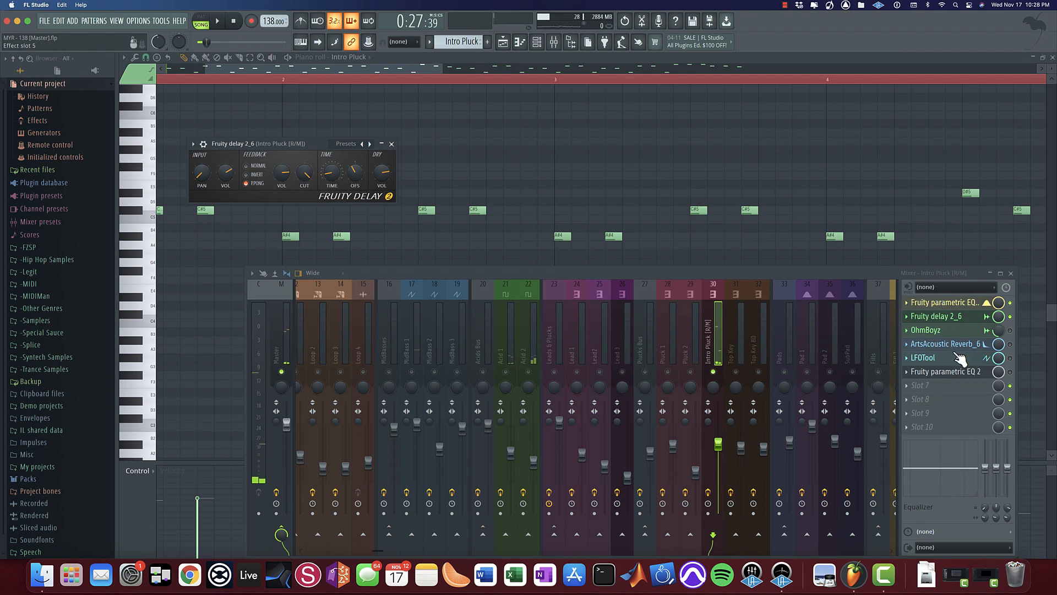
Step: Open the OhmBoyz delay on the Intro Pluck track and look through its preset list
{"action": "left_click", "coordinate": [951, 333]}
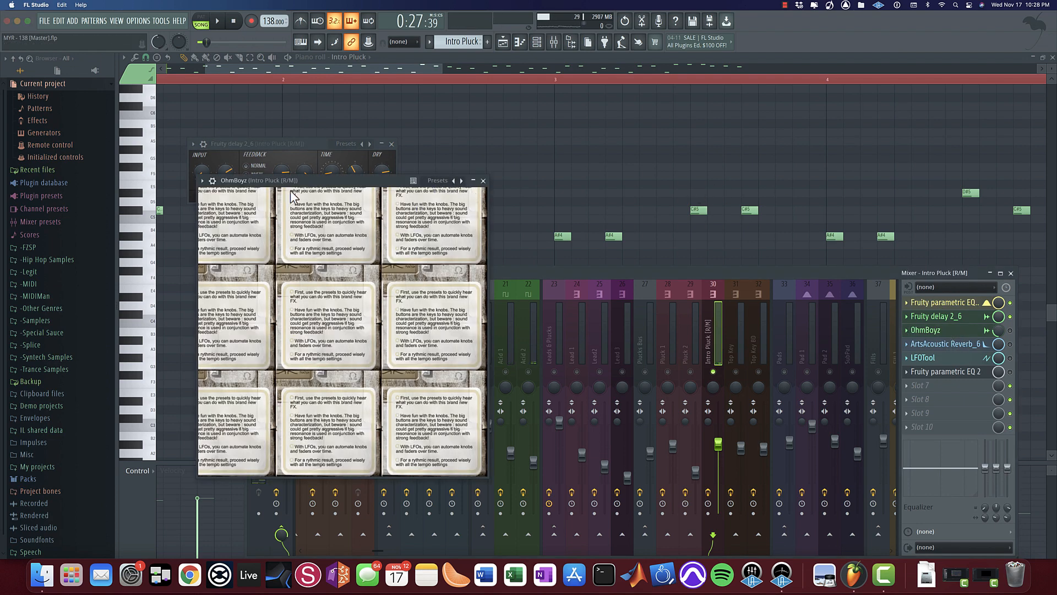
{"action": "left_click", "coordinate": [462, 182]}
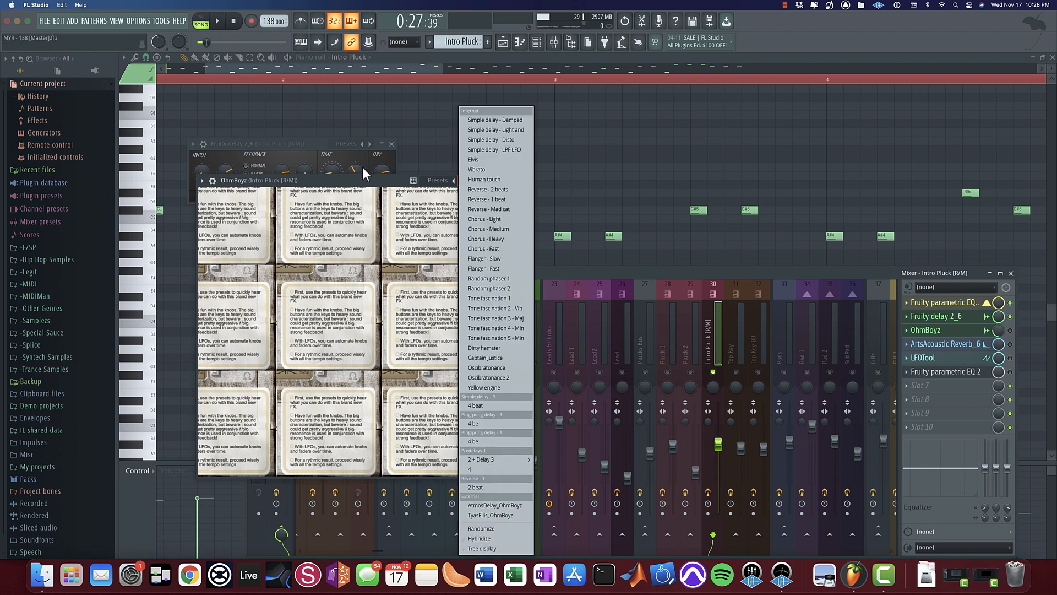
{"action": "left_click", "coordinate": [368, 177]}
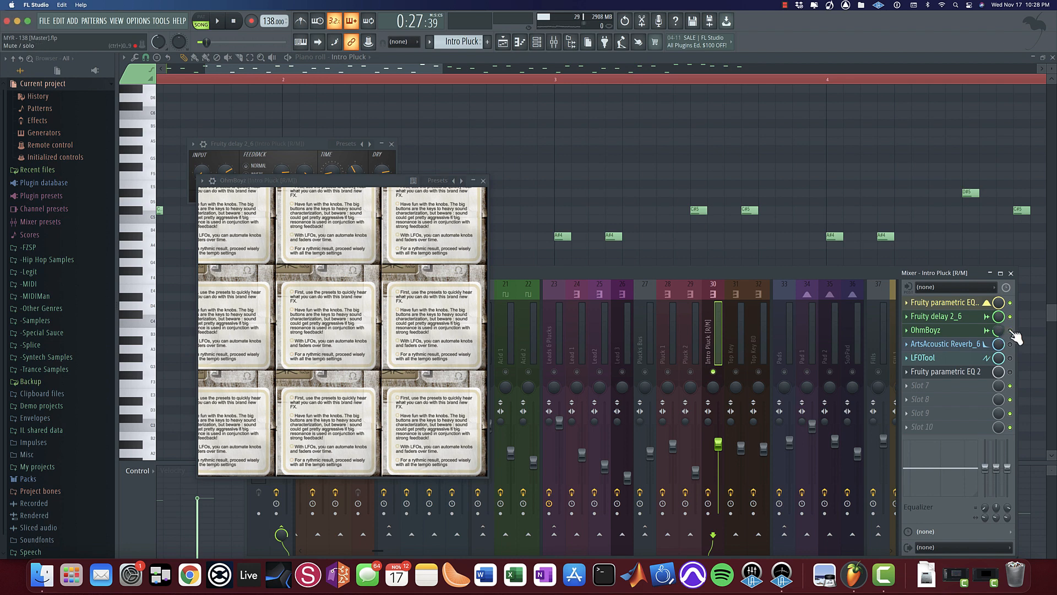
{"action": "left_click", "coordinate": [462, 182]}
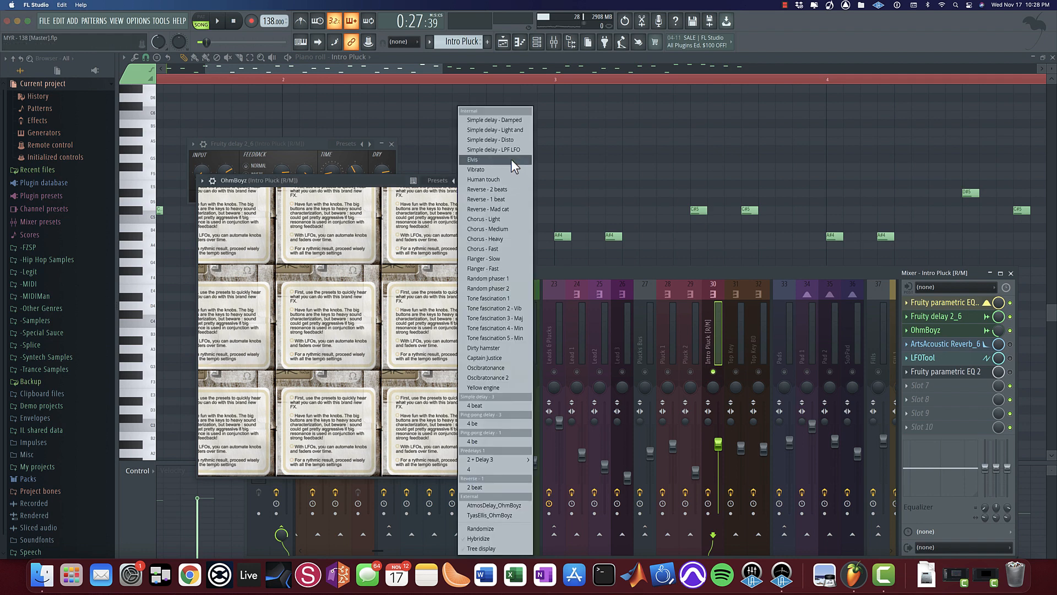
Step: Play the passage through the Intro Pluck delays, close the OhmBoyz and Fruity delay 2 windows and stop playback
{"action": "left_click", "coordinate": [970, 328]}
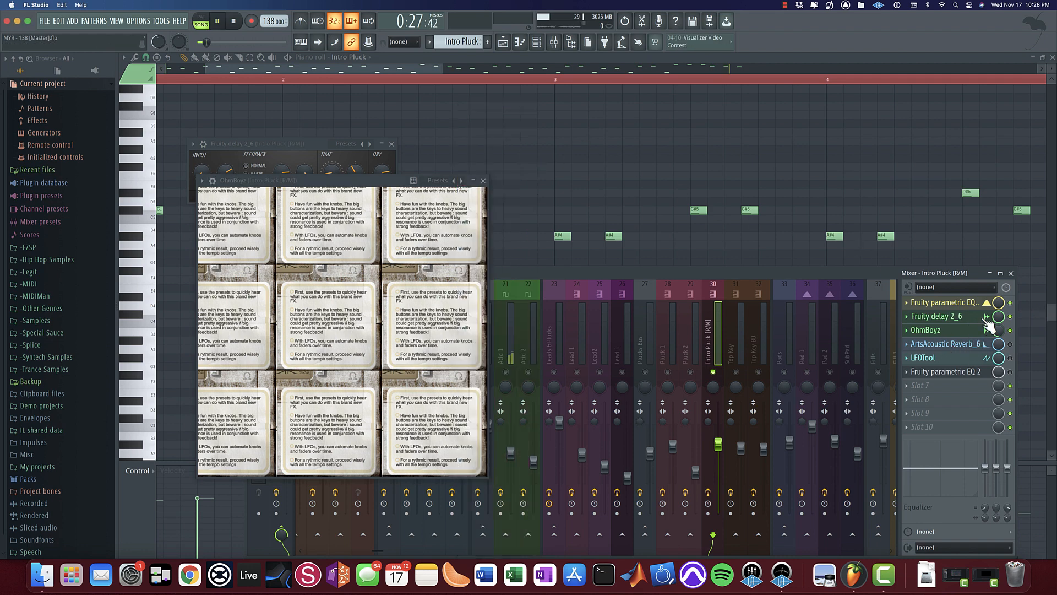
{"action": "left_click", "coordinate": [484, 180]}
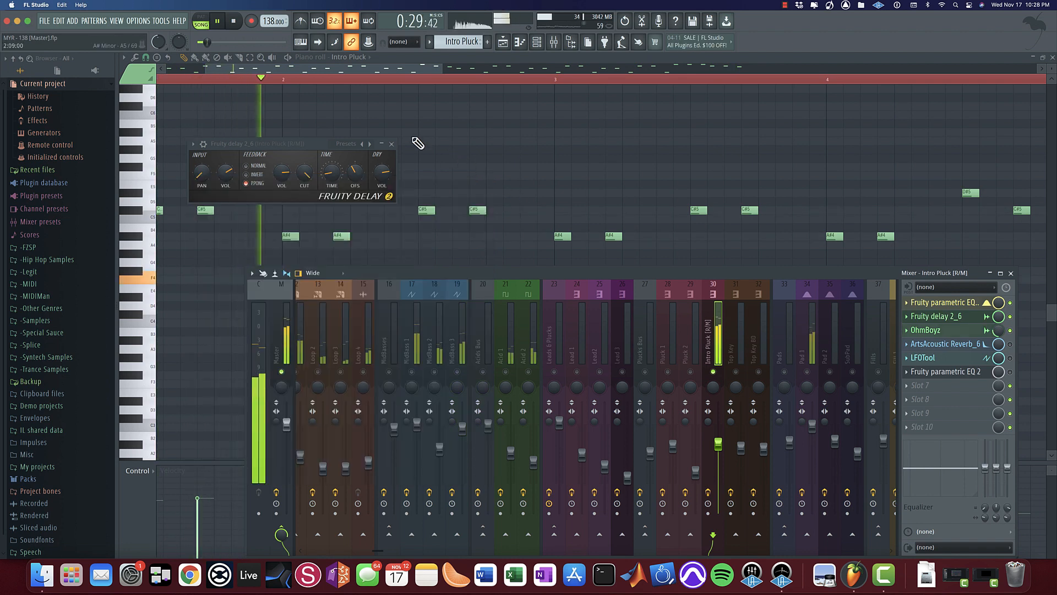
{"action": "left_click", "coordinate": [391, 144]}
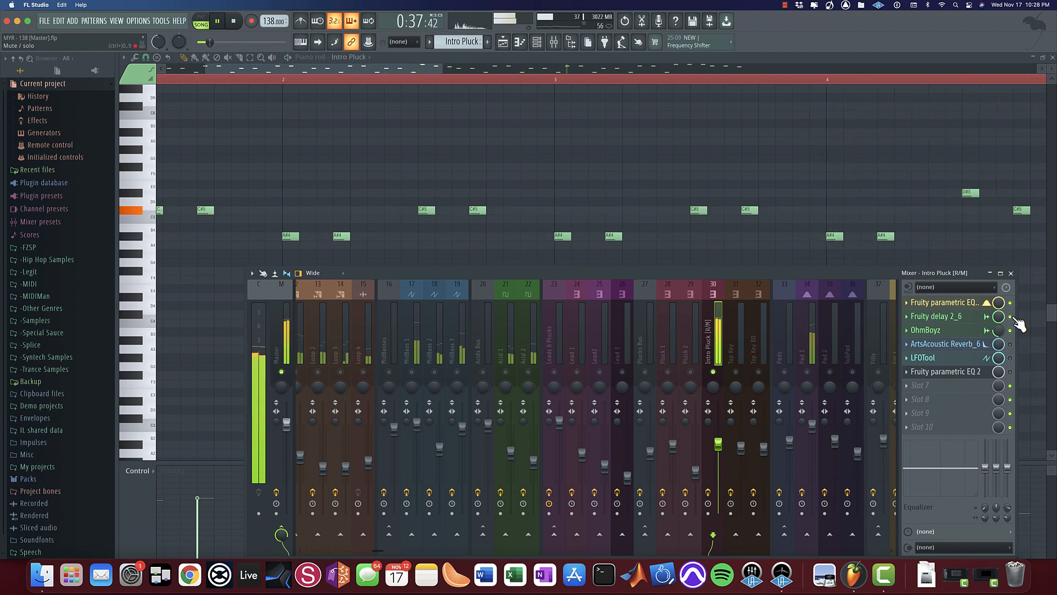
{"action": "key", "text": "space"}
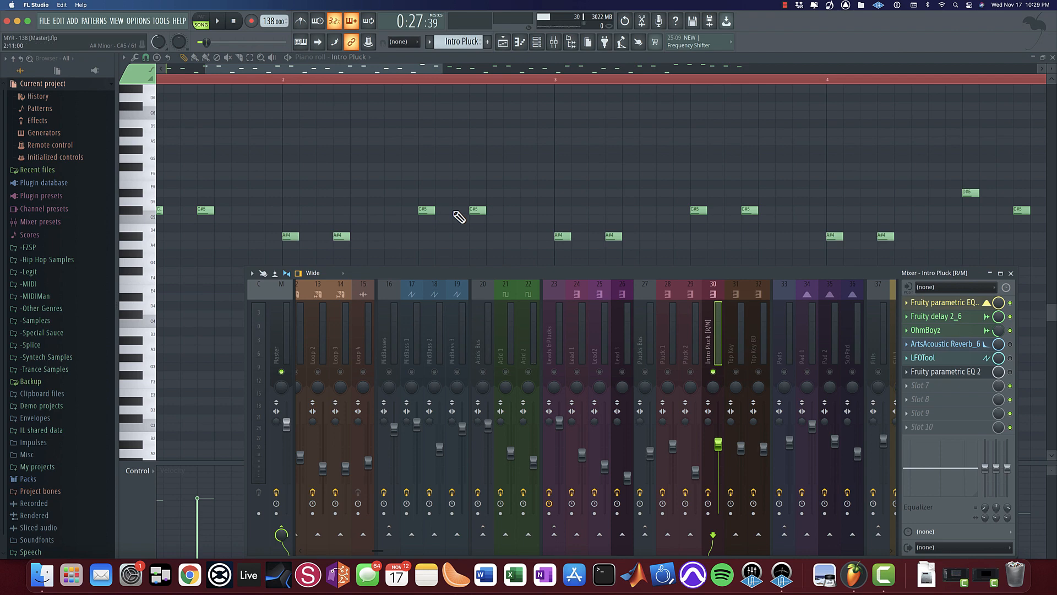
Step: Open and enable ArtsAcoustic Reverb and LFOTool on the Intro Pluck track while playing the passage, then stop
{"action": "left_click", "coordinate": [973, 345]}
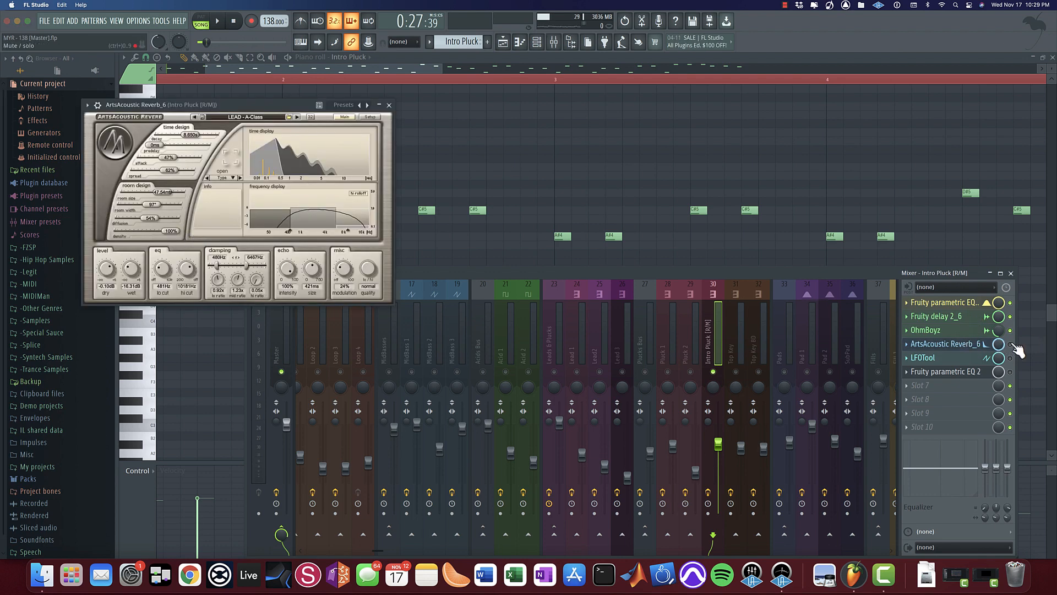
{"action": "key", "text": "space"}
{"action": "left_click", "coordinate": [962, 357]}
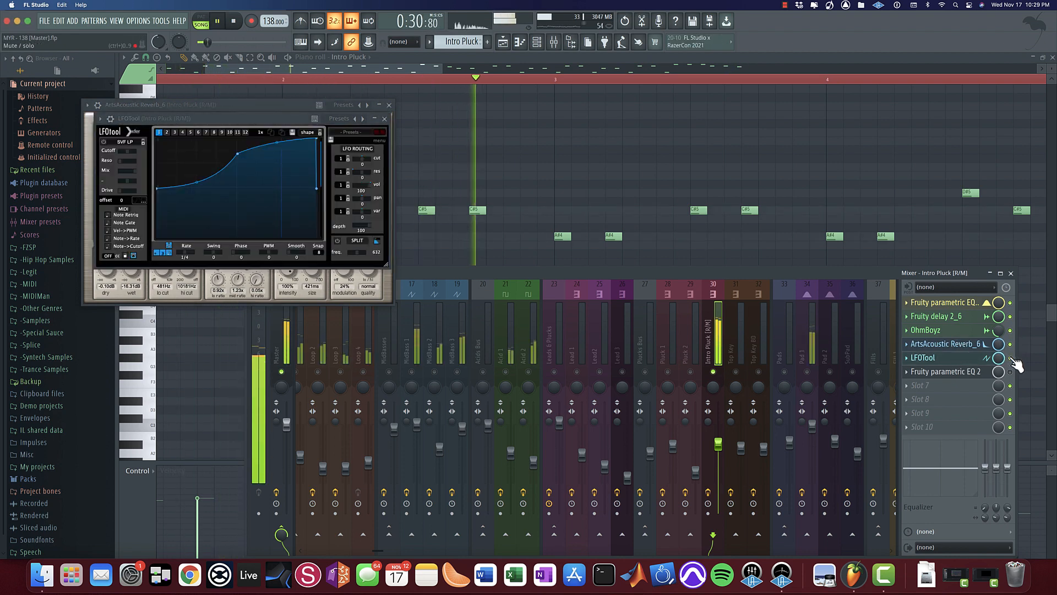
{"action": "key", "text": "space"}
Step: Open the Fruity parametric EQ 2 in slot 6 of Intro Pluck and toggle it while playing the passage
{"action": "left_click", "coordinate": [970, 371]}
{"action": "left_click", "coordinate": [970, 372]}
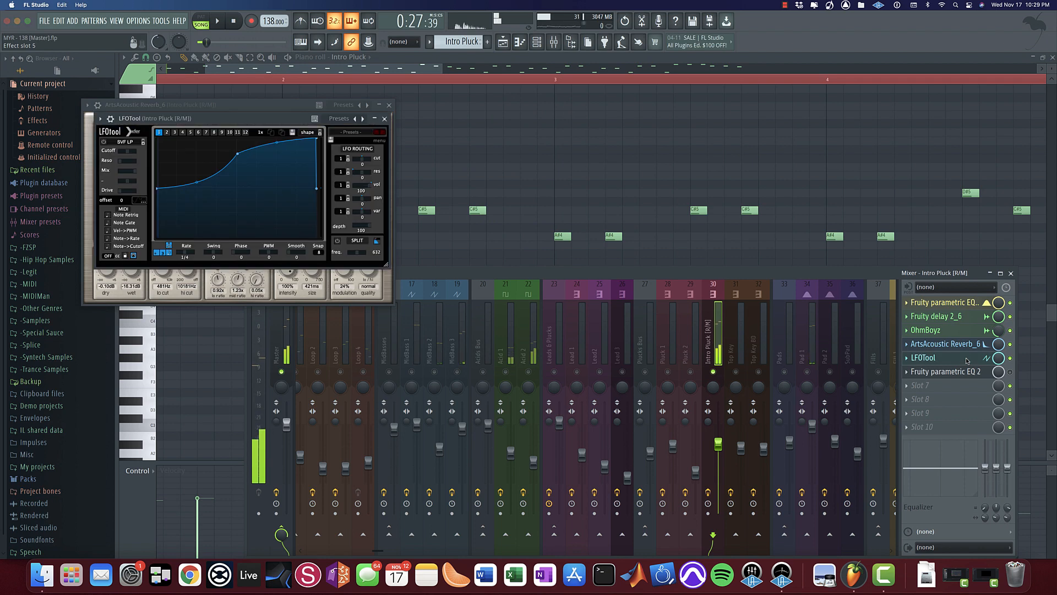
{"action": "left_click", "coordinate": [970, 373]}
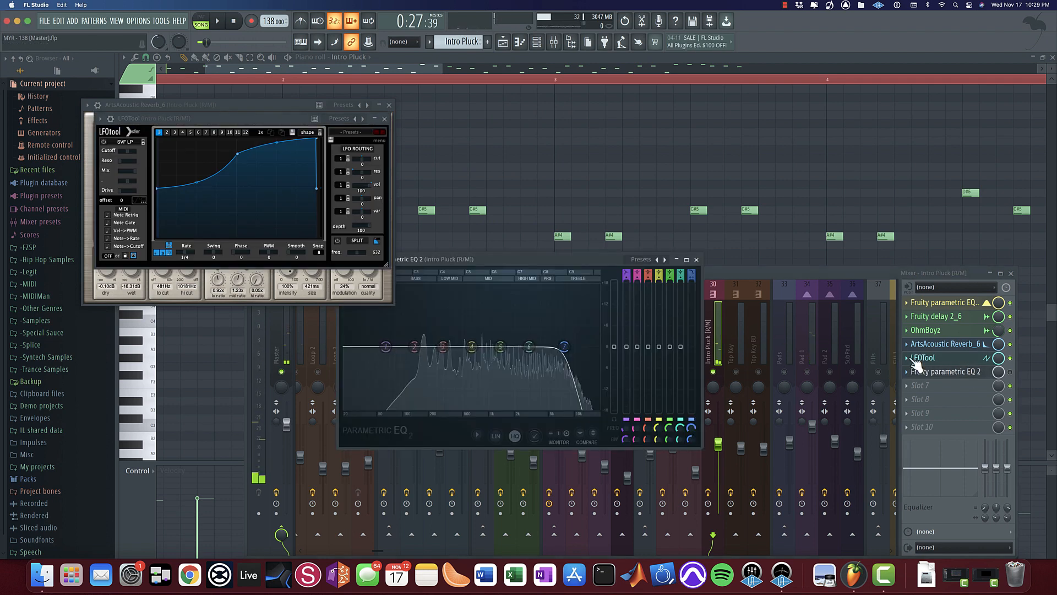
{"action": "key", "text": "space"}
{"action": "left_click", "coordinate": [1015, 380]}
{"action": "left_click", "coordinate": [1014, 380]}
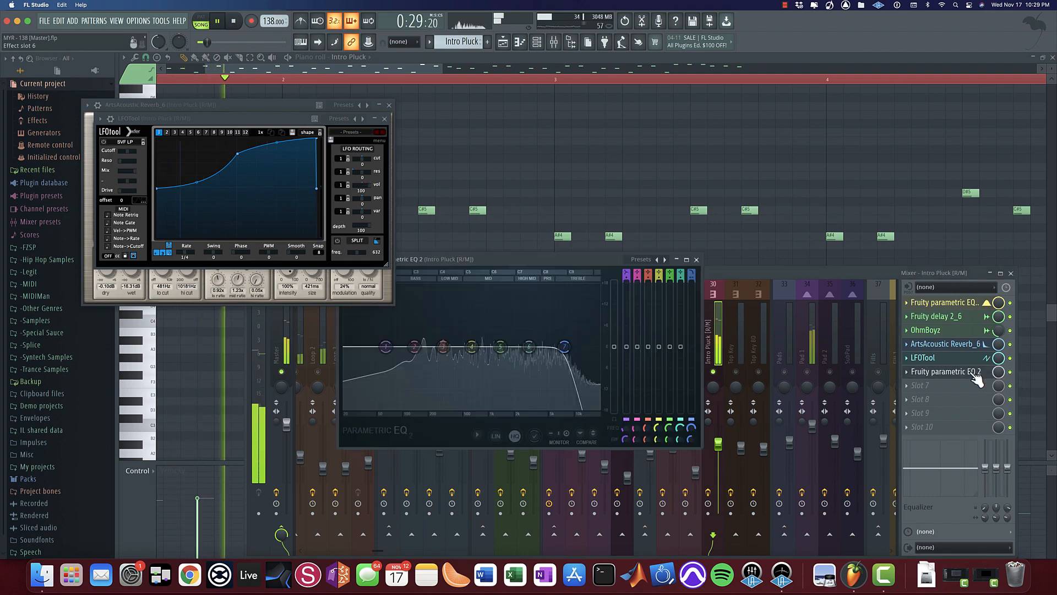
{"action": "left_click", "coordinate": [1016, 380]}
{"action": "key", "text": "space"}
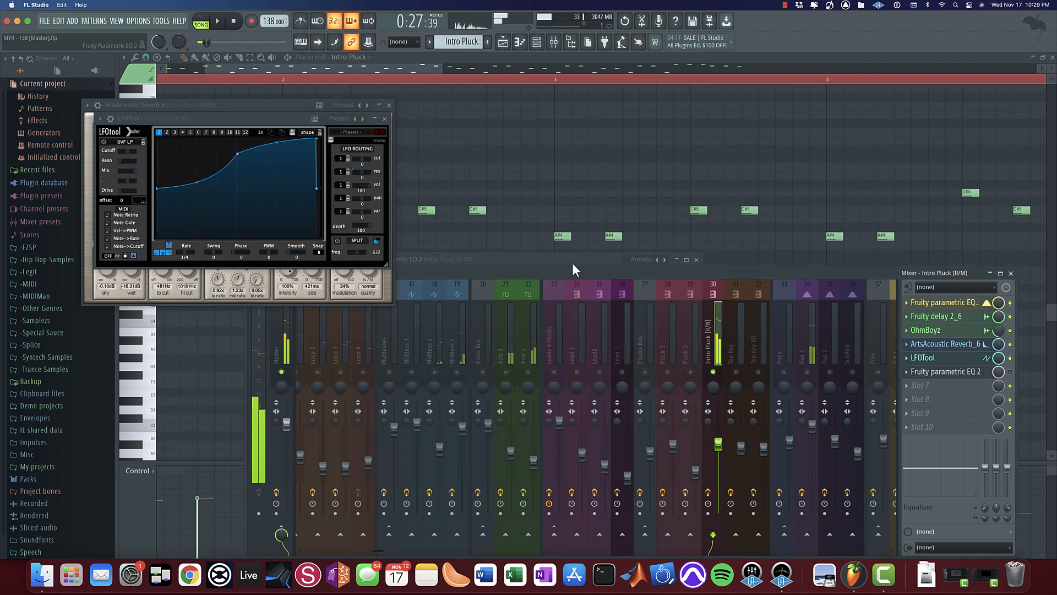
Step: Return to the playlist, play the song from the start and close the ArtsAcoustic Reverb and LFOTool windows
{"action": "left_click_drag", "start_coordinate": [572, 261], "coordinate": [616, 208]}
{"action": "left_click", "coordinate": [502, 44]}
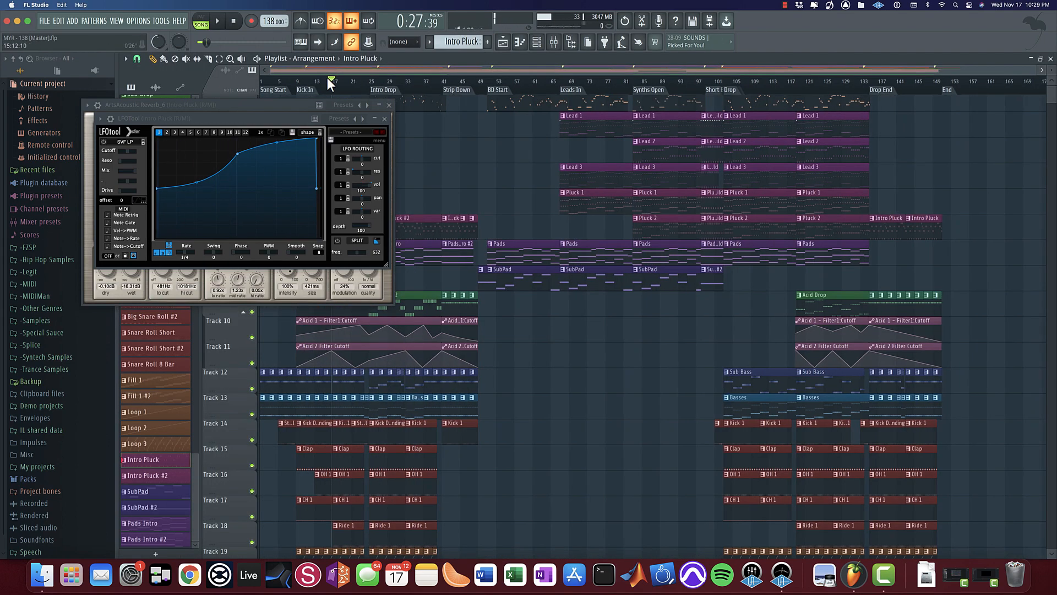
{"action": "key", "text": "space"}
{"action": "left_click", "coordinate": [389, 105]}
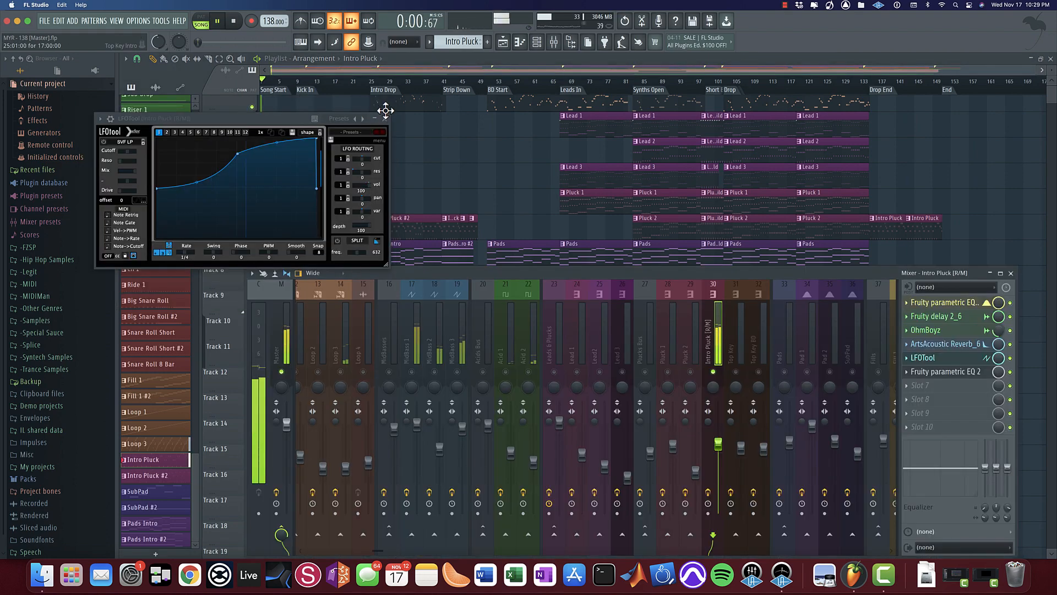
{"action": "left_click", "coordinate": [385, 118]}
Step: Check the Intro Pluck clips on Track 6 behind the mixer during playback, bring the mixer back and stop the song
{"action": "key", "text": "F9"}
{"action": "scroll", "coordinate": [589, 193], "scroll_direction": "down", "scroll_amount": 2}
{"action": "key", "text": "F9"}
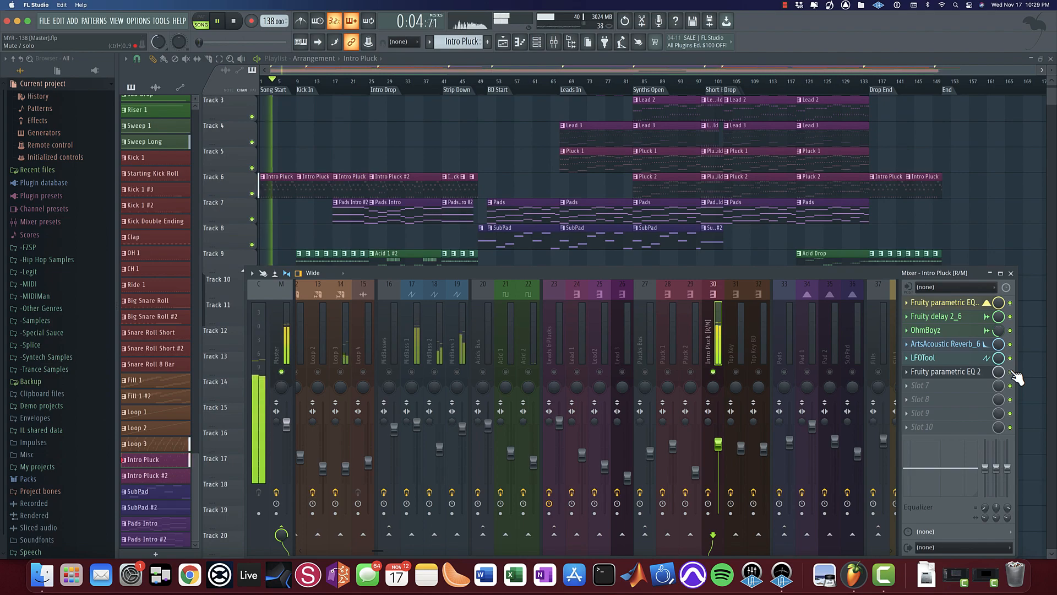
{"action": "key", "text": "space"}
Step: Hide the mixer and examine the playlist arrangement, from the lead and pluck tracks to the effects and automation tracks and back to the intro
{"action": "key", "text": "F9"}
{"action": "scroll", "coordinate": [349, 229], "scroll_direction": "down", "scroll_amount": 1}
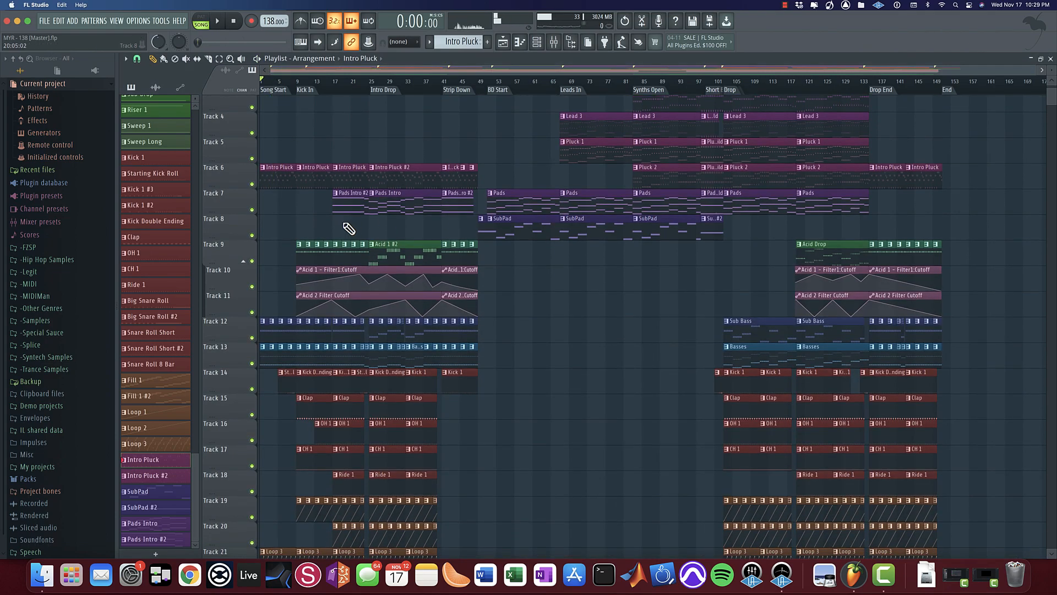
{"action": "scroll", "coordinate": [328, 250], "scroll_direction": "up", "scroll_amount": 3}
{"action": "scroll", "coordinate": [336, 275], "scroll_direction": "down", "scroll_amount": 2}
{"action": "scroll", "coordinate": [338, 281], "scroll_direction": "down", "scroll_amount": 10}
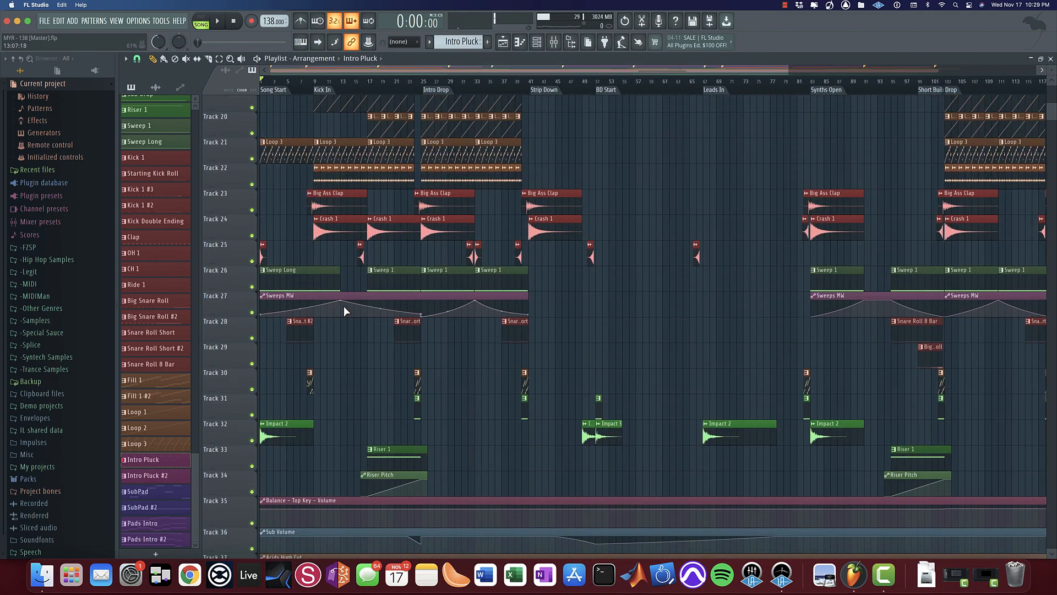
{"action": "scroll", "coordinate": [343, 306], "scroll_direction": "up", "scroll_amount": 12}
{"action": "scroll", "coordinate": [373, 212], "scroll_direction": "up", "scroll_amount": 4}
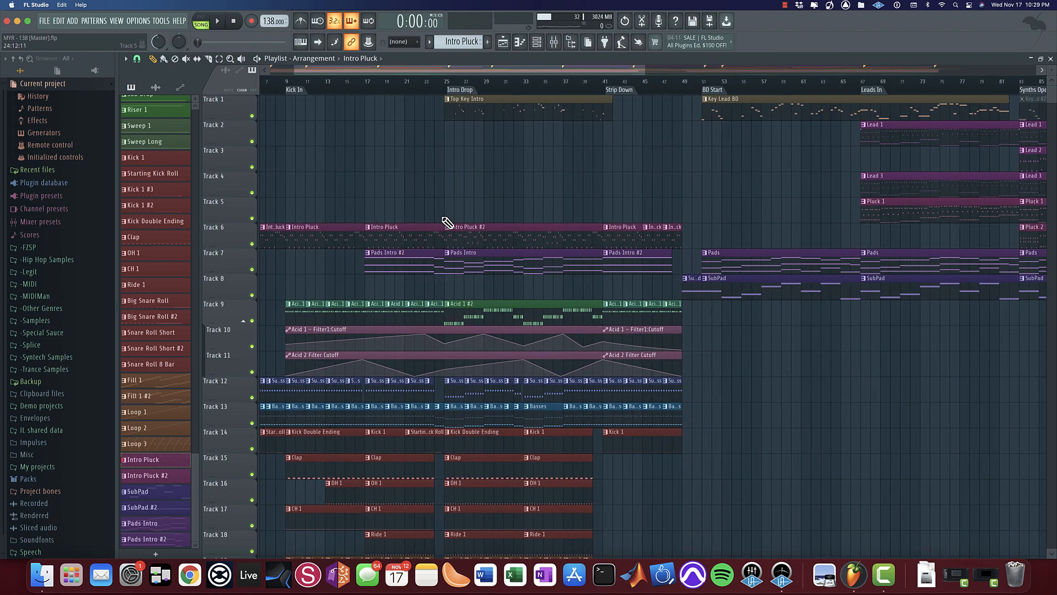
{"action": "left_click_drag", "start_coordinate": [444, 219], "coordinate": [325, 227]}
{"action": "left_click_drag", "start_coordinate": [677, 227], "coordinate": [818, 190]}
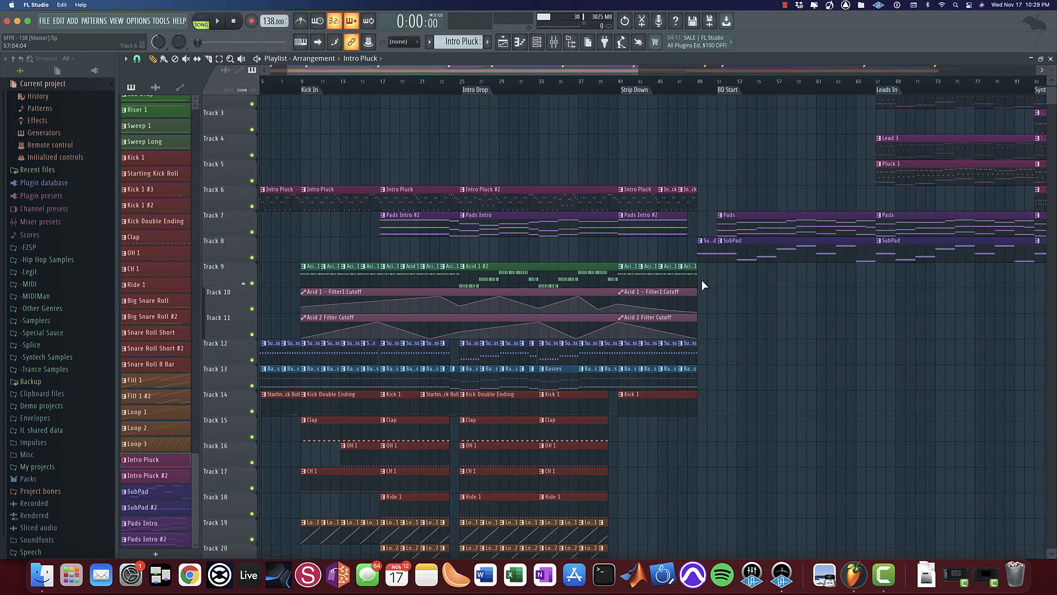
Step: Examine the playlist arrangement from the acid and bass tracks through the drum loops to the crashes and sweeps
{"action": "scroll", "coordinate": [682, 294], "scroll_direction": "down", "scroll_amount": 5}
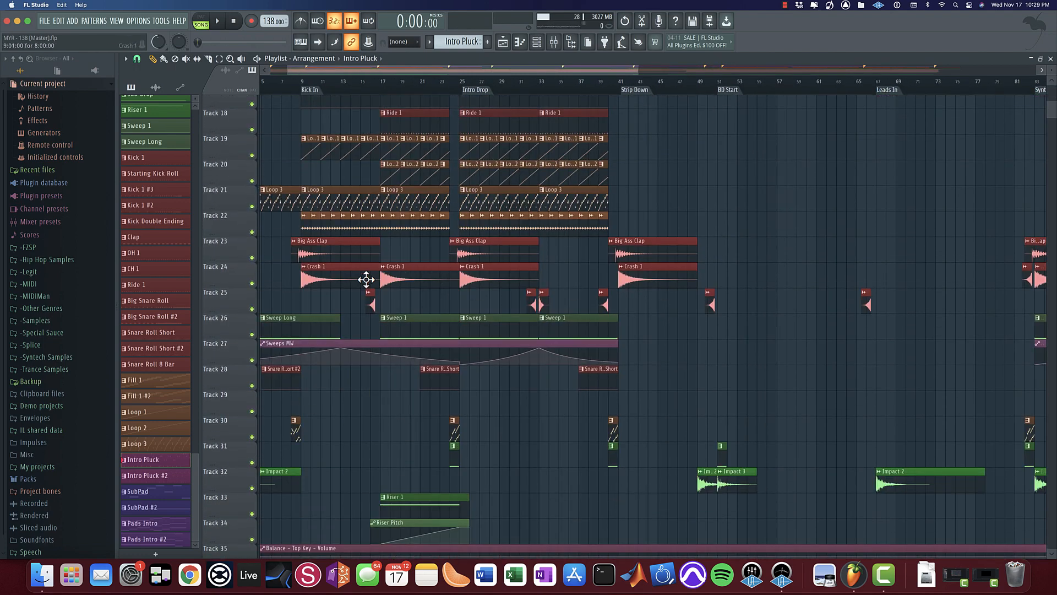
{"action": "scroll", "coordinate": [366, 279], "scroll_direction": "up", "scroll_amount": 2}
{"action": "left_click_drag", "start_coordinate": [464, 280], "coordinate": [517, 290]}
{"action": "scroll", "coordinate": [531, 292], "scroll_direction": "up", "scroll_amount": 4}
{"action": "scroll", "coordinate": [831, 290], "scroll_direction": "down", "scroll_amount": 1}
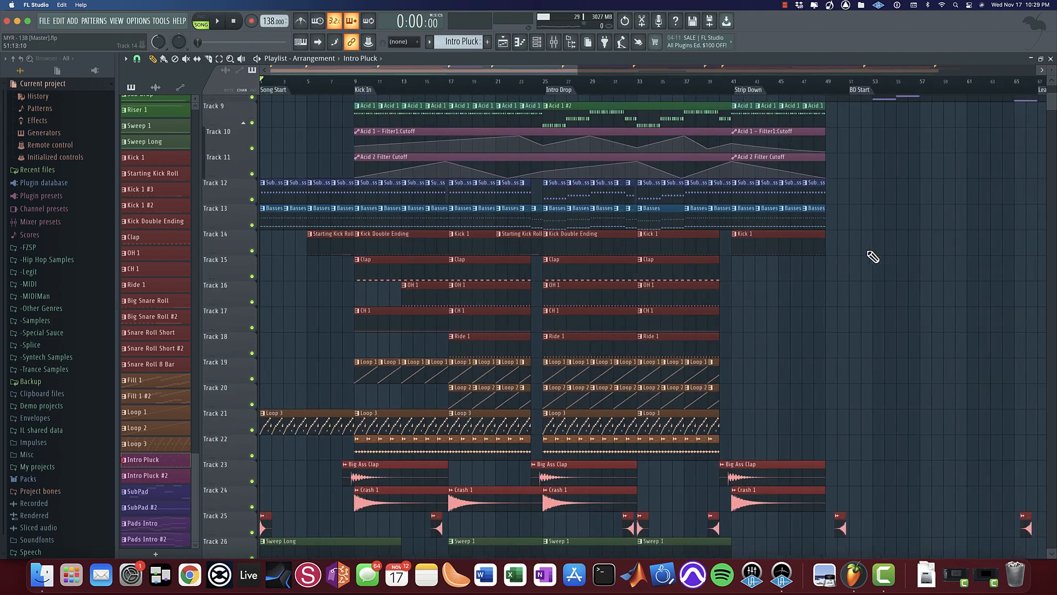
{"action": "scroll", "coordinate": [870, 253], "scroll_direction": "down", "scroll_amount": 1}
{"action": "scroll", "coordinate": [863, 251], "scroll_direction": "up", "scroll_amount": 3}
{"action": "scroll", "coordinate": [814, 242], "scroll_direction": "down", "scroll_amount": 1}
{"action": "scroll", "coordinate": [490, 304], "scroll_direction": "up", "scroll_amount": 5}
{"action": "left_click_drag", "start_coordinate": [487, 300], "coordinate": [637, 228]}
{"action": "scroll", "coordinate": [595, 236], "scroll_direction": "down", "scroll_amount": 5}
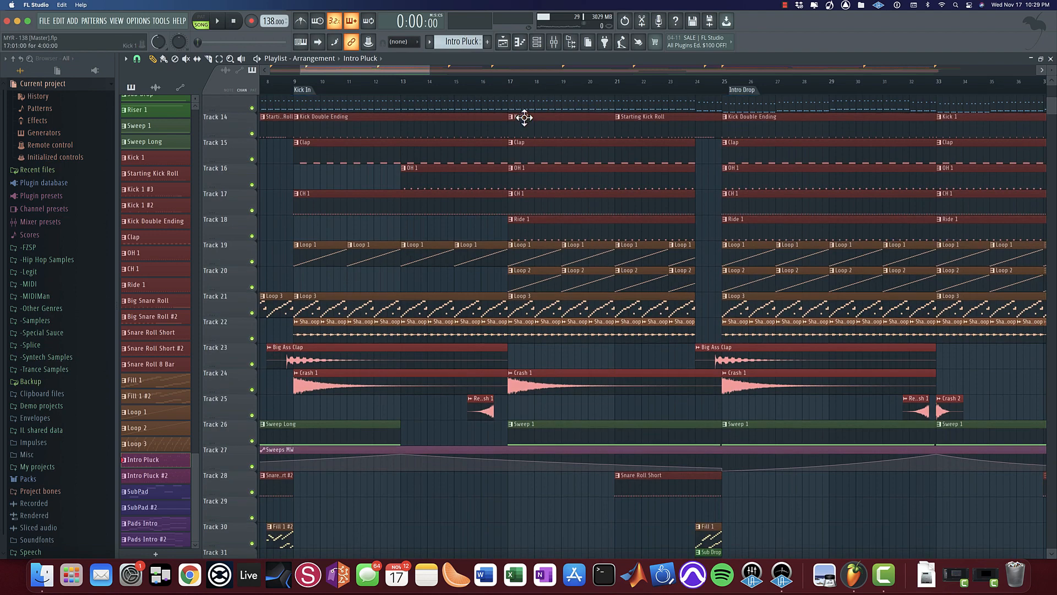
Step: Set the song position to bar 17, bring up the mixer for a brief check and hide it again
{"action": "left_click", "coordinate": [507, 84]}
{"action": "left_click", "coordinate": [553, 42]}
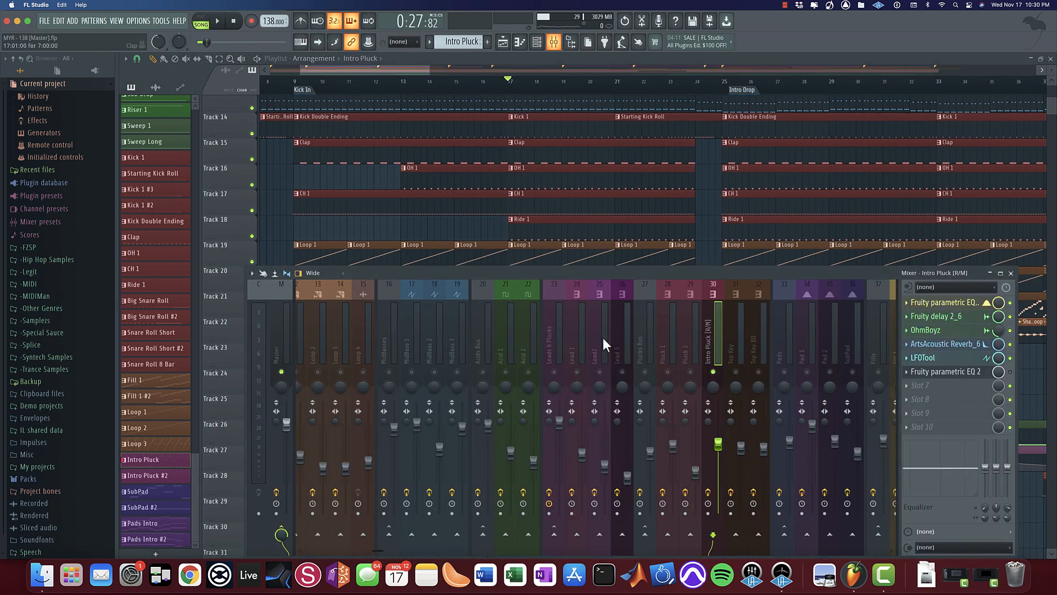
{"action": "right_click", "coordinate": [514, 375]}
{"action": "right_click", "coordinate": [514, 376]}
{"action": "left_click", "coordinate": [553, 43]}
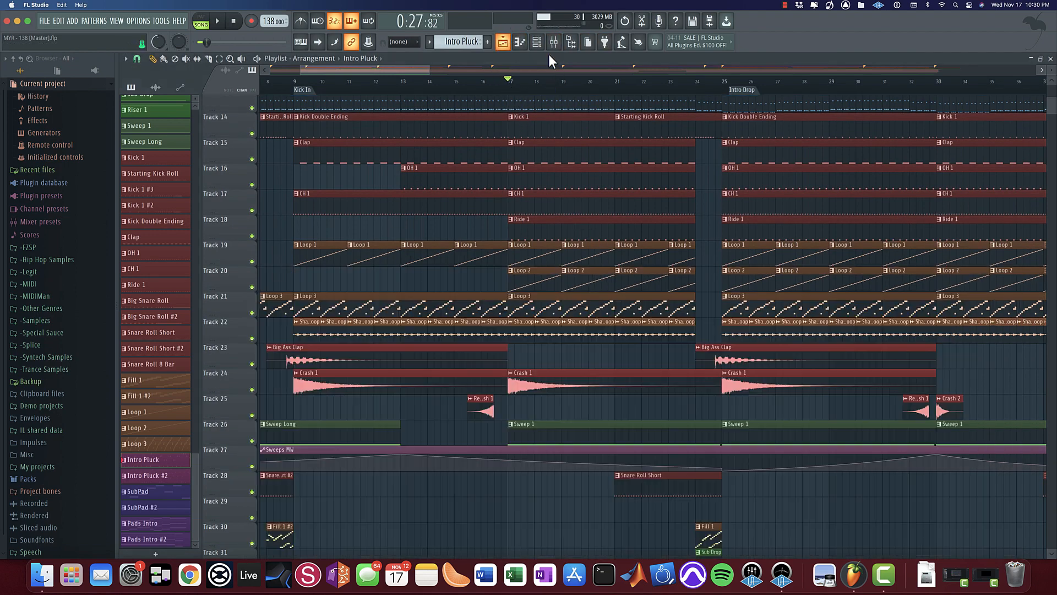
Step: Open the Sweep 1 synth from the channel rack and inspect the waveform choices of oscillator 1
{"action": "left_click", "coordinate": [537, 43]}
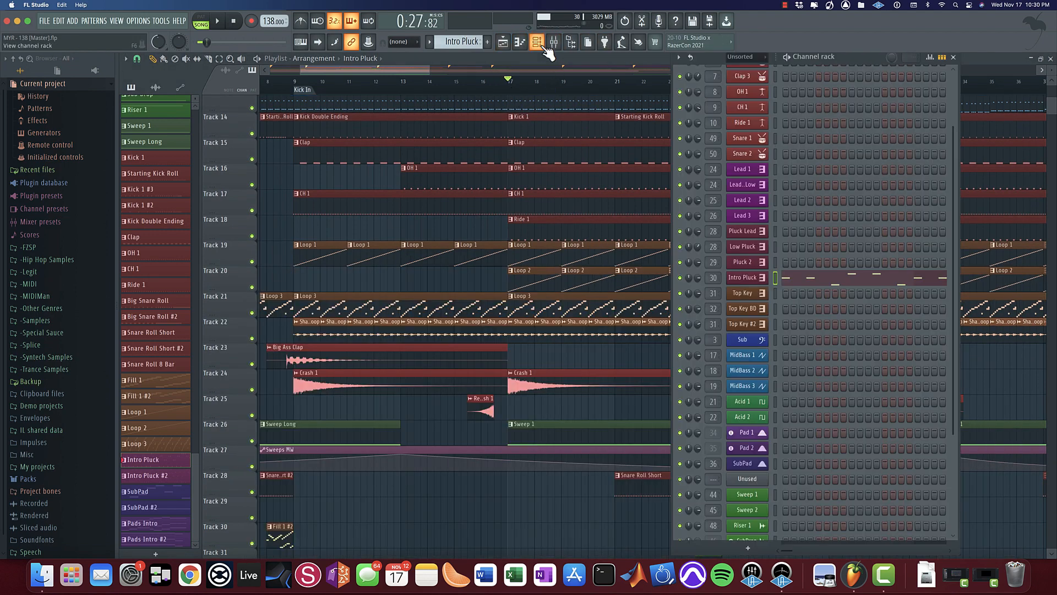
{"action": "left_click", "coordinate": [746, 494]}
{"action": "left_click_drag", "start_coordinate": [557, 179], "coordinate": [372, 156]}
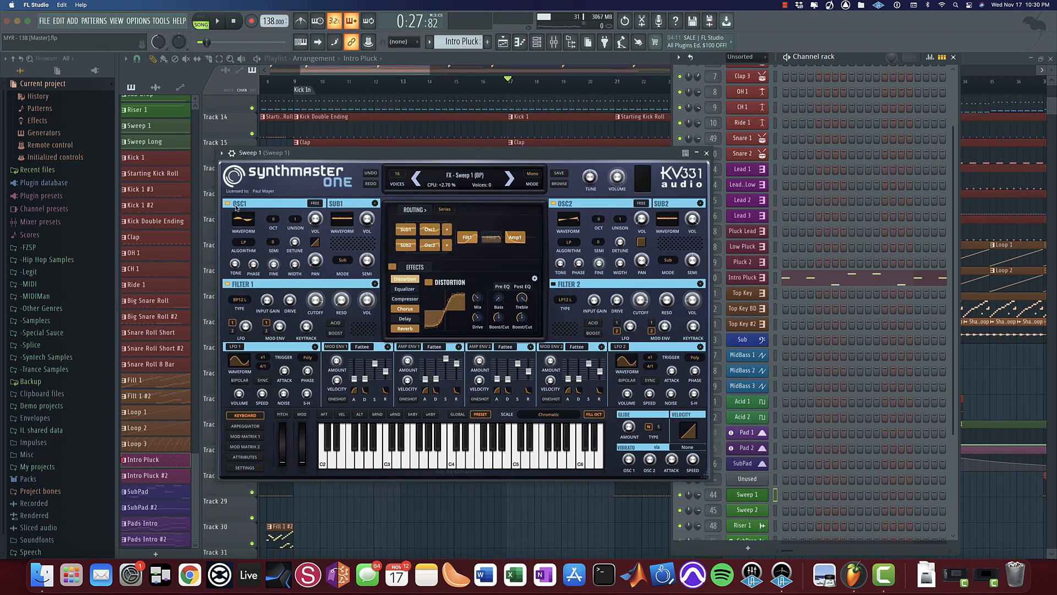
{"action": "left_click", "coordinate": [241, 220]}
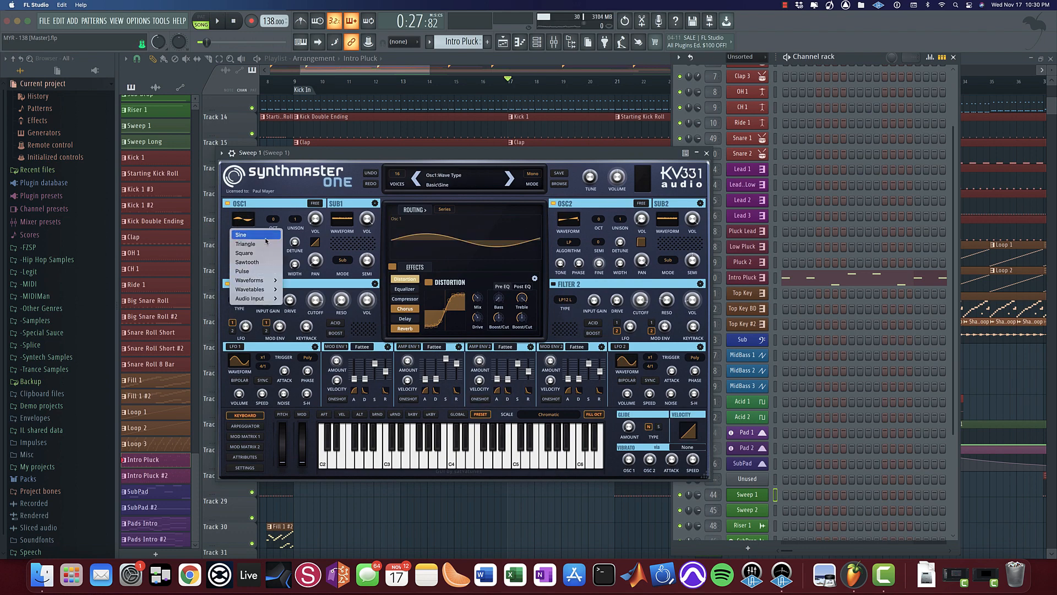
{"action": "left_click", "coordinate": [296, 213]}
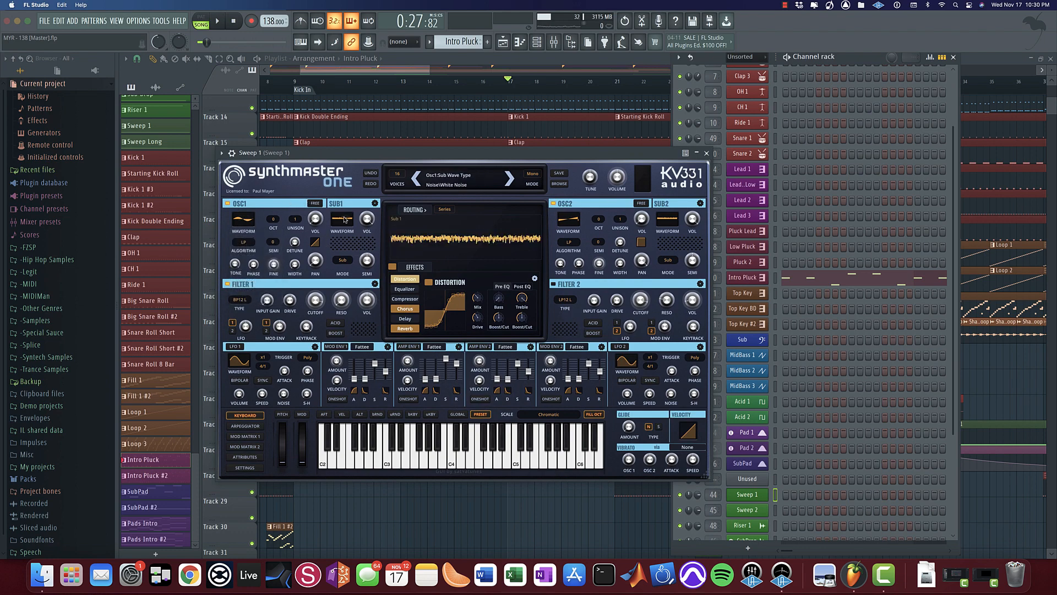
Step: Check the noise waveform options of Sub 1 in Sweep 1 and close the synth
{"action": "left_click", "coordinate": [343, 220]}
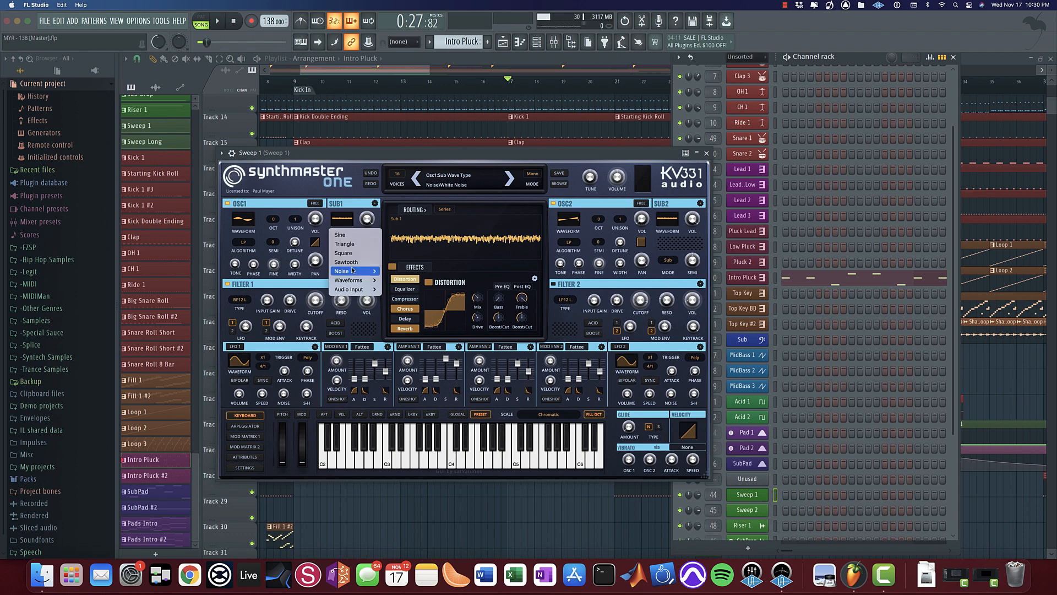
{"action": "mouse_move", "coordinate": [352, 271]}
{"action": "left_click", "coordinate": [400, 270]}
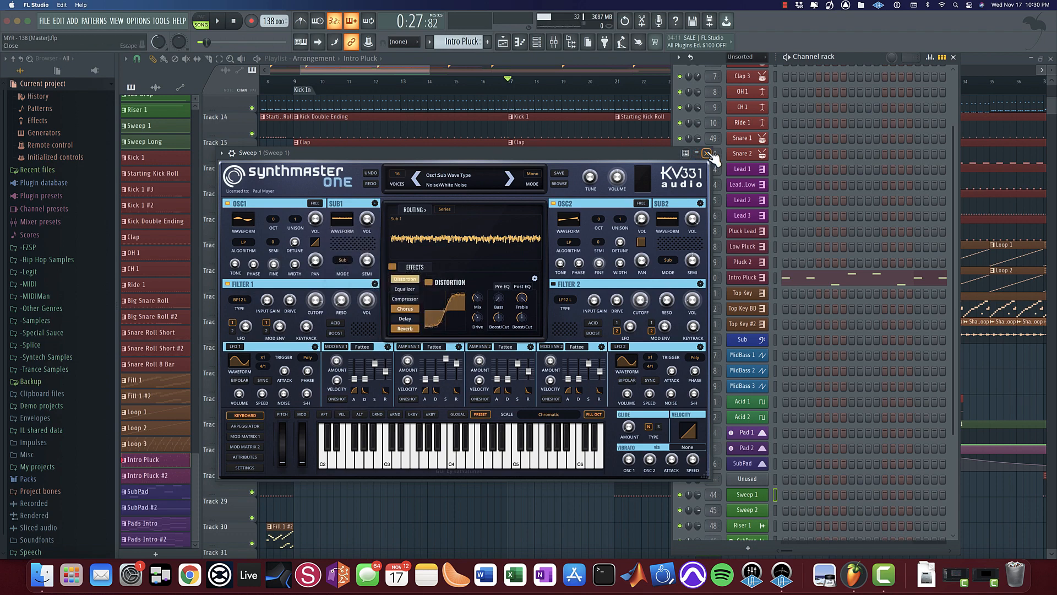
{"action": "left_click", "coordinate": [708, 153]}
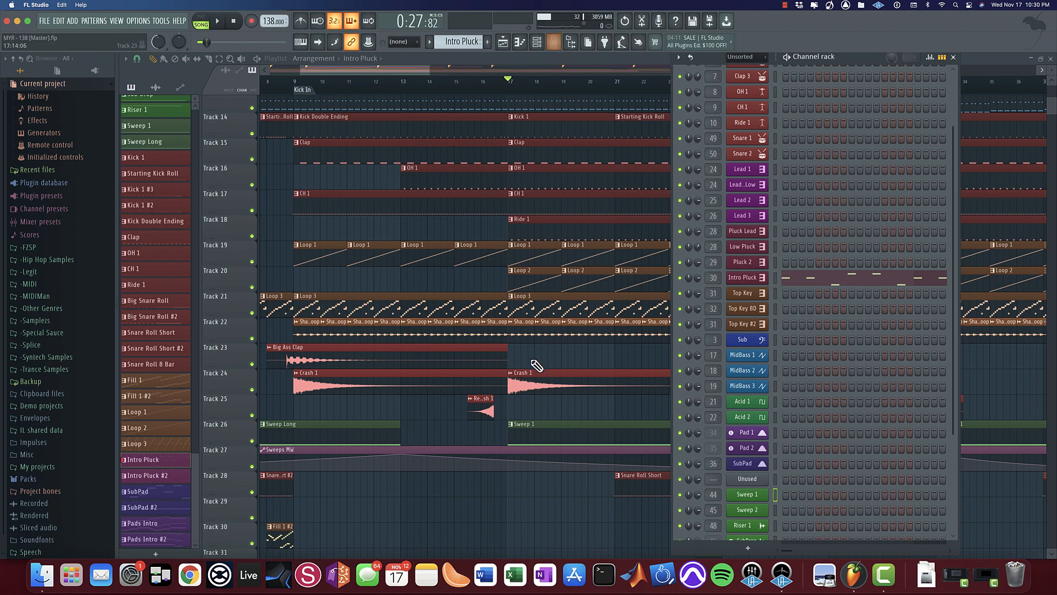
Step: Select the Sweep 1 pattern from its clip on Track 26 and show its synth together with its mixer track
{"action": "left_click", "coordinate": [551, 431]}
{"action": "left_click", "coordinate": [537, 41]}
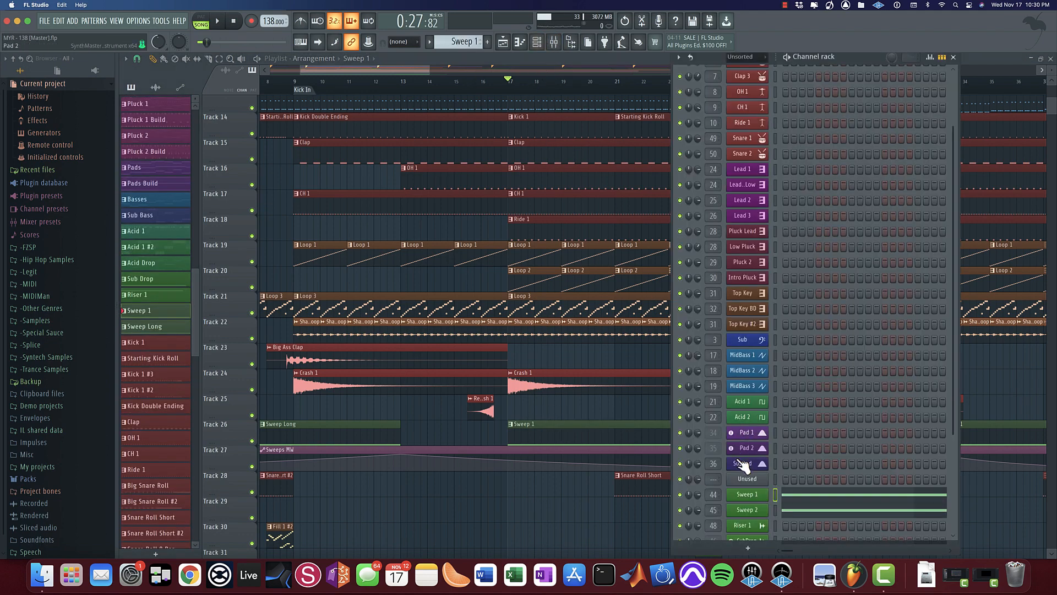
{"action": "left_click", "coordinate": [748, 494]}
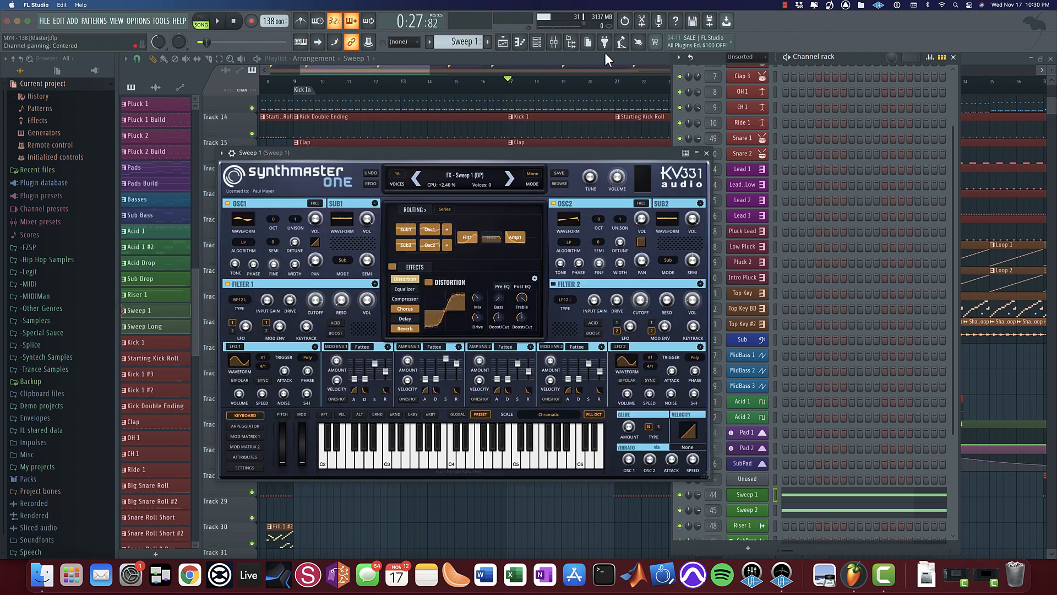
{"action": "left_click", "coordinate": [554, 41]}
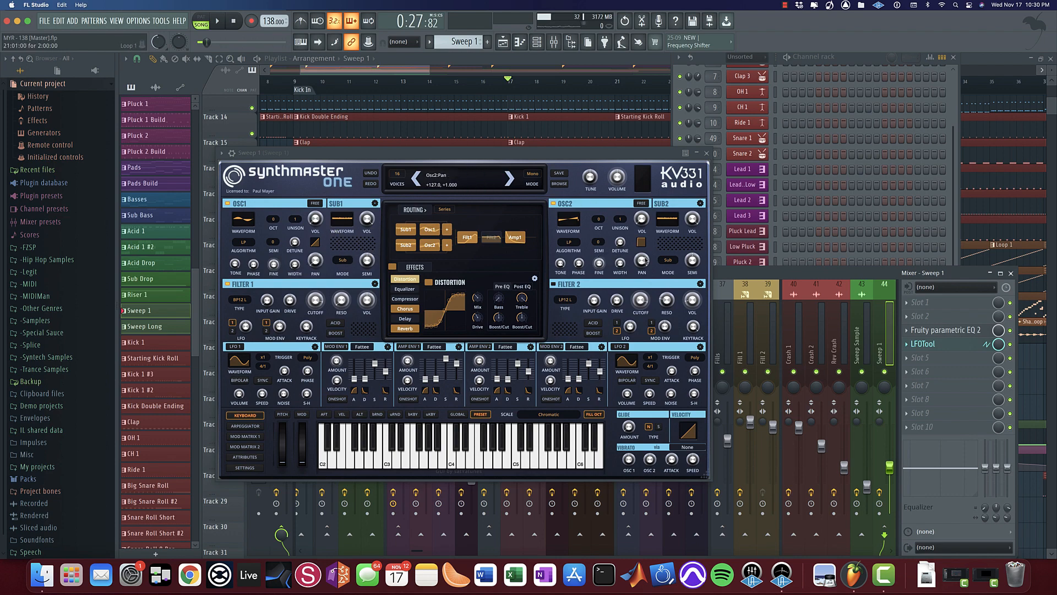
{"action": "left_click_drag", "start_coordinate": [764, 273], "coordinate": [795, 263]}
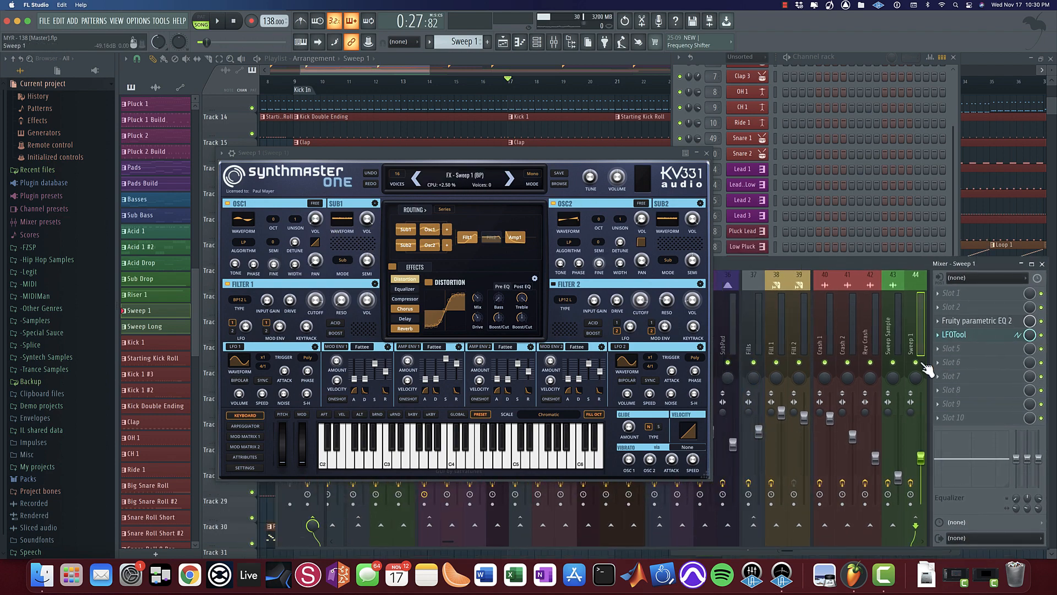
{"action": "scroll", "coordinate": [910, 350], "scroll_direction": "right", "scroll_amount": 4}
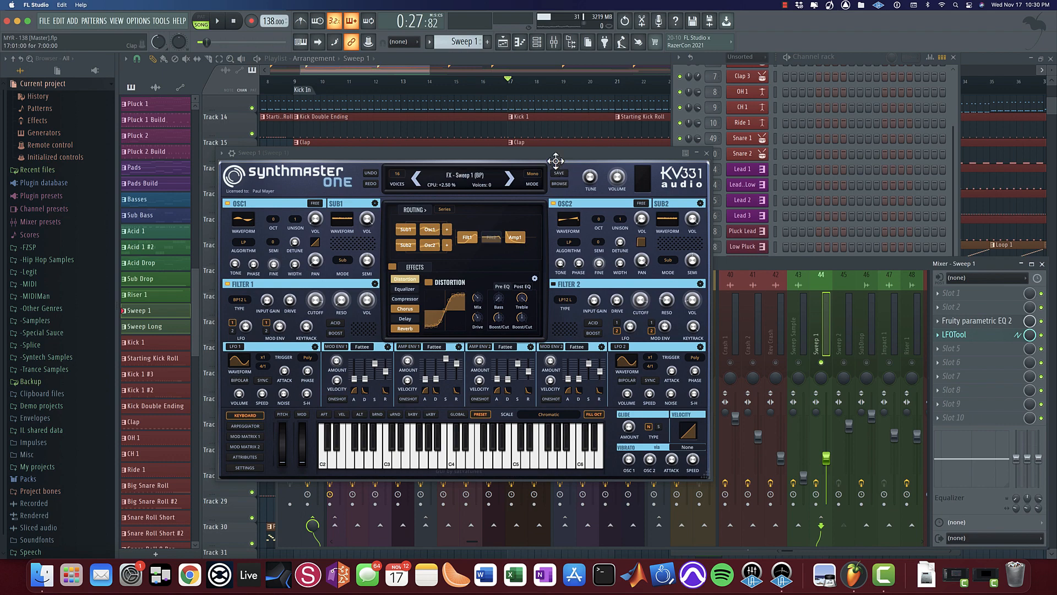
Step: Play the song from bar 17, check the Fruity parametric EQ 2 on Sweep 1 and close the synth window
{"action": "left_click_drag", "start_coordinate": [555, 160], "coordinate": [651, 143]}
{"action": "key", "text": "space"}
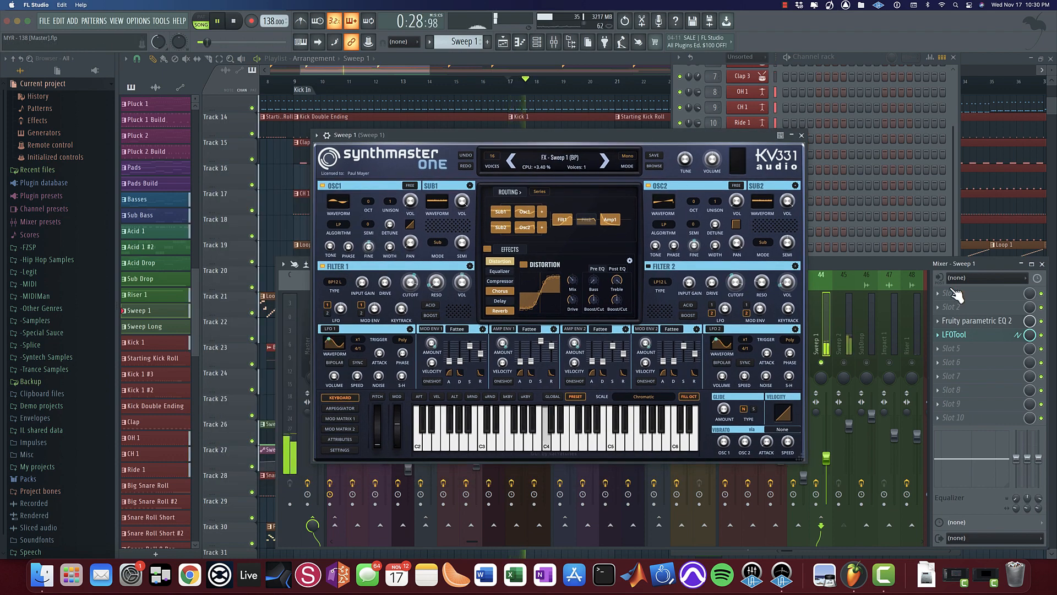
{"action": "left_click", "coordinate": [957, 323]}
{"action": "left_click", "coordinate": [958, 323]}
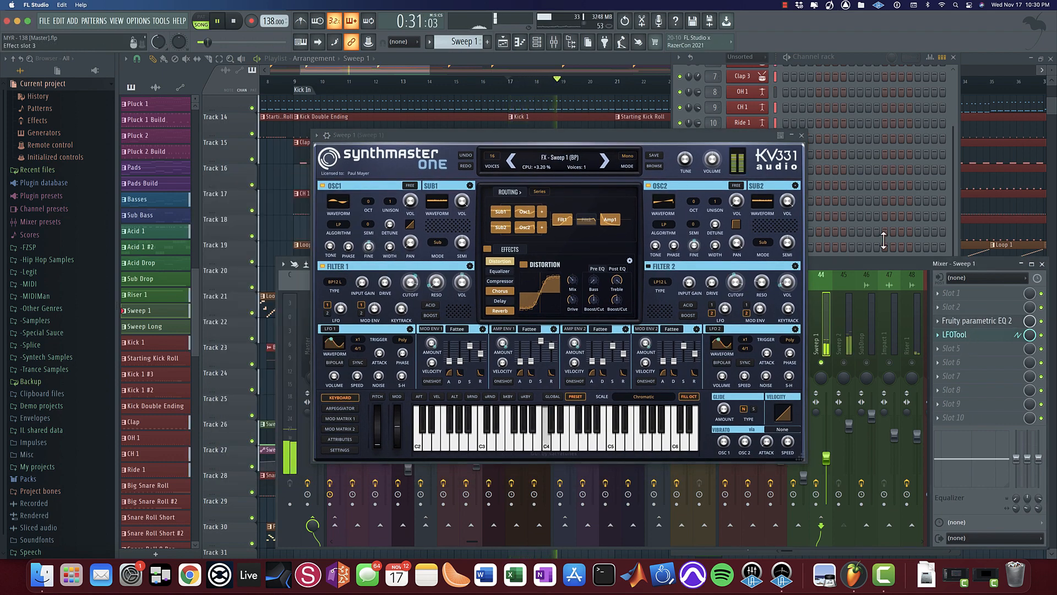
{"action": "left_click", "coordinate": [801, 135]}
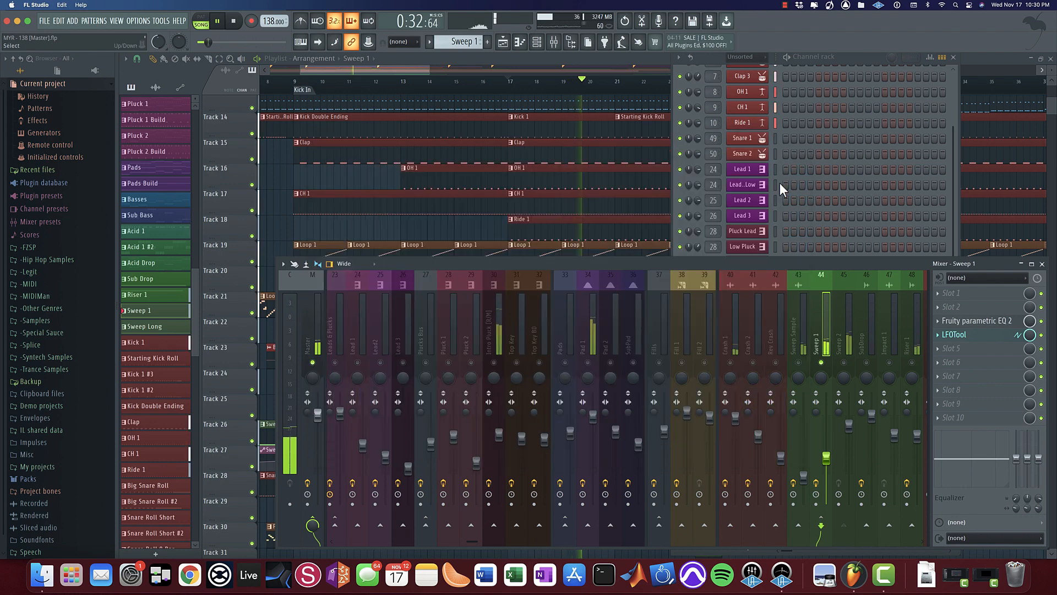
Step: Open the LFOTool on the Sweep 1 mixer track during playback and reposition the mixer over the playlist
{"action": "left_click", "coordinate": [961, 335]}
{"action": "scroll", "coordinate": [606, 165], "scroll_direction": "down", "scroll_amount": 4}
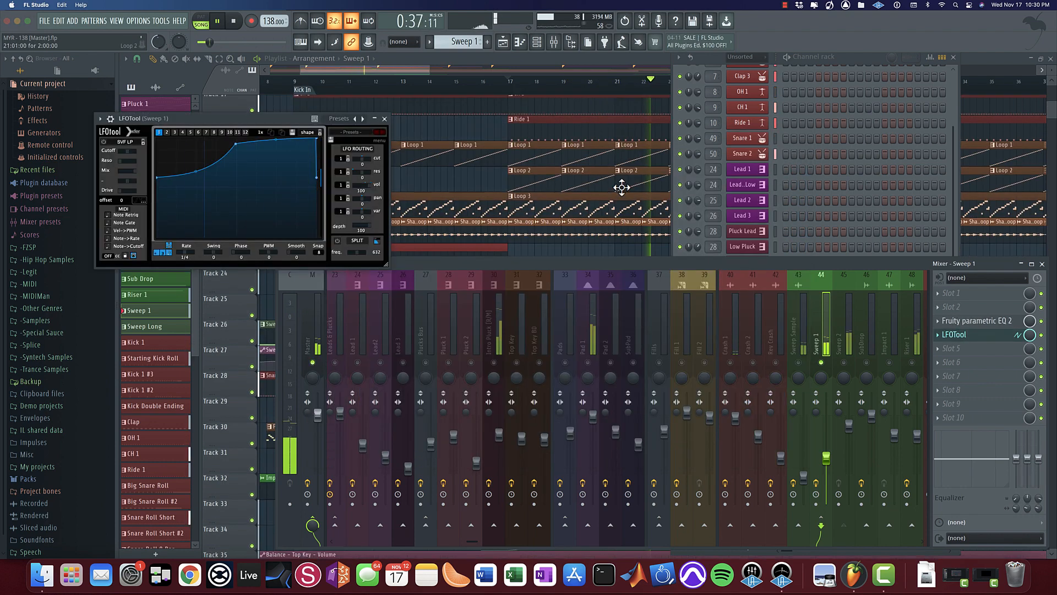
{"action": "left_click_drag", "start_coordinate": [643, 264], "coordinate": [571, 242]}
Step: Review the loop, crash and sweep tracks in the playlist during playback, stop the song and close the LFOTool
{"action": "scroll", "coordinate": [578, 199], "scroll_direction": "down", "scroll_amount": 4}
{"action": "scroll", "coordinate": [452, 181], "scroll_direction": "up", "scroll_amount": 3}
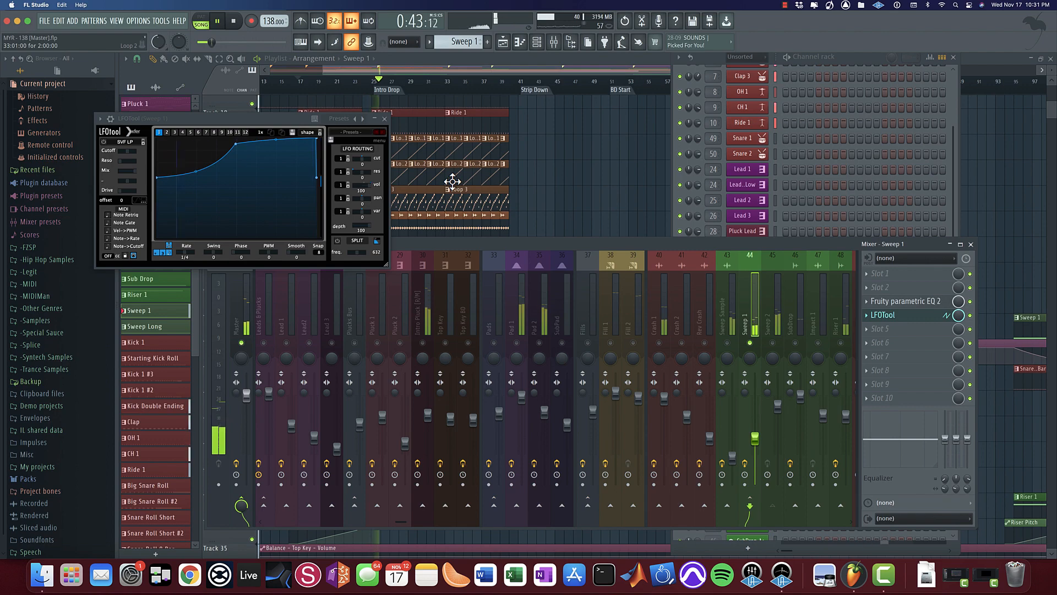
{"action": "scroll", "coordinate": [452, 181], "scroll_direction": "up", "scroll_amount": 3}
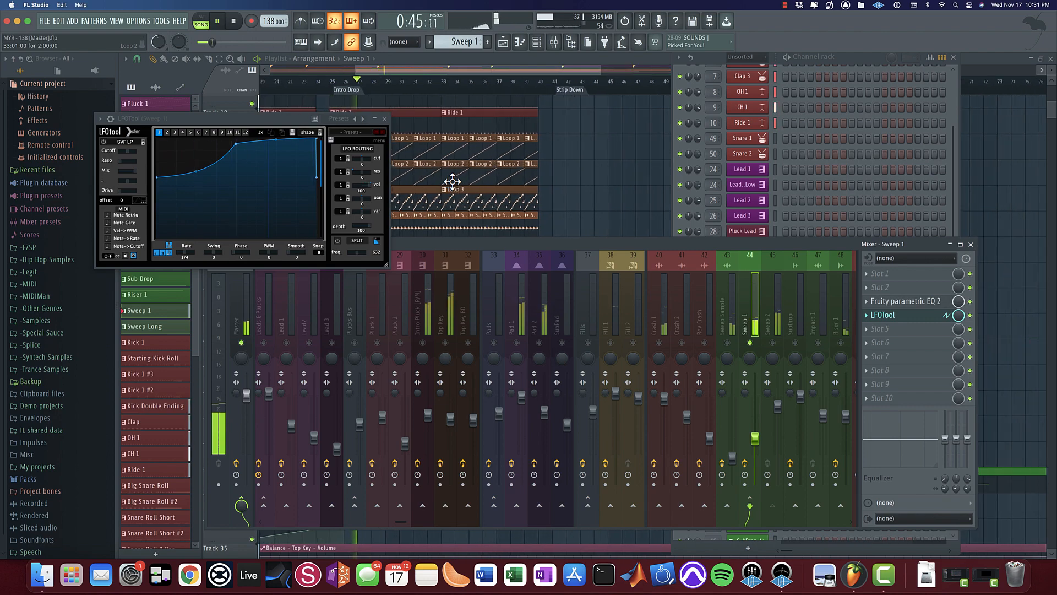
{"action": "left_click_drag", "start_coordinate": [465, 184], "coordinate": [748, 191]}
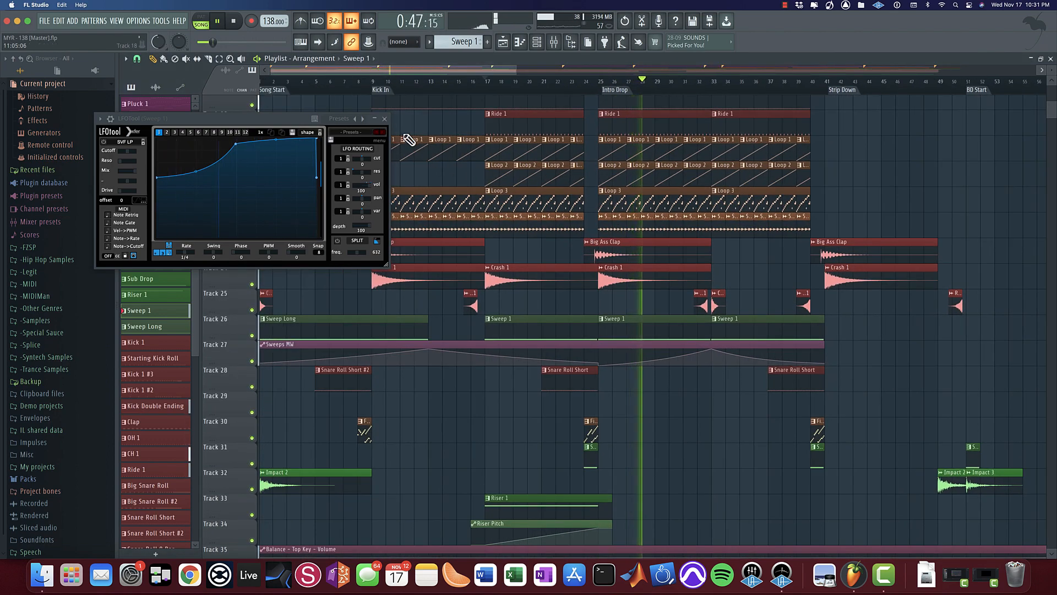
{"action": "key", "text": "space"}
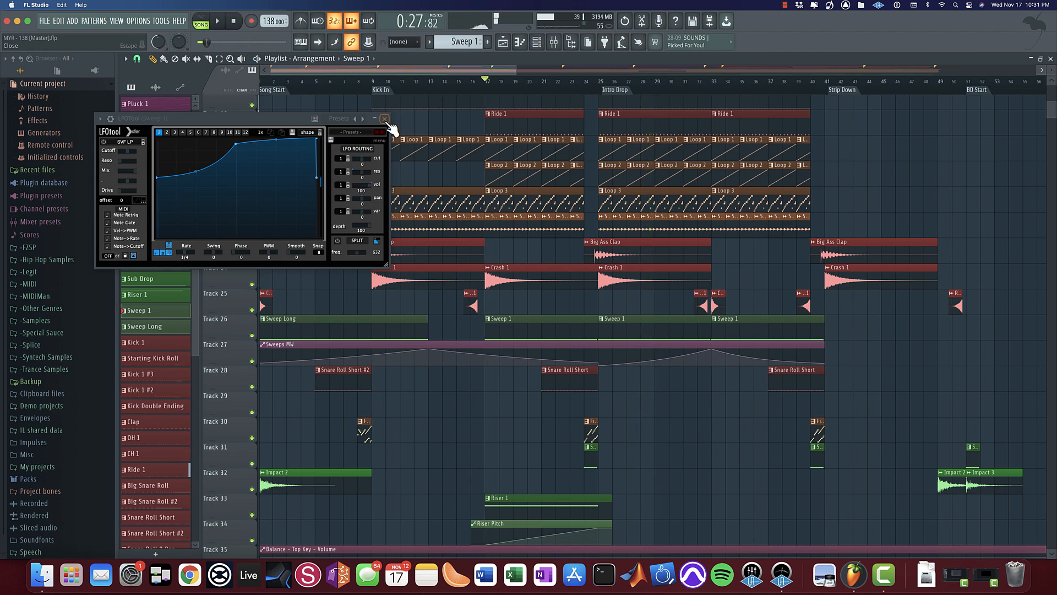
{"action": "left_click", "coordinate": [385, 119]}
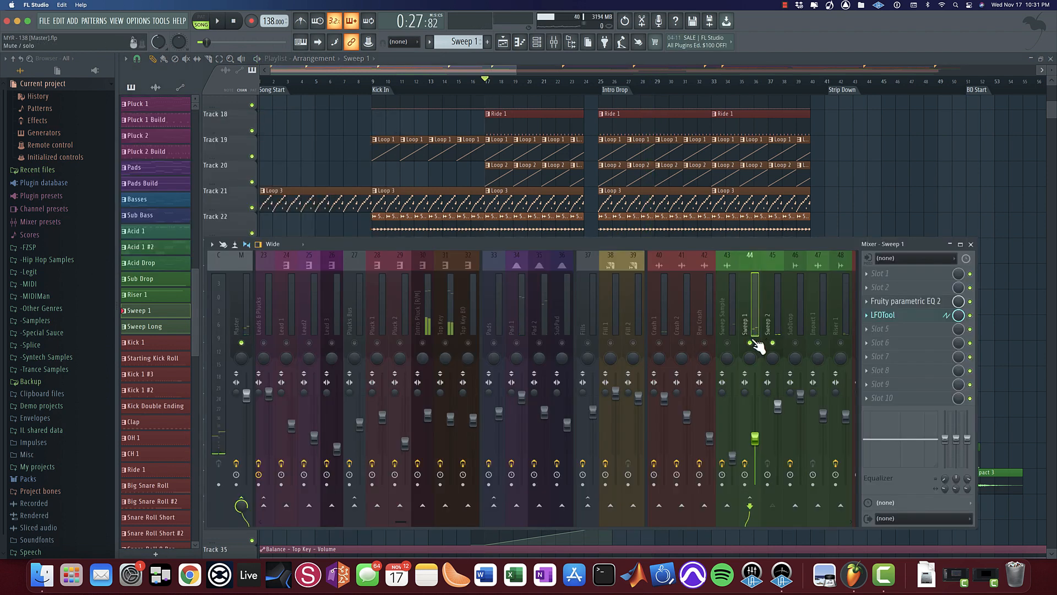
Step: Open the Sweep 2 synth from the channel rack, inspect its filters and effects, and close it
{"action": "left_click", "coordinate": [537, 42]}
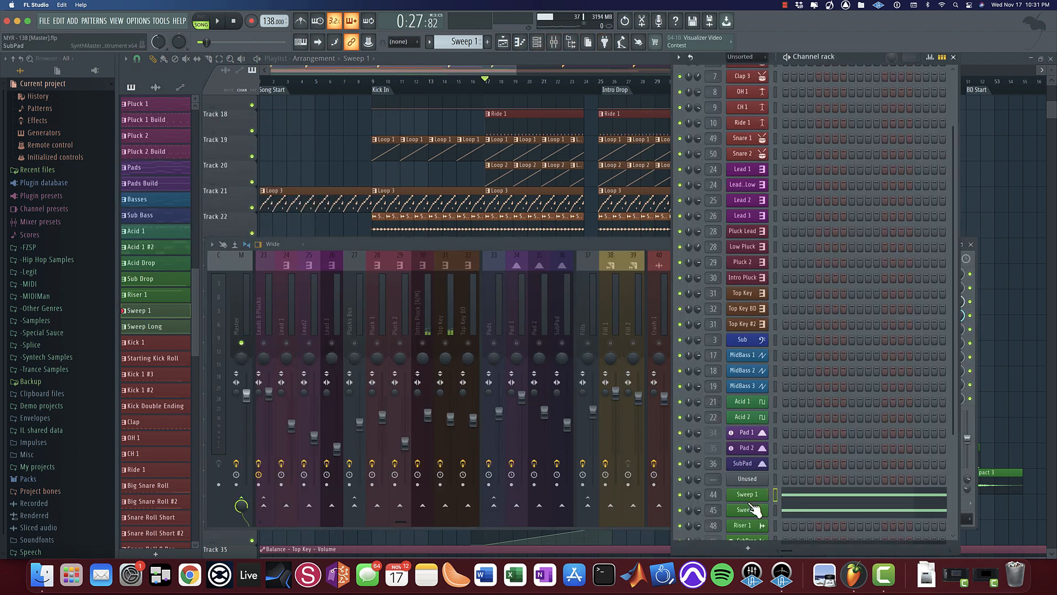
{"action": "left_click", "coordinate": [757, 513]}
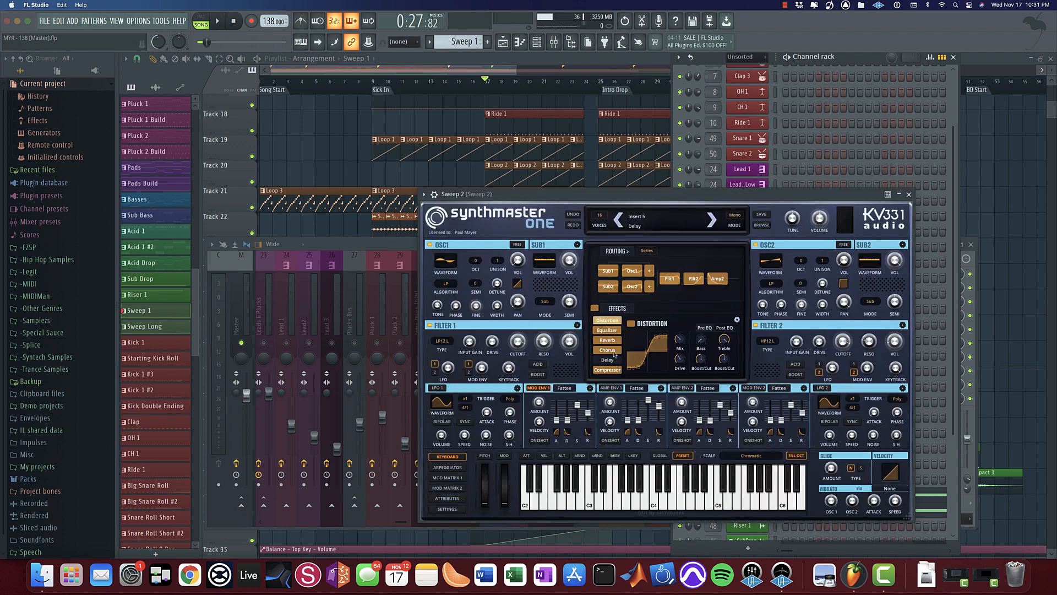
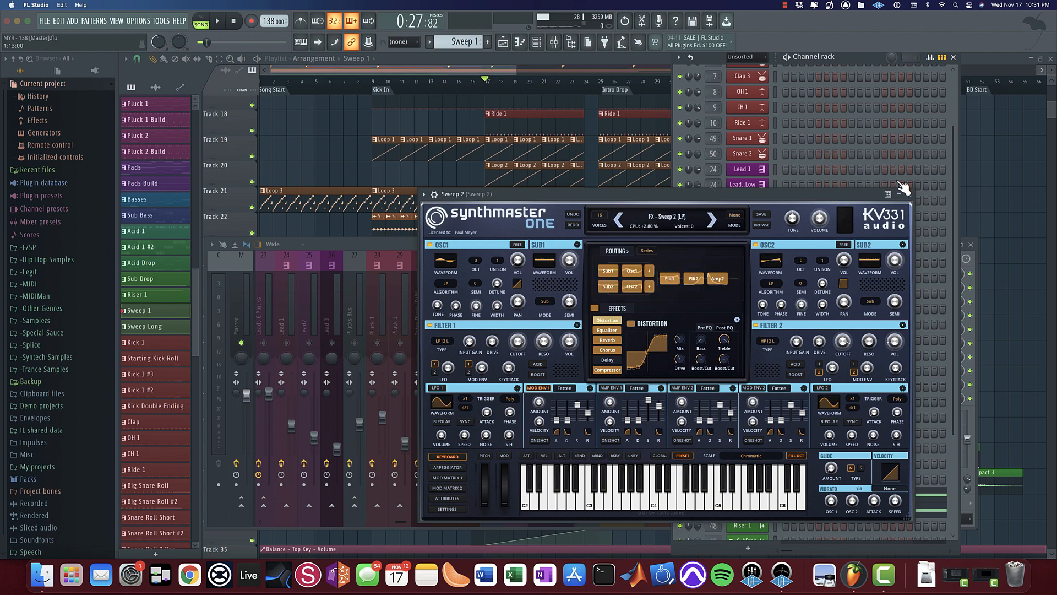
{"action": "left_click", "coordinate": [909, 194]}
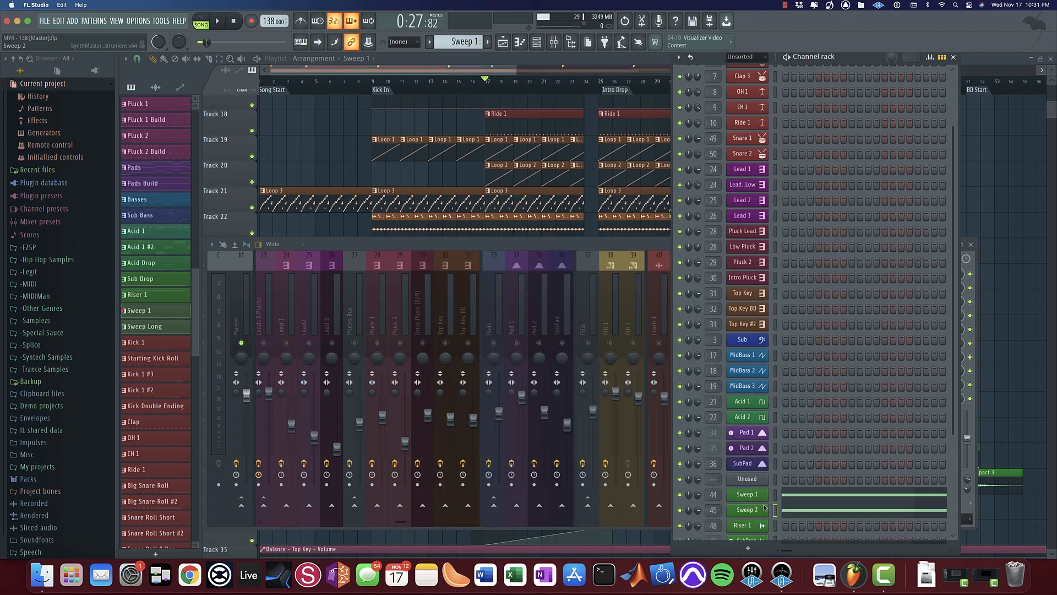
Step: Reopen the Sweep 2 synth, check Mod Matrix 1 and close the window again
{"action": "left_click", "coordinate": [764, 507]}
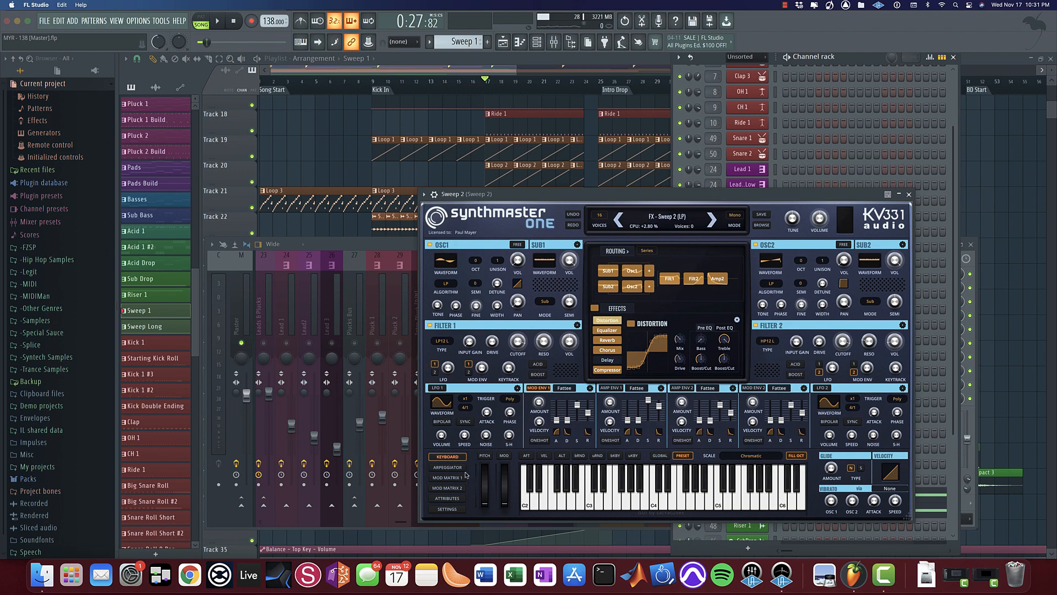
{"action": "left_click", "coordinate": [450, 477]}
{"action": "left_click", "coordinate": [909, 194]}
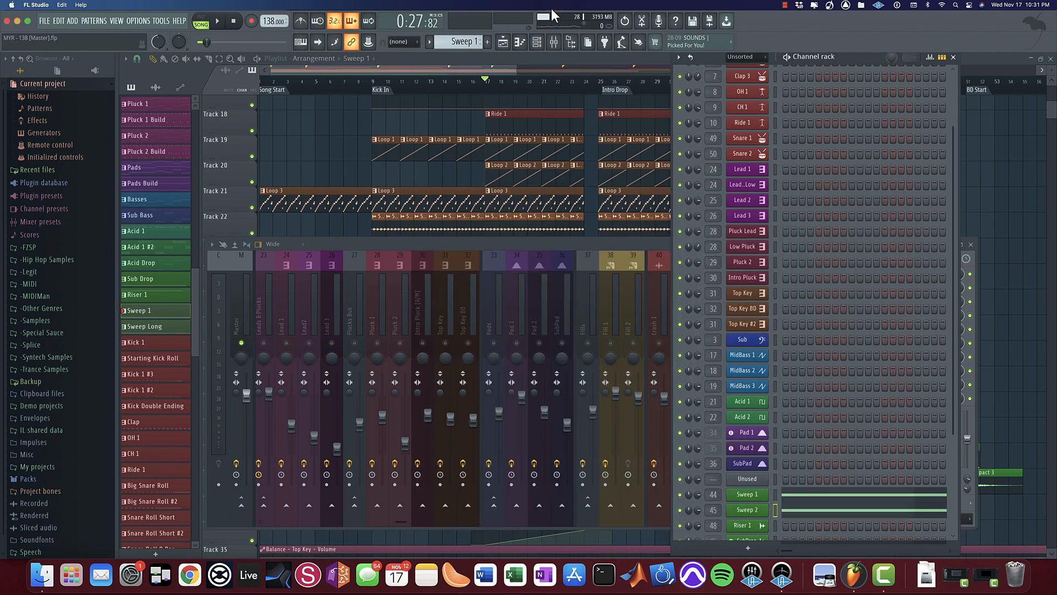
Step: Enable the Sweep 1 mixer track beside the soloed Sweep 2, move the mixer higher, mute the Sweep 1 channel and play the song
{"action": "left_click", "coordinate": [554, 44]}
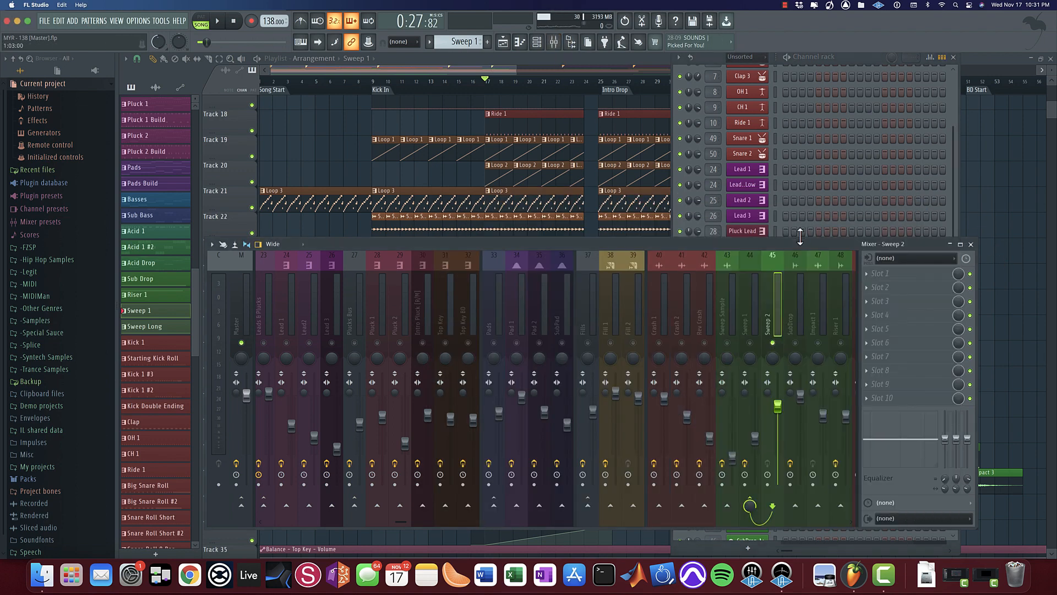
{"action": "left_click", "coordinate": [749, 342]}
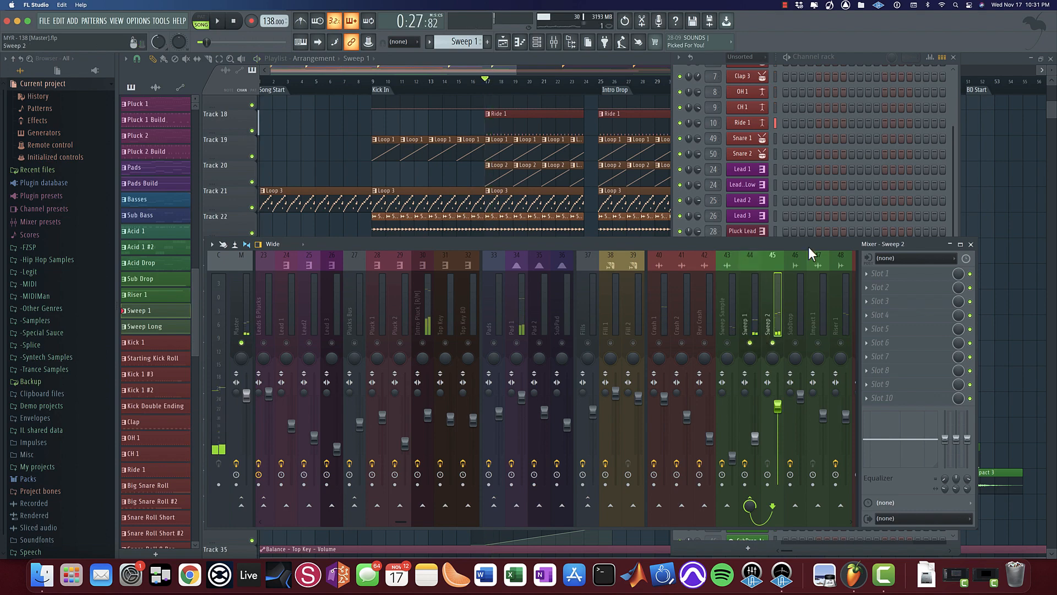
{"action": "left_click_drag", "start_coordinate": [808, 247], "coordinate": [730, 97]}
{"action": "left_click", "coordinate": [687, 498]}
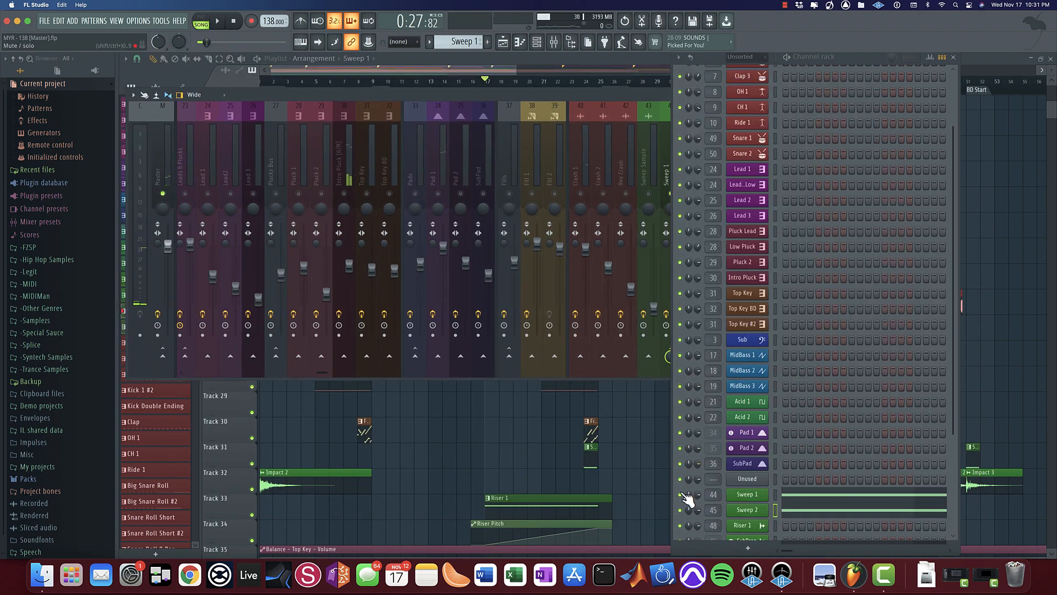
{"action": "left_click", "coordinate": [667, 166]}
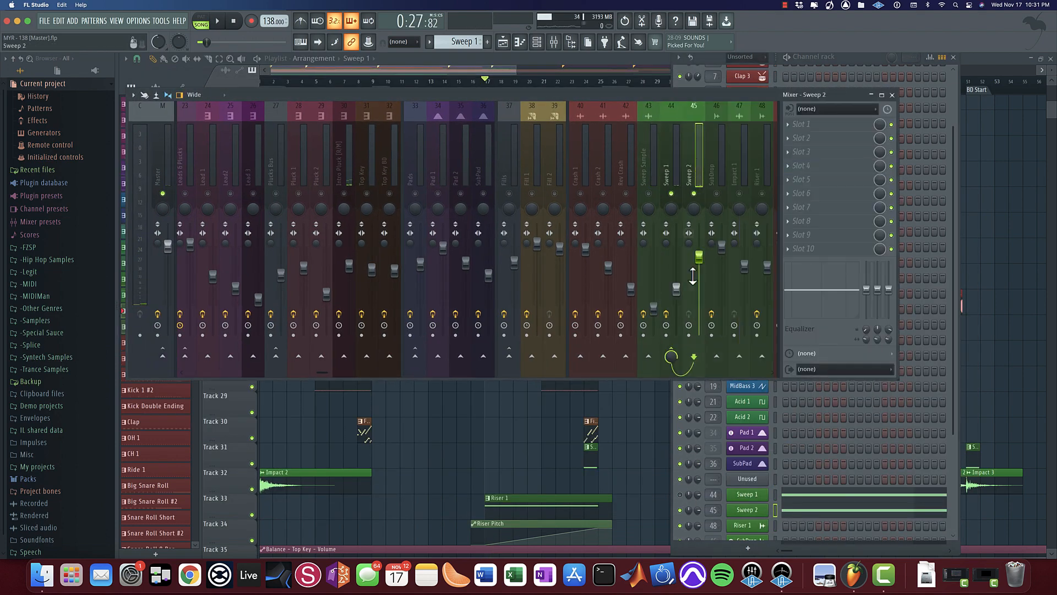
{"action": "key", "text": "space"}
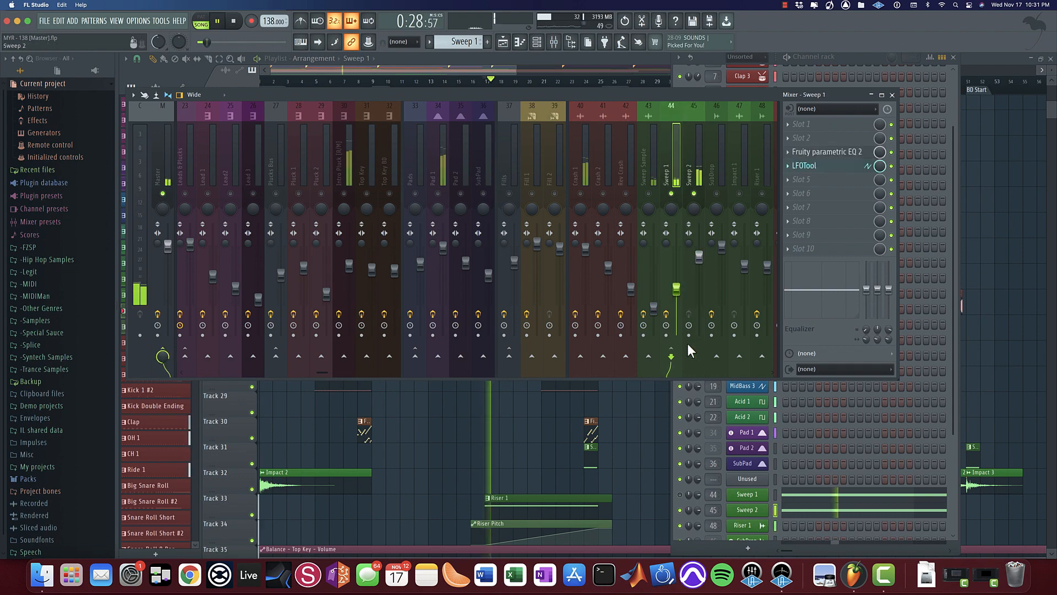
Step: Review the percussion loop, crash, sweep and automation tracks in the playlist while the song plays
{"action": "left_click", "coordinate": [489, 449]}
{"action": "scroll", "coordinate": [530, 444], "scroll_direction": "down", "scroll_amount": 1}
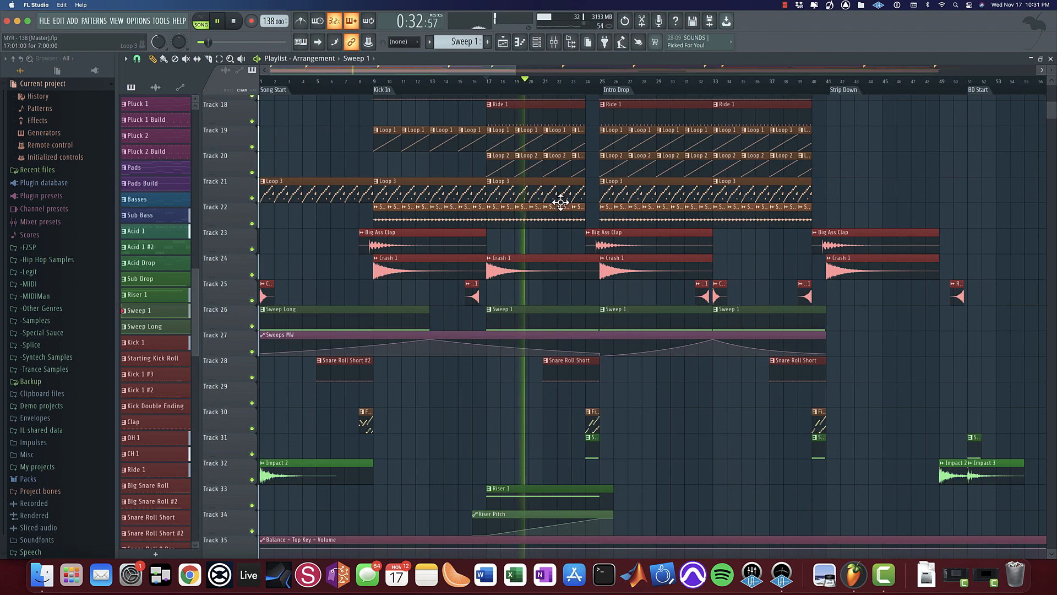
{"action": "scroll", "coordinate": [560, 203], "scroll_direction": "down", "scroll_amount": 4}
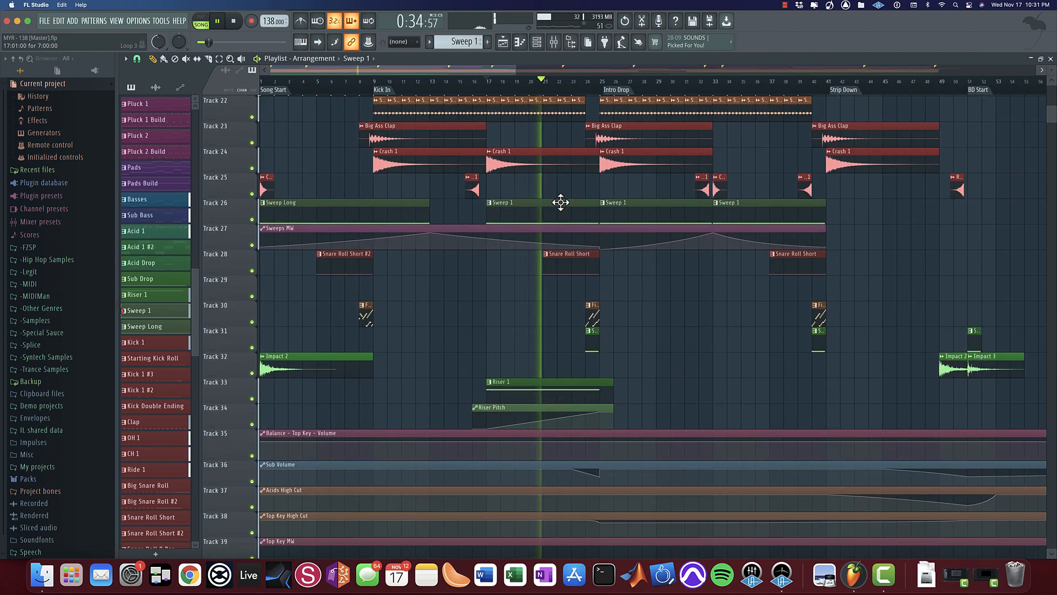
{"action": "scroll", "coordinate": [560, 202], "scroll_direction": "up", "scroll_amount": 7}
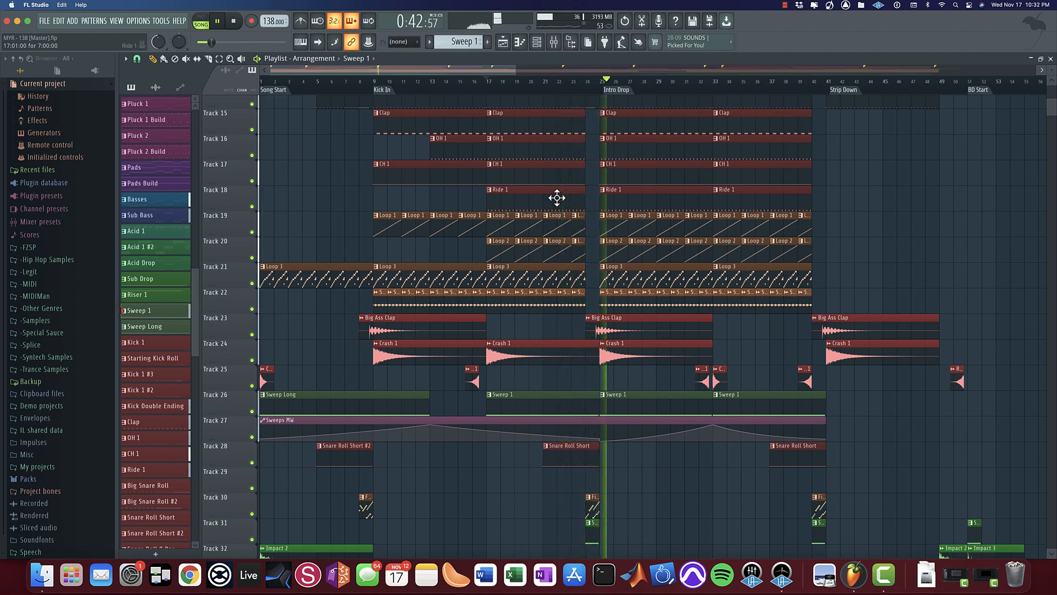
Step: Enable the Sweep Sample mixer track alongside the soloed sweeps and play the song from the start
{"action": "left_click", "coordinate": [561, 43]}
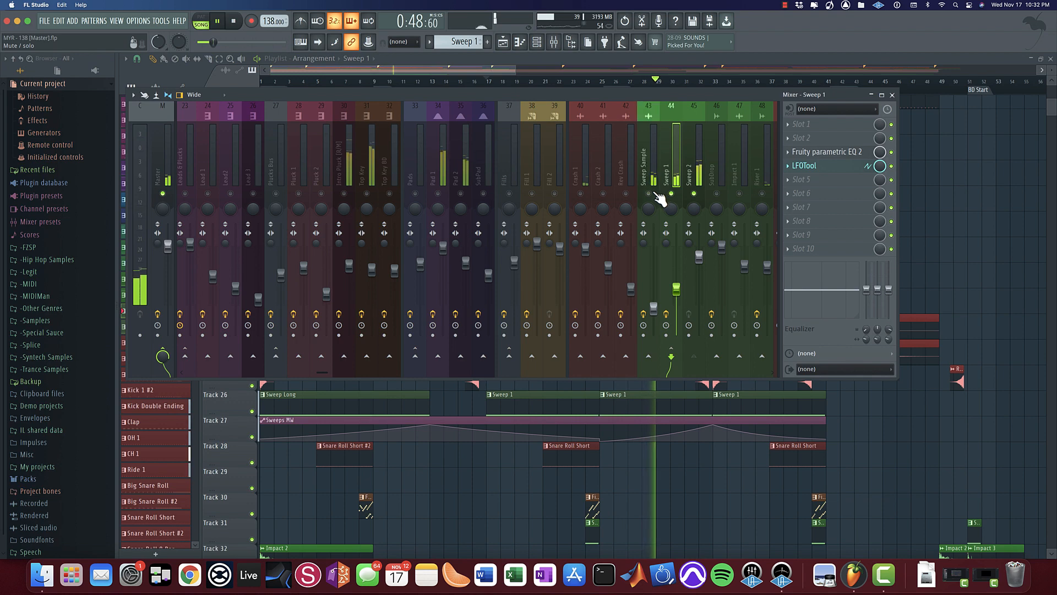
{"action": "key", "text": "space"}
{"action": "left_click", "coordinate": [590, 81]}
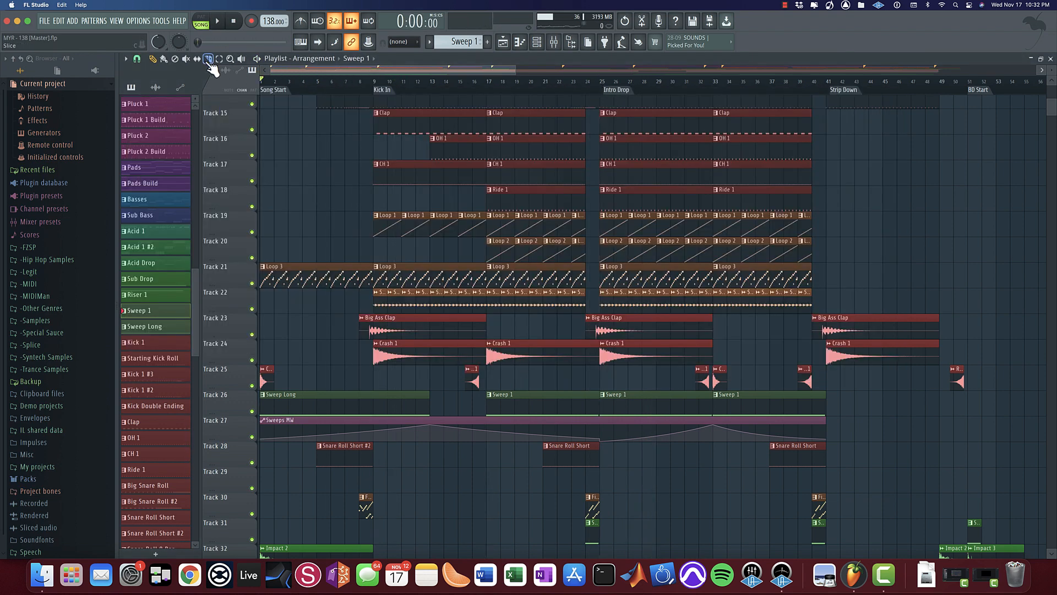
{"action": "key", "text": "space"}
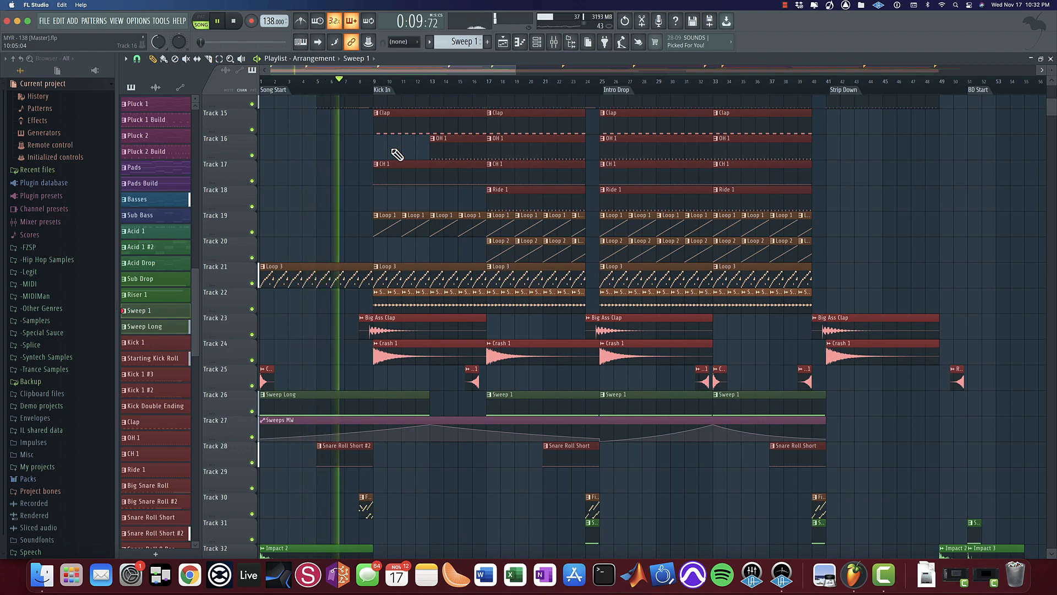
Step: Stop the song, unsolo the sweep tracks in the mixer and show the playlist around the Intro Drop marker
{"action": "left_click", "coordinate": [554, 43]}
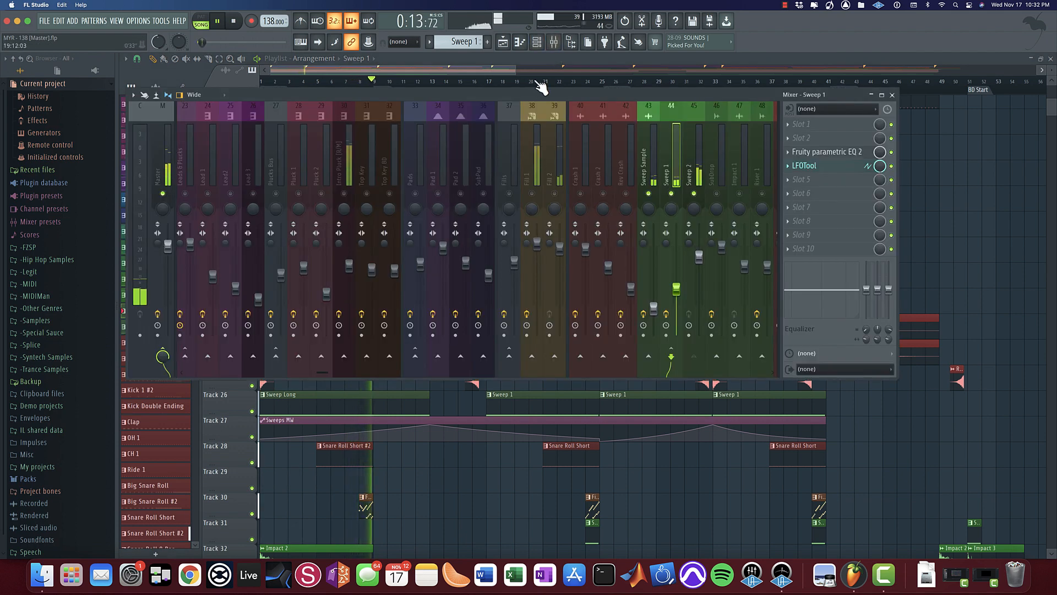
{"action": "key", "text": "space"}
{"action": "right_click", "coordinate": [694, 193]}
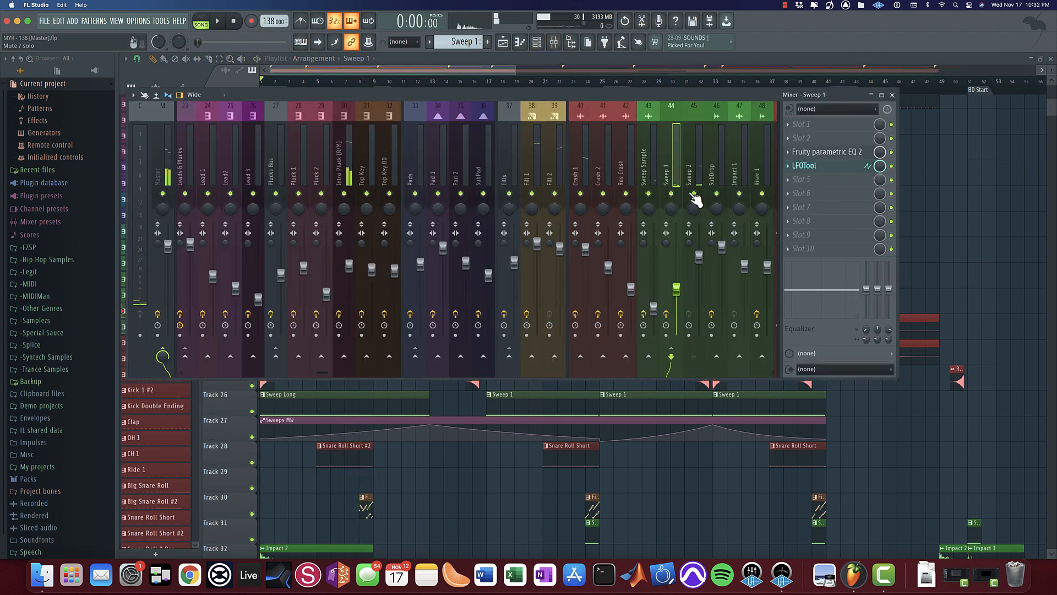
{"action": "left_click_drag", "start_coordinate": [522, 447], "coordinate": [587, 404]}
{"action": "scroll", "coordinate": [590, 407], "scroll_direction": "up", "scroll_amount": 3}
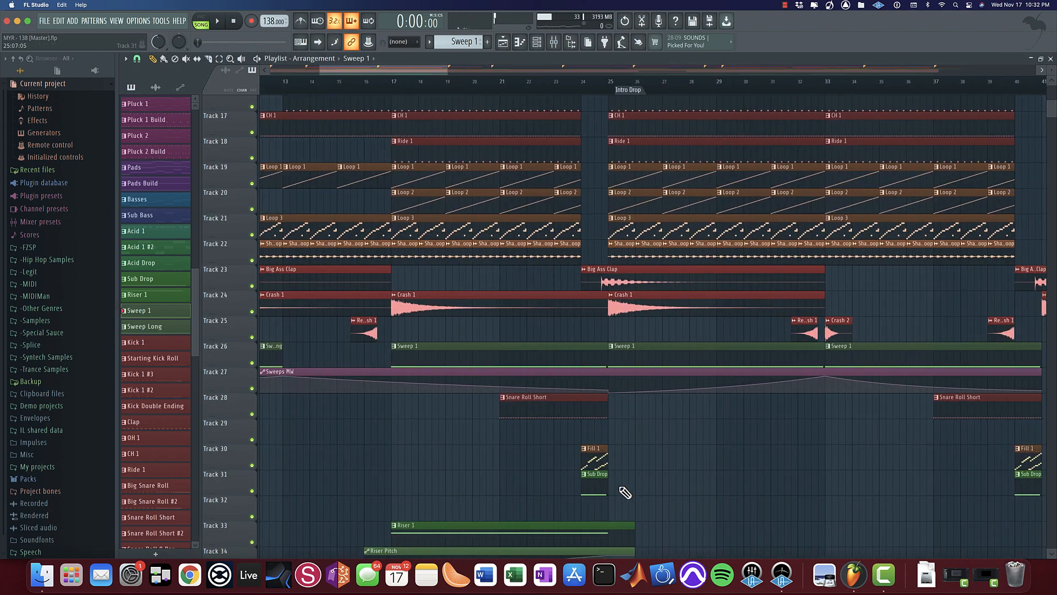
Step: Open the SubDrop synth from the channel rack, inspect its envelopes and Mod Matrix 1, and close it
{"action": "left_click", "coordinate": [555, 42]}
{"action": "left_click", "coordinate": [539, 42]}
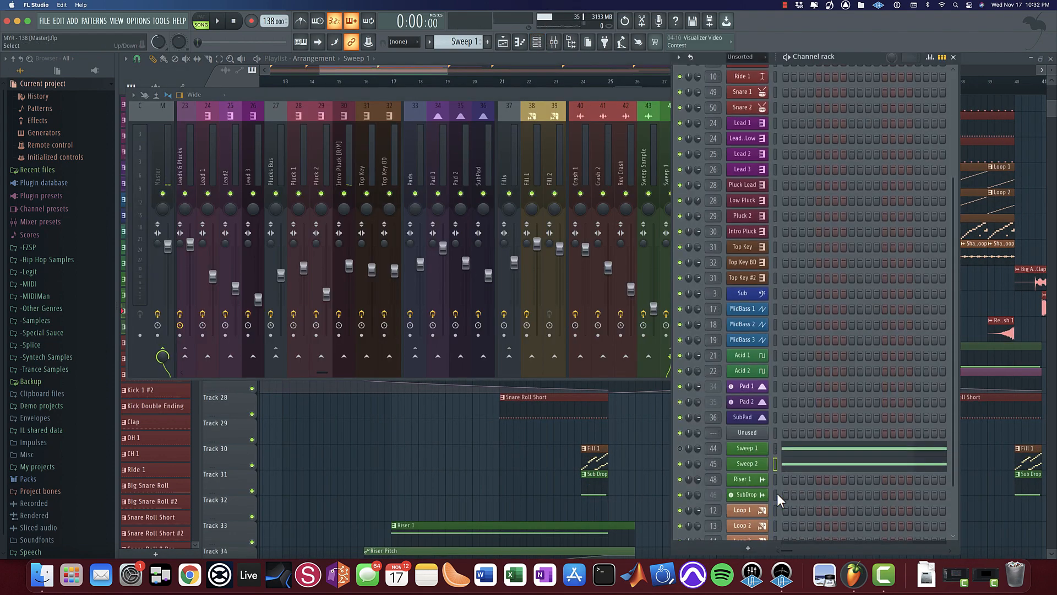
{"action": "scroll", "coordinate": [779, 498], "scroll_direction": "down", "scroll_amount": 1}
{"action": "left_click", "coordinate": [761, 490]}
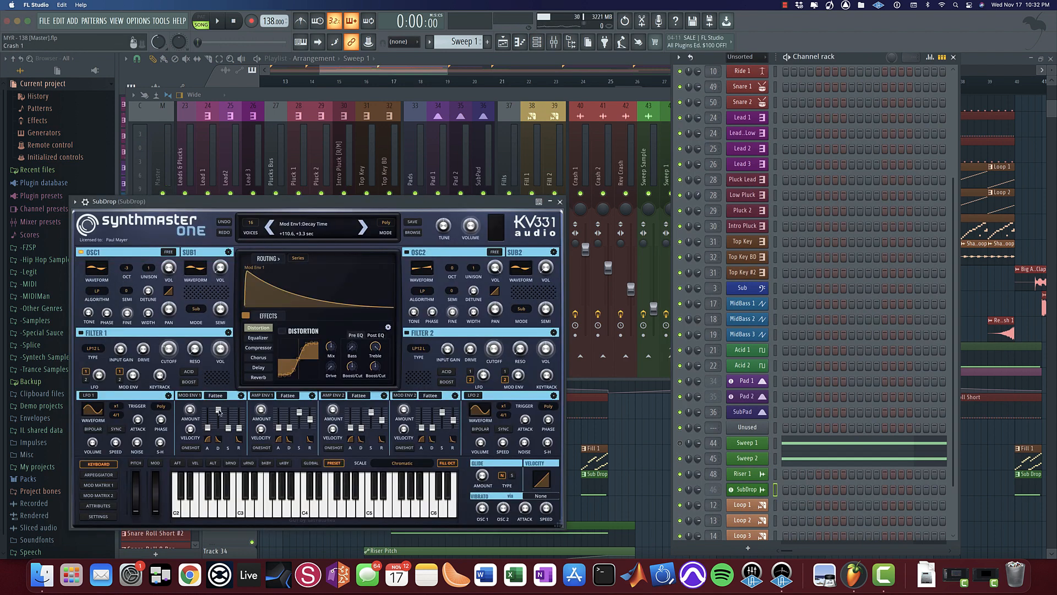
{"action": "left_click", "coordinate": [110, 485]}
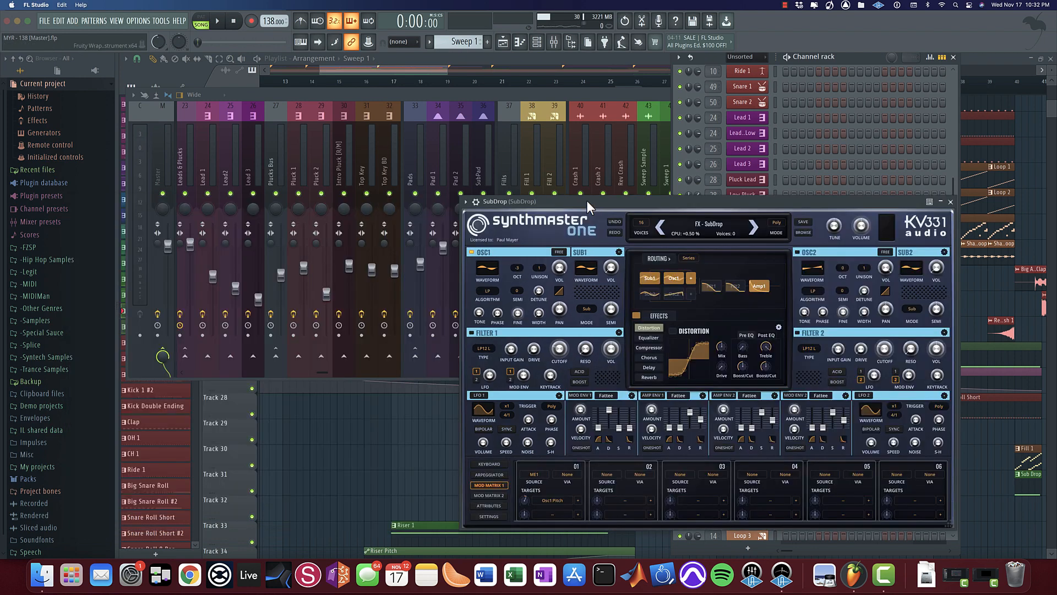
{"action": "left_click", "coordinate": [950, 202]}
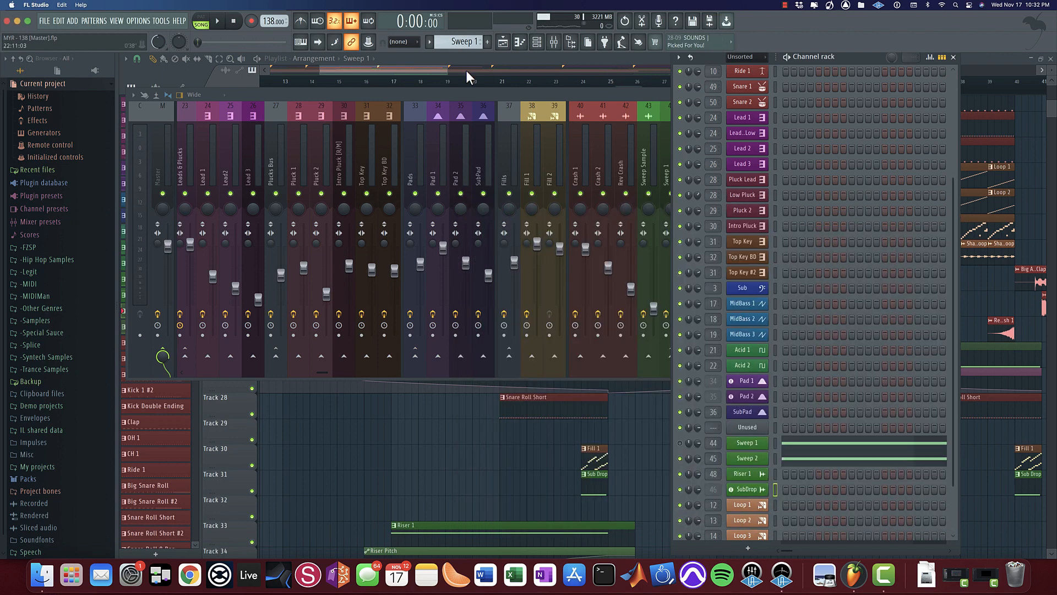
Step: Open the Sub Drop clip before the Intro Drop in the piano roll, inspect its note and return to the playlist
{"action": "left_click_drag", "start_coordinate": [457, 72], "coordinate": [493, 77]}
{"action": "scroll", "coordinate": [383, 306], "scroll_direction": "up", "scroll_amount": 3}
{"action": "double_click", "coordinate": [406, 478]}
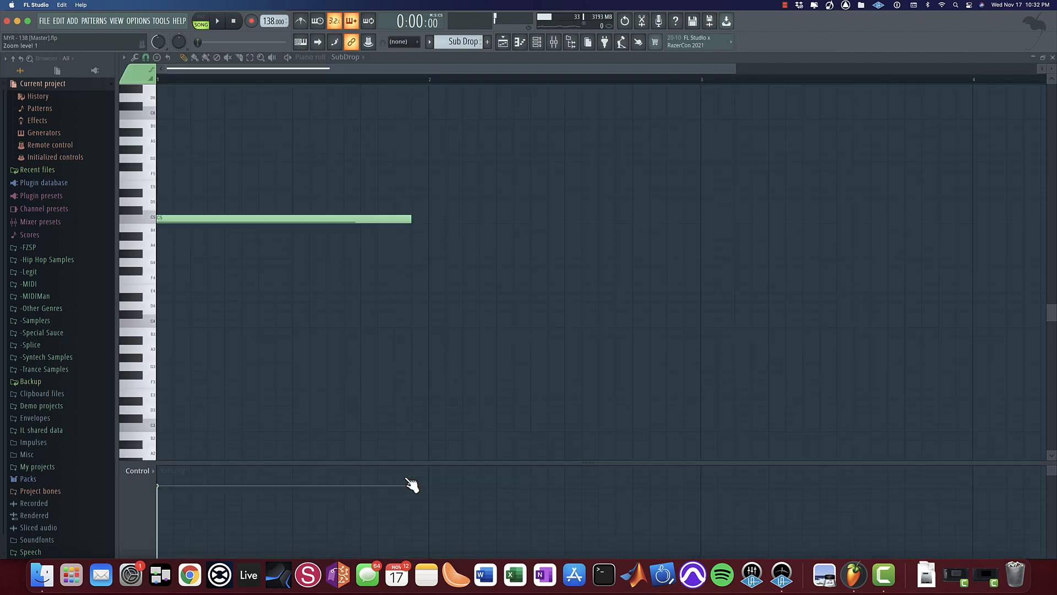
{"action": "scroll", "coordinate": [581, 371], "scroll_direction": "down", "scroll_amount": 1}
{"action": "scroll", "coordinate": [648, 291], "scroll_direction": "up", "scroll_amount": 2}
{"action": "left_click", "coordinate": [511, 43]}
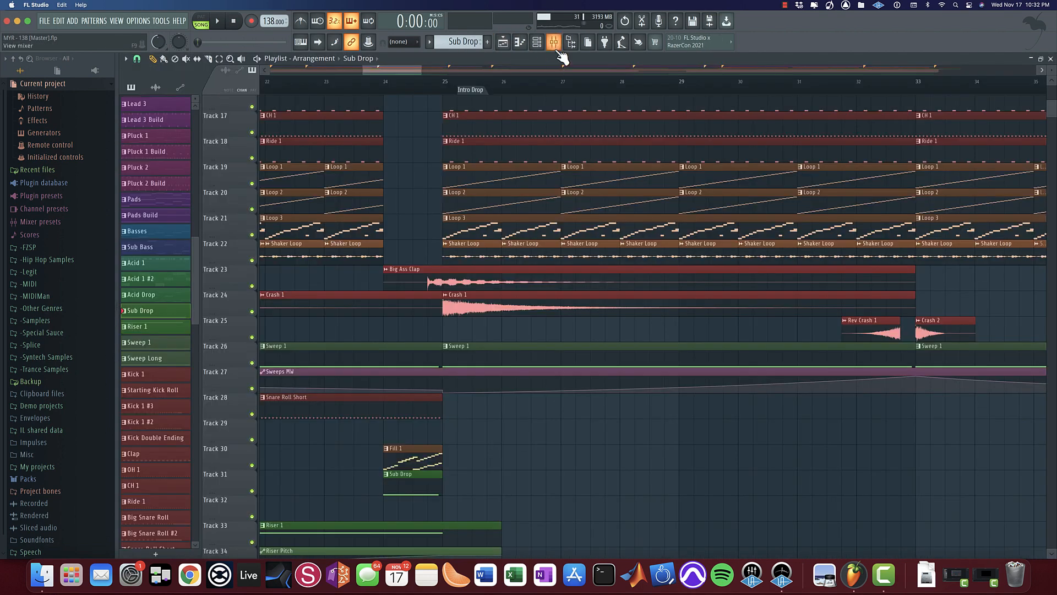
Step: Solo the SubDrop mixer track, play the song from just before bar 24 and stop it
{"action": "left_click", "coordinate": [553, 42]}
{"action": "right_click", "coordinate": [723, 193]}
{"action": "key", "text": "space"}
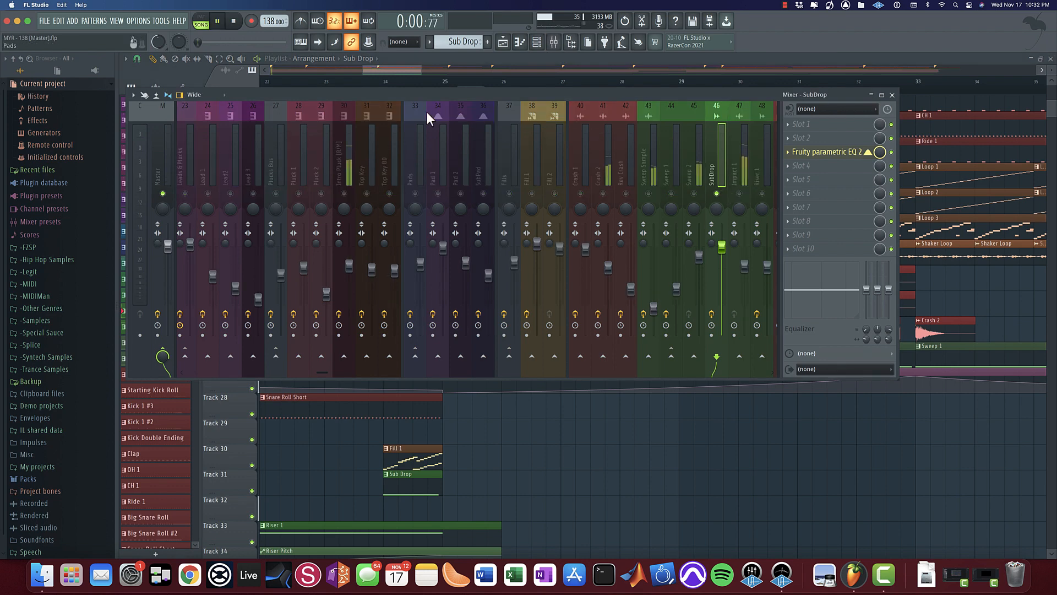
{"action": "left_click", "coordinate": [356, 84]}
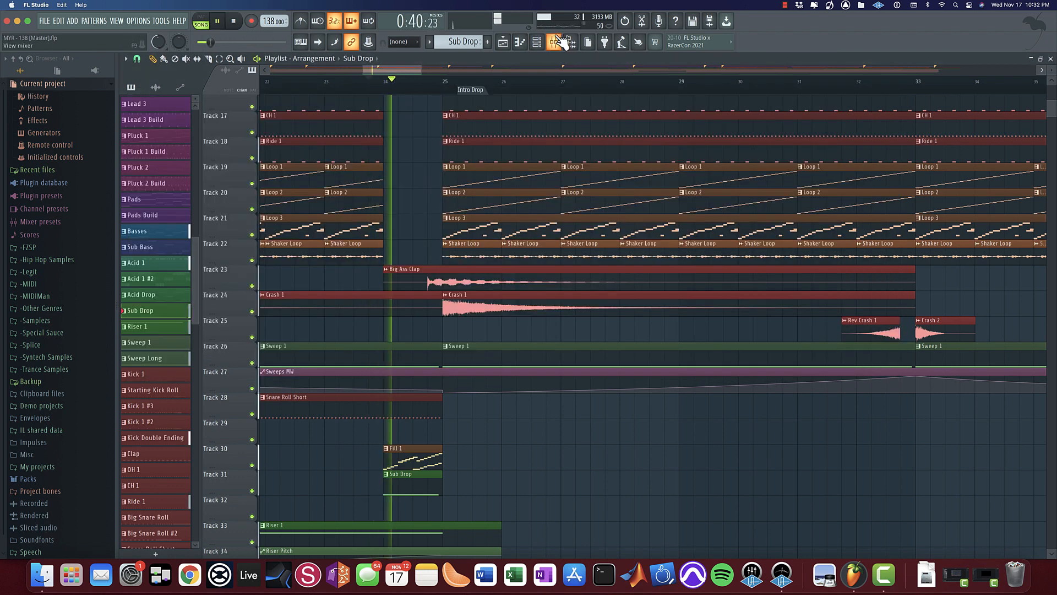
{"action": "left_click", "coordinate": [554, 41]}
{"action": "key", "text": "space"}
Step: Enable the Fills, Fill 1 and Fill 2 mixer tracks alongside SubDrop, then play and stop the passage
{"action": "scroll", "coordinate": [632, 206], "scroll_direction": "up", "scroll_amount": 2}
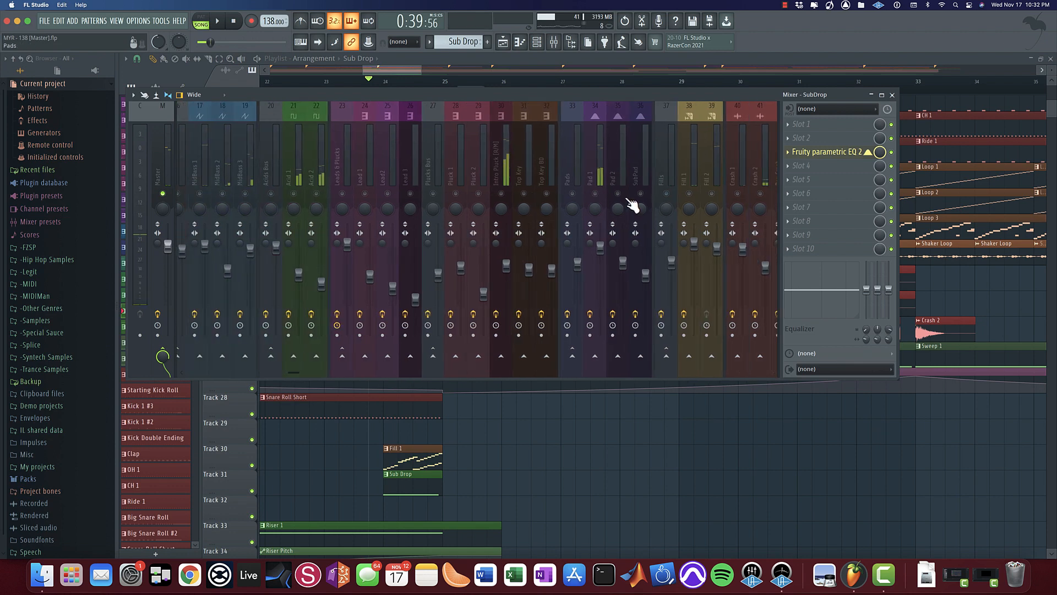
{"action": "scroll", "coordinate": [632, 205], "scroll_direction": "down", "scroll_amount": 1}
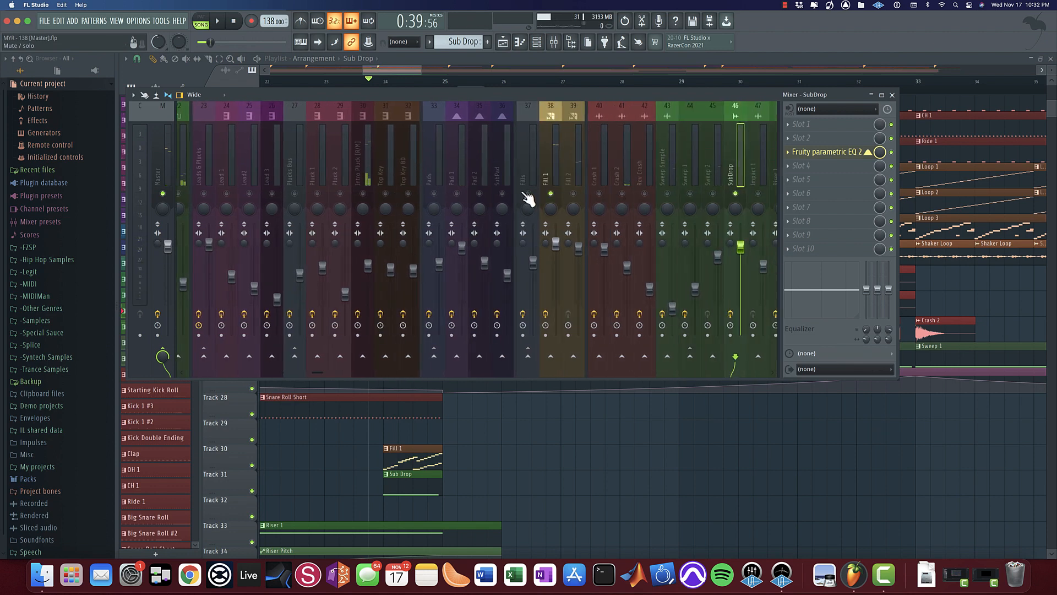
{"action": "key", "text": "space"}
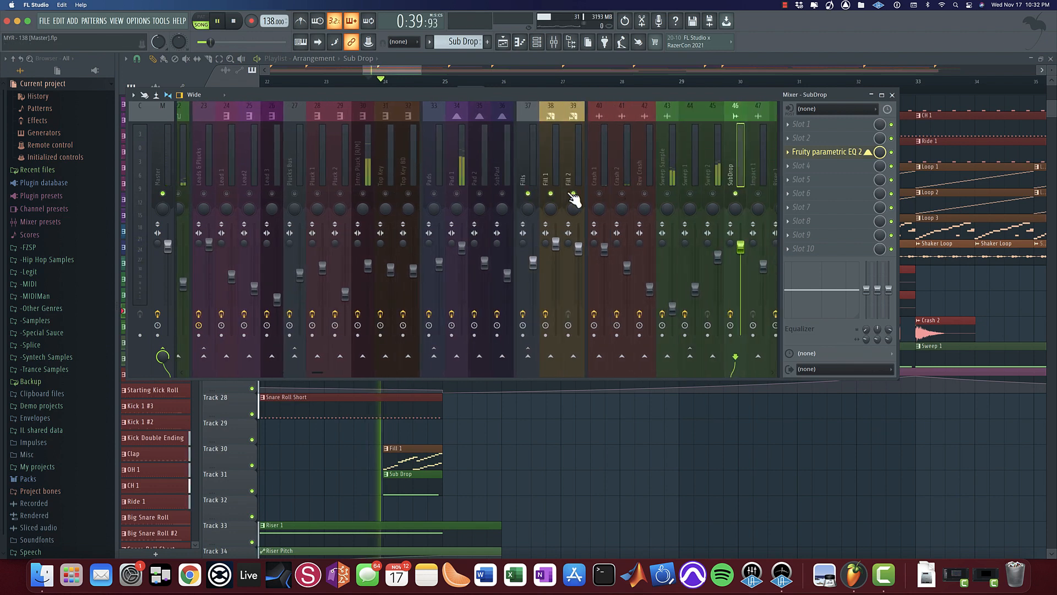
{"action": "key", "text": "space"}
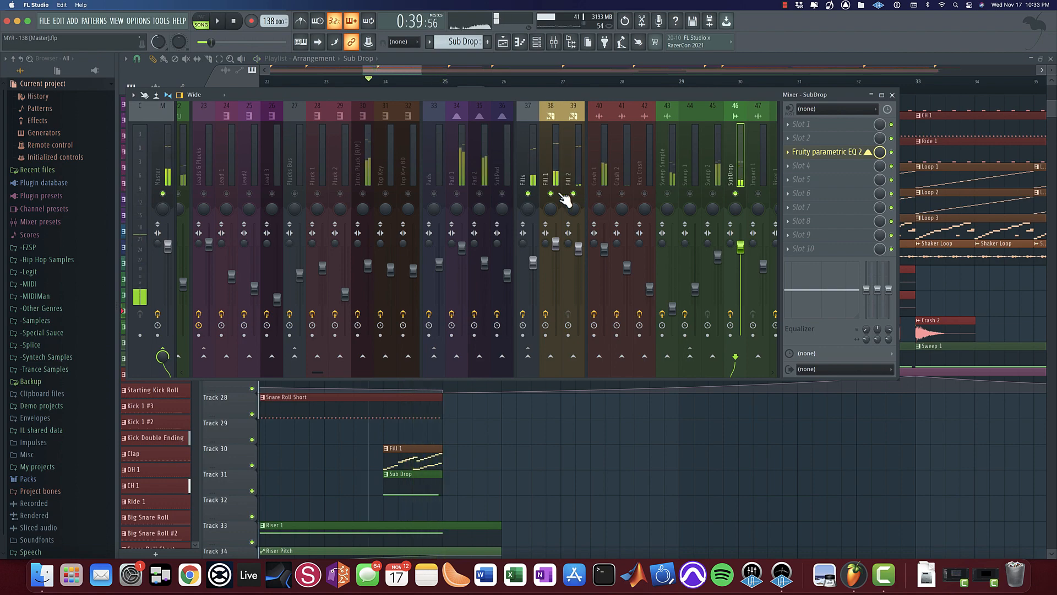
Step: Unsolo the mixer tracks, select the Top Key track and move the mixer lower over the playlist
{"action": "left_click", "coordinate": [392, 132]}
{"action": "left_click", "coordinate": [431, 138]}
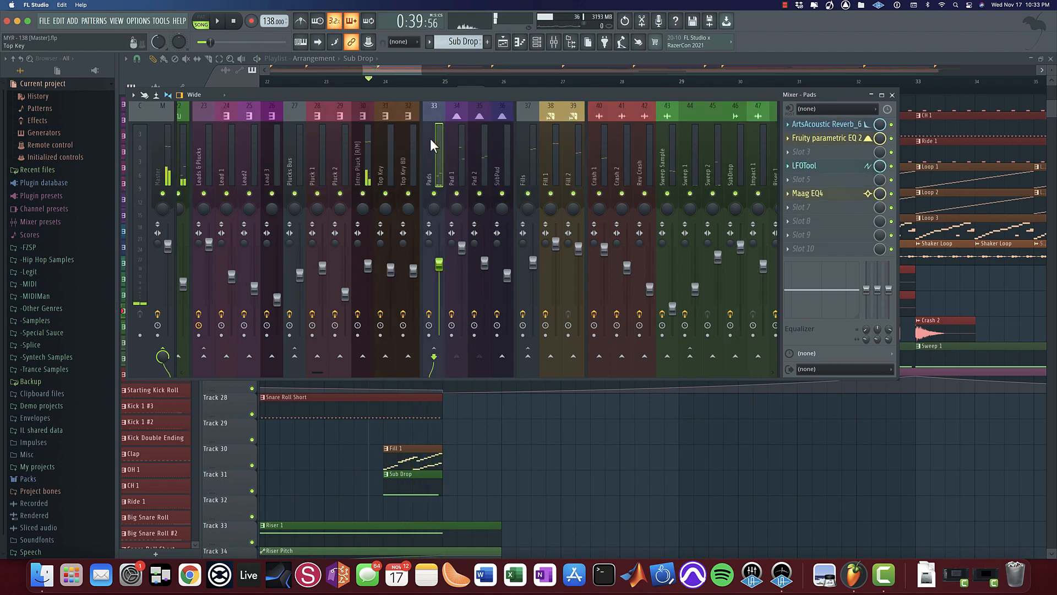
{"action": "left_click", "coordinate": [391, 126]}
{"action": "left_click_drag", "start_coordinate": [367, 95], "coordinate": [465, 247]}
{"action": "left_click_drag", "start_coordinate": [602, 196], "coordinate": [820, 231]}
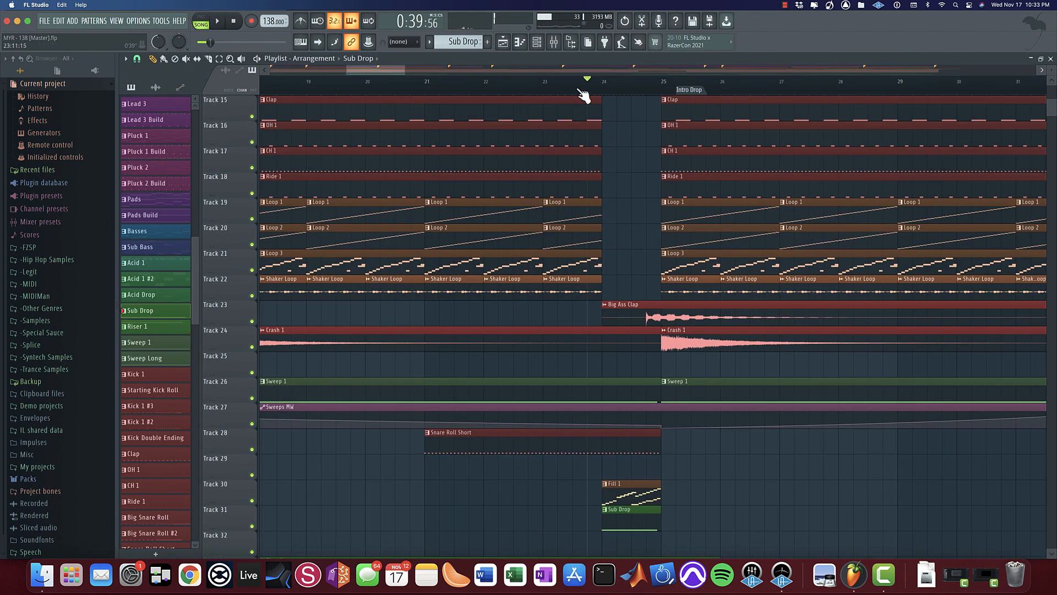
Step: Play from bar 23 with all tracks, replay it with the SubDrop mixer track muted, unmute it and close the mixer
{"action": "left_click", "coordinate": [548, 93]}
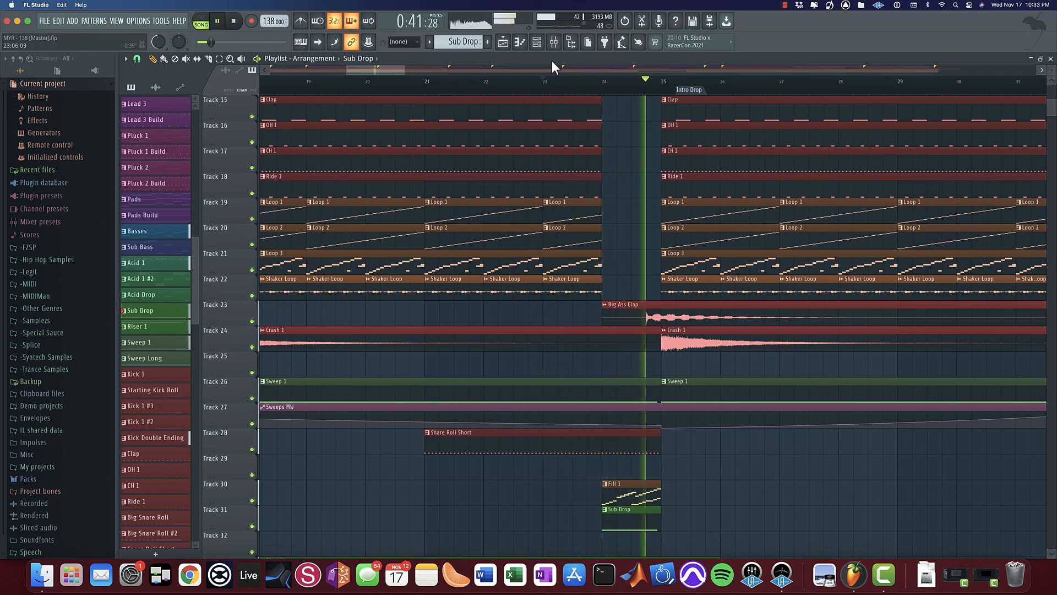
{"action": "key", "text": "space"}
{"action": "left_click", "coordinate": [562, 47]}
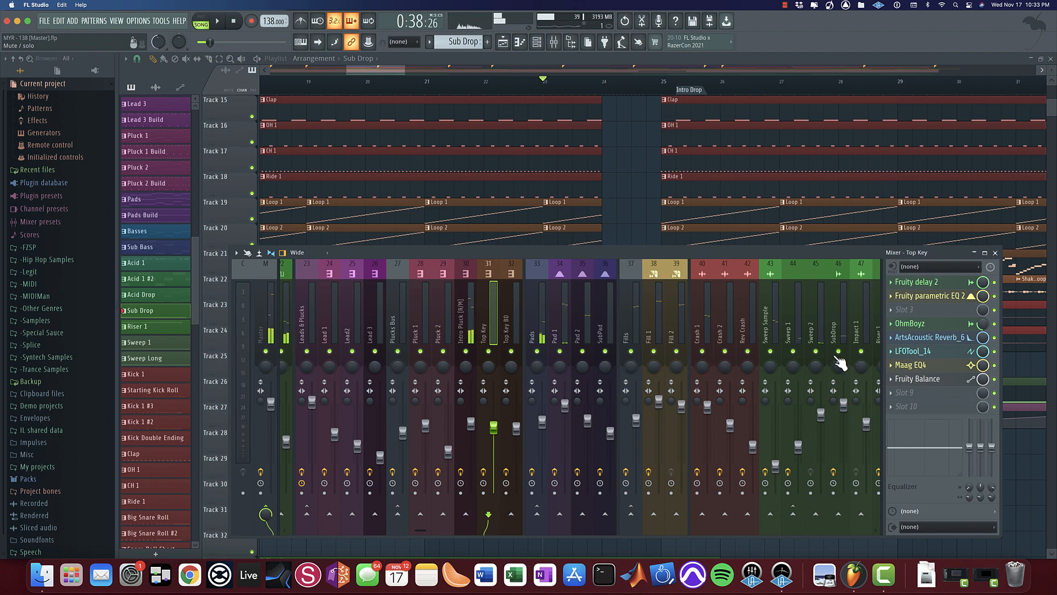
{"action": "key", "text": "space"}
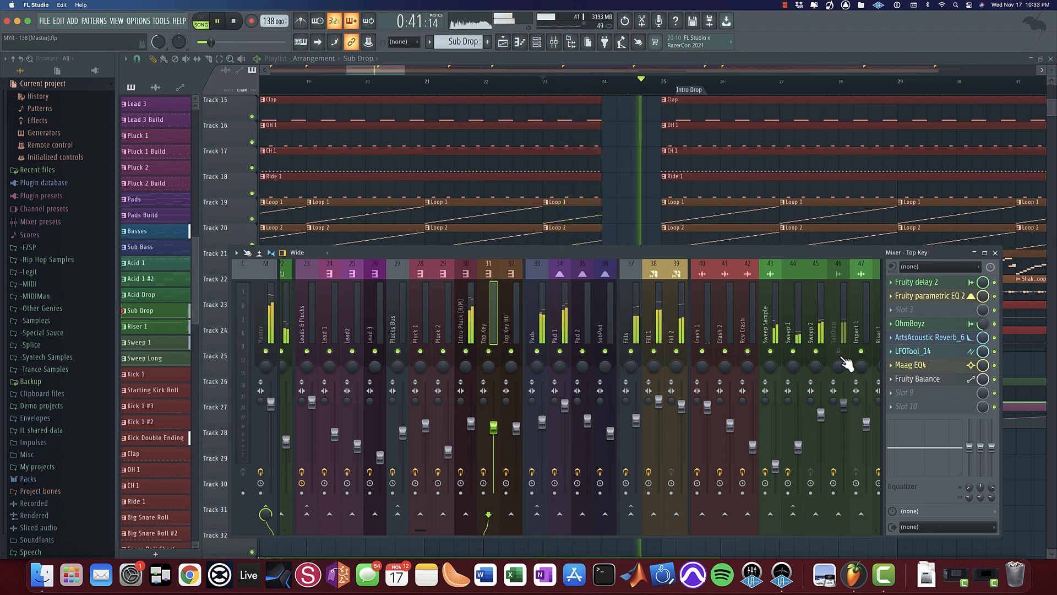
{"action": "key", "text": "space"}
{"action": "left_click", "coordinate": [838, 352]}
{"action": "left_click", "coordinate": [553, 43]}
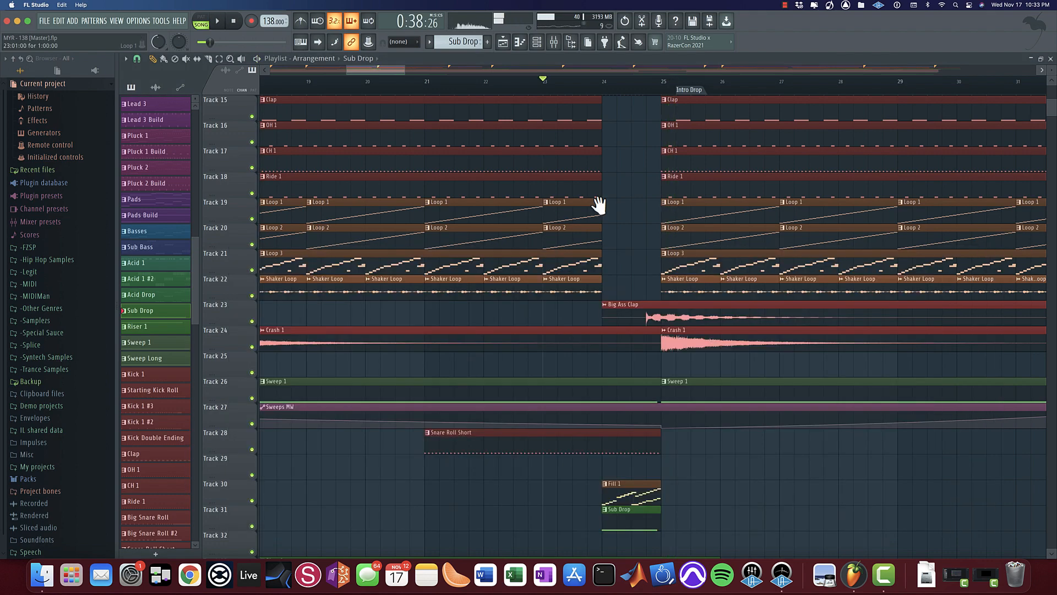
Step: Examine where the fill, Sub Drop and impact clips are placed across the playlist arrangement
{"action": "scroll", "coordinate": [528, 308], "scroll_direction": "right", "scroll_amount": 3}
{"action": "scroll", "coordinate": [460, 404], "scroll_direction": "up", "scroll_amount": 2}
{"action": "scroll", "coordinate": [566, 358], "scroll_direction": "down", "scroll_amount": 6}
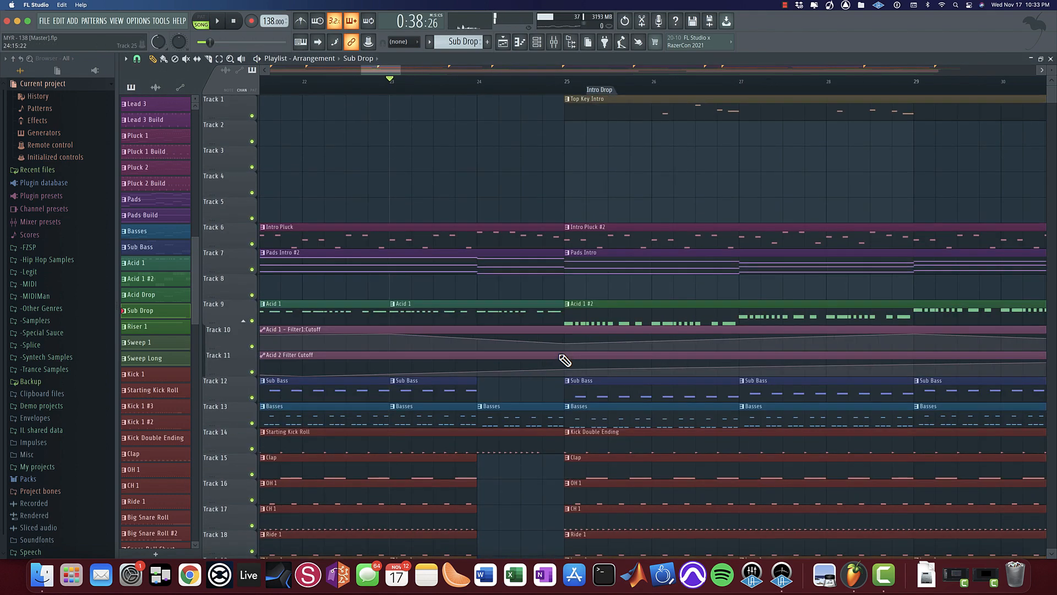
{"action": "scroll", "coordinate": [567, 358], "scroll_direction": "down", "scroll_amount": 5}
{"action": "scroll", "coordinate": [564, 360], "scroll_direction": "up", "scroll_amount": 6}
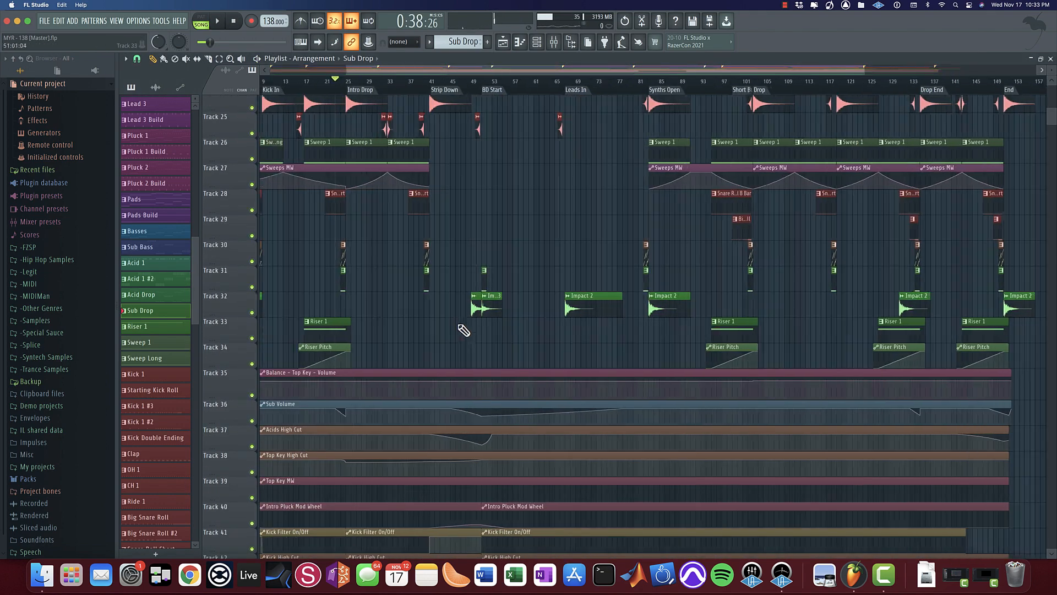
{"action": "scroll", "coordinate": [544, 280], "scroll_direction": "up", "scroll_amount": 10}
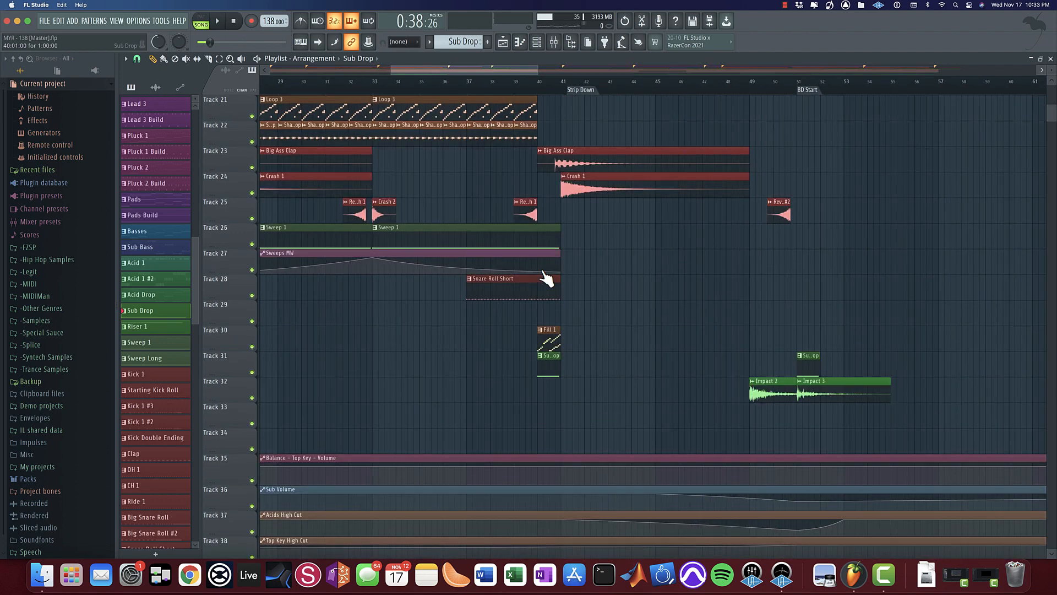
{"action": "scroll", "coordinate": [545, 278], "scroll_direction": "down", "scroll_amount": 10}
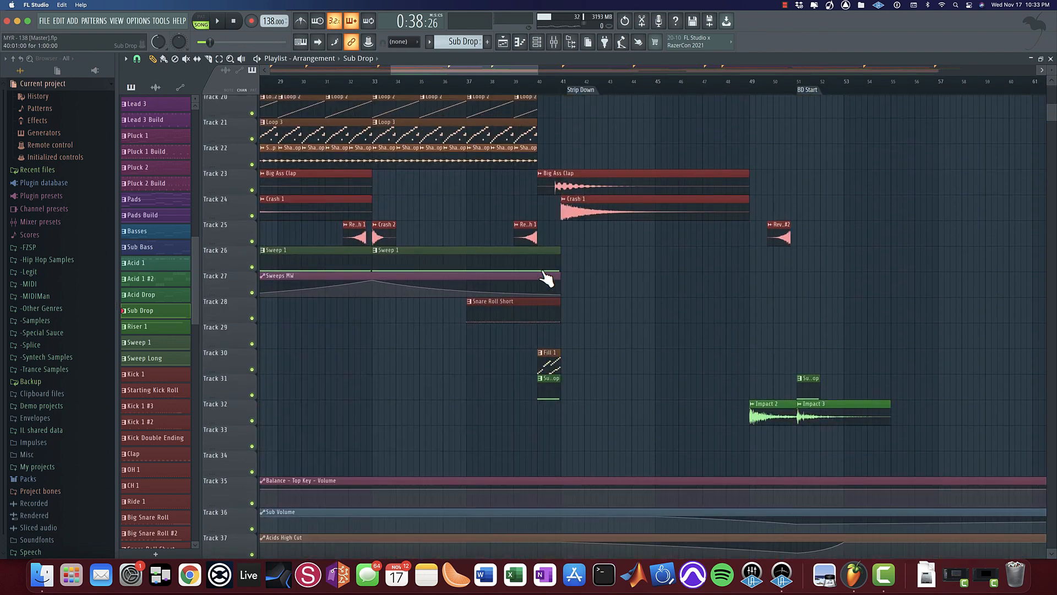
Step: Examine the percussion and effects tracks in the playlist from the Strip Down marker through to the Short Buildup and Drop
{"action": "scroll", "coordinate": [396, 295], "scroll_direction": "right", "scroll_amount": 5}
{"action": "scroll", "coordinate": [630, 337], "scroll_direction": "up", "scroll_amount": 3}
{"action": "scroll", "coordinate": [629, 338], "scroll_direction": "right", "scroll_amount": 20}
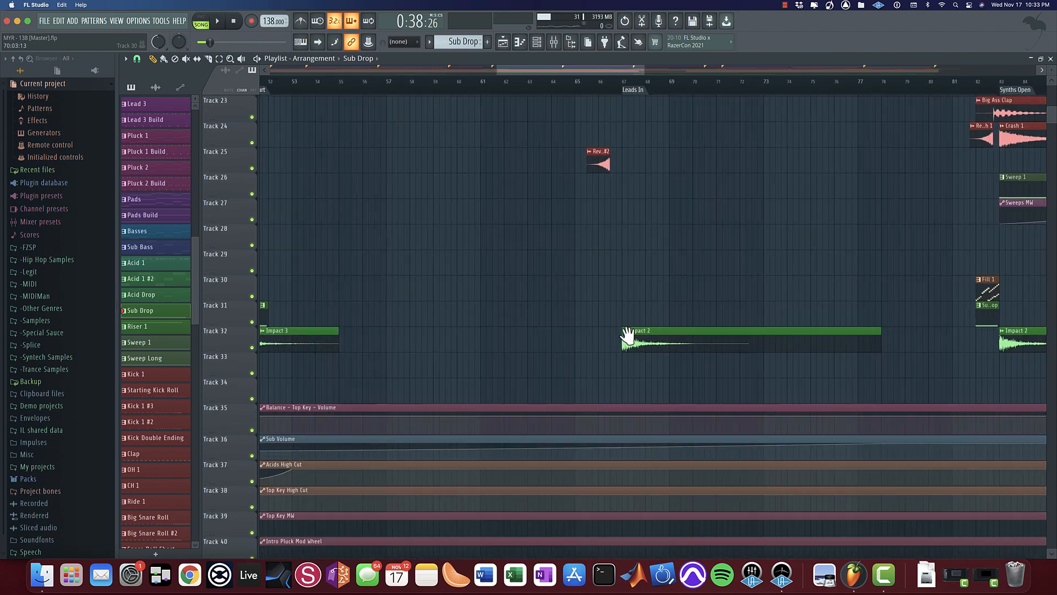
{"action": "scroll", "coordinate": [596, 340], "scroll_direction": "right", "scroll_amount": 2}
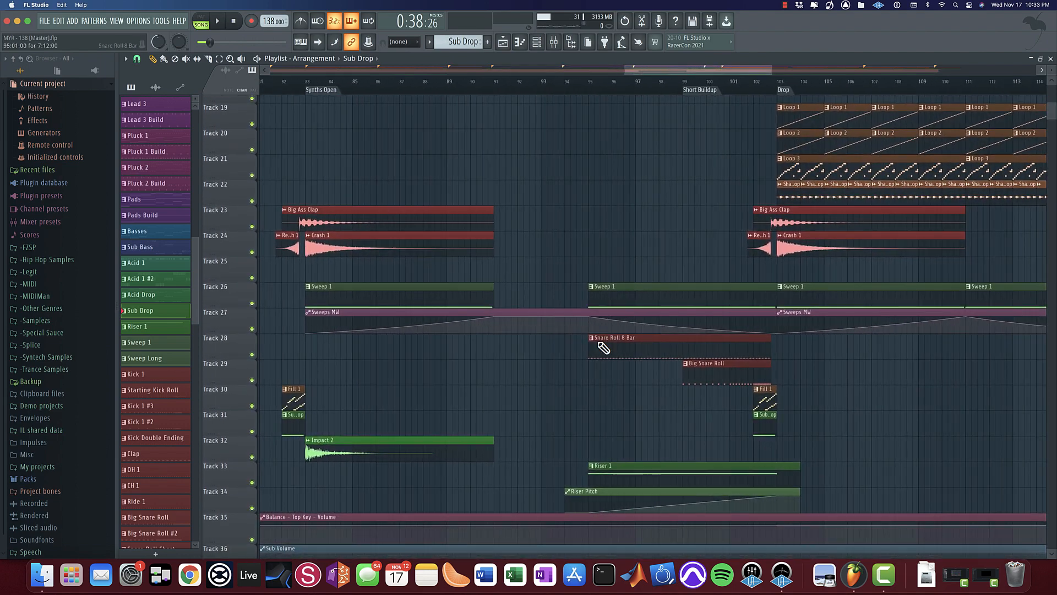
{"action": "scroll", "coordinate": [479, 311], "scroll_direction": "up", "scroll_amount": 3}
{"action": "scroll", "coordinate": [479, 311], "scroll_direction": "left", "scroll_amount": 2}
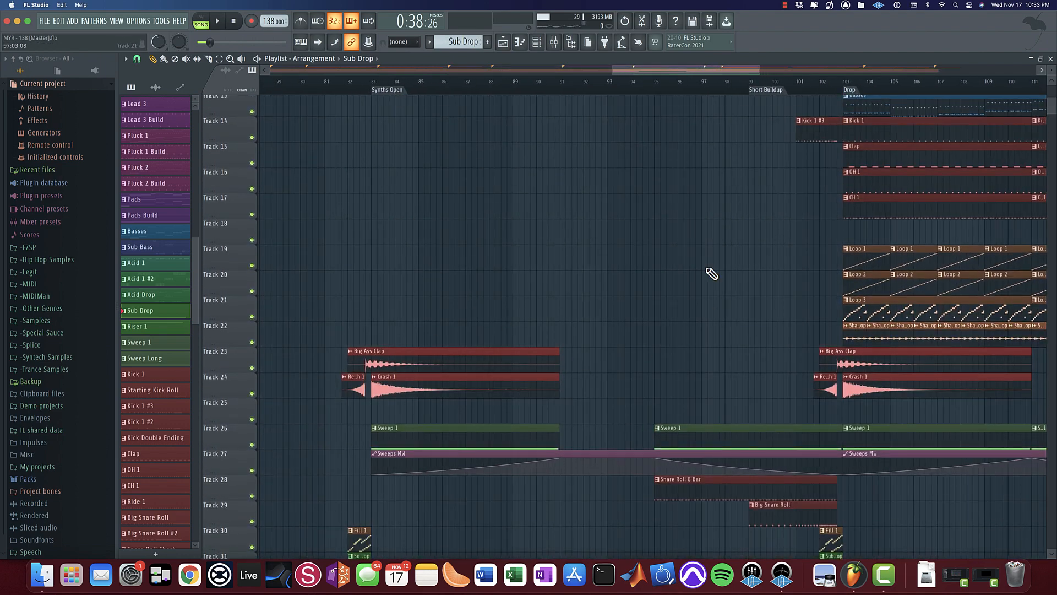
{"action": "left_click_drag", "start_coordinate": [683, 322], "coordinate": [528, 217]}
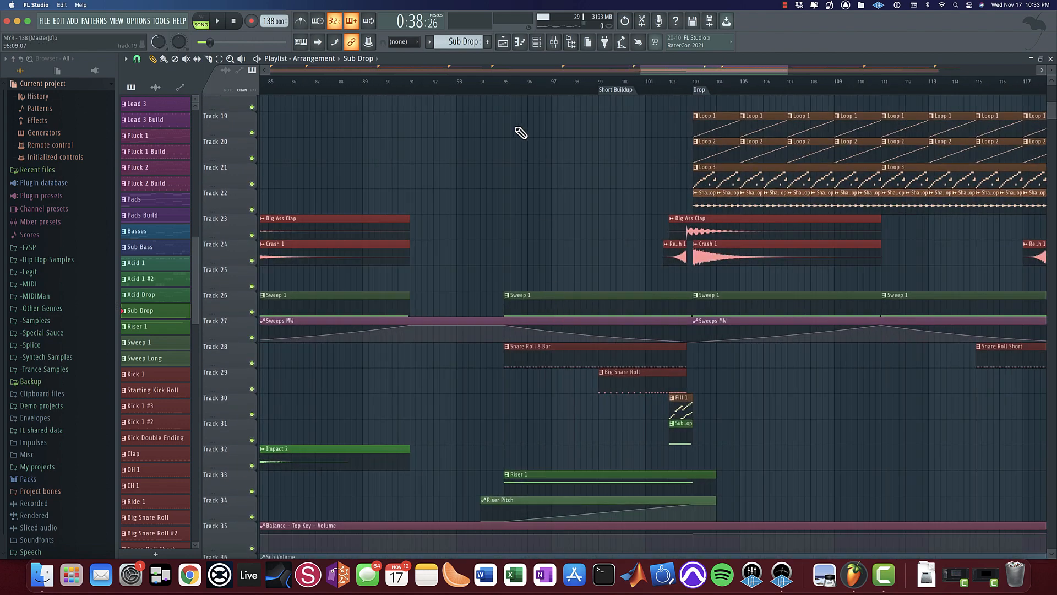
Step: Show the mixer, then solo and select the Riser 1 track
{"action": "left_click", "coordinate": [560, 44]}
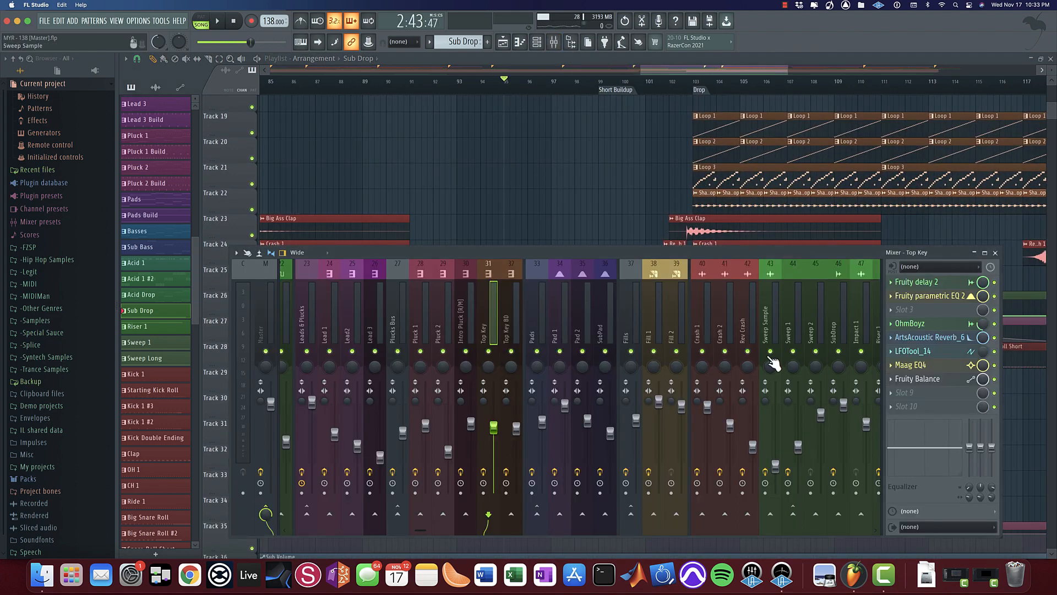
{"action": "scroll", "coordinate": [884, 354], "scroll_direction": "down", "scroll_amount": 4}
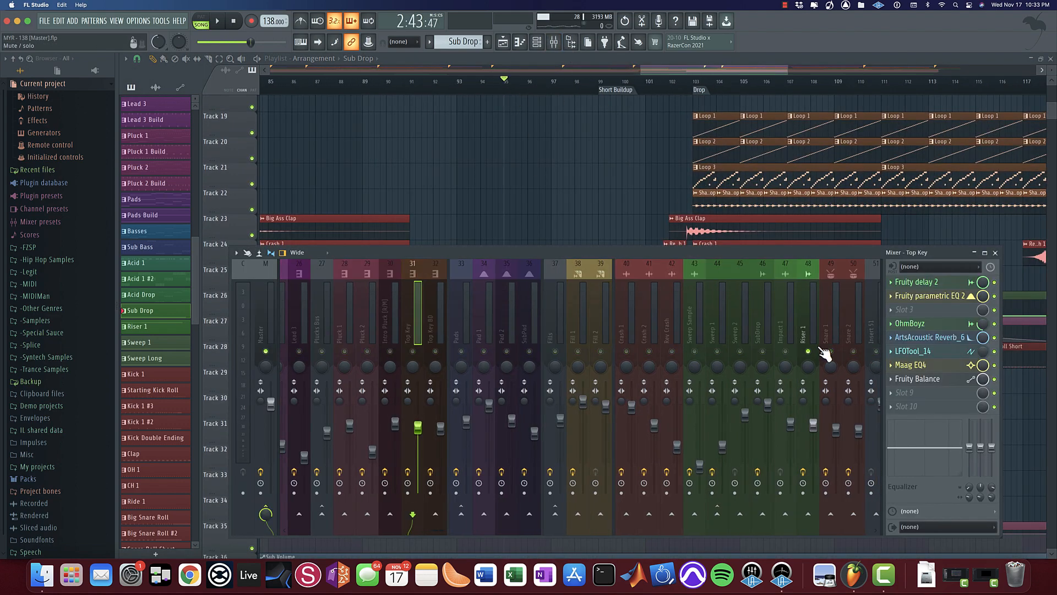
{"action": "left_click", "coordinate": [812, 314]}
Step: Examine the Riser 1 synth's first modulation matrix and its reverb effect settings, then close the synth
{"action": "left_click", "coordinate": [543, 44]}
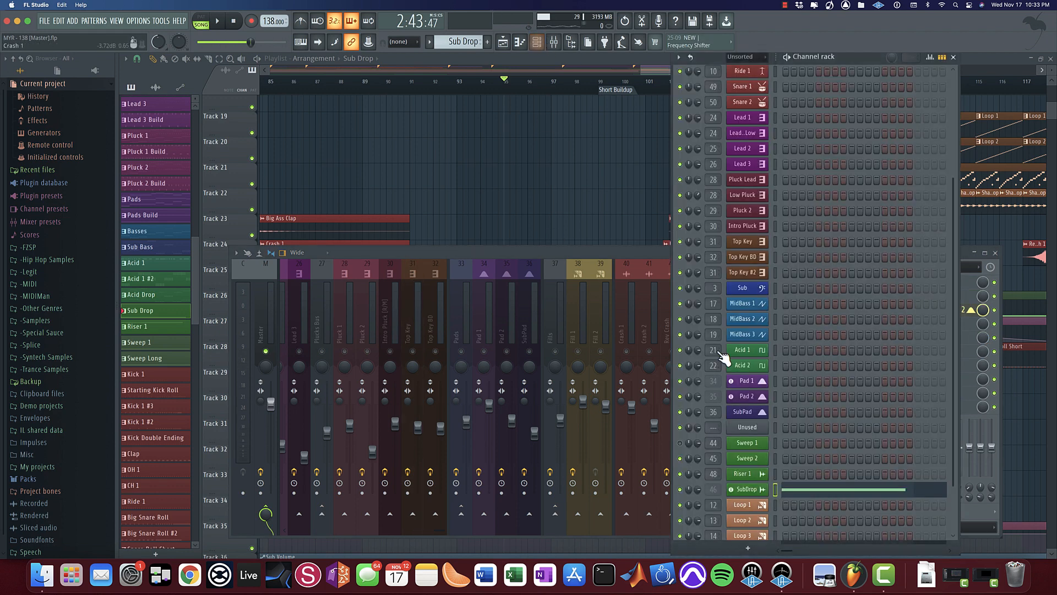
{"action": "left_click", "coordinate": [746, 488]}
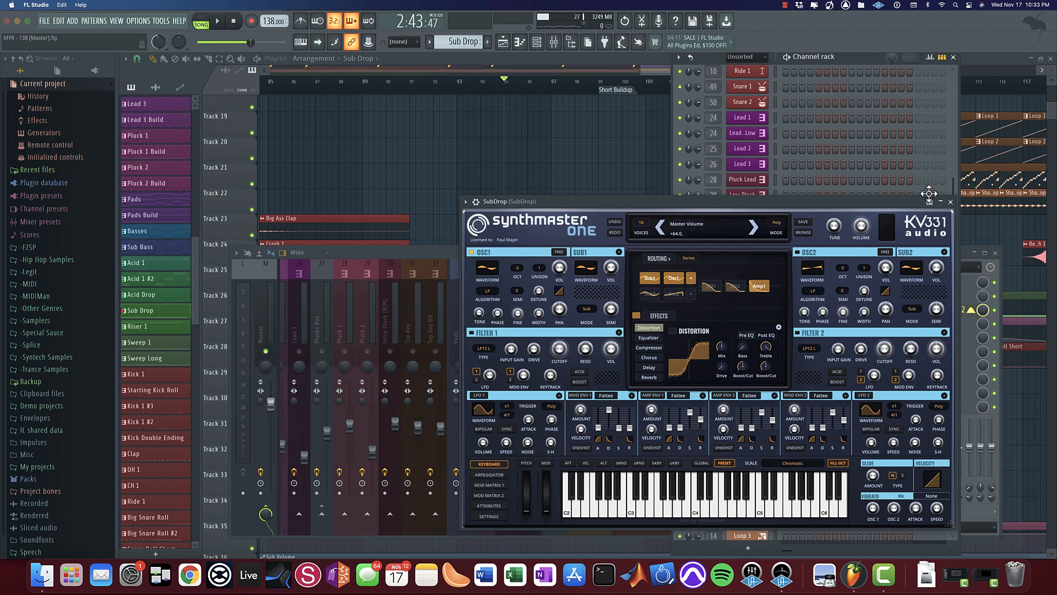
{"action": "left_click", "coordinate": [951, 202]}
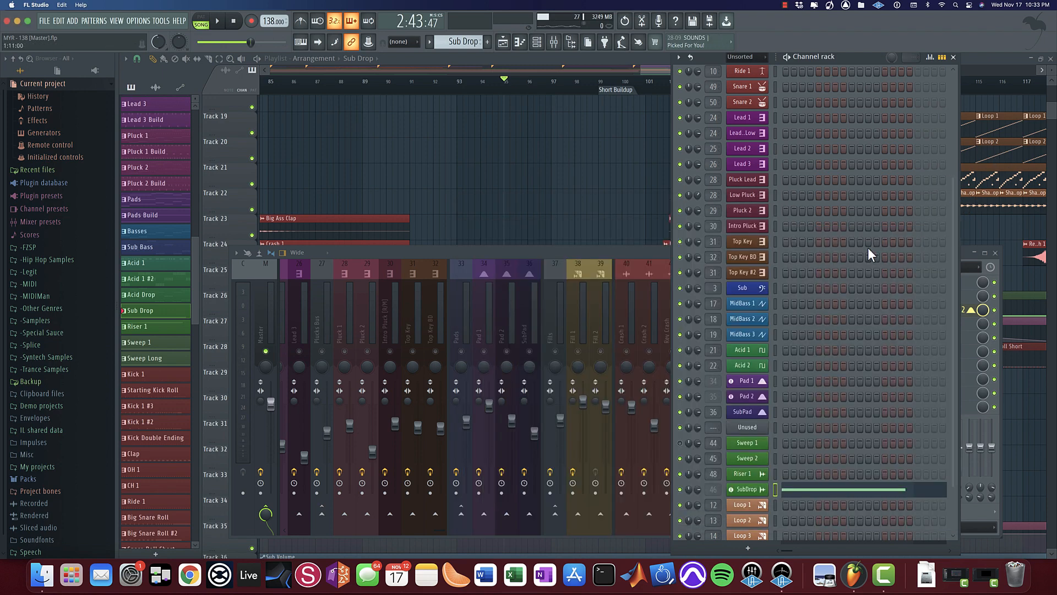
{"action": "left_click", "coordinate": [753, 476]}
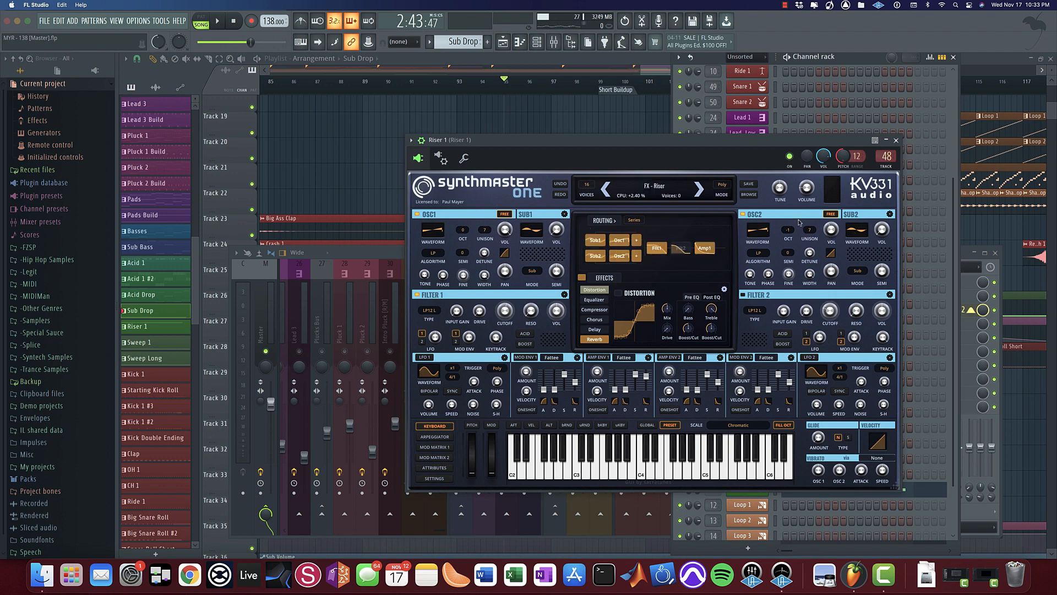
{"action": "left_click", "coordinate": [435, 447]}
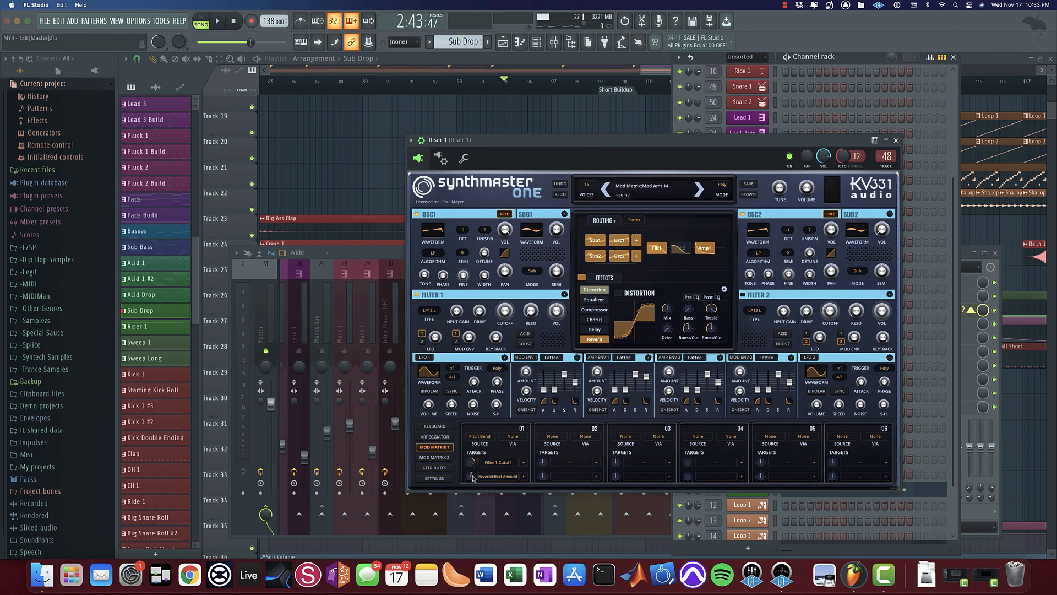
{"action": "left_click", "coordinate": [594, 339]}
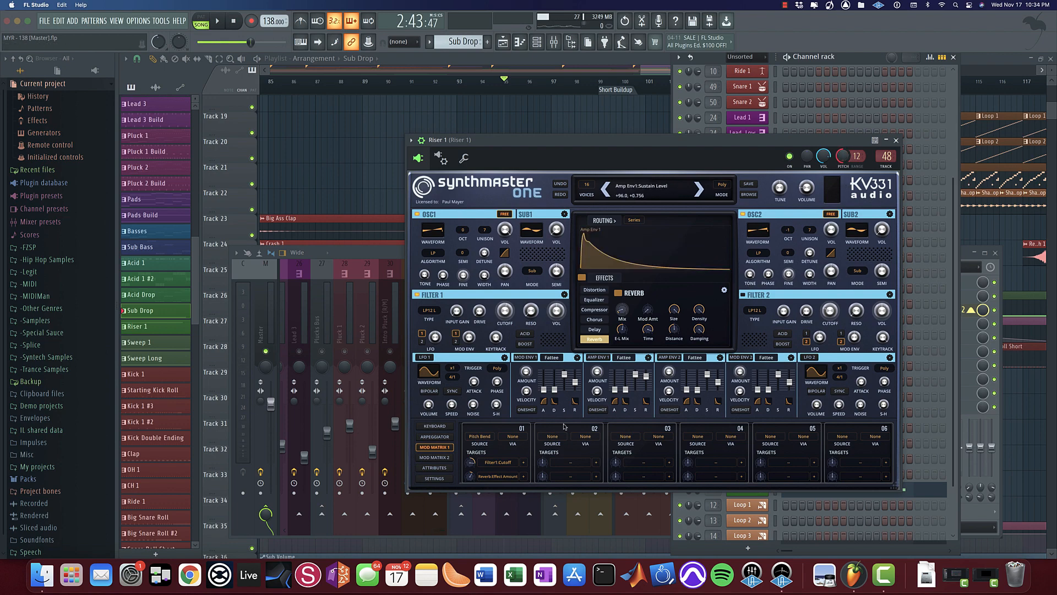
{"action": "left_click", "coordinate": [896, 140]}
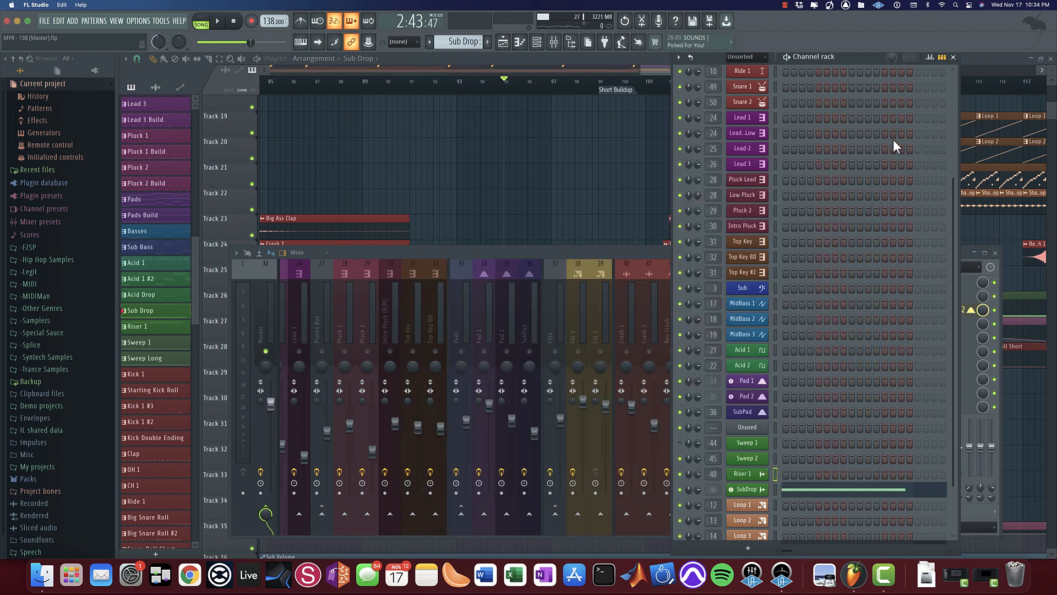
Step: Play the soloed riser from bar 95 with the mixer meters in view
{"action": "left_click", "coordinate": [571, 123]}
{"action": "key", "text": "space"}
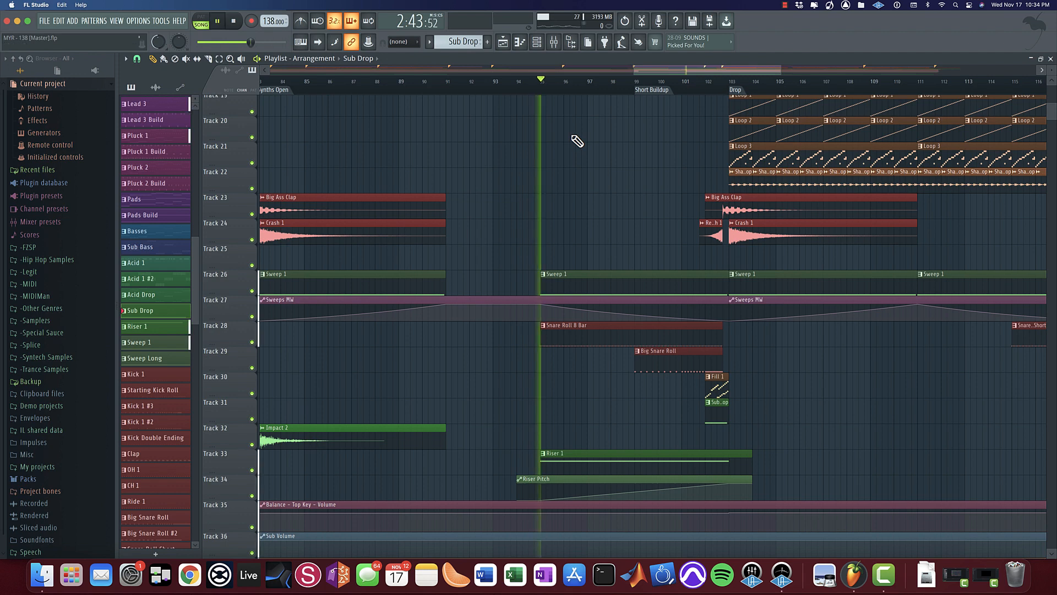
{"action": "left_click", "coordinate": [567, 47]}
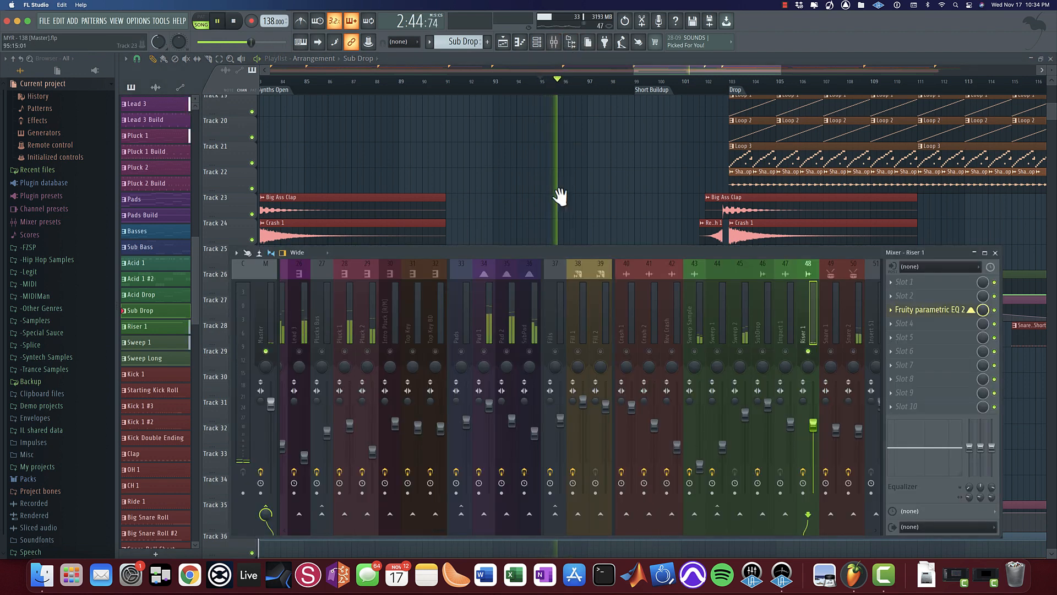
{"action": "left_click_drag", "start_coordinate": [559, 197], "coordinate": [609, 158]}
{"action": "key", "text": "space"}
{"action": "key", "text": "space"}
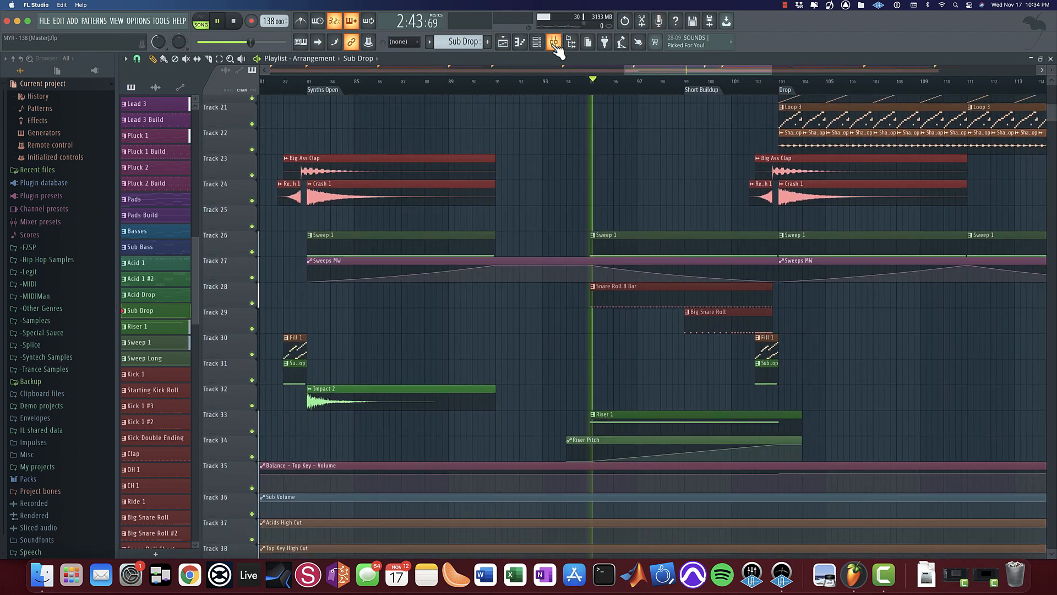
{"action": "key", "text": "F9"}
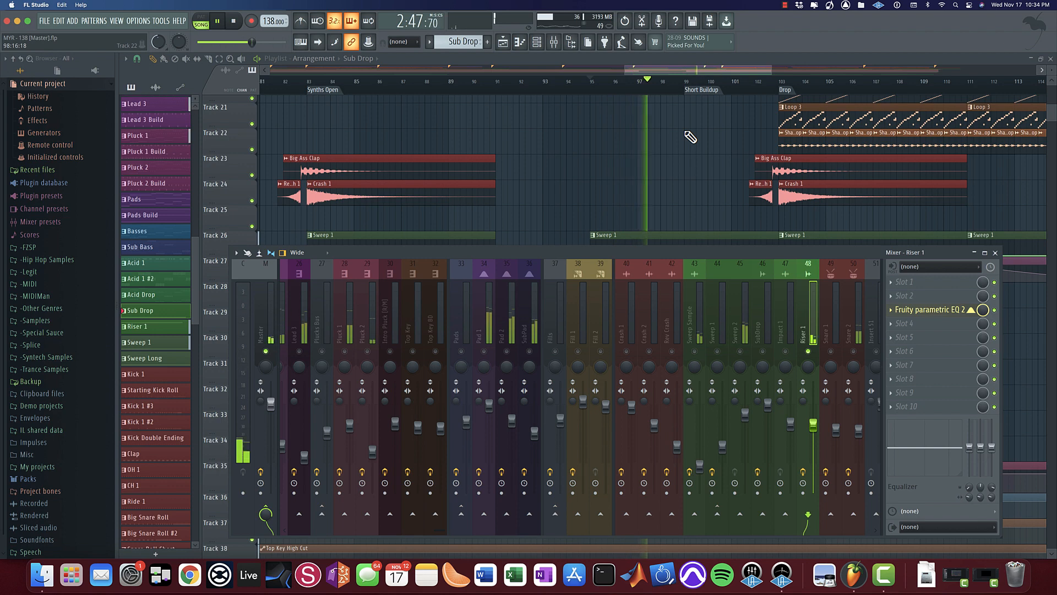
Step: Watch the Riser 1 synth and its reverb settings during playback, then stop and close the synth
{"action": "left_click", "coordinate": [537, 41]}
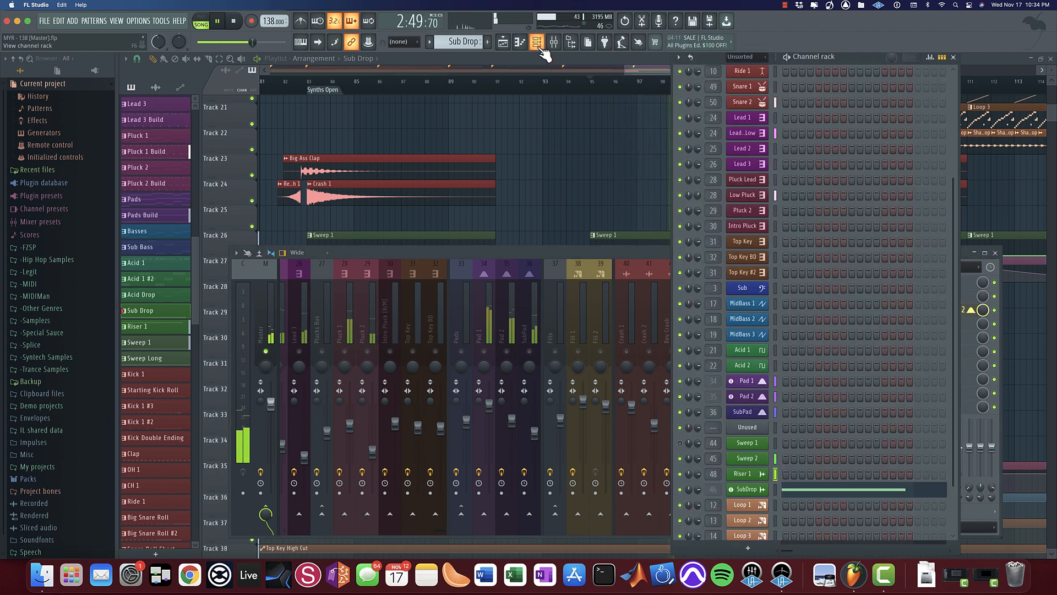
{"action": "left_click", "coordinate": [743, 473]}
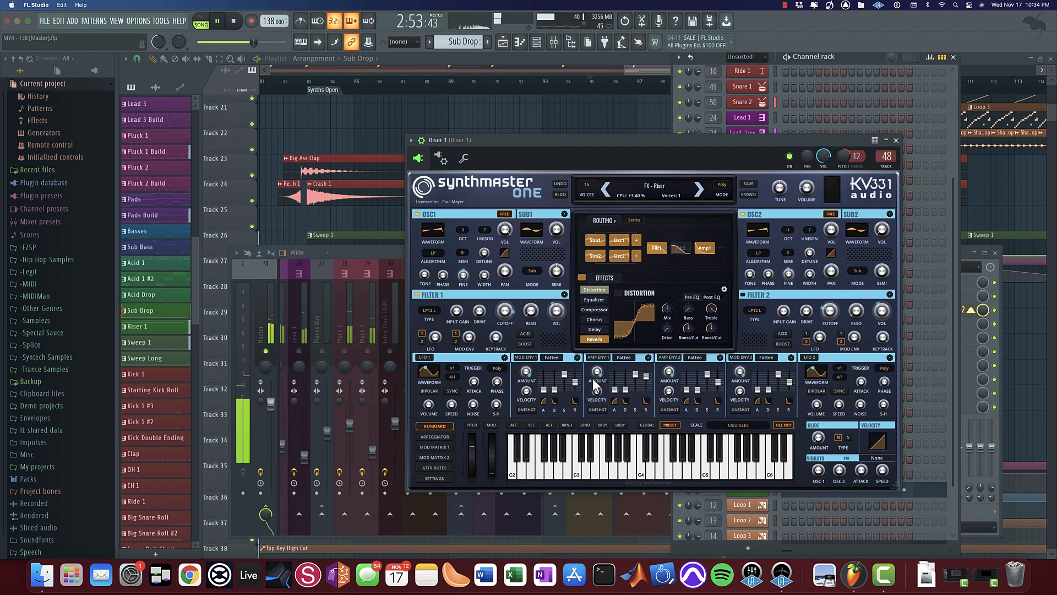
{"action": "left_click", "coordinate": [595, 339]}
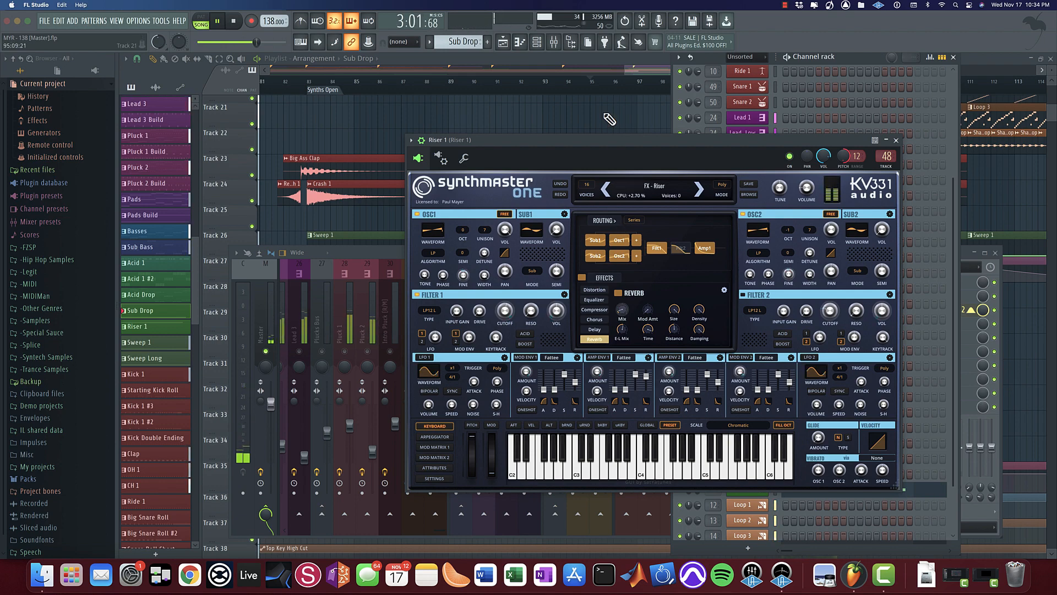
{"action": "key", "text": "space"}
{"action": "left_click_drag", "start_coordinate": [604, 114], "coordinate": [391, 102]}
{"action": "left_click", "coordinate": [896, 140]}
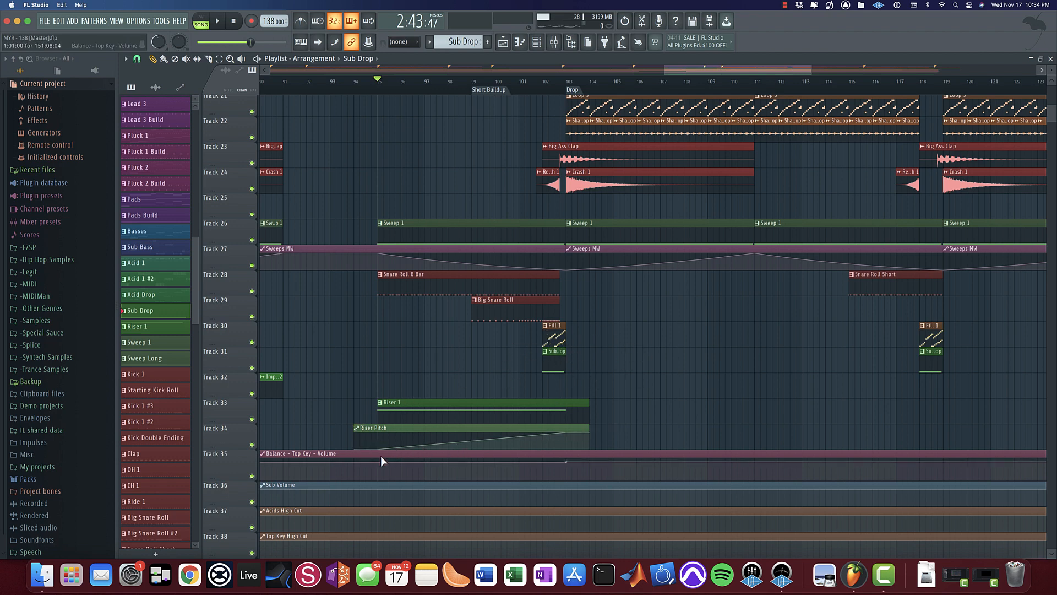
Step: Return to the section before the Intro Drop marker and restore all mixer tracks from the Riser 1 solo
{"action": "scroll", "coordinate": [544, 320], "scroll_direction": "down", "scroll_amount": 6}
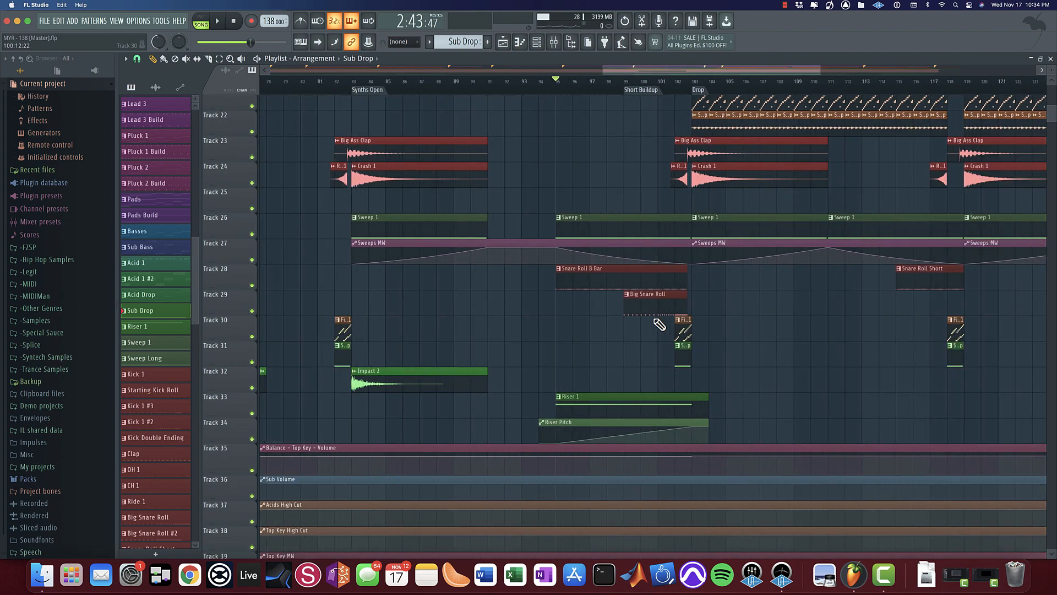
{"action": "scroll", "coordinate": [495, 324], "scroll_direction": "down", "scroll_amount": 4}
{"action": "scroll", "coordinate": [362, 280], "scroll_direction": "up", "scroll_amount": 7}
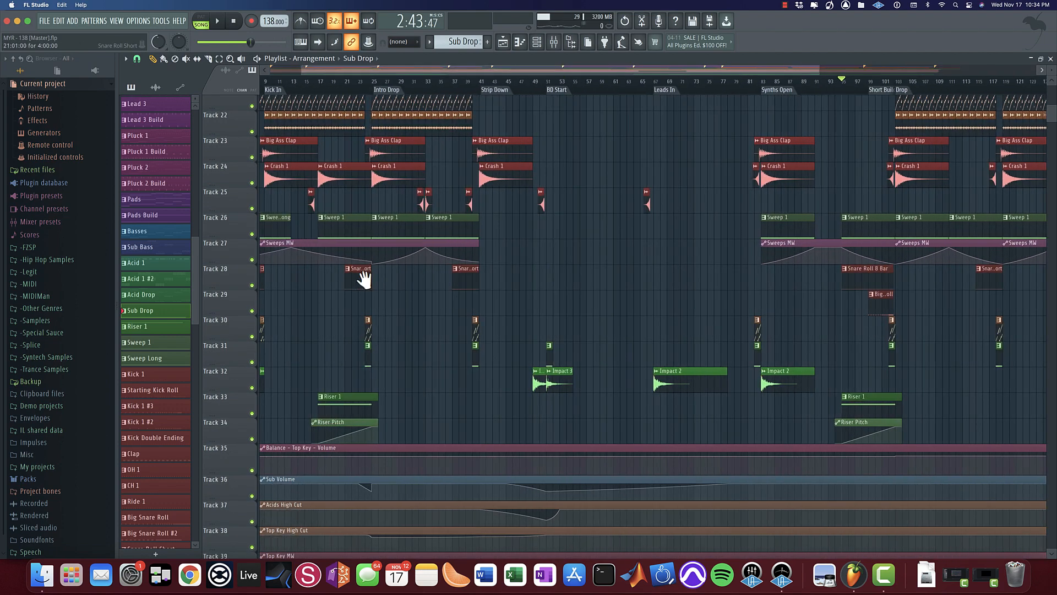
{"action": "scroll", "coordinate": [455, 300], "scroll_direction": "up", "scroll_amount": 4}
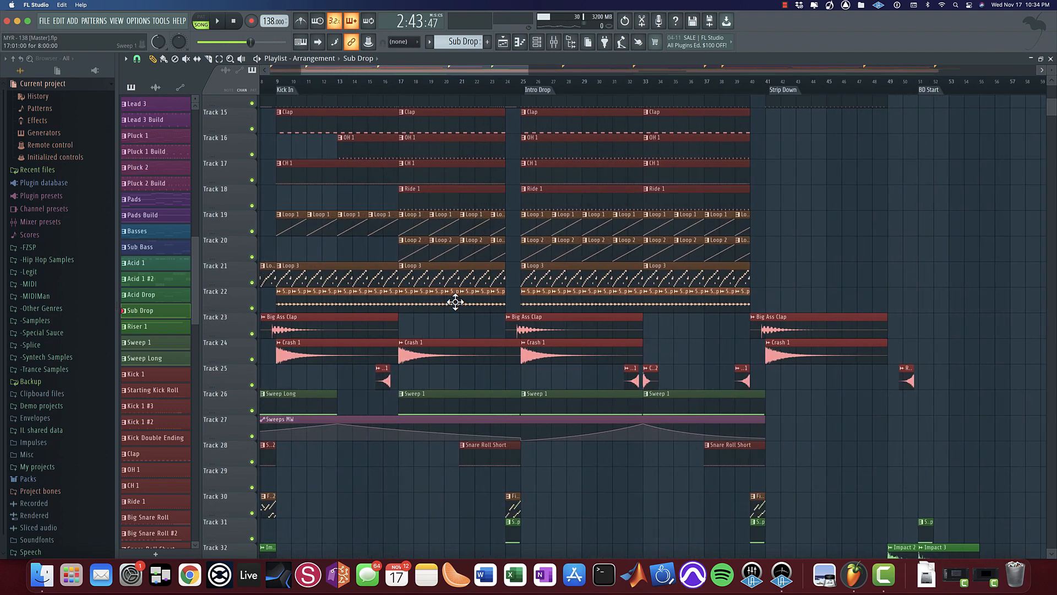
{"action": "scroll", "coordinate": [401, 201], "scroll_direction": "up", "scroll_amount": 3}
{"action": "scroll", "coordinate": [400, 207], "scroll_direction": "up", "scroll_amount": 5}
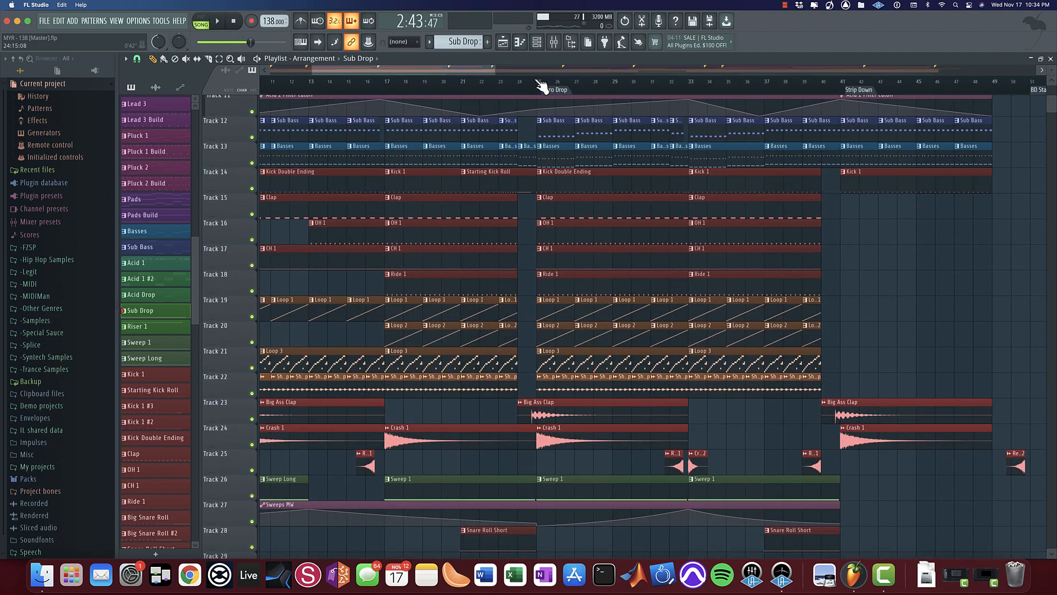
{"action": "scroll", "coordinate": [530, 104], "scroll_direction": "up", "scroll_amount": 4}
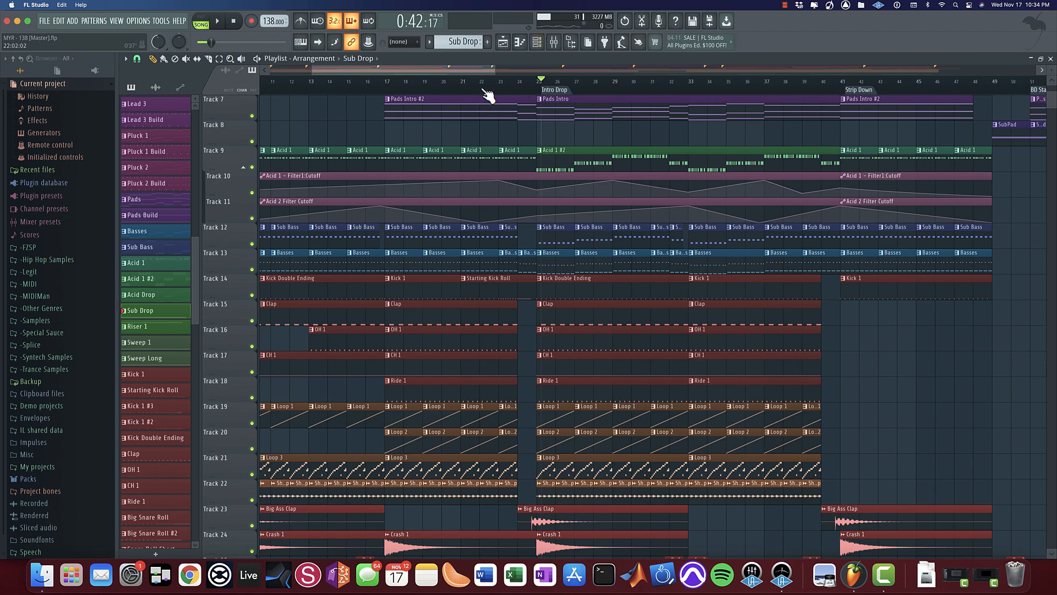
{"action": "left_click", "coordinate": [560, 49]}
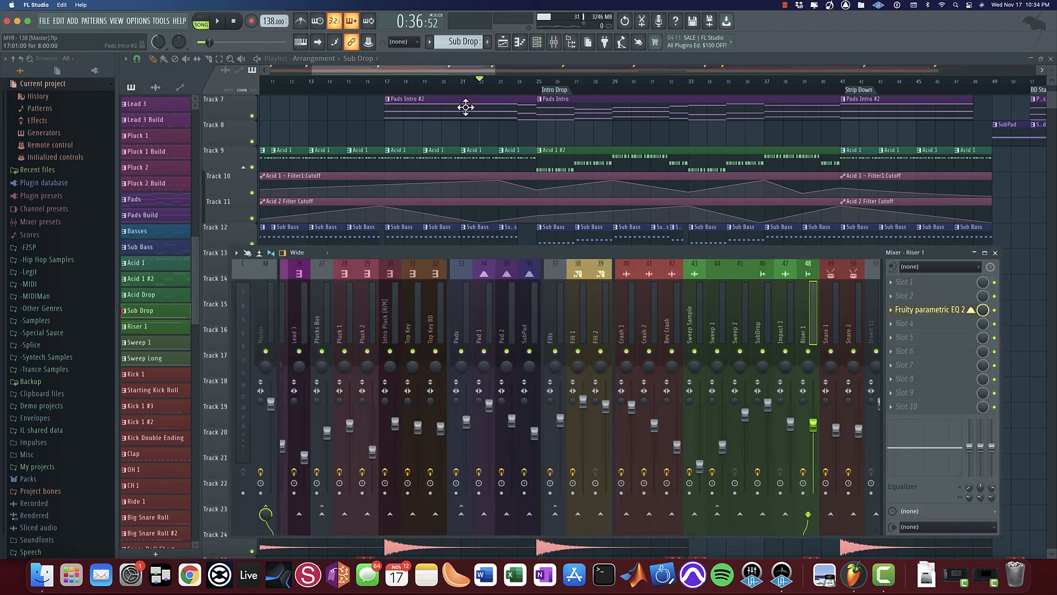
Step: Play the arrangement from bar 17 towards the Intro Drop while viewing the Riser 1 and Riser Pitch tracks
{"action": "left_click", "coordinate": [387, 82]}
{"action": "key", "text": "space"}
{"action": "scroll", "coordinate": [424, 332], "scroll_direction": "up", "scroll_amount": 1}
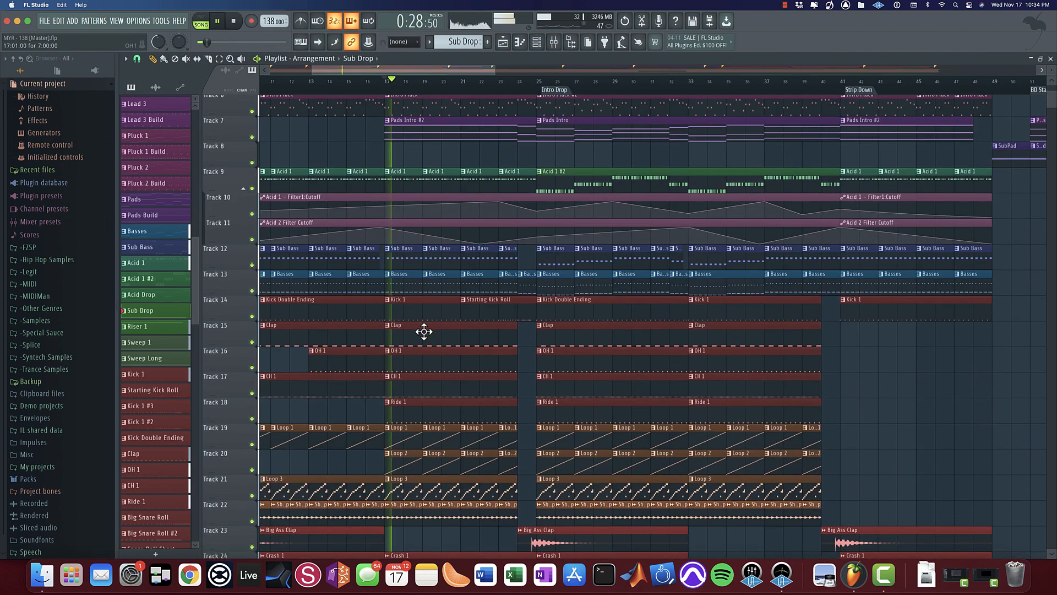
{"action": "scroll", "coordinate": [424, 332], "scroll_direction": "down", "scroll_amount": 7}
{"action": "scroll", "coordinate": [424, 332], "scroll_direction": "down", "scroll_amount": 4}
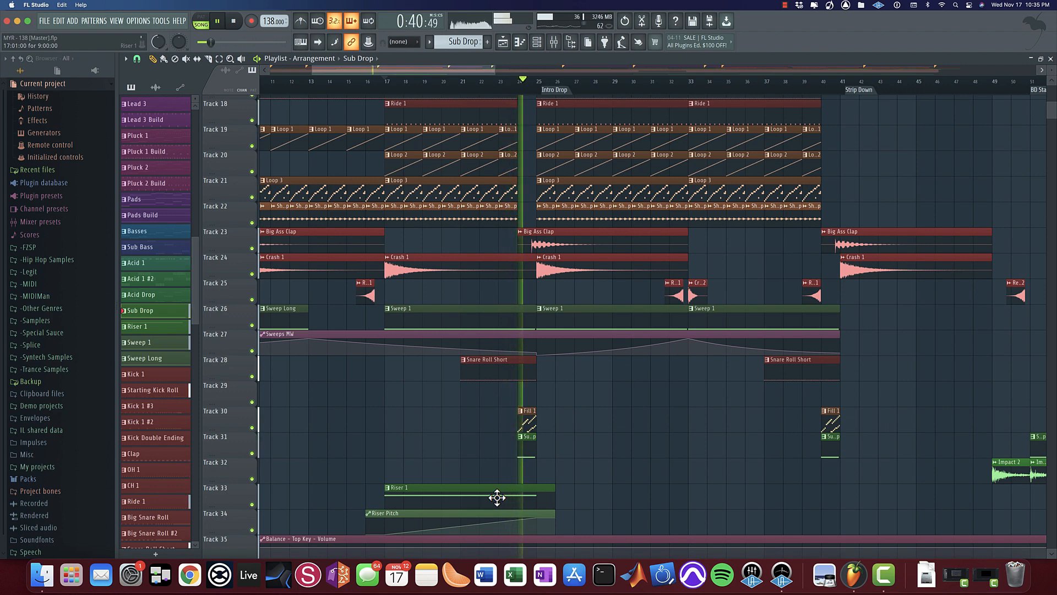
{"action": "key", "text": "space"}
Step: Solo the Pad 1 mixer track and open the ArtsAcoustic Reverb on the Pads bus
{"action": "left_click", "coordinate": [557, 44]}
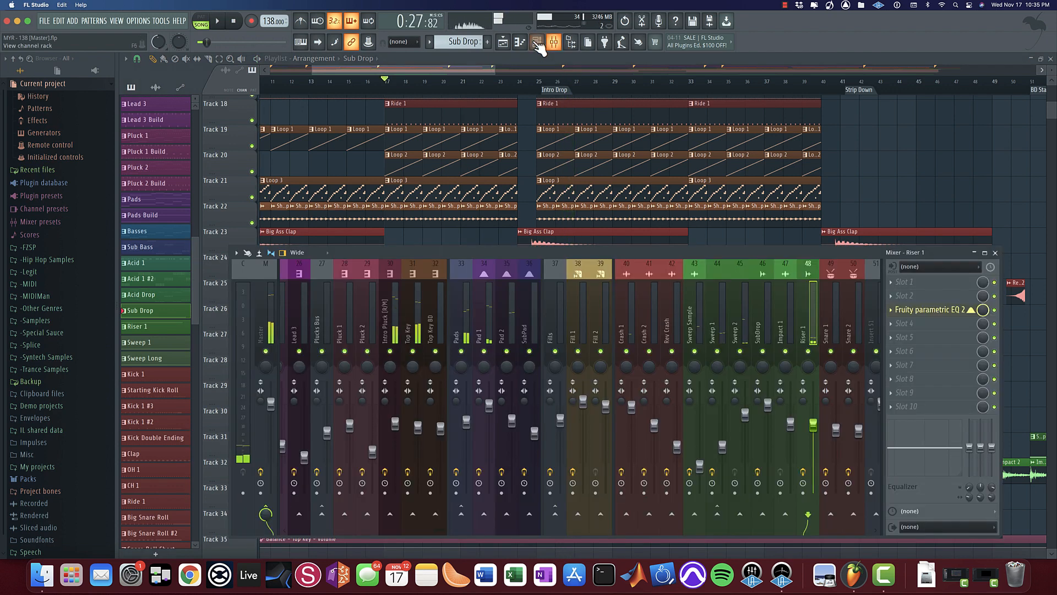
{"action": "left_click", "coordinate": [486, 312]}
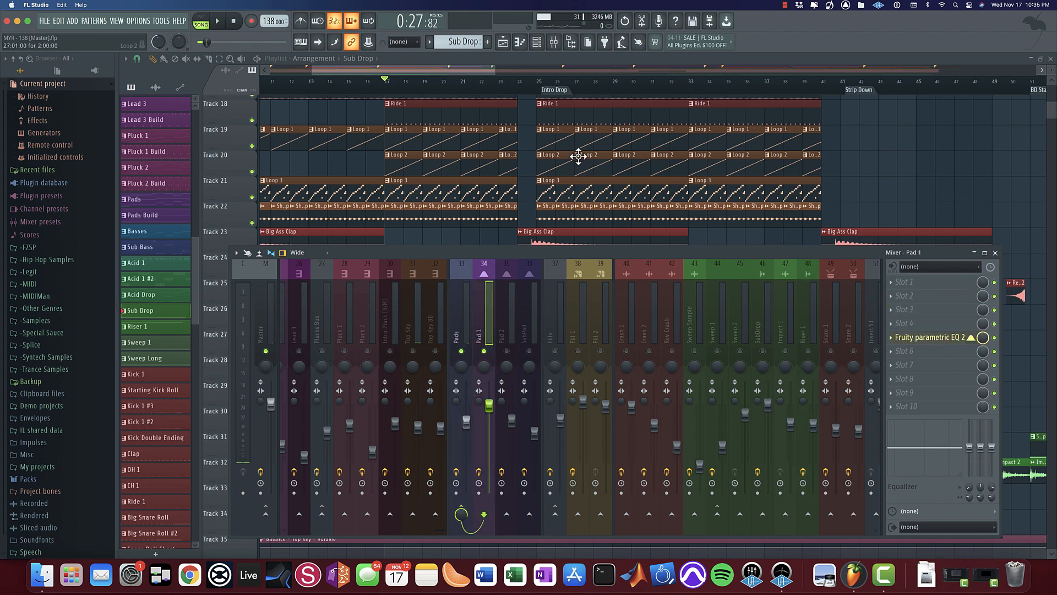
{"action": "left_click", "coordinate": [459, 328]}
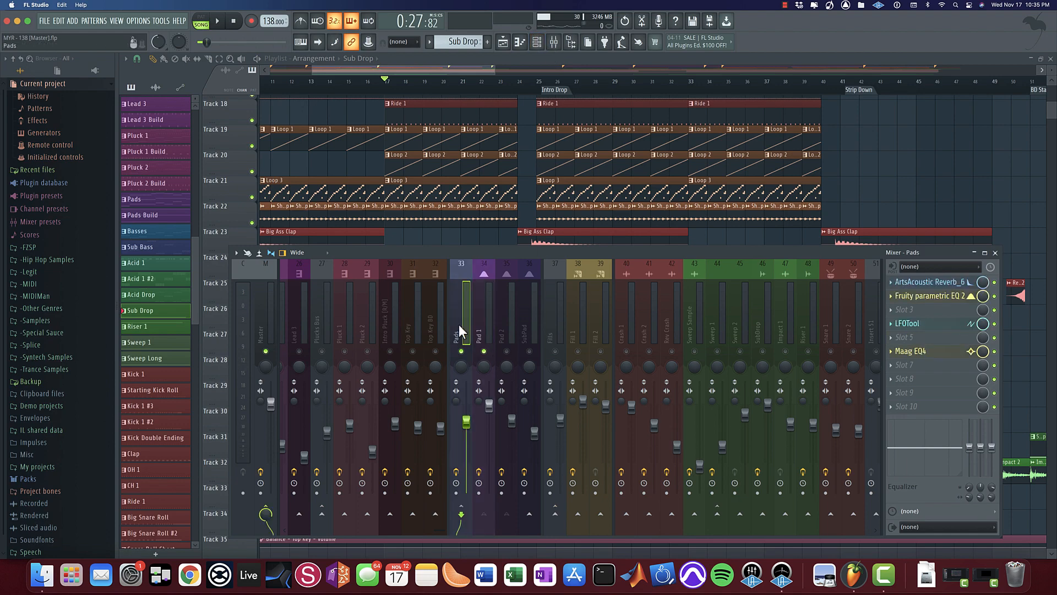
{"action": "left_click", "coordinate": [964, 284]}
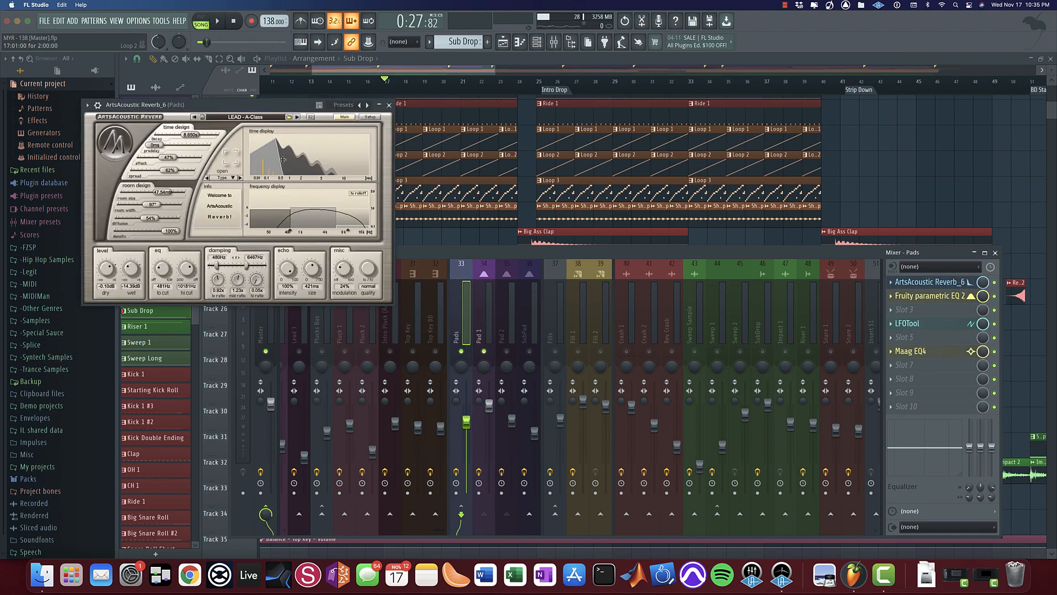
{"action": "scroll", "coordinate": [540, 125], "scroll_direction": "up", "scroll_amount": 8}
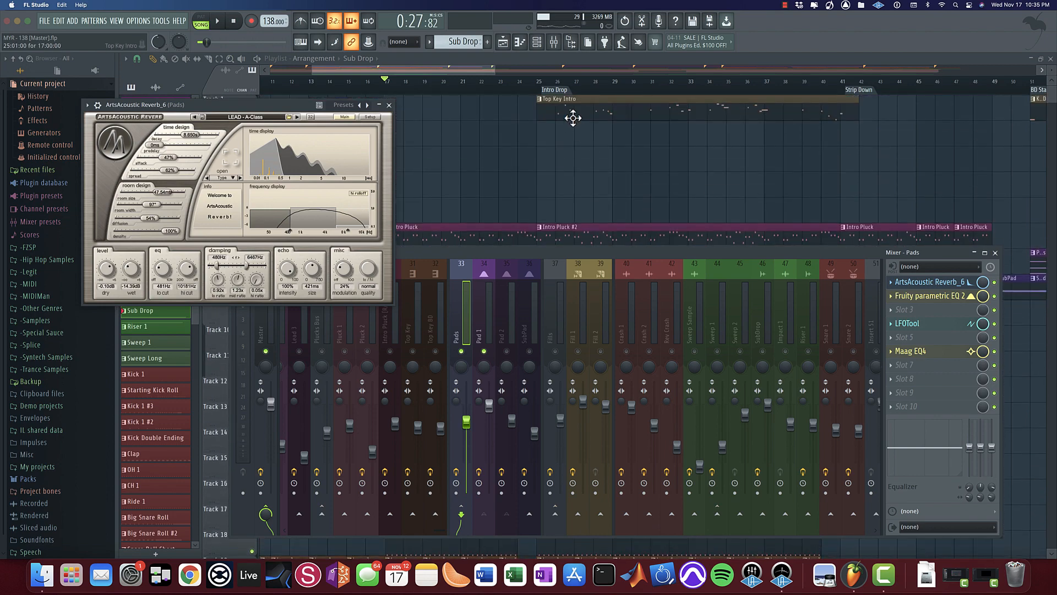
{"action": "scroll", "coordinate": [668, 160], "scroll_direction": "down", "scroll_amount": 2}
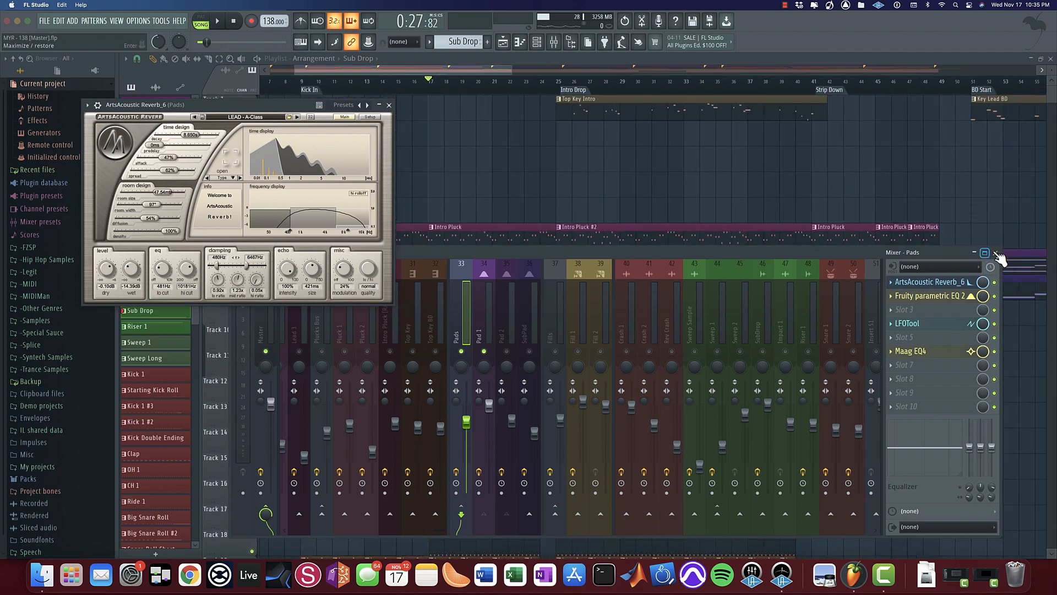
Step: Hide the mixer and examine the automation clips for the pads and master reverb across the arrangement up to the Drop marker
{"action": "left_click", "coordinate": [997, 254]}
{"action": "scroll", "coordinate": [824, 276], "scroll_direction": "down", "scroll_amount": 15}
{"action": "scroll", "coordinate": [770, 319], "scroll_direction": "down", "scroll_amount": 2}
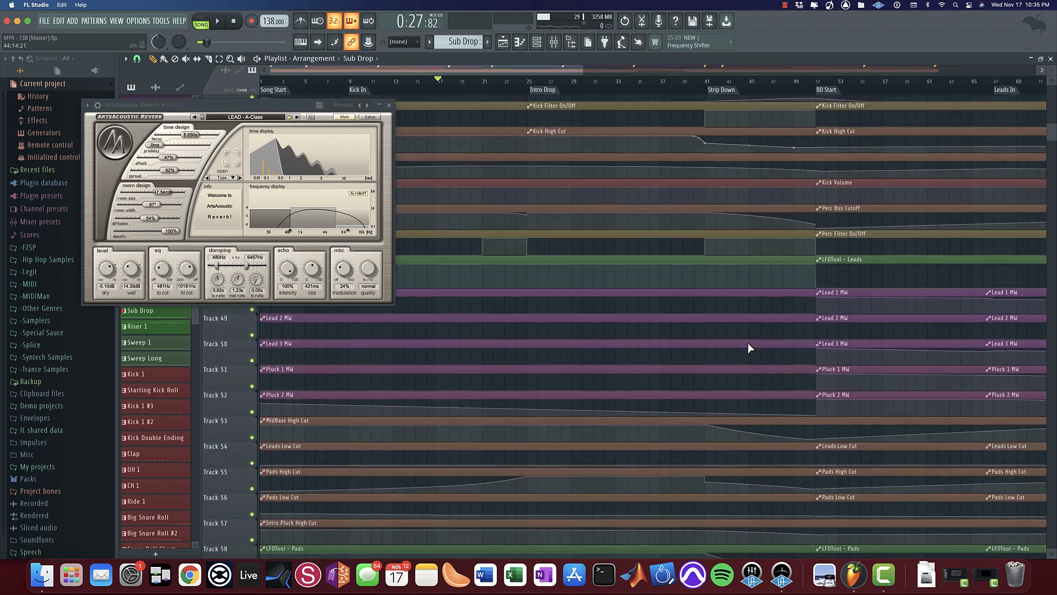
{"action": "scroll", "coordinate": [747, 342], "scroll_direction": "down", "scroll_amount": 4}
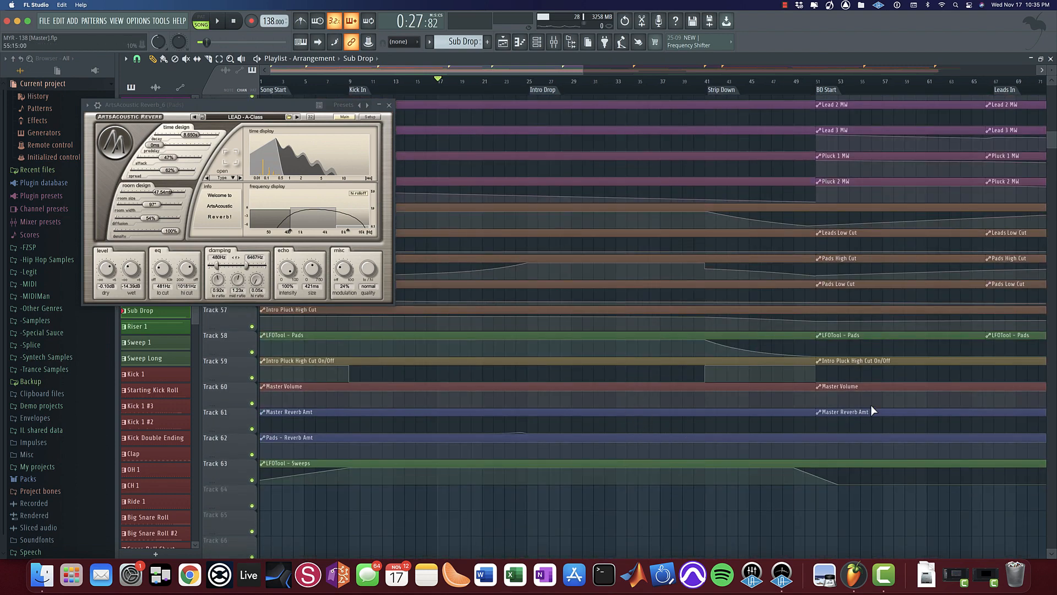
{"action": "left_click_drag", "start_coordinate": [899, 402], "coordinate": [546, 382]}
{"action": "left_click_drag", "start_coordinate": [880, 408], "coordinate": [618, 394]}
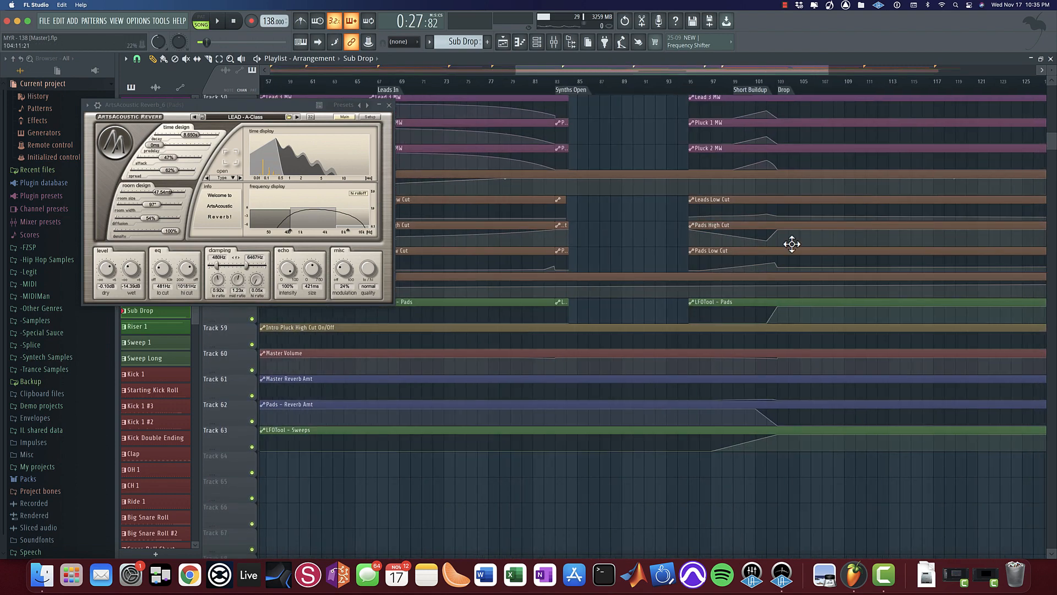
Step: Close the ArtsAcoustic Reverb and place the playhead at the Intro Drop marker above the Pads Intro clip
{"action": "left_click", "coordinate": [389, 105]}
{"action": "scroll", "coordinate": [604, 346], "scroll_direction": "up", "scroll_amount": 20}
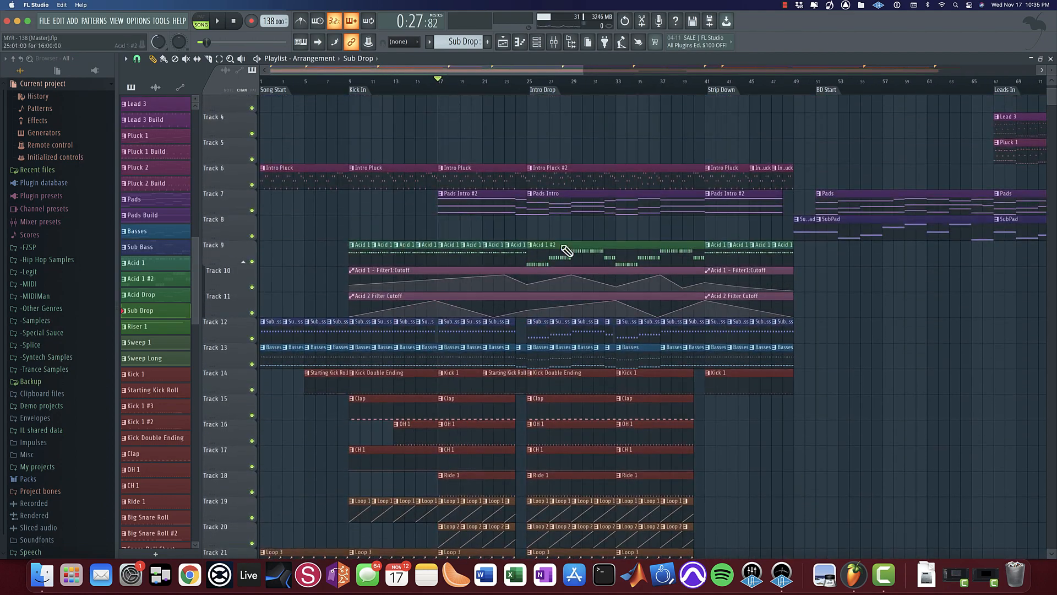
{"action": "scroll", "coordinate": [559, 245], "scroll_direction": "up", "scroll_amount": 4, "text": "ctrl"}
{"action": "left_click", "coordinate": [527, 82]}
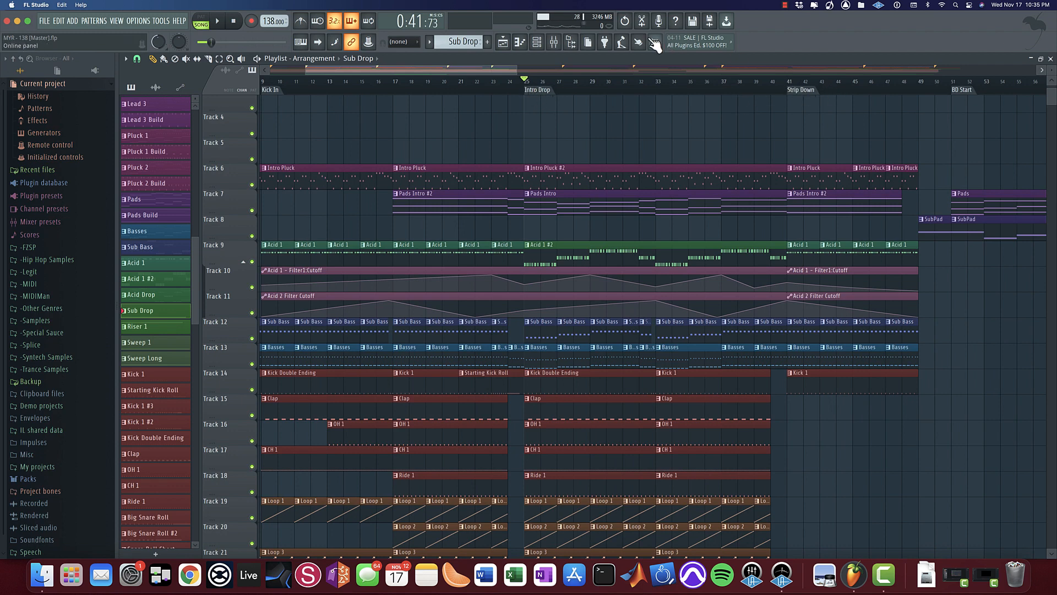
Step: Look through the channel rack for the pad channels, then close it
{"action": "left_click", "coordinate": [564, 45]}
{"action": "left_click", "coordinate": [539, 44]}
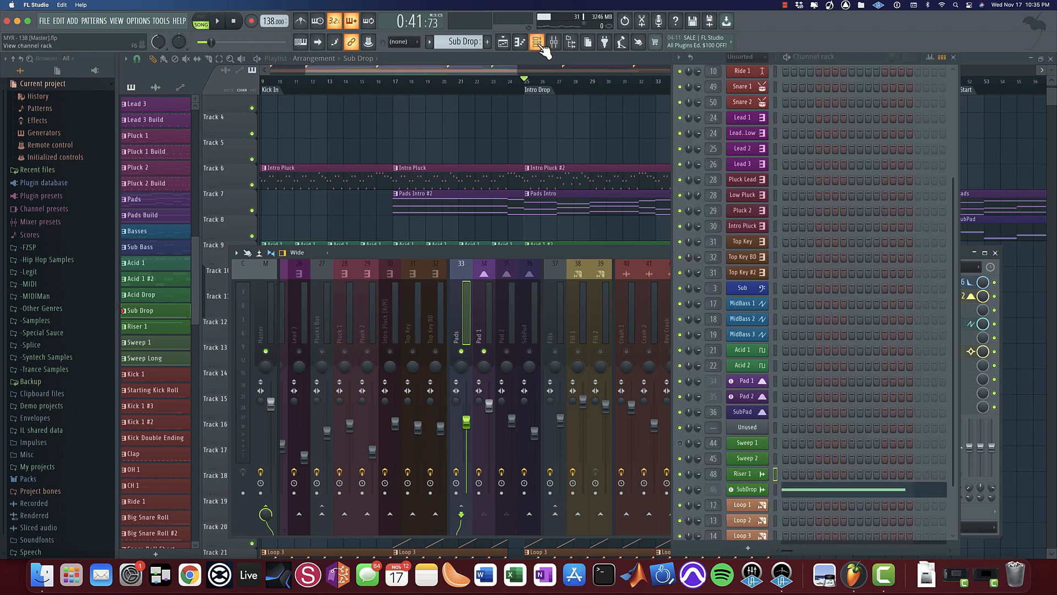
{"action": "left_click", "coordinate": [507, 44]}
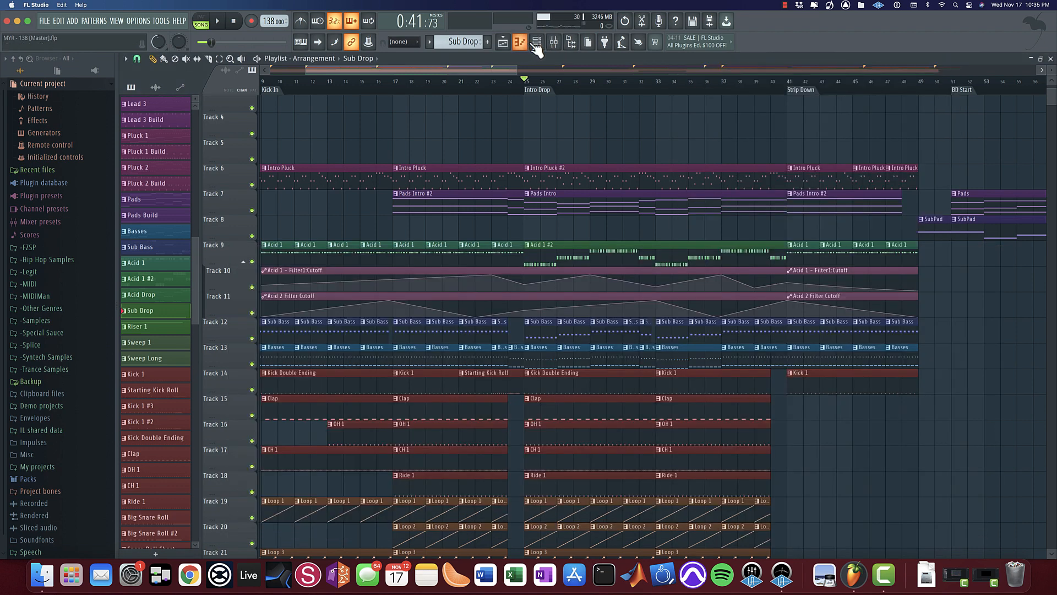
{"action": "left_click", "coordinate": [535, 45]}
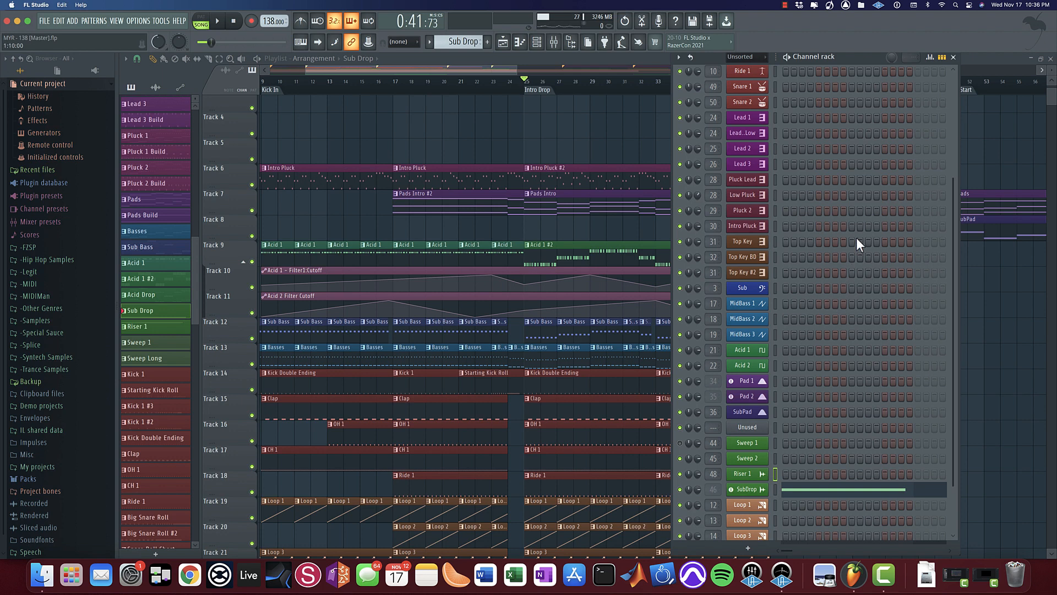
{"action": "scroll", "coordinate": [872, 324], "scroll_direction": "down", "scroll_amount": 3}
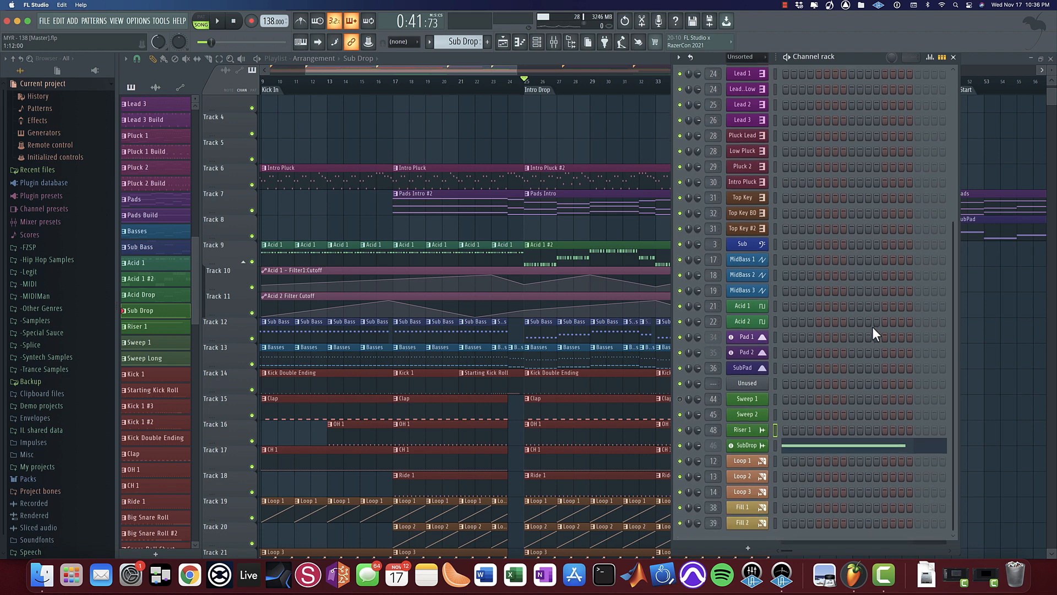
{"action": "scroll", "coordinate": [873, 327], "scroll_direction": "up", "scroll_amount": 9}
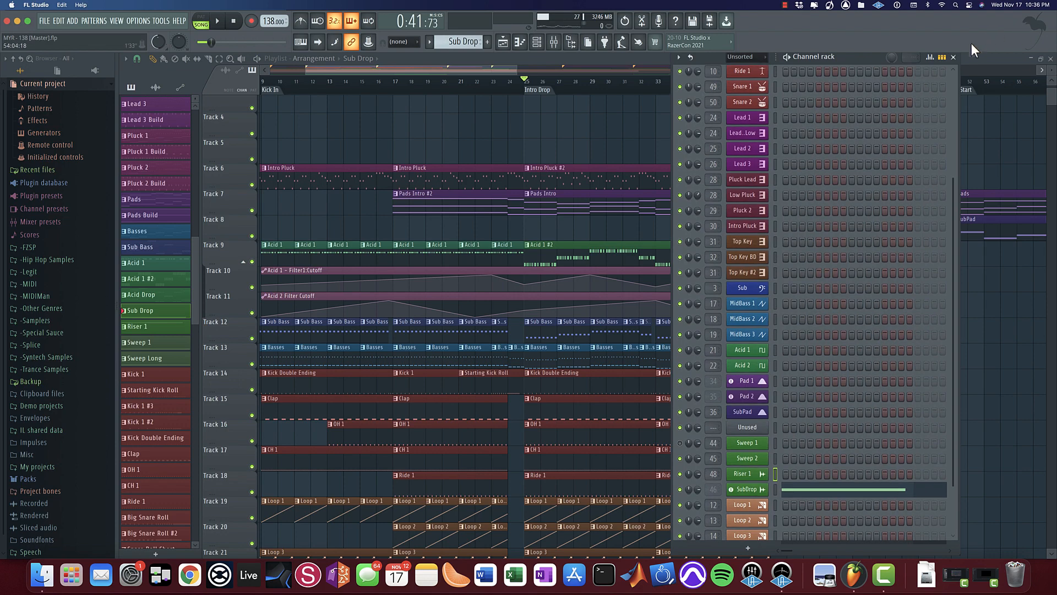
{"action": "left_click", "coordinate": [953, 56]}
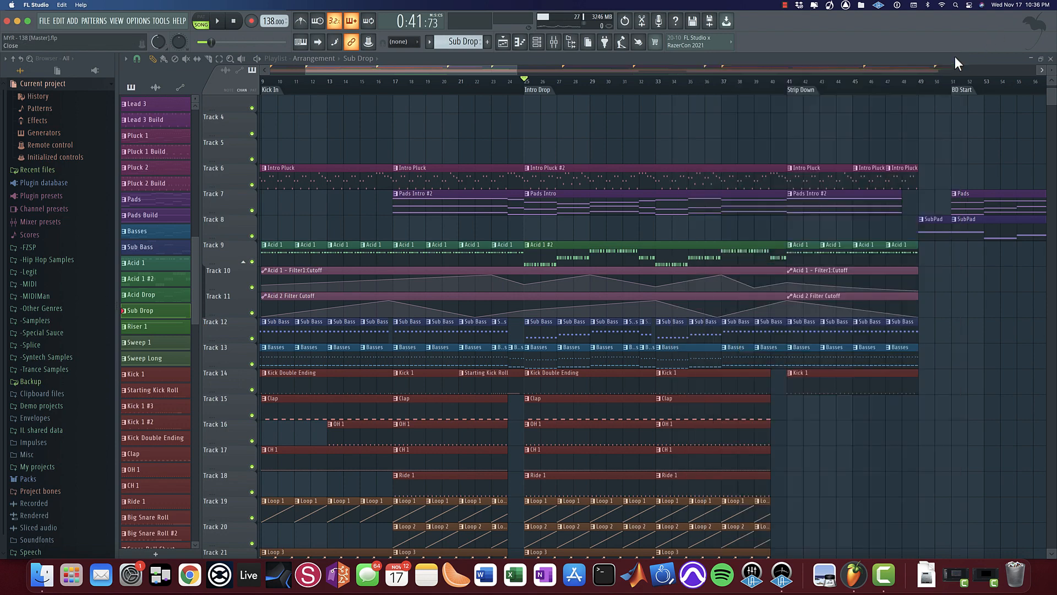
Step: View the Pad 1 channel's SynthMaster One synth, close it and check the Pad 1 mixer track
{"action": "left_click", "coordinate": [537, 43]}
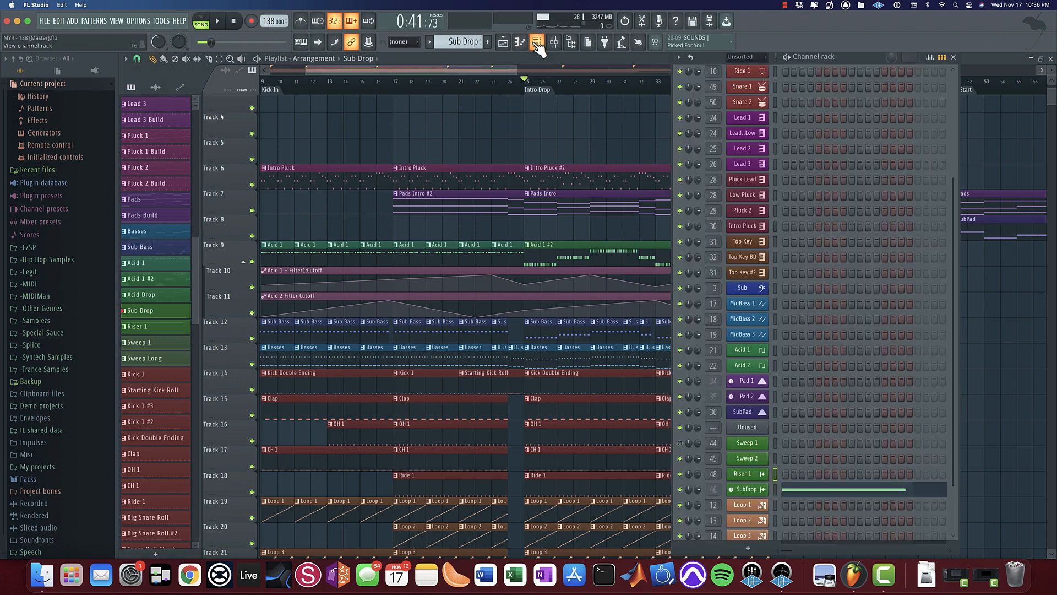
{"action": "left_click", "coordinate": [754, 386]}
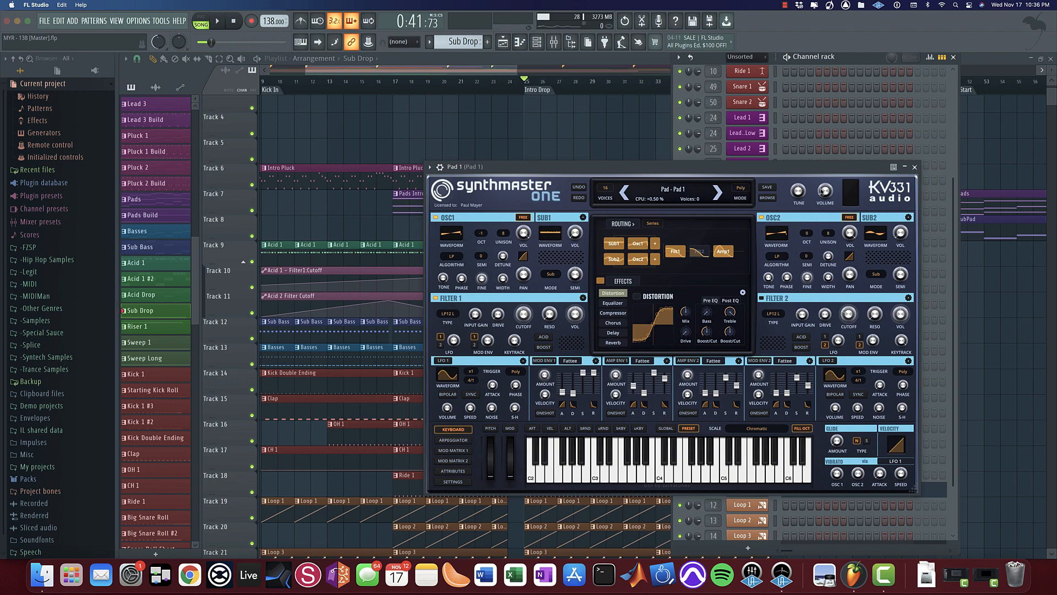
{"action": "left_click", "coordinate": [914, 167]}
{"action": "left_click", "coordinate": [554, 42]}
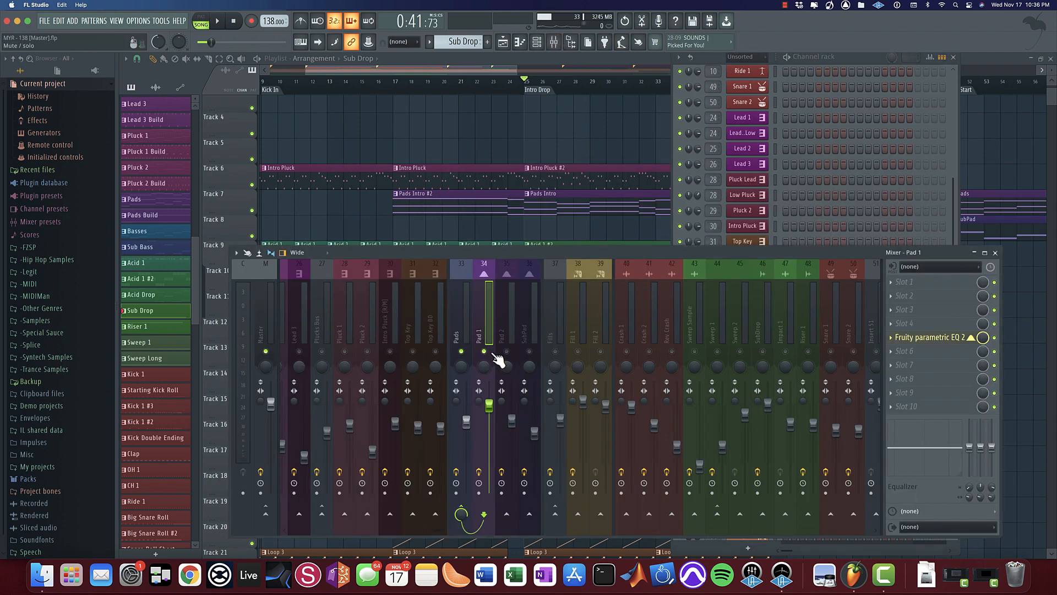
{"action": "left_click", "coordinate": [418, 185]}
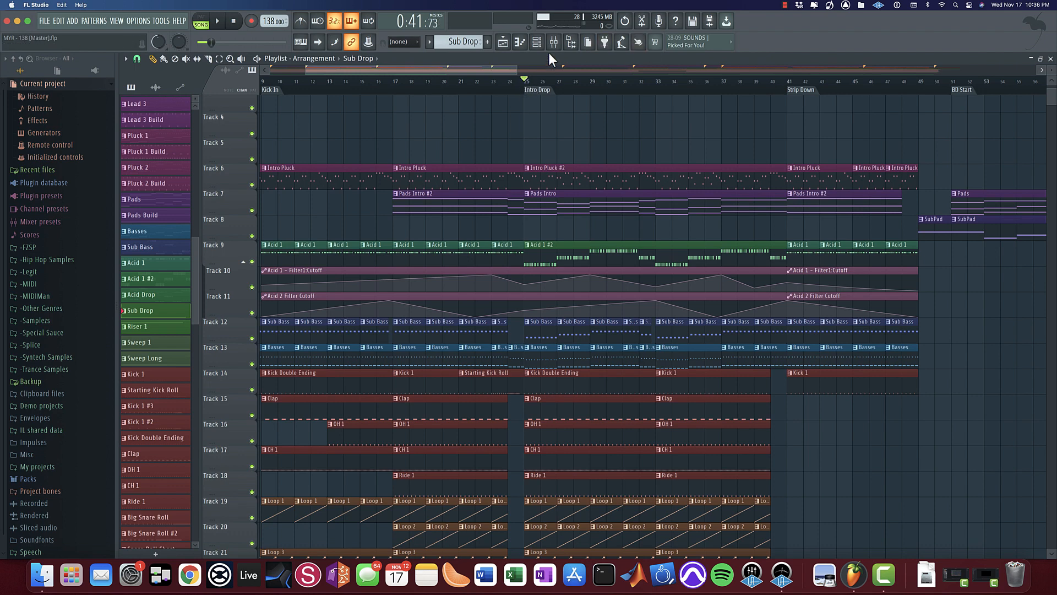
Step: Show the mixer and channel rack together and inspect the Pad 1 synth's settings again, then close the synth
{"action": "left_click", "coordinate": [561, 46]}
{"action": "key", "text": "F6"}
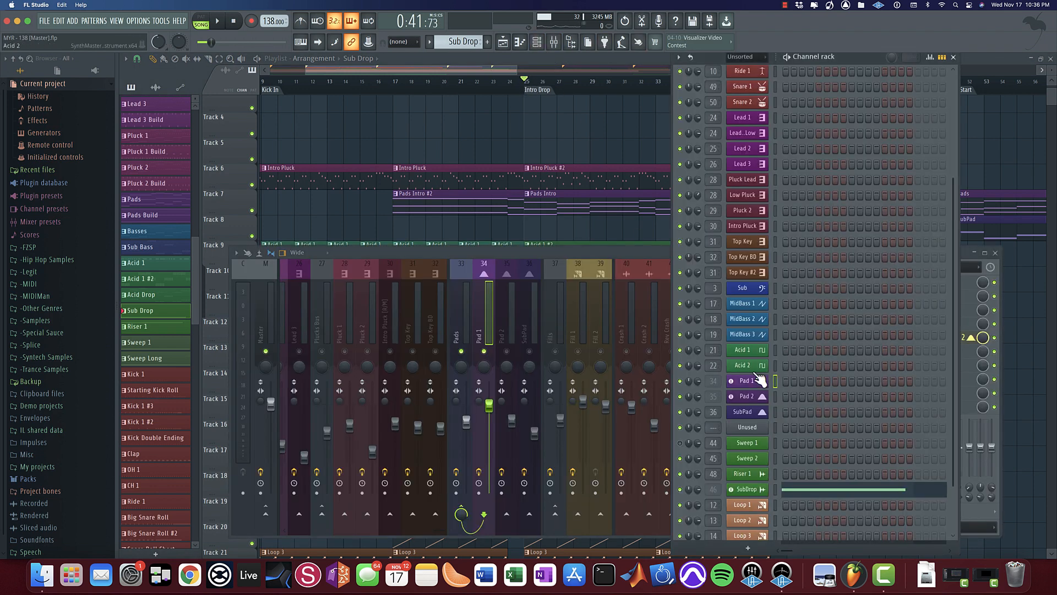
{"action": "left_click", "coordinate": [747, 380]}
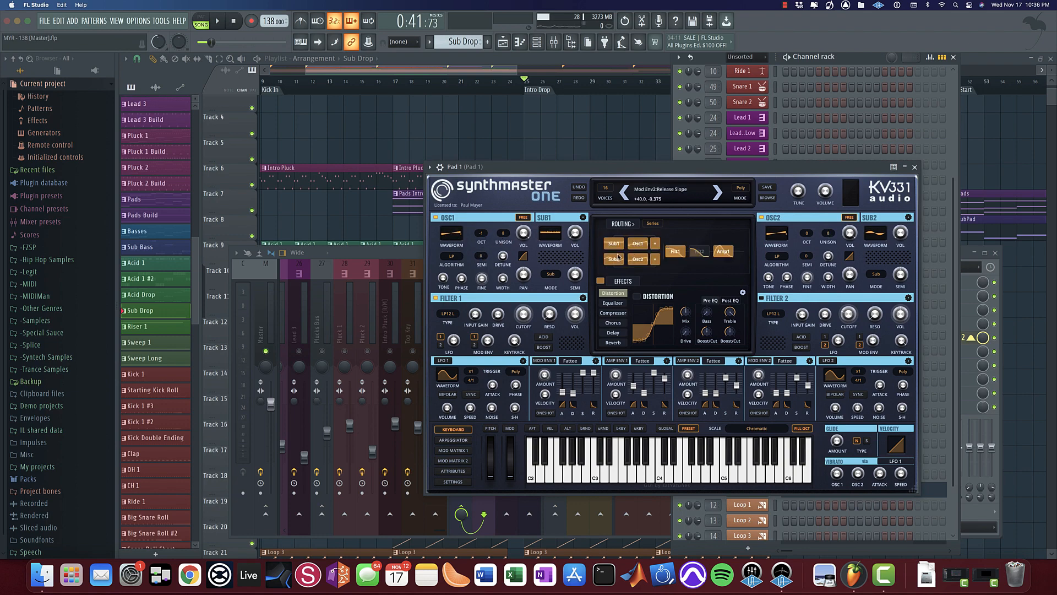
{"action": "left_click", "coordinate": [914, 167]}
Step: Reposition the mixer, open Fruity Parametric EQ 2 on the Pad 1 track and play from the Intro Drop
{"action": "left_click_drag", "start_coordinate": [647, 251], "coordinate": [610, 215]}
{"action": "left_click", "coordinate": [916, 300]}
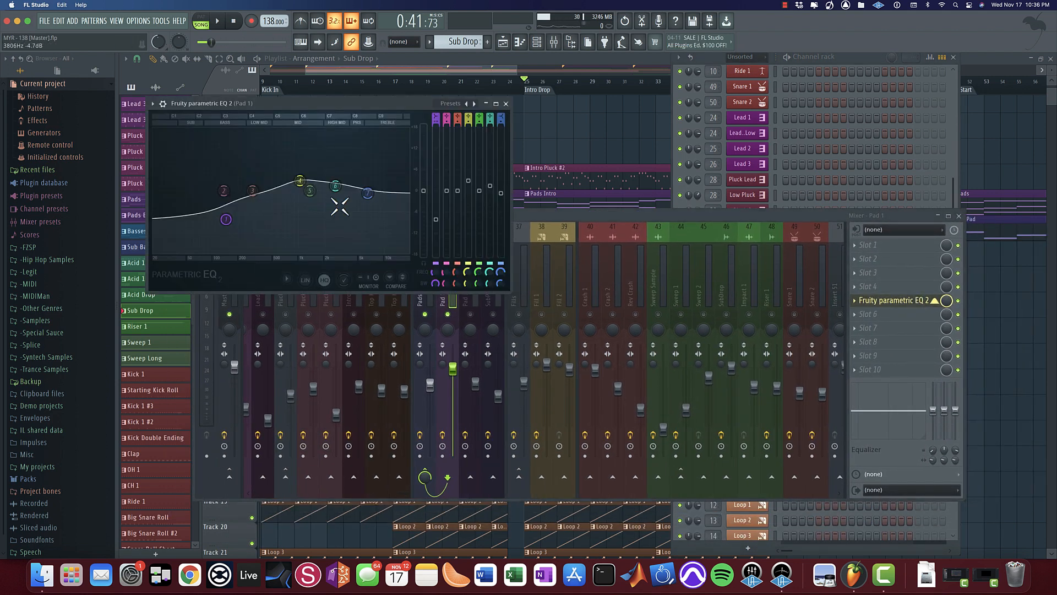
{"action": "key", "text": "space"}
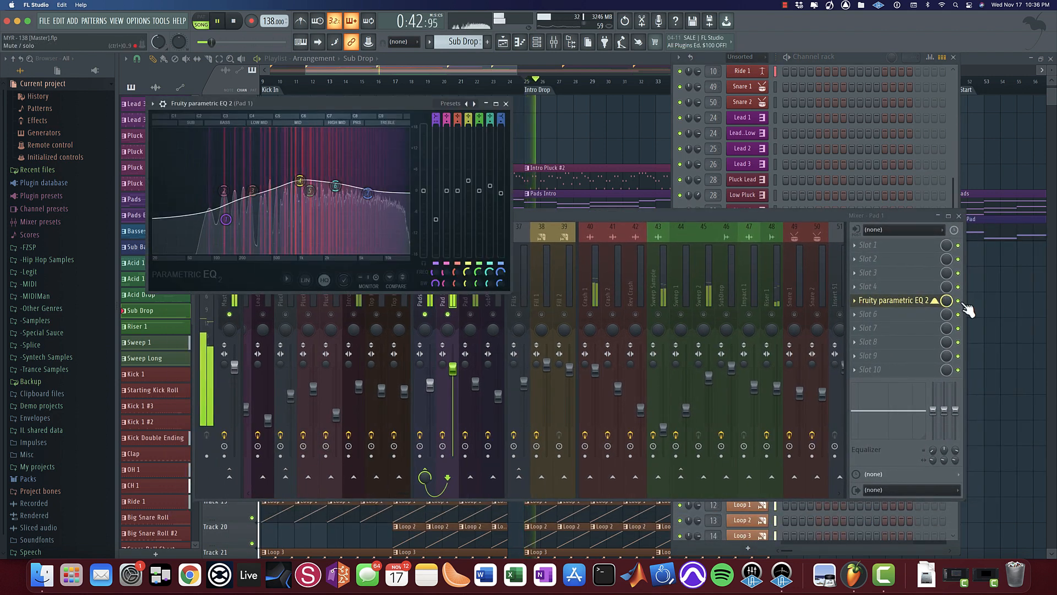
Step: Toggle the Pad 1 EQ on and off during playback to compare the sound, checking the Pads bus in between, then stop
{"action": "left_click", "coordinate": [965, 308]}
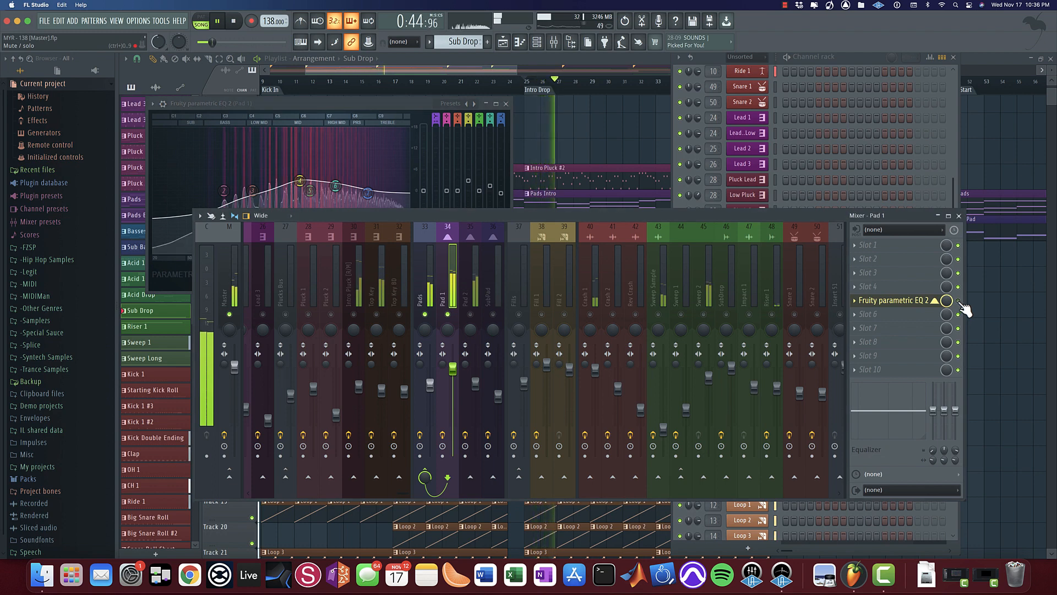
{"action": "left_click", "coordinate": [422, 279]}
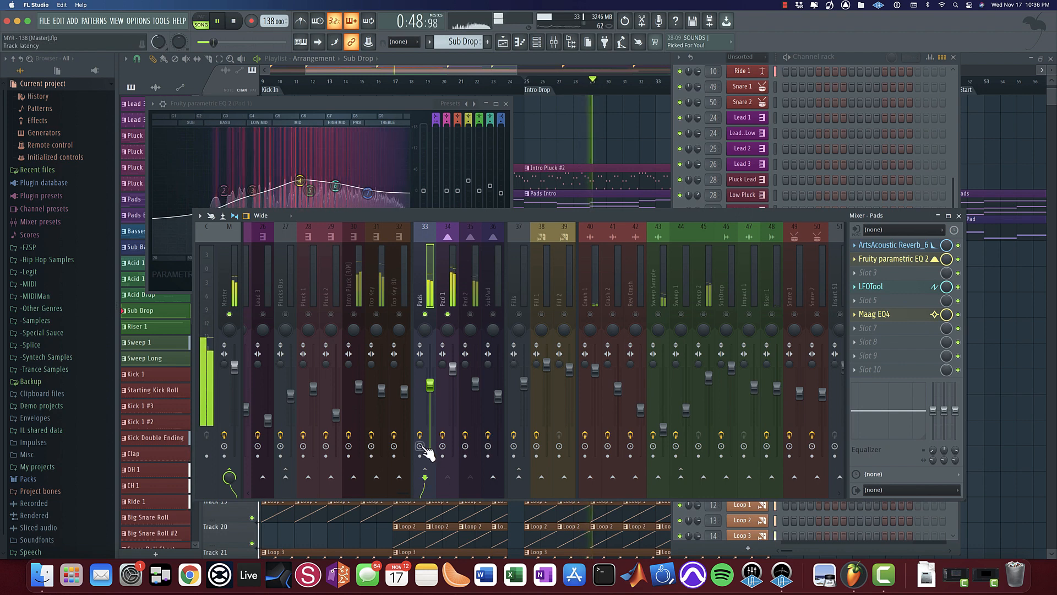
{"action": "left_click", "coordinate": [449, 287]}
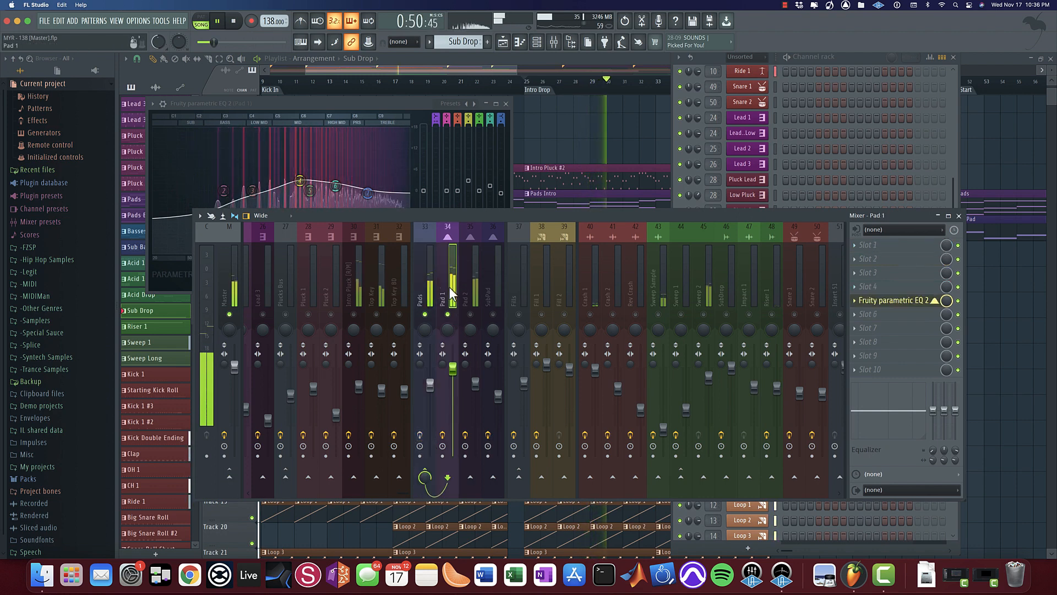
{"action": "left_click", "coordinate": [958, 301]}
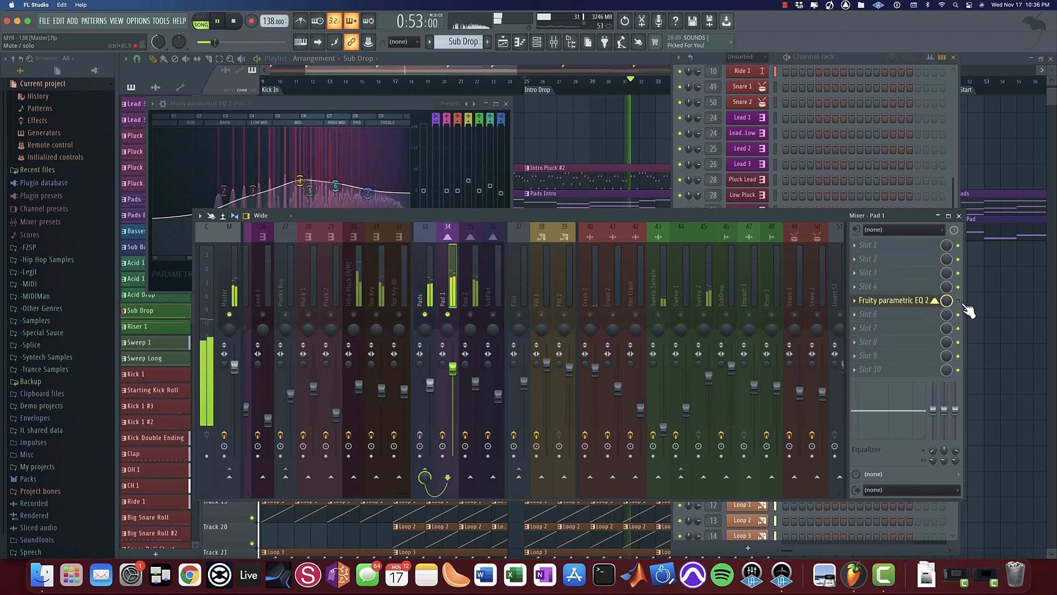
{"action": "key", "text": "space"}
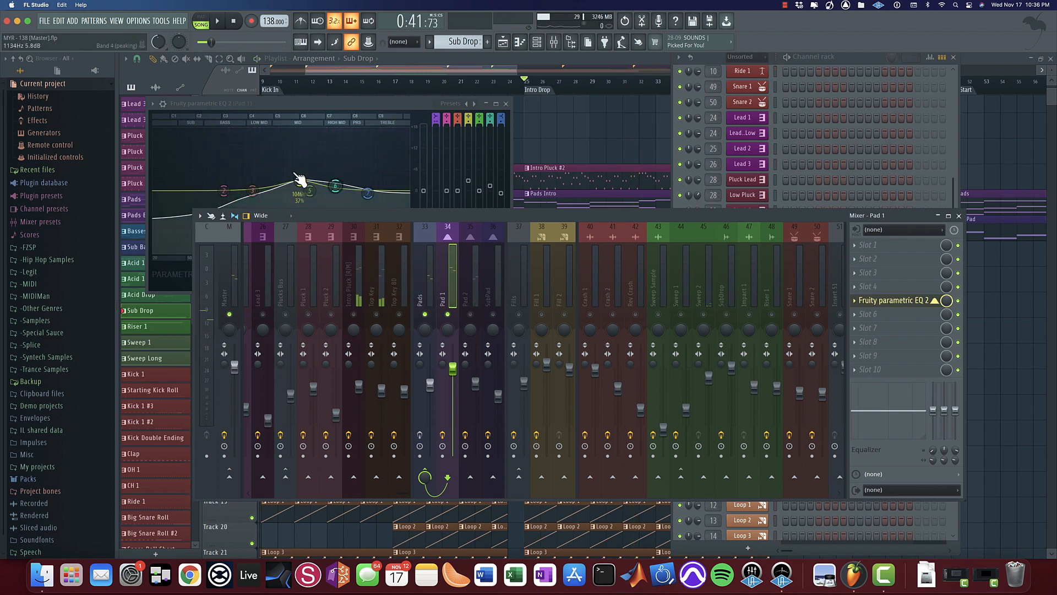
Step: Move the Pad 1 EQ window aside and inspect Fruity Parametric EQ 2 and Maag EQ4 on the Pads bus
{"action": "left_click_drag", "start_coordinate": [339, 104], "coordinate": [453, 82]}
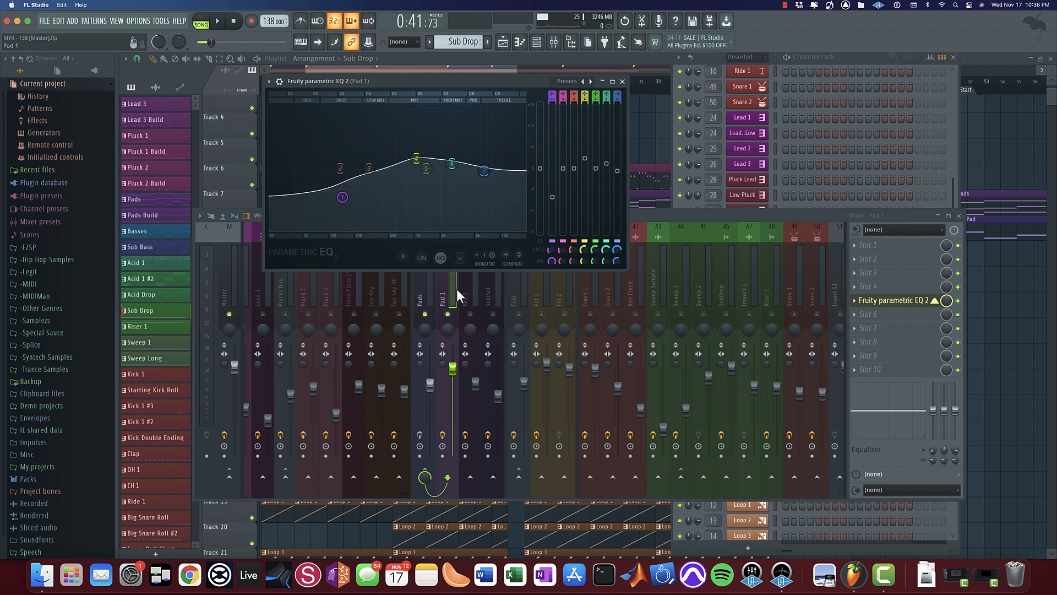
{"action": "left_click", "coordinate": [430, 295]}
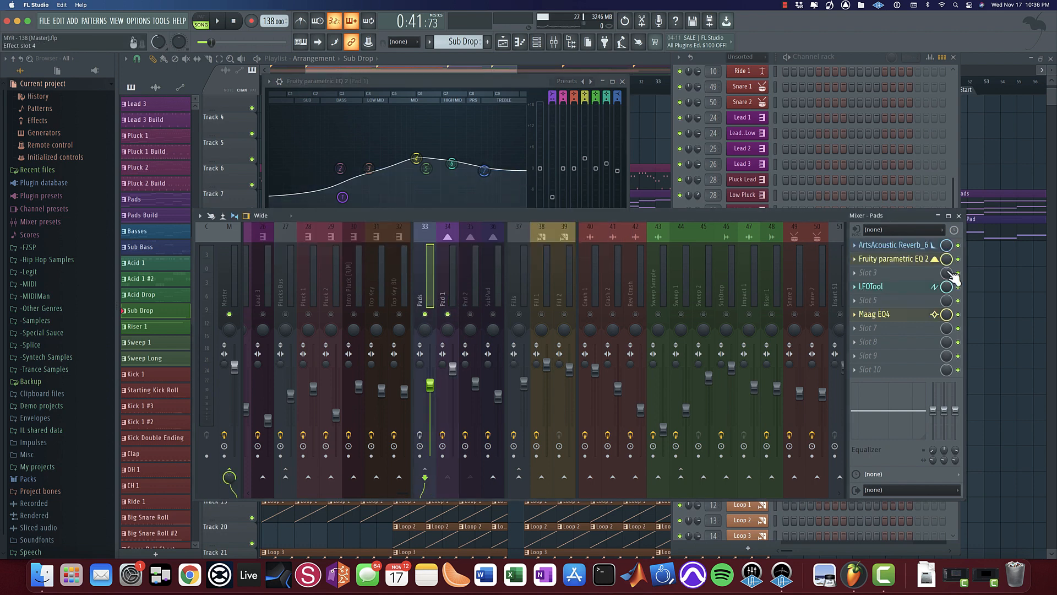
{"action": "left_click", "coordinate": [895, 261]}
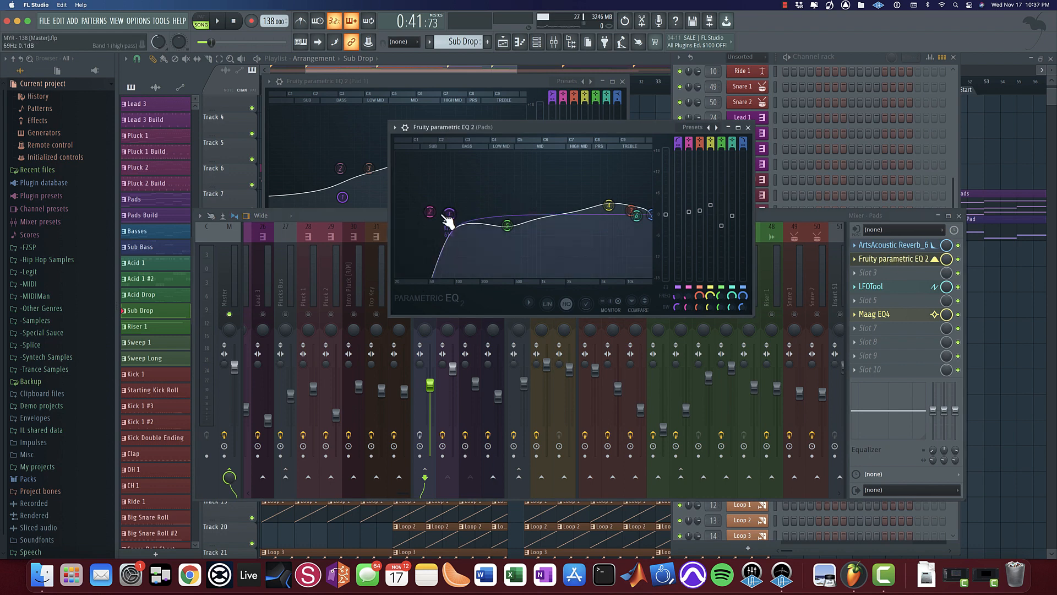
{"action": "left_click", "coordinate": [888, 319]}
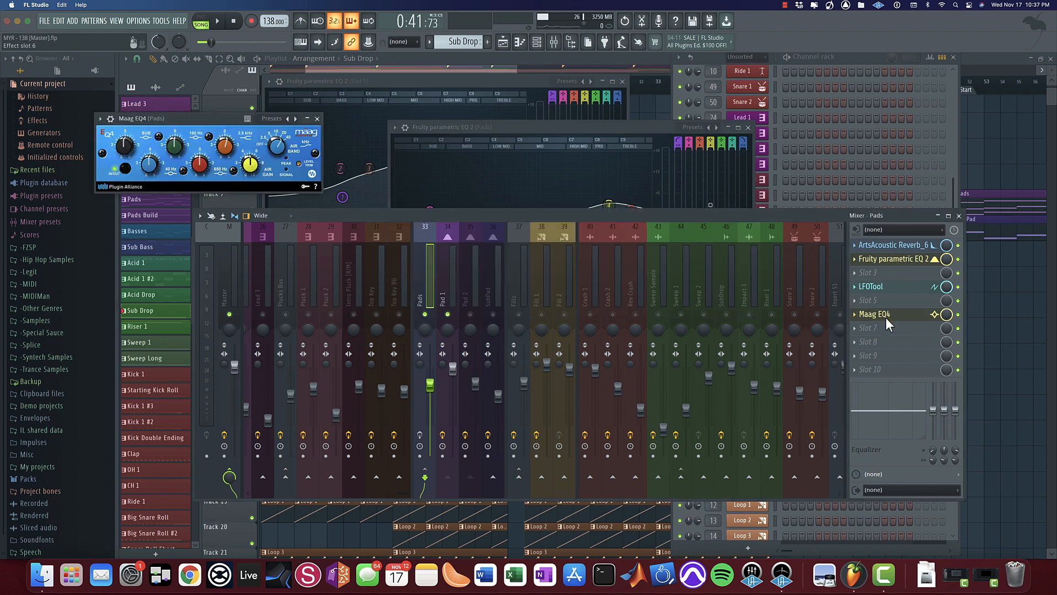
{"action": "left_click", "coordinate": [317, 119]}
Step: Play from the Intro Drop, moving the Pad 1 EQ clear to watch its spectrum, and select the Pads bus
{"action": "key", "text": "space"}
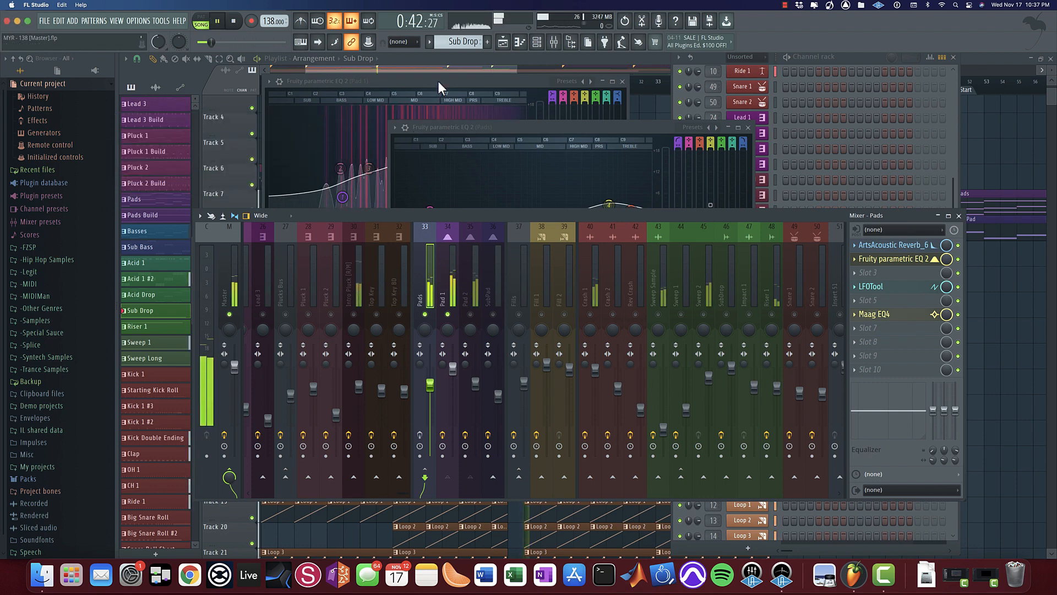
{"action": "left_click_drag", "start_coordinate": [437, 81], "coordinate": [365, 57]}
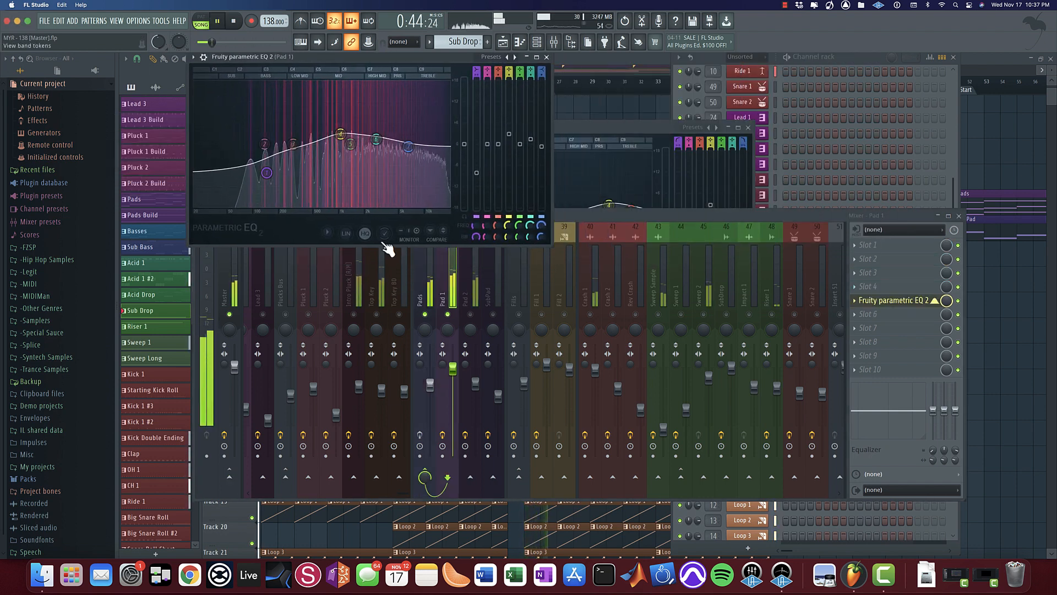
{"action": "left_click", "coordinate": [421, 273]}
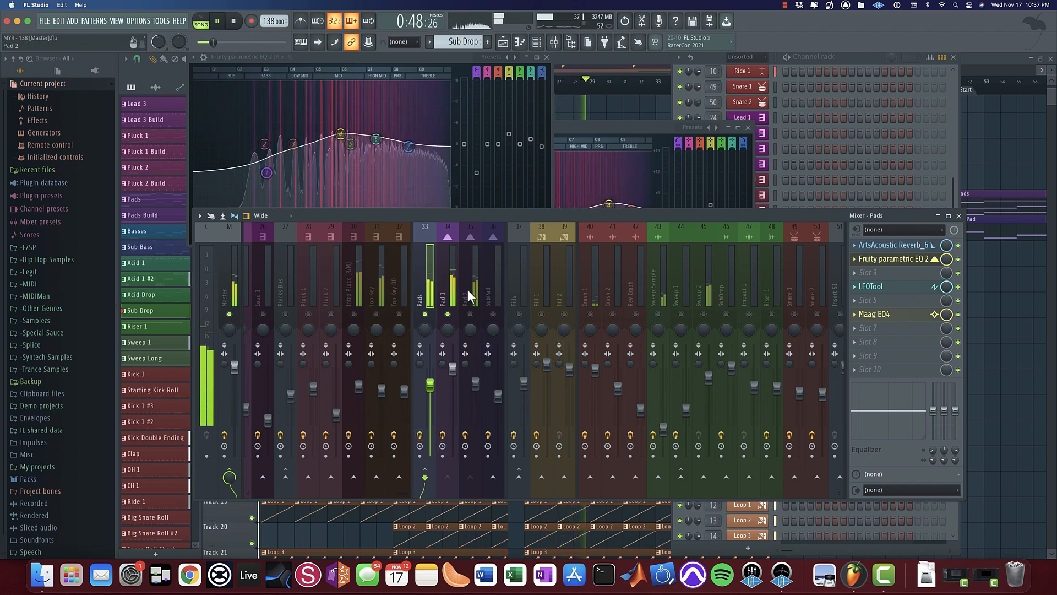
Step: Toggle Fruity Parametric EQ 2 and Maag EQ4 on the Pads bus during playback to compare their effect
{"action": "left_click", "coordinate": [929, 260]}
{"action": "left_click", "coordinate": [958, 259]}
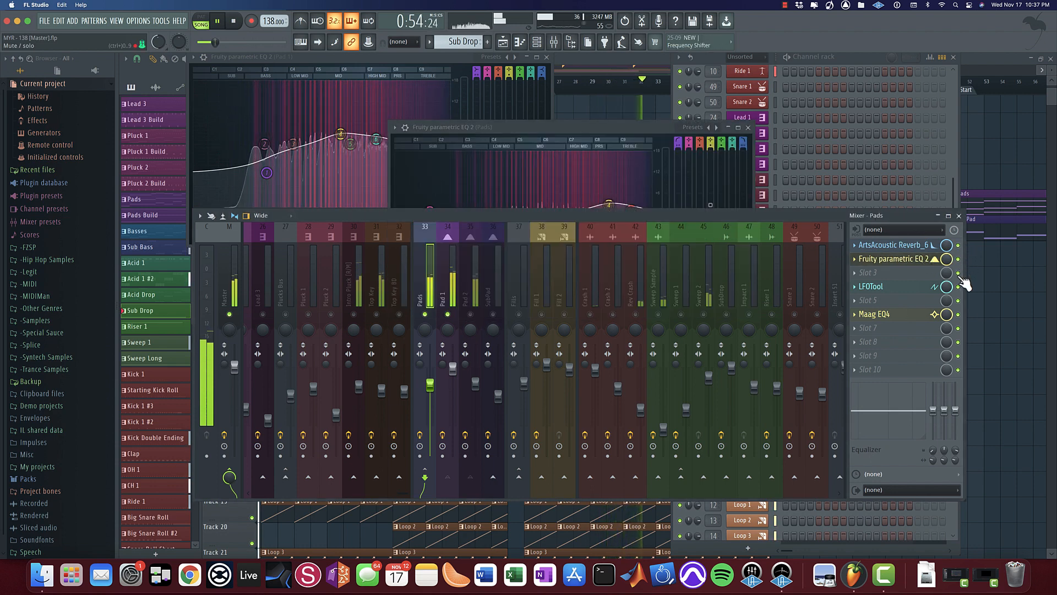
{"action": "left_click", "coordinate": [958, 316]}
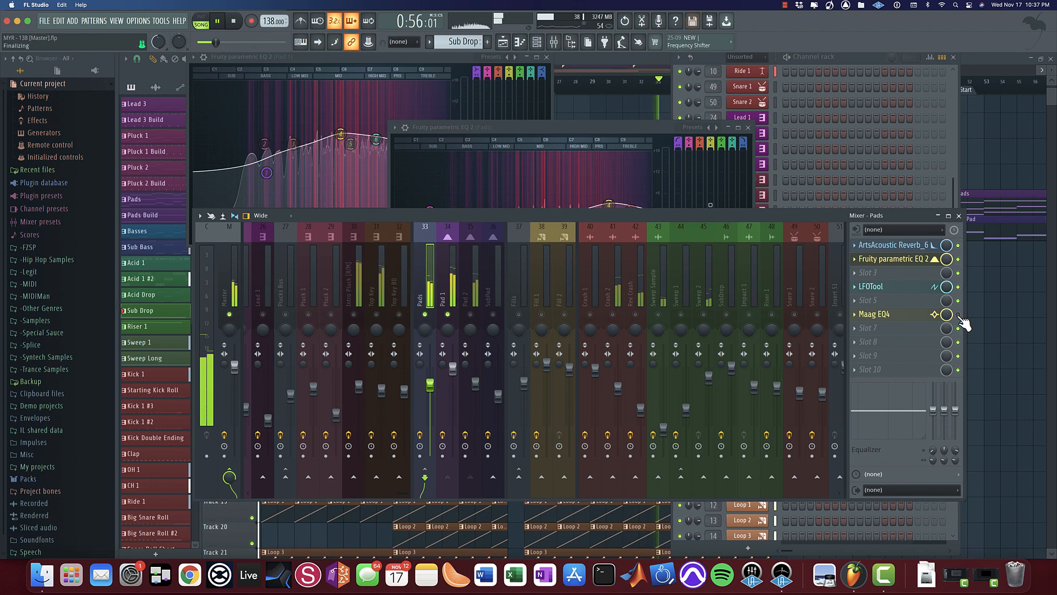
Step: Inspect the Maag EQ4 and LFOTool settings on the Pads bus
{"action": "left_click", "coordinate": [890, 315]}
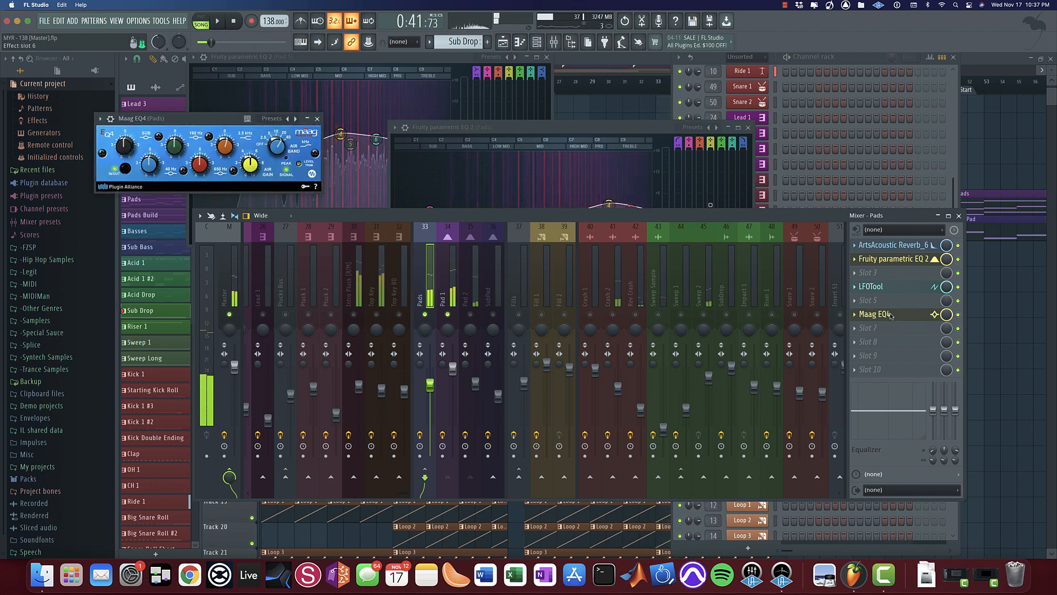
{"action": "left_click", "coordinate": [920, 289]}
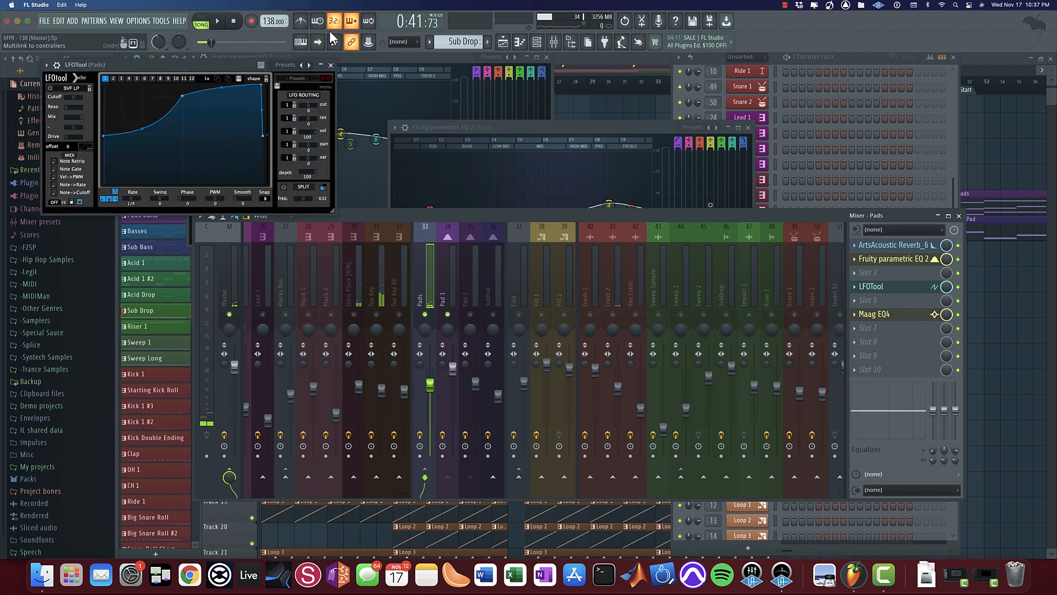
Step: Close LFOTool, solo the Pad 2 mixer track during playback and open its Fruity Parametric EQ 2
{"action": "left_click", "coordinate": [331, 66]}
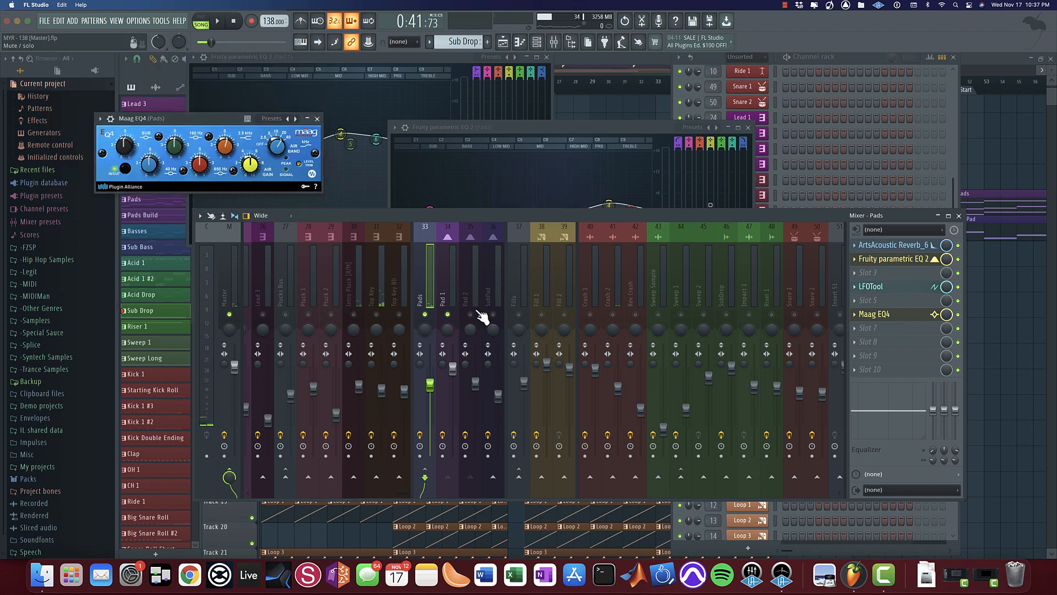
{"action": "key", "text": "space"}
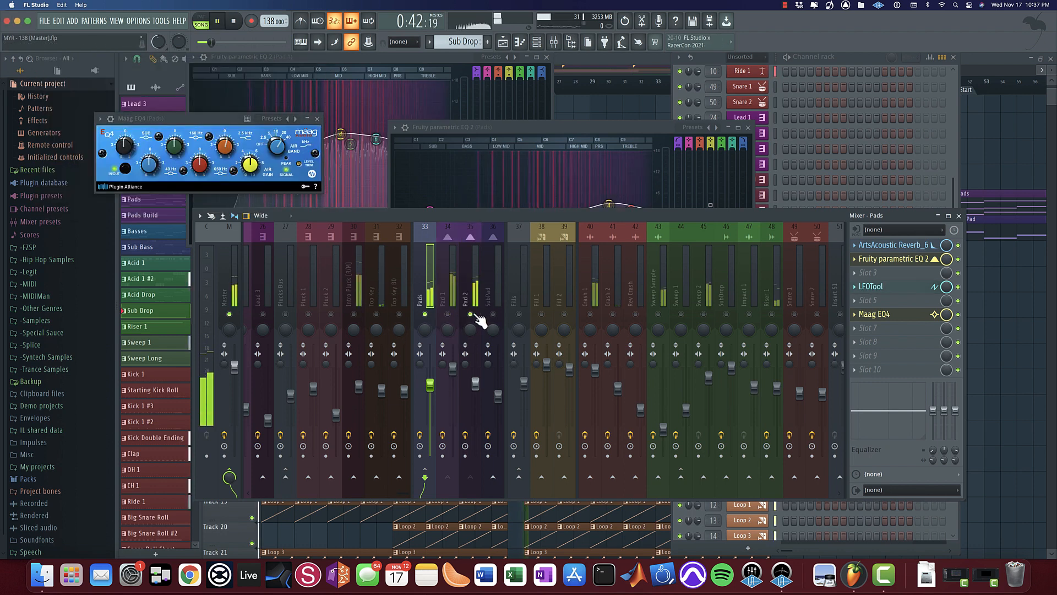
{"action": "left_click", "coordinate": [477, 318]}
{"action": "left_click", "coordinate": [908, 274]}
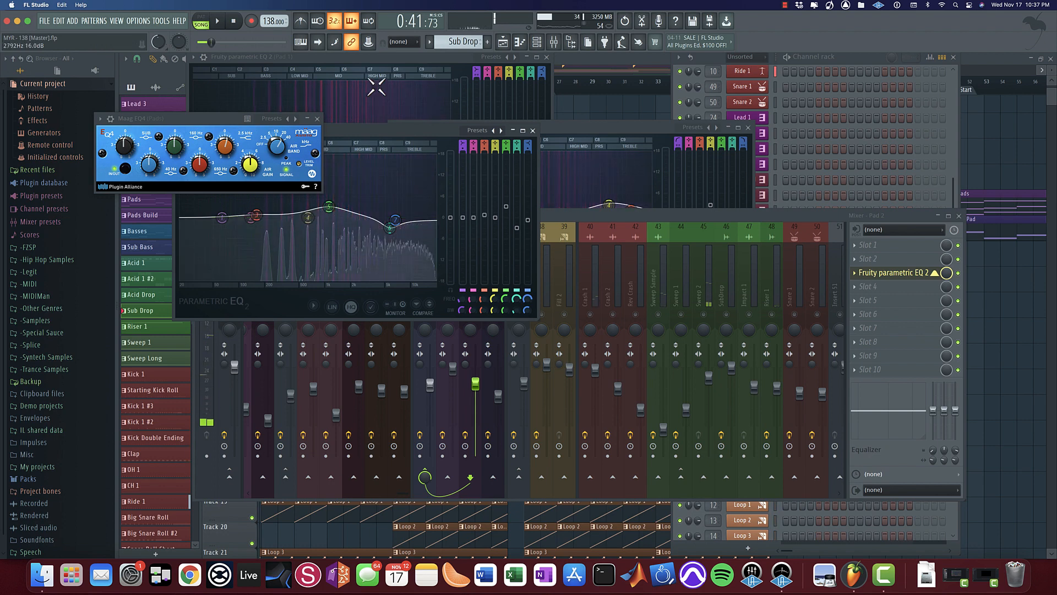
Step: Move aside and close the Pad 1 EQ, and play the Intro Drop with Pad 2 selected, bringing Pad 1 back in
{"action": "left_click_drag", "start_coordinate": [365, 61], "coordinate": [694, 84]}
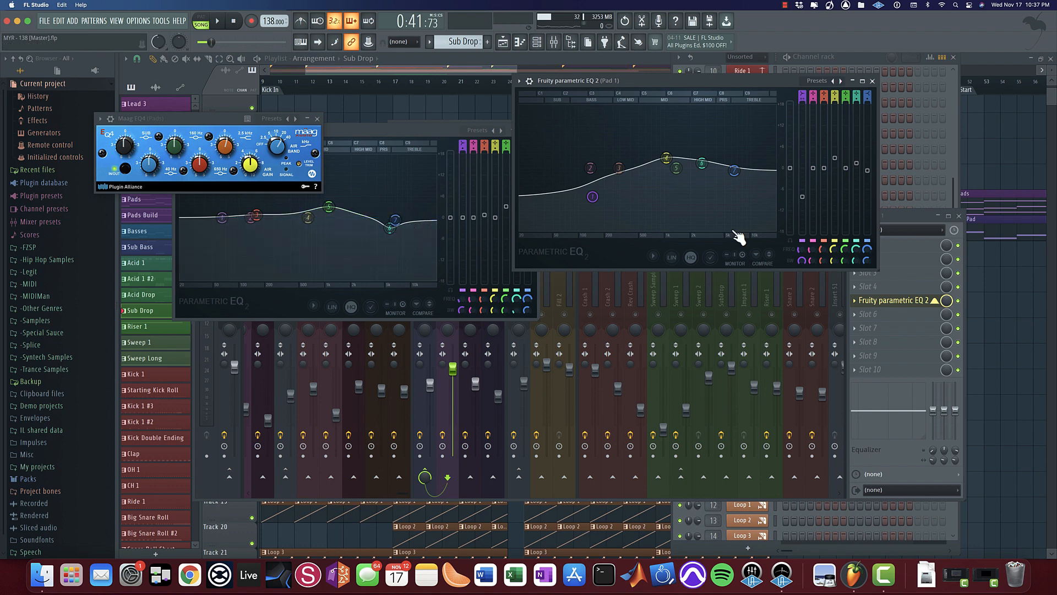
{"action": "left_click", "coordinate": [872, 82]}
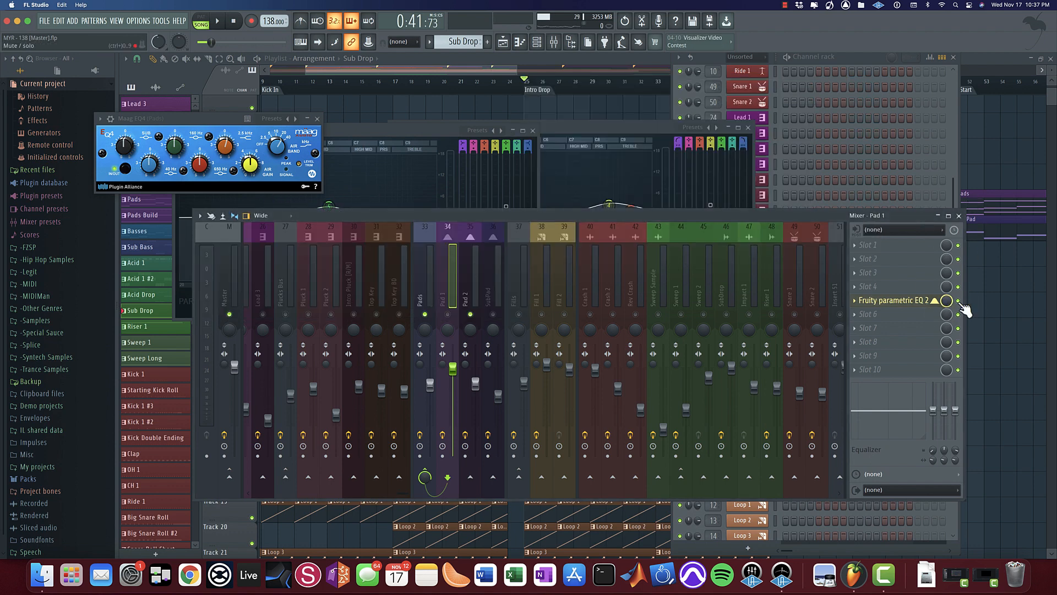
{"action": "left_click", "coordinate": [470, 295]}
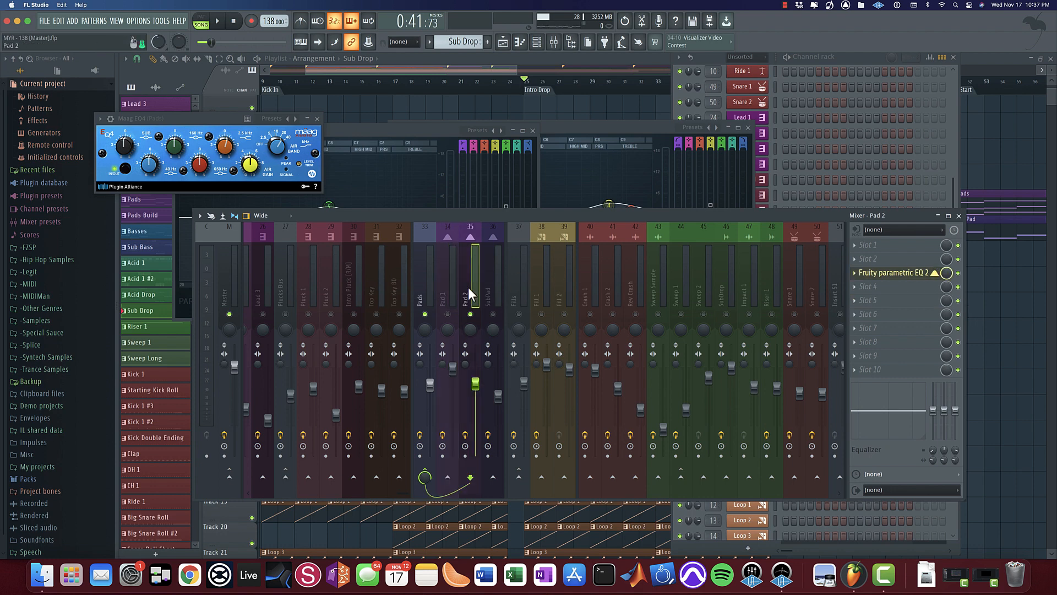
{"action": "key", "text": "space"}
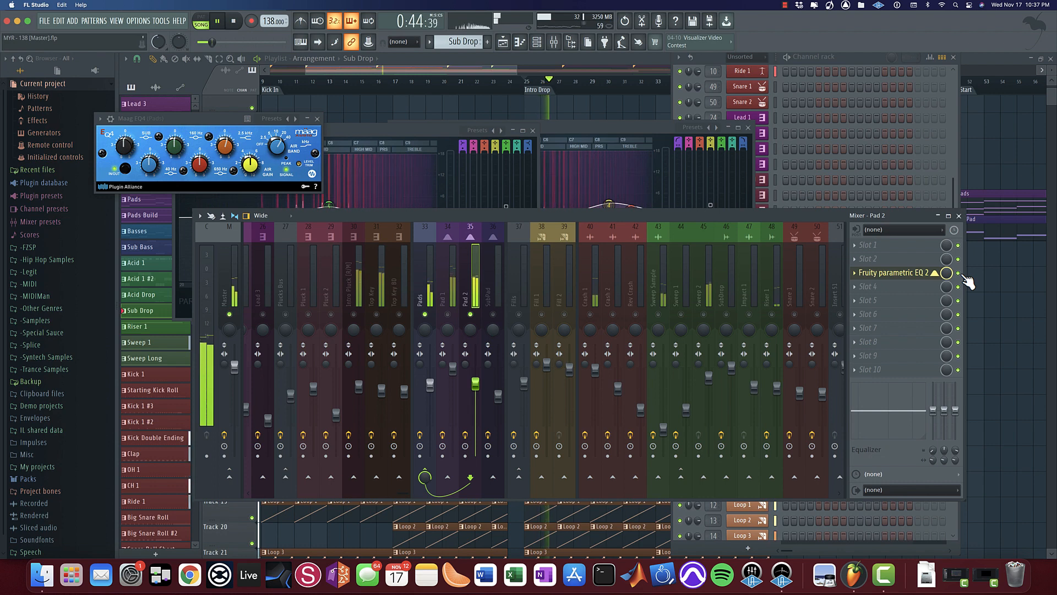
{"action": "left_click", "coordinate": [454, 315]}
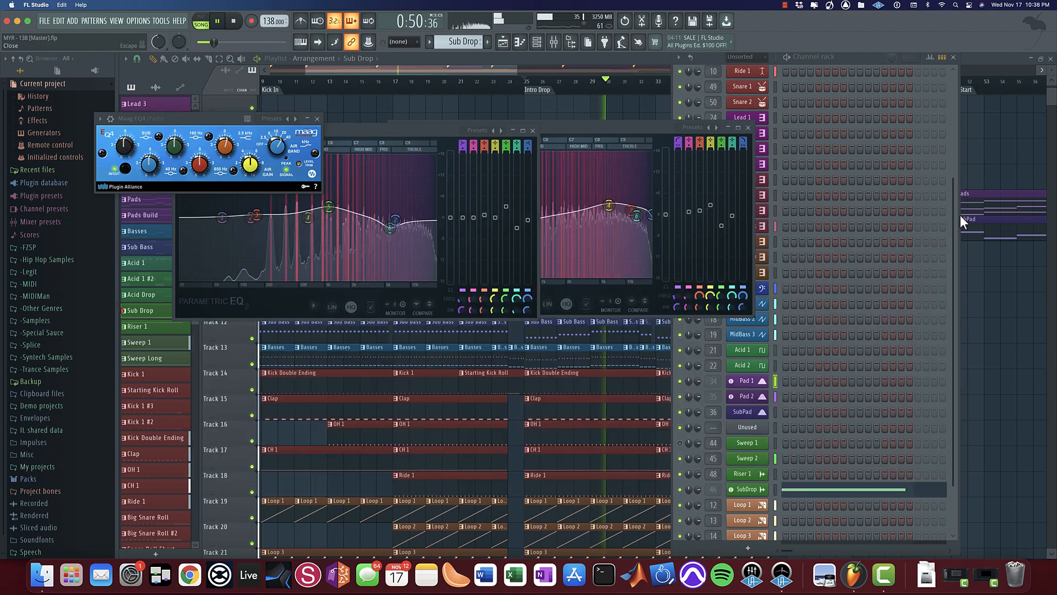
Step: Close the mixer and inspect Pad 2's SynthMaster One patch during playback, stopping at the end
{"action": "left_click", "coordinate": [959, 215]}
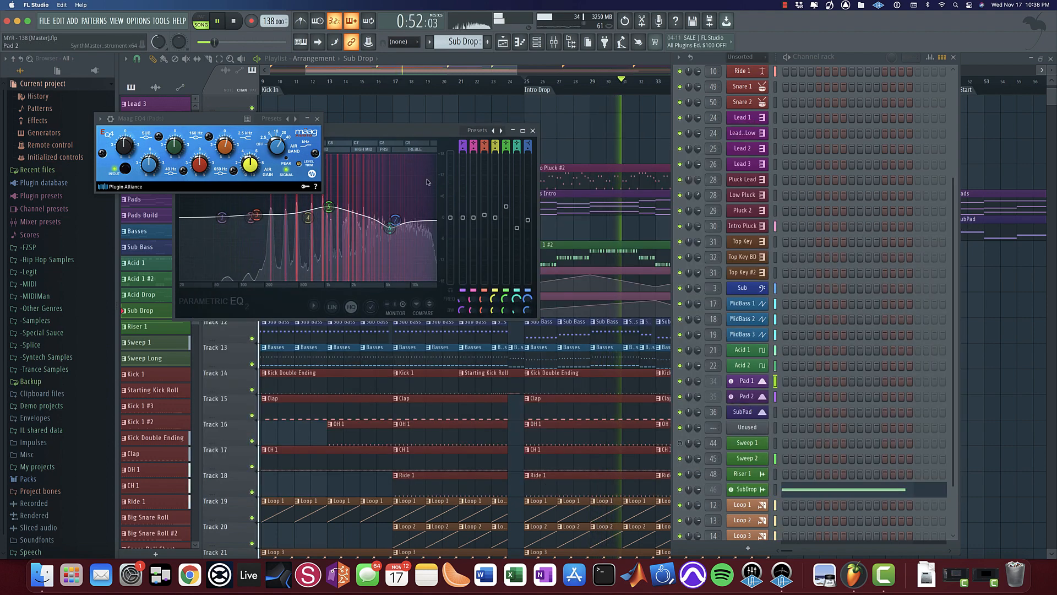
{"action": "left_click", "coordinate": [747, 396]}
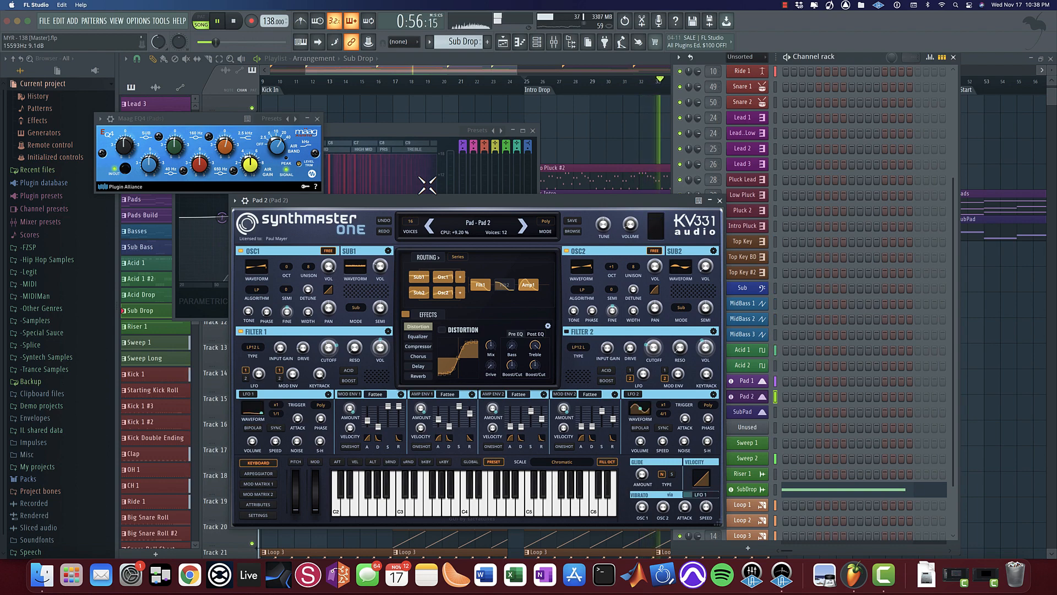
{"action": "key", "text": "space"}
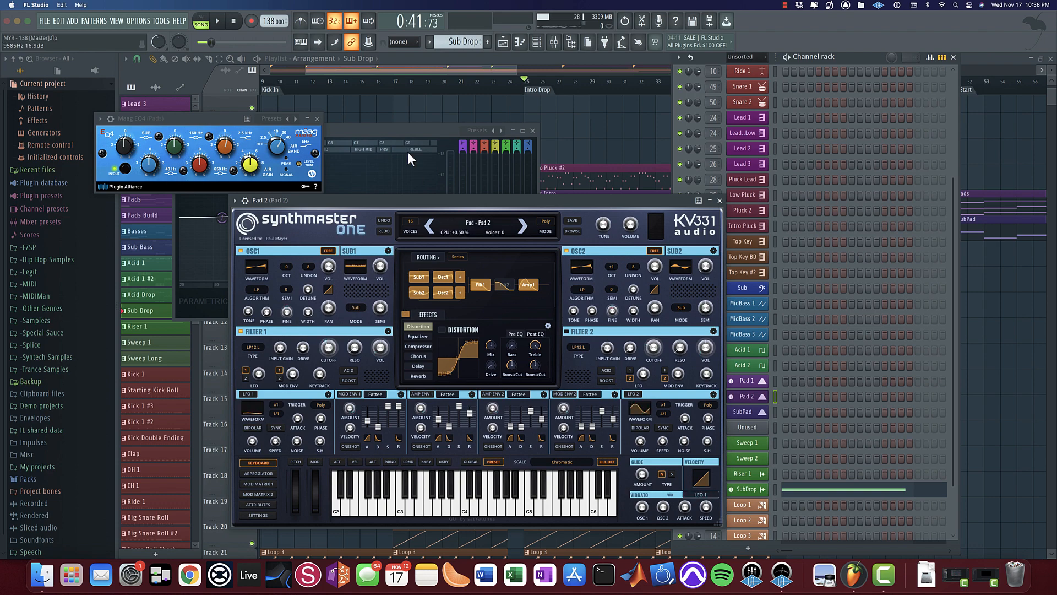
Step: Close the Maag EQ4, Pad 2 EQ and SynthMaster One windows
{"action": "left_click", "coordinate": [317, 119]}
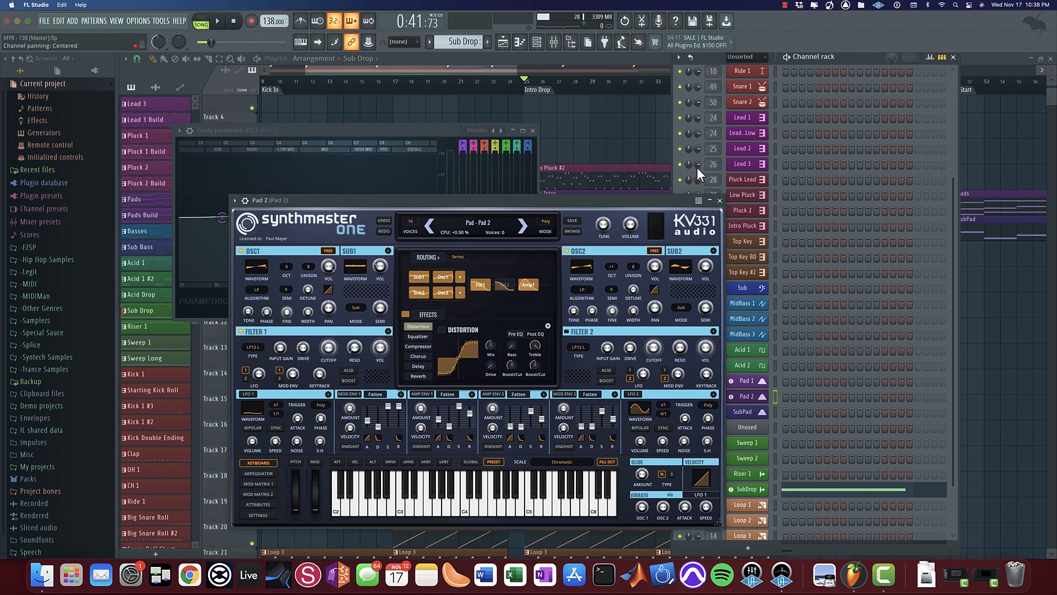
{"action": "left_click", "coordinate": [532, 132]}
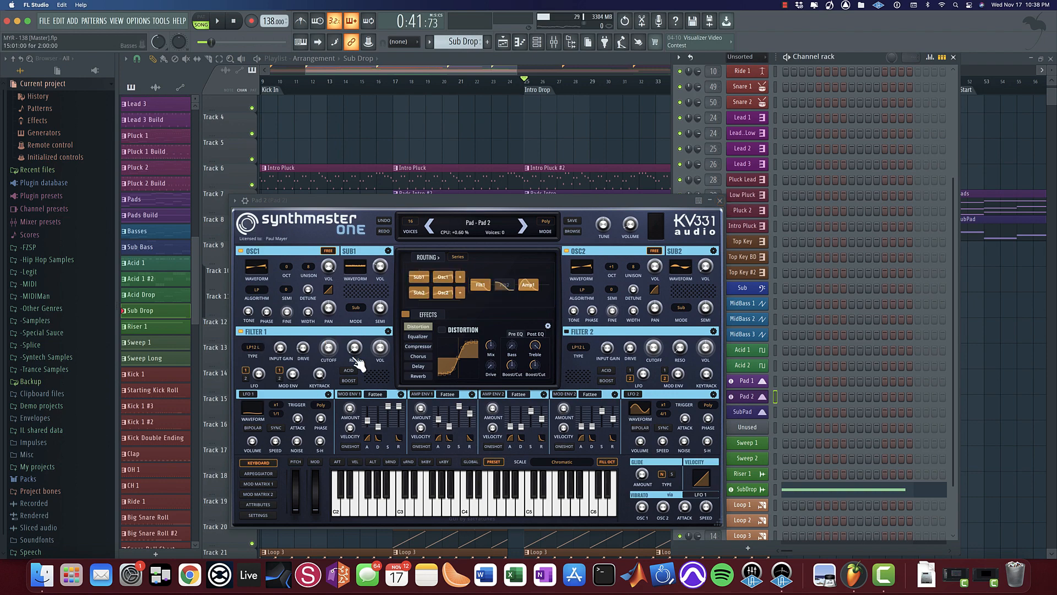
{"action": "left_click", "coordinate": [719, 201]}
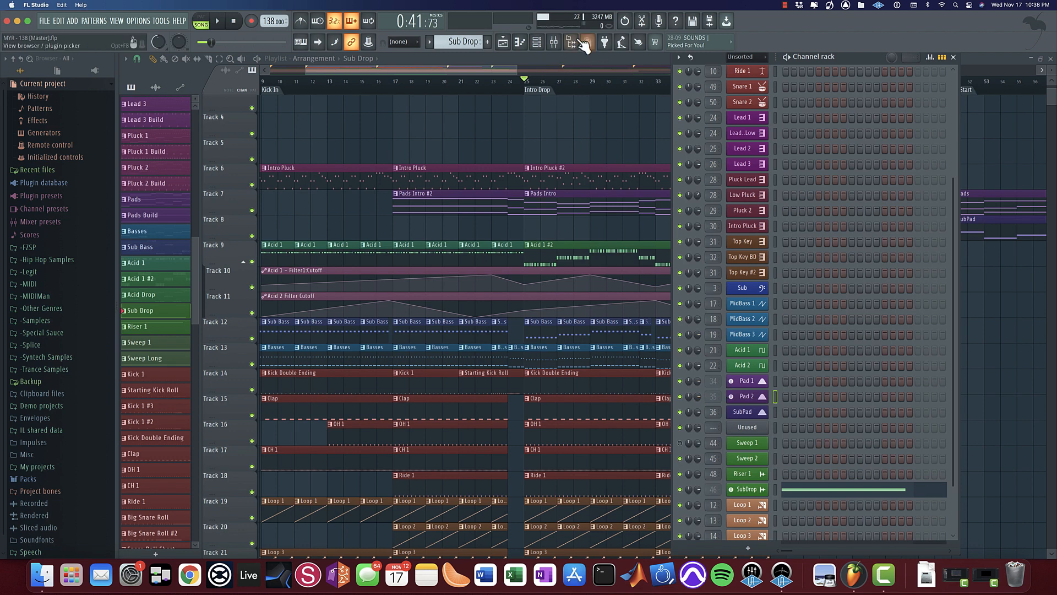
Step: Inspect Fruity Parametric EQ 2 on the Pads bus in the mixer
{"action": "left_click", "coordinate": [554, 41]}
{"action": "left_click", "coordinate": [427, 280]}
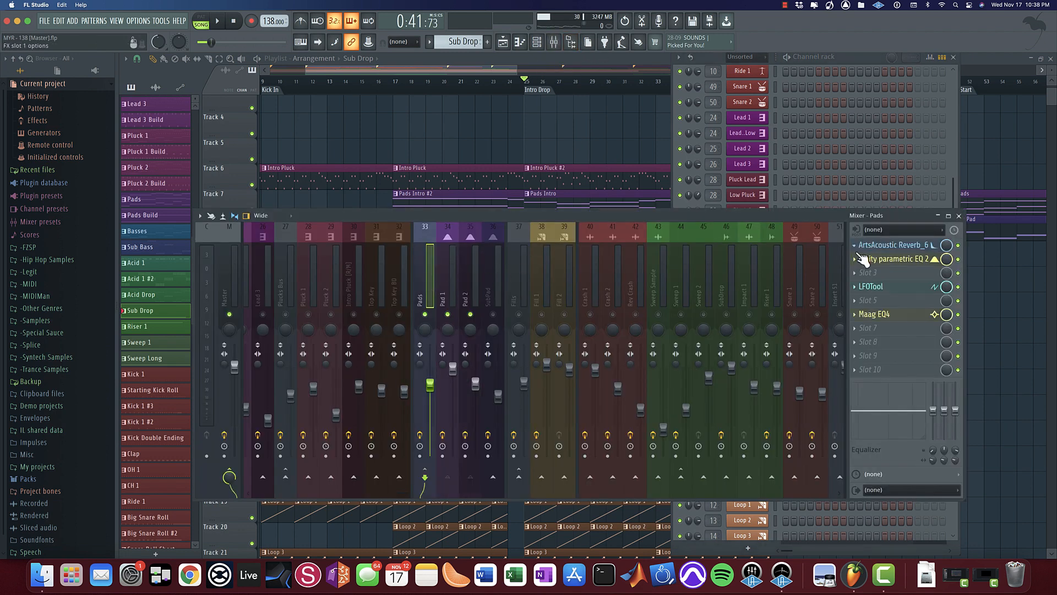
{"action": "left_click", "coordinate": [882, 262]}
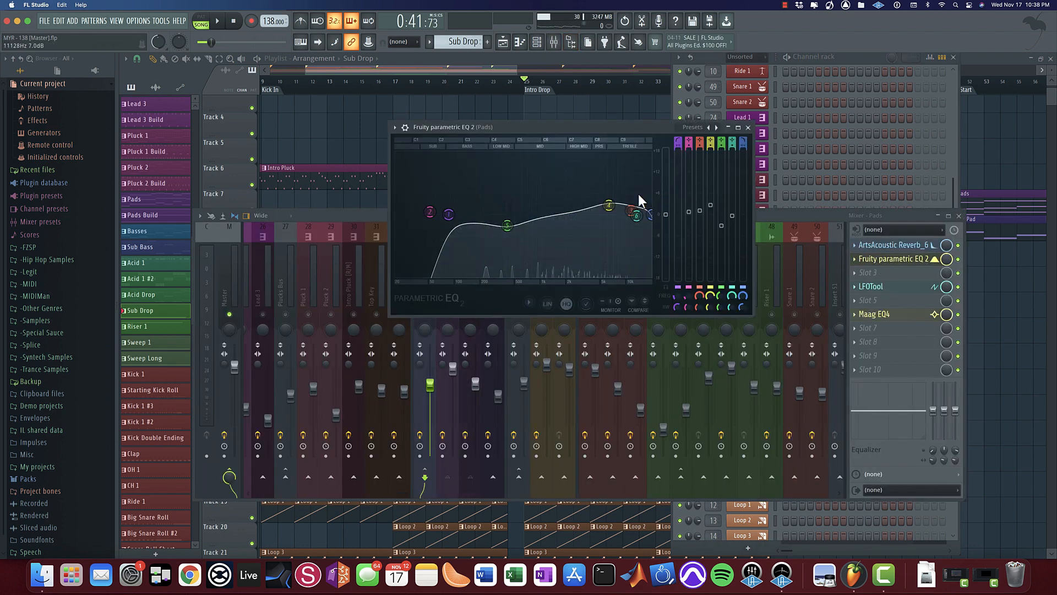
Step: Play from bar 17 with the Pads bus's ArtsAcoustic Reverb and EQ opened, watching the EQ spectrum, and close both windows
{"action": "left_click", "coordinate": [393, 83]}
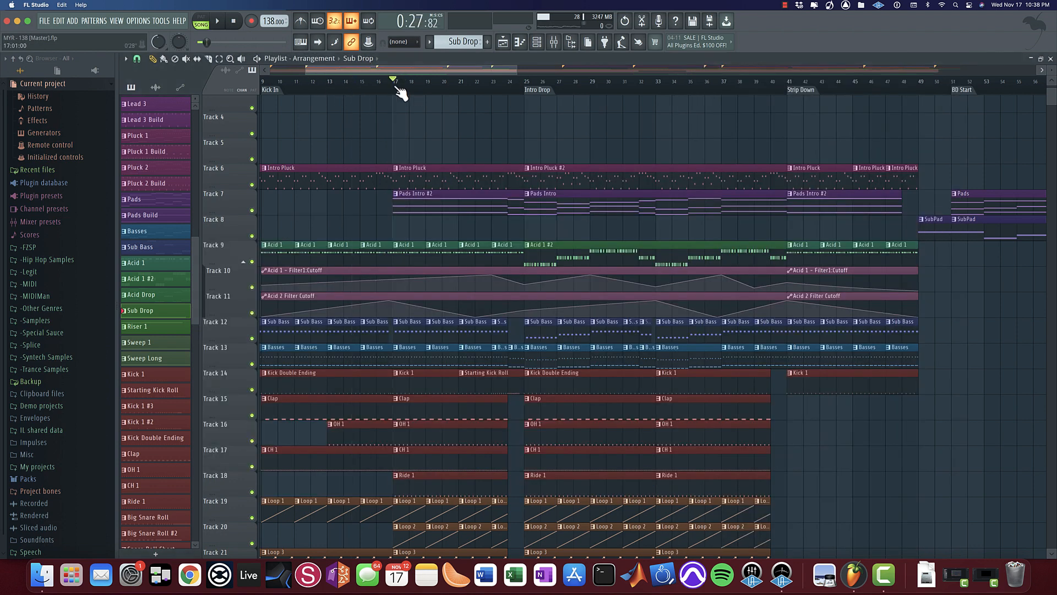
{"action": "left_click", "coordinate": [555, 44]}
{"action": "left_click", "coordinate": [887, 246]}
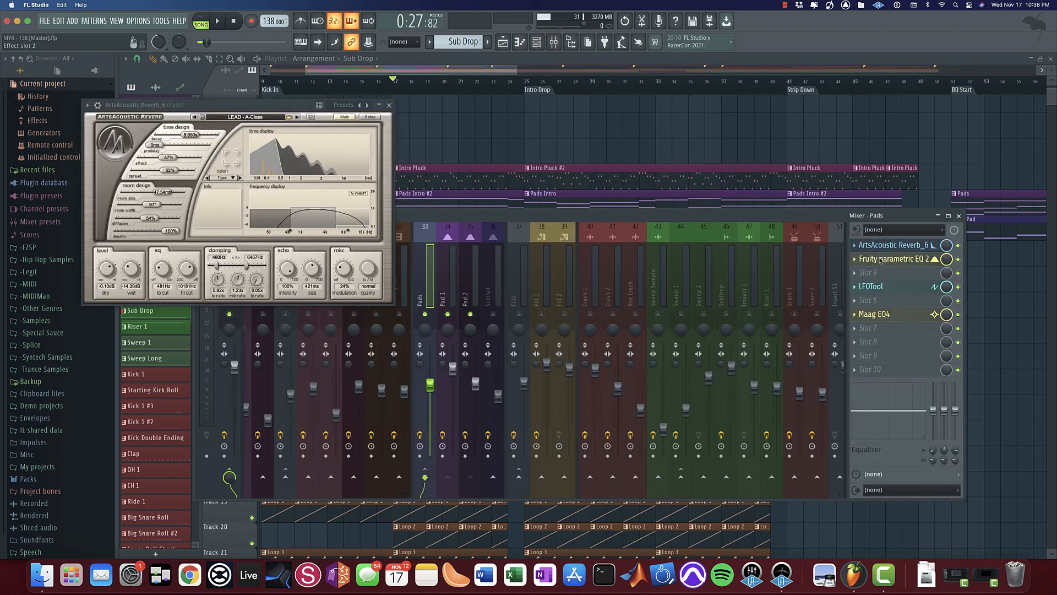
{"action": "left_click", "coordinate": [892, 258]}
{"action": "key", "text": "space"}
{"action": "left_click", "coordinate": [389, 105]}
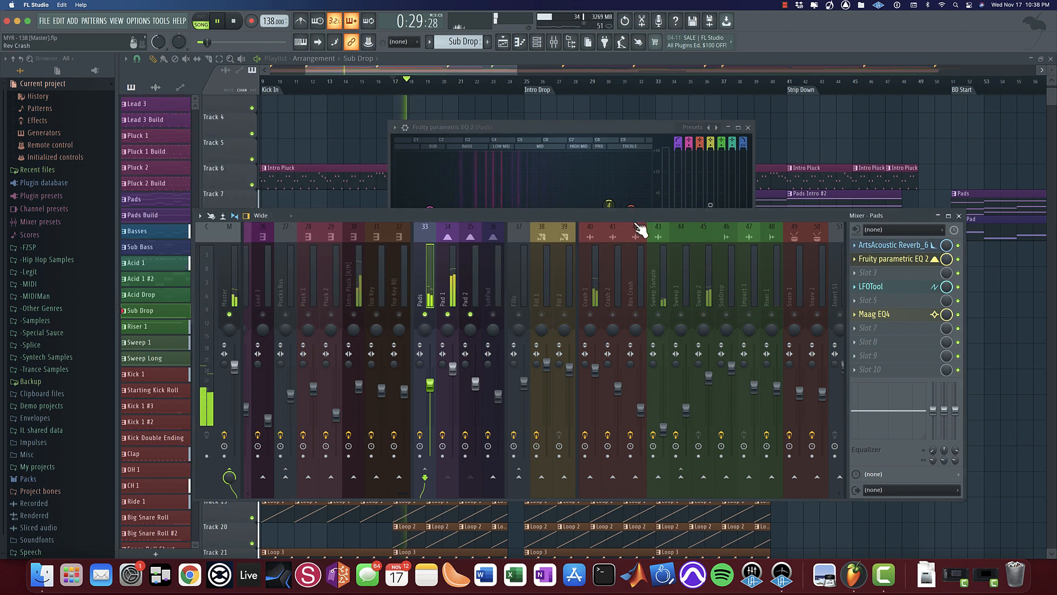
{"action": "left_click_drag", "start_coordinate": [593, 123], "coordinate": [590, 114]}
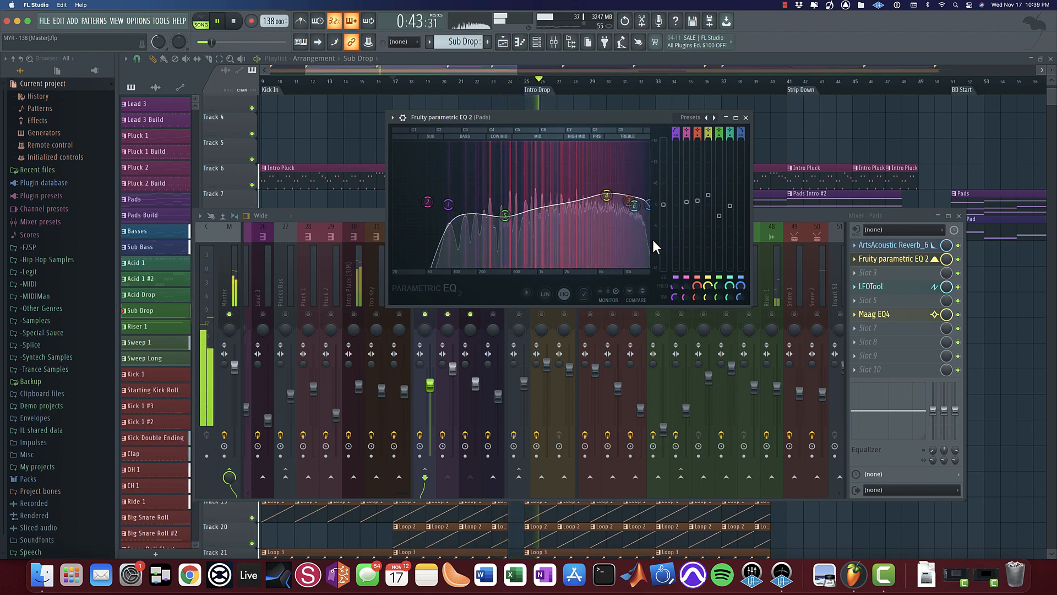
{"action": "key", "text": "space"}
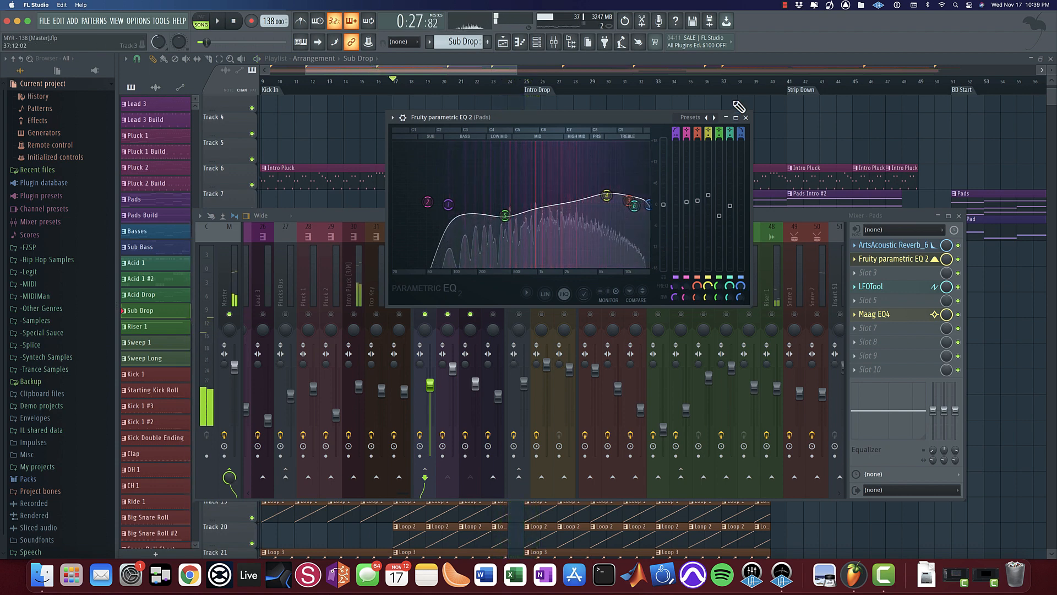
{"action": "left_click", "coordinate": [745, 117]}
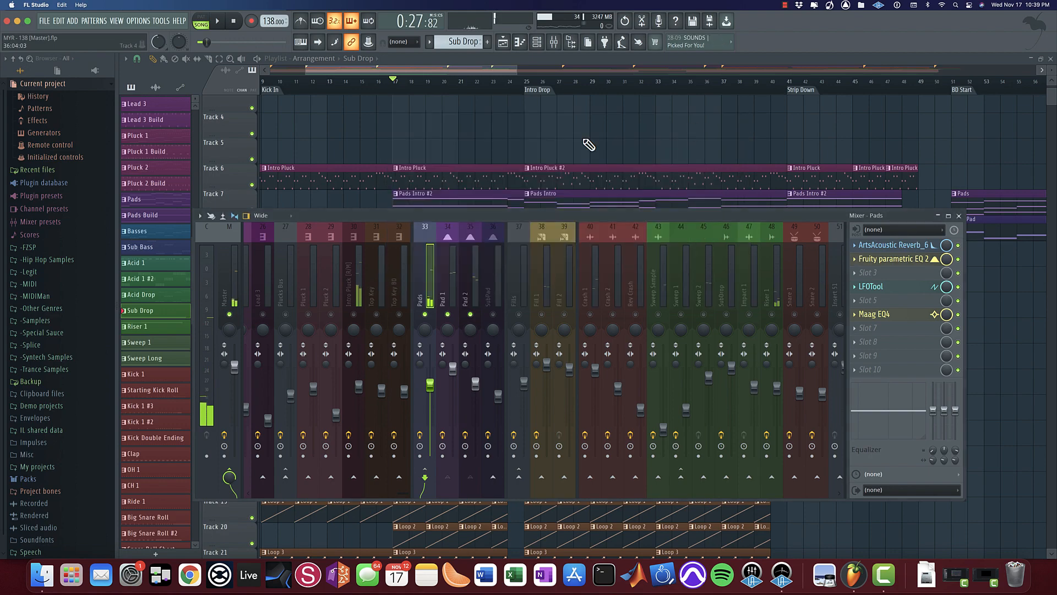
Step: Compare the Pad 1 and Pad 2 notes of the Pads Intro #2 and Pads Intro patterns, moving the playhead to the Intro Drop
{"action": "key", "text": "F9"}
{"action": "left_click", "coordinate": [509, 160]}
{"action": "left_click", "coordinate": [529, 39]}
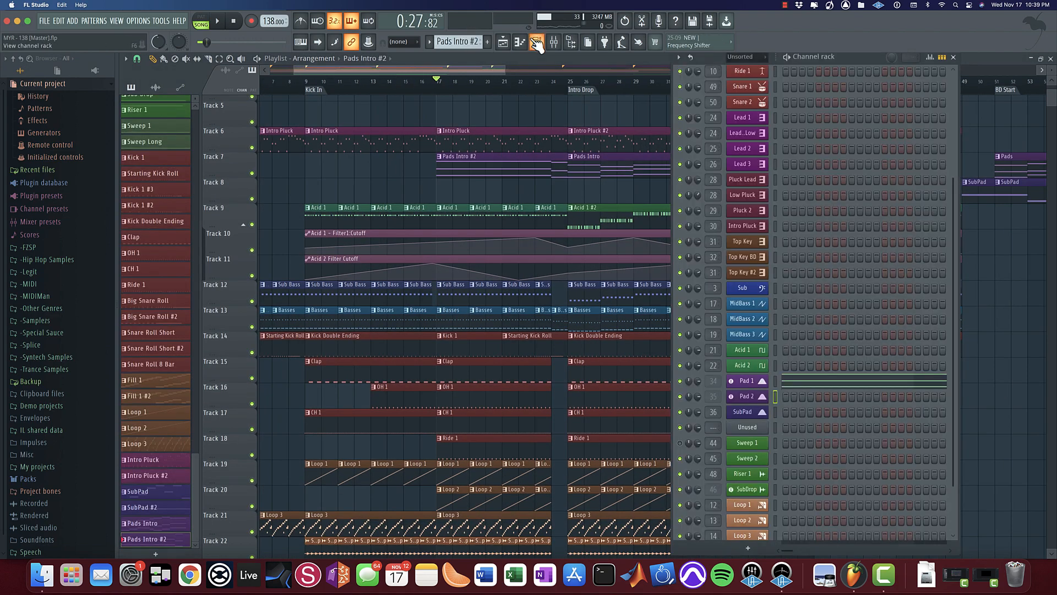
{"action": "left_click", "coordinate": [617, 158]}
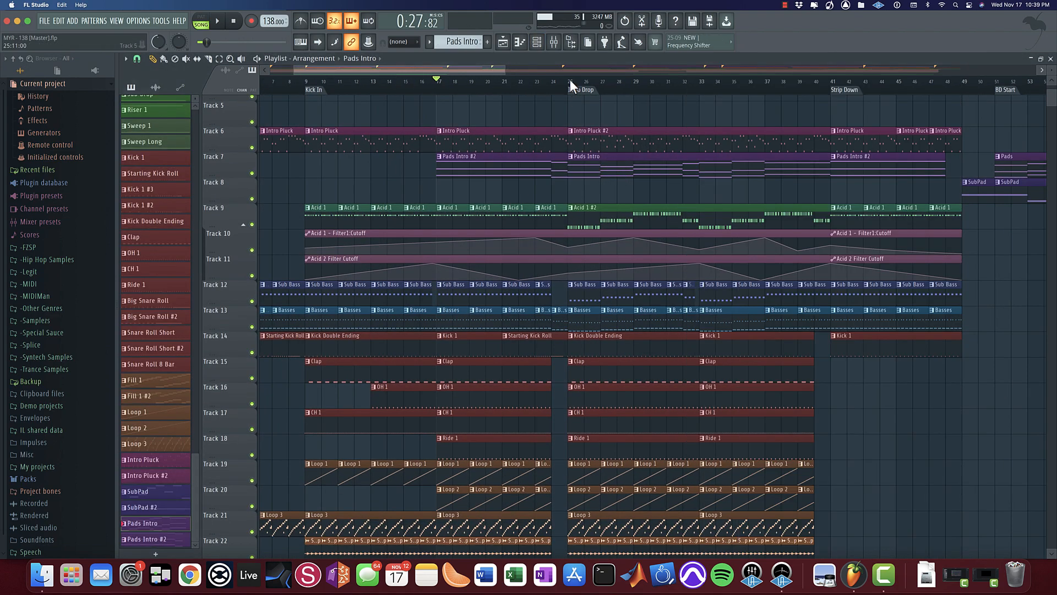
{"action": "left_click", "coordinate": [523, 43]}
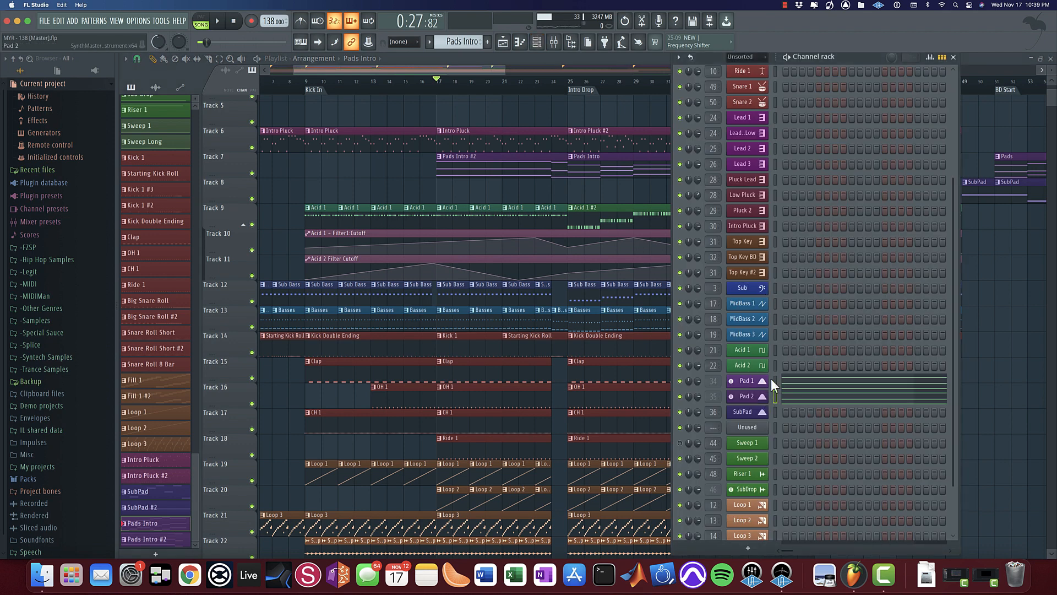
{"action": "left_click", "coordinate": [568, 74]}
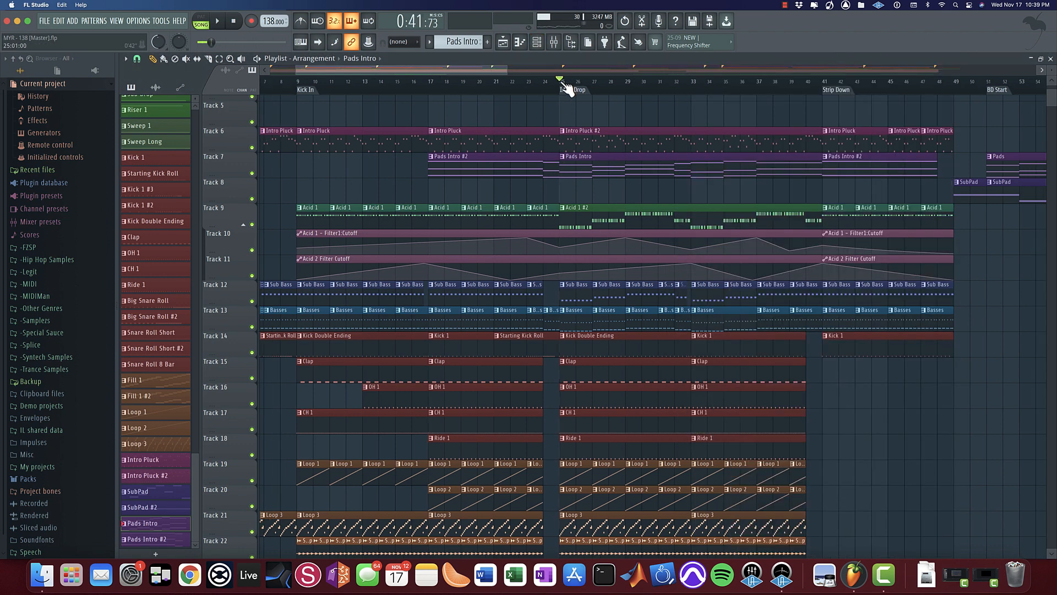
{"action": "left_click", "coordinate": [538, 46]}
{"action": "left_click", "coordinate": [539, 46]}
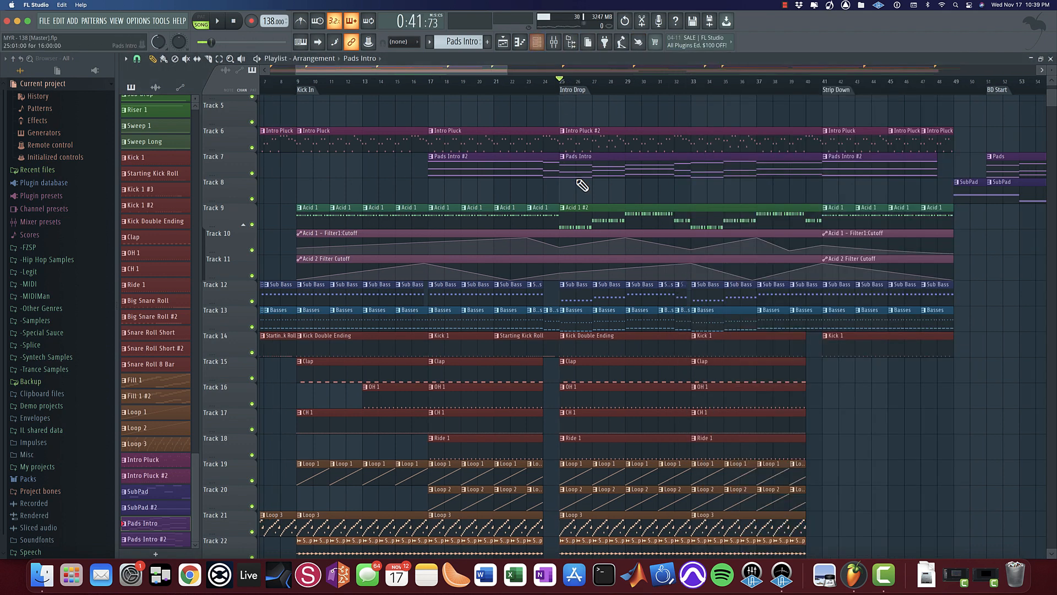
Step: Examine the playlist arrangement beyond the Intro Drop, including the Pads and SubPad clips and the automation tracks
{"action": "left_click_drag", "start_coordinate": [549, 191], "coordinate": [336, 203]}
{"action": "left_click_drag", "start_coordinate": [785, 223], "coordinate": [377, 216]}
{"action": "scroll", "coordinate": [556, 216], "scroll_direction": "down", "scroll_amount": 4}
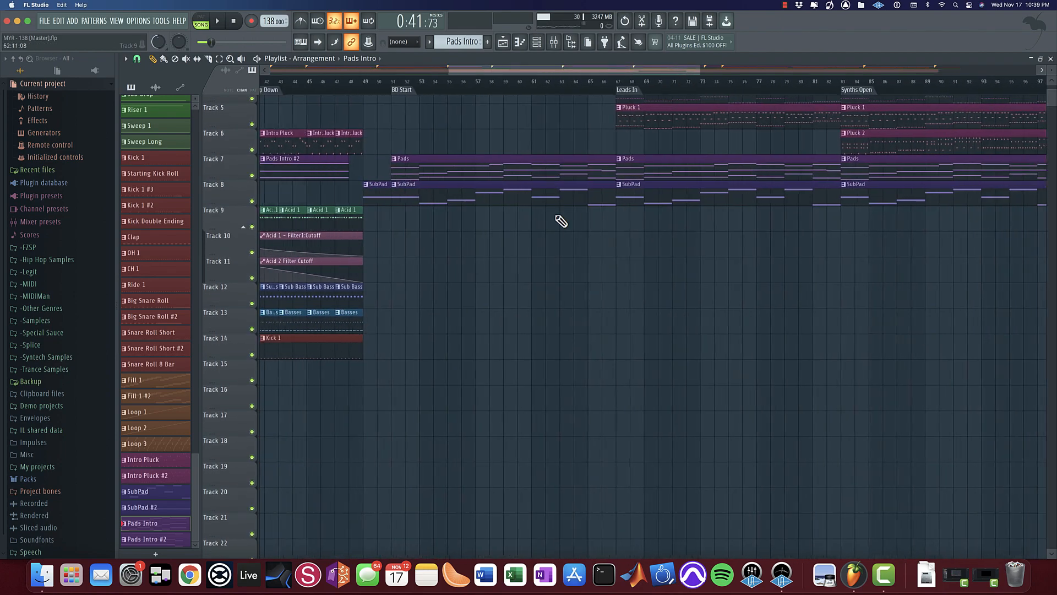
{"action": "scroll", "coordinate": [602, 256], "scroll_direction": "down", "scroll_amount": 3}
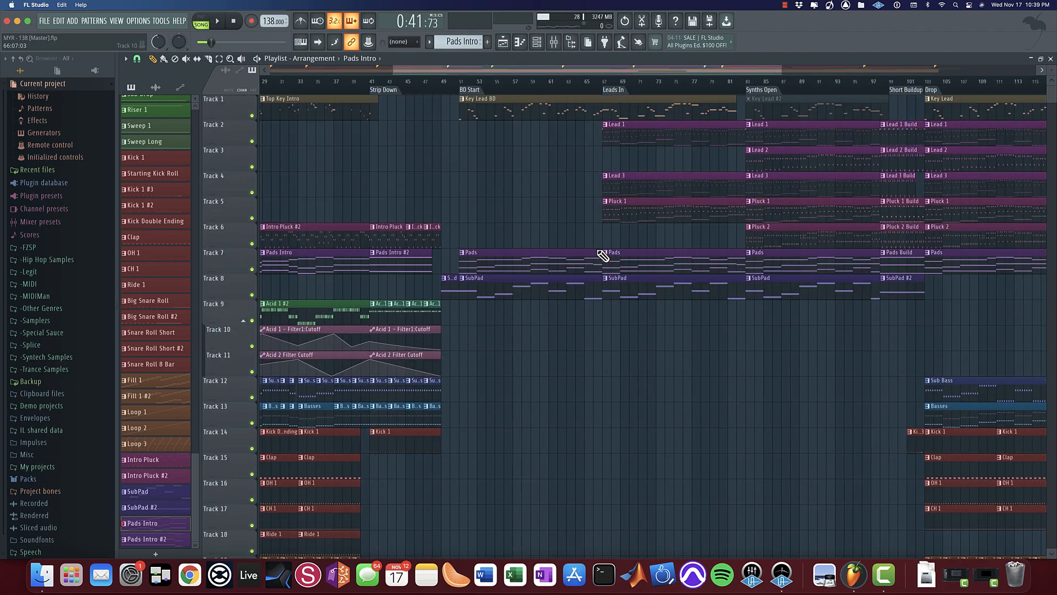
{"action": "scroll", "coordinate": [603, 256], "scroll_direction": "down", "scroll_amount": 5}
{"action": "scroll", "coordinate": [603, 256], "scroll_direction": "down", "scroll_amount": 15}
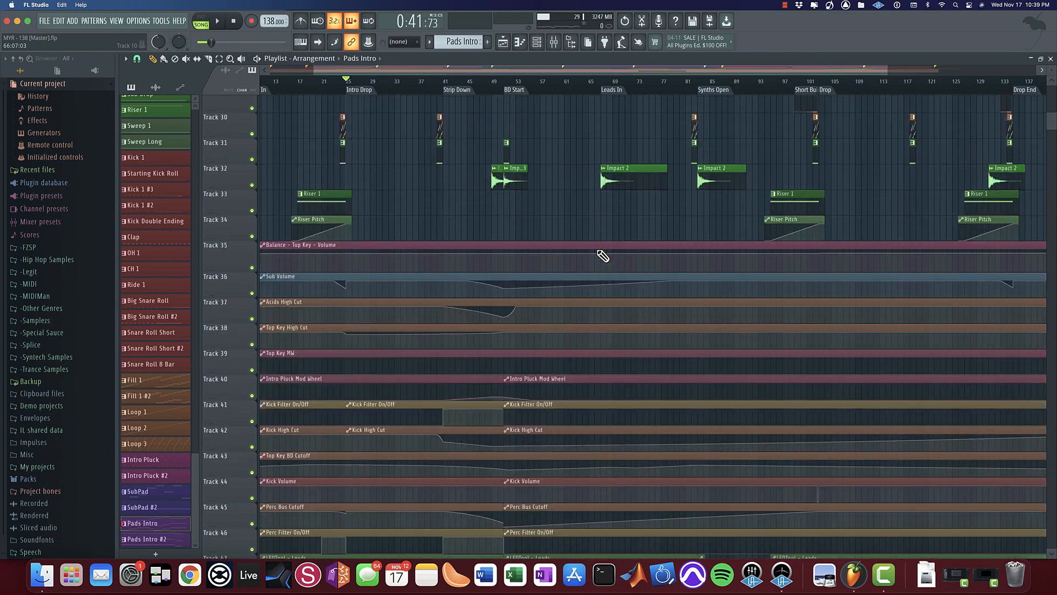
{"action": "scroll", "coordinate": [603, 256], "scroll_direction": "up", "scroll_amount": 20}
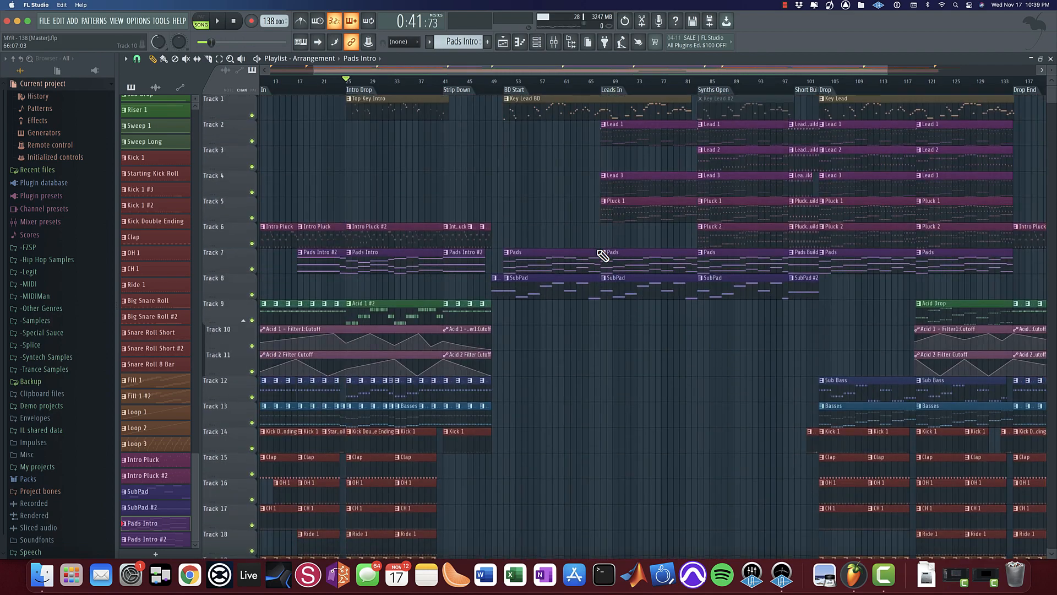
{"action": "scroll", "coordinate": [599, 252], "scroll_direction": "up", "scroll_amount": 5}
{"action": "scroll", "coordinate": [599, 238], "scroll_direction": "down", "scroll_amount": 3}
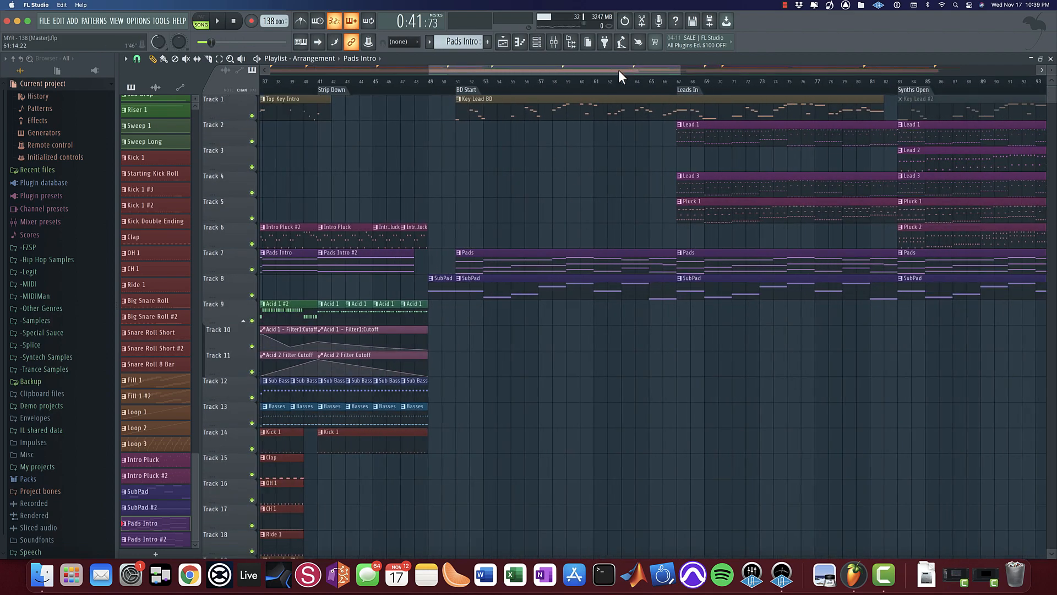
Step: Set the playhead to the Leads In marker and solo the SubPad mixer track
{"action": "left_click", "coordinate": [672, 79]}
{"action": "scroll", "coordinate": [576, 149], "scroll_direction": "left", "scroll_amount": 3}
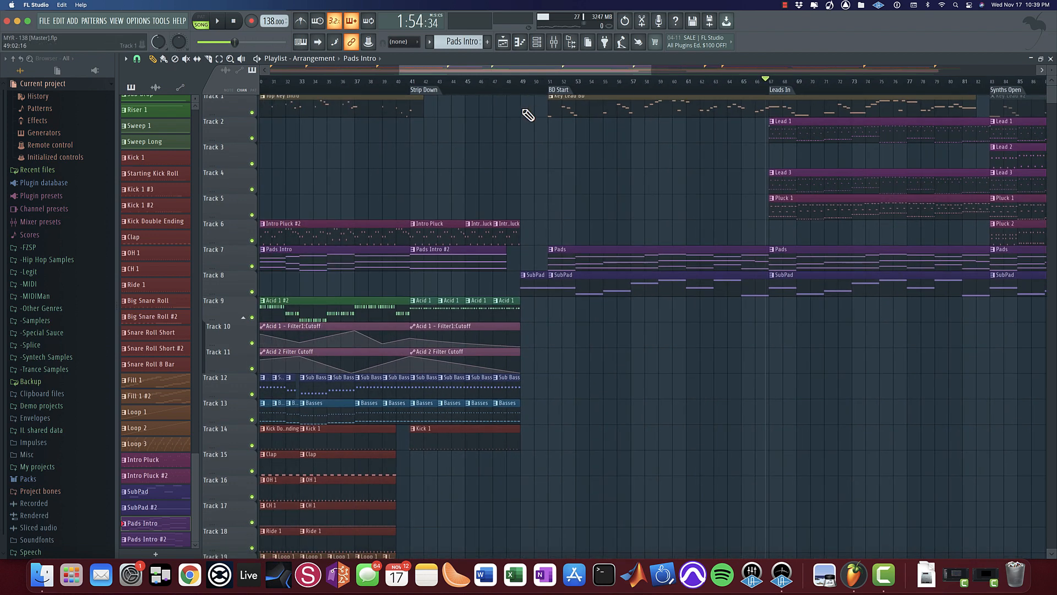
{"action": "left_click", "coordinate": [554, 41]}
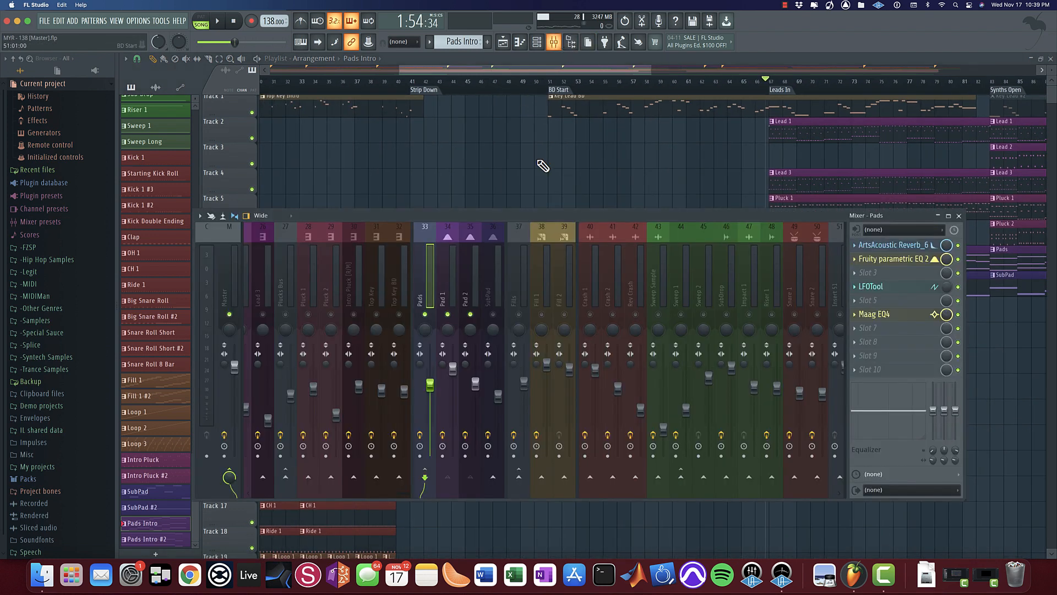
{"action": "right_click", "coordinate": [492, 315]}
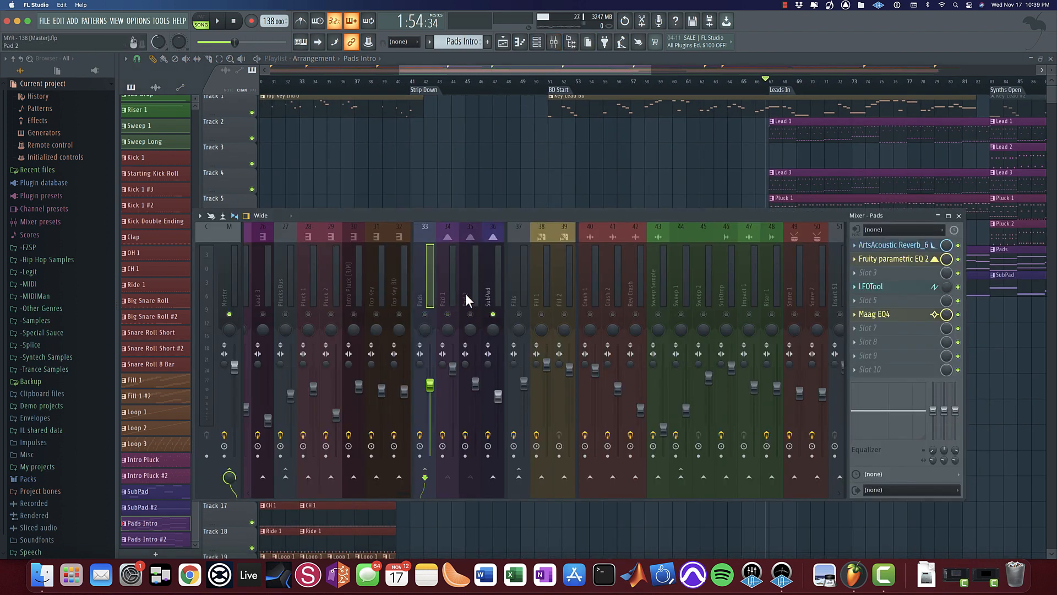
Step: Select the SubPad mixer track and the SubPad playlist clip, and open the SubPad channel's notes in the piano roll
{"action": "left_click", "coordinate": [492, 288]}
{"action": "left_click", "coordinate": [525, 44]}
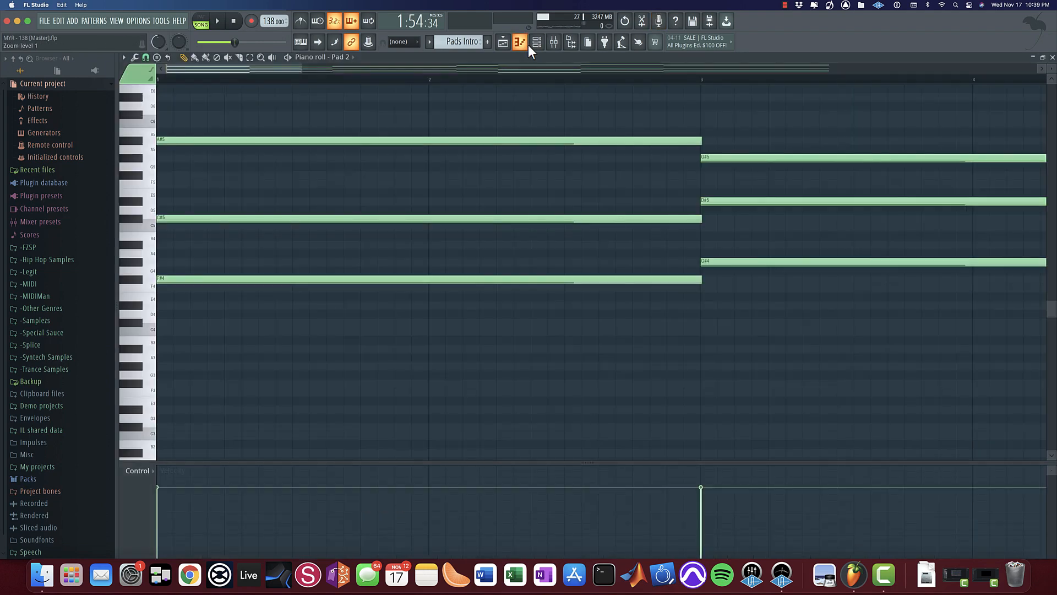
{"action": "left_click", "coordinate": [534, 45]}
{"action": "left_click", "coordinate": [505, 44]}
{"action": "left_click", "coordinate": [537, 46]}
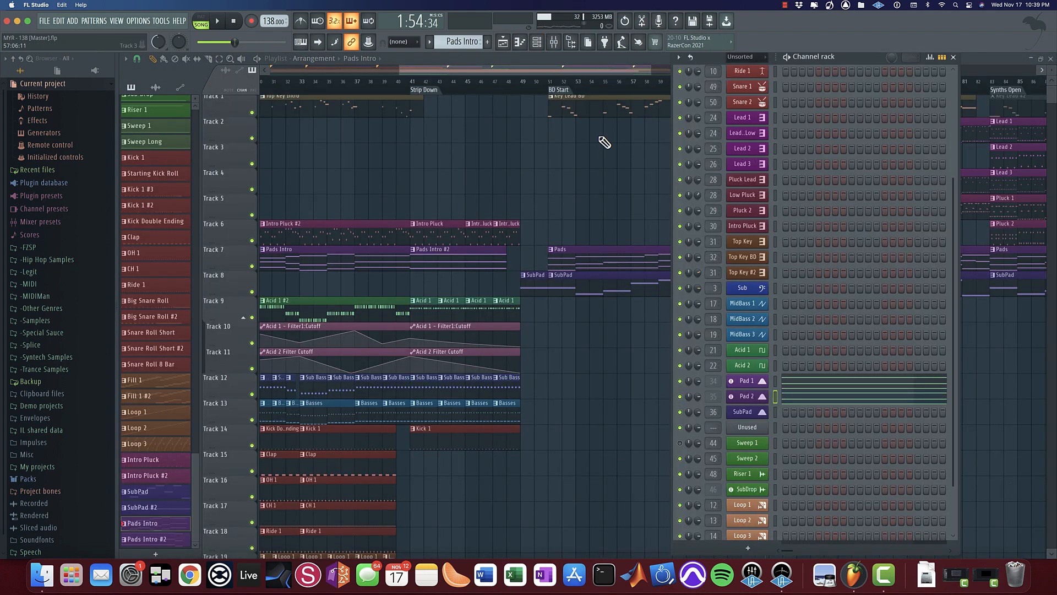
{"action": "left_click_drag", "start_coordinate": [601, 139], "coordinate": [531, 259]}
{"action": "left_click", "coordinate": [540, 285]}
{"action": "left_click", "coordinate": [537, 42]}
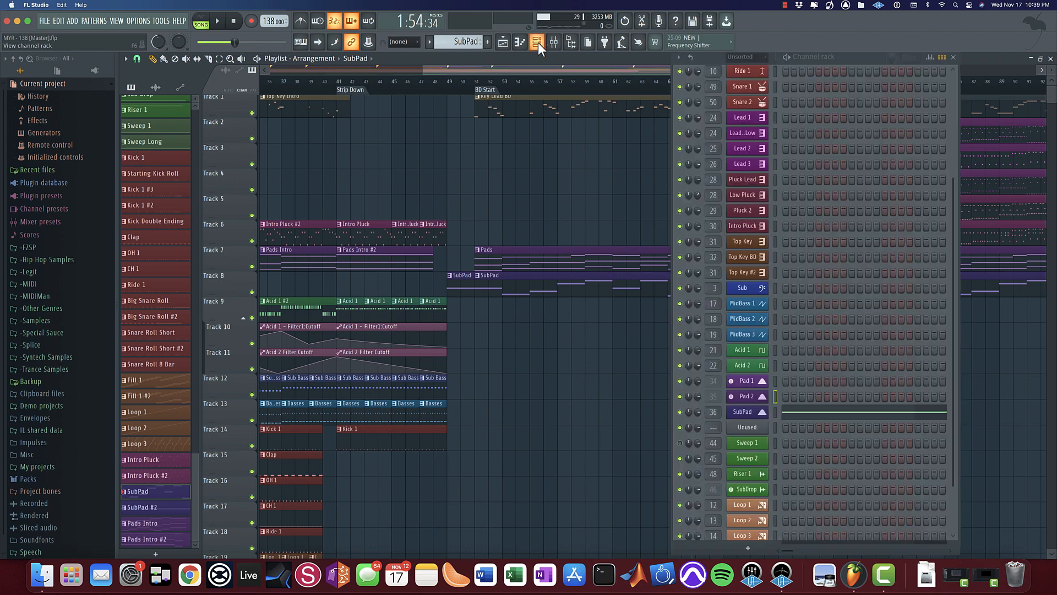
{"action": "left_click", "coordinate": [817, 417]}
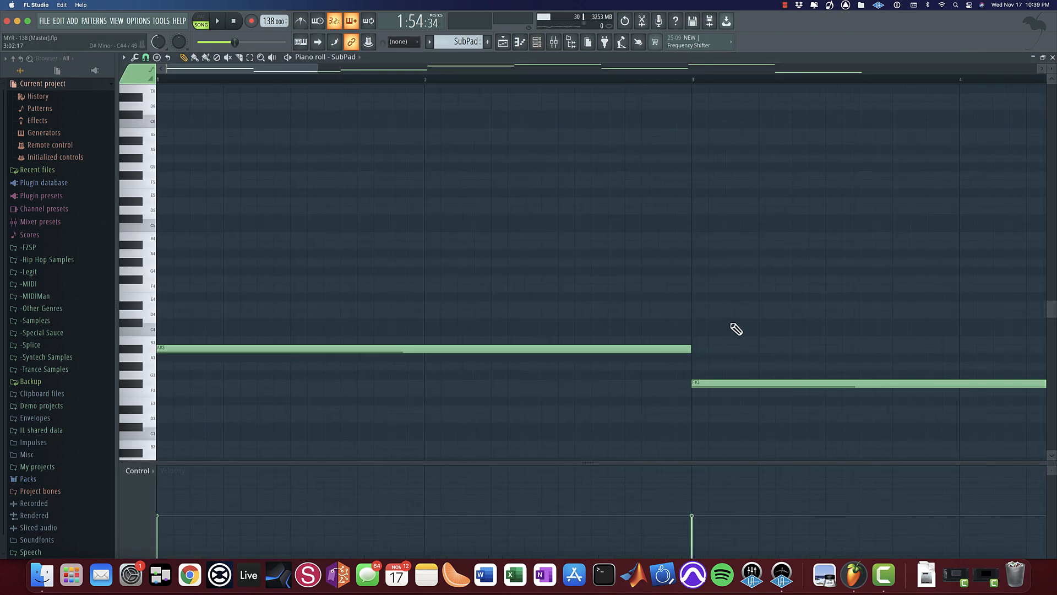
Step: Inspect the SubPad channel's SynthMaster One settings and close the synth window
{"action": "left_click", "coordinate": [537, 42]}
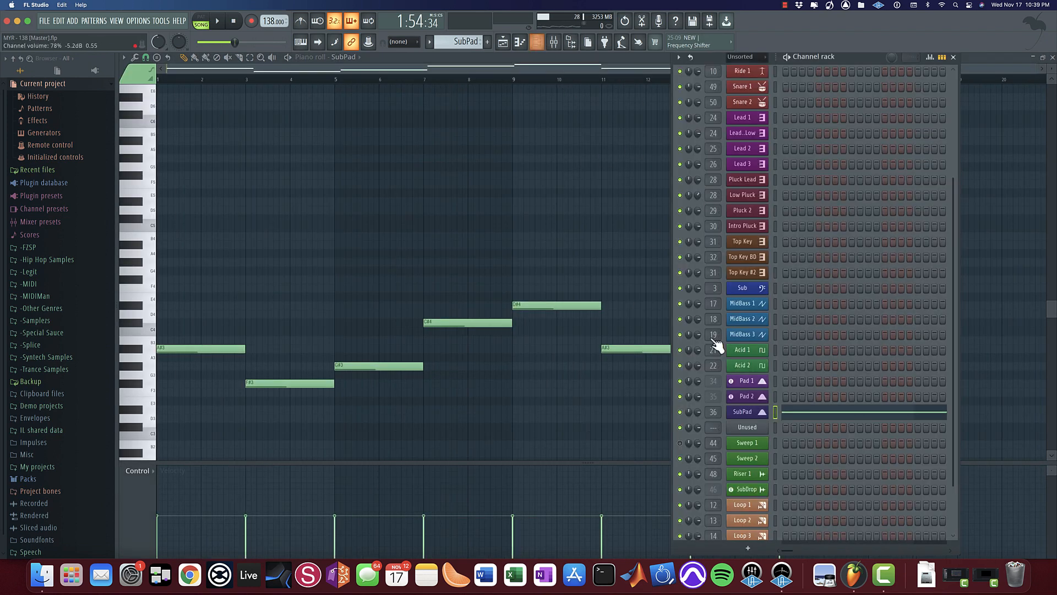
{"action": "left_click", "coordinate": [756, 418]}
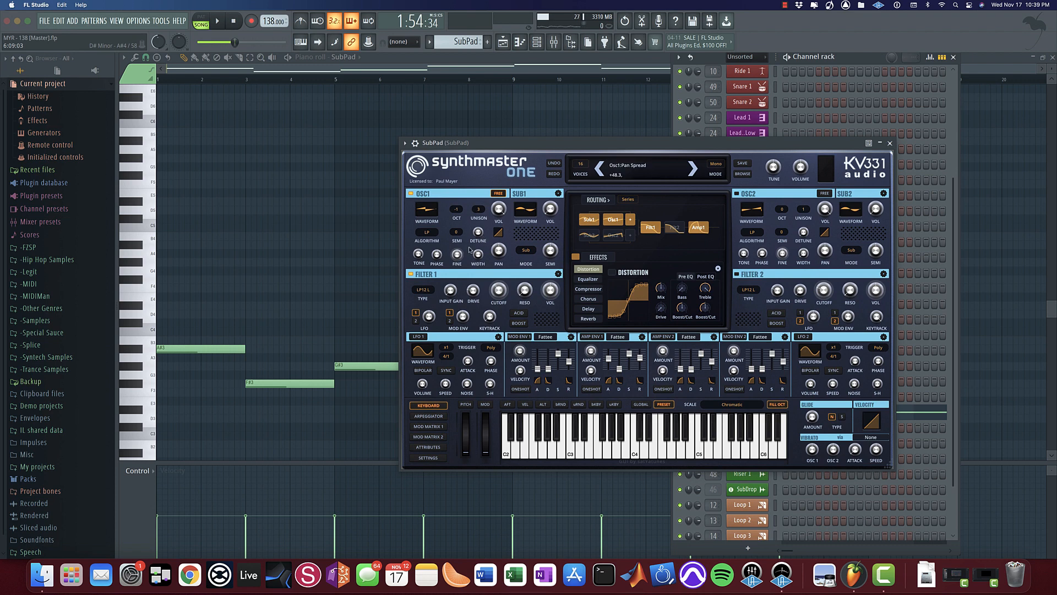
{"action": "left_click", "coordinate": [890, 143]}
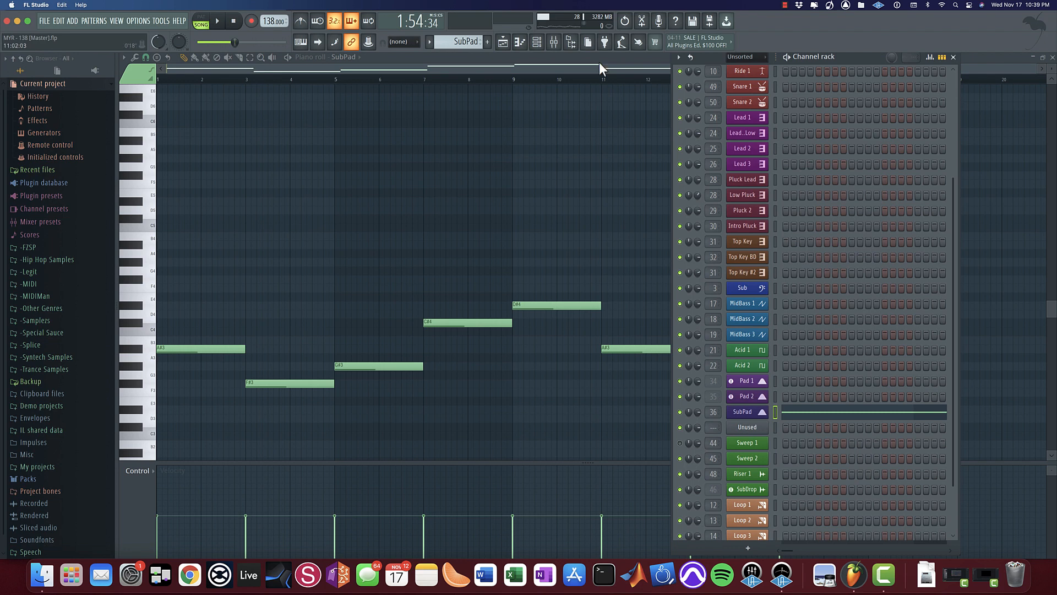
Step: Play the soloed SubPad track from the Leads In marker with its Fruity Parametric EQ 2 opened, close the EQ and stop playback
{"action": "key", "text": "F9"}
{"action": "key", "text": "space"}
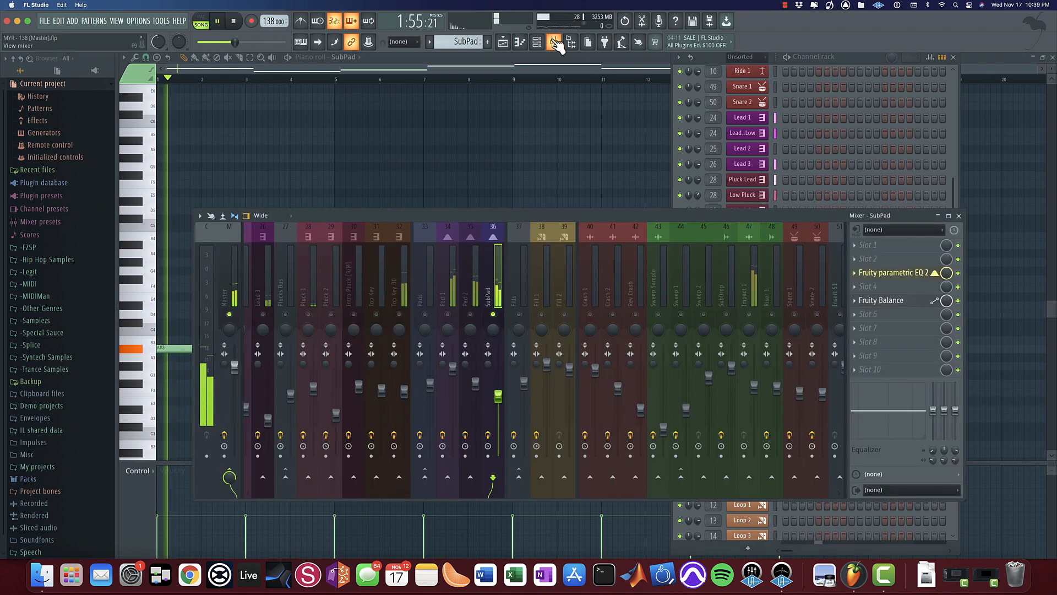
{"action": "left_click", "coordinate": [926, 273]}
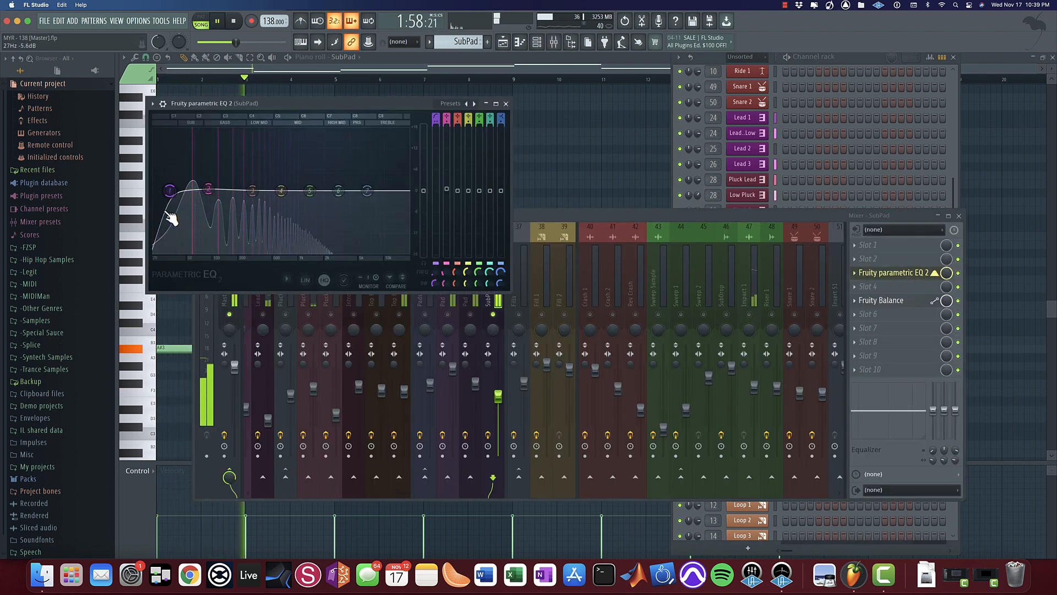
{"action": "left_click", "coordinate": [505, 103]}
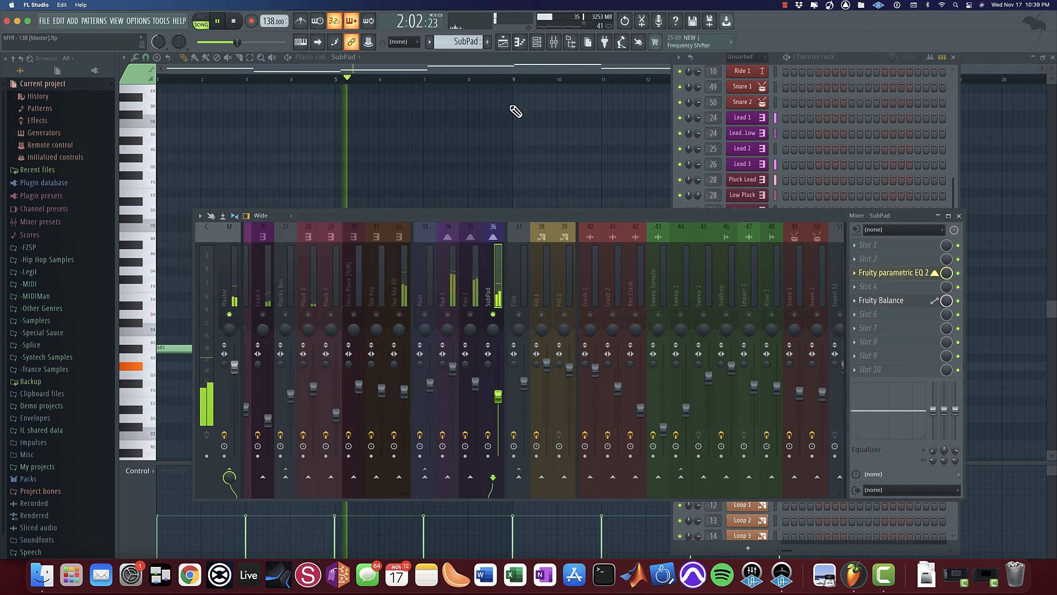
{"action": "key", "text": "space"}
Step: Enable the Pads, Pad 1 and Pad 2 mixer tracks alongside SubPad and start playback from bar 65
{"action": "left_click", "coordinate": [424, 314]}
{"action": "left_click", "coordinate": [447, 314]}
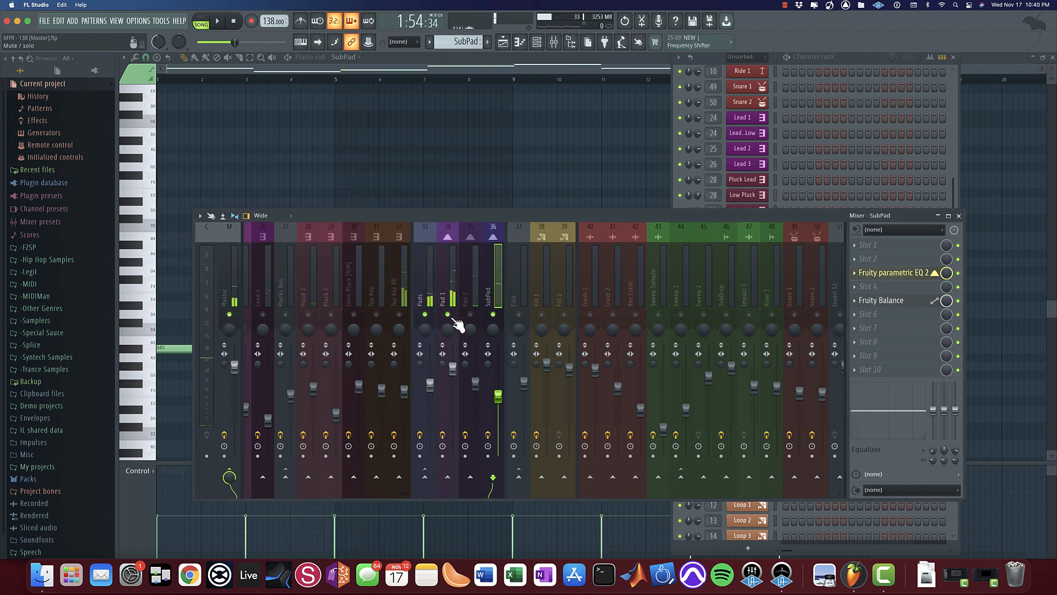
{"action": "left_click", "coordinate": [470, 314]}
{"action": "left_click", "coordinate": [509, 43]}
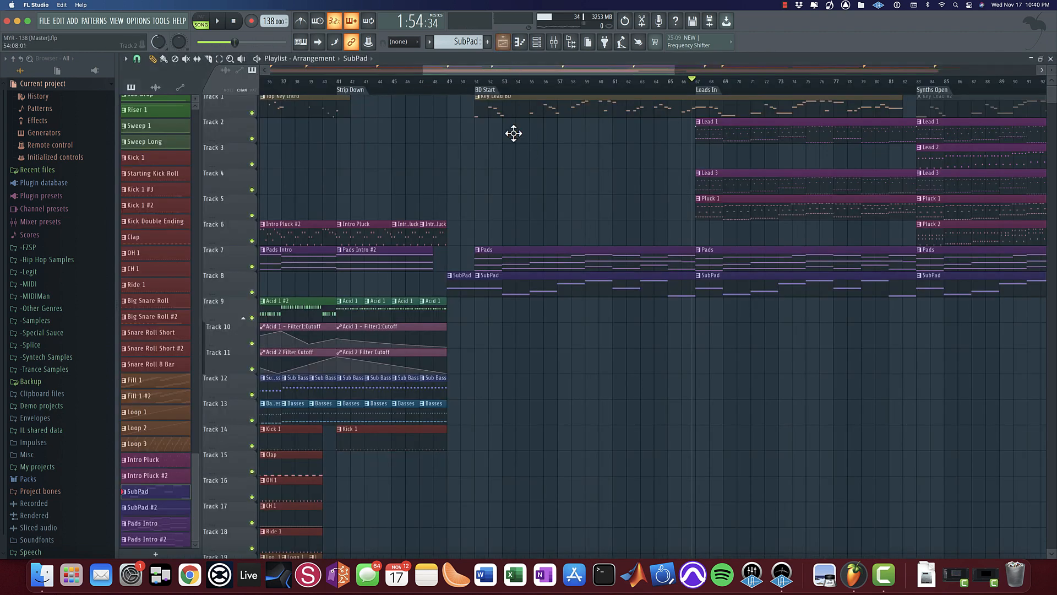
{"action": "left_click", "coordinate": [669, 83]}
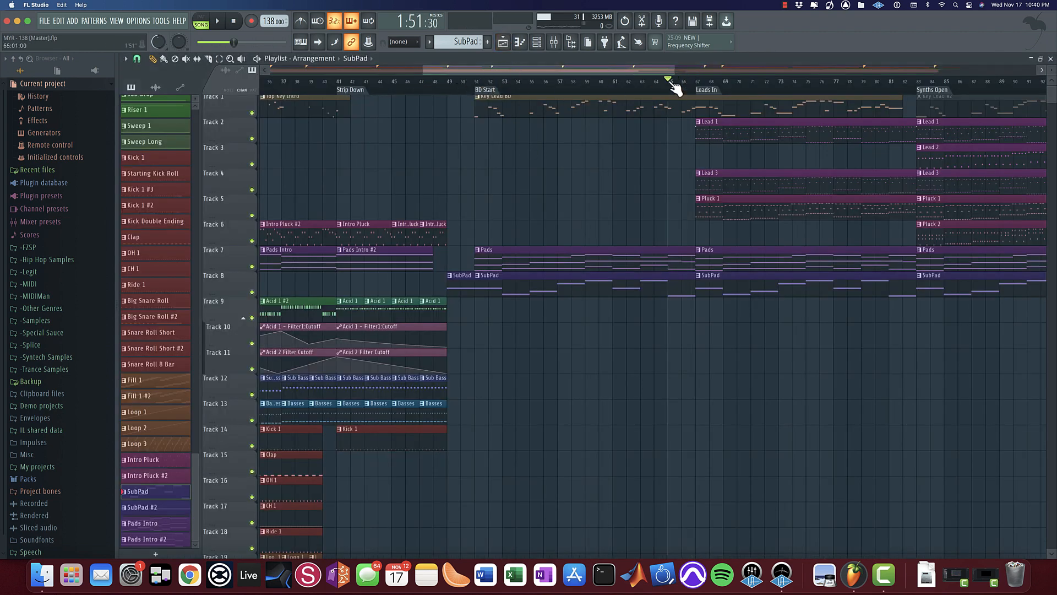
{"action": "key", "text": "space"}
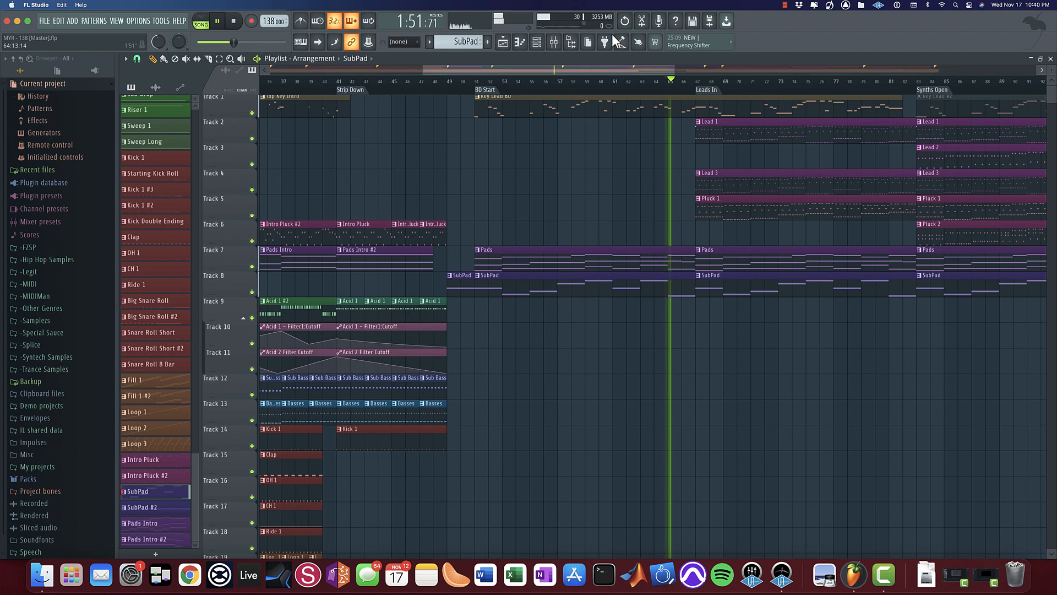
Step: Compare the pads without and with the sub layer by muting and unmuting the SubPad mixer track during playback
{"action": "left_click", "coordinate": [553, 42]}
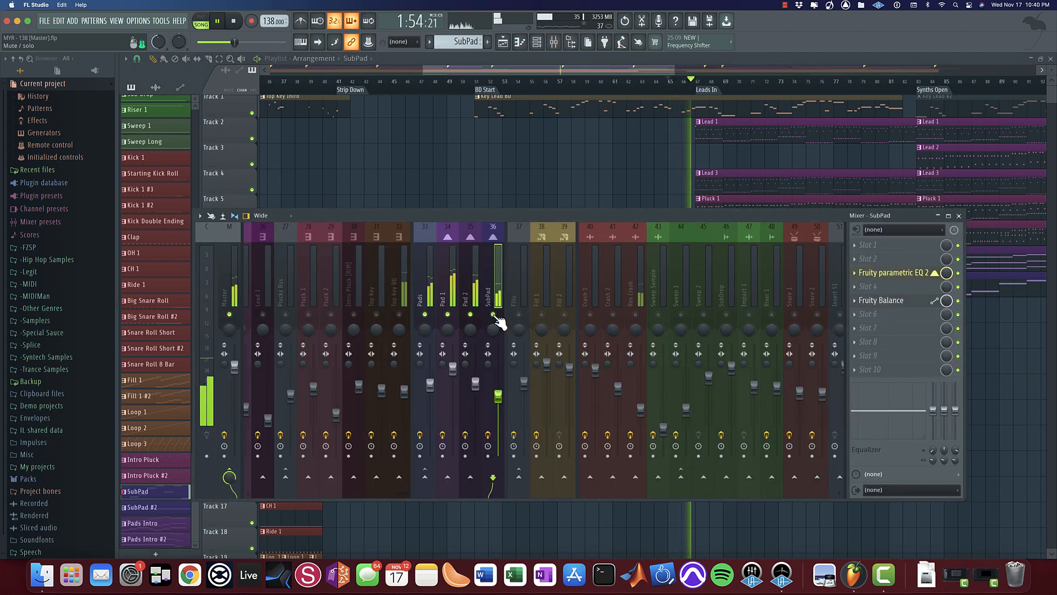
{"action": "left_click", "coordinate": [493, 315]}
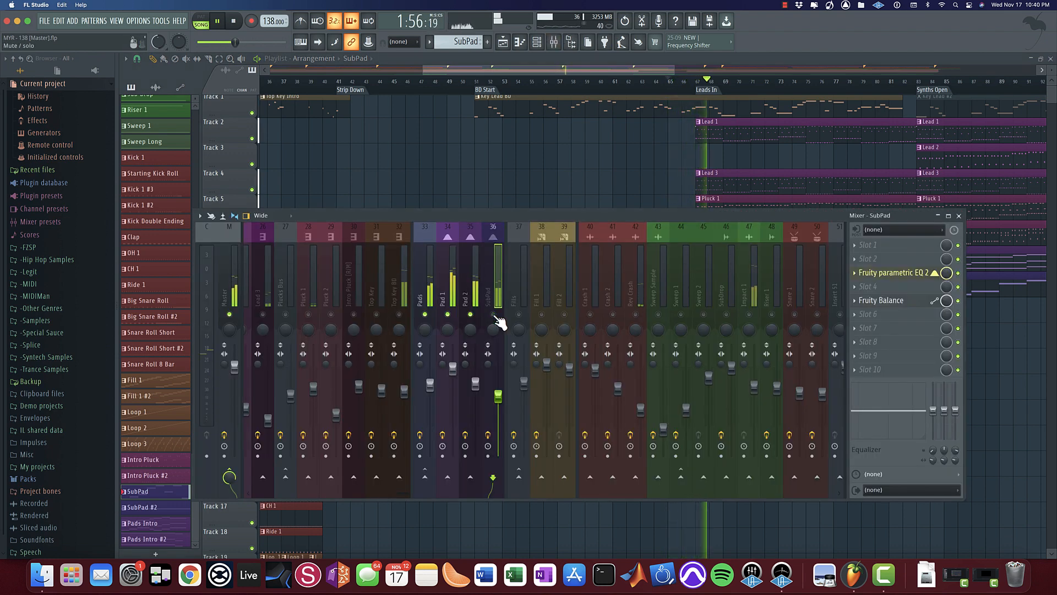
{"action": "left_click", "coordinate": [493, 314]}
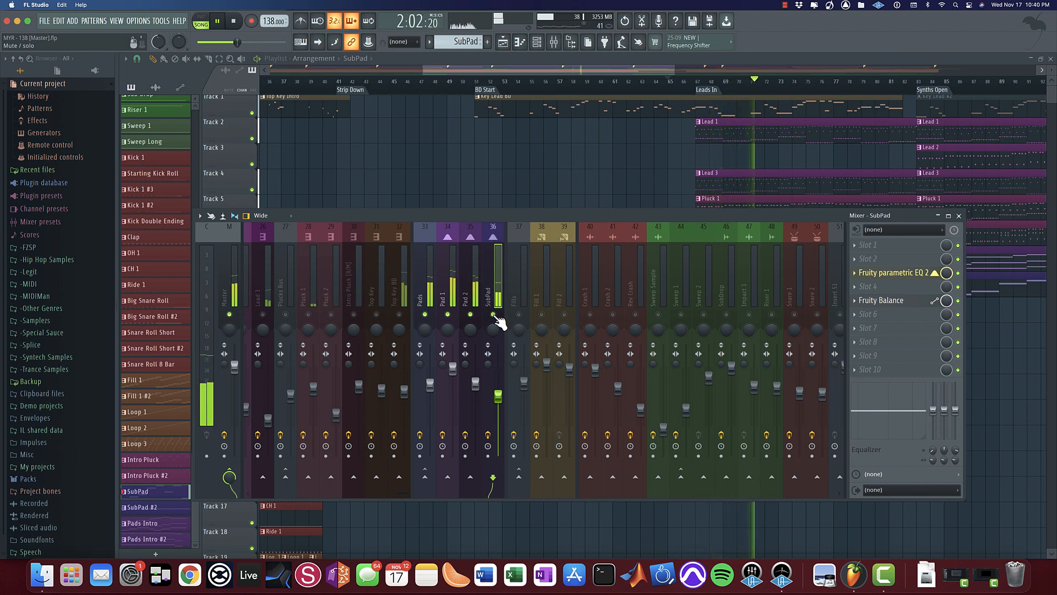
Step: Check the Fruity Balance effect on the SubPad mixer track and close its window
{"action": "left_click", "coordinate": [899, 302]}
{"action": "left_click", "coordinate": [899, 301]}
{"action": "left_click", "coordinate": [899, 301]}
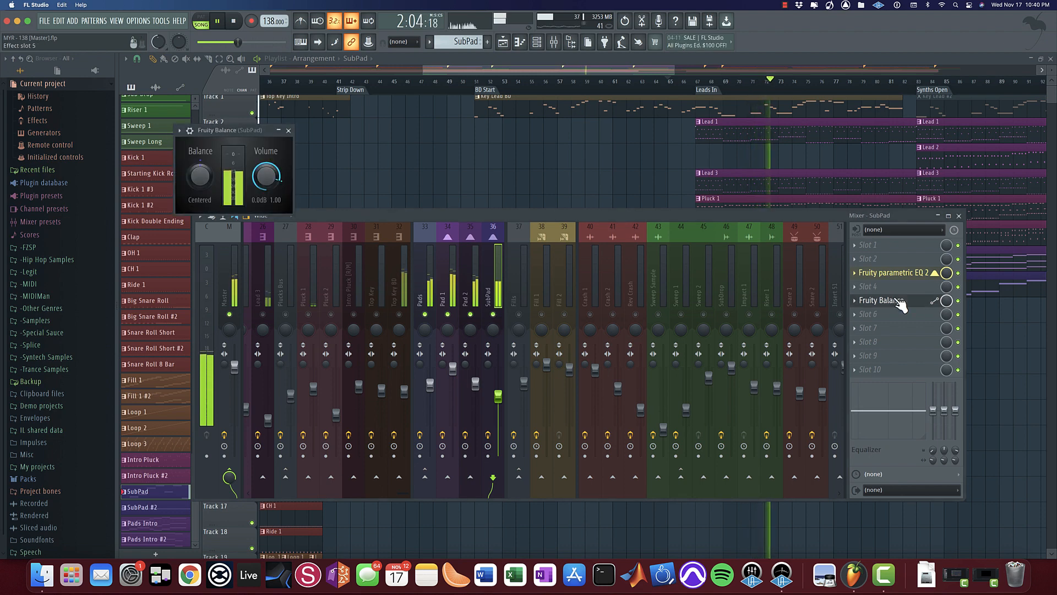
{"action": "left_click", "coordinate": [899, 301]}
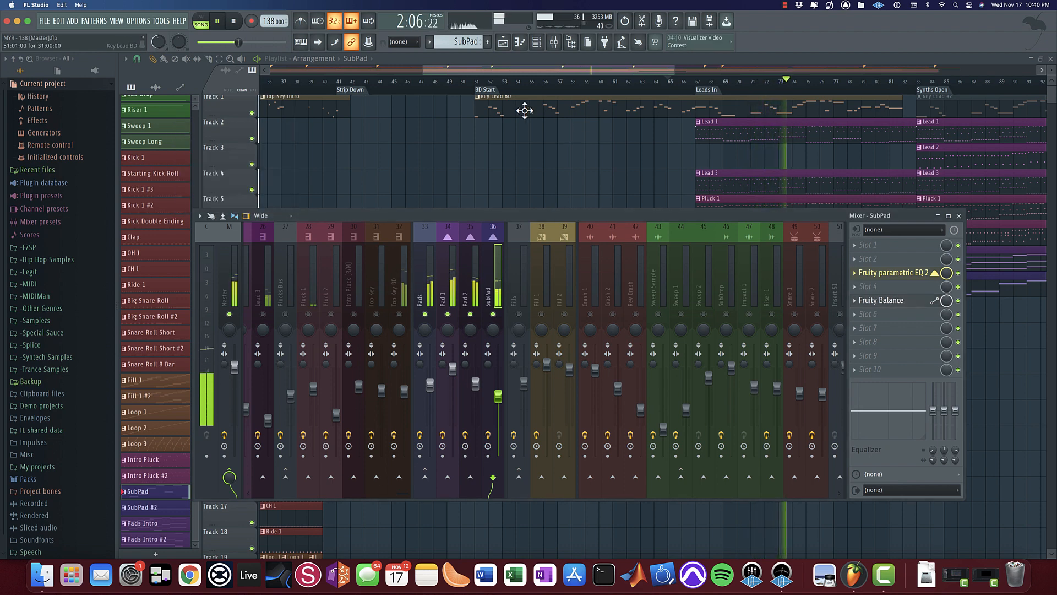
Step: Examine the playlist arrangement from the breakdown to the Drop and the lead and pluck mixer tracks during playback, and stop playback
{"action": "left_click_drag", "start_coordinate": [472, 117], "coordinate": [329, 103]}
{"action": "left_click_drag", "start_coordinate": [692, 170], "coordinate": [609, 337]}
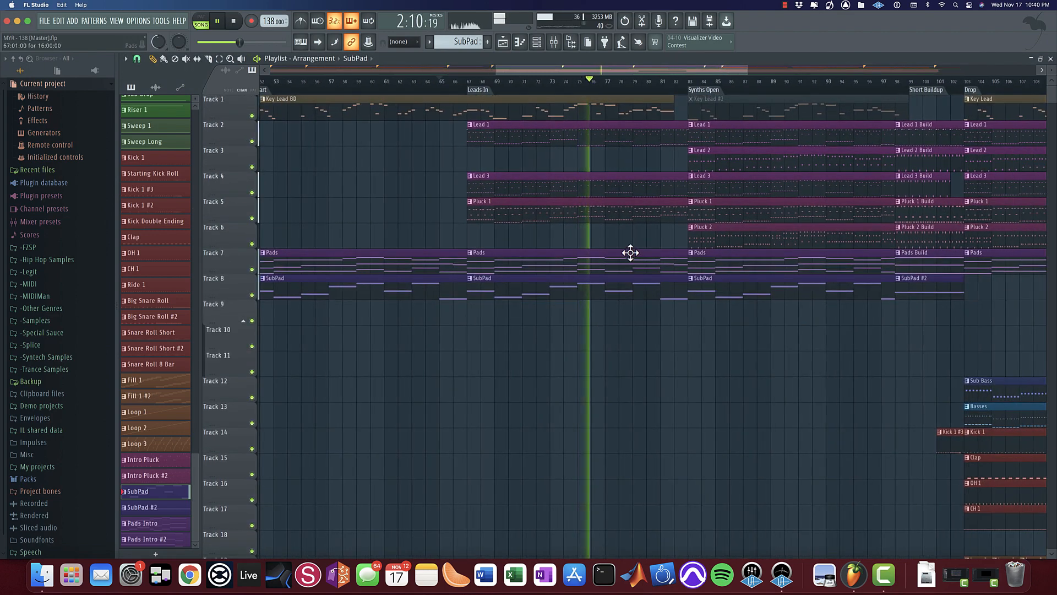
{"action": "scroll", "coordinate": [630, 252], "scroll_direction": "down", "scroll_amount": 3}
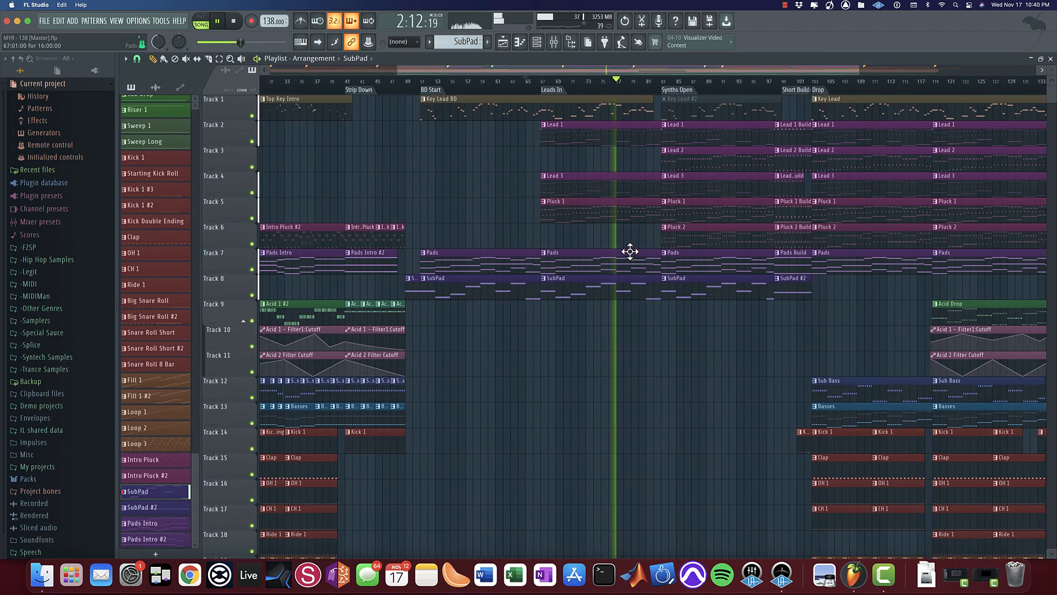
{"action": "scroll", "coordinate": [630, 252], "scroll_direction": "down", "scroll_amount": 5}
{"action": "scroll", "coordinate": [630, 251], "scroll_direction": "up", "scroll_amount": 5}
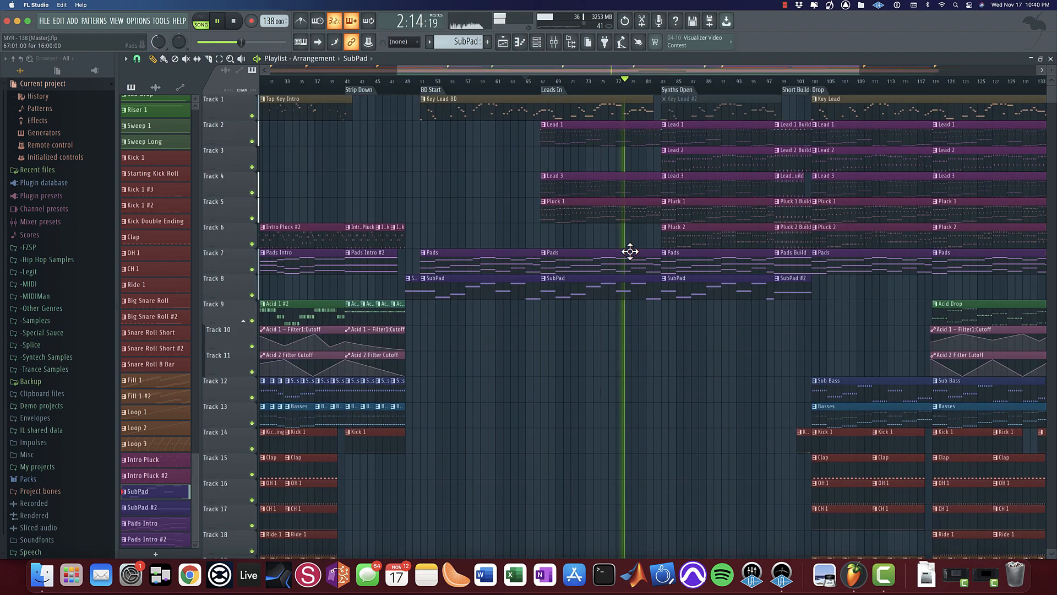
{"action": "left_click", "coordinate": [554, 45]}
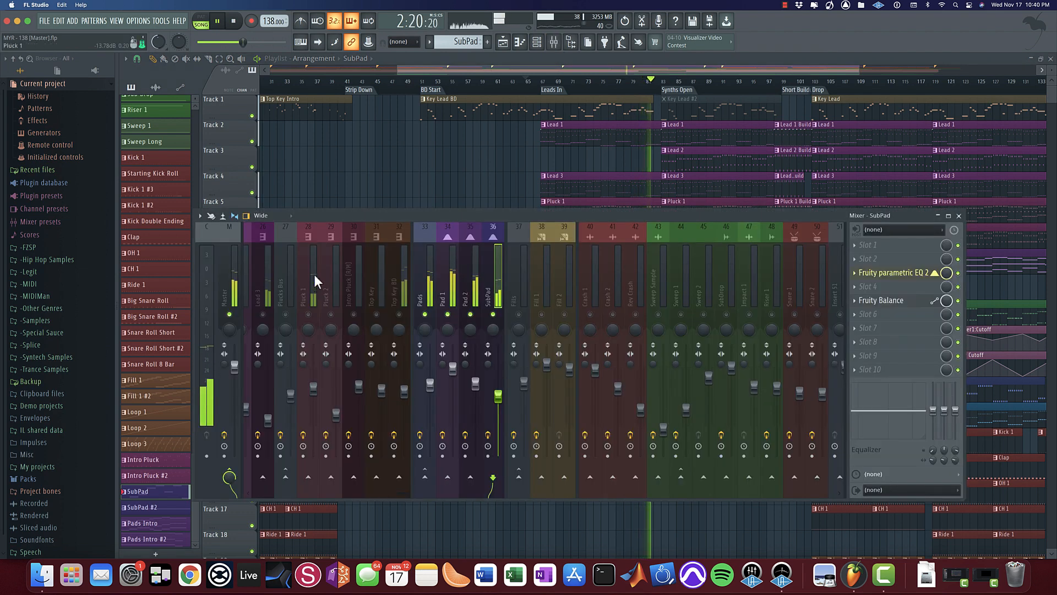
{"action": "scroll", "coordinate": [313, 274], "scroll_direction": "left", "scroll_amount": 4}
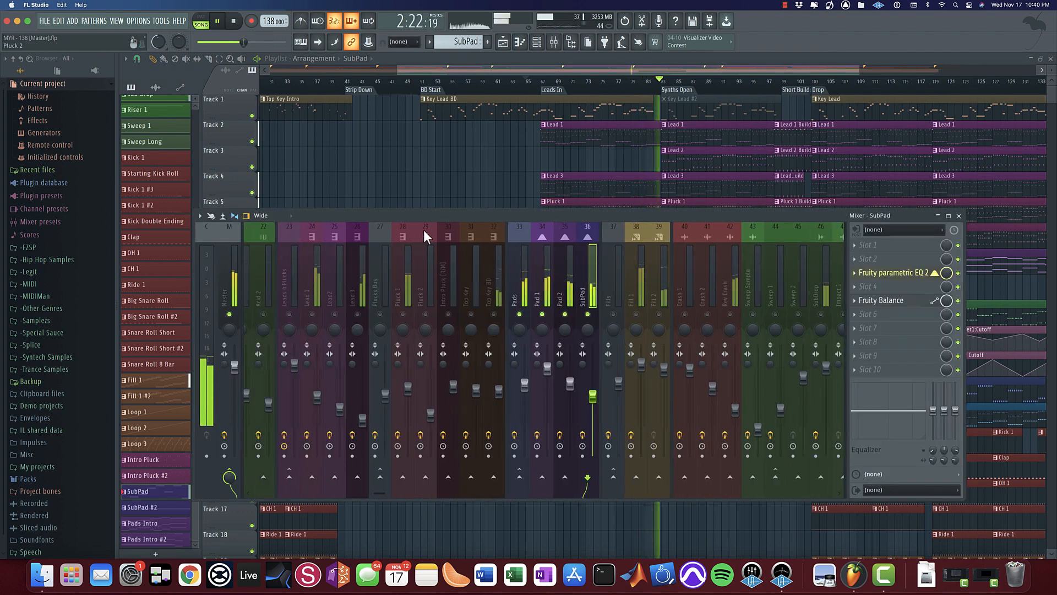
{"action": "key", "text": "space"}
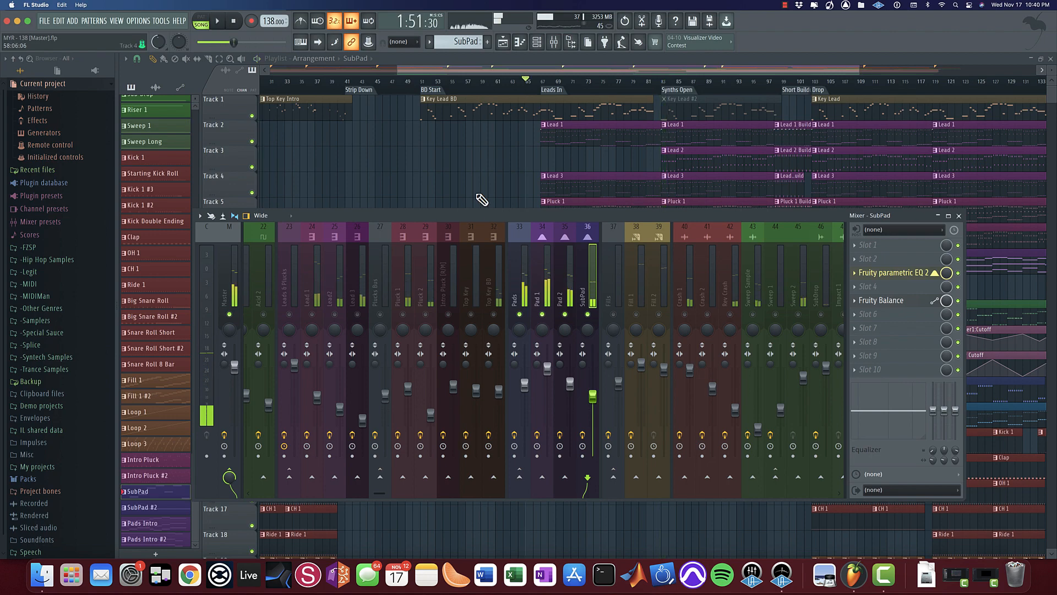
Step: Bring the Leads In section into view with the channel rack moved clear of the lead clips, and select the Lead 3 channel
{"action": "key", "text": "F9"}
{"action": "scroll", "coordinate": [521, 166], "scroll_direction": "left", "scroll_amount": 4}
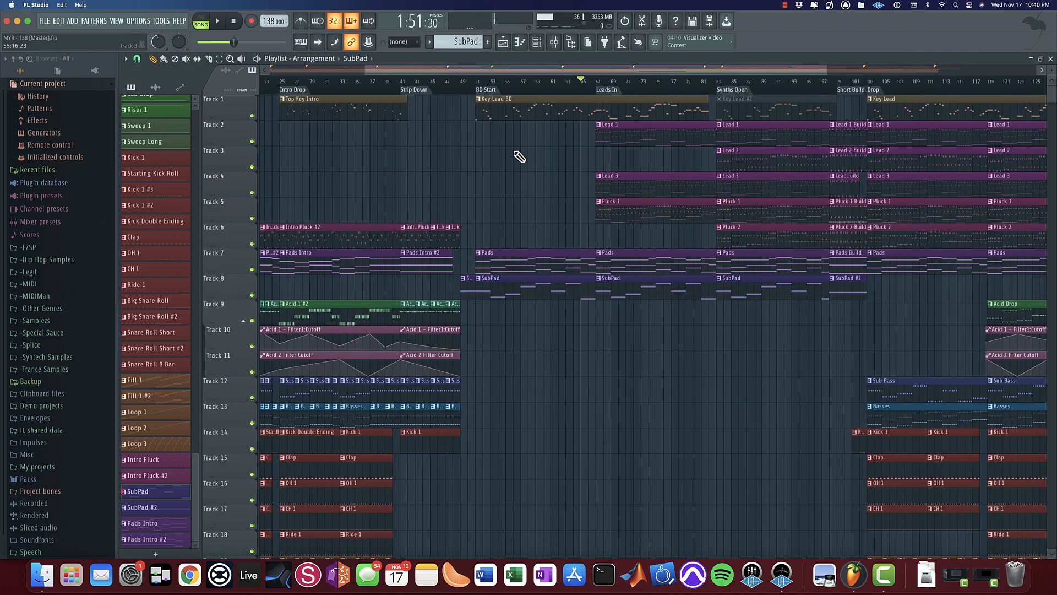
{"action": "scroll", "coordinate": [552, 258], "scroll_direction": "up", "scroll_amount": 2}
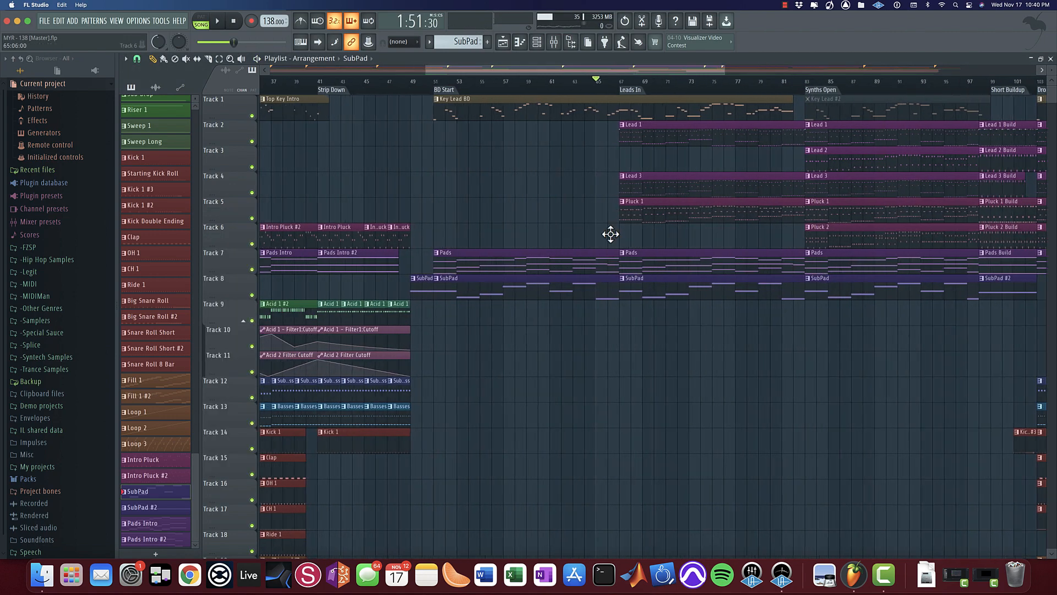
{"action": "left_click", "coordinate": [555, 43]}
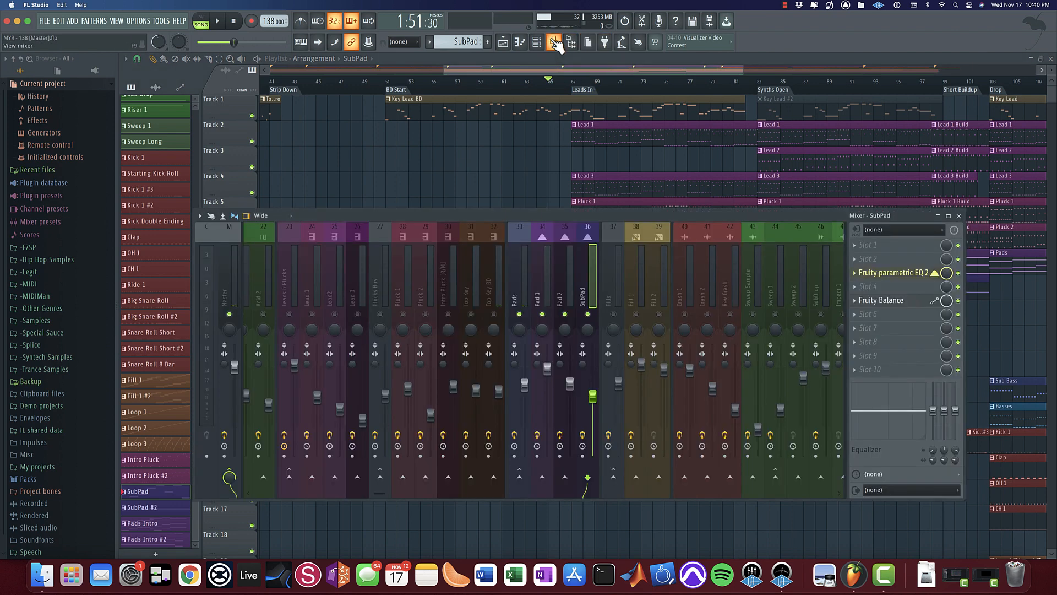
{"action": "left_click", "coordinate": [556, 44]}
{"action": "left_click", "coordinate": [537, 42]}
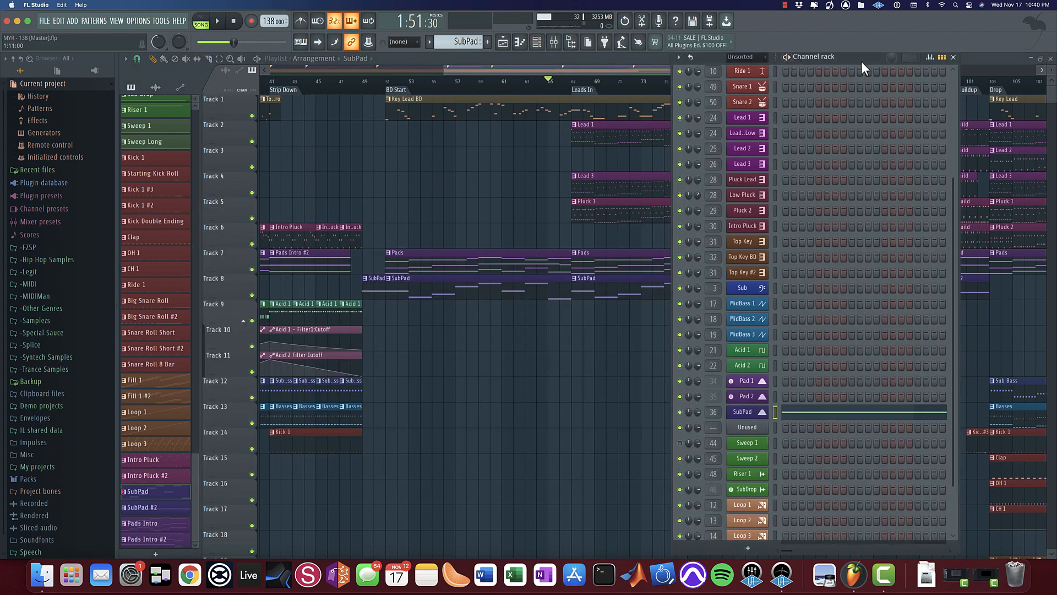
{"action": "left_click_drag", "start_coordinate": [861, 61], "coordinate": [283, 75]}
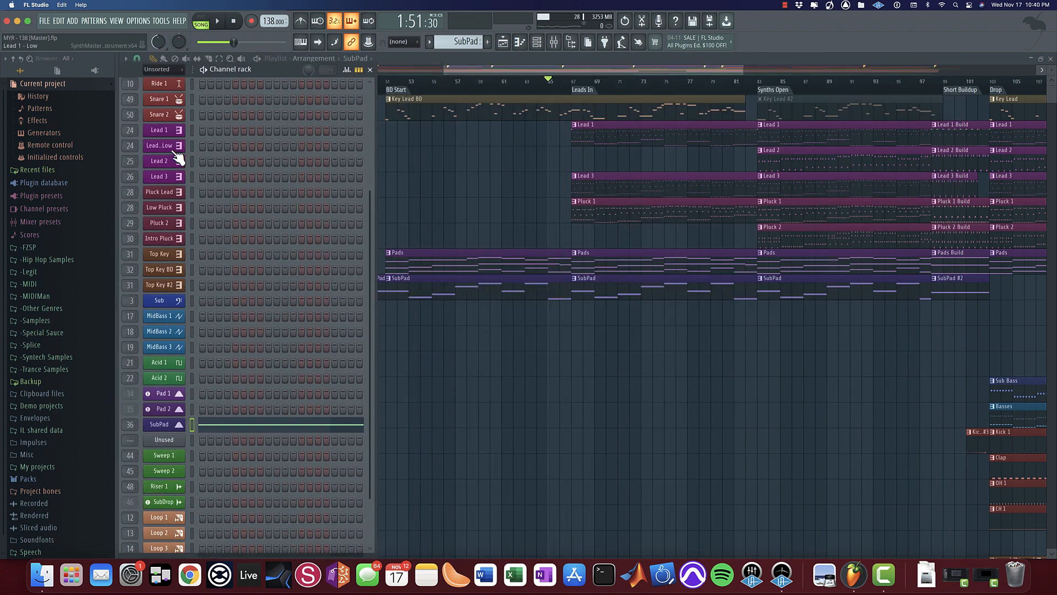
{"action": "left_click", "coordinate": [192, 175]}
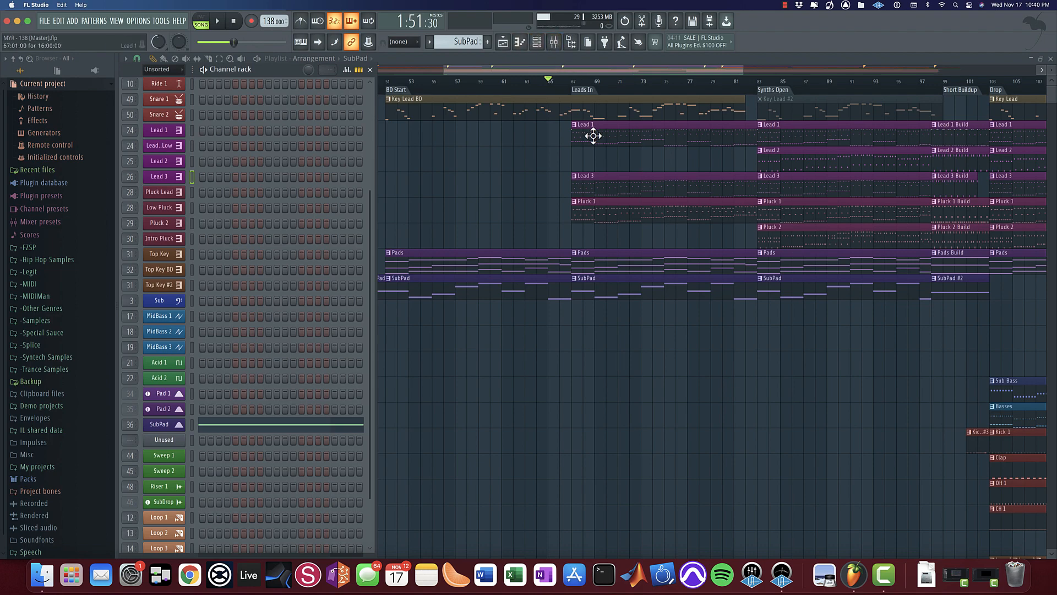
Step: Pick the Lead 1 pattern, check the SynthMaster One windows of the Lead 1 and Lead 1 - Low channels, and close them
{"action": "left_click", "coordinate": [592, 134]}
{"action": "left_click", "coordinate": [538, 41]}
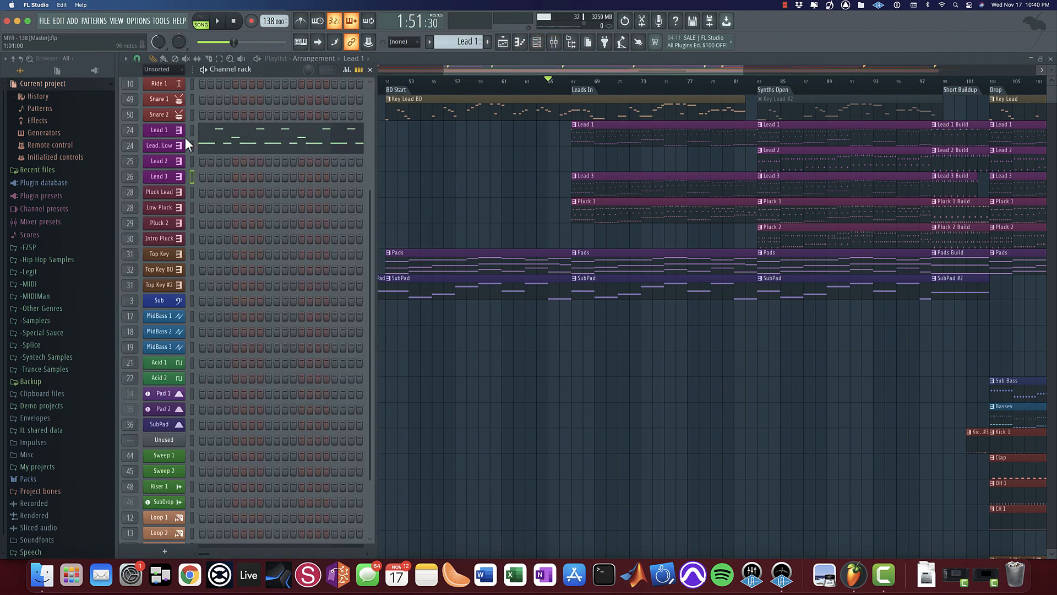
{"action": "left_click", "coordinate": [170, 131]}
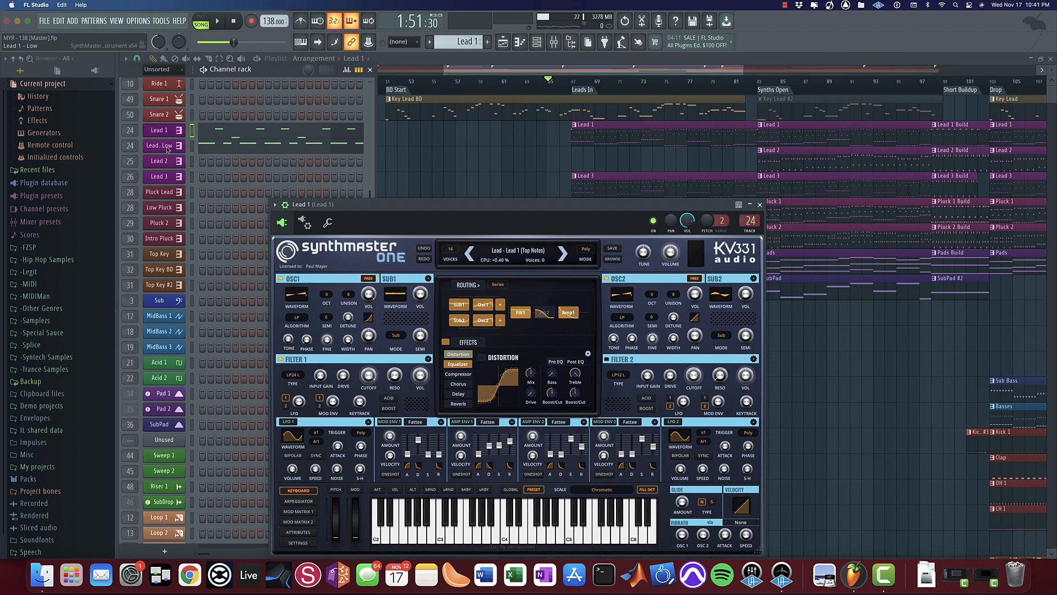
{"action": "left_click", "coordinate": [168, 146]}
{"action": "left_click", "coordinate": [165, 131]}
{"action": "left_click", "coordinate": [760, 203]}
Step: Move the channel rack clear of the pattern list and open the Lead 1 - Low and Lead 1 synths together
{"action": "left_click_drag", "start_coordinate": [267, 72], "coordinate": [350, 74]}
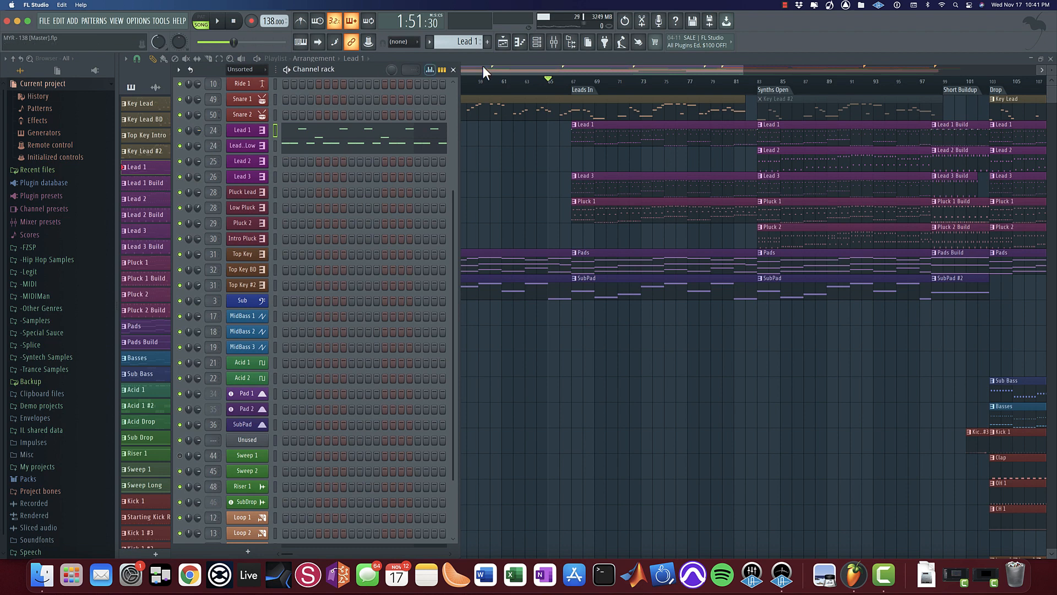
{"action": "left_click", "coordinate": [248, 146]}
{"action": "left_click", "coordinate": [252, 131]}
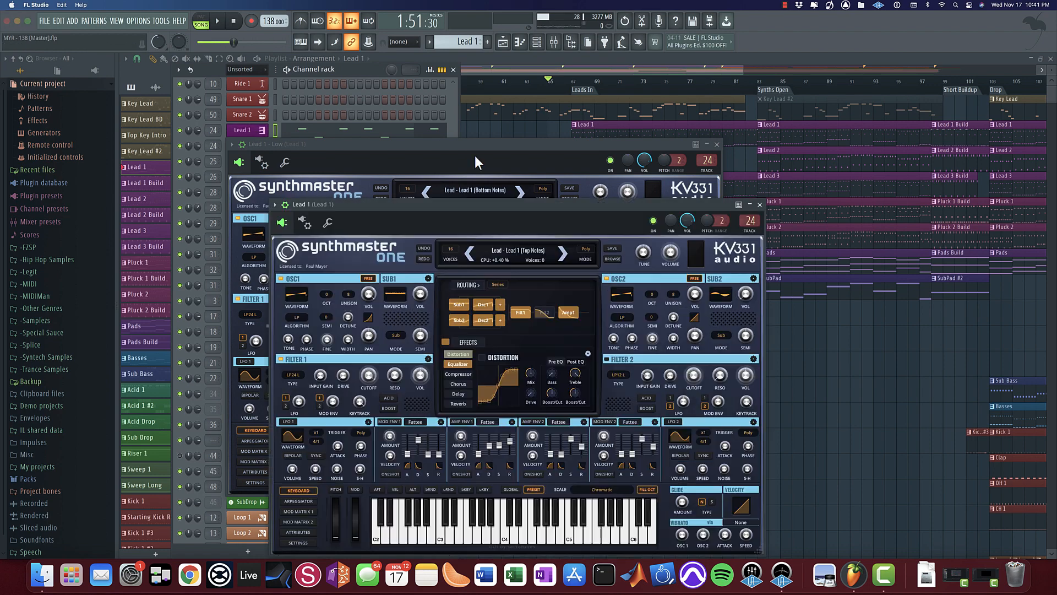
Step: Place the Lead 1 and Lead 1 - Low synths side by side to compare their settings, and close the Lead 1 - Low synth
{"action": "left_click_drag", "start_coordinate": [492, 210], "coordinate": [750, 116]}
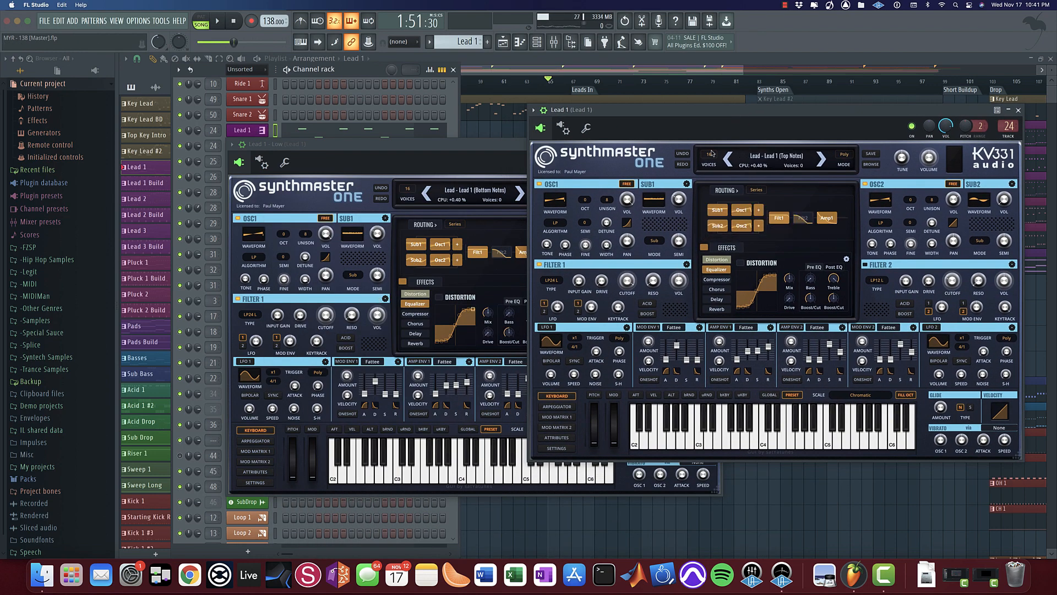
{"action": "left_click_drag", "start_coordinate": [442, 148], "coordinate": [412, 147]}
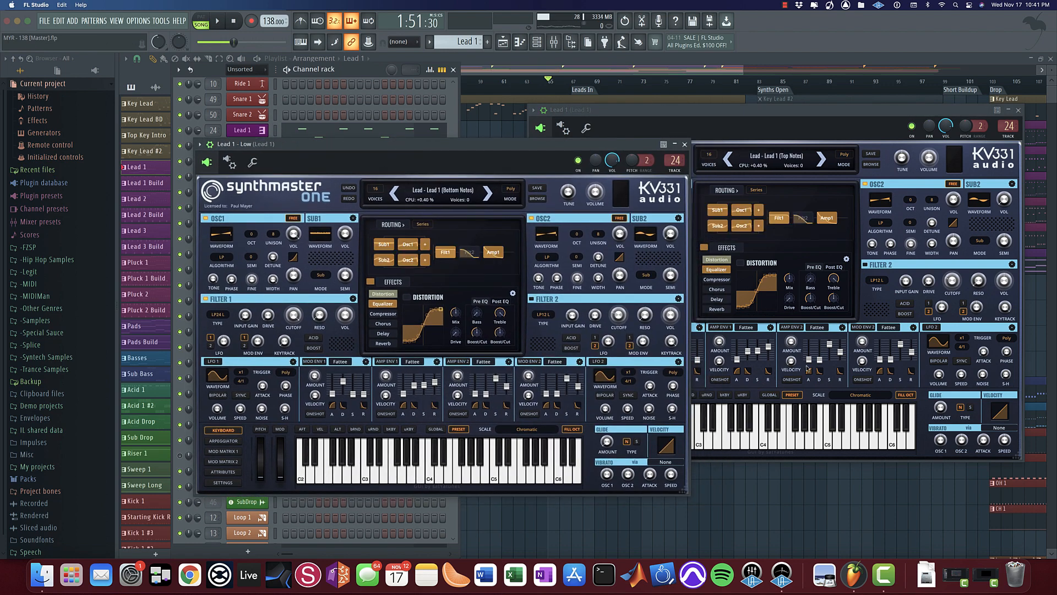
{"action": "left_click_drag", "start_coordinate": [733, 115], "coordinate": [778, 127]}
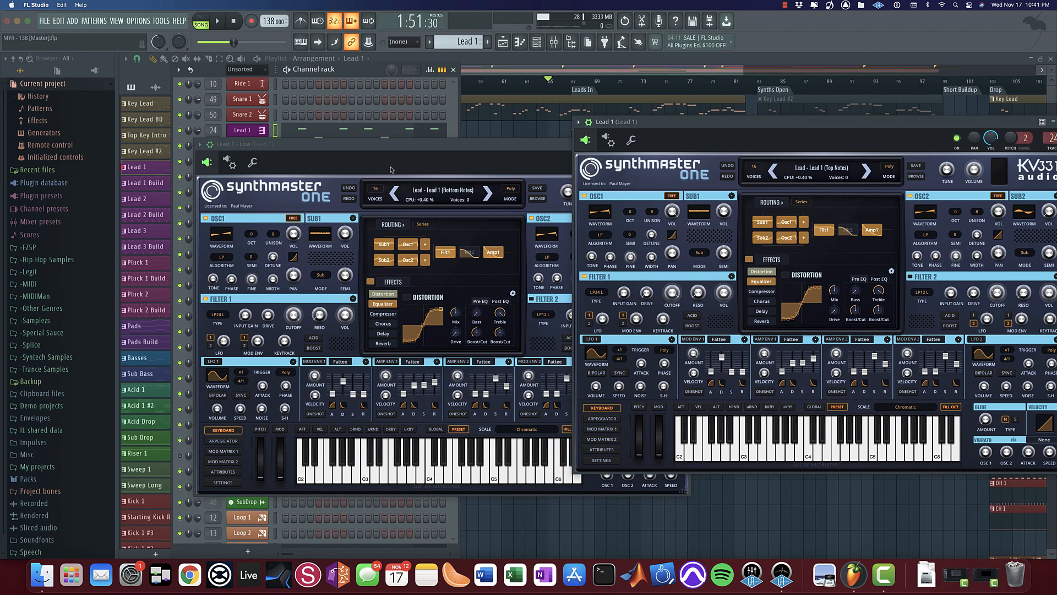
{"action": "left_click_drag", "start_coordinate": [387, 149], "coordinate": [346, 143]}
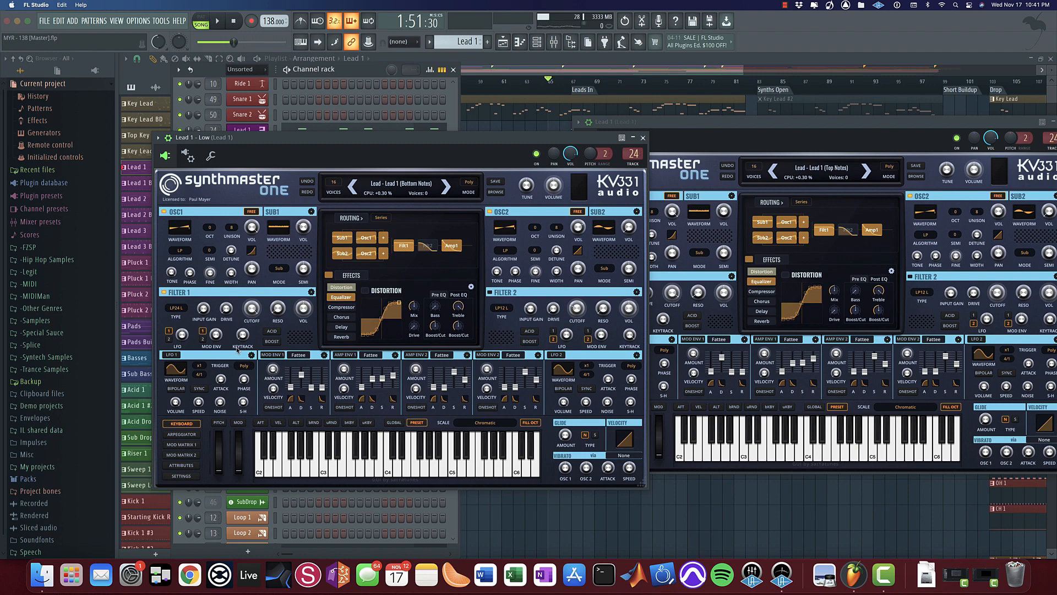
{"action": "left_click", "coordinate": [643, 137]}
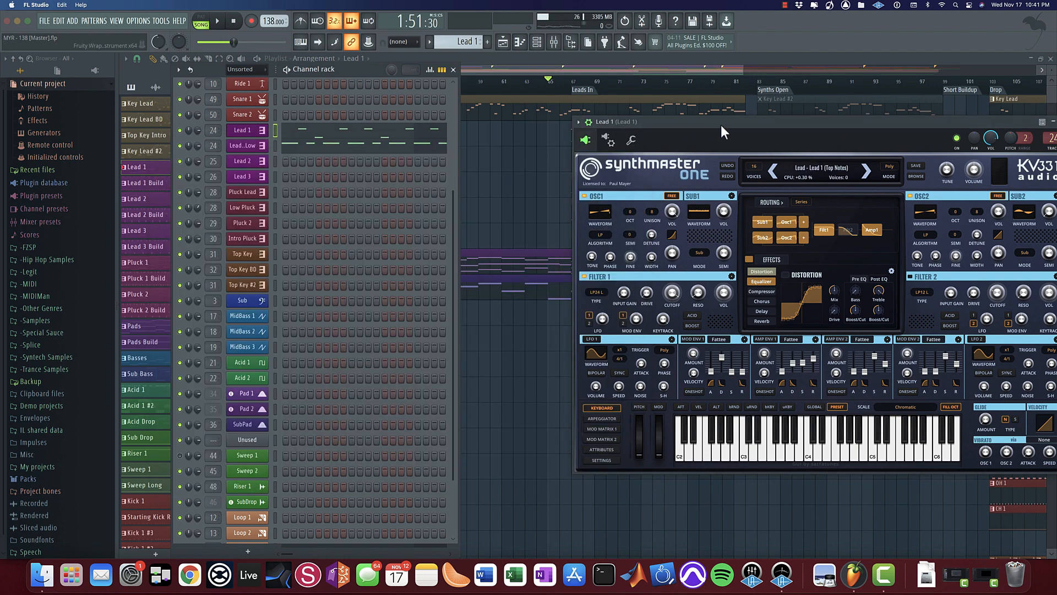
Step: Clear the channel rack away, play the Leads In section briefly, check the mixer levels, and close the Lead 1 synth
{"action": "left_click_drag", "start_coordinate": [723, 132], "coordinate": [591, 311]}
{"action": "key", "text": "F6"}
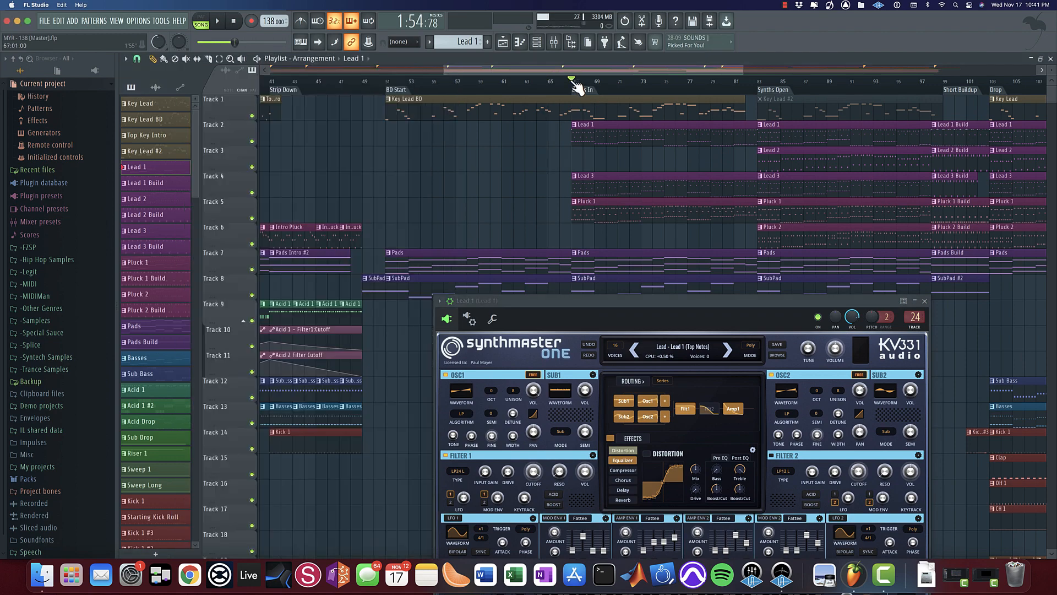
{"action": "key", "text": "space"}
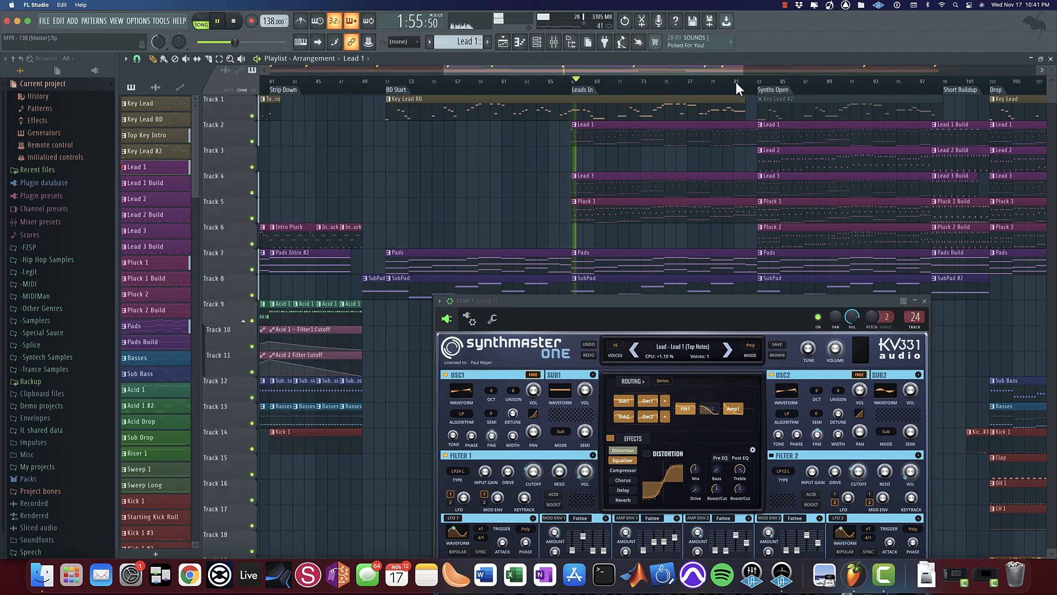
{"action": "left_click", "coordinate": [554, 42]}
{"action": "key", "text": "space"}
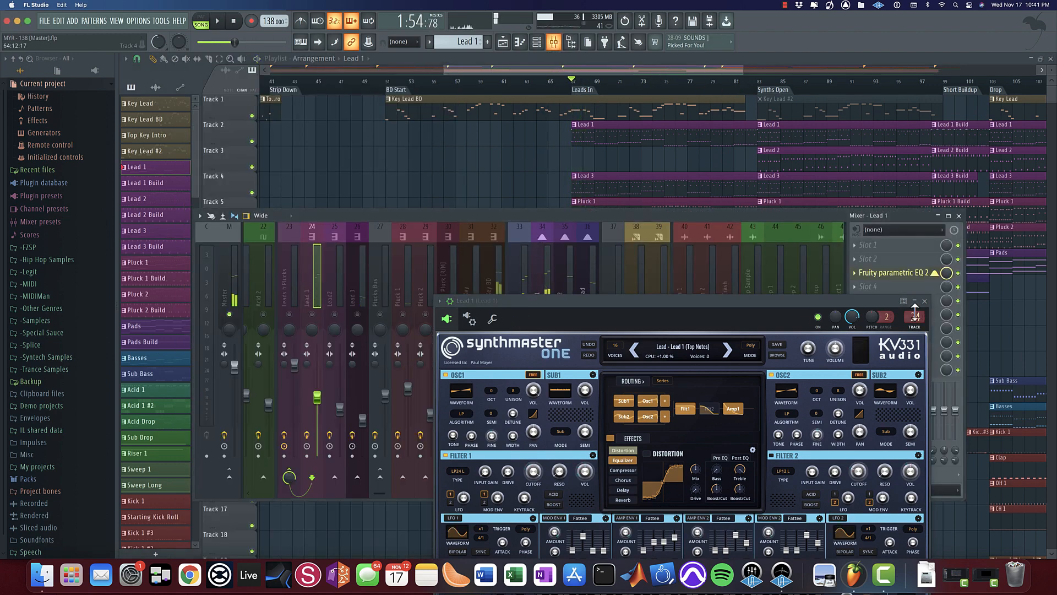
{"action": "left_click", "coordinate": [925, 300]}
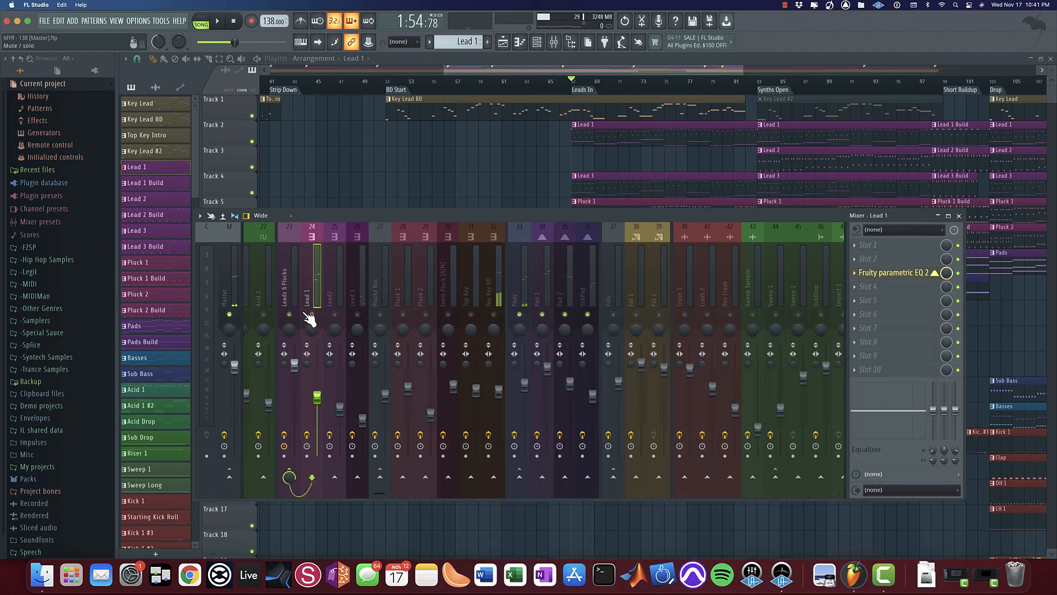
Step: Solo the Lead 1 mixer track, start playback from the Synths Open marker, and show the channel rack
{"action": "left_click", "coordinate": [763, 82]}
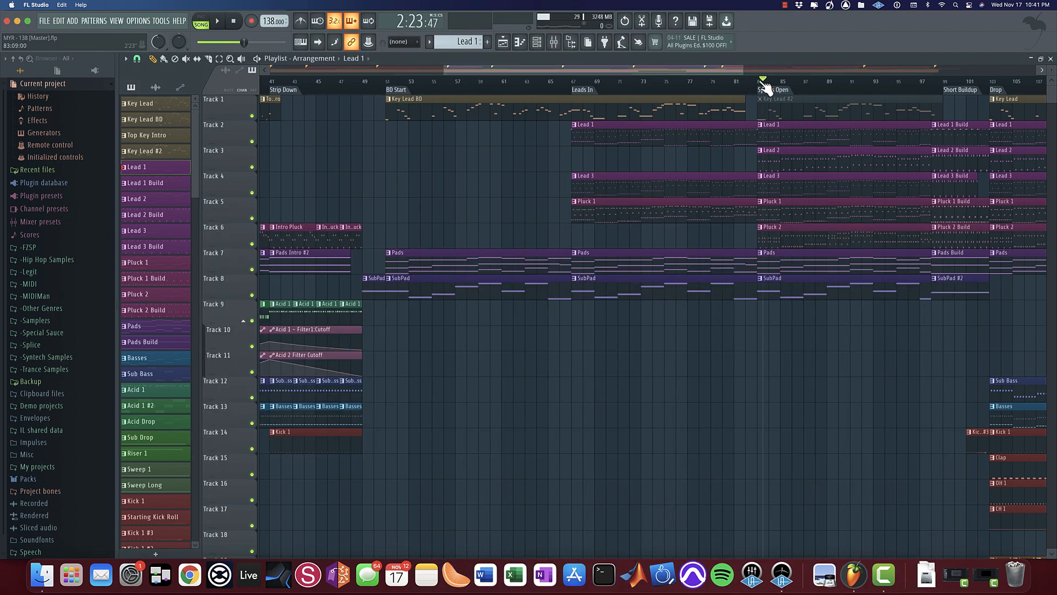
{"action": "key", "text": "space"}
{"action": "left_click", "coordinate": [556, 45]}
{"action": "left_click", "coordinate": [538, 46]}
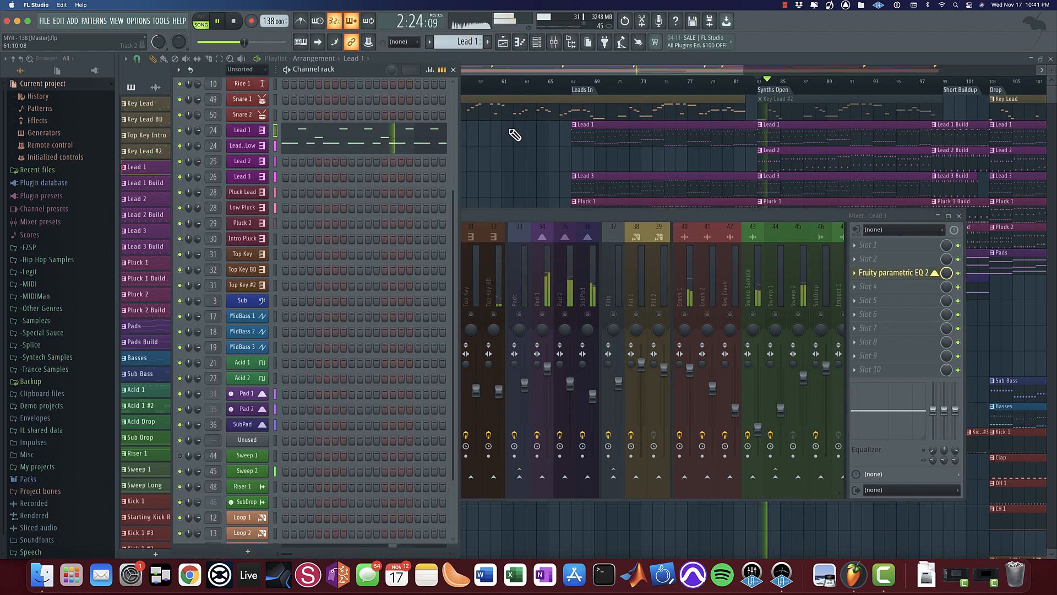
Step: Mute the Lead 1 channel, replay from Synths Open, and check the Lead 1 - Low notes in the piano roll
{"action": "key", "text": "space"}
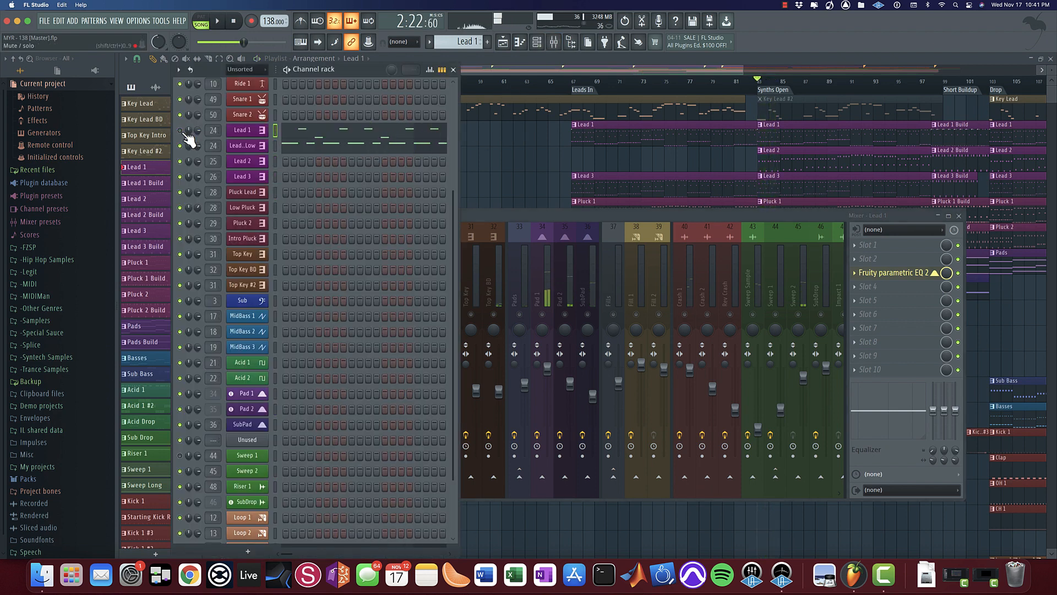
{"action": "key", "text": "space"}
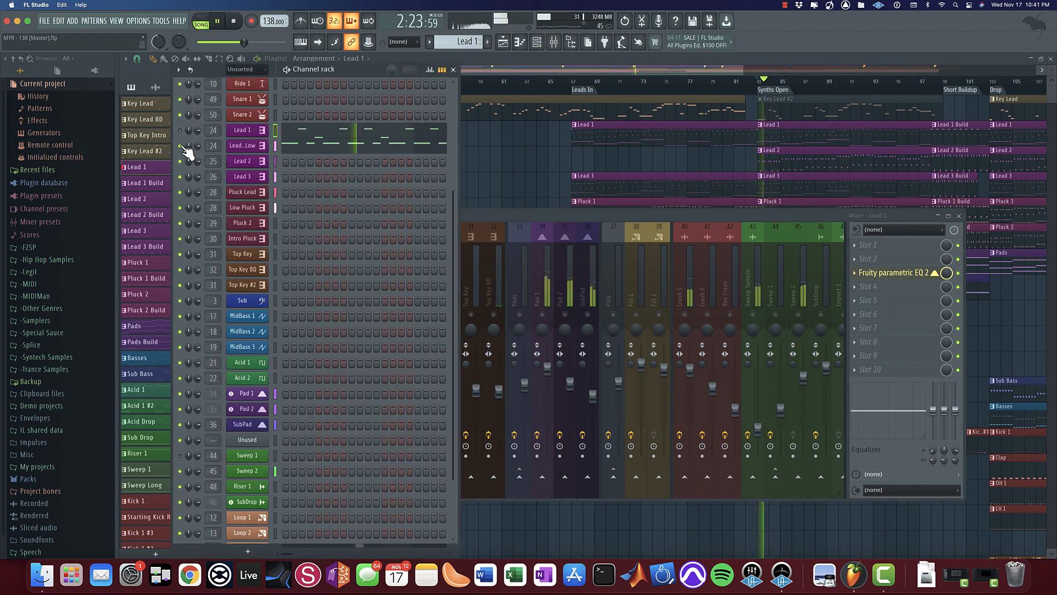
{"action": "left_click", "coordinate": [332, 146]}
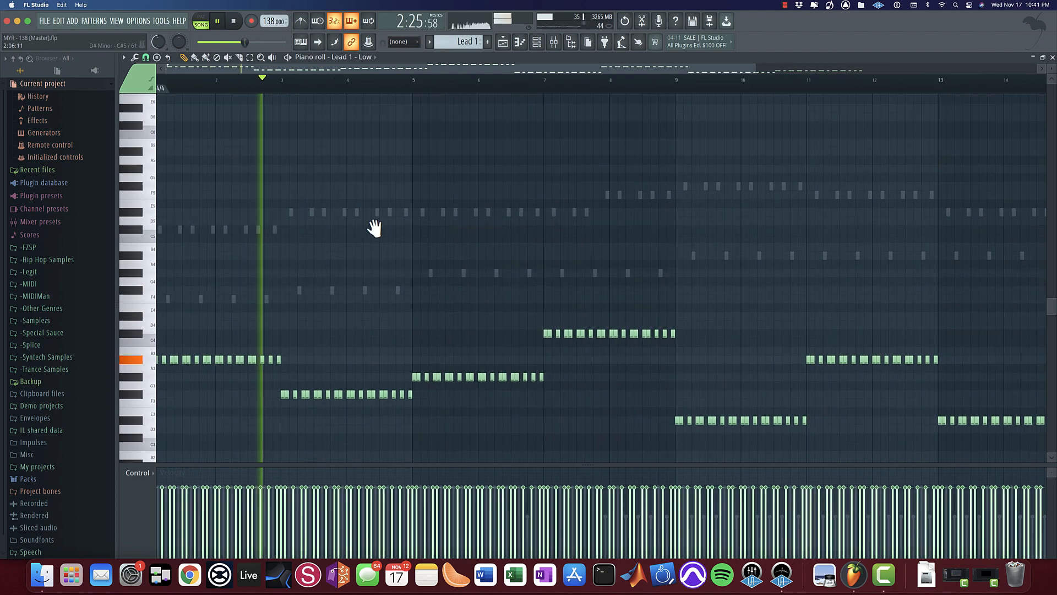
{"action": "left_click", "coordinate": [538, 42]}
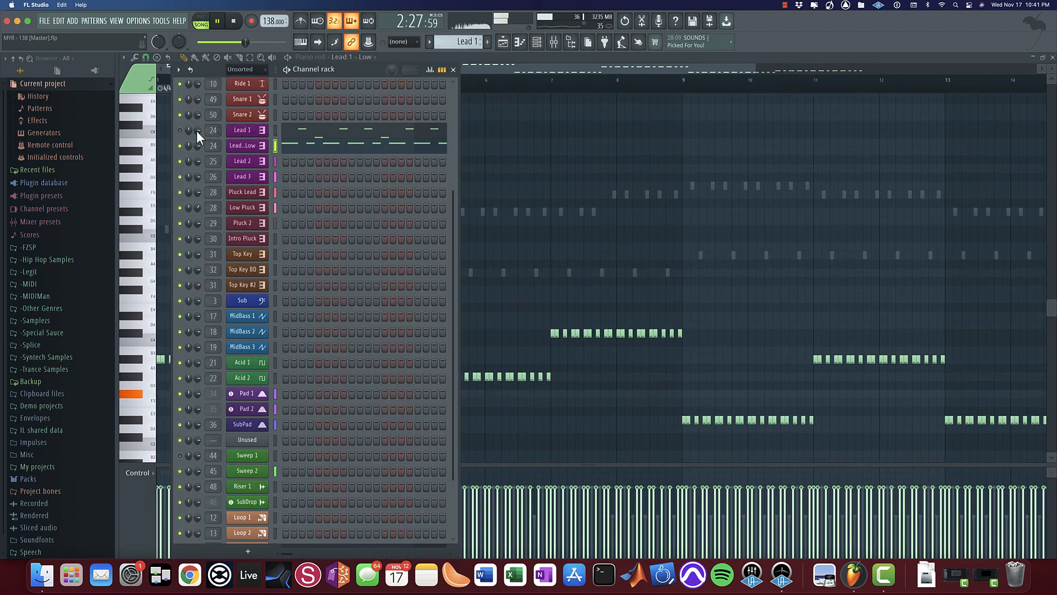
Step: Mute Lead 1 - Low and unmute Lead 1, replay the section, and examine the top notes up close in the piano roll
{"action": "key", "text": "space"}
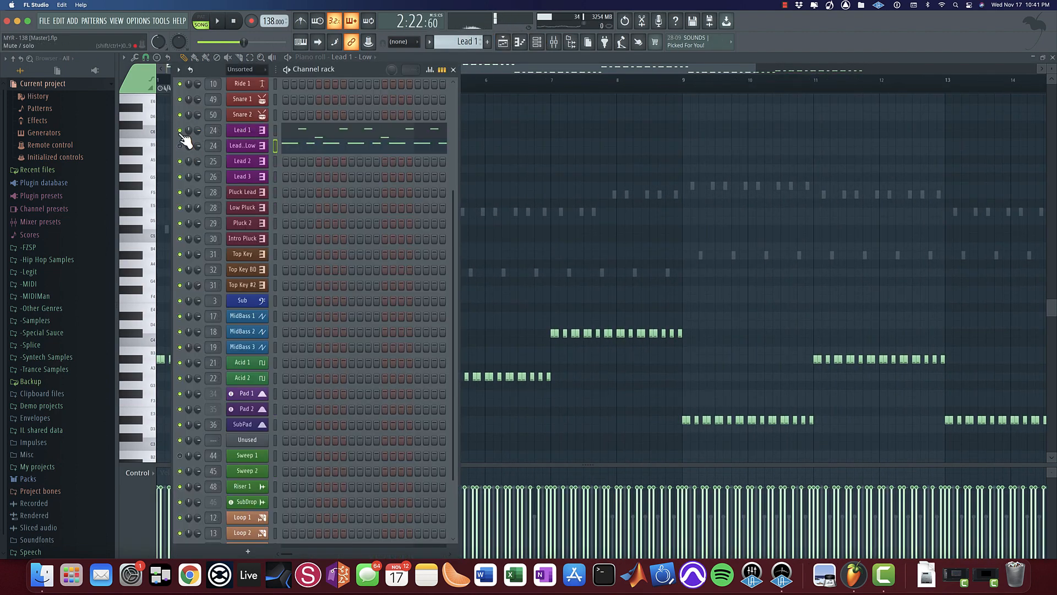
{"action": "key", "text": "space"}
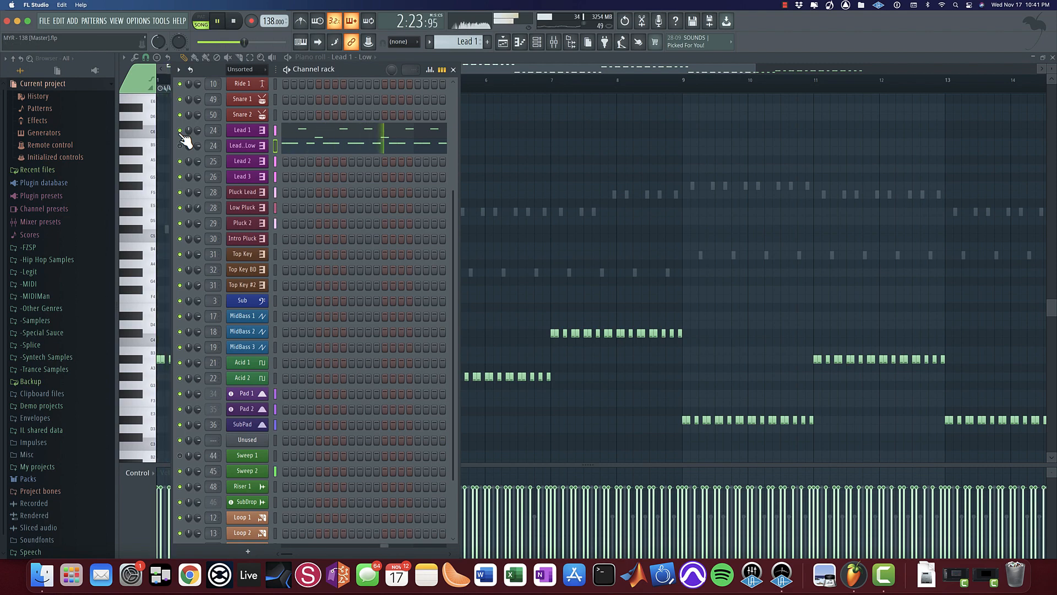
{"action": "key", "text": "F6"}
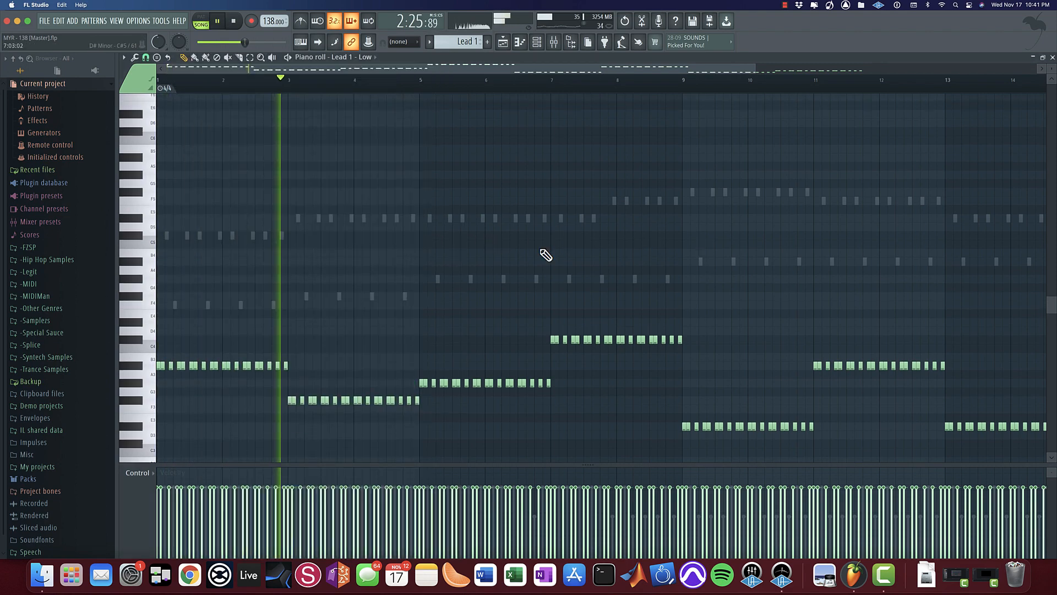
{"action": "scroll", "coordinate": [399, 255], "scroll_direction": "up", "scroll_amount": 3}
{"action": "scroll", "coordinate": [399, 255], "scroll_direction": "up", "scroll_amount": 2}
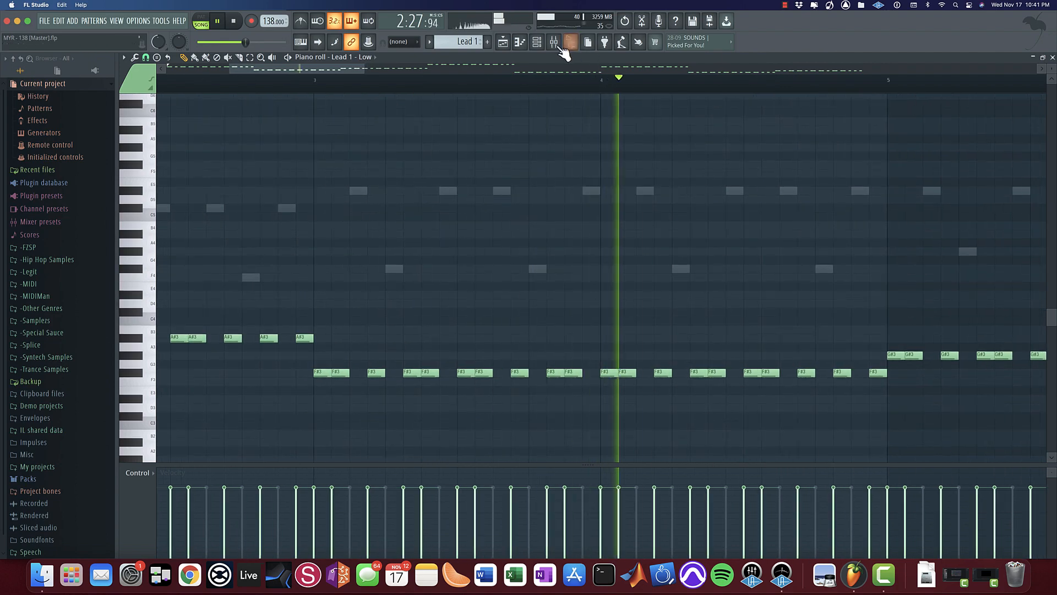
Step: Unmute the Lead 1 - Low channel and replay both Lead 1 layers together
{"action": "left_click", "coordinate": [537, 44]}
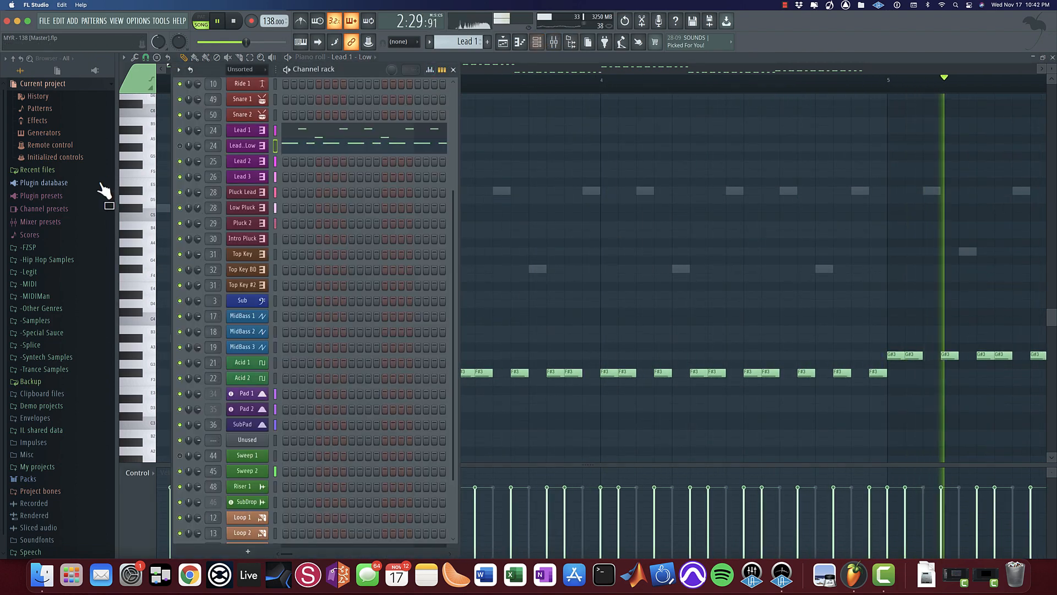
{"action": "key", "text": "space"}
{"action": "key", "text": "space"}
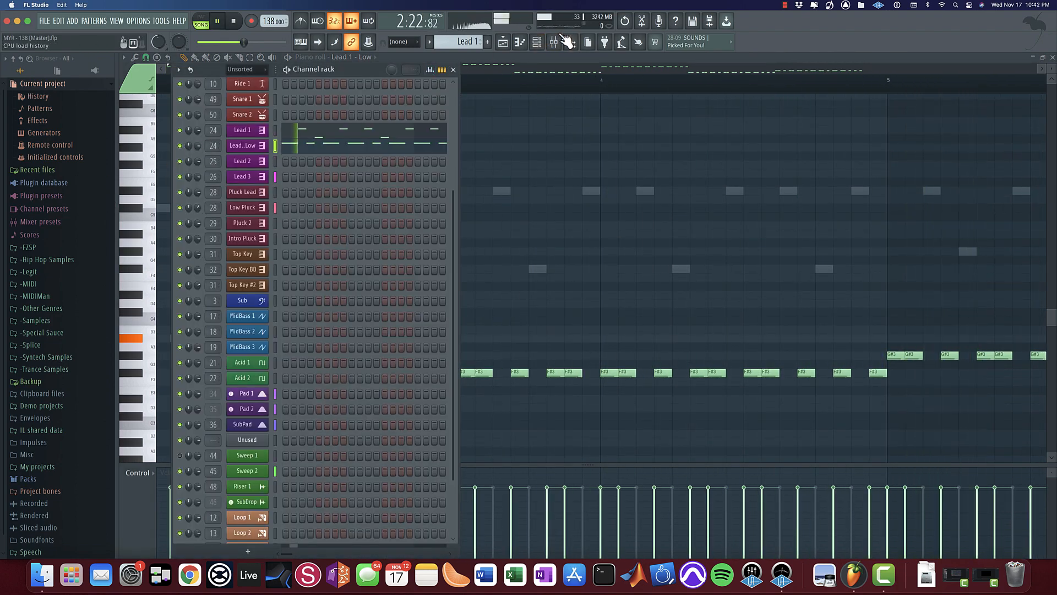
Step: Check the Lead 1 levels in the mixer, stop playback, and view the effect chain of the Leads & Plucks bus
{"action": "left_click", "coordinate": [553, 42]}
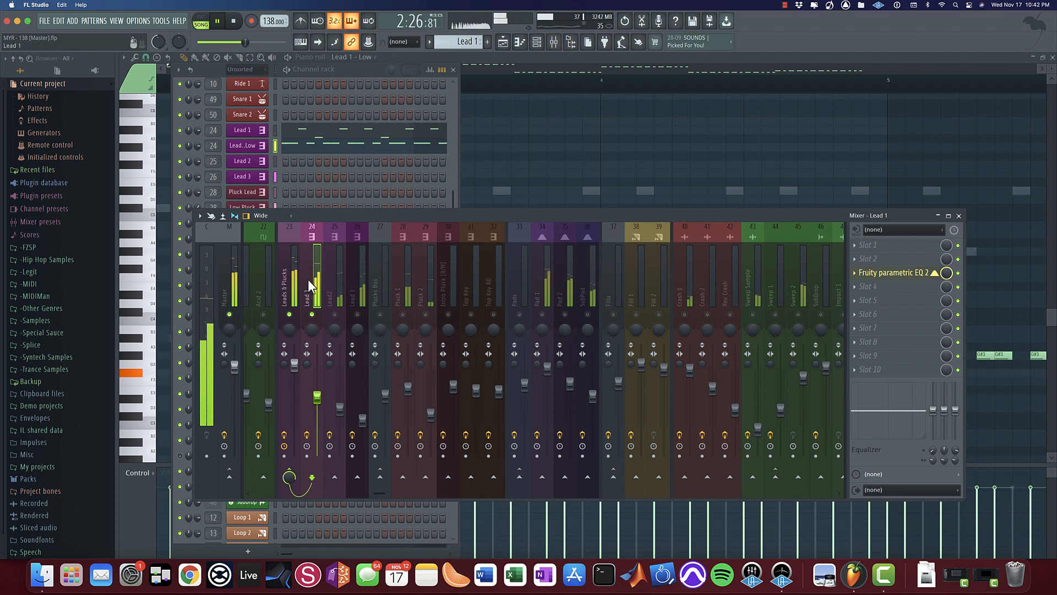
{"action": "left_click", "coordinate": [286, 291]}
{"action": "left_click", "coordinate": [332, 289]}
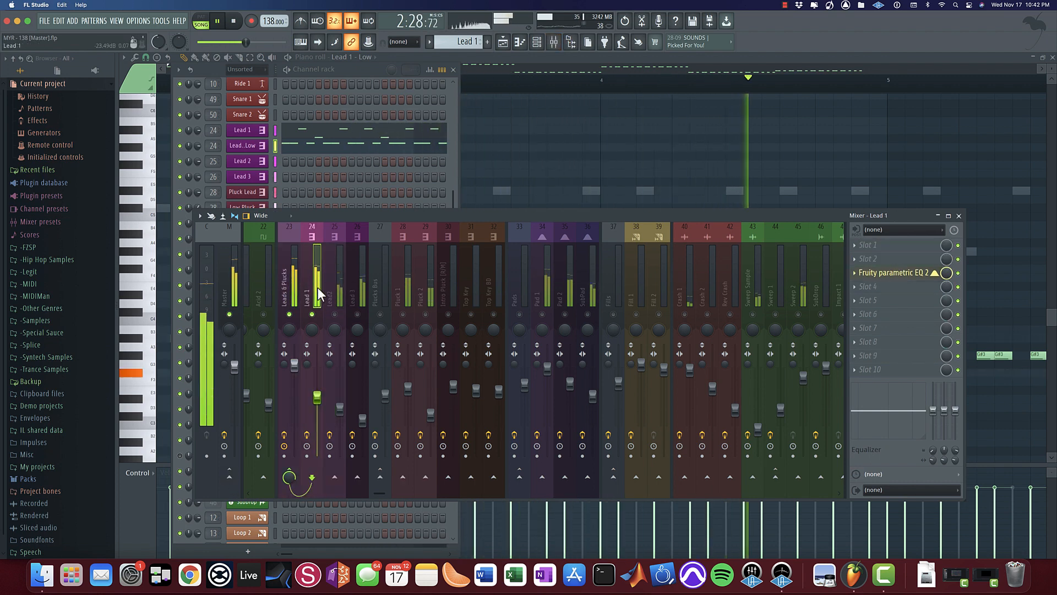
{"action": "key", "text": "space"}
{"action": "left_click", "coordinate": [297, 289]}
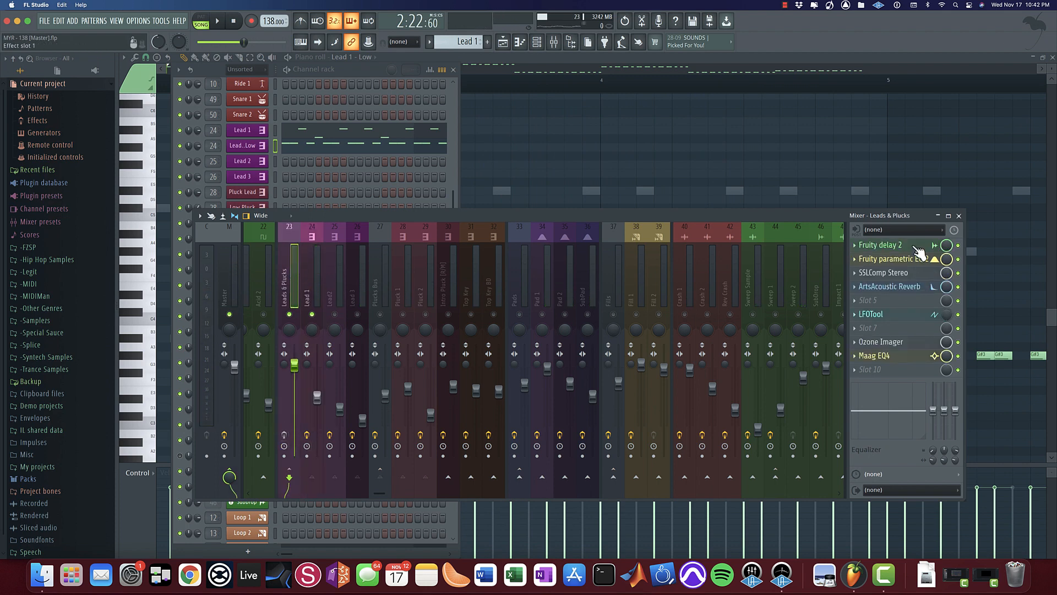
Step: Play the Lead 1 mixer track, open its Fruity Parametric EQ 2, toggle the effect to compare the sound, and stop playback
{"action": "left_click", "coordinate": [303, 273]}
{"action": "key", "text": "space"}
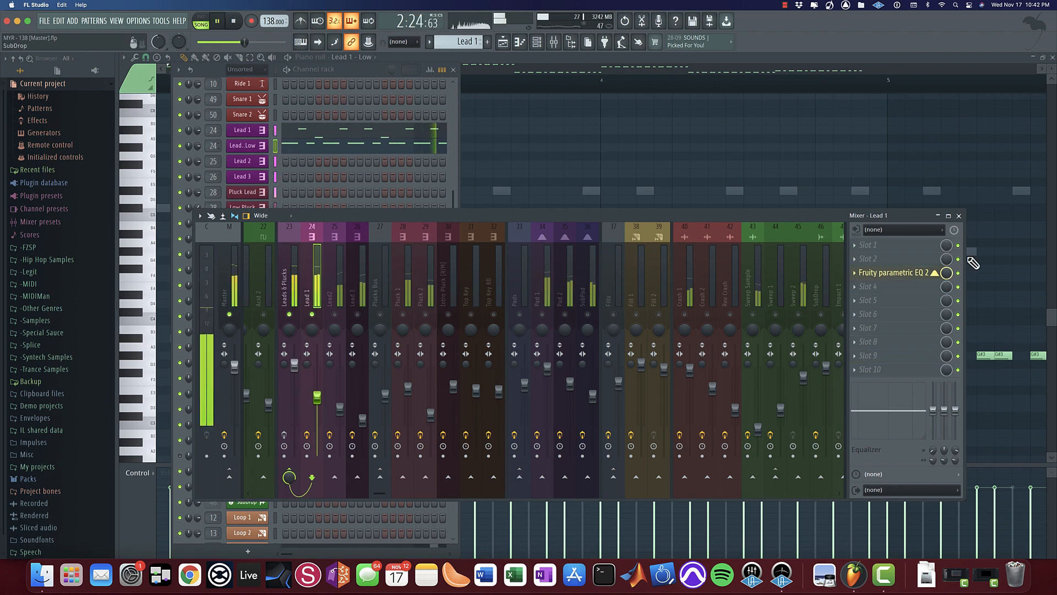
{"action": "left_click", "coordinate": [931, 274]}
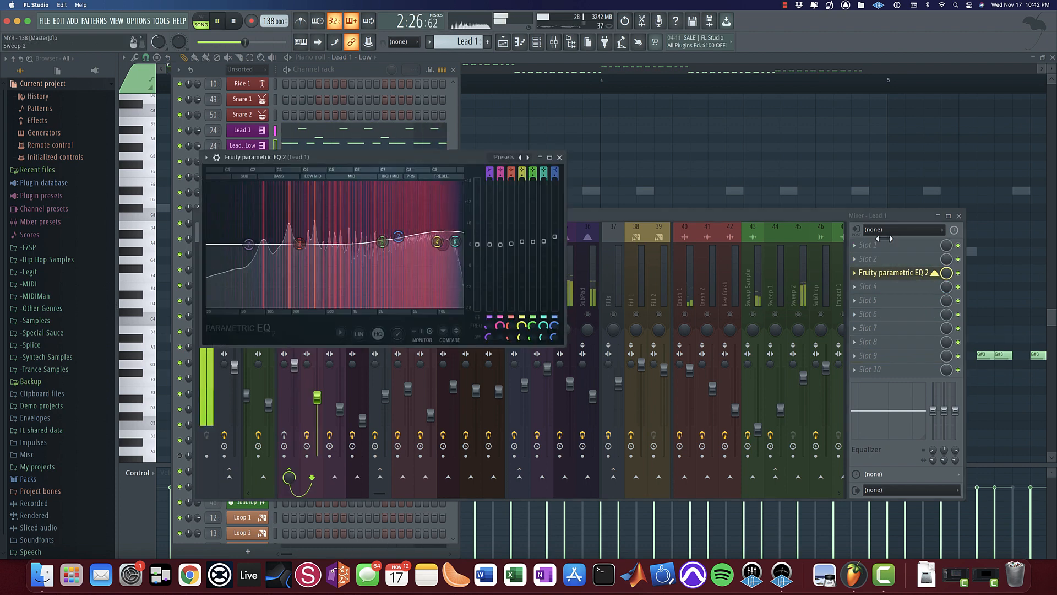
{"action": "left_click", "coordinate": [958, 273]}
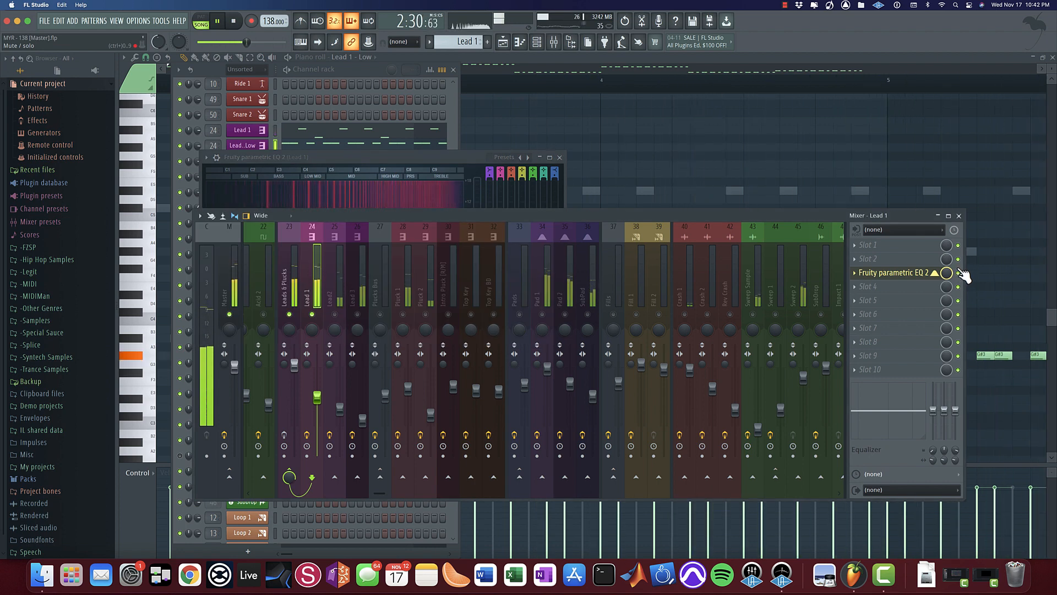
{"action": "key", "text": "space"}
Step: Examine the Lead 1 EQ curve with its window moved above the mixer, and reposition the mixer over the channel rack
{"action": "left_click_drag", "start_coordinate": [406, 160], "coordinate": [837, 88]}
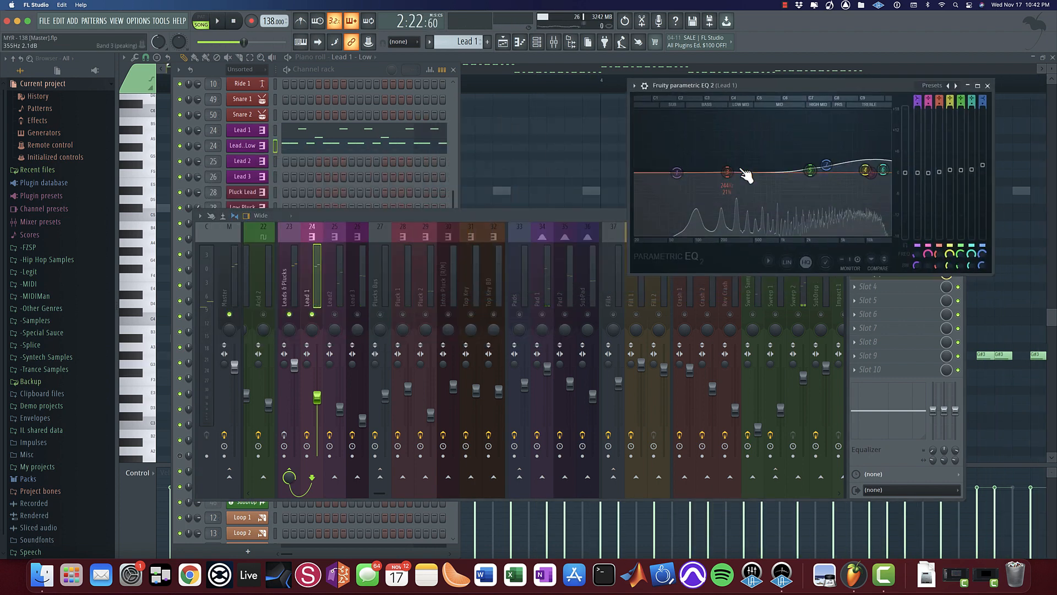
{"action": "left_click_drag", "start_coordinate": [484, 212], "coordinate": [573, 299]}
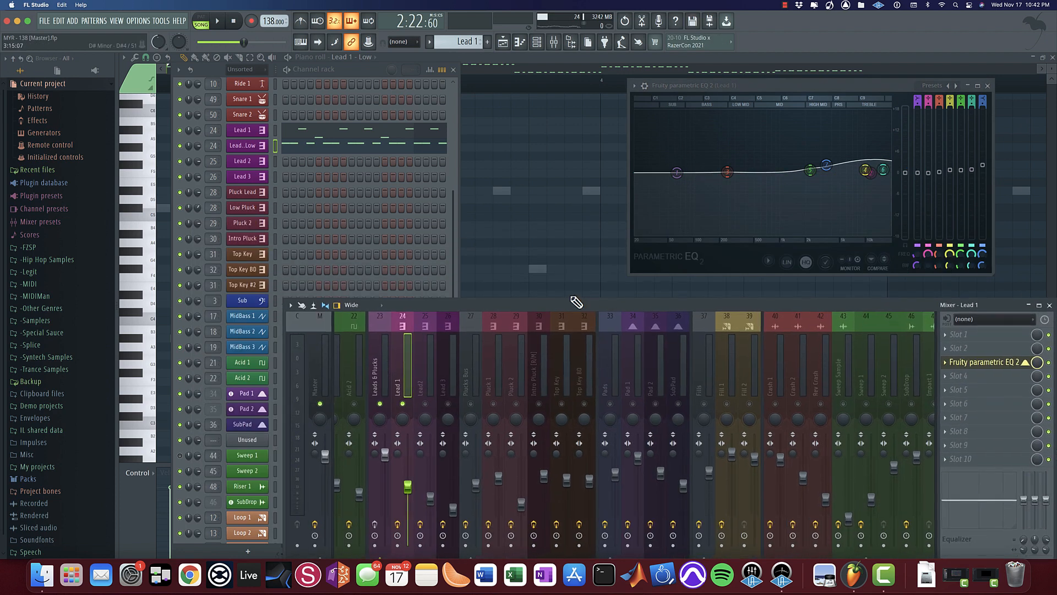
{"action": "left_click", "coordinate": [538, 45]}
{"action": "left_click", "coordinate": [511, 45]}
{"action": "left_click", "coordinate": [537, 46]}
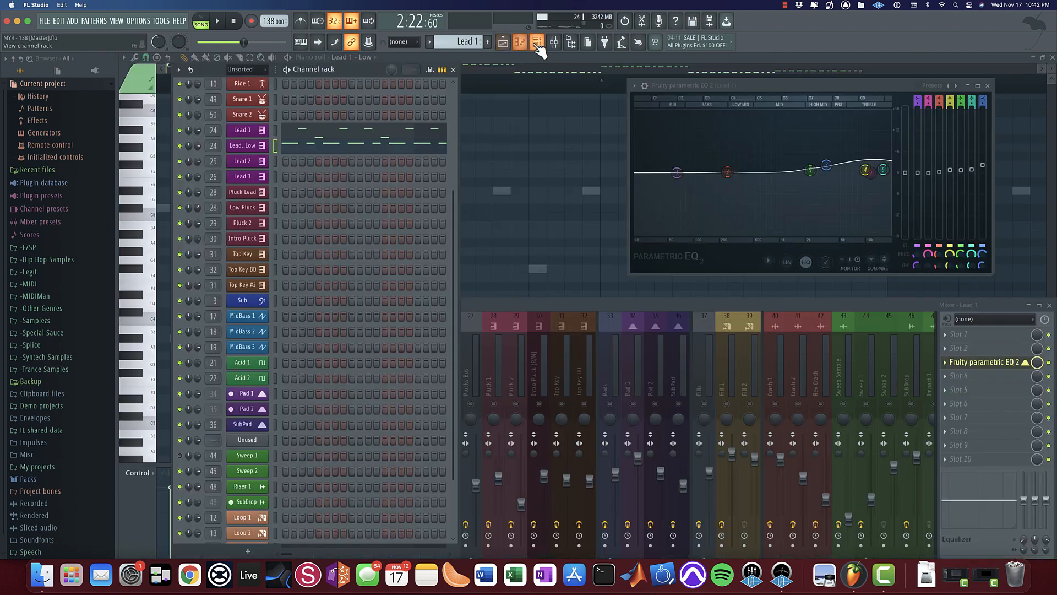
{"action": "left_click_drag", "start_coordinate": [533, 303], "coordinate": [562, 214]}
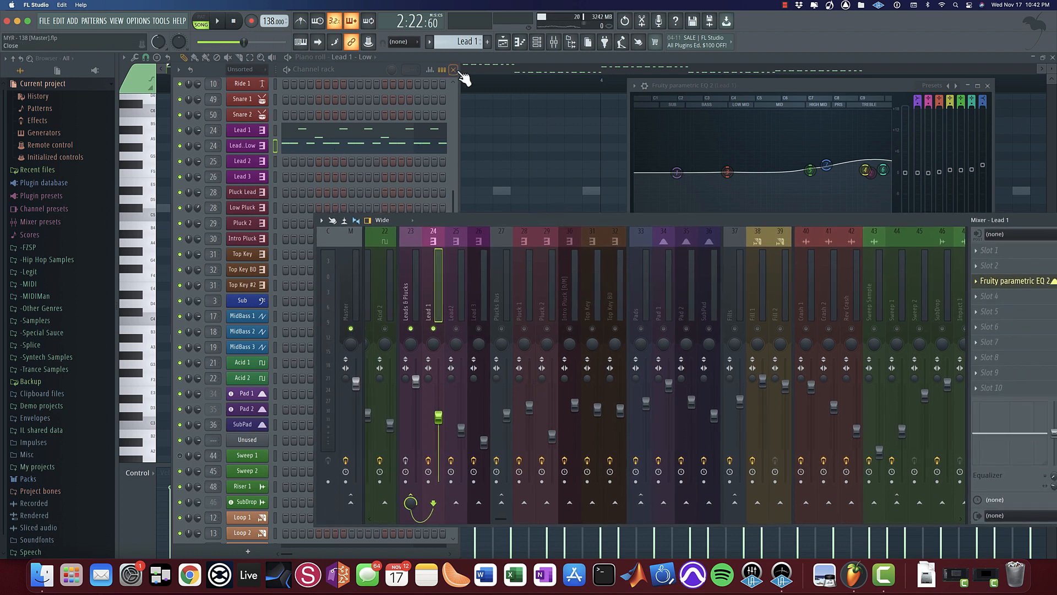
Step: Return to the playlist around Synths Open, show the mixer and channel rack, and reopen the Lead 1 synth
{"action": "left_click", "coordinate": [510, 43]}
{"action": "scroll", "coordinate": [578, 173], "scroll_direction": "up", "scroll_amount": 5}
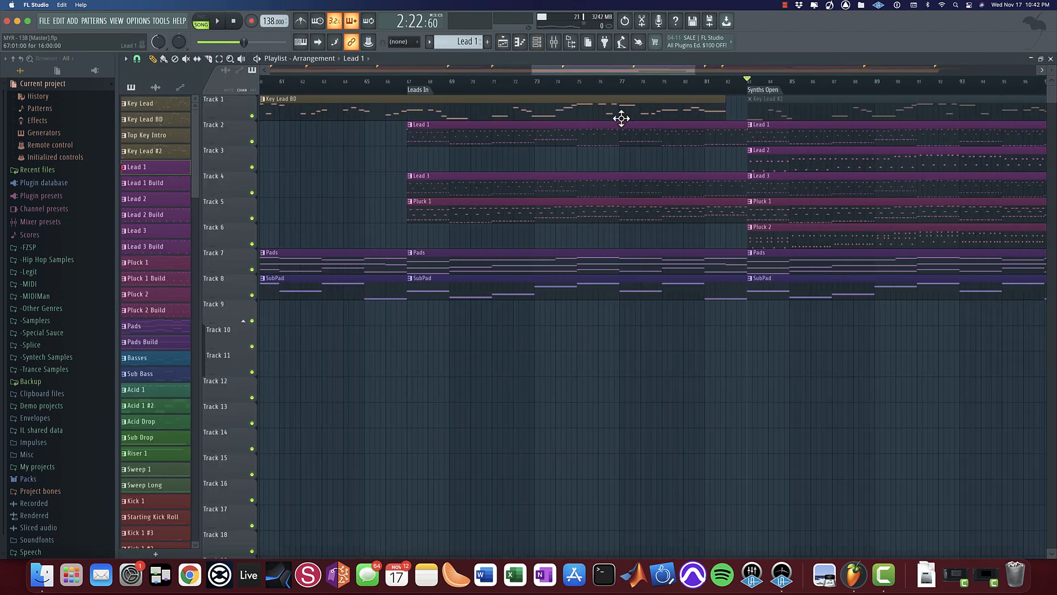
{"action": "left_click", "coordinate": [554, 41]}
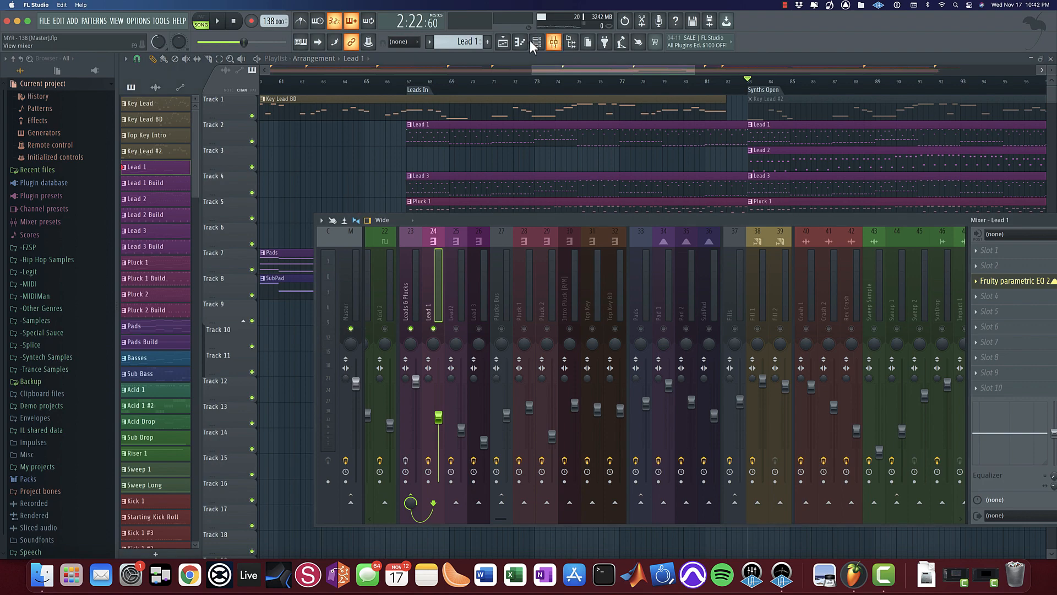
{"action": "left_click", "coordinate": [544, 47]}
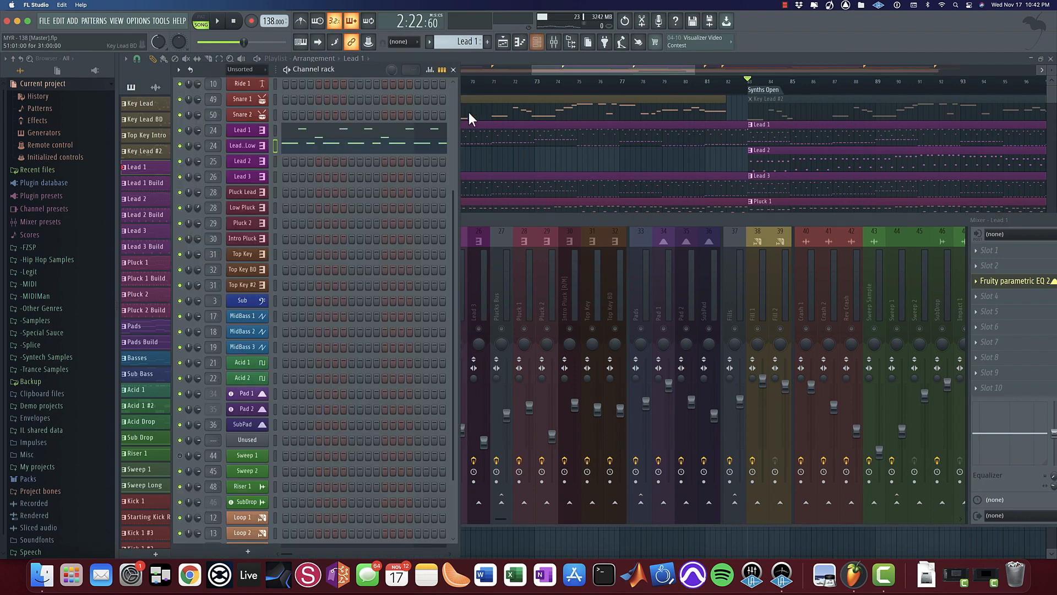
{"action": "left_click", "coordinate": [257, 133]}
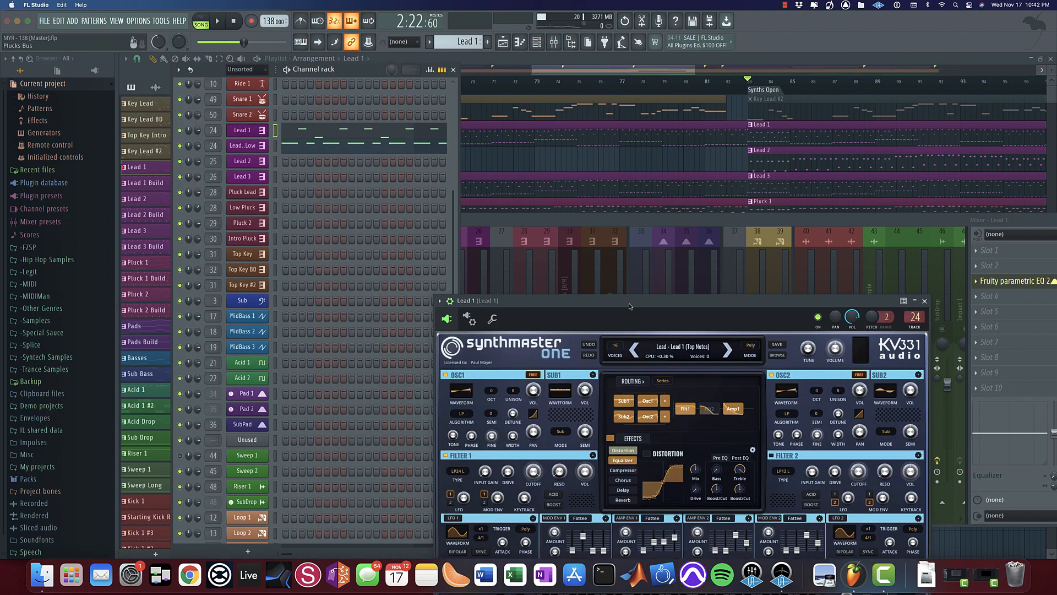
Step: Examine the Lead 1 synth's oscillator and Sub1 waveform settings, close it, and move the mixer over the channel rack
{"action": "left_click_drag", "start_coordinate": [629, 304], "coordinate": [599, 201]}
{"action": "mouse_move", "coordinate": [646, 439]}
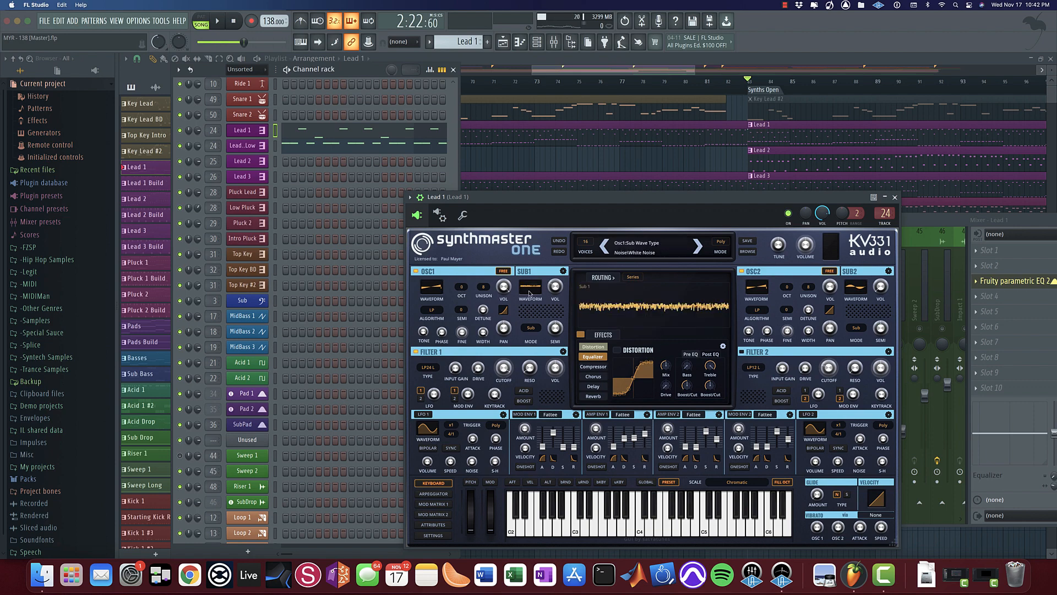
{"action": "left_click", "coordinate": [895, 197]}
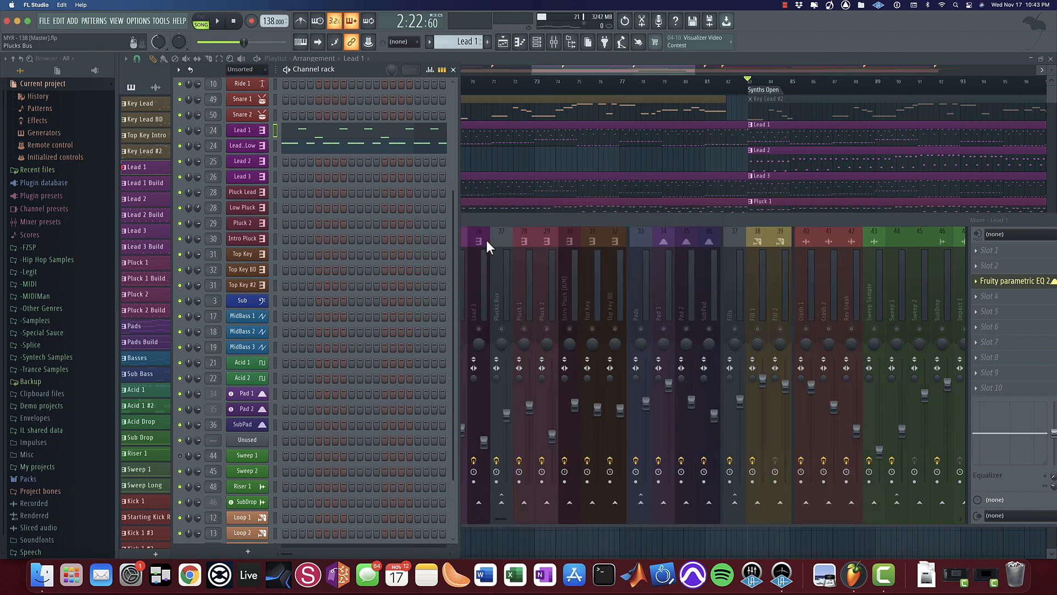
{"action": "left_click_drag", "start_coordinate": [542, 218], "coordinate": [489, 181]}
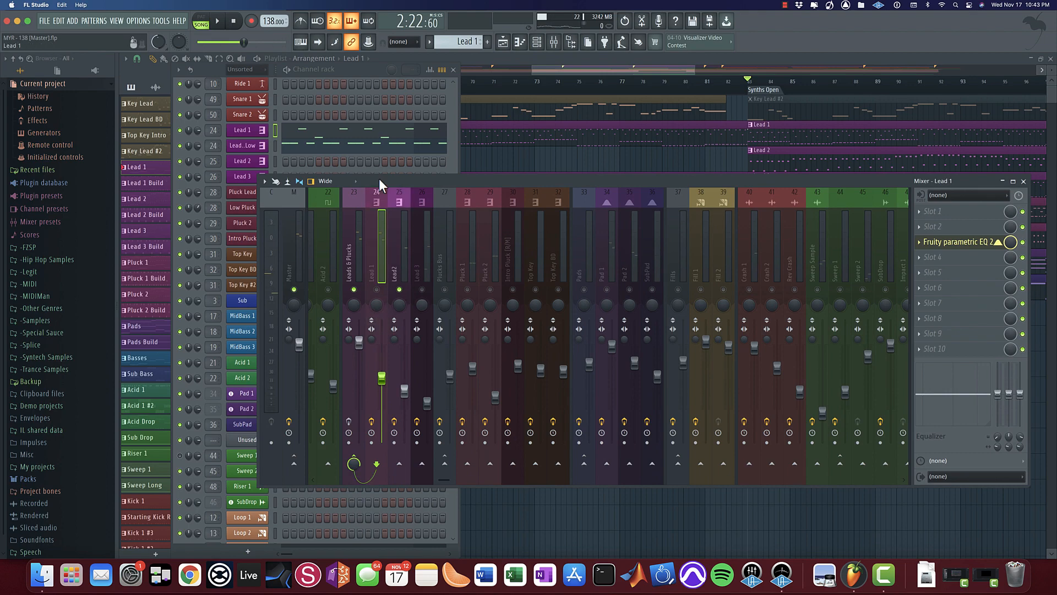
Step: Select the Lead 2 clip in the playlist and open its notes in the piano roll
{"action": "left_click", "coordinate": [758, 152]}
{"action": "left_click", "coordinate": [537, 42]}
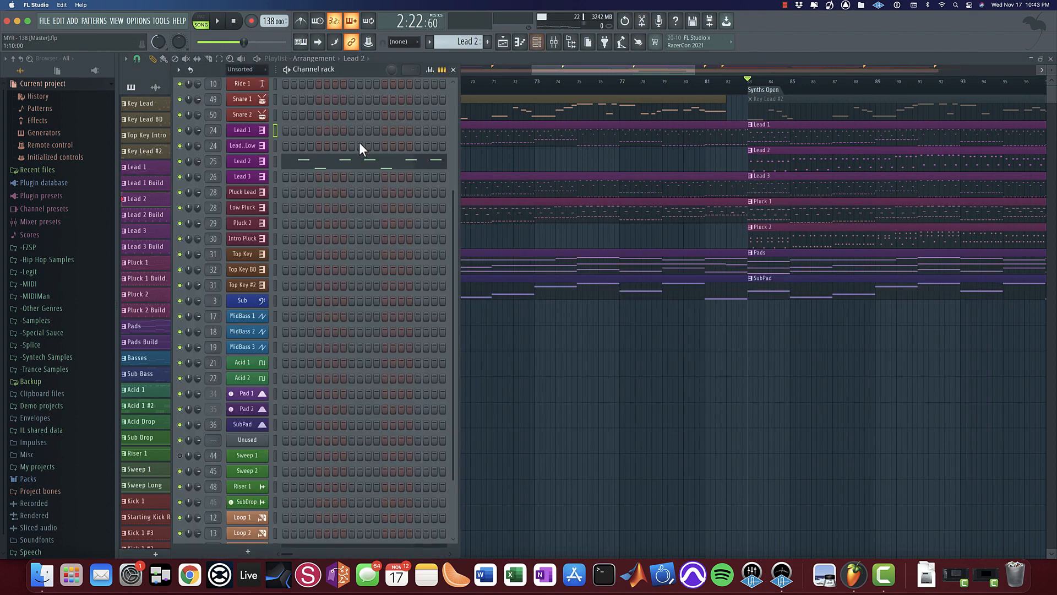
{"action": "left_click", "coordinate": [361, 165]}
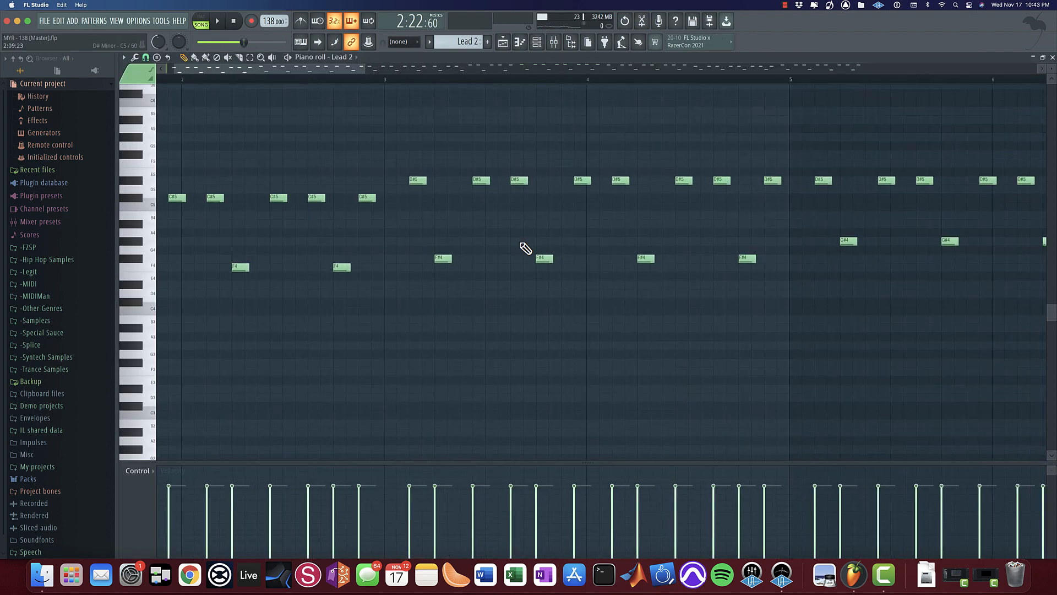
Step: Open the Lead 2 synth from the channel rack, examine its oscillators and Sub1 waveform, and close it
{"action": "left_click", "coordinate": [538, 43]}
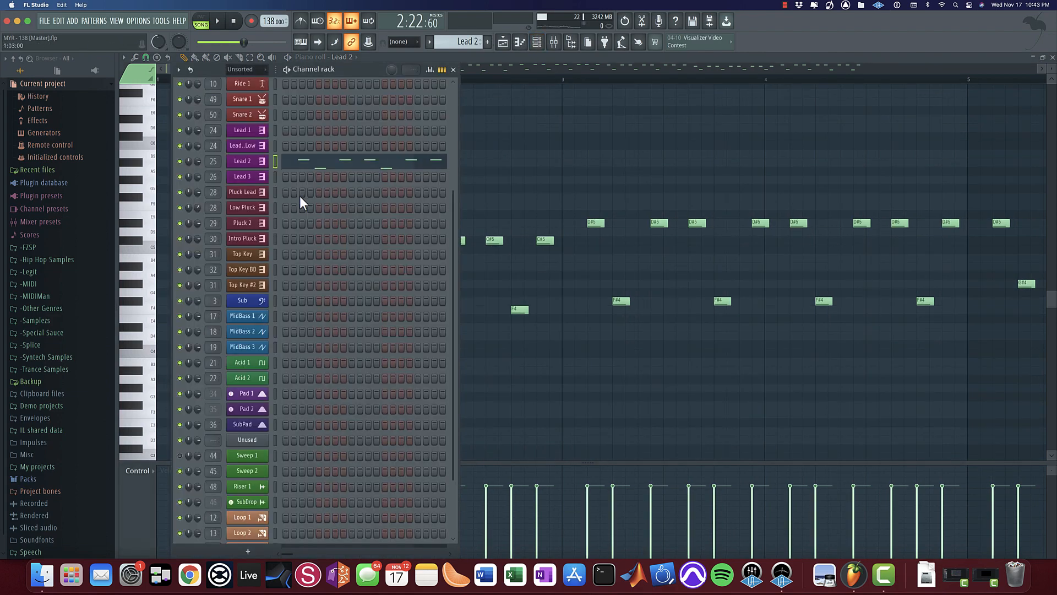
{"action": "left_click", "coordinate": [242, 161]}
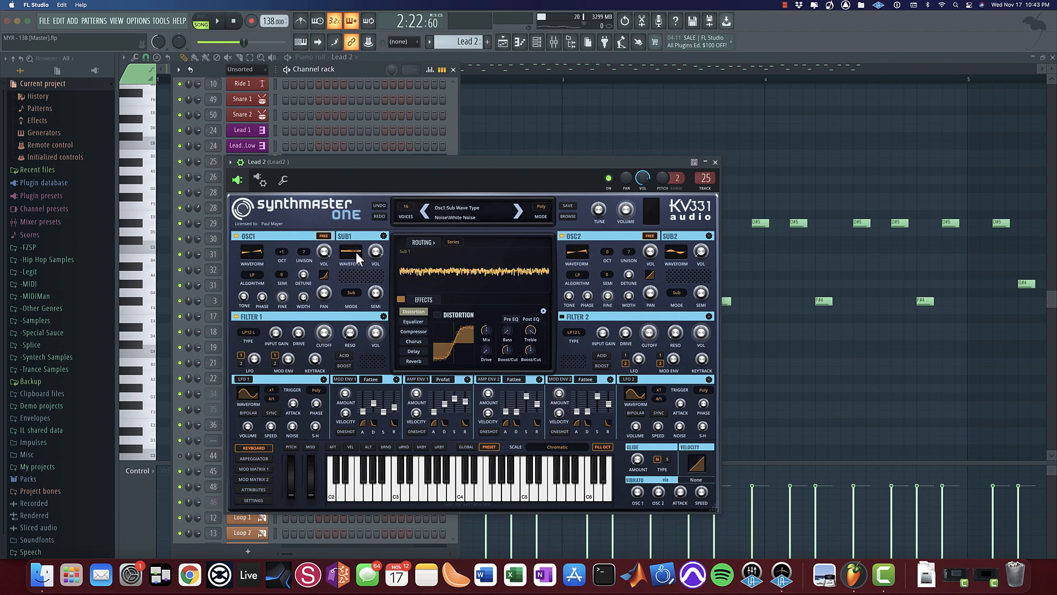
{"action": "left_click", "coordinate": [715, 162]}
Step: Play the Lead 2 mixer track, open its Fruity Parametric EQ 2, and toggle the effect to compare the sound
{"action": "key", "text": "space"}
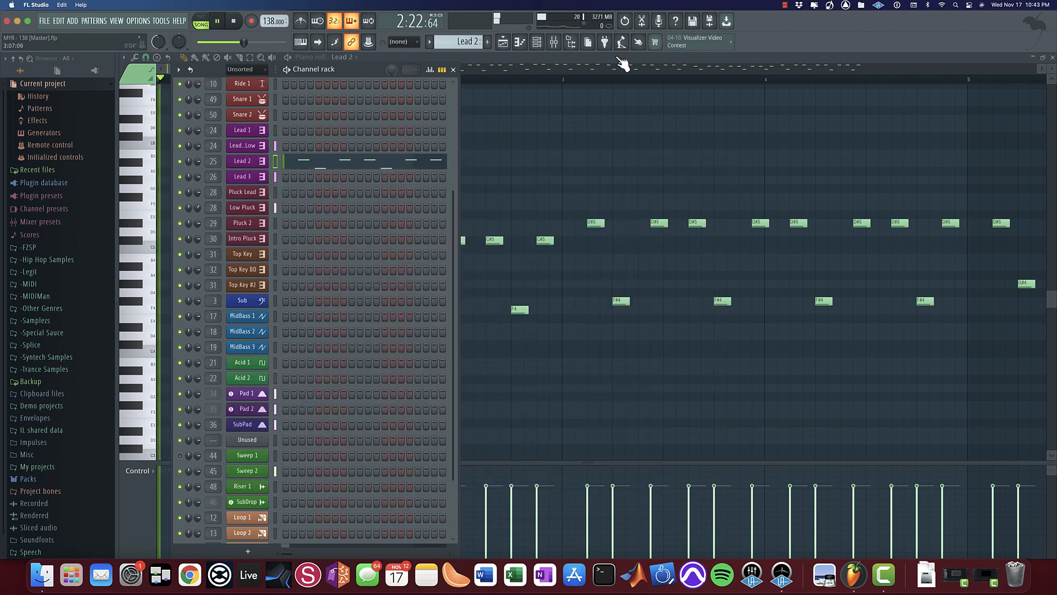
{"action": "left_click", "coordinate": [556, 43]}
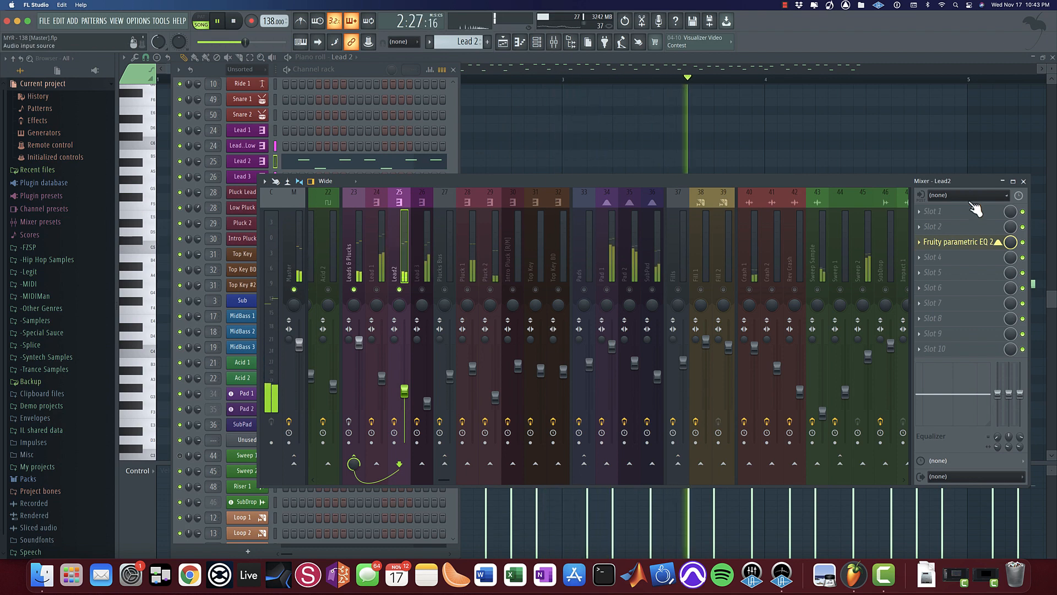
{"action": "left_click", "coordinate": [976, 245]}
{"action": "left_click", "coordinate": [1022, 242]}
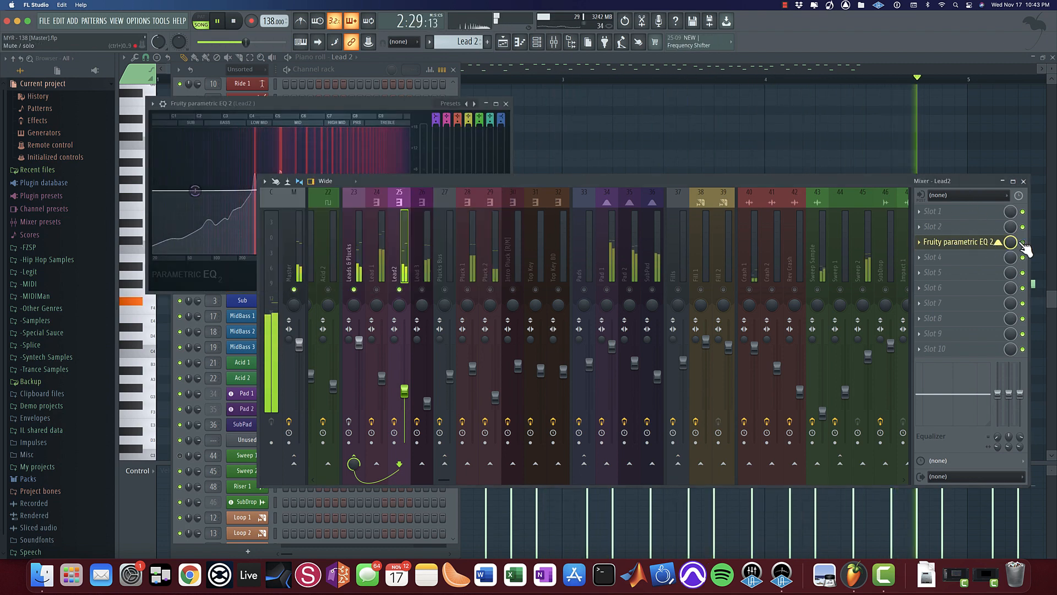
{"action": "left_click", "coordinate": [1022, 242]}
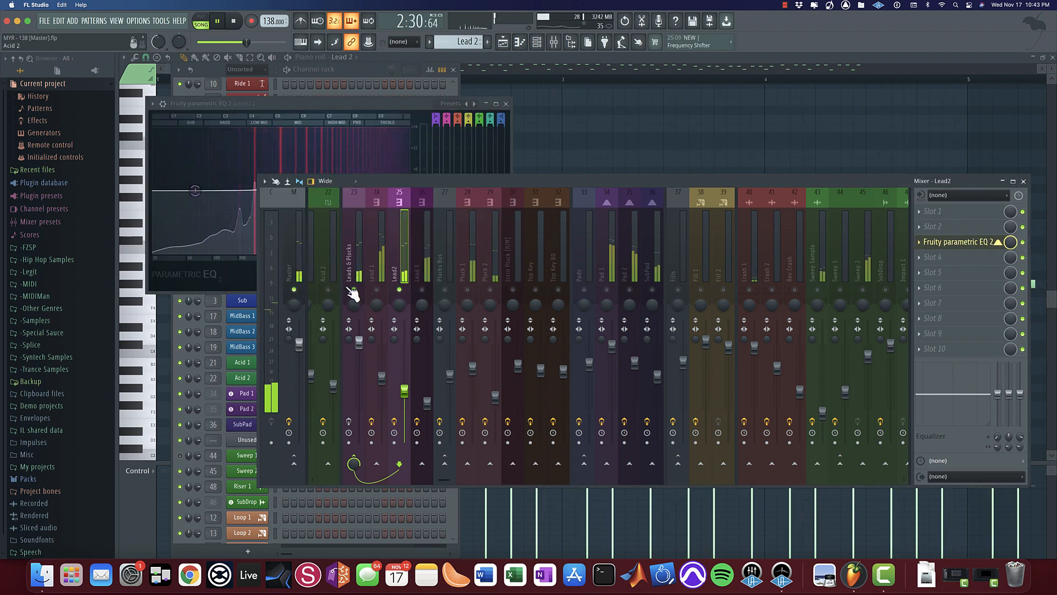
Step: Unmute Lead 1 to hear it layered with Lead 2, toggle Lead 2 to compare, and stop playback
{"action": "left_click", "coordinate": [380, 290]}
{"action": "left_click", "coordinate": [399, 290]}
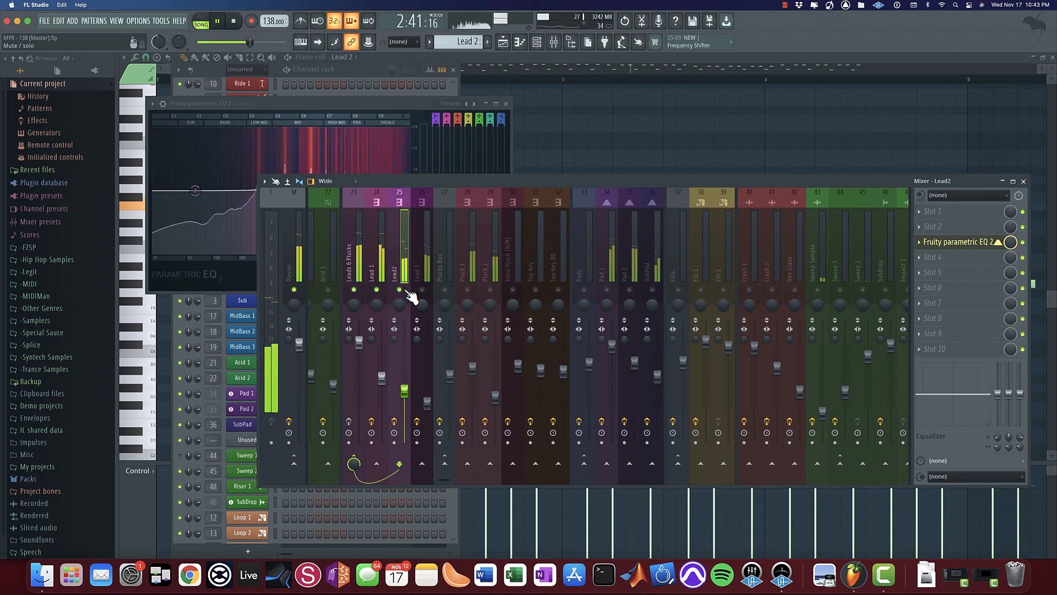
{"action": "key", "text": "space"}
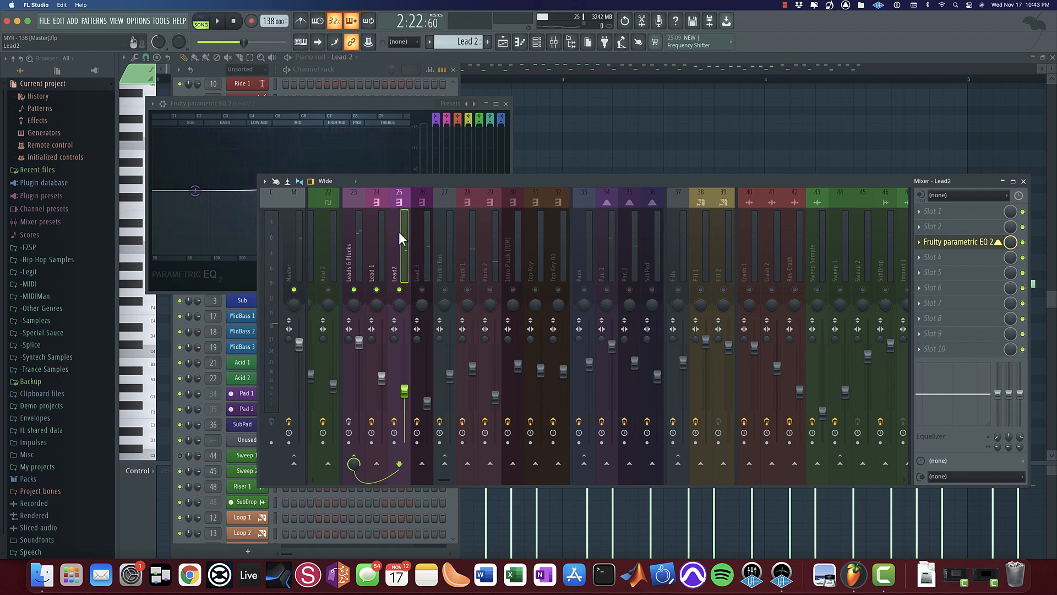
Step: Close the Lead 2 EQ and examine the Lead 2 note pattern in the piano roll
{"action": "left_click", "coordinate": [505, 104]}
{"action": "left_click", "coordinate": [685, 124]}
{"action": "scroll", "coordinate": [684, 124], "scroll_direction": "up", "scroll_amount": 1}
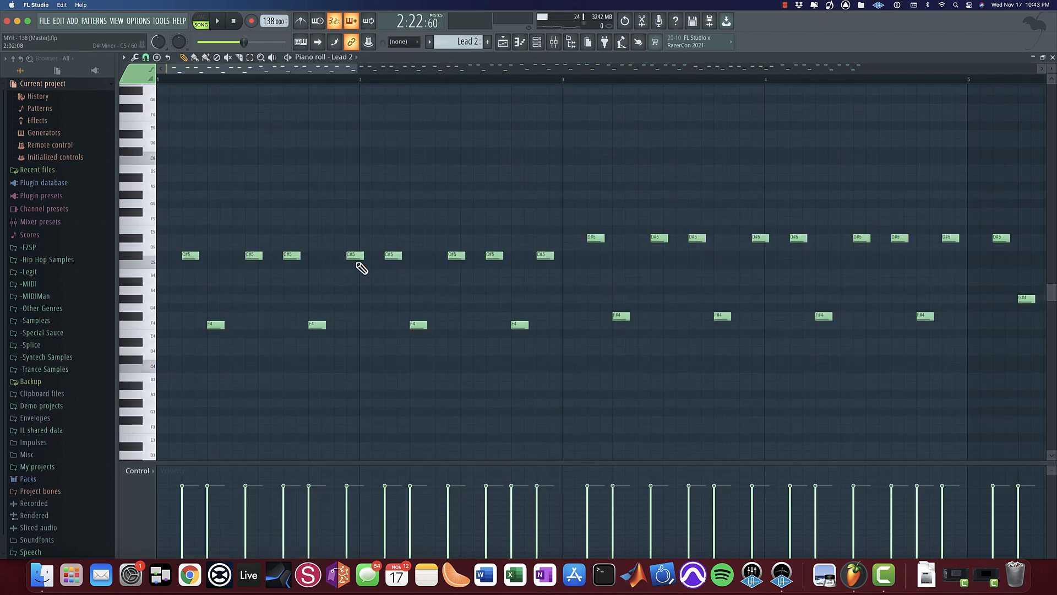
{"action": "scroll", "coordinate": [333, 267], "scroll_direction": "down", "scroll_amount": 1}
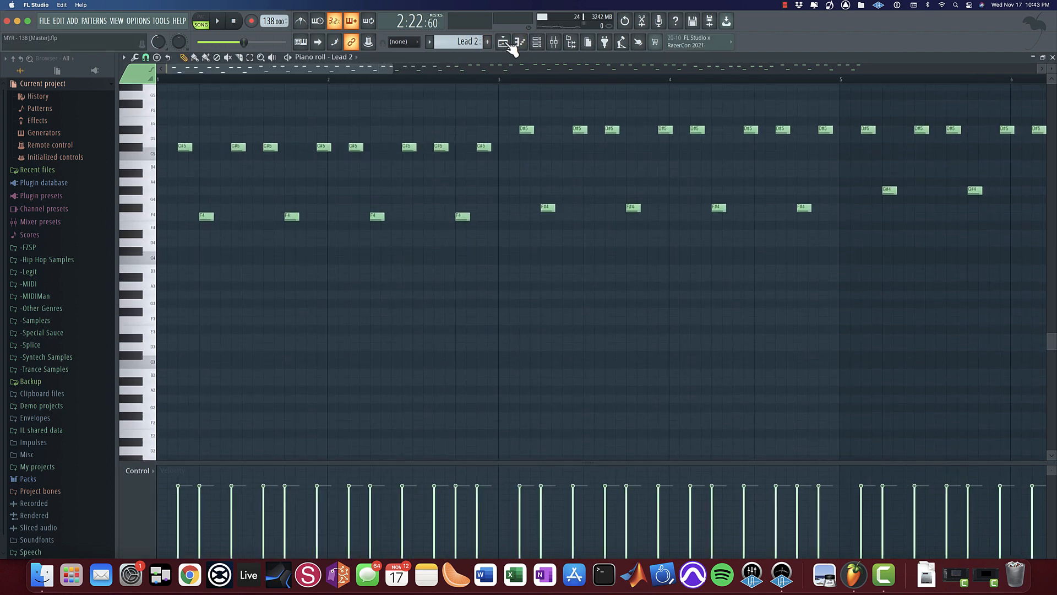
Step: Open the Lead 1 notes in the piano roll and select the opening notes of the upper pattern to compare with Lead 2
{"action": "left_click", "coordinate": [504, 42]}
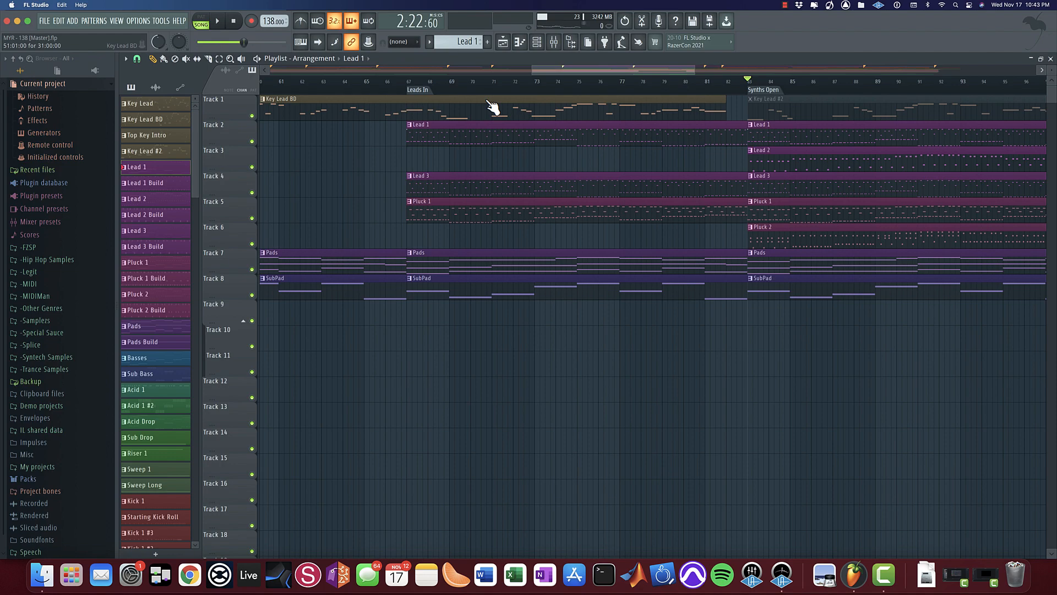
{"action": "left_click", "coordinate": [536, 42]}
{"action": "left_click", "coordinate": [387, 140]}
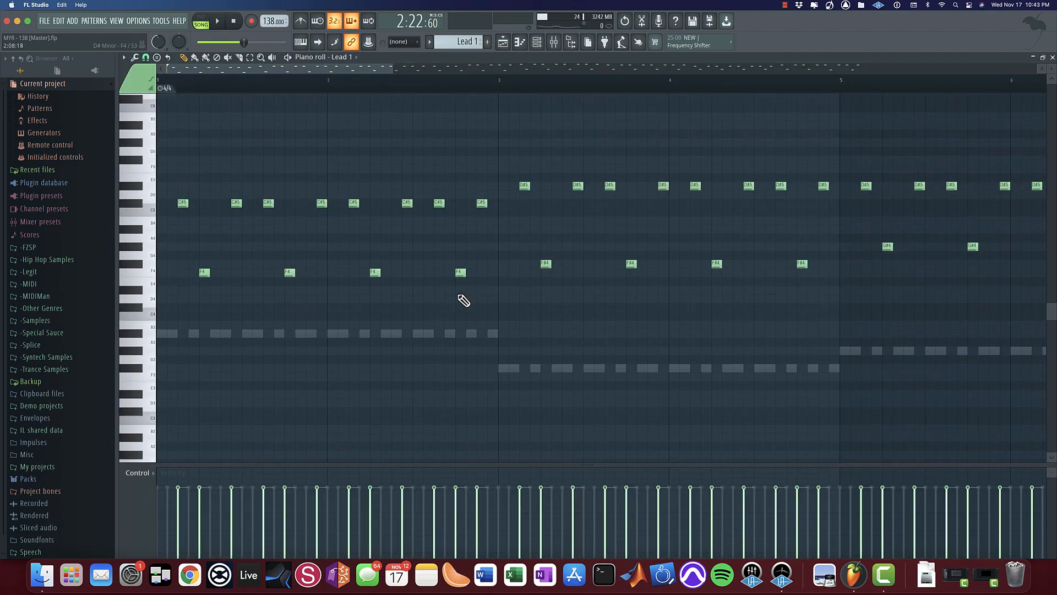
{"action": "left_click_drag", "start_coordinate": [172, 168], "coordinate": [654, 358]}
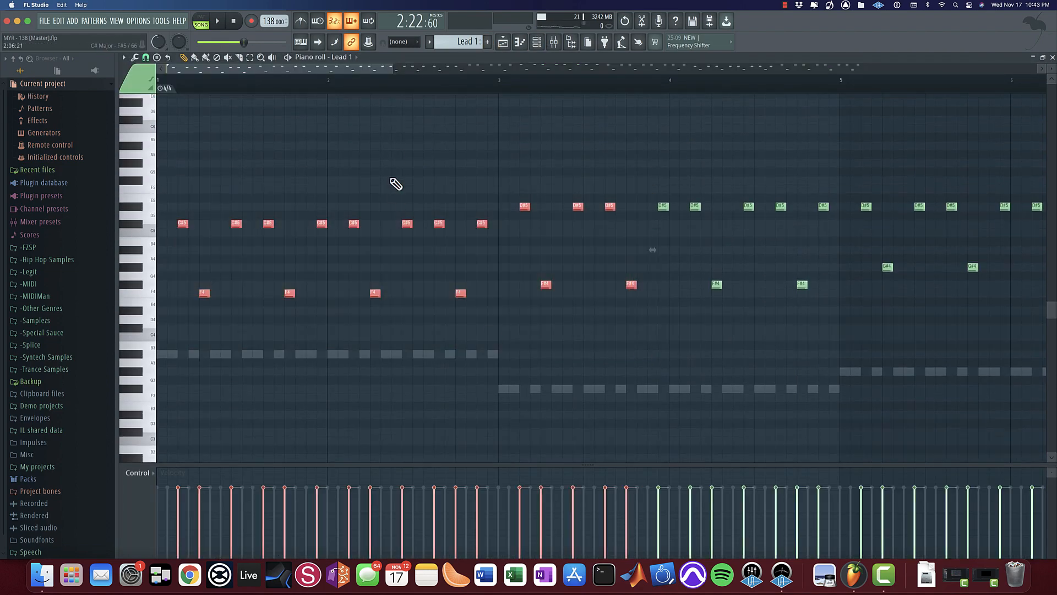
Step: Return to the playlist, check the channel rack and mixer, and view the lead clips from Synths Open to the Drop
{"action": "left_click", "coordinate": [502, 43]}
{"action": "left_click", "coordinate": [537, 43]}
{"action": "left_click", "coordinate": [537, 44]}
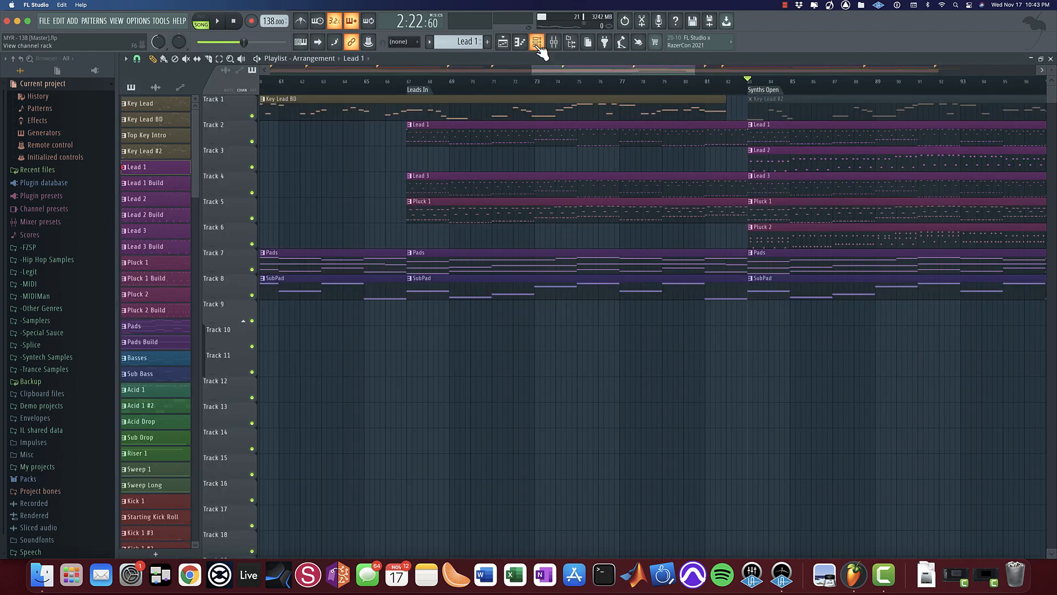
{"action": "scroll", "coordinate": [738, 181], "scroll_direction": "right", "scroll_amount": 5}
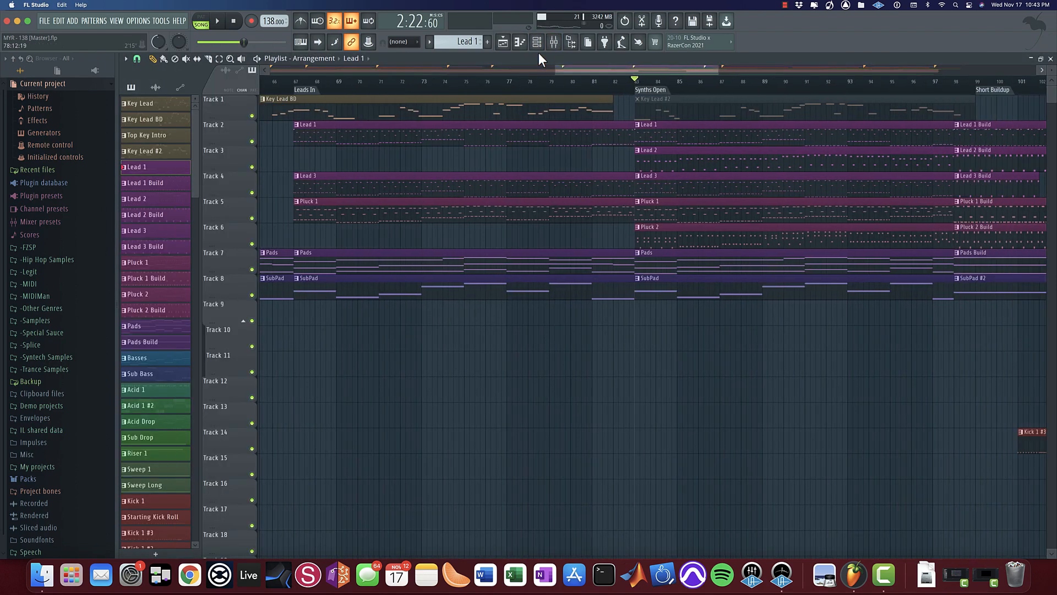
{"action": "left_click", "coordinate": [537, 43]}
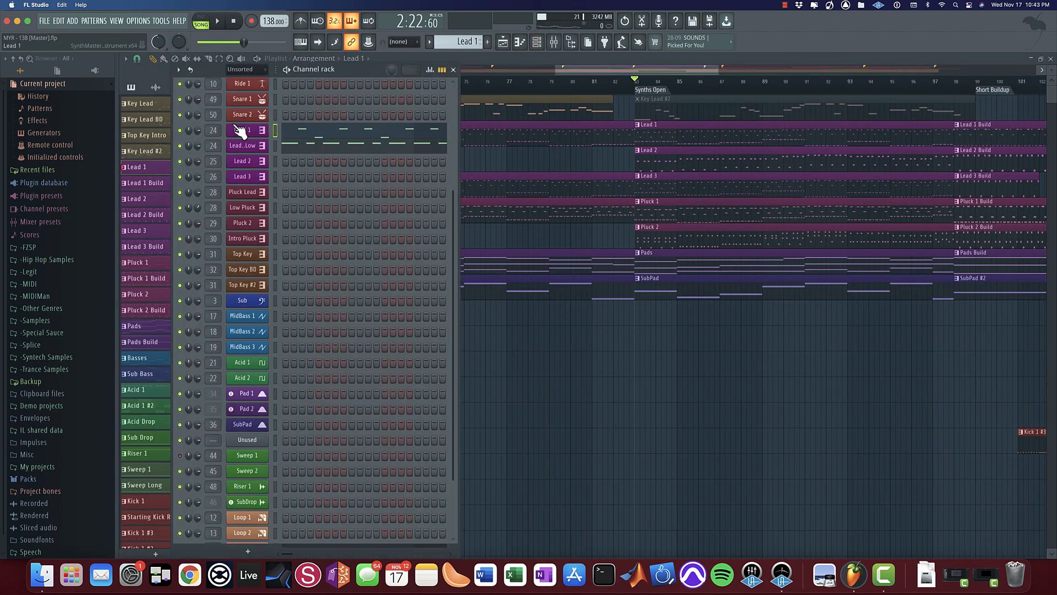
{"action": "left_click", "coordinate": [554, 41]}
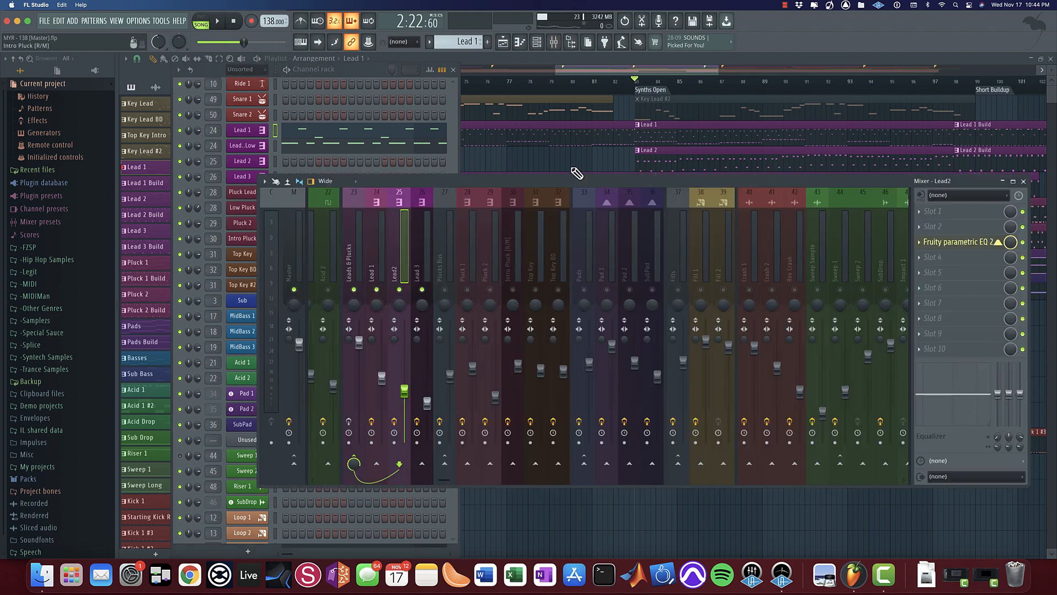
{"action": "left_click_drag", "start_coordinate": [621, 143], "coordinate": [585, 149]}
{"action": "left_click_drag", "start_coordinate": [808, 131], "coordinate": [536, 163]}
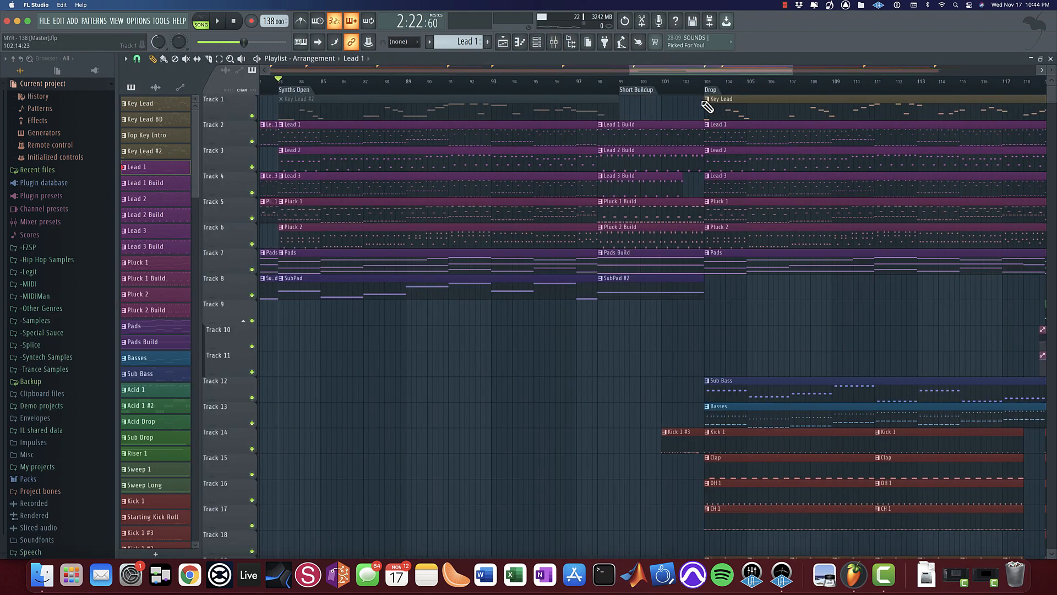
{"action": "left_click_drag", "start_coordinate": [427, 123], "coordinate": [520, 142]}
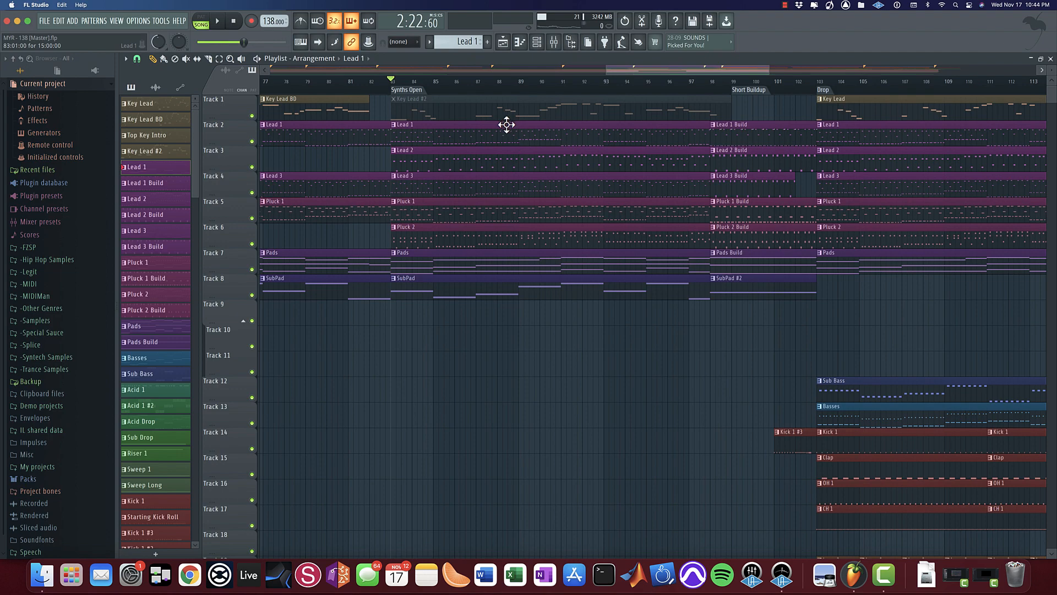
Step: Play the soloed Lead 3 mixer track, view its Fruity Parametric EQ 2 curve, and stop playback
{"action": "left_click", "coordinate": [553, 44]}
{"action": "left_click", "coordinate": [541, 43]}
{"action": "left_click", "coordinate": [542, 43]}
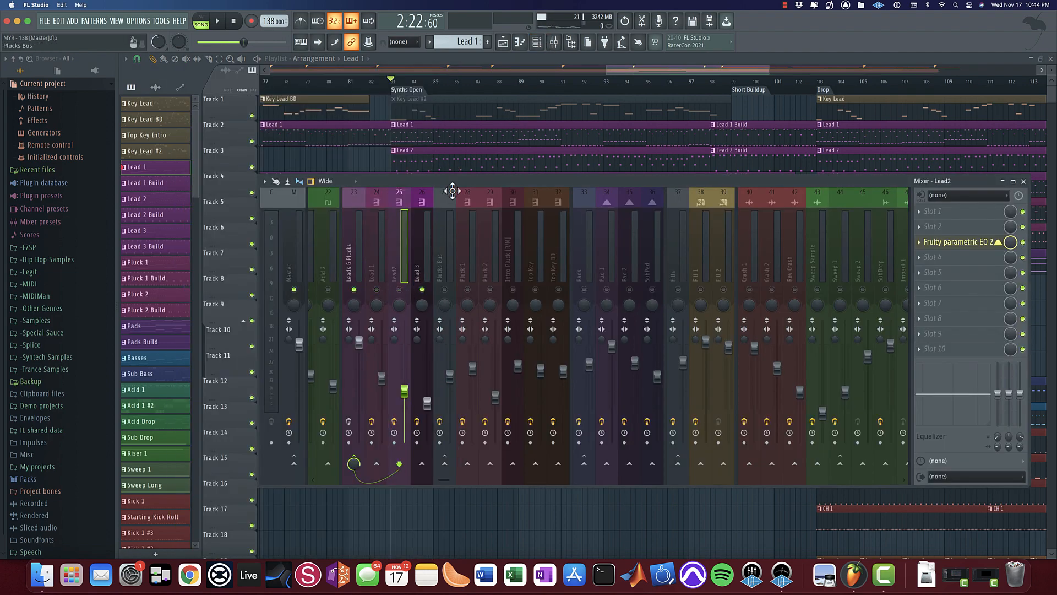
{"action": "left_click", "coordinate": [414, 245]}
{"action": "key", "text": "space"}
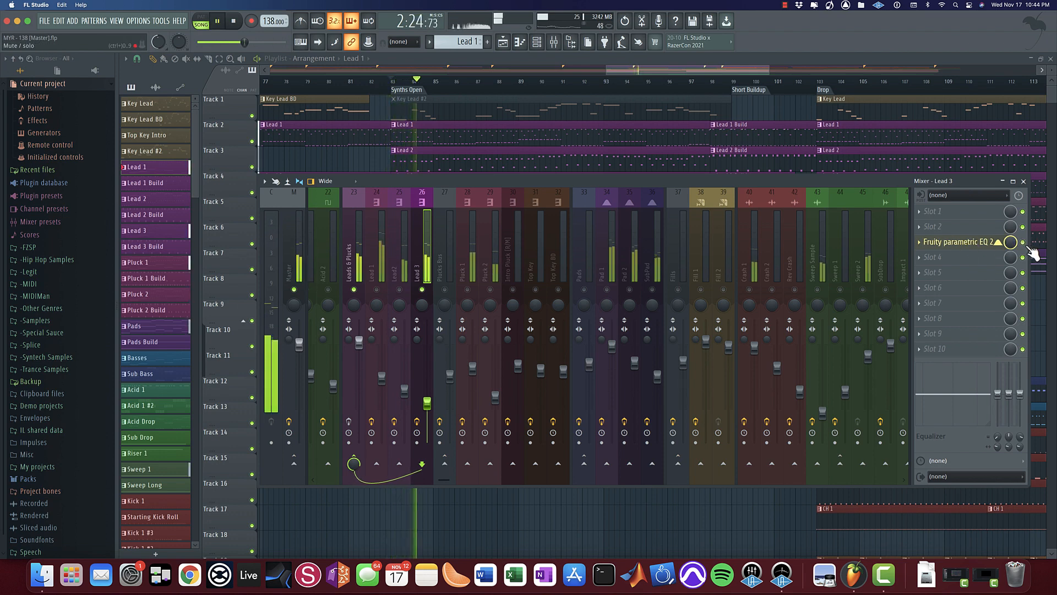
{"action": "left_click", "coordinate": [991, 243]}
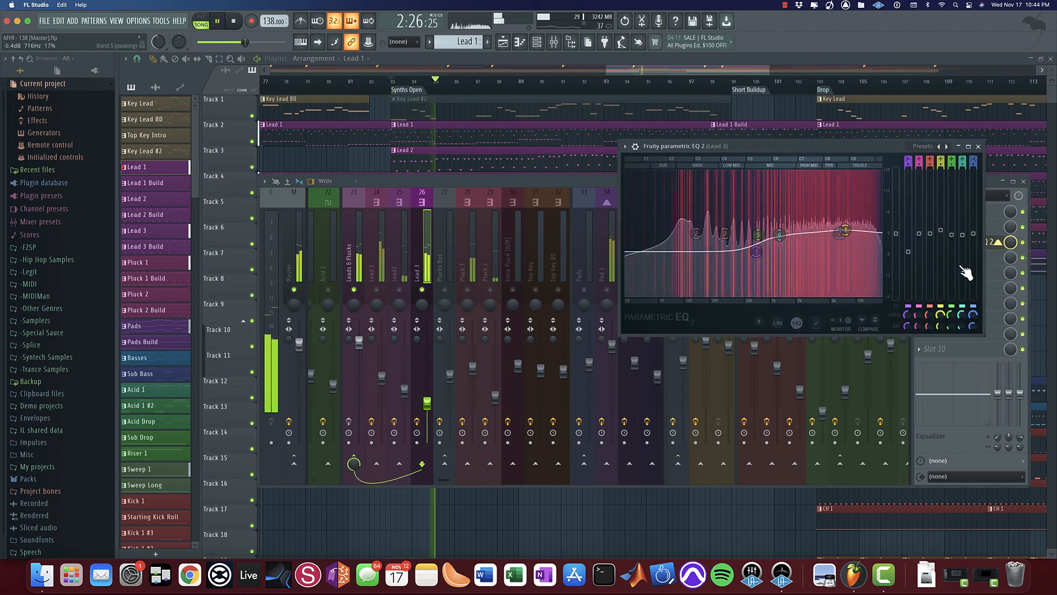
{"action": "left_click", "coordinate": [1027, 252]}
{"action": "key", "text": "space"}
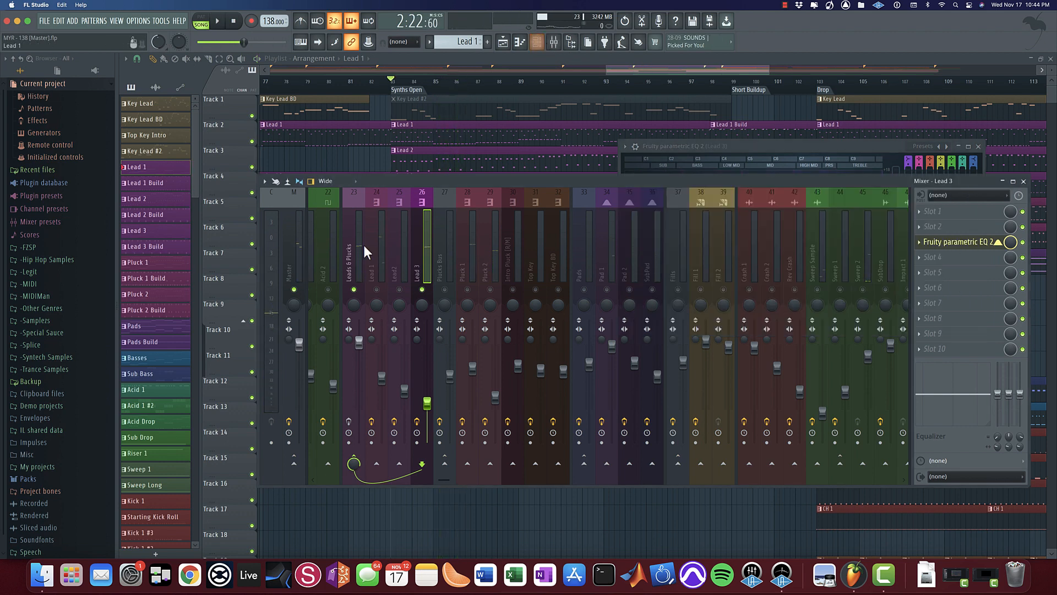
Step: Select the Lead 3 clip, open its synth, view the oscillators and the Equalizer effect, and close it
{"action": "left_click", "coordinate": [549, 44]}
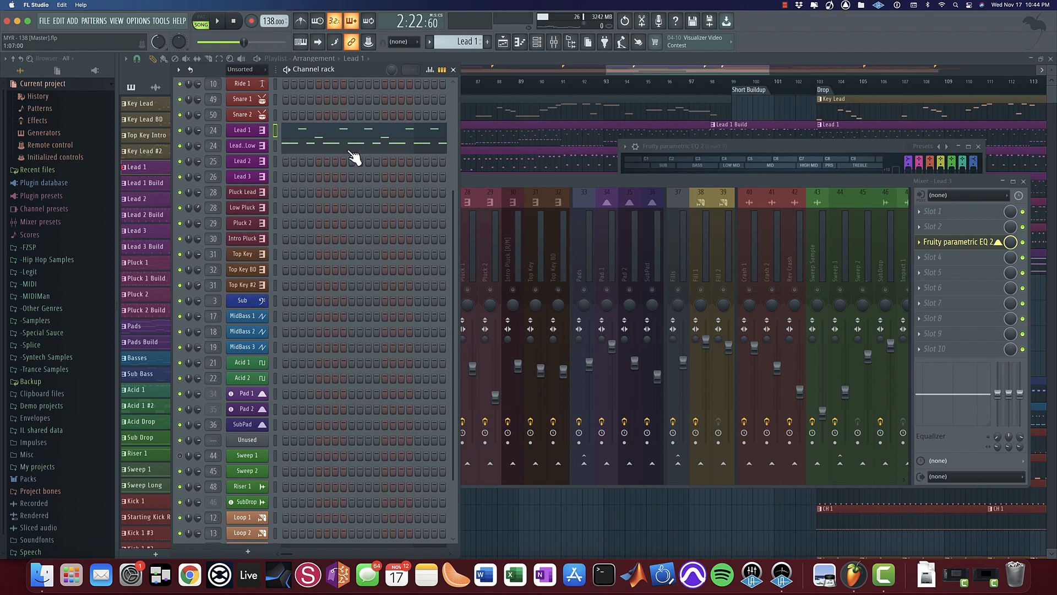
{"action": "left_click_drag", "start_coordinate": [512, 115], "coordinate": [492, 193]}
{"action": "left_click", "coordinate": [491, 192]}
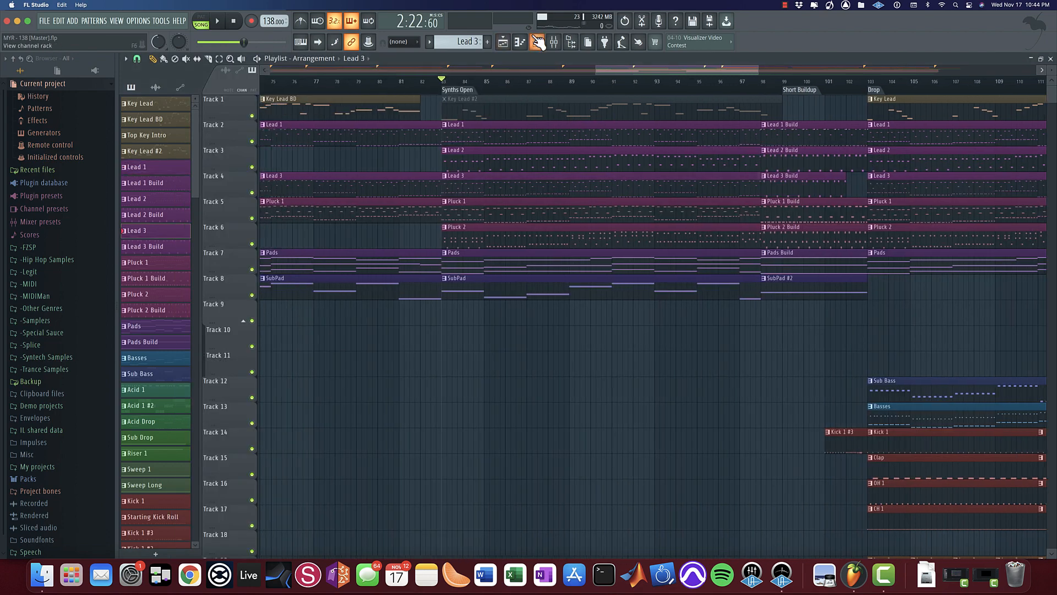
{"action": "left_click", "coordinate": [537, 43]}
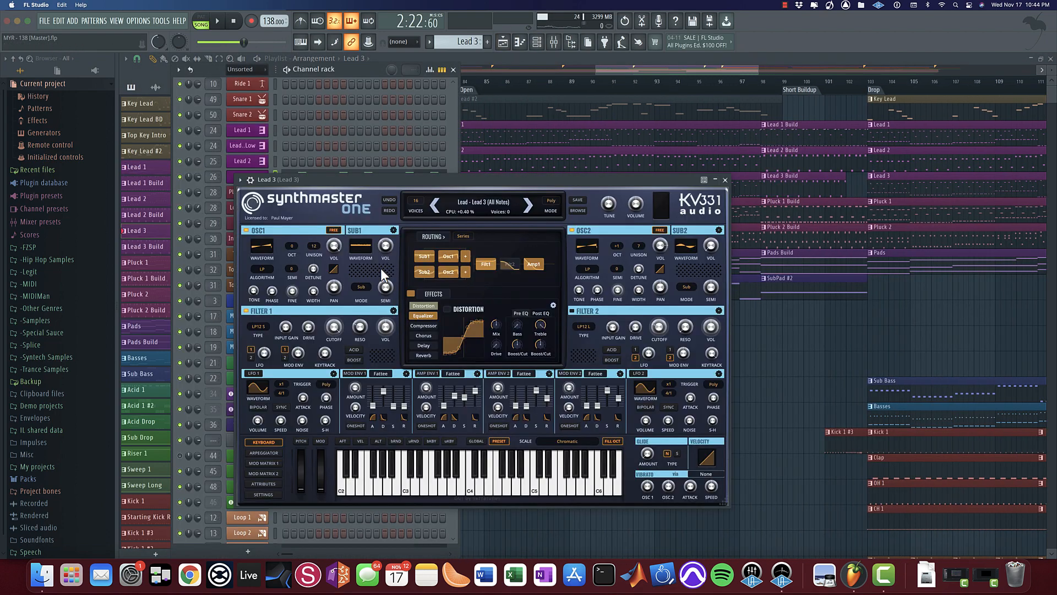
{"action": "left_click", "coordinate": [424, 316]}
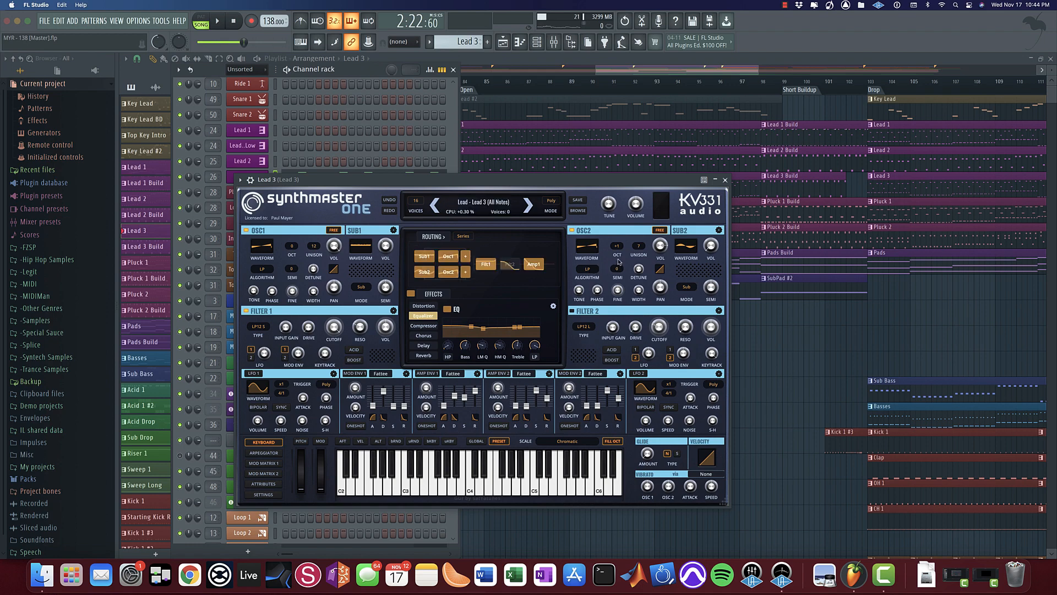
{"action": "left_click", "coordinate": [725, 180]}
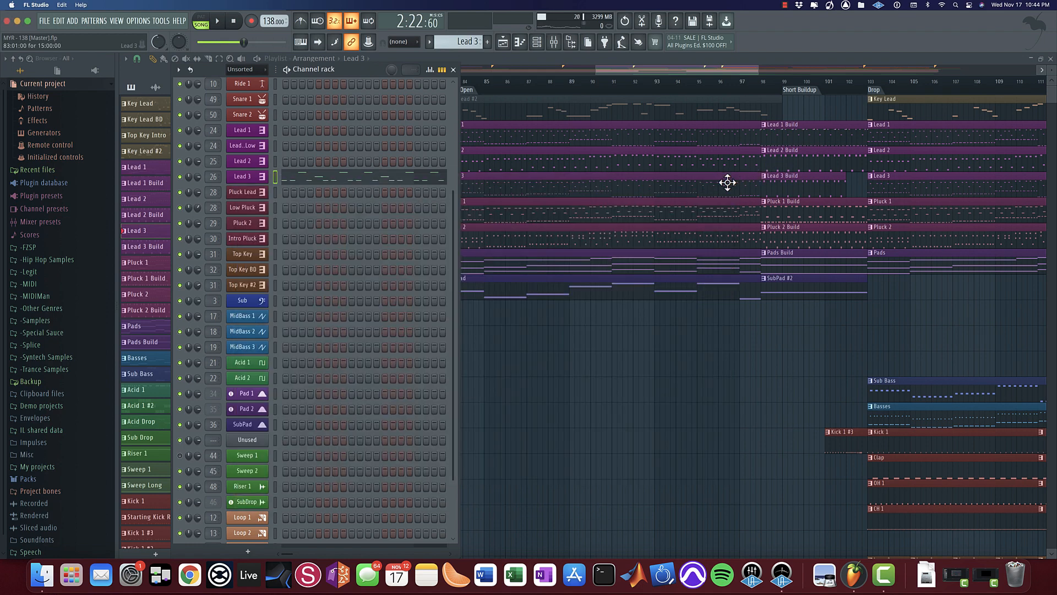
Step: Play the layered leads from the mixer, muting and restoring Lead 3 to compare the sound with and without it
{"action": "left_click", "coordinate": [554, 42]}
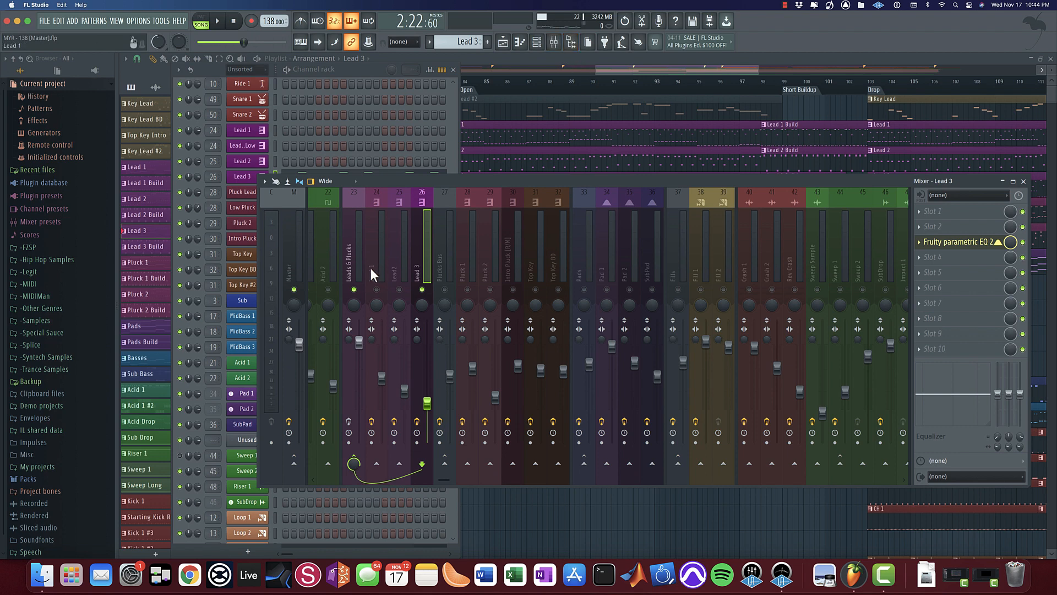
{"action": "key", "text": "space"}
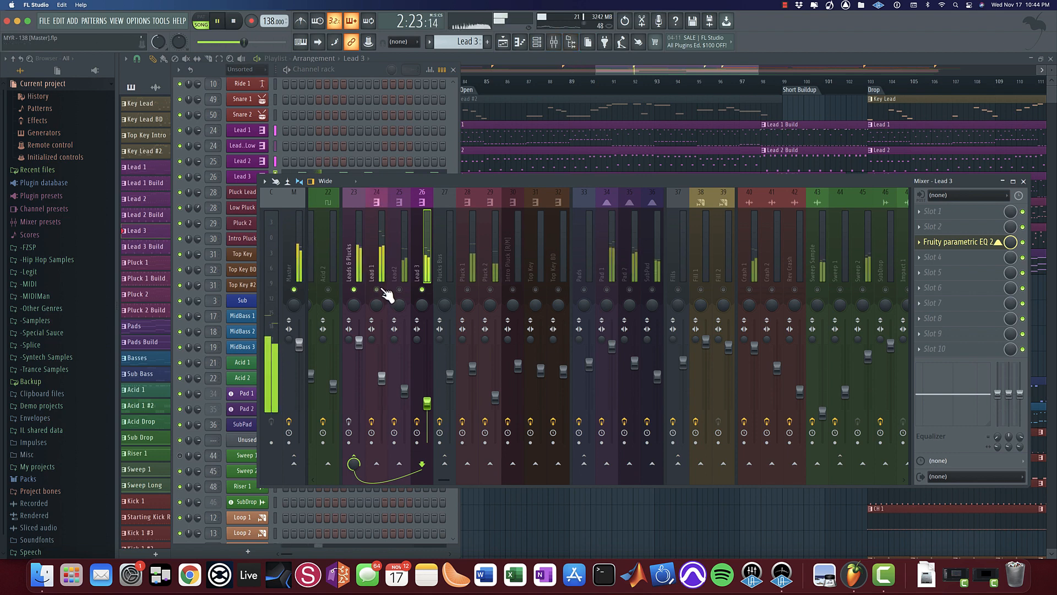
{"action": "left_click", "coordinate": [428, 292]}
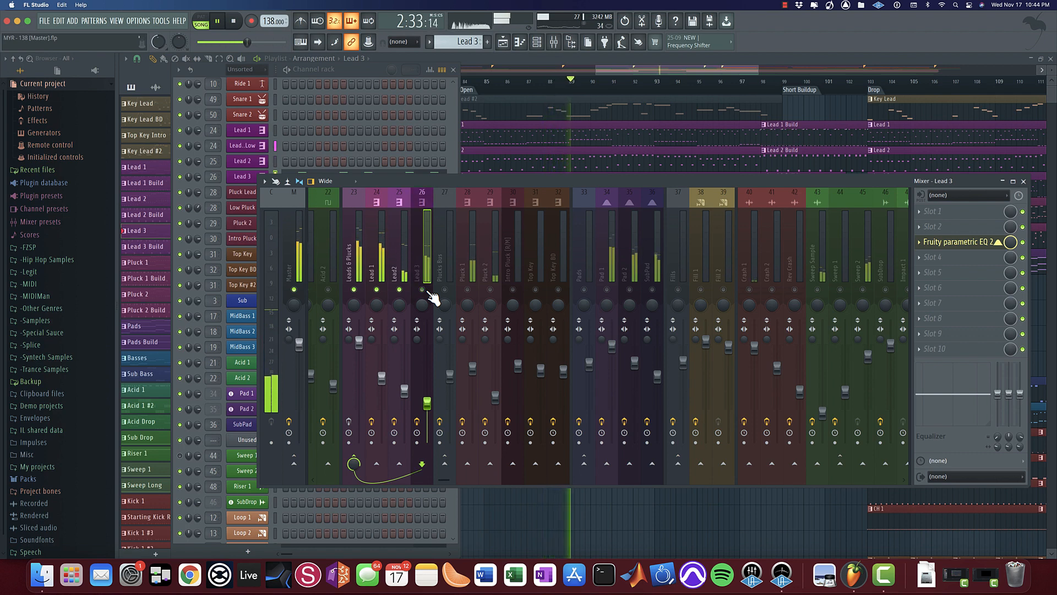
{"action": "left_click", "coordinate": [428, 292]}
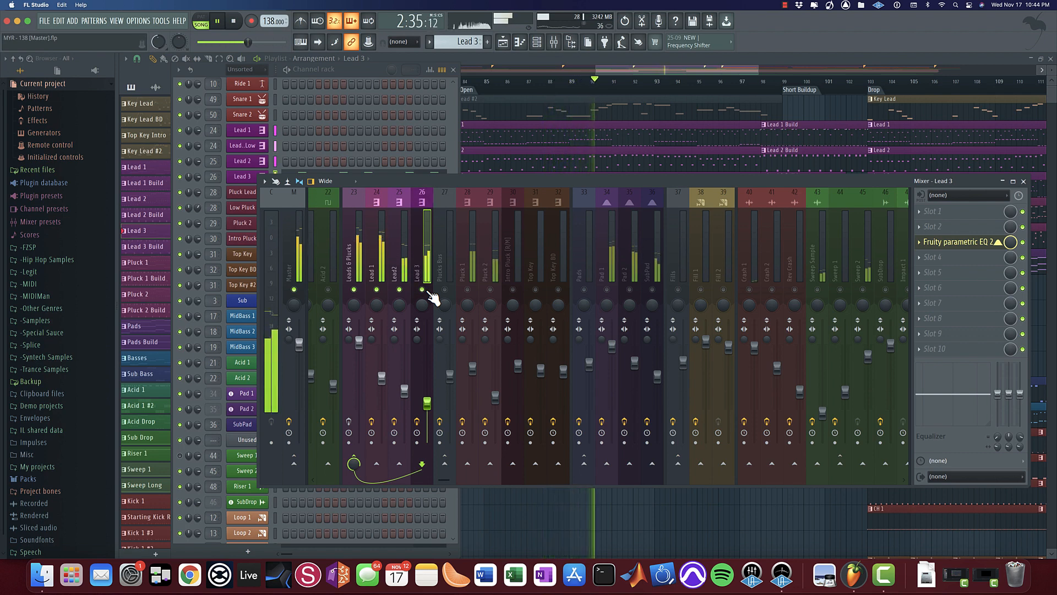
{"action": "key", "text": "space"}
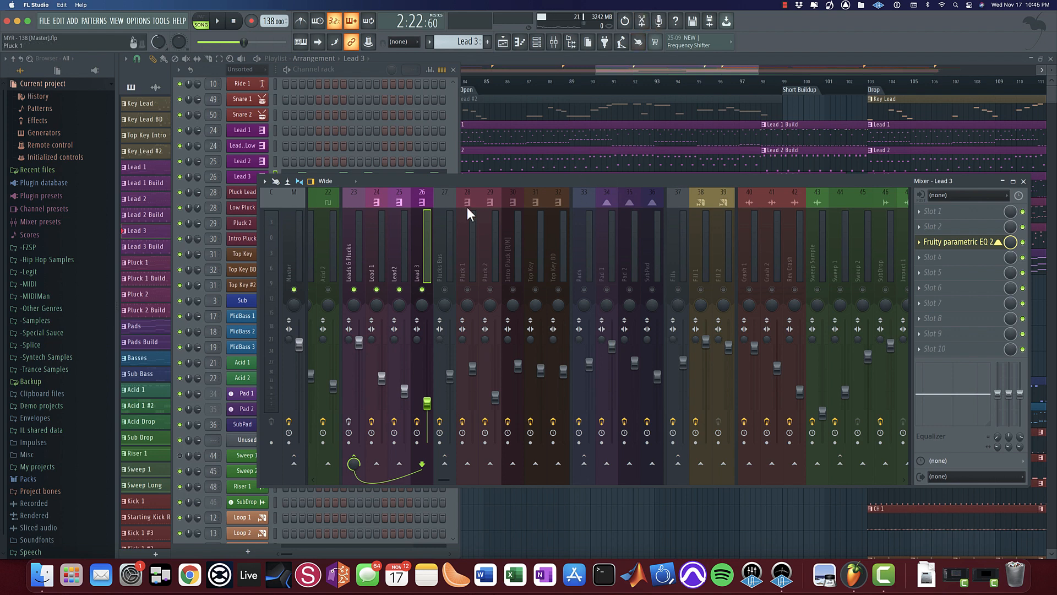
Step: Mute the leads in the mixer and leave only the Plucks Bus and Pluck 1 tracks active
{"action": "left_click", "coordinate": [447, 272]}
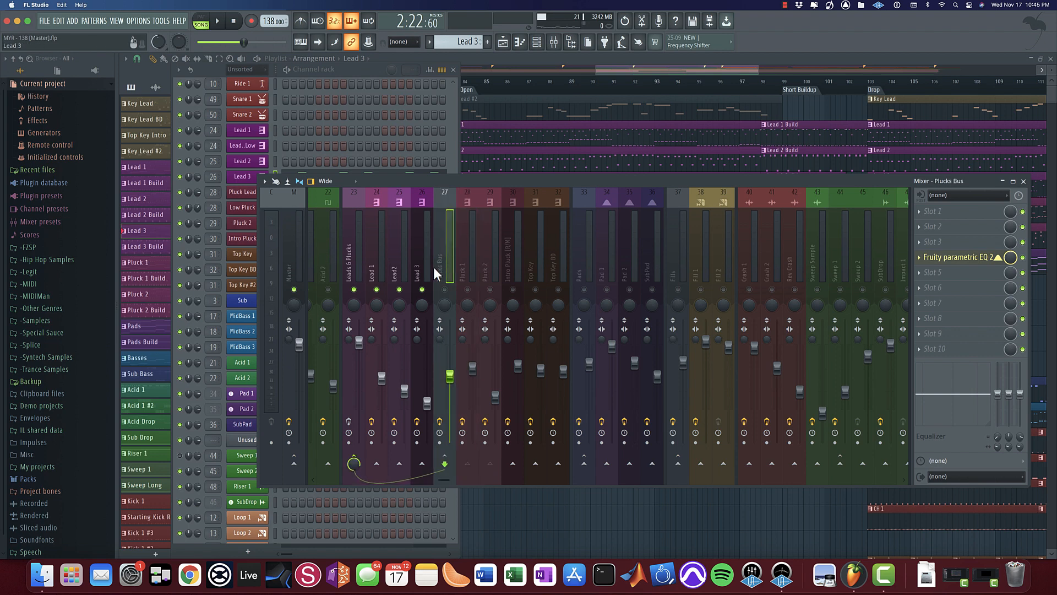
{"action": "left_click", "coordinate": [472, 189]}
{"action": "left_click", "coordinate": [376, 289]}
{"action": "left_click", "coordinate": [353, 289]}
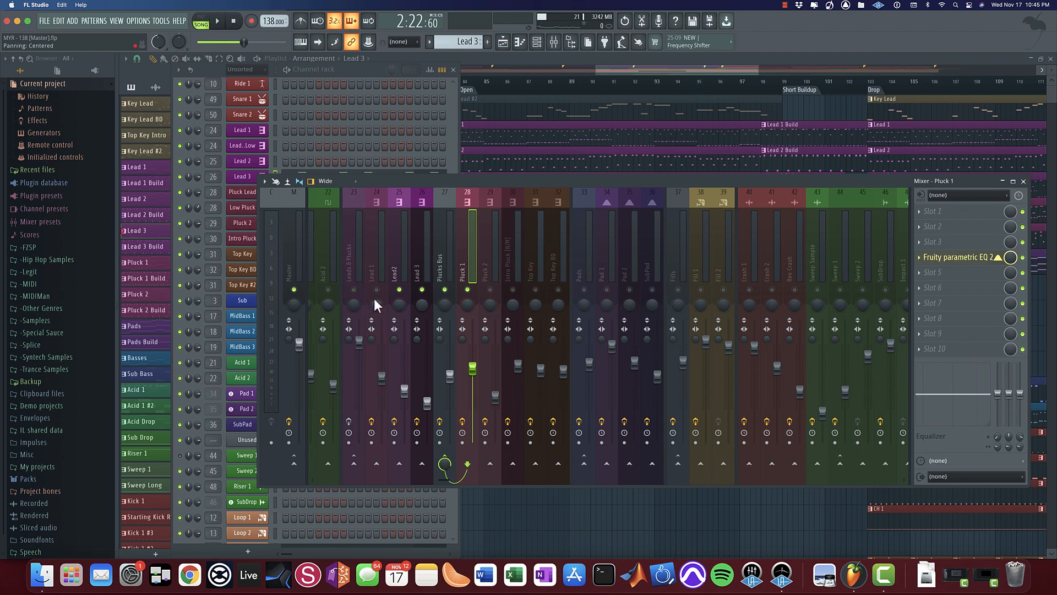
{"action": "left_click_drag", "start_coordinate": [444, 181], "coordinate": [641, 243]}
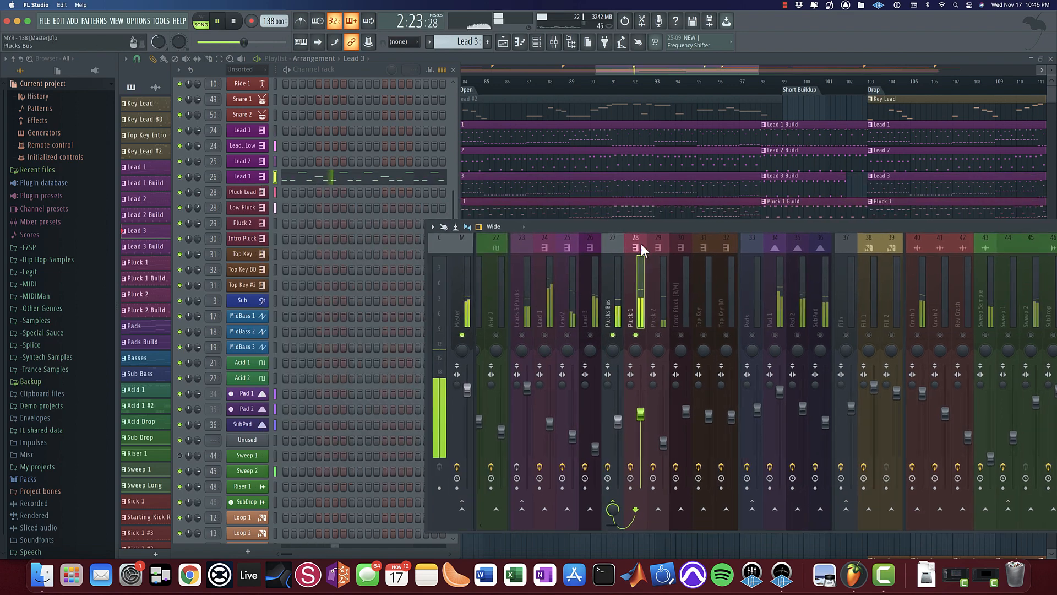
Step: Move the playback position to the Drop, unmute the Leads & Plucks bus, and play the isolated Pluck 1
{"action": "left_click", "coordinate": [488, 153]}
{"action": "scroll", "coordinate": [358, 121], "scroll_direction": "left", "scroll_amount": 5}
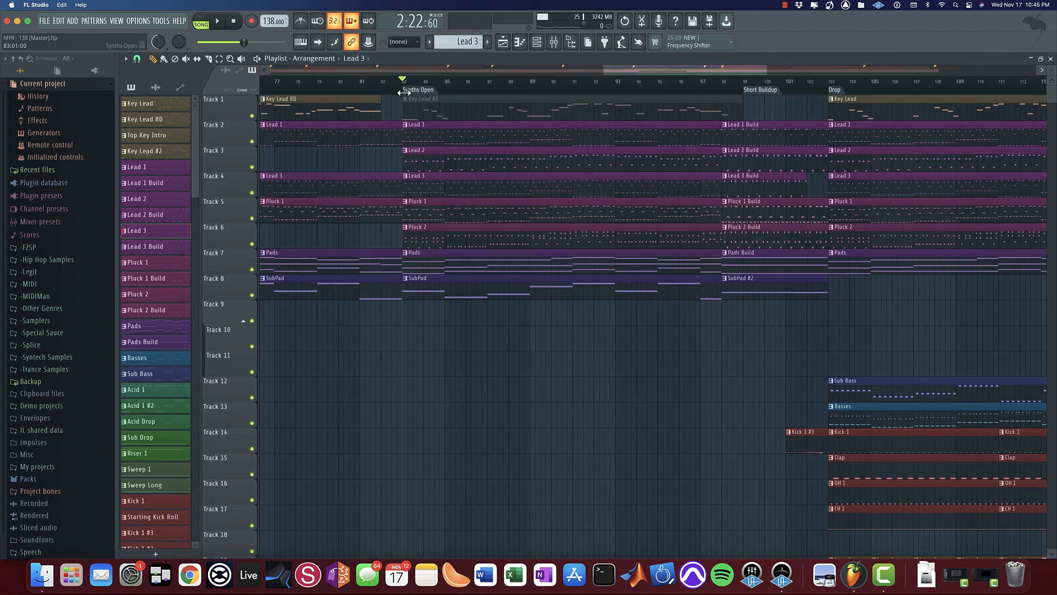
{"action": "left_click", "coordinate": [829, 81]}
{"action": "left_click", "coordinate": [564, 43]}
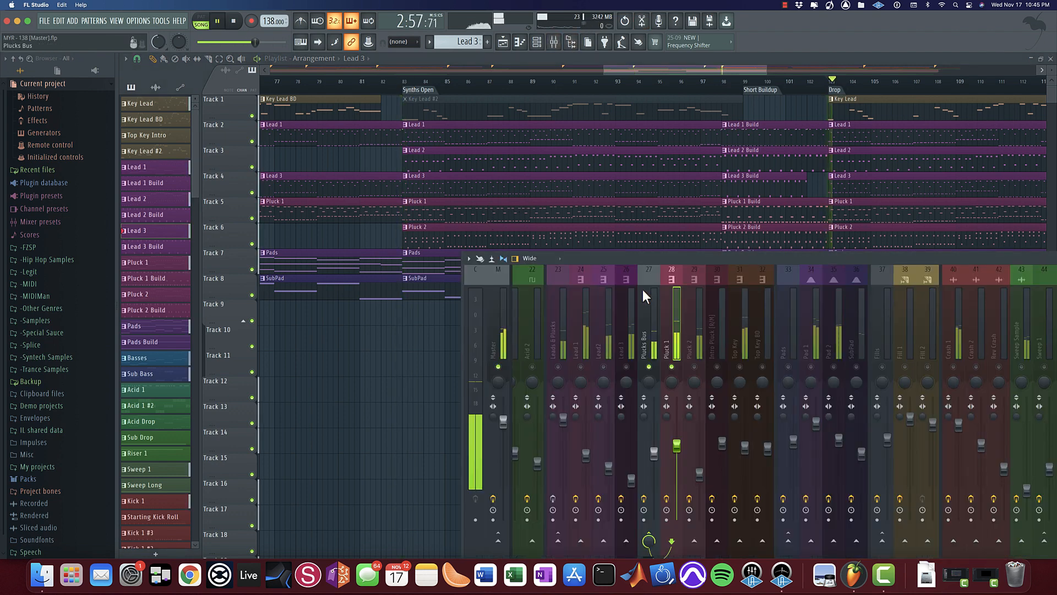
{"action": "left_click", "coordinate": [559, 367]}
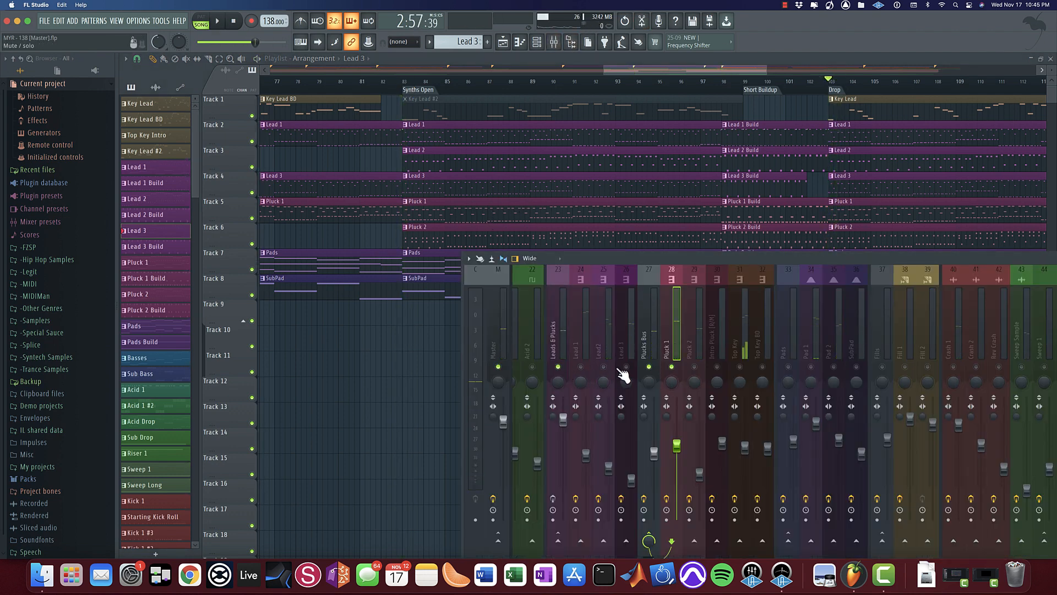
{"action": "key", "text": "space"}
Step: Select the Pluck 1 clip at the Drop, open the Pluck Lead synth from the channel rack, and stop playback
{"action": "left_click", "coordinate": [536, 42]}
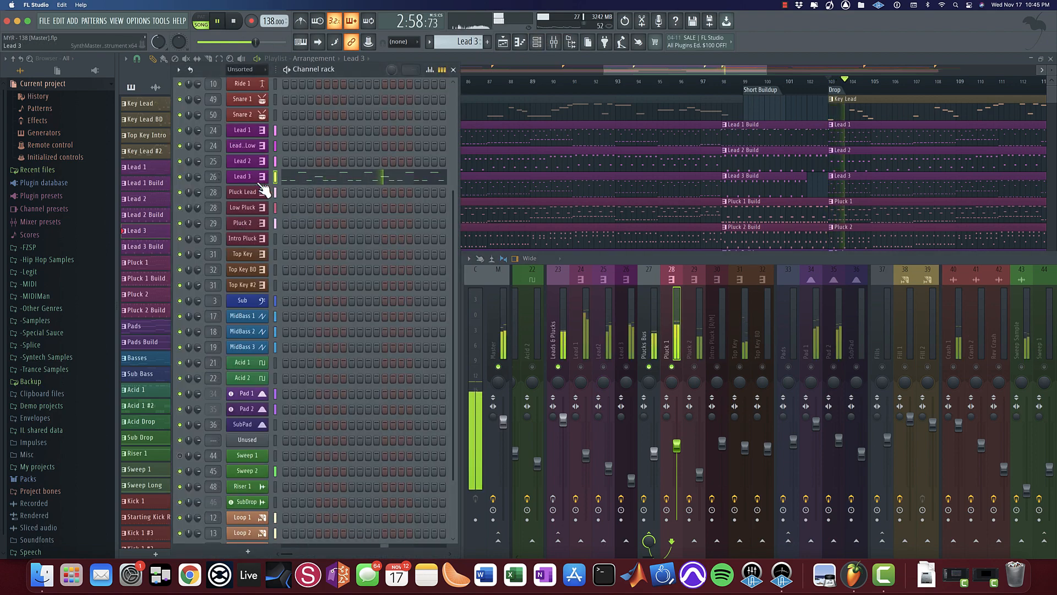
{"action": "left_click", "coordinate": [803, 200]}
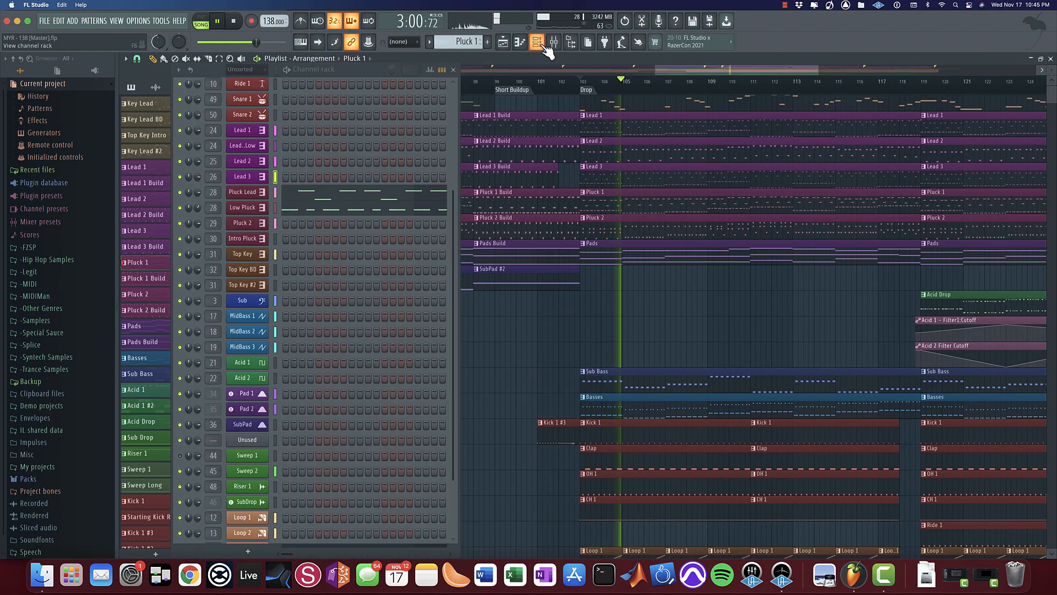
{"action": "left_click", "coordinate": [242, 193]}
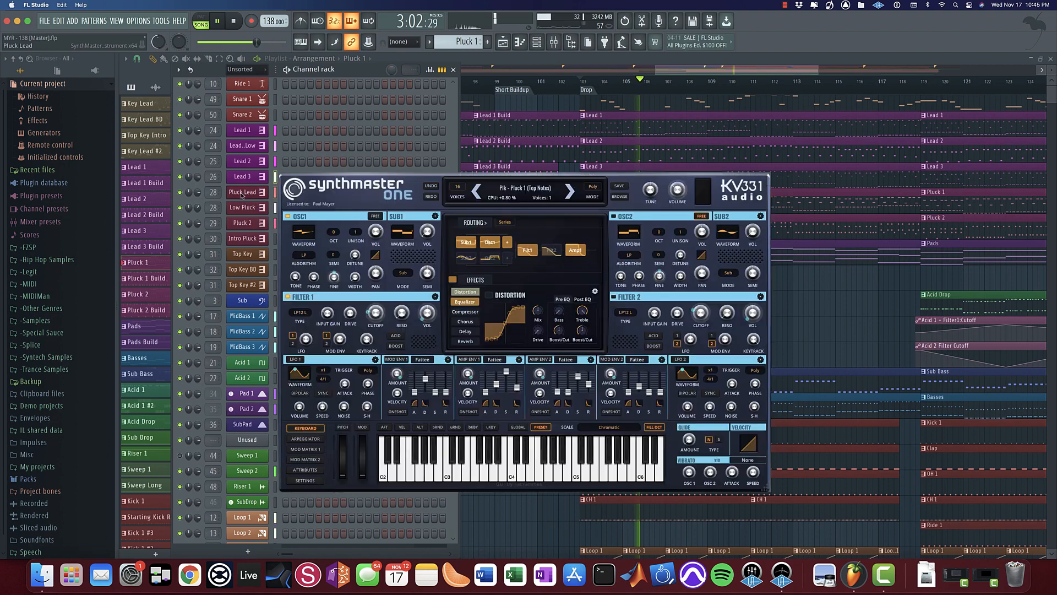
{"action": "key", "text": "space"}
{"action": "left_click_drag", "start_coordinate": [478, 144], "coordinate": [642, 143]}
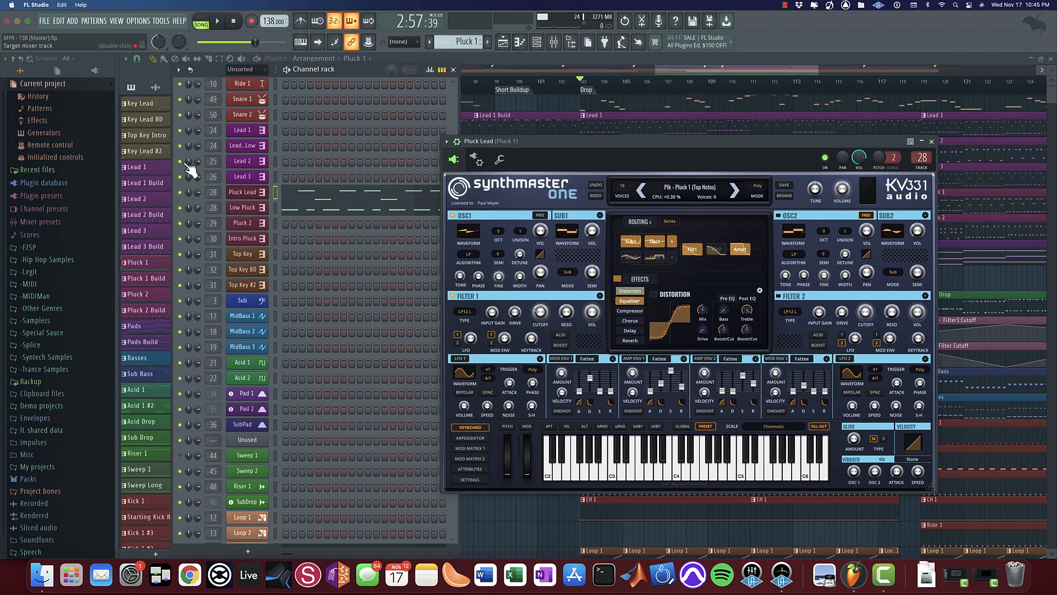
Step: Open the Low Pluck synth and arrange it beside the Pluck Lead synth
{"action": "left_click", "coordinate": [259, 208]}
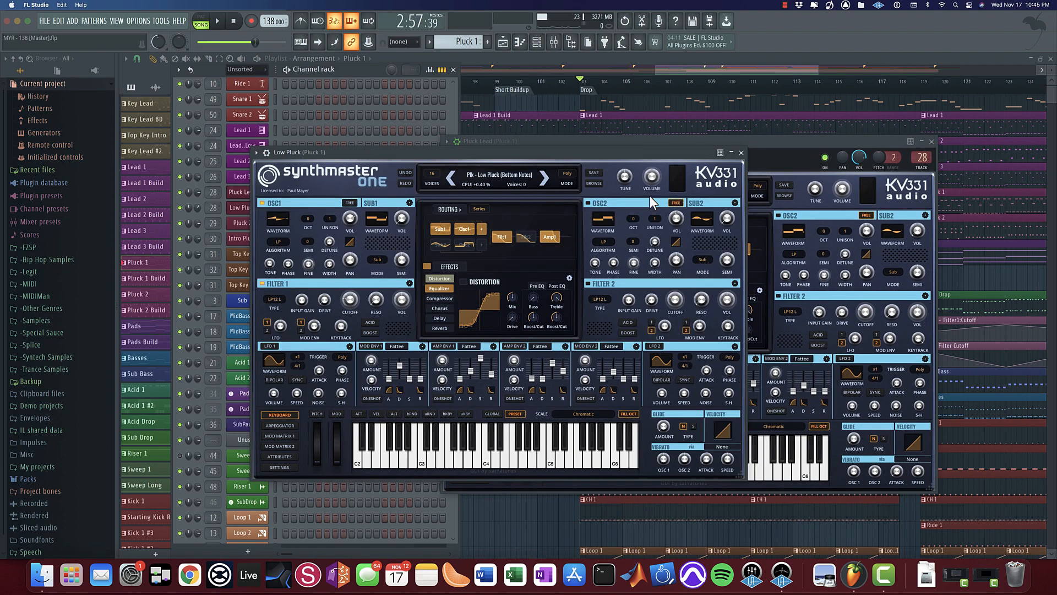
{"action": "left_click_drag", "start_coordinate": [582, 162], "coordinate": [815, 182]}
{"action": "left_click_drag", "start_coordinate": [730, 145], "coordinate": [483, 119]}
{"action": "left_click_drag", "start_coordinate": [742, 170], "coordinate": [848, 121]}
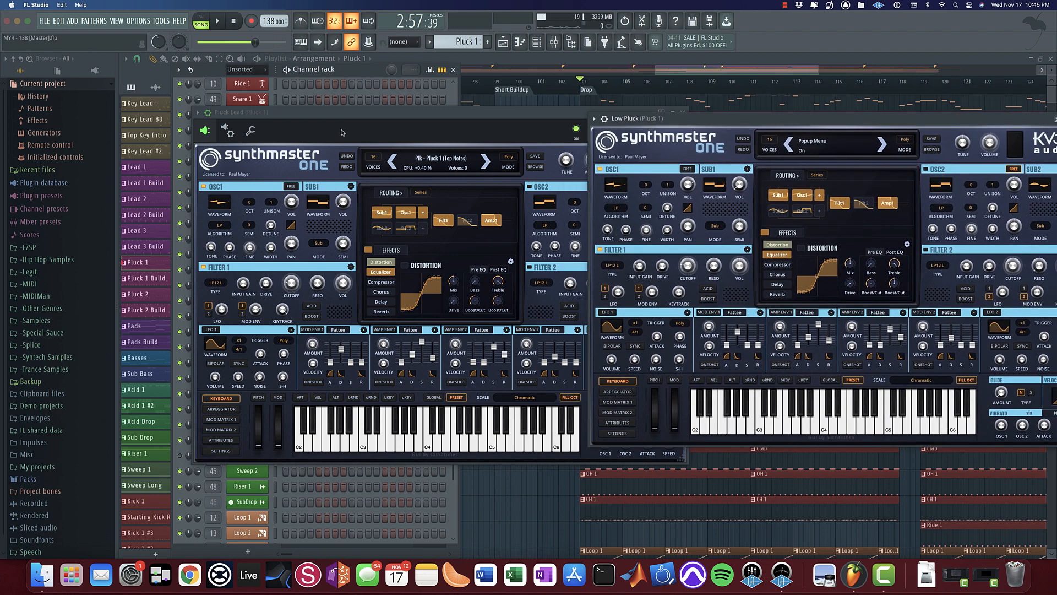
{"action": "left_click_drag", "start_coordinate": [315, 121], "coordinate": [488, 163]}
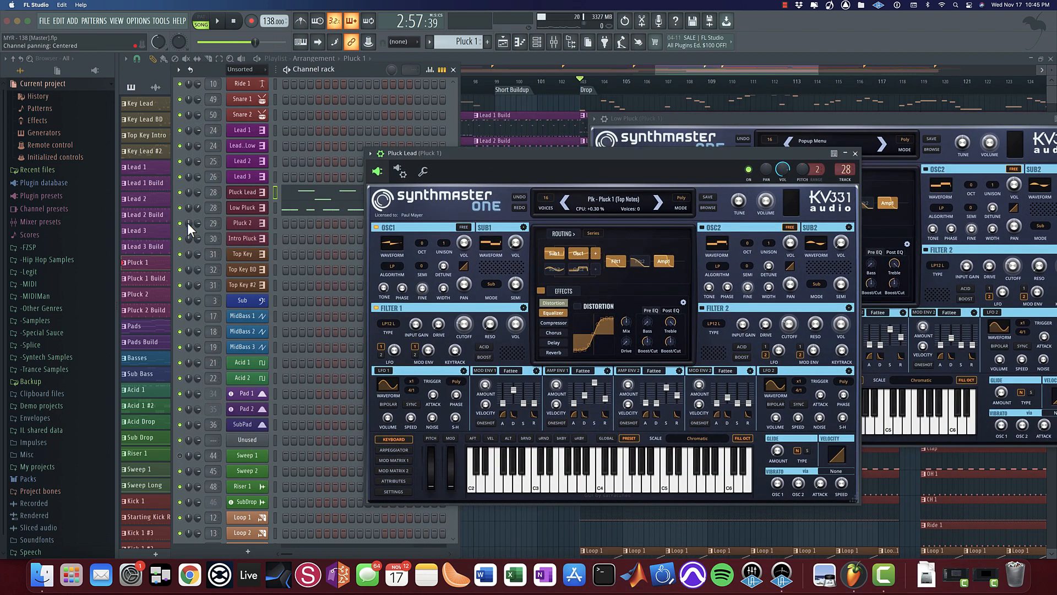
Step: View the Low Pluck notes in the piano roll, and compare both pluck synths side by side over the playlist
{"action": "left_click", "coordinate": [301, 220]}
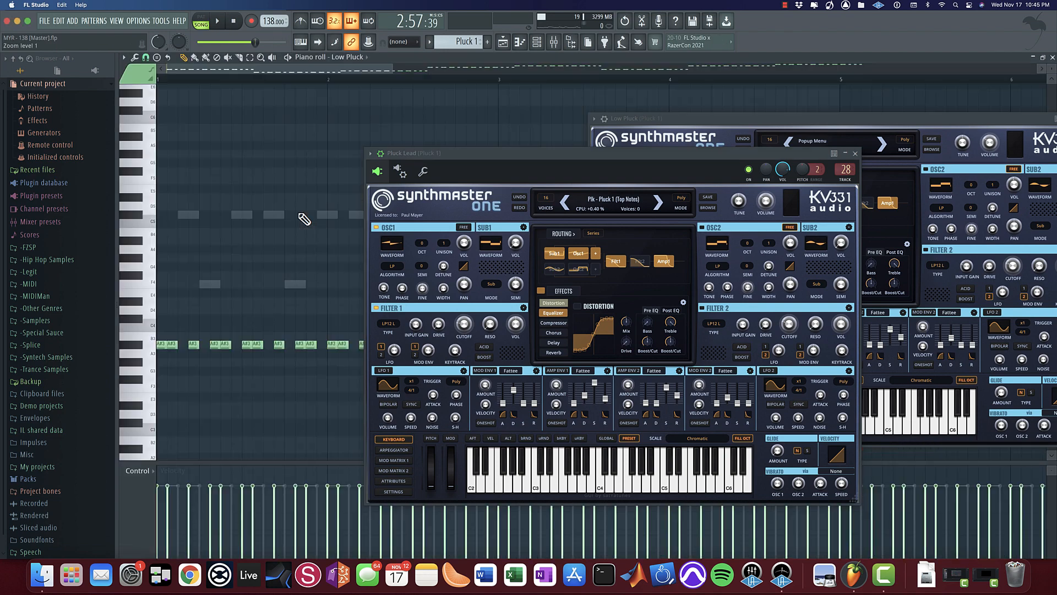
{"action": "left_click_drag", "start_coordinate": [667, 160], "coordinate": [464, 98]}
{"action": "left_click", "coordinate": [502, 42]}
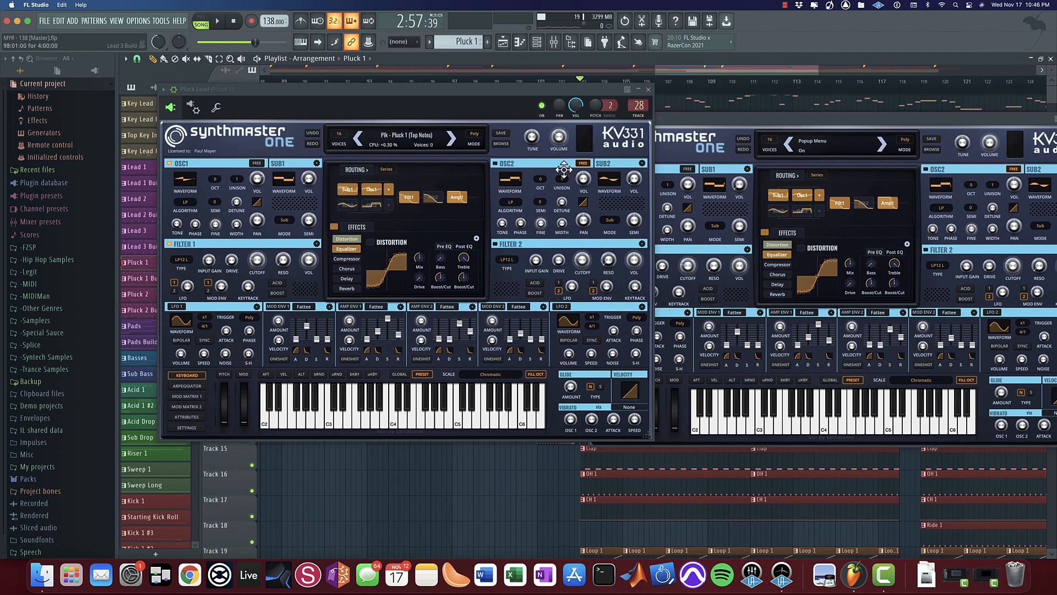
{"action": "left_click_drag", "start_coordinate": [776, 119], "coordinate": [637, 151]}
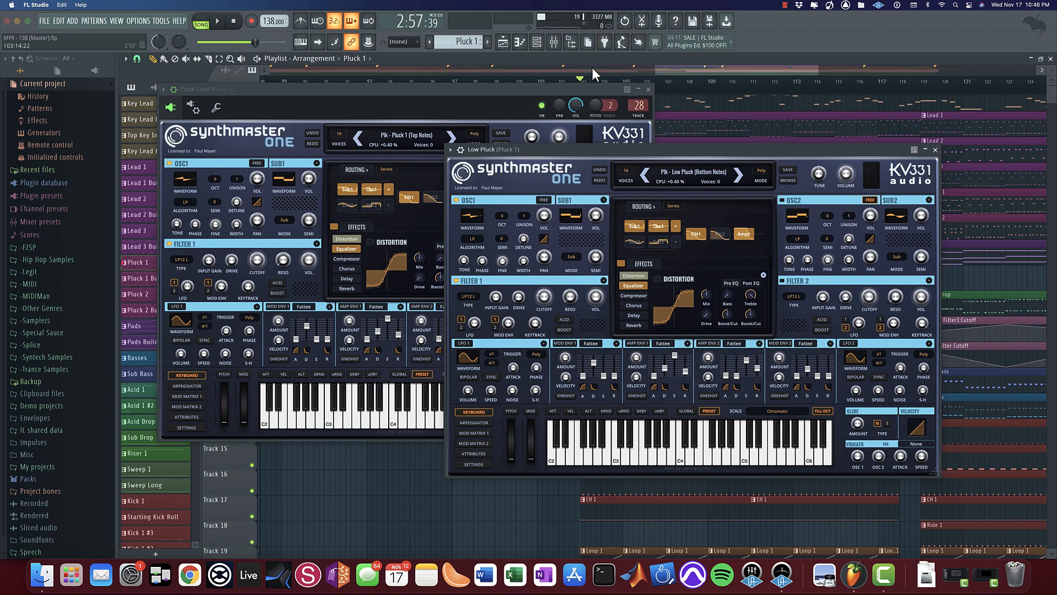
{"action": "left_click", "coordinate": [518, 109]}
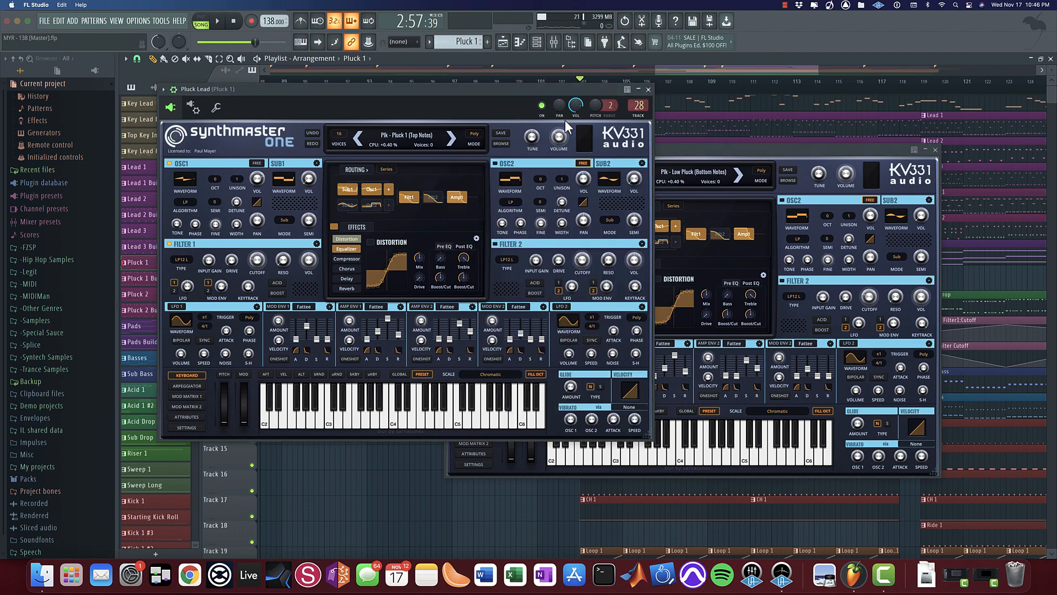
{"action": "left_click_drag", "start_coordinate": [720, 152], "coordinate": [764, 151]}
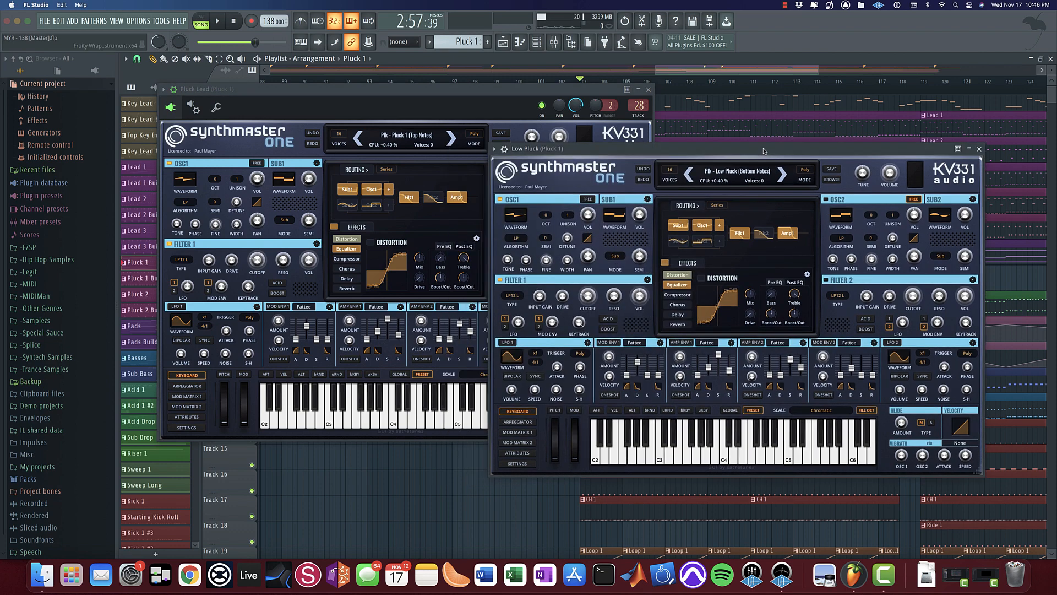
Step: Play Pluck 1 from the Drop with the mixer shown, and close the Pluck Lead and Low Pluck synths
{"action": "mouse_move", "coordinate": [182, 176]}
{"action": "left_click", "coordinate": [556, 44]}
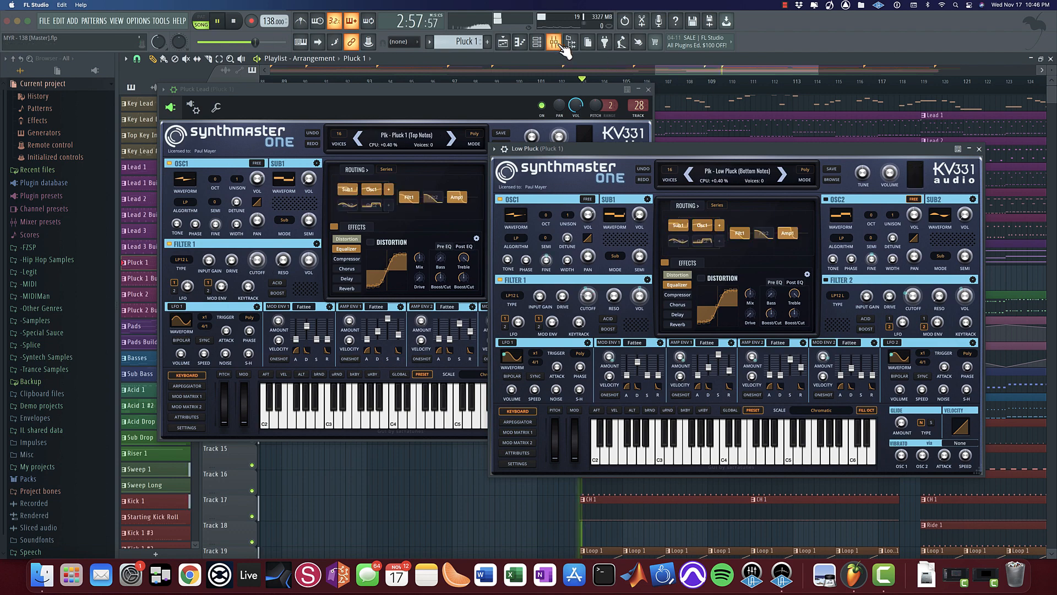
{"action": "left_click", "coordinate": [648, 89]}
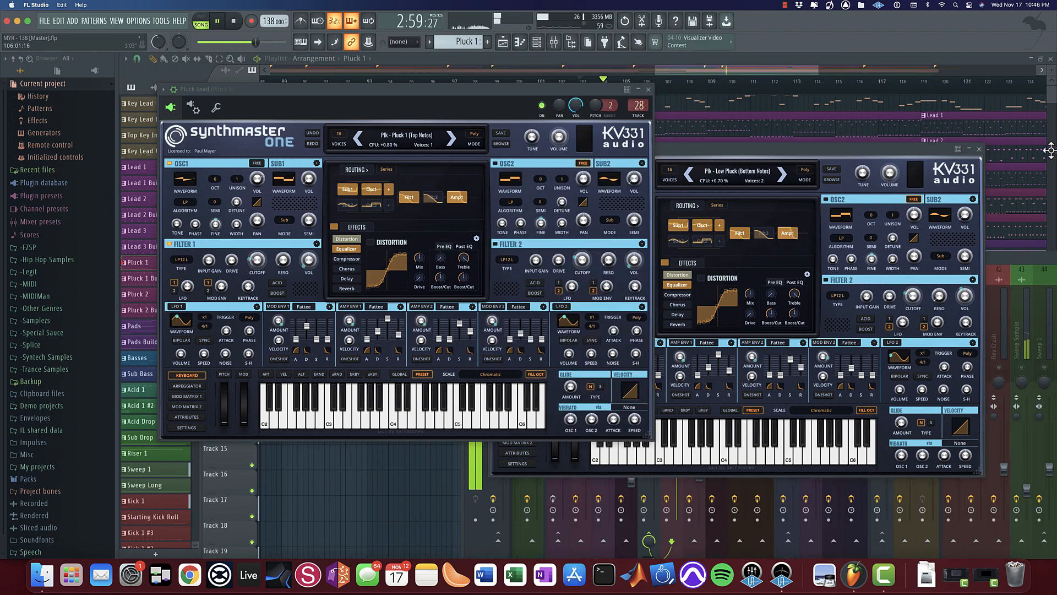
{"action": "left_click", "coordinate": [979, 149]}
{"action": "key", "text": "space"}
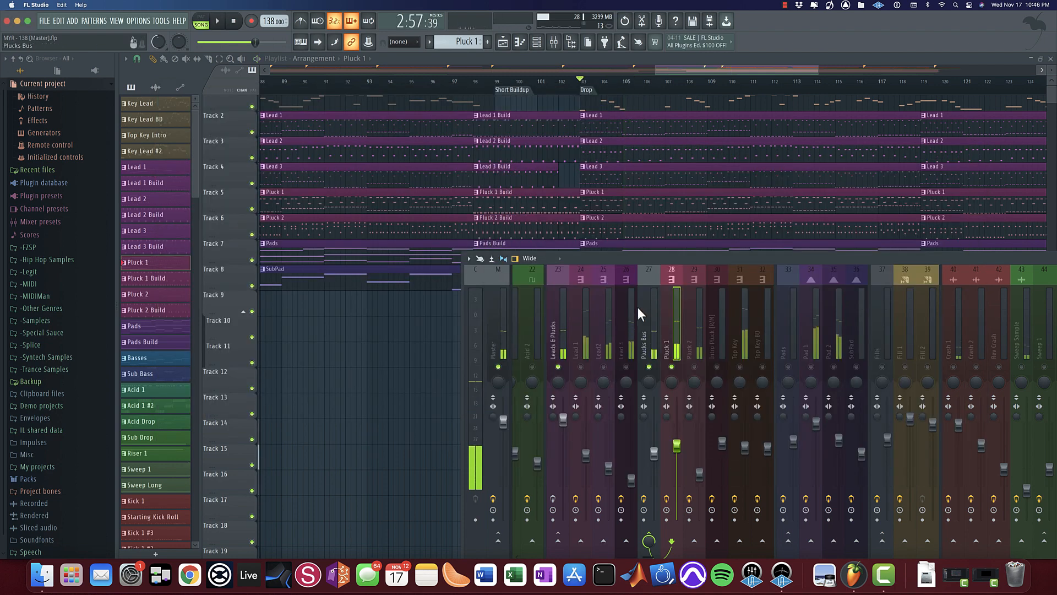
Step: Unmute Lead 1, Lead 2 and Lead 3 and play the Drop, muting and restoring Pluck 1 to compare
{"action": "left_click", "coordinate": [583, 369]}
{"action": "left_click", "coordinate": [606, 369]}
{"action": "left_click", "coordinate": [628, 369]}
{"action": "key", "text": "space"}
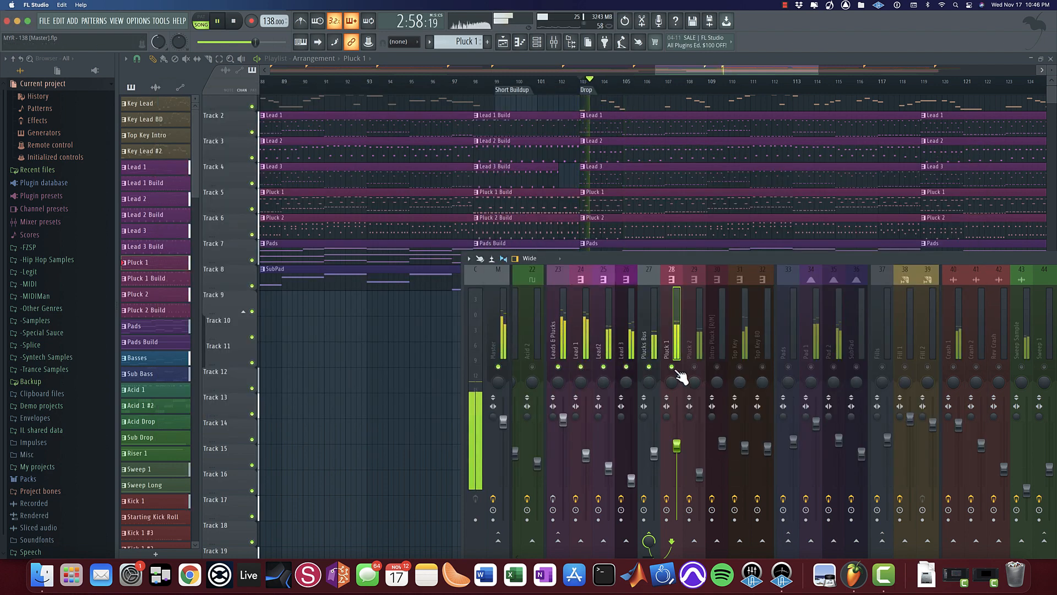
{"action": "left_click", "coordinate": [673, 368]}
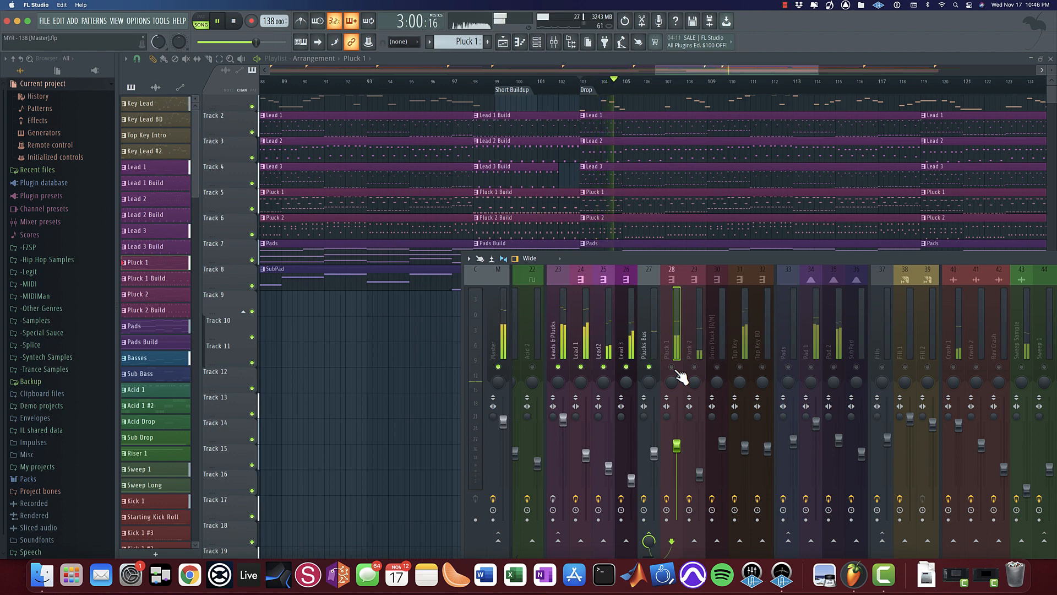
{"action": "left_click", "coordinate": [673, 367]}
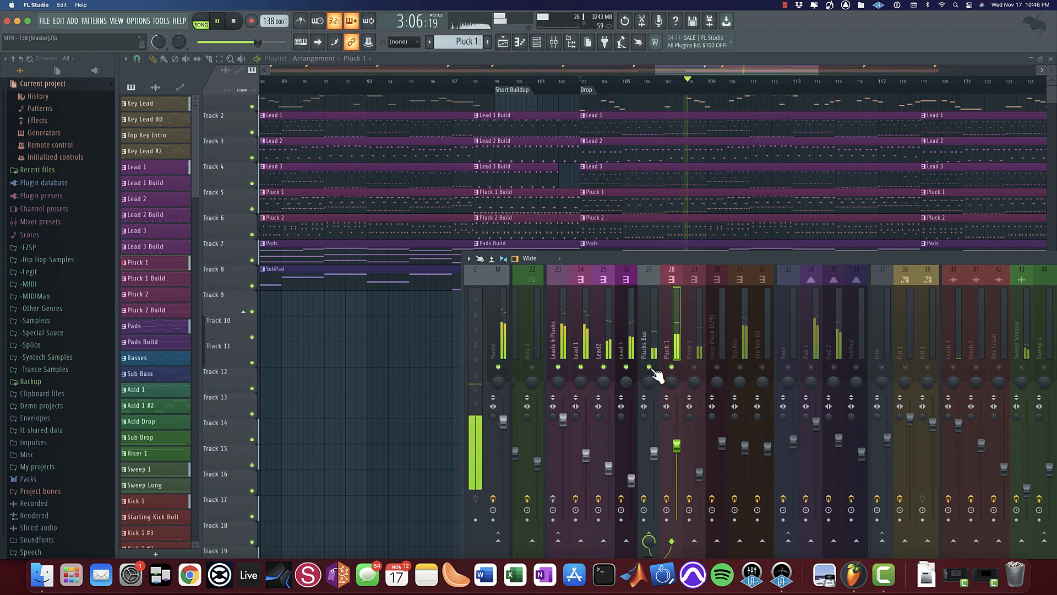
Step: Mute Lead 3, Lead 2 and Lead 1 to isolate Pluck 1, and stop playback
{"action": "left_click", "coordinate": [626, 367]}
{"action": "left_click", "coordinate": [603, 367]}
{"action": "left_click", "coordinate": [581, 367]}
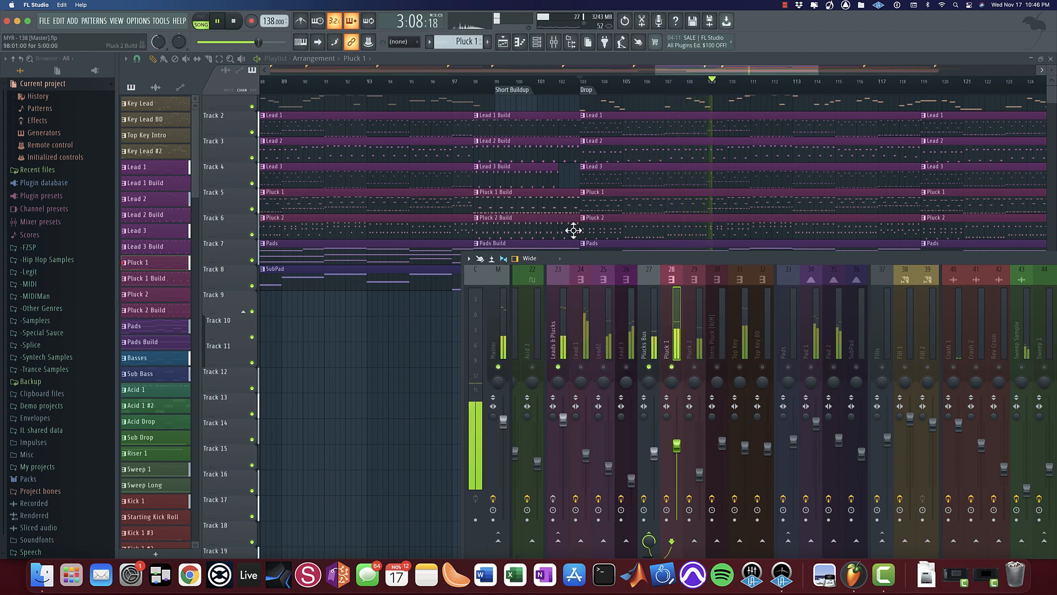
{"action": "key", "text": "space"}
Step: Open the Fruity Parametric EQ 2 on the Pluck 1 mixer track and examine its curve during playback
{"action": "left_click_drag", "start_coordinate": [844, 256], "coordinate": [555, 193]}
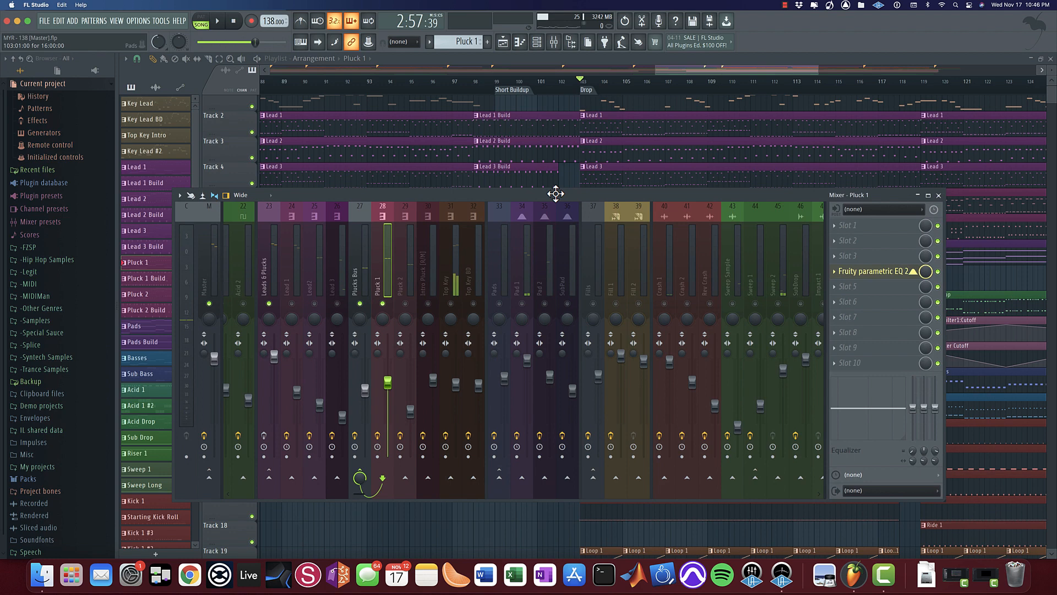
{"action": "left_click", "coordinate": [892, 277]}
{"action": "key", "text": "space"}
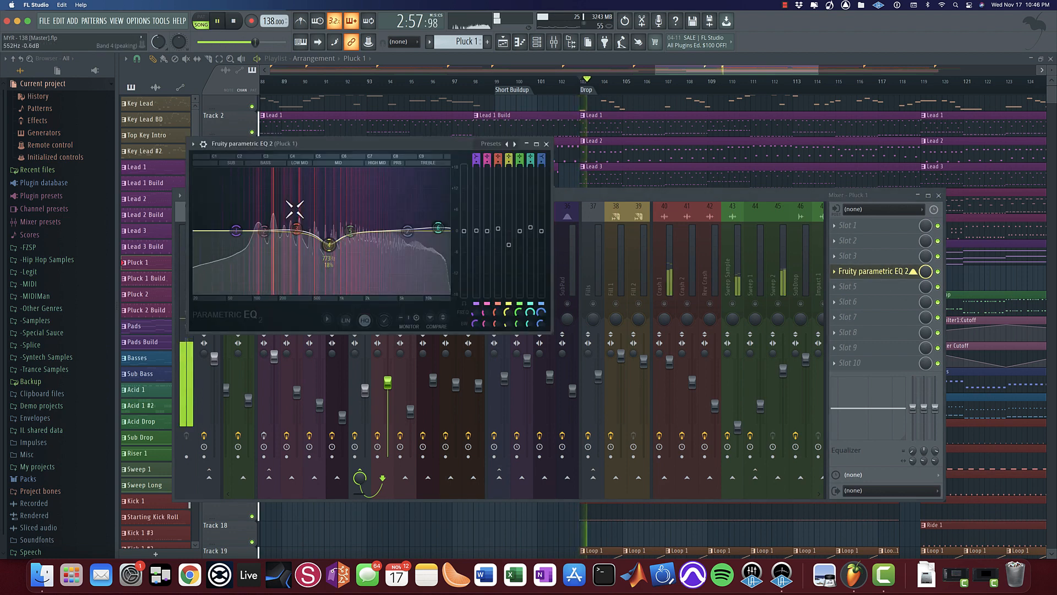
{"action": "mouse_move", "coordinate": [296, 228]}
{"action": "left_mouse_down"}
{"action": "mouse_move", "coordinate": [301, 206]}
{"action": "mouse_move", "coordinate": [295, 227]}
{"action": "left_mouse_up"}
{"action": "key", "text": "space"}
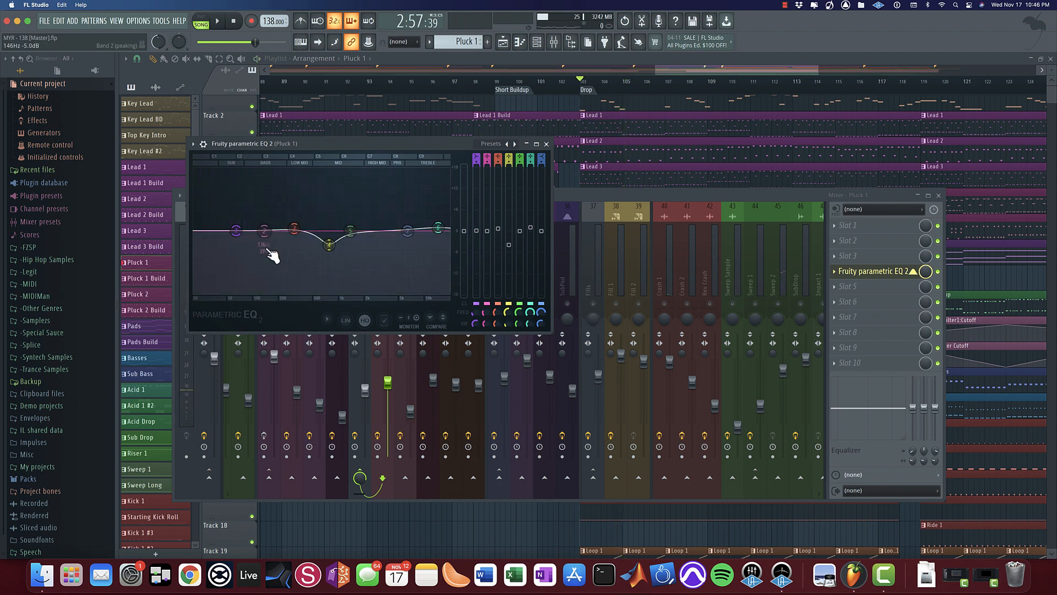
Step: Close the Pluck 1 EQ and the mixer, and open the Drop's Pluck 2 notes in the piano roll
{"action": "left_click", "coordinate": [547, 144]}
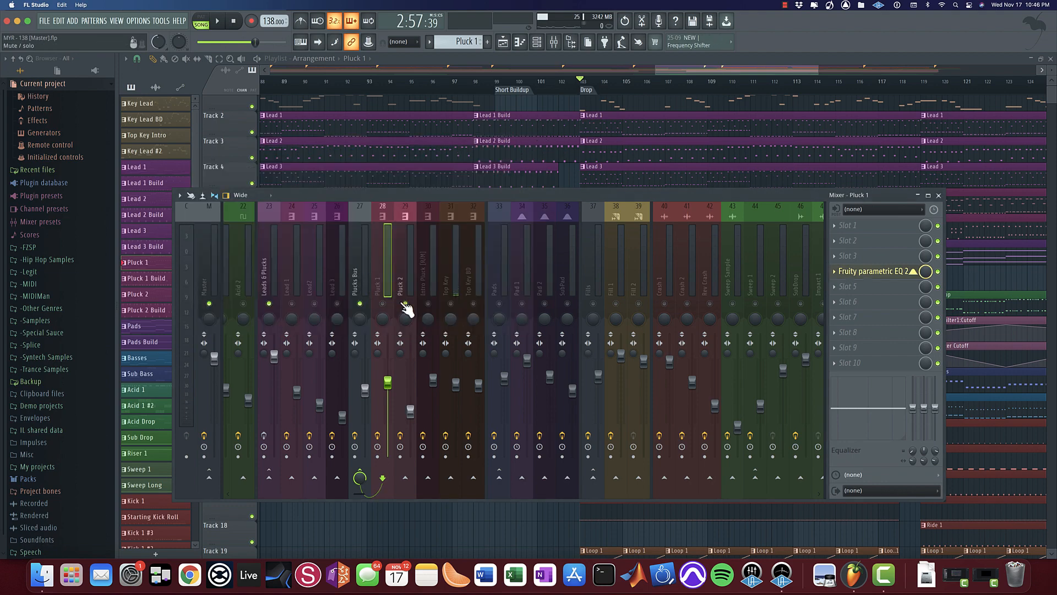
{"action": "scroll", "coordinate": [580, 165], "scroll_direction": "up", "scroll_amount": 3}
{"action": "key", "text": "F9"}
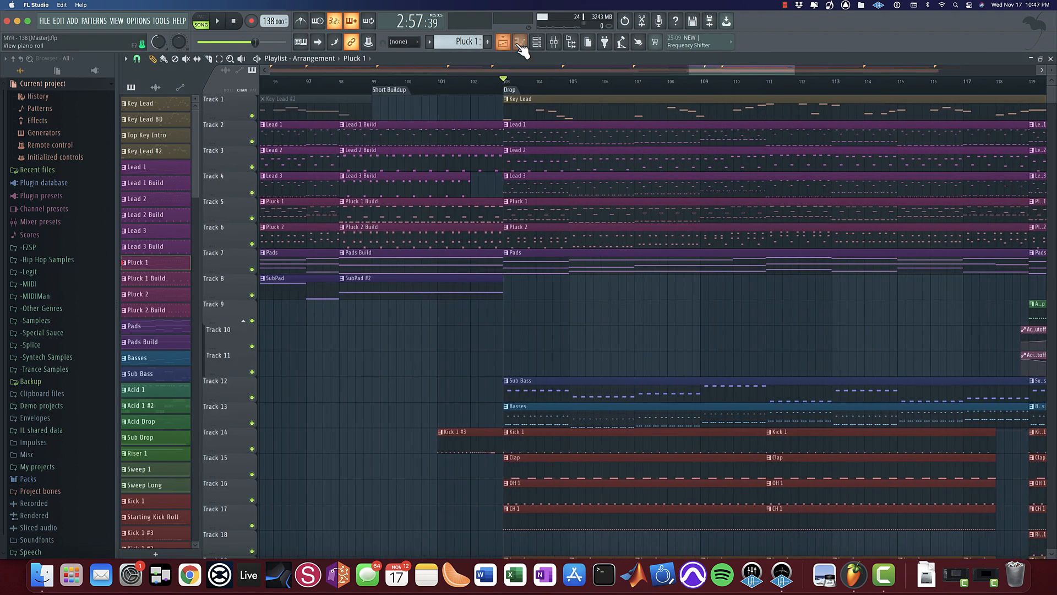
{"action": "left_click", "coordinate": [541, 45]}
{"action": "left_click", "coordinate": [540, 45]}
{"action": "left_click", "coordinate": [533, 224]}
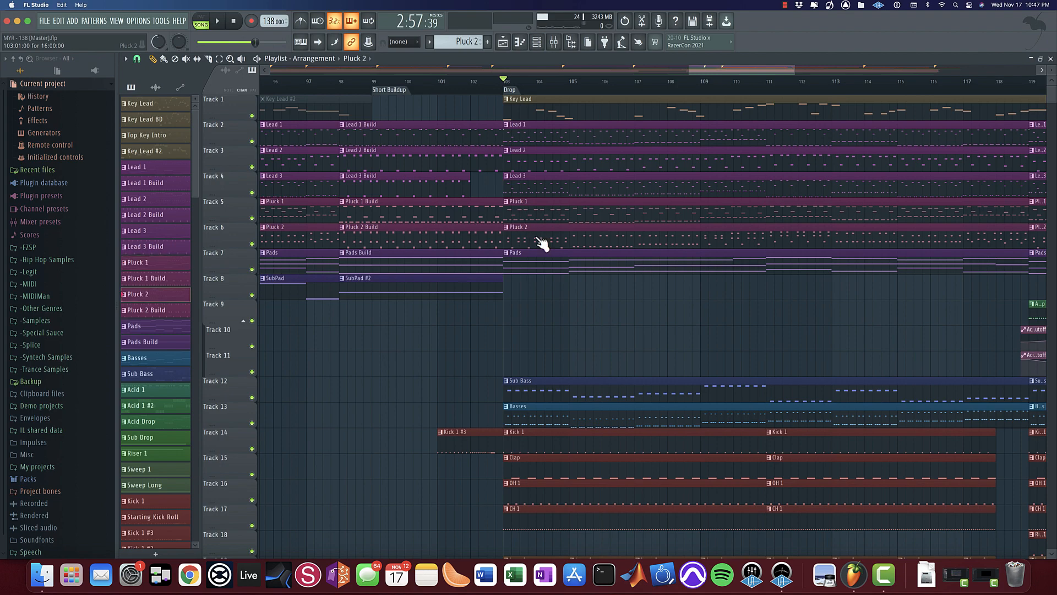
{"action": "left_click", "coordinate": [543, 46]}
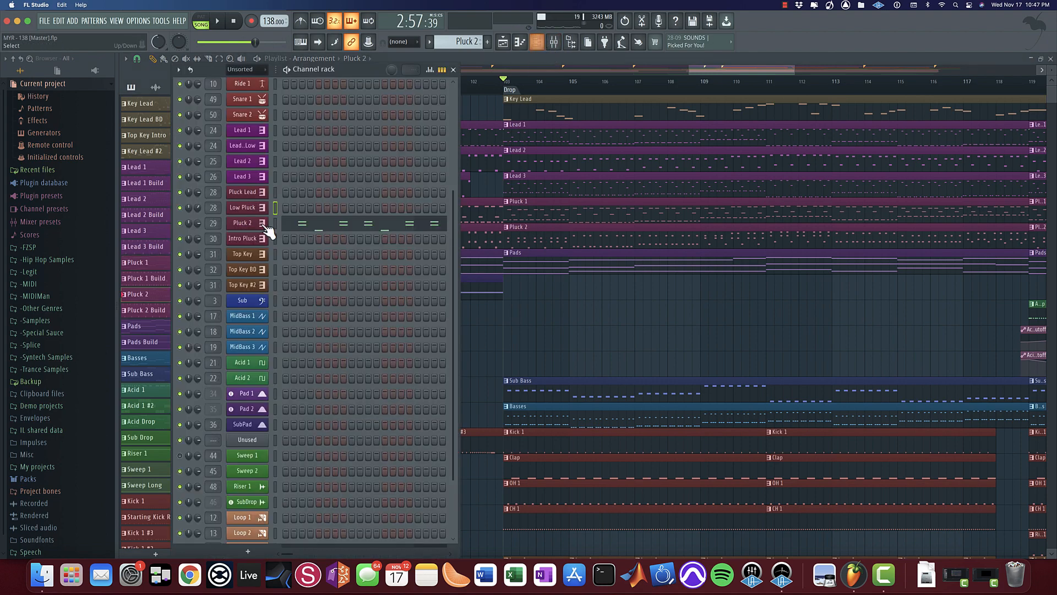
{"action": "left_click", "coordinate": [319, 219]}
Step: Highlight the upper row of Pluck 2 notes in bars 1 and 2 to point out its rhythm
{"action": "scroll", "coordinate": [468, 272], "scroll_direction": "up", "scroll_amount": 2}
{"action": "scroll", "coordinate": [278, 251], "scroll_direction": "down", "scroll_amount": 1}
{"action": "scroll", "coordinate": [282, 255], "scroll_direction": "down", "scroll_amount": 3}
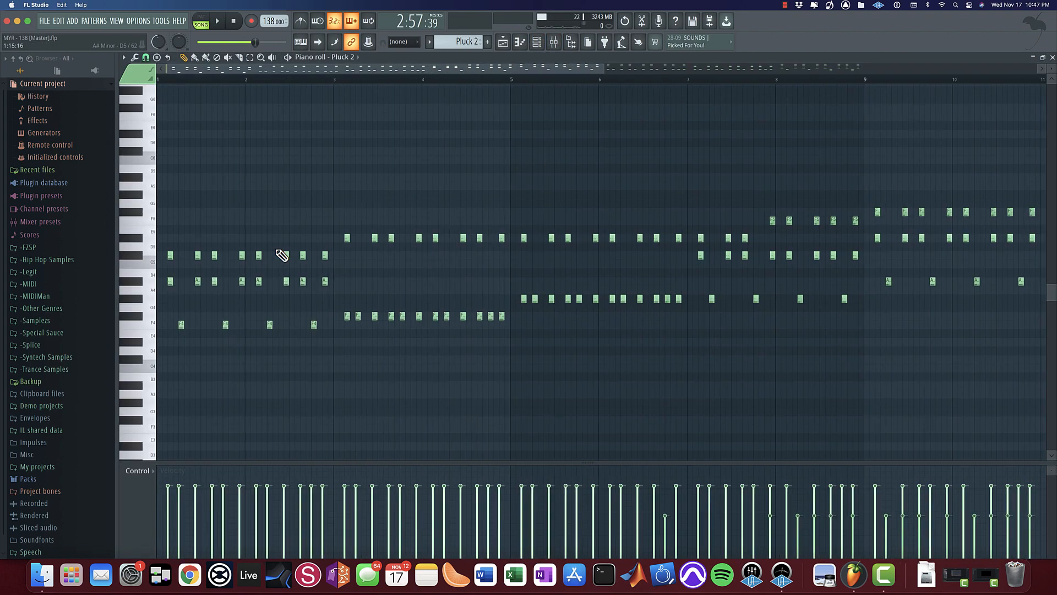
{"action": "scroll", "coordinate": [201, 254], "scroll_direction": "up", "scroll_amount": 1}
{"action": "left_click_drag", "start_coordinate": [201, 255], "coordinate": [444, 229]}
{"action": "scroll", "coordinate": [444, 229], "scroll_direction": "up", "scroll_amount": 2}
{"action": "mouse_move", "coordinate": [264, 104]}
{"action": "left_mouse_down"}
{"action": "mouse_move", "coordinate": [274, 209]}
{"action": "mouse_move", "coordinate": [291, 139]}
{"action": "left_mouse_up"}
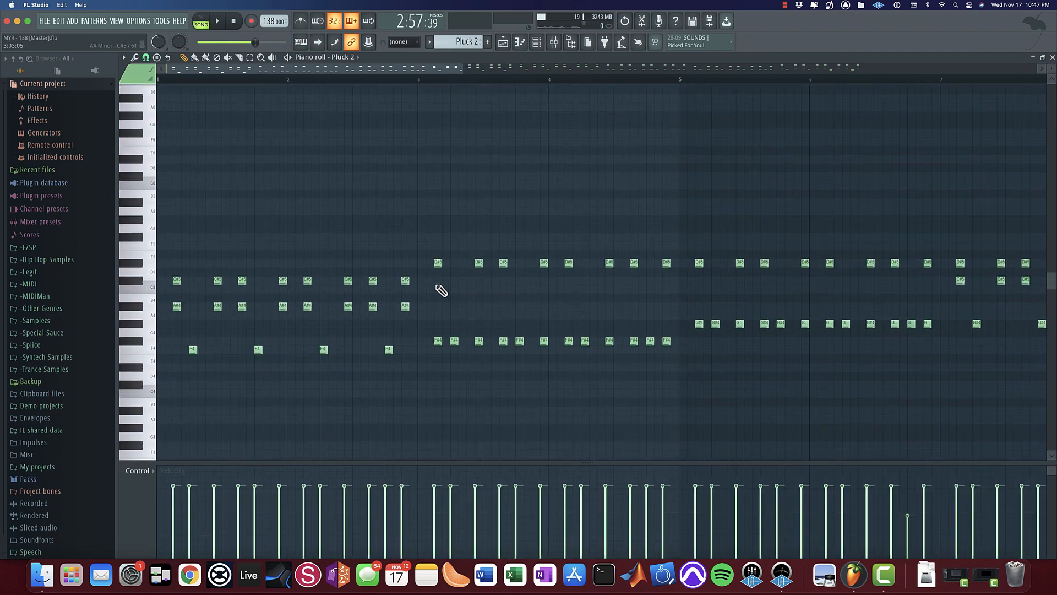
{"action": "left_click_drag", "start_coordinate": [436, 288], "coordinate": [160, 322]}
{"action": "left_click_drag", "start_coordinate": [160, 273], "coordinate": [414, 285]}
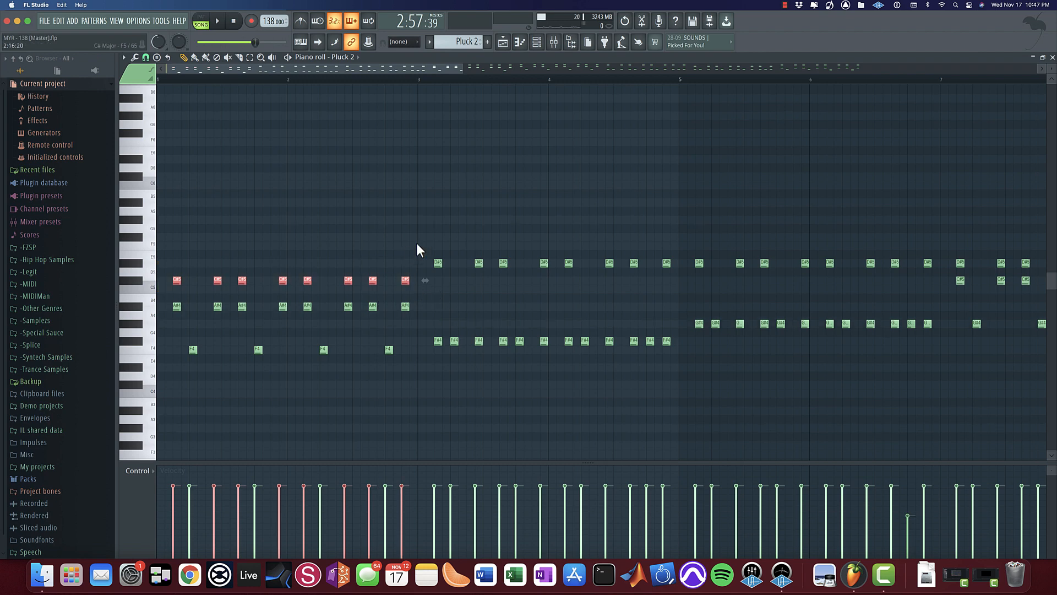
Step: Highlight all Pluck 2 notes in bars 3 and 4, and examine the notes in the bars that follow
{"action": "left_click_drag", "start_coordinate": [416, 243], "coordinate": [678, 372]}
{"action": "scroll", "coordinate": [551, 292], "scroll_direction": "right", "scroll_amount": 5}
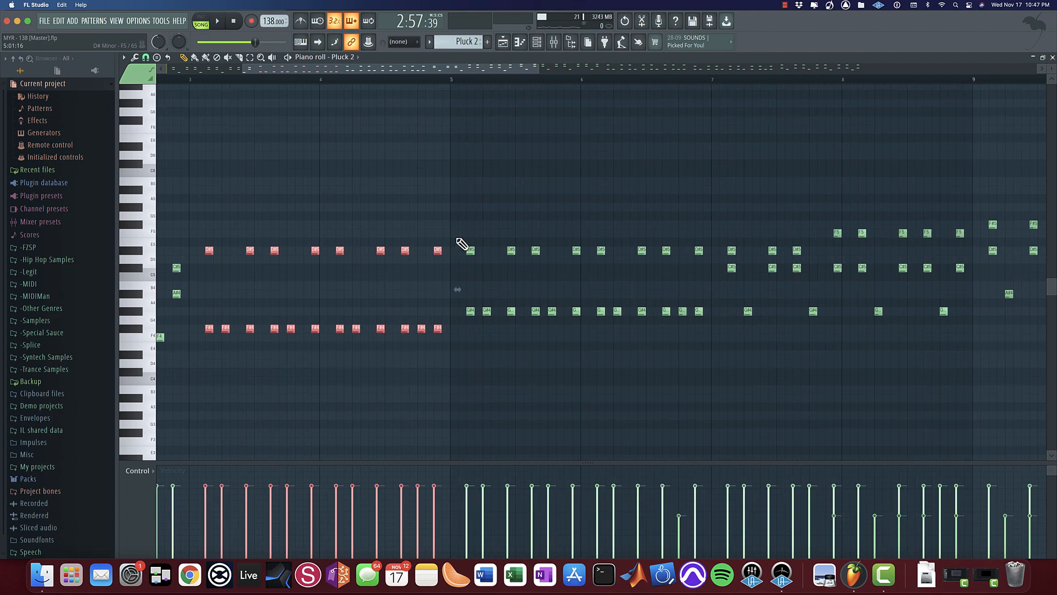
{"action": "left_click_drag", "start_coordinate": [455, 230], "coordinate": [488, 217]}
{"action": "scroll", "coordinate": [726, 192], "scroll_direction": "left", "scroll_amount": 5}
Step: Show the mixer and the Pluck 2 SynthMaster One synth, and arrange their windows so the mixer tracks are visible
{"action": "left_click", "coordinate": [553, 42]}
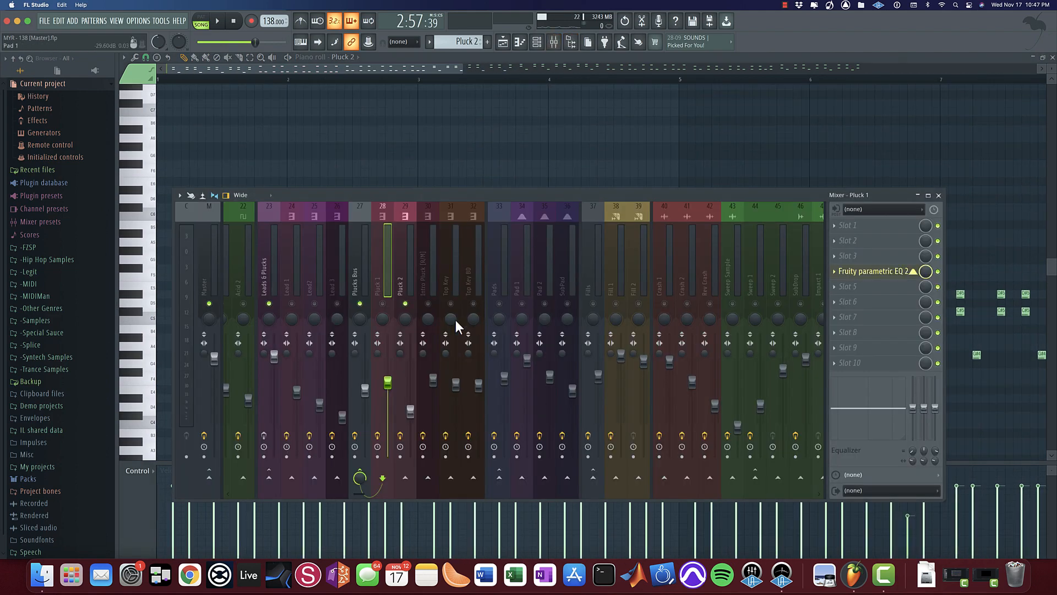
{"action": "left_click", "coordinate": [536, 42]}
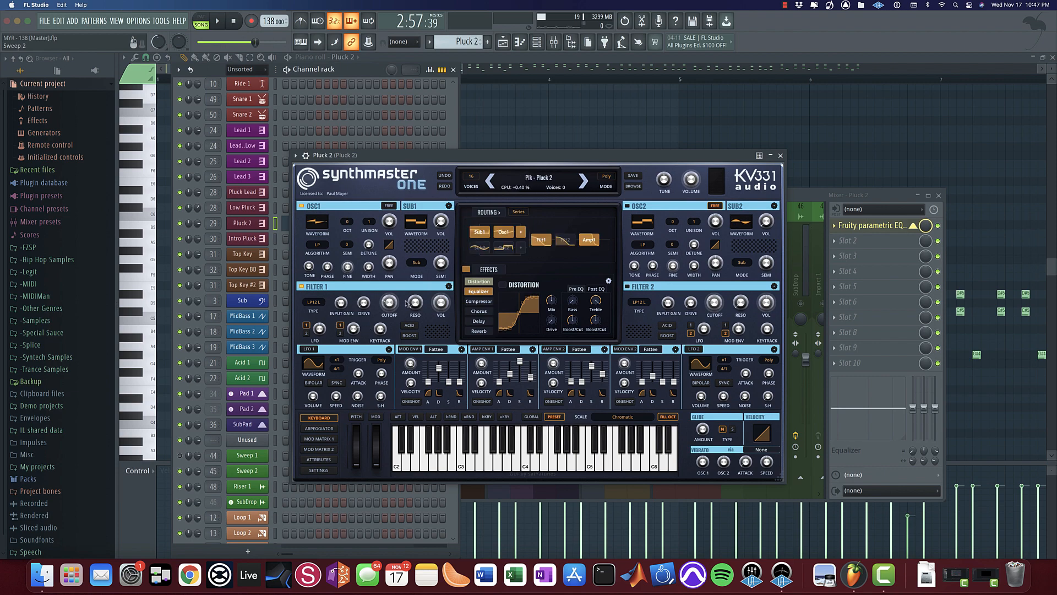
{"action": "left_click_drag", "start_coordinate": [823, 190], "coordinate": [873, 75]}
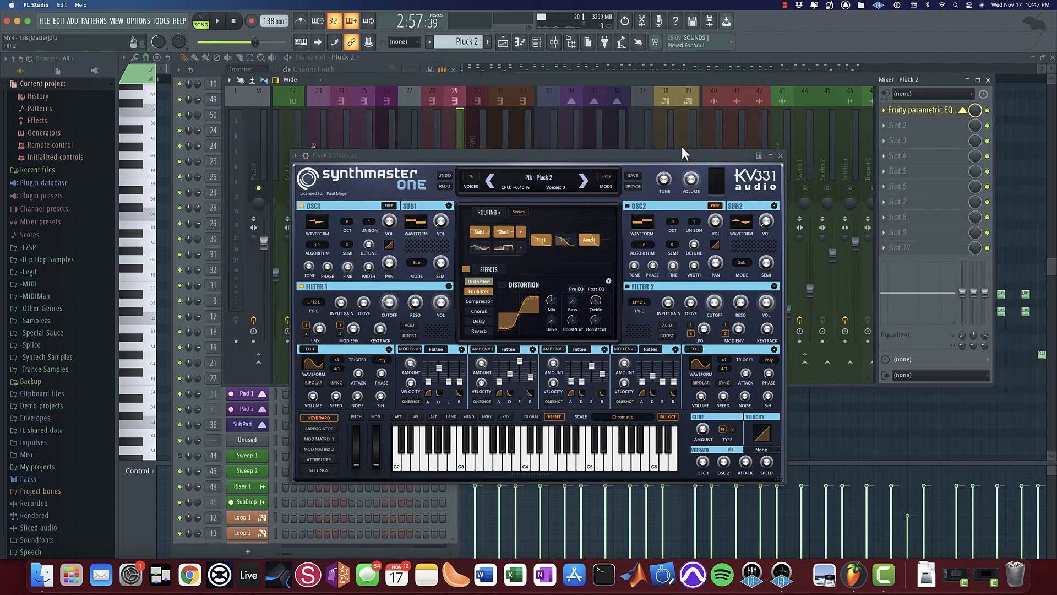
{"action": "left_click_drag", "start_coordinate": [678, 154], "coordinate": [807, 241]}
Step: Play the Drop with Pluck 2 alone, and play it again with Pluck 1 unmuted
{"action": "key", "text": "space"}
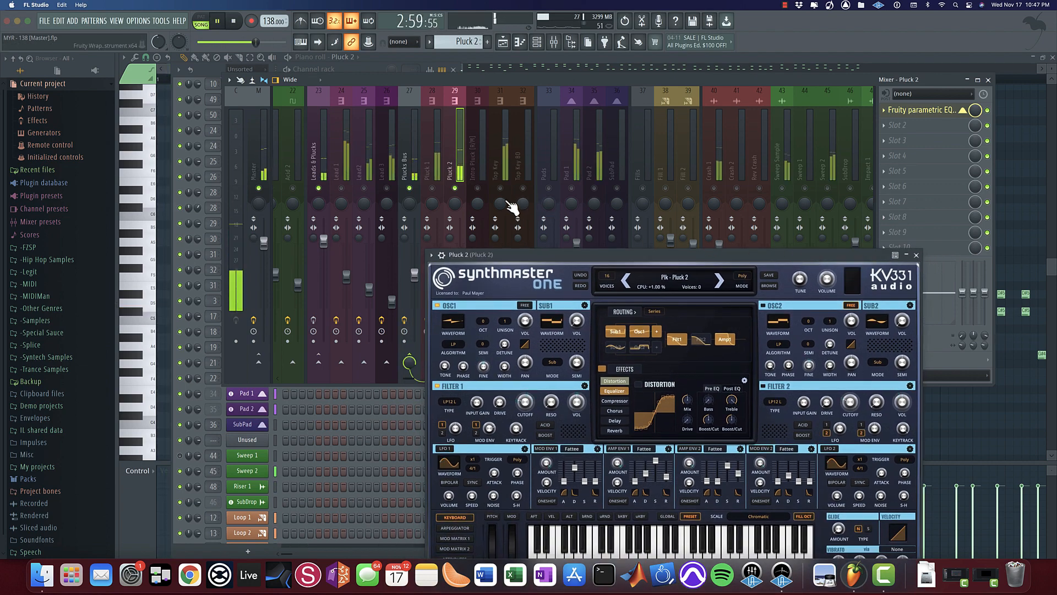
{"action": "key", "text": "space"}
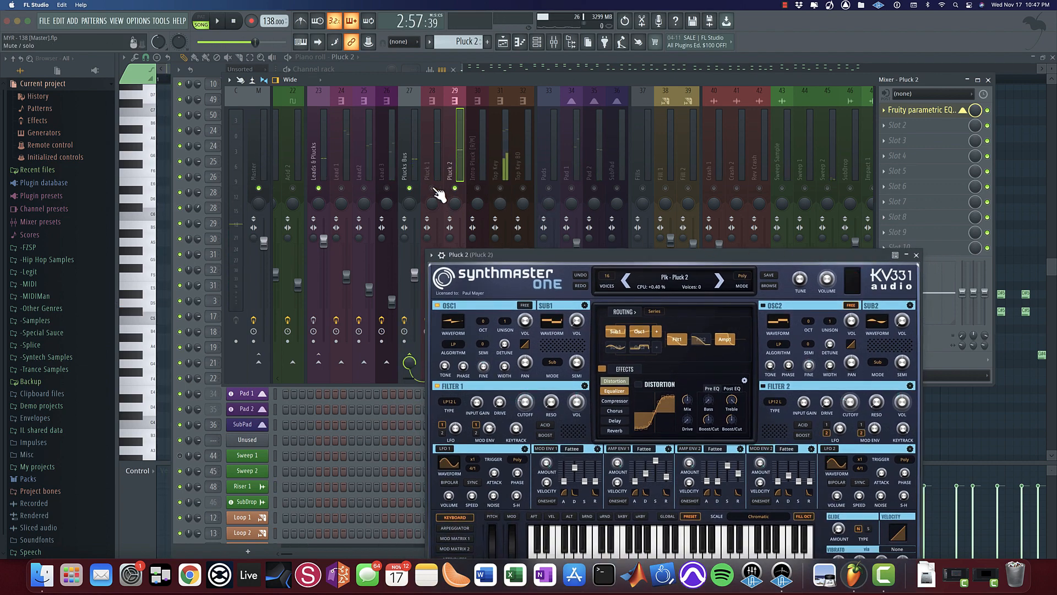
{"action": "key", "text": "space"}
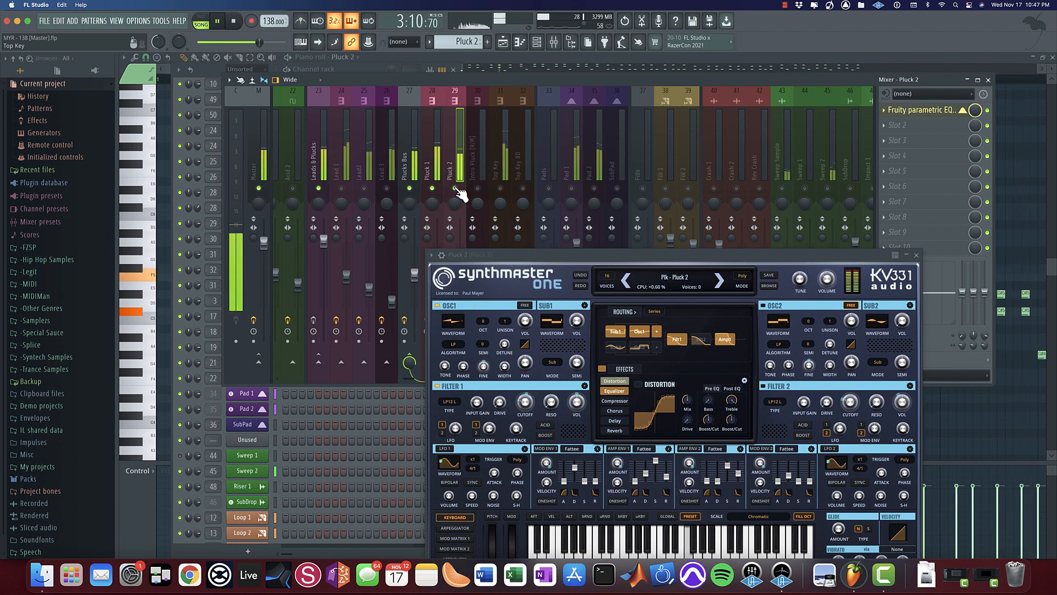
{"action": "key", "text": "space"}
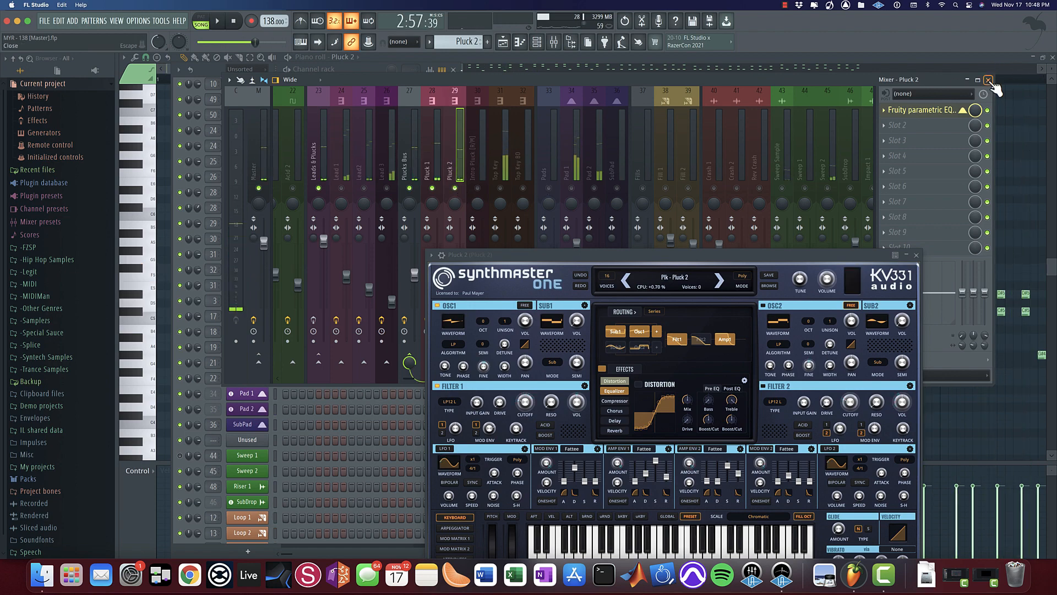
Step: Close the mixer and the Pluck 2 synth, and return from the piano roll to the playlist
{"action": "left_click", "coordinate": [990, 79]}
{"action": "left_click", "coordinate": [893, 211]}
{"action": "left_click", "coordinate": [917, 255]}
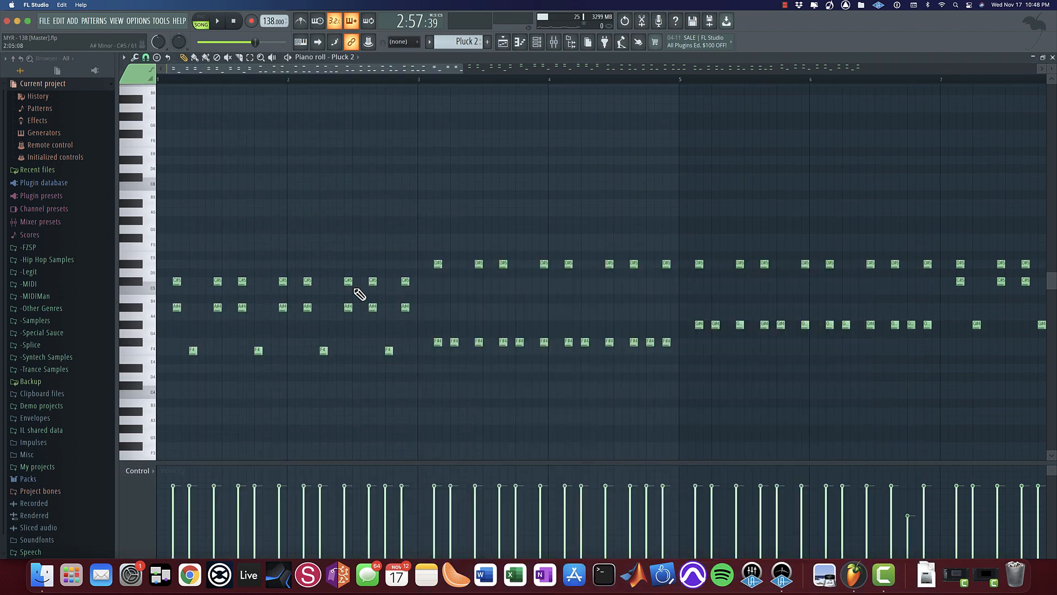
{"action": "scroll", "coordinate": [599, 210], "scroll_direction": "down", "scroll_amount": 5}
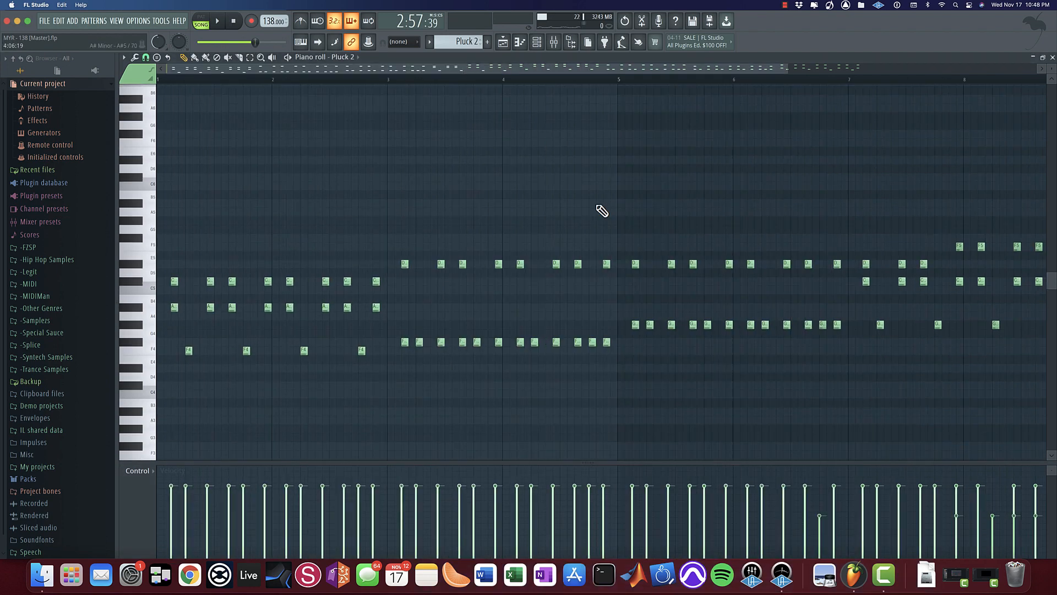
{"action": "left_click", "coordinate": [537, 44]}
{"action": "left_click", "coordinate": [501, 44]}
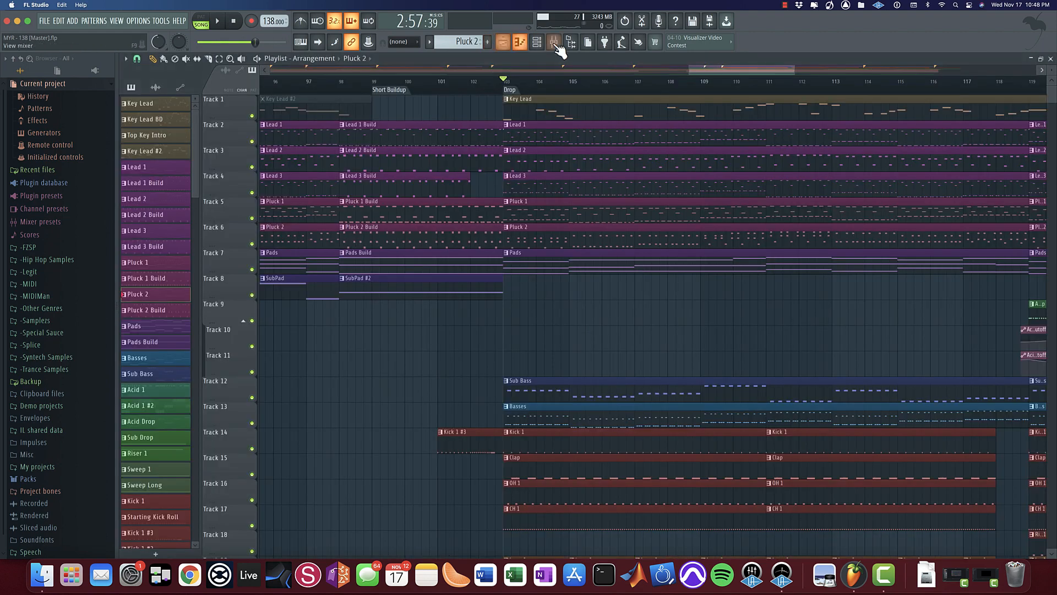
Step: Unmute Lead 3, Lead 1 and Lead 2 in the mixer, and play the Drop with both plucks
{"action": "key", "text": "F9"}
{"action": "left_click", "coordinate": [387, 187]}
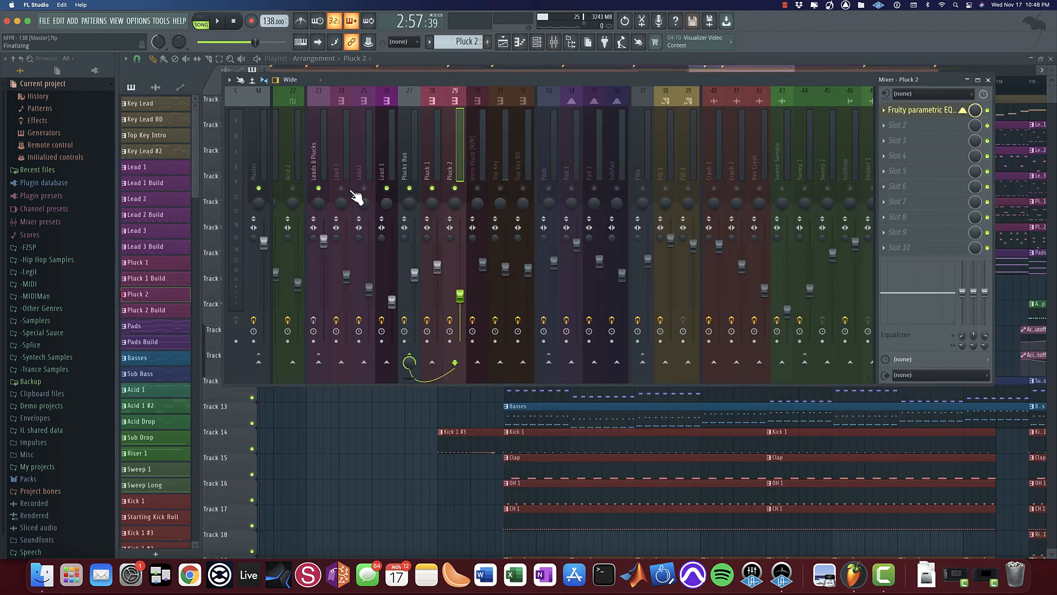
{"action": "left_click_drag", "start_coordinate": [342, 188], "coordinate": [363, 189]}
{"action": "key", "text": "space"}
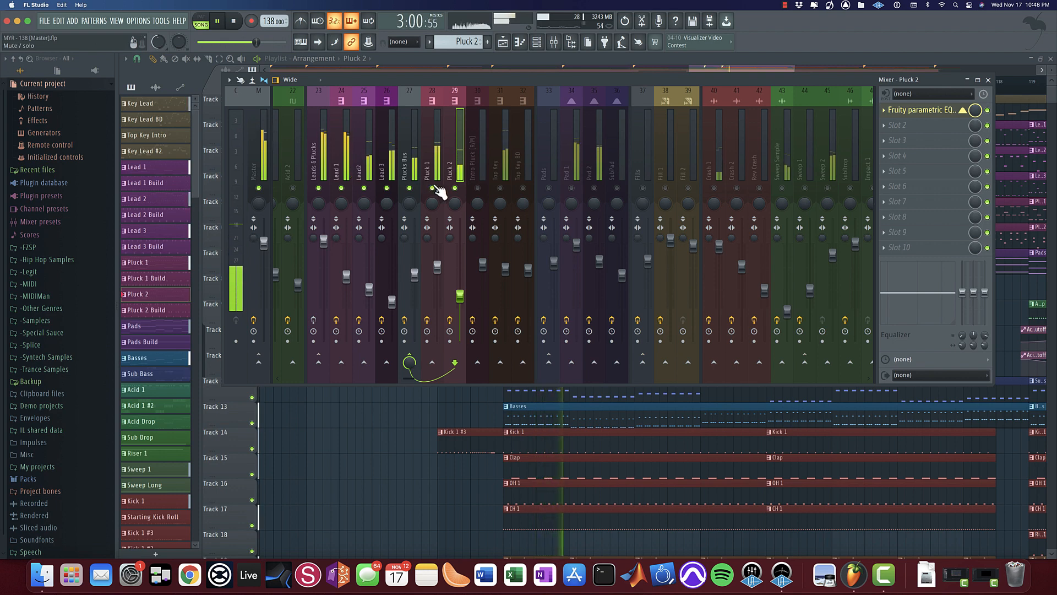
Step: Mute and restore the Plucks Bus and Pluck 2 during playback to compare the layers, and stop playback
{"action": "left_click", "coordinate": [410, 188]}
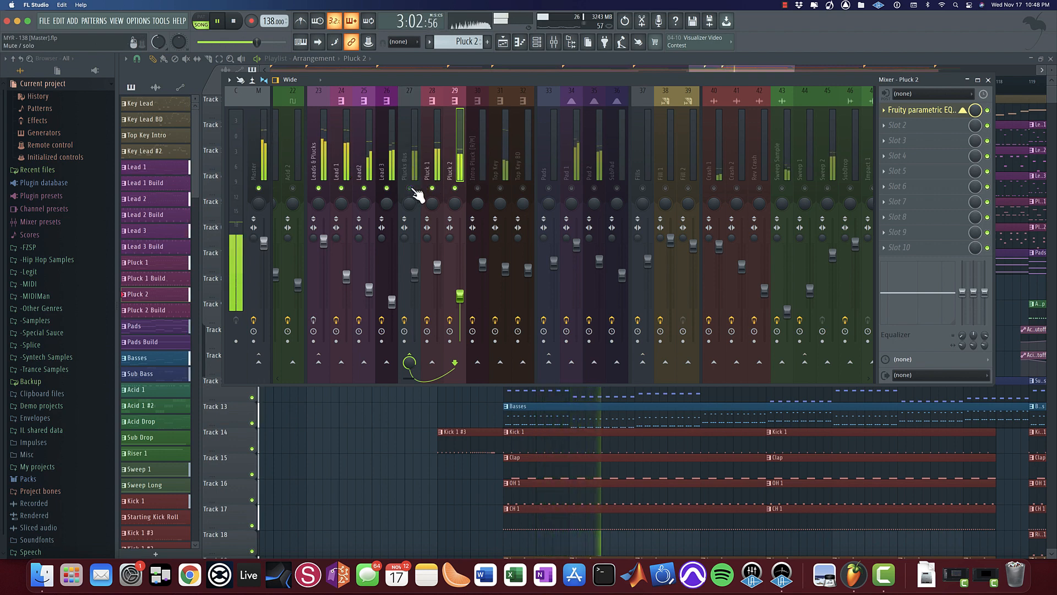
{"action": "left_click", "coordinate": [410, 188]}
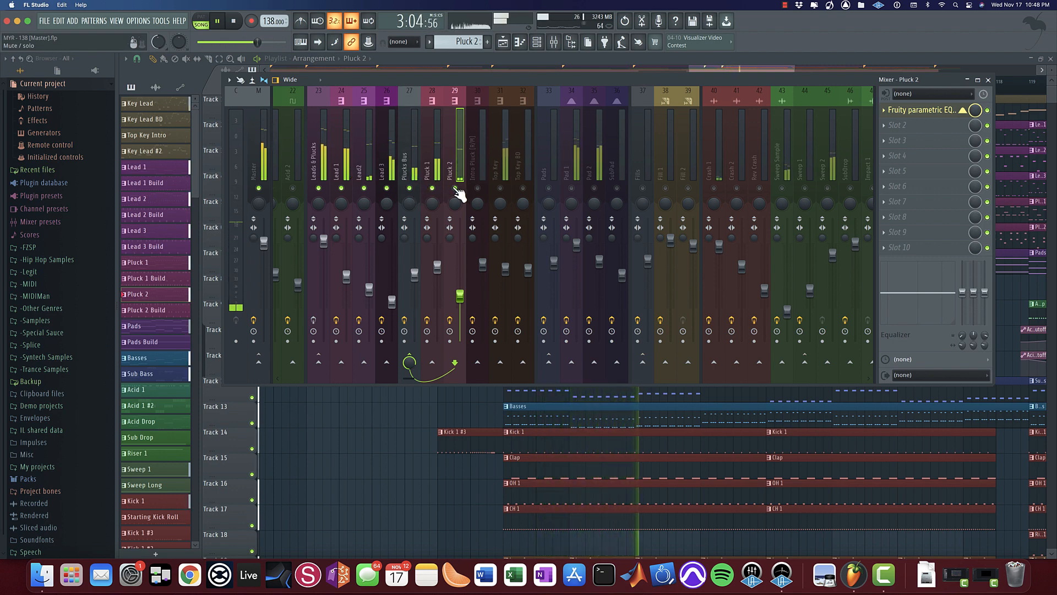
{"action": "left_click", "coordinate": [455, 189]}
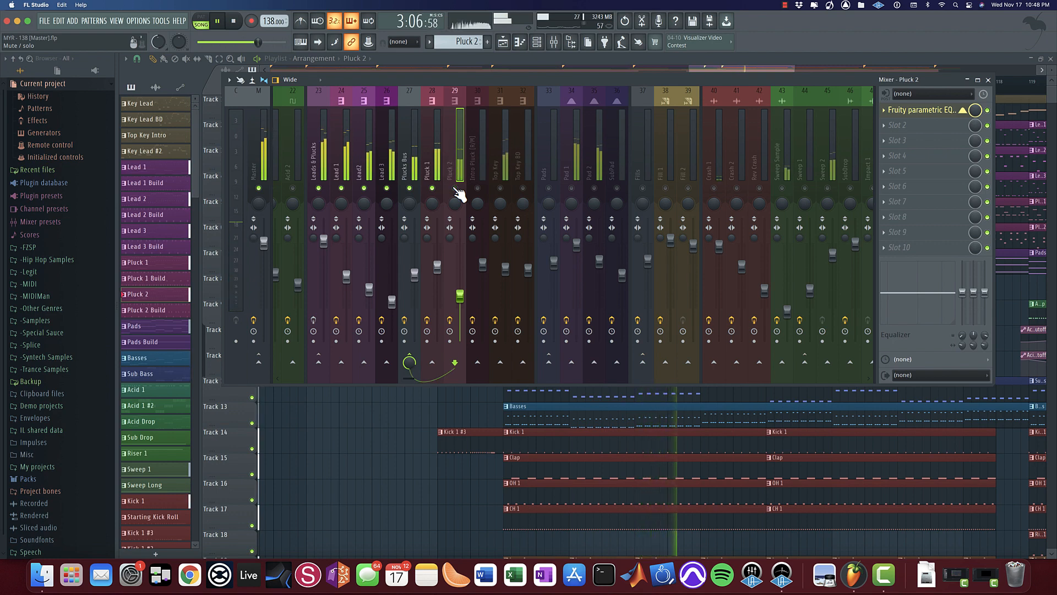
{"action": "left_click", "coordinate": [456, 189]}
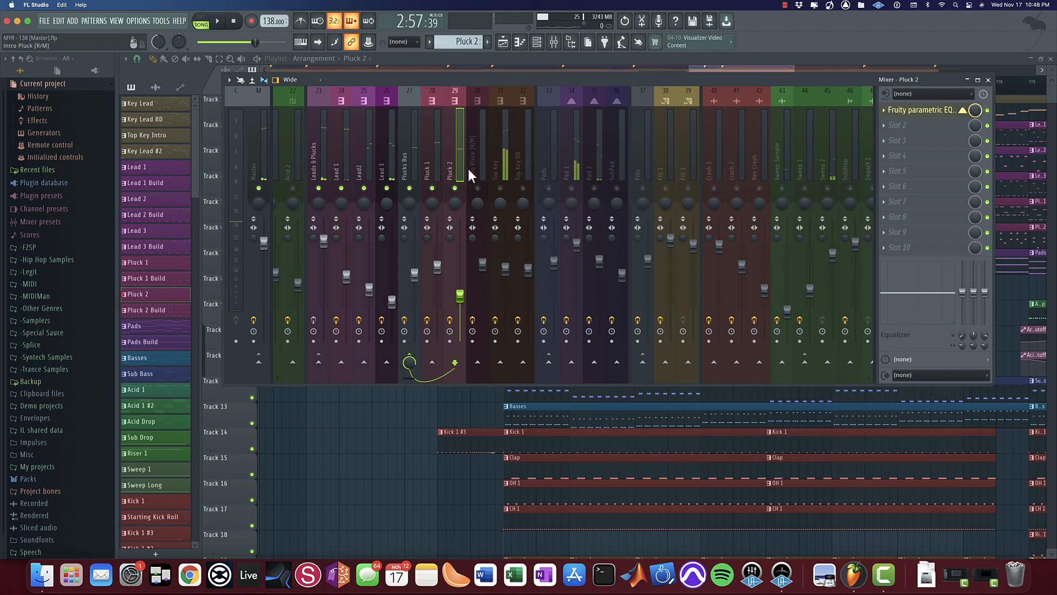
Step: Select the Leads & Plucks mixer track and bypass all of its loaded effects
{"action": "left_click", "coordinate": [323, 167]}
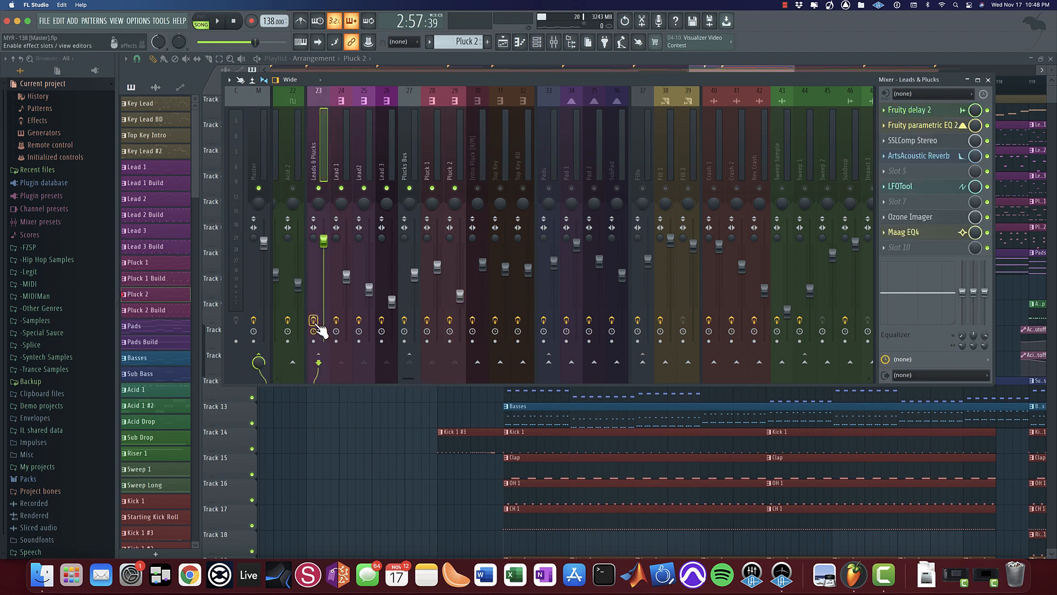
{"action": "left_click", "coordinate": [987, 109]}
{"action": "left_click", "coordinate": [987, 126]}
{"action": "left_click", "coordinate": [987, 217]}
Step: Open Fruity Delay 2 on the Leads & Plucks track and enable it while playing the Drop
{"action": "left_click", "coordinate": [909, 109]}
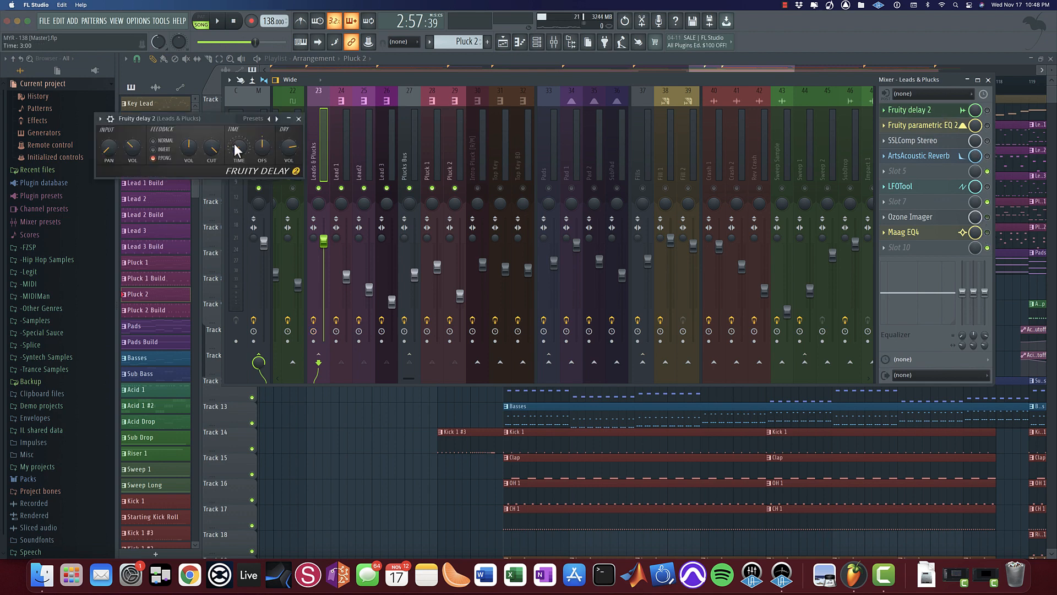
{"action": "key", "text": "space"}
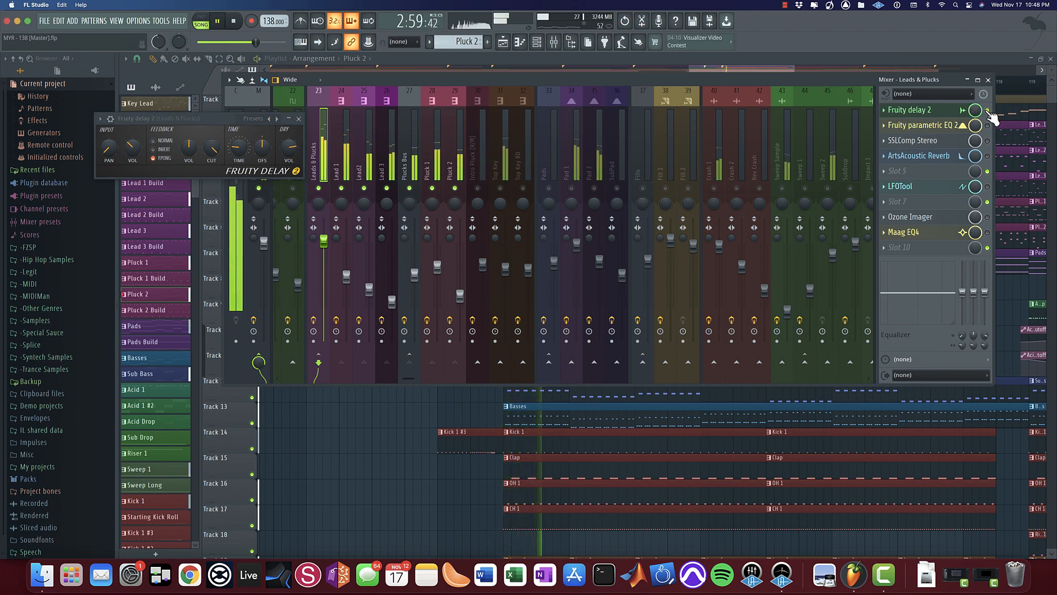
{"action": "key", "text": "space"}
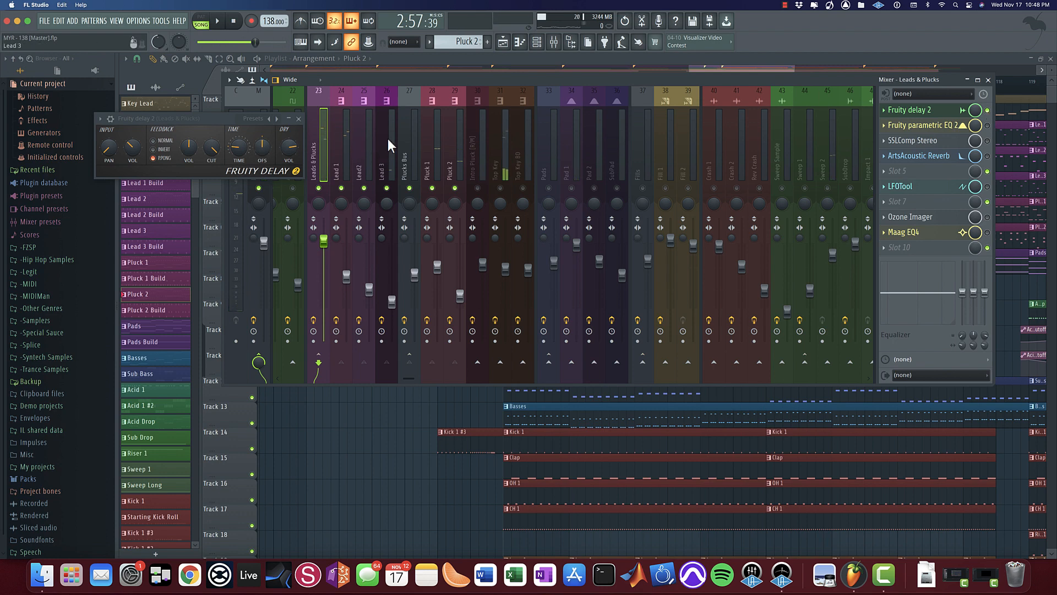
{"action": "key", "text": "space"}
{"action": "key", "text": "space"}
Step: Inspect the Leads & Plucks Fruity Parametric EQ 2, and set the playback position to Synths Open at bar 83
{"action": "left_click", "coordinate": [925, 125]}
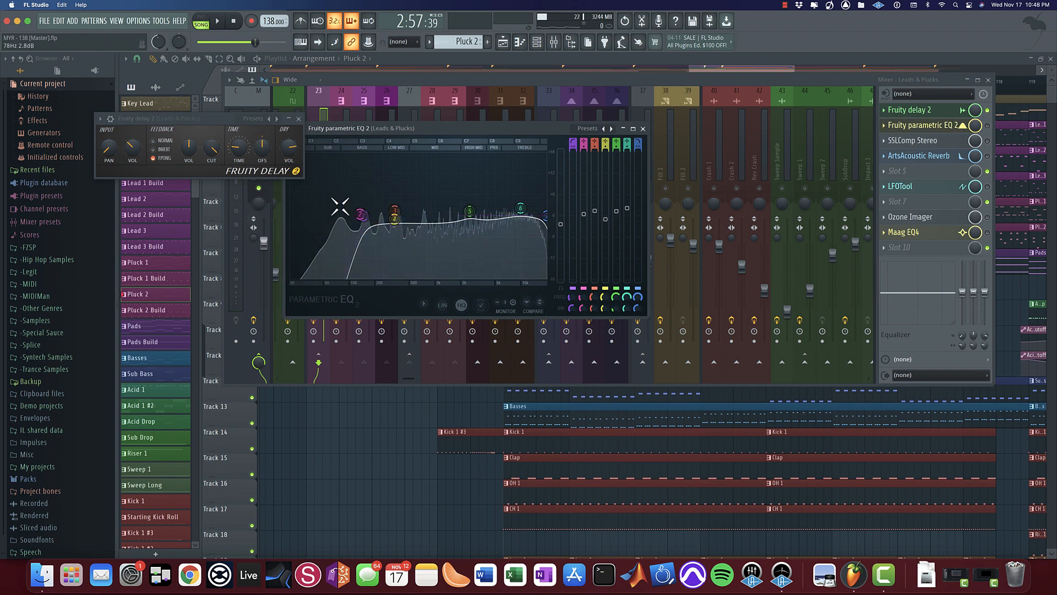
{"action": "left_click_drag", "start_coordinate": [389, 71], "coordinate": [519, 395]}
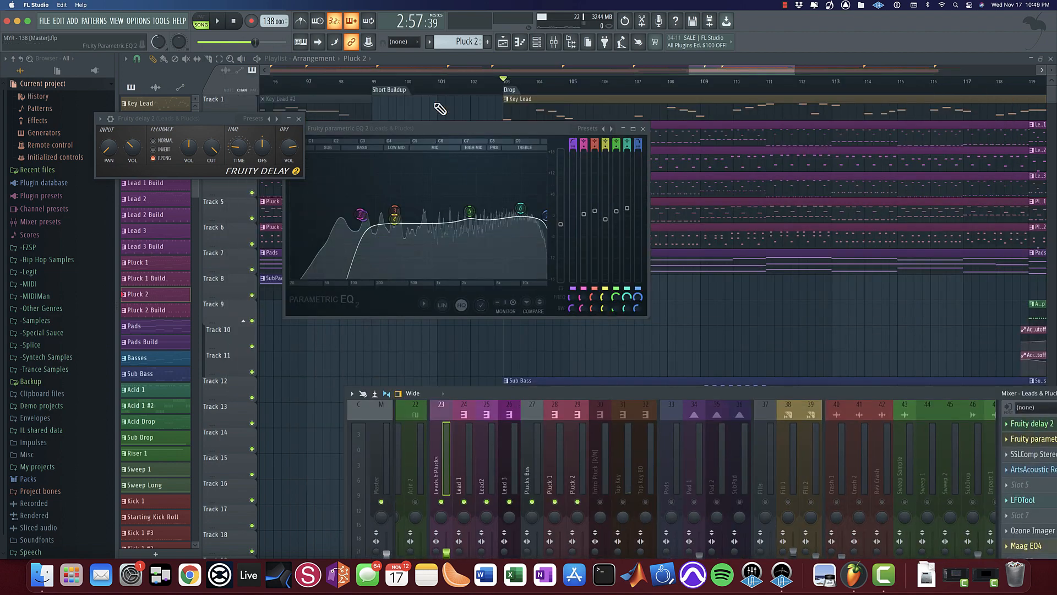
{"action": "left_click_drag", "start_coordinate": [712, 69], "coordinate": [633, 63]}
{"action": "left_click", "coordinate": [615, 83]}
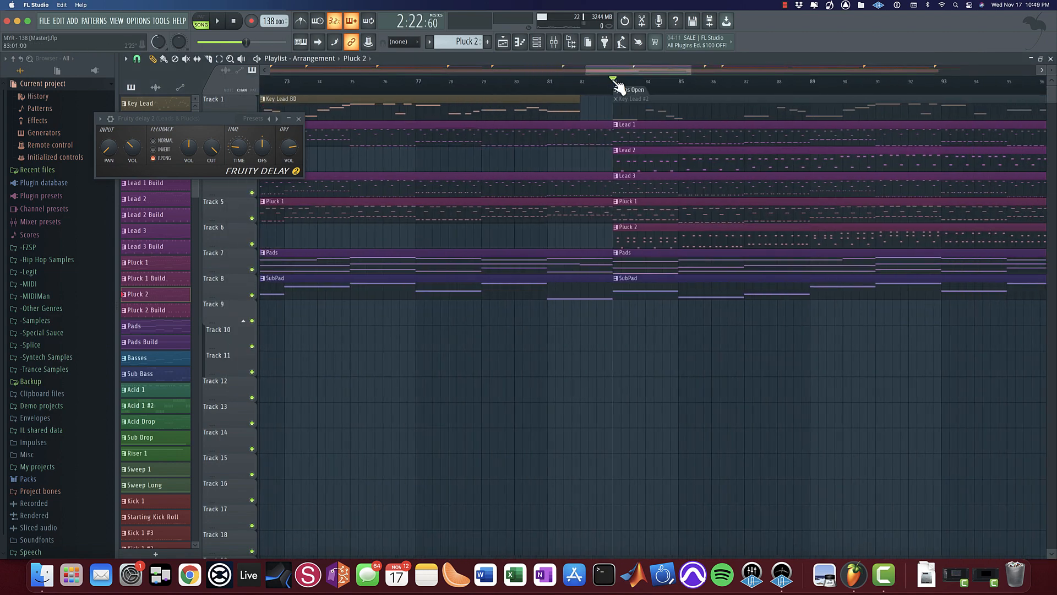
Step: Reopen the Leads & Plucks Fruity Parametric EQ 2 and enable it while playing the Synths Open section
{"action": "left_click", "coordinate": [553, 42]}
{"action": "left_click_drag", "start_coordinate": [886, 389], "coordinate": [791, 309]}
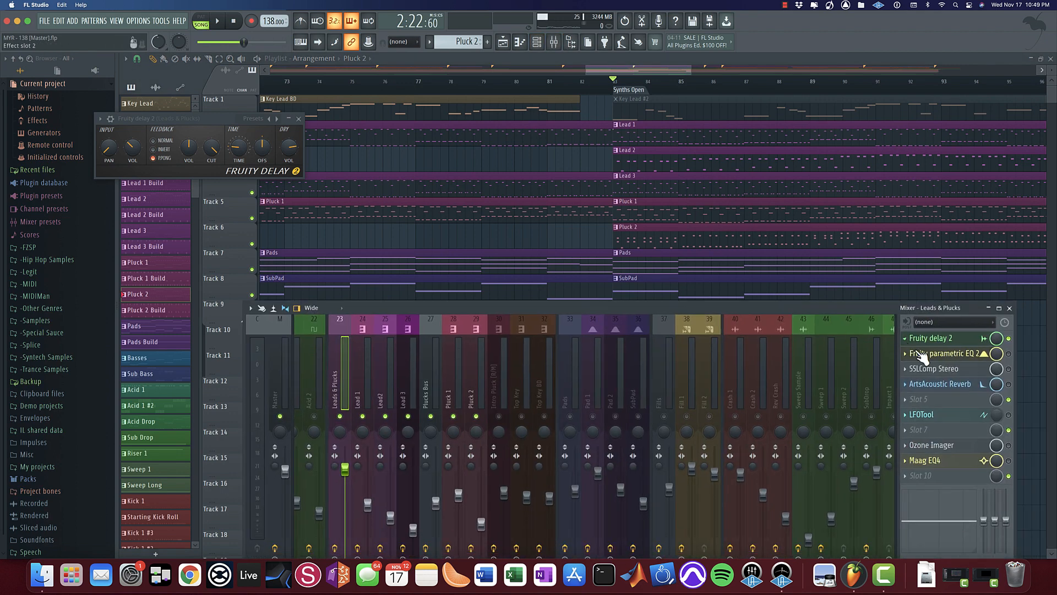
{"action": "left_click", "coordinate": [936, 353]}
{"action": "key", "text": "space"}
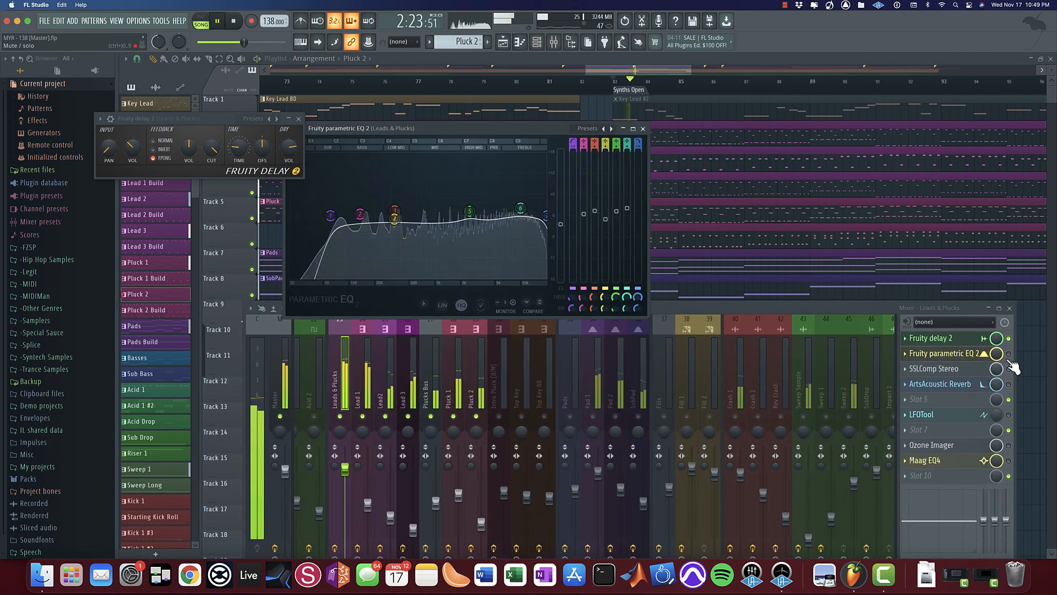
{"action": "left_click", "coordinate": [1009, 354]}
{"action": "scroll", "coordinate": [802, 200], "scroll_direction": "down", "scroll_amount": 5}
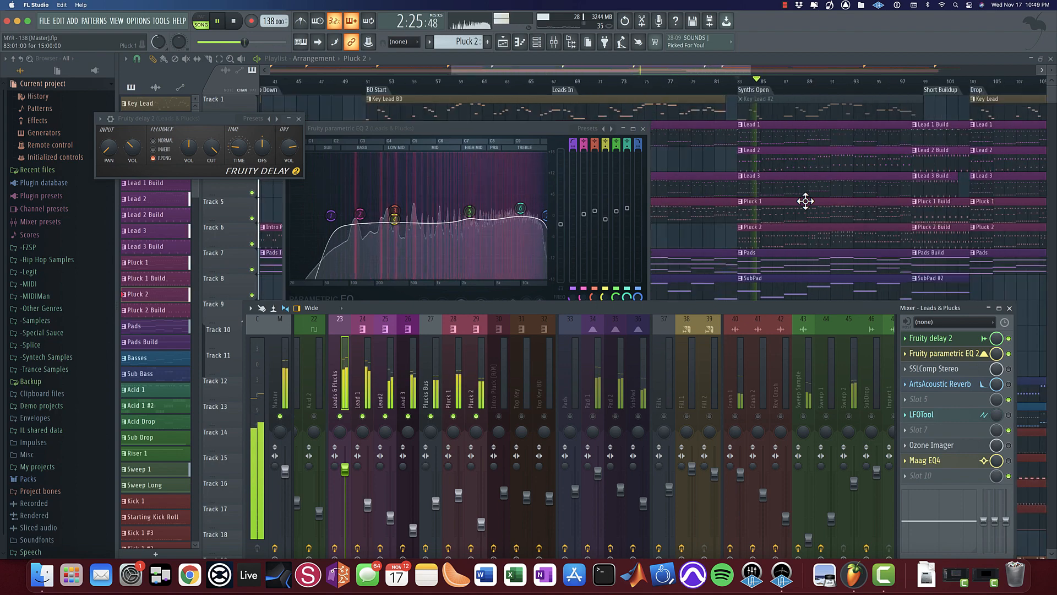
{"action": "key", "text": "space"}
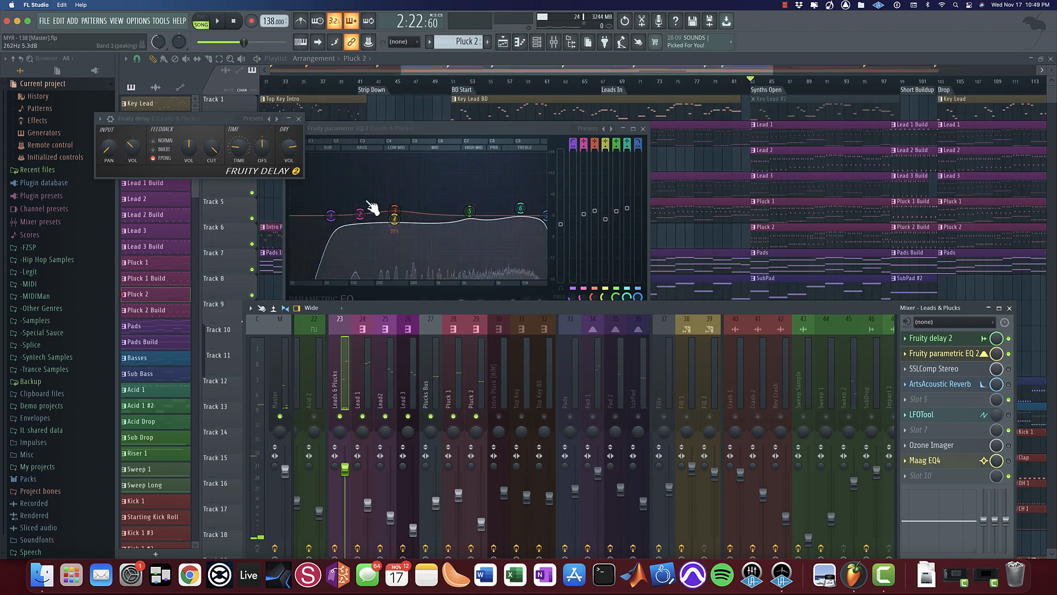
Step: Move the playback position to the start of the Drop at bar 103
{"action": "left_click", "coordinate": [940, 84]}
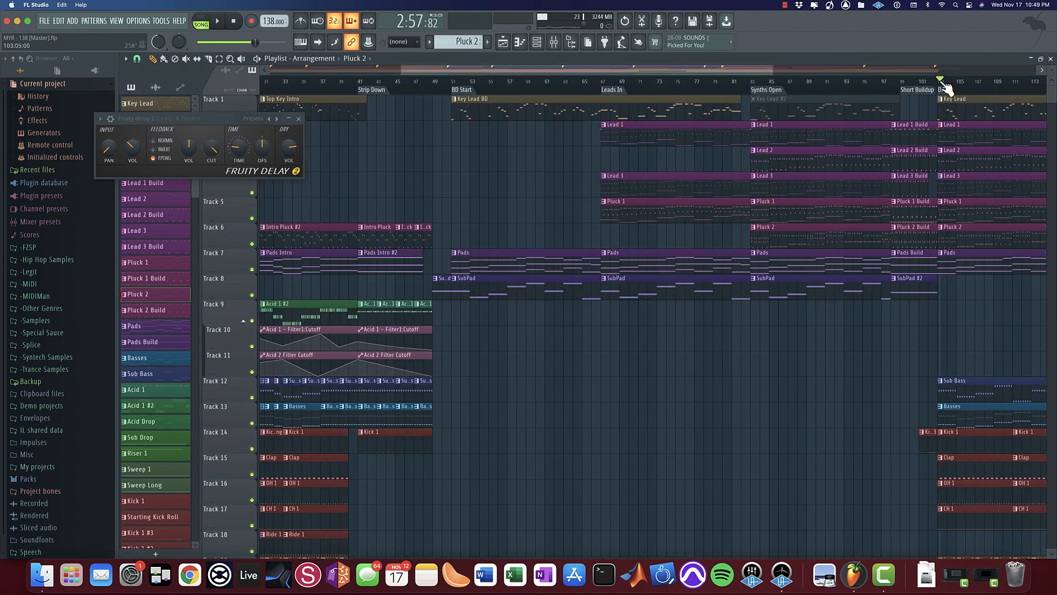
Step: Play the drop and open Fruity parametric EQ 2 on the Leads & Plucks mixer track to examine its curve
{"action": "key", "text": "space"}
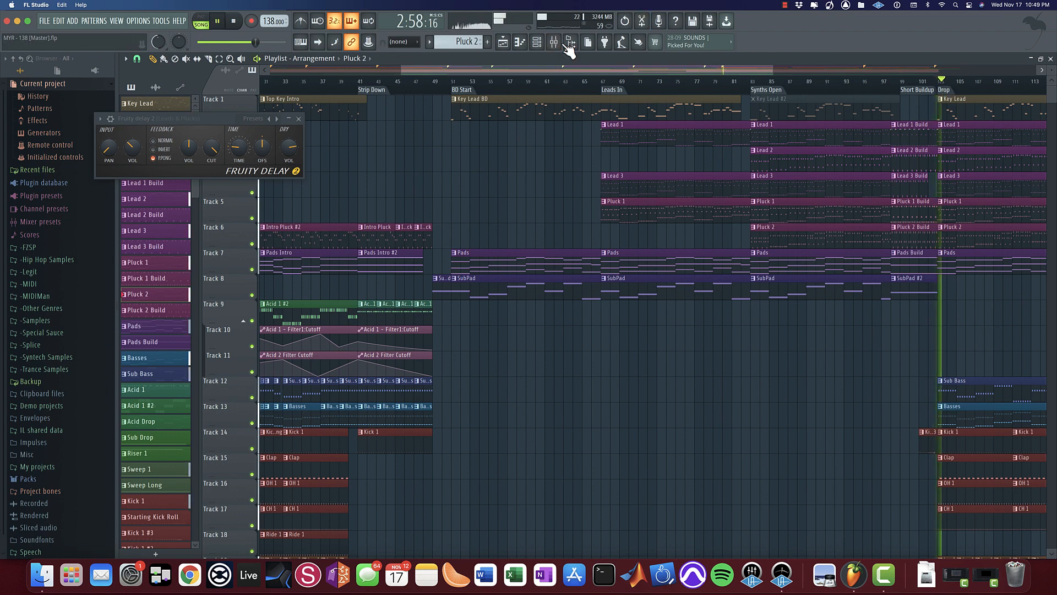
{"action": "left_click", "coordinate": [554, 42]}
{"action": "left_click", "coordinate": [943, 353]}
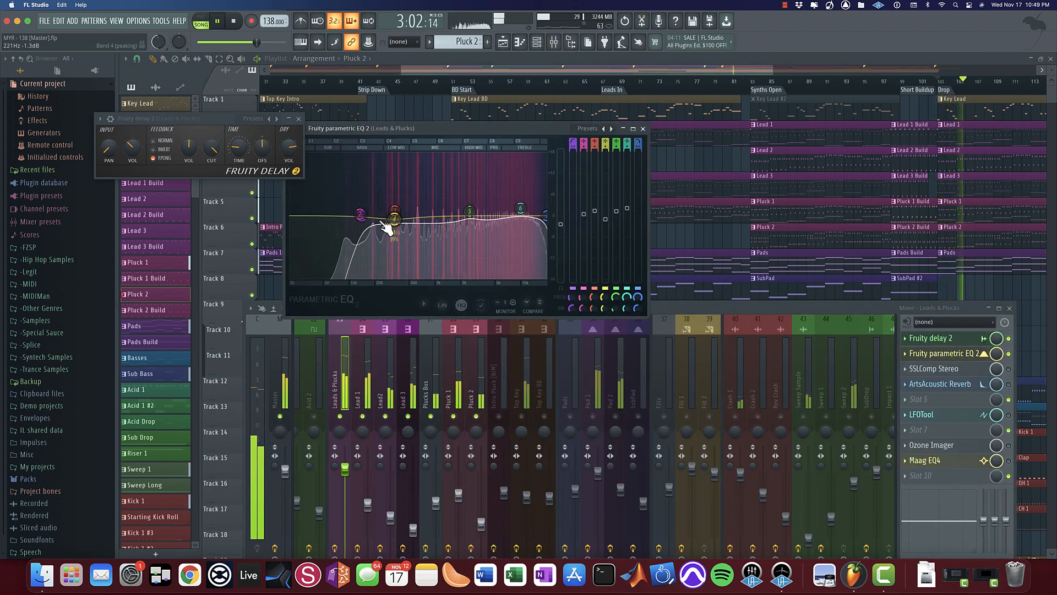
{"action": "key", "text": "space"}
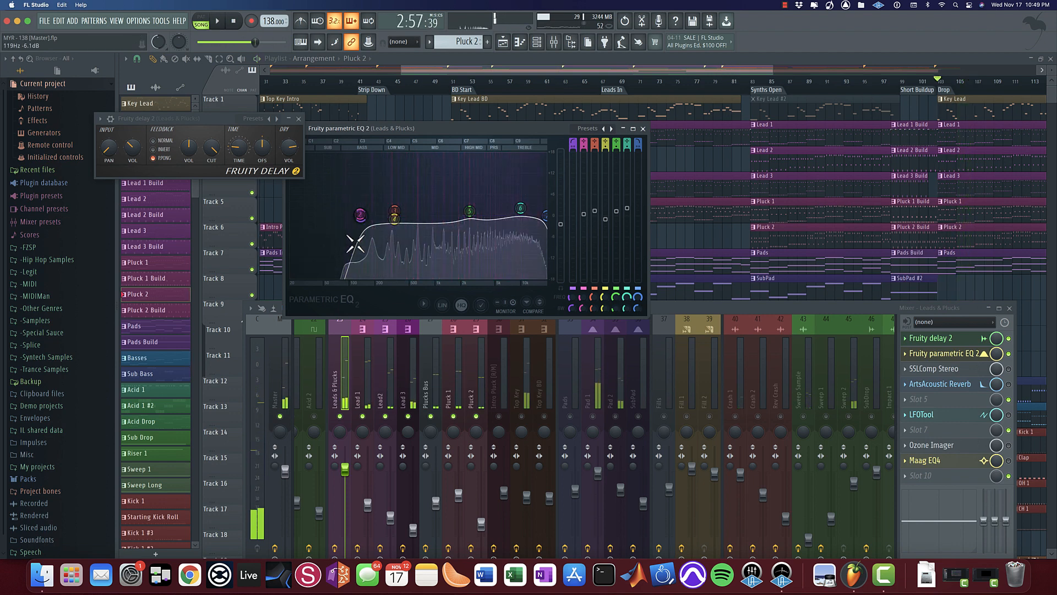
{"action": "left_click_drag", "start_coordinate": [358, 276], "coordinate": [364, 240]}
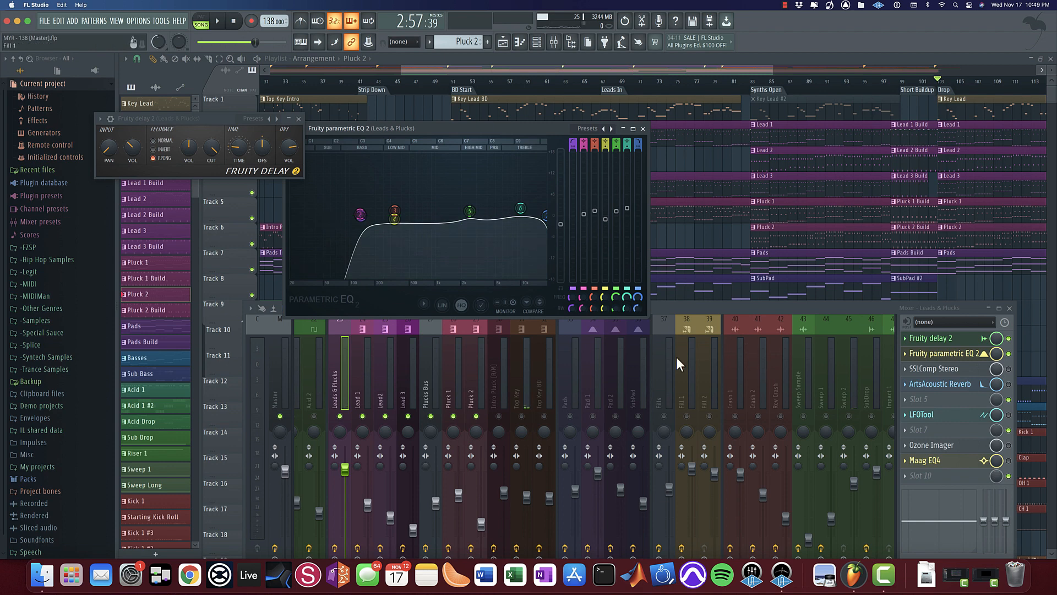
Step: Open SSLComp Stereo on the Leads & Plucks track and audition the drop through the compressor
{"action": "left_click", "coordinate": [930, 368]}
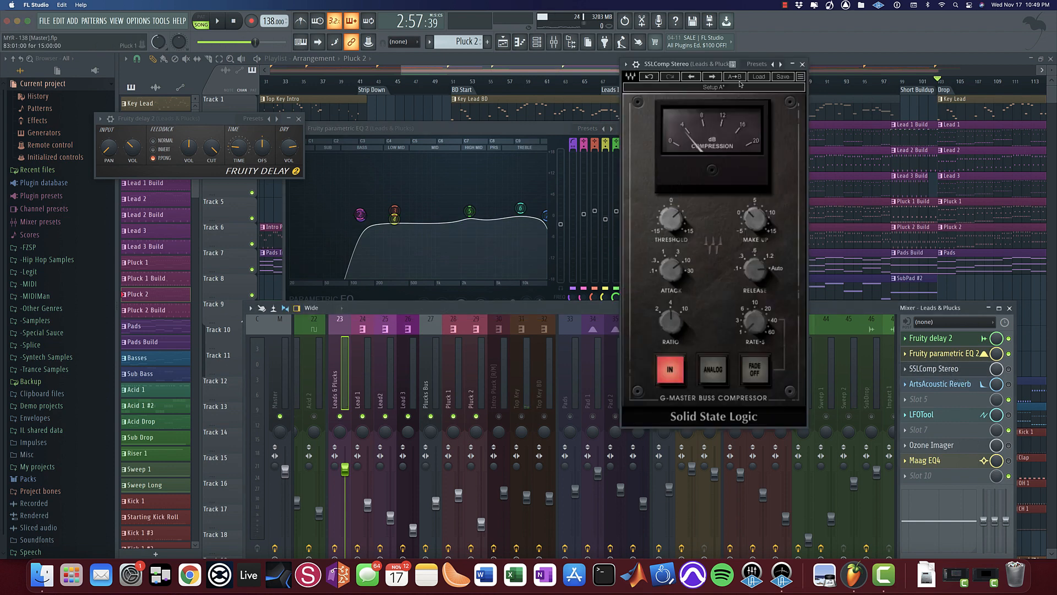
{"action": "left_click_drag", "start_coordinate": [696, 62], "coordinate": [520, 62]}
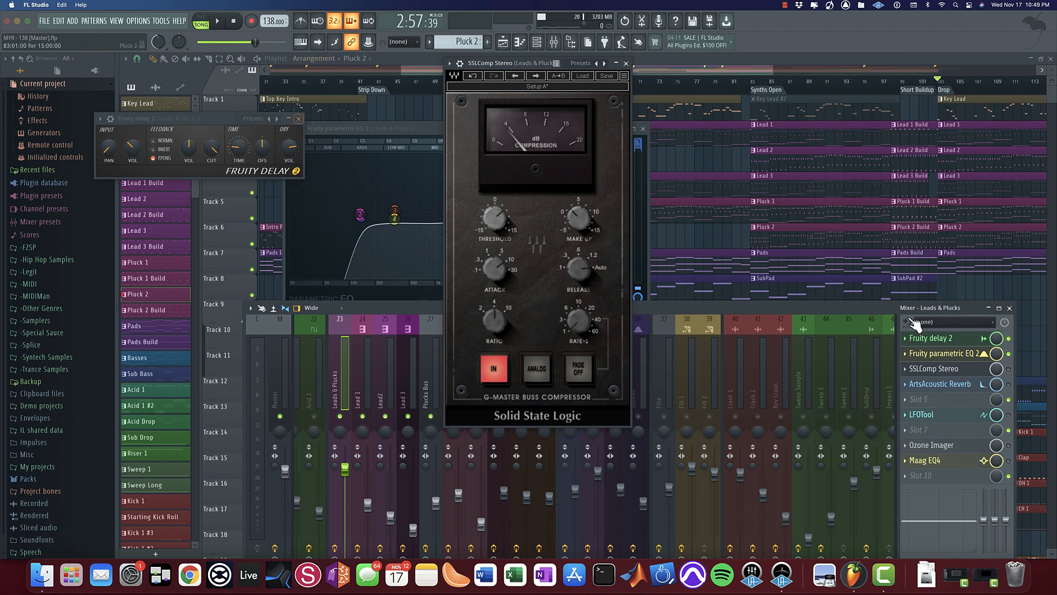
{"action": "mouse_move", "coordinate": [512, 277]}
{"action": "key", "text": "space"}
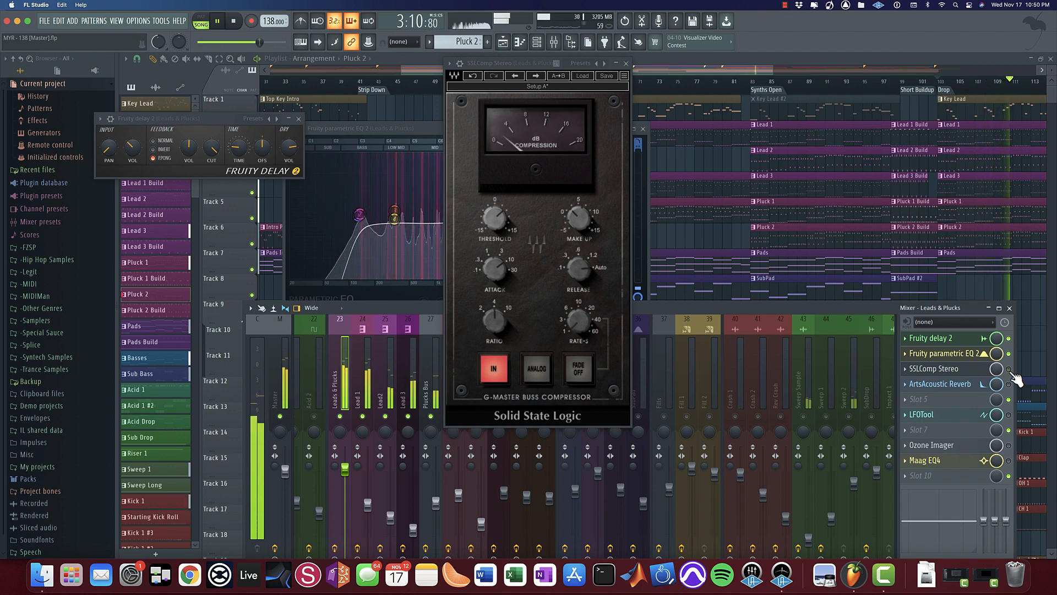
{"action": "key", "text": "space"}
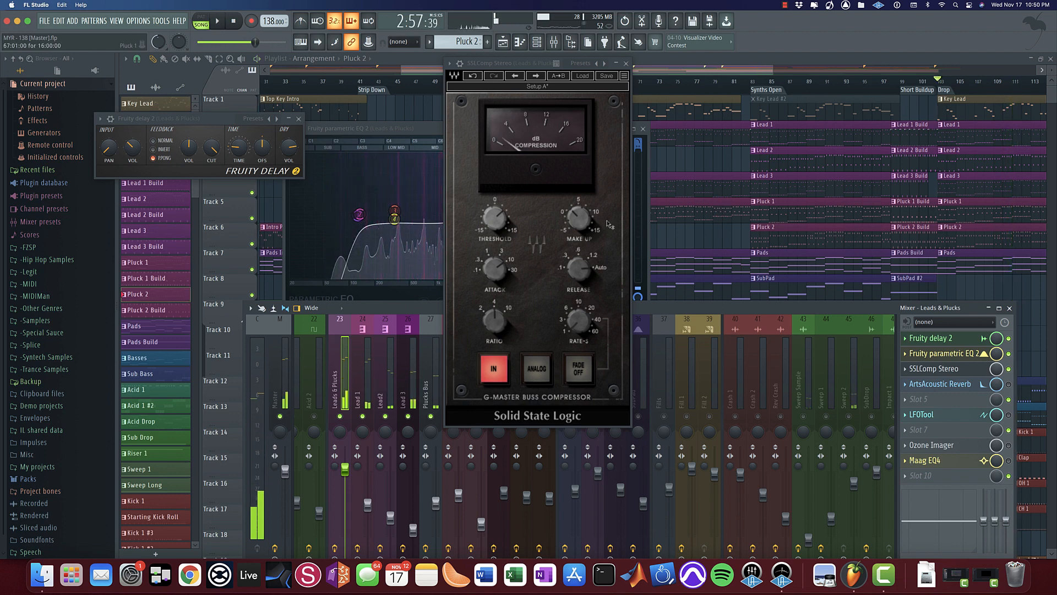
{"action": "mouse_move", "coordinate": [607, 205]}
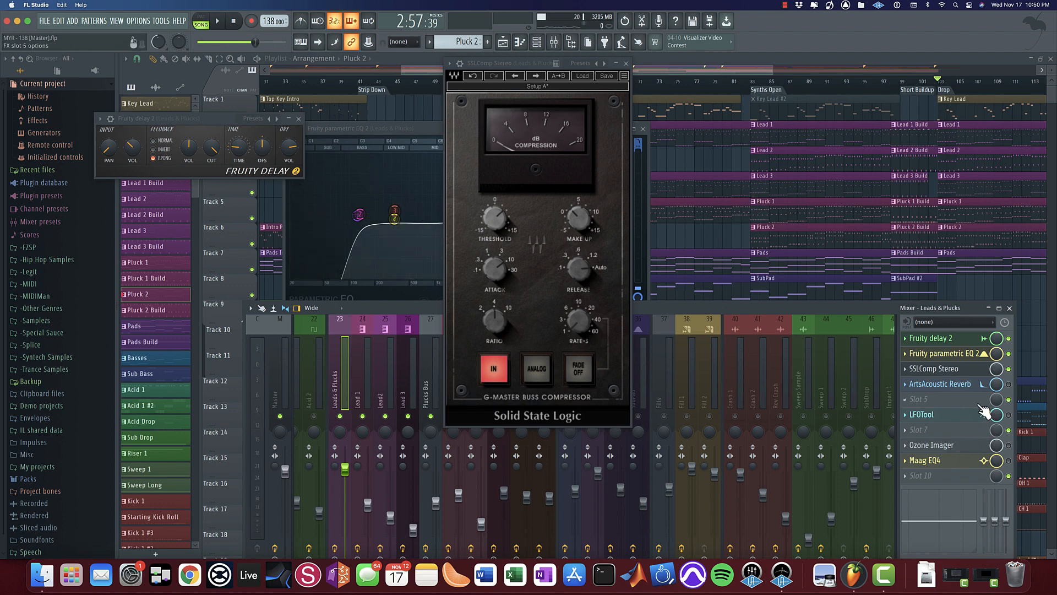
Step: Open ArtsAcoustic Reverb on the Leads & Plucks track, audition the drop with it, and close its window
{"action": "left_click", "coordinate": [967, 385]}
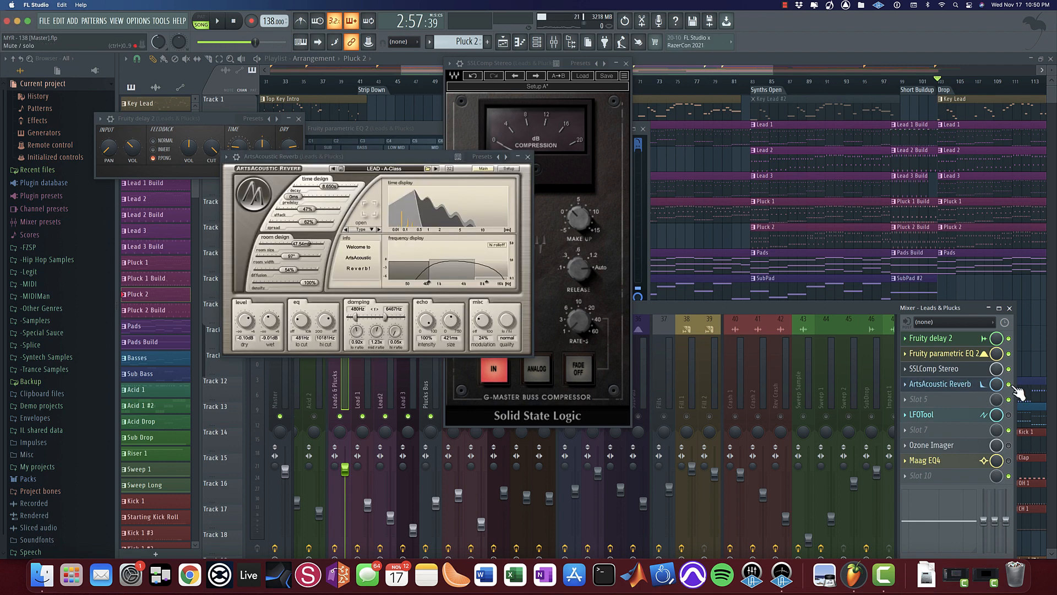
{"action": "key", "text": "space"}
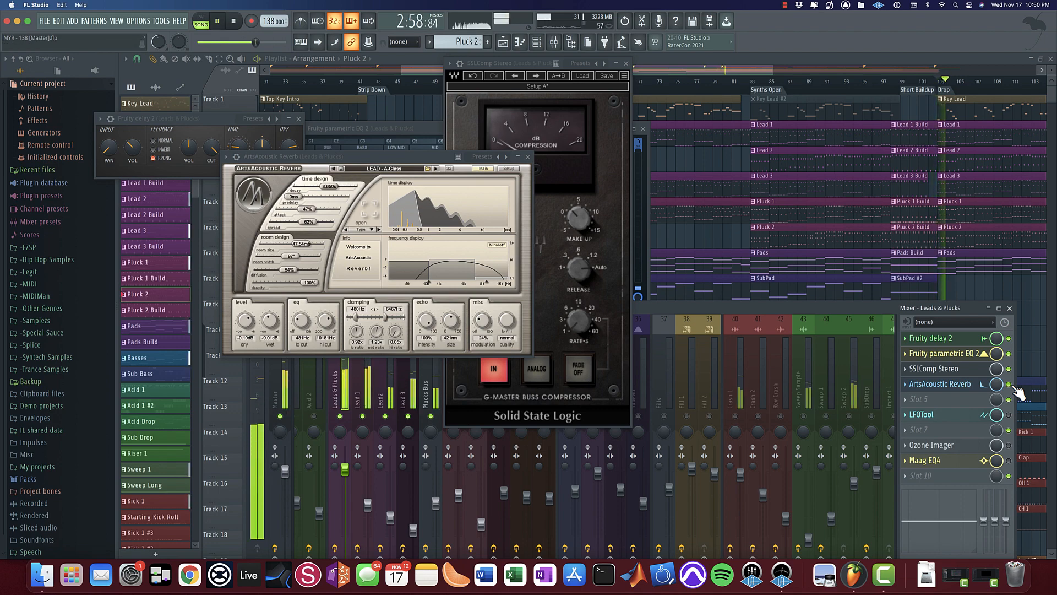
{"action": "left_click", "coordinate": [528, 157]}
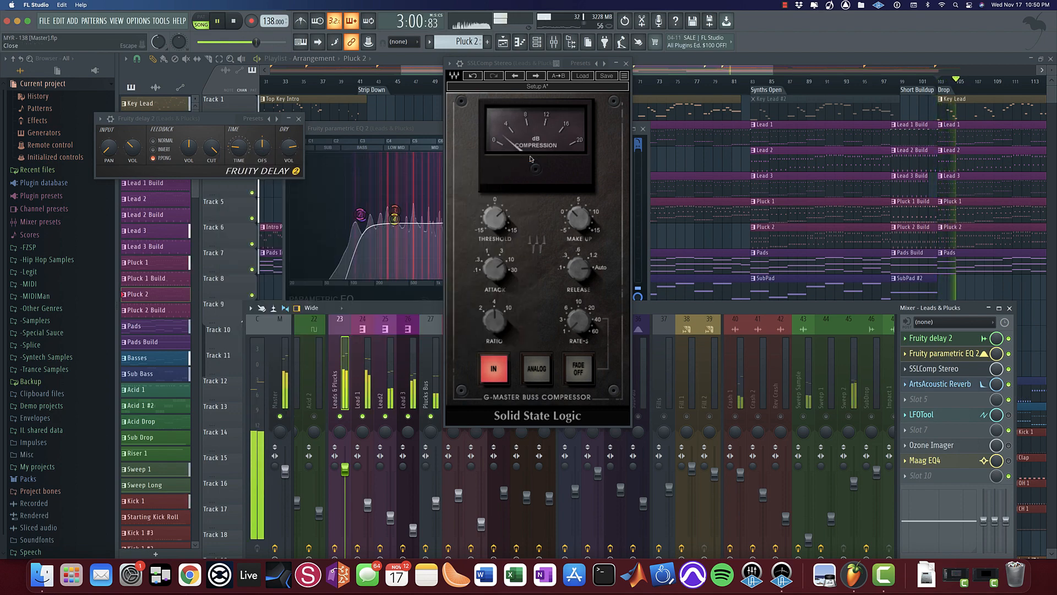
{"action": "key", "text": "space"}
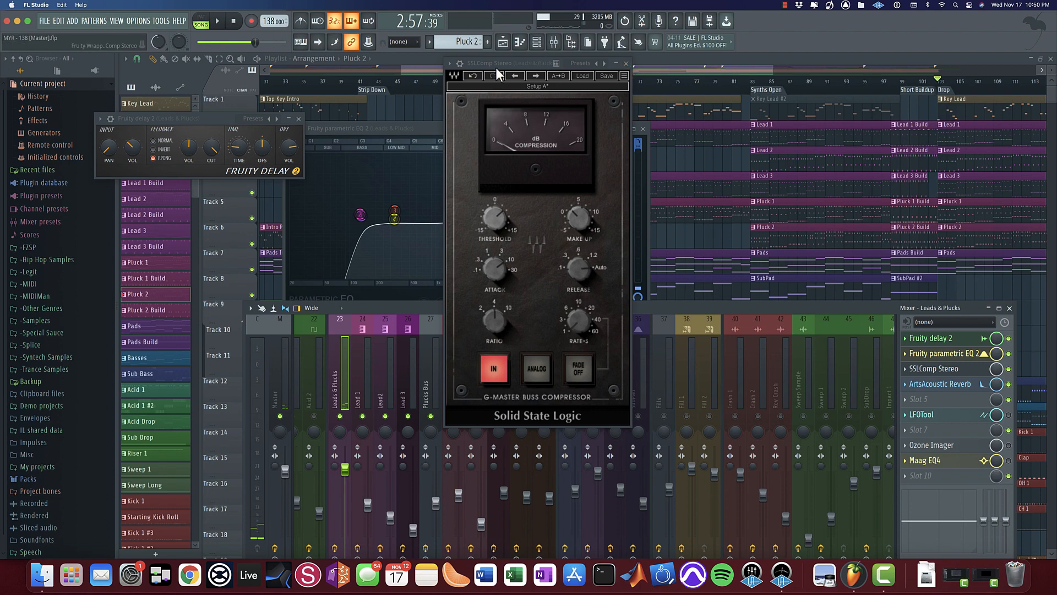
Step: Move the SSLComp Stereo window aside and reopen ArtsAcoustic Reverb to examine its settings
{"action": "left_click_drag", "start_coordinate": [495, 65], "coordinate": [692, 44]}
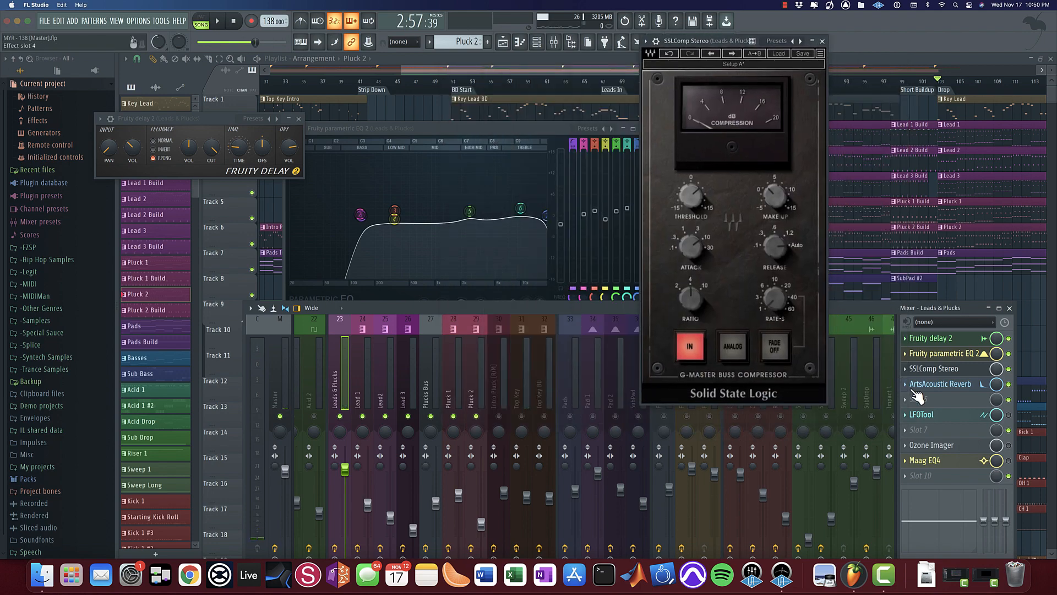
{"action": "left_click", "coordinate": [909, 385]}
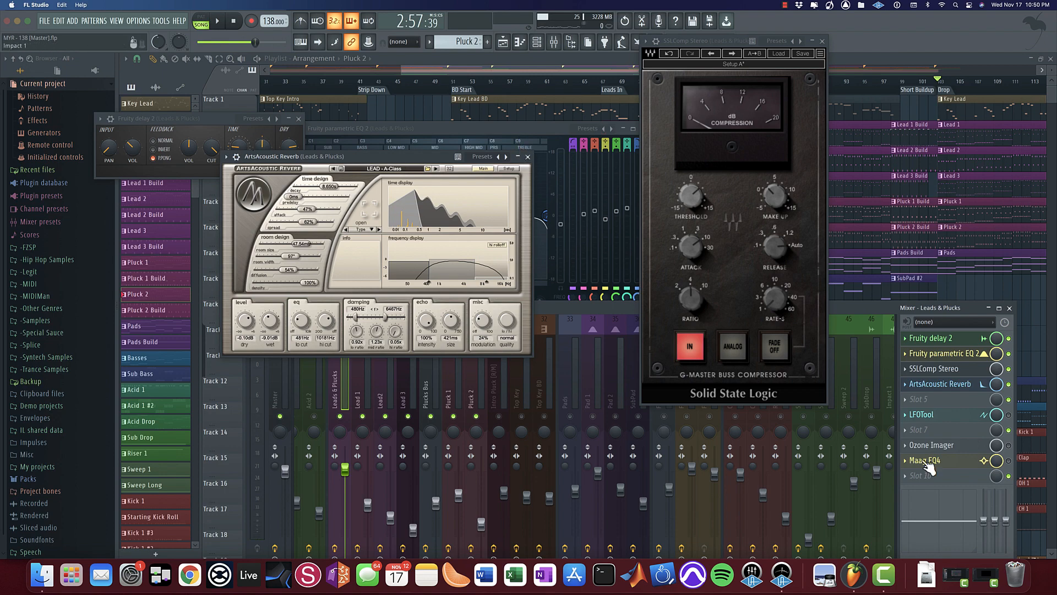
{"action": "left_click", "coordinate": [980, 385]}
{"action": "left_click", "coordinate": [980, 385]}
Step: Open LFOTool on the Leads & Plucks track and audition the drop with its volume-ducking curve
{"action": "left_click", "coordinate": [930, 414]}
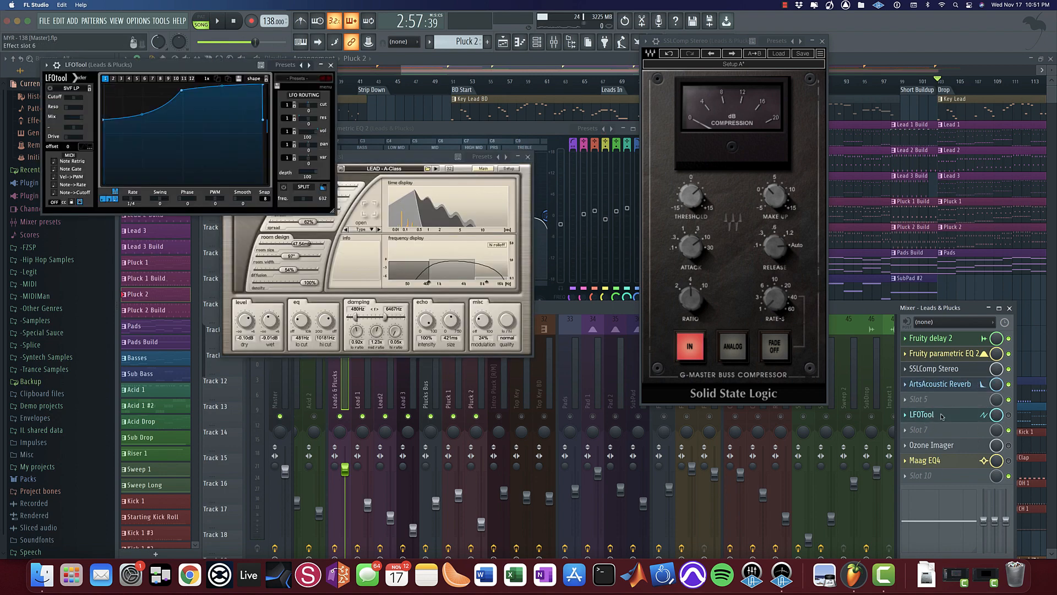
{"action": "key", "text": "space"}
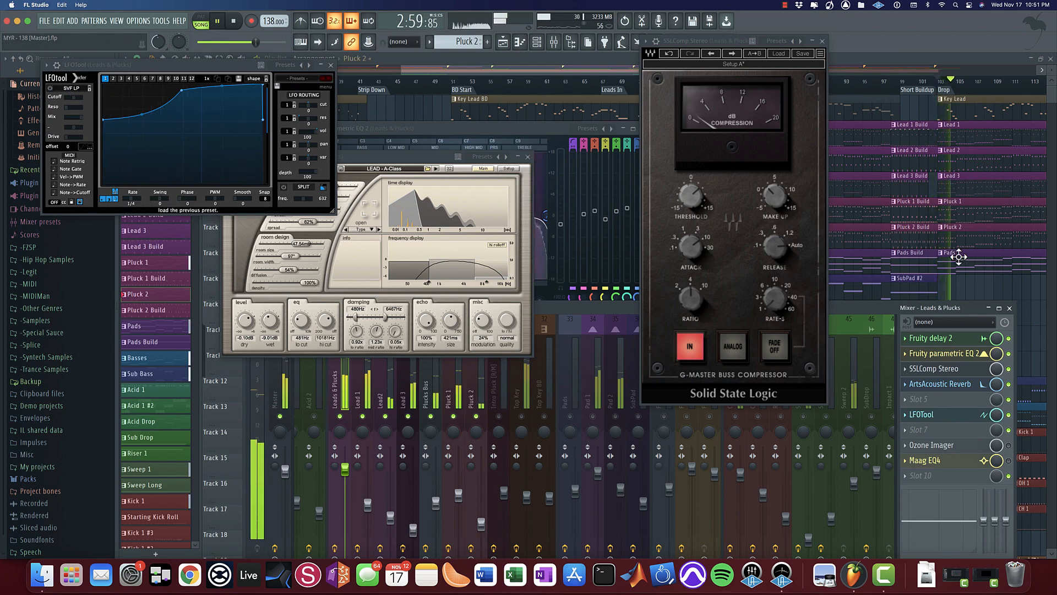
{"action": "scroll", "coordinate": [1007, 251], "scroll_direction": "down", "scroll_amount": 2}
{"action": "scroll", "coordinate": [1007, 251], "scroll_direction": "up", "scroll_amount": 2}
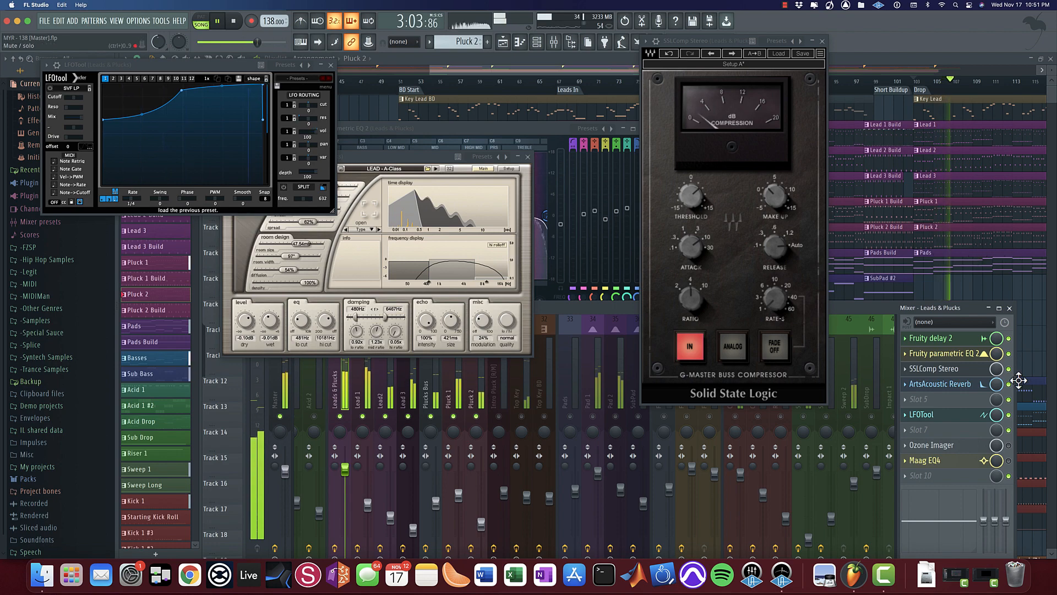
{"action": "key", "text": "space"}
{"action": "left_click_drag", "start_coordinate": [881, 171], "coordinate": [837, 152]}
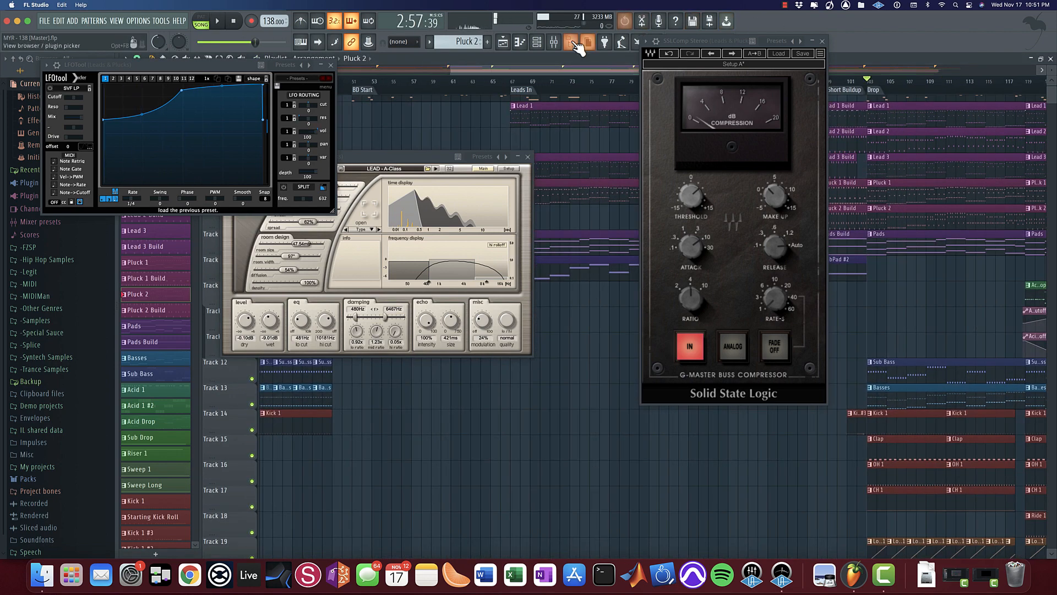
Step: Reopen the mixer, open Ozone Imager on the Leads & Plucks track, and audition the drop with the imager enabled
{"action": "left_click", "coordinate": [554, 41]}
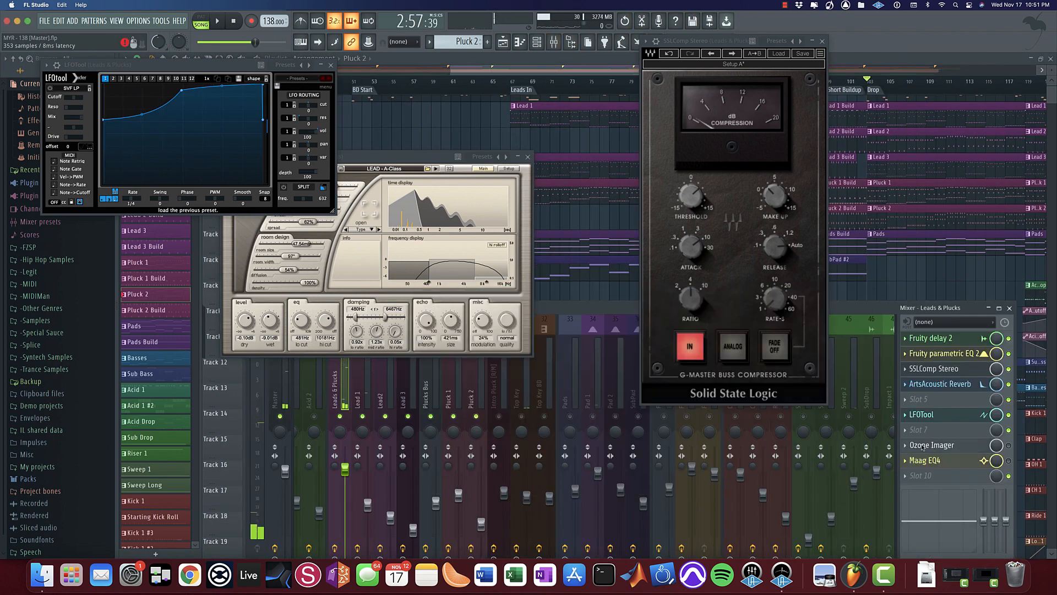
{"action": "left_click", "coordinate": [922, 447]}
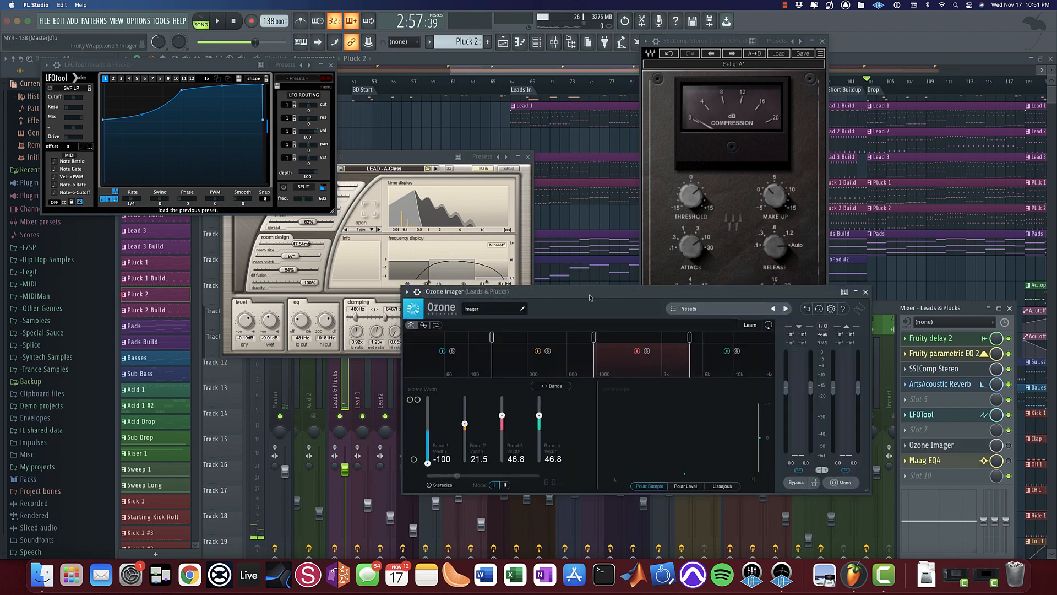
{"action": "left_click_drag", "start_coordinate": [588, 301], "coordinate": [388, 153]}
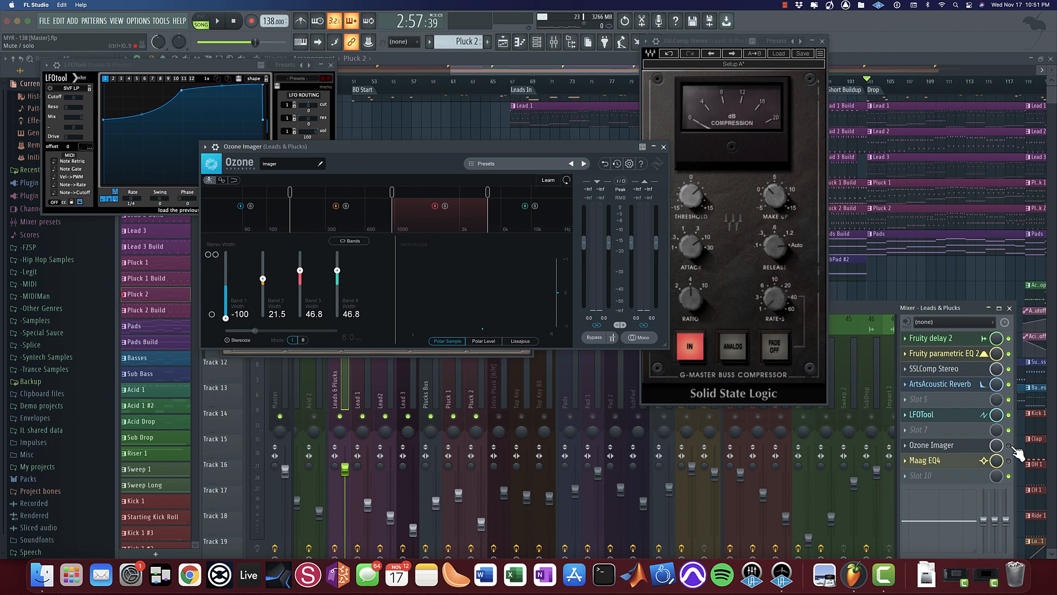
{"action": "key", "text": "space"}
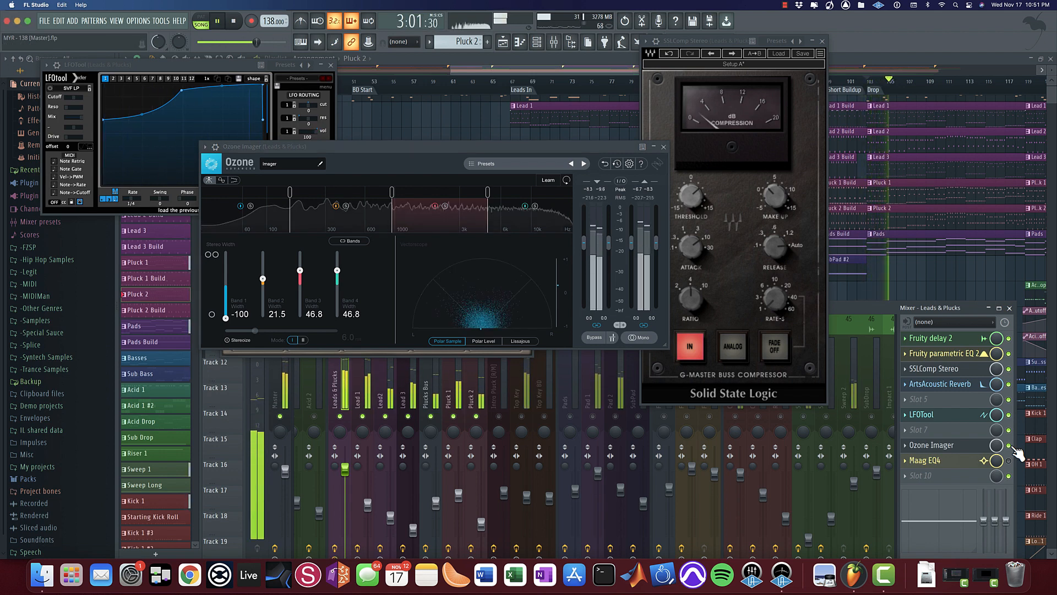
{"action": "left_click", "coordinate": [1009, 445]}
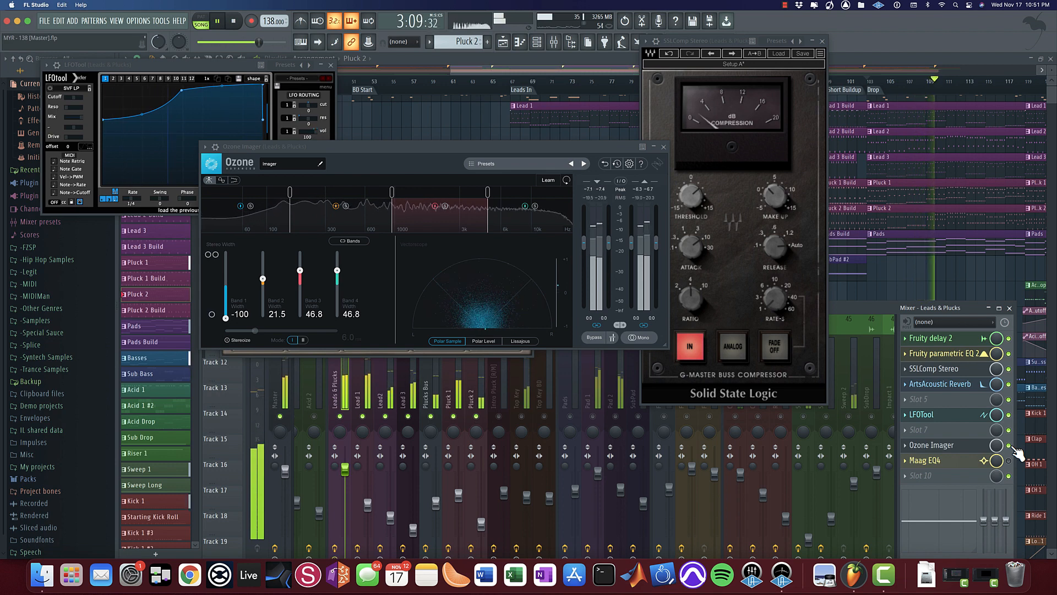
{"action": "key", "text": "space"}
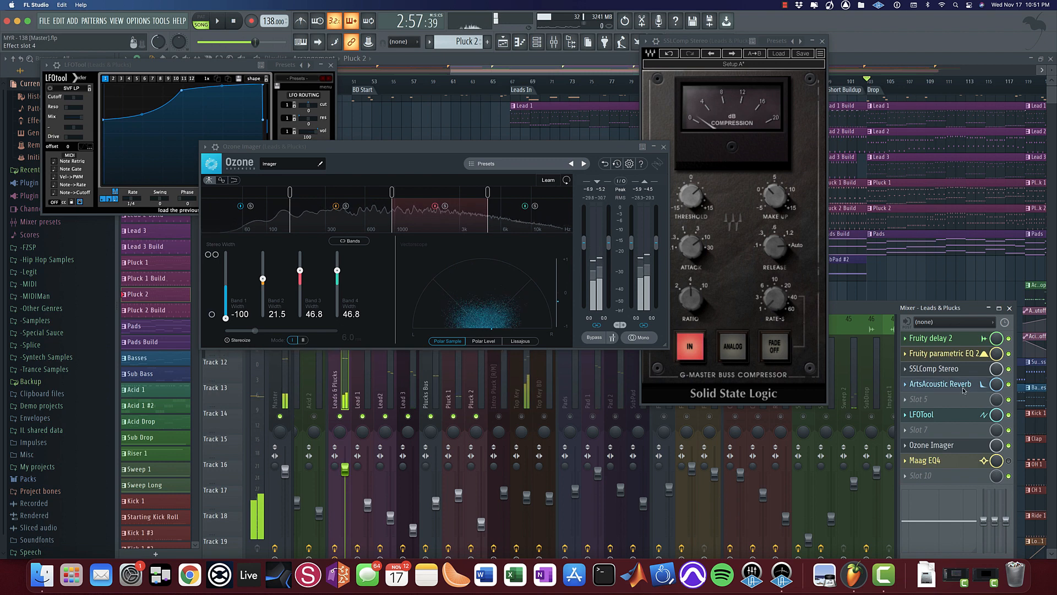
Step: Look through the reverb types in ArtsAcoustic Reverb, leaving the open type selected, and close its window
{"action": "left_click", "coordinate": [964, 390]}
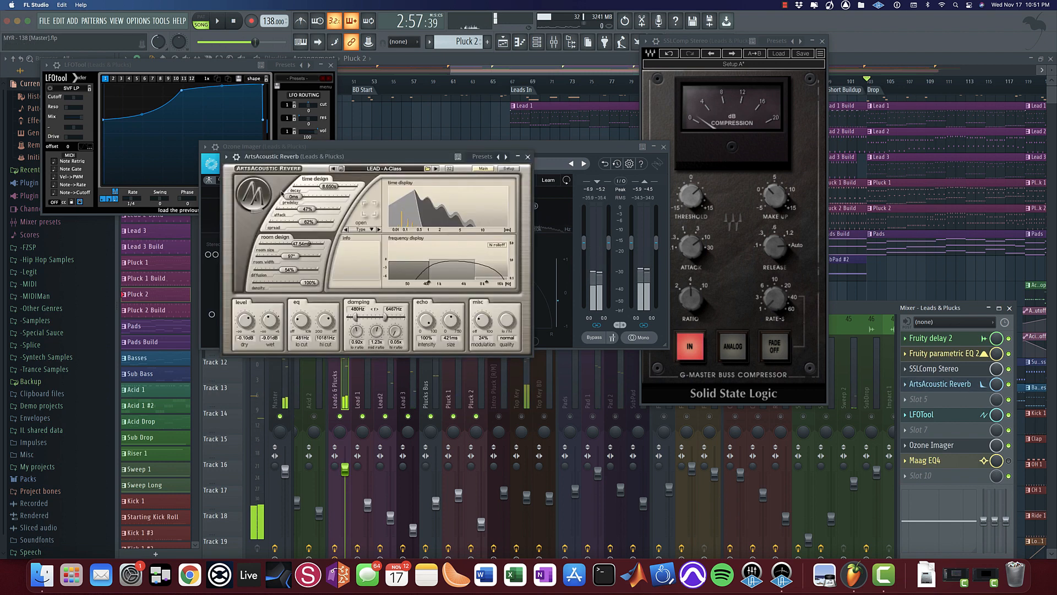
{"action": "left_click", "coordinate": [373, 230]}
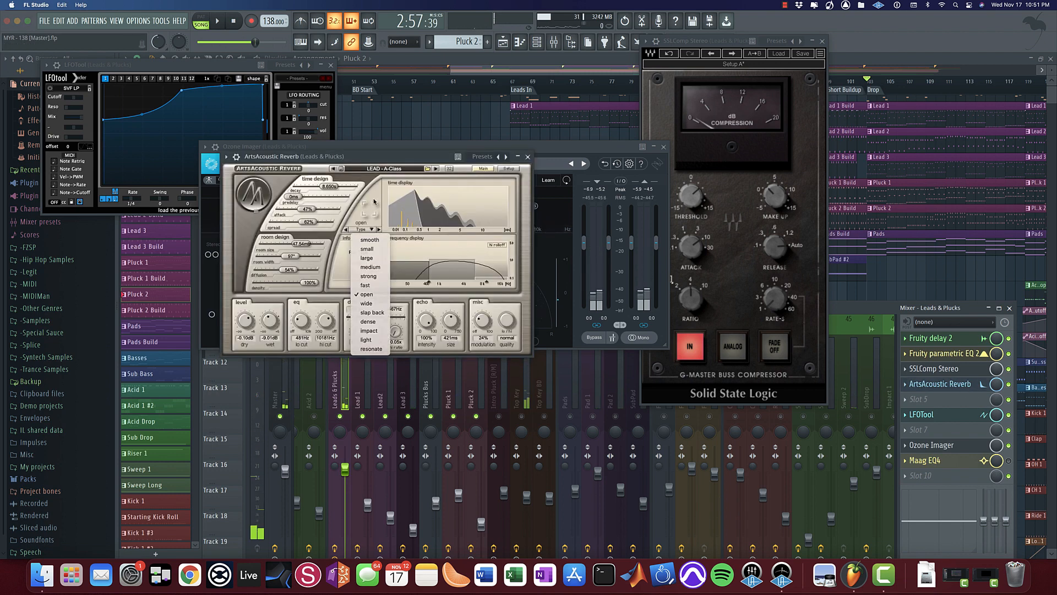
{"action": "left_click", "coordinate": [391, 292]}
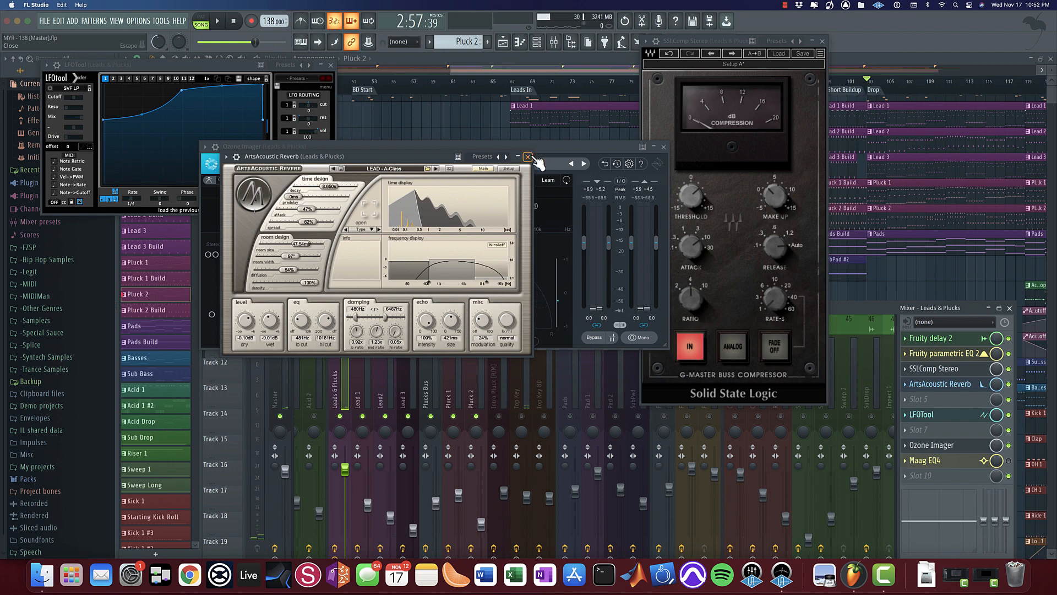
{"action": "left_click", "coordinate": [527, 157]}
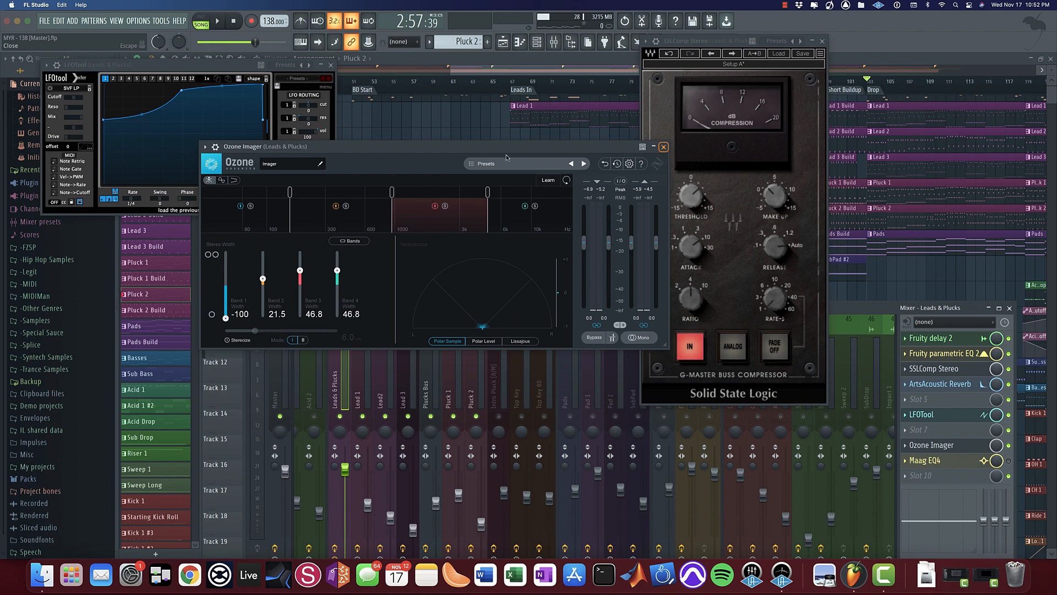
Step: Close Ozone Imager and open Maag EQ4 on the Leads & Plucks track to examine its settings
{"action": "mouse_move", "coordinate": [392, 147]}
{"action": "left_mouse_down"}
{"action": "mouse_move", "coordinate": [415, 162]}
{"action": "mouse_move", "coordinate": [386, 142]}
{"action": "left_mouse_up"}
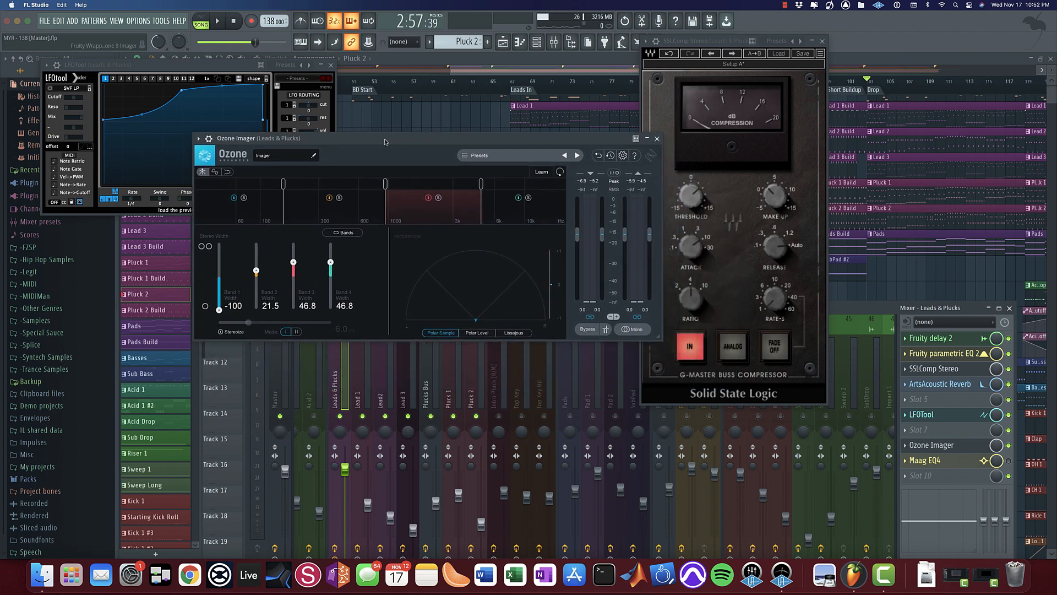
{"action": "left_click", "coordinate": [657, 139]}
{"action": "left_click", "coordinate": [966, 464]}
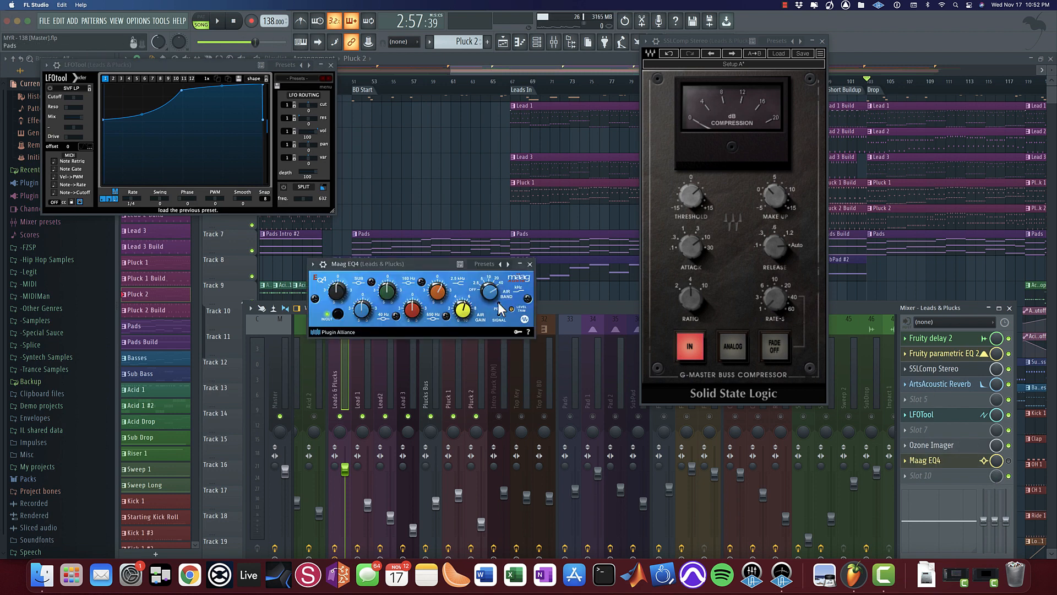
{"action": "left_click_drag", "start_coordinate": [421, 264], "coordinate": [436, 274]}
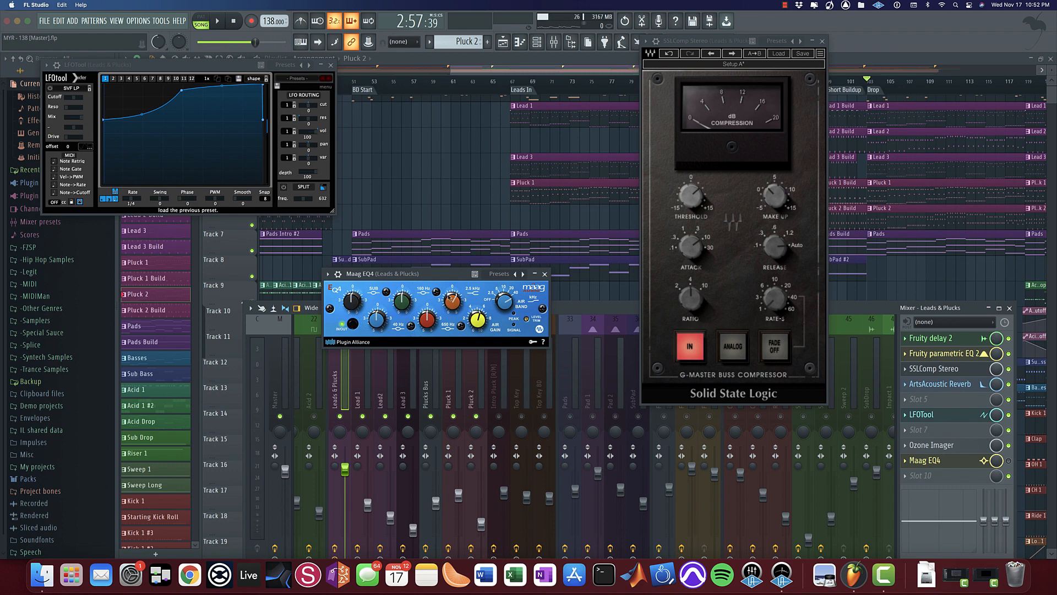
Step: Reopen Fruity parametric EQ 2 and place the Maag EQ4 window below it to compare both equalizers
{"action": "left_click_drag", "start_coordinate": [440, 276], "coordinate": [498, 207]}
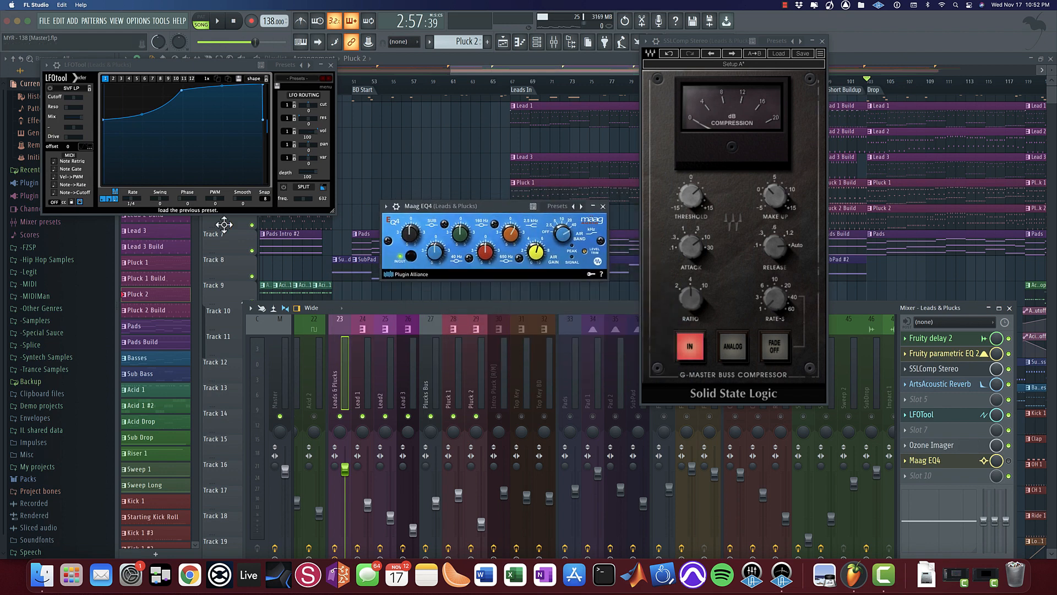
{"action": "left_click", "coordinate": [966, 354]}
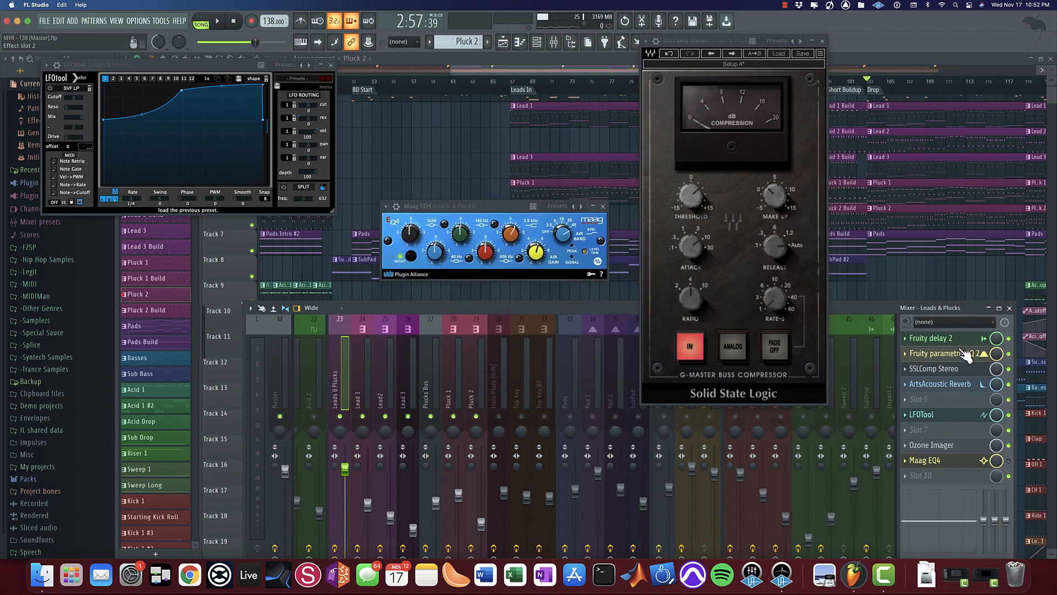
{"action": "left_click_drag", "start_coordinate": [496, 205], "coordinate": [392, 367]}
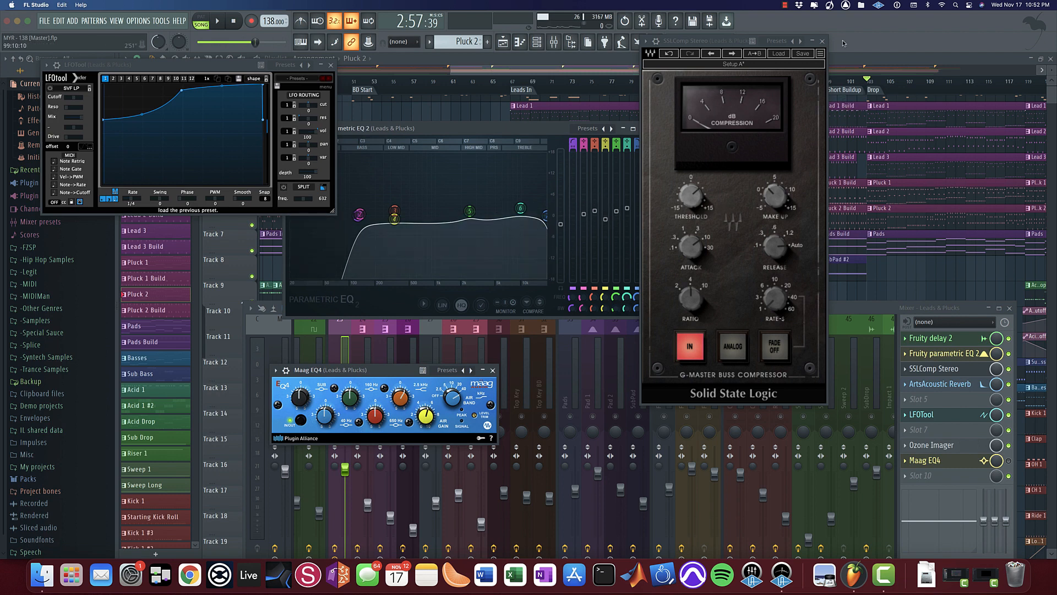
Step: Close the SSLComp Stereo window, audition the drop with Maag EQ4 bypassed and re-enabled, and close the Maag EQ4 window
{"action": "left_click", "coordinate": [824, 41]}
{"action": "key", "text": "space"}
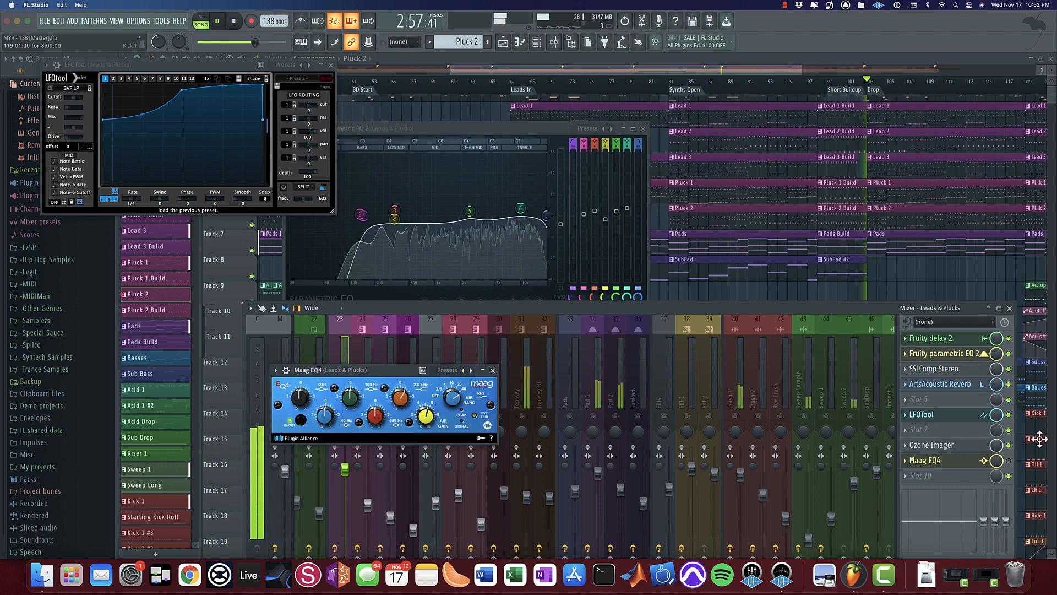
{"action": "left_click", "coordinate": [1009, 461]}
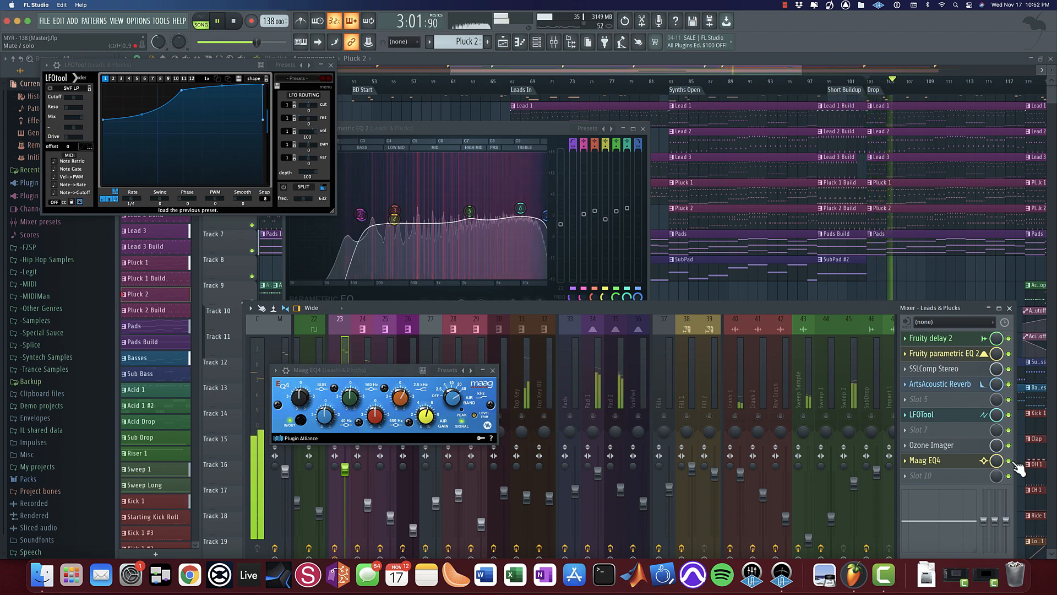
{"action": "left_click", "coordinate": [1009, 461]}
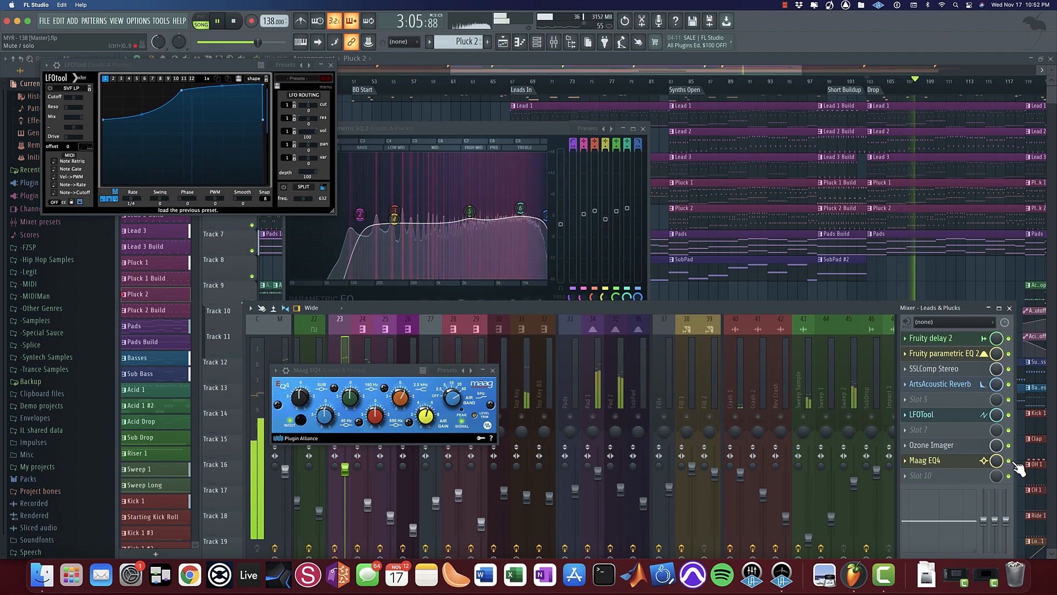
{"action": "left_click", "coordinate": [1010, 460]}
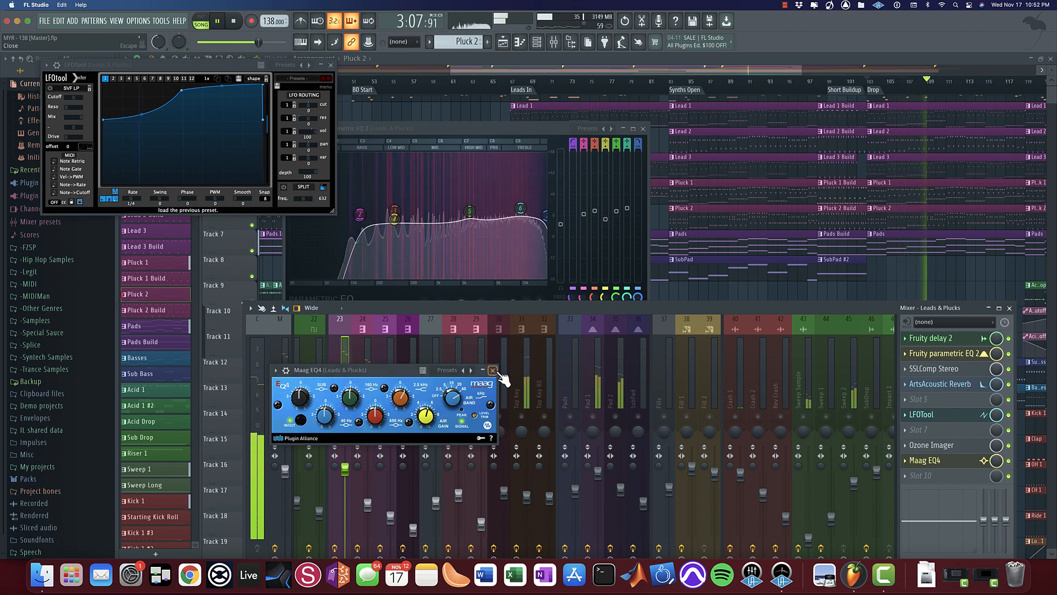
{"action": "left_click", "coordinate": [492, 370]}
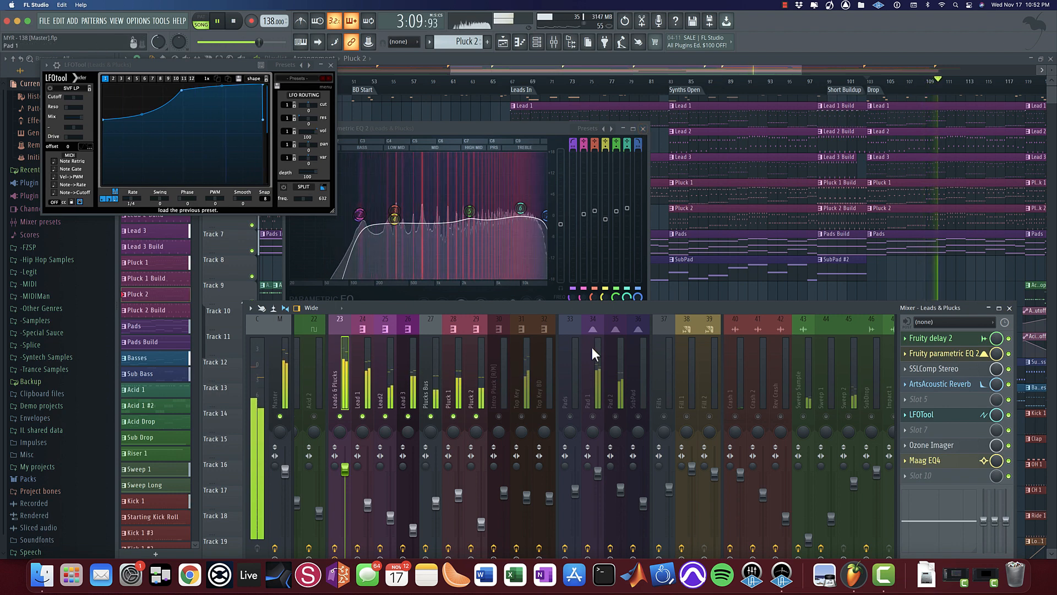
{"action": "key", "text": "space"}
Step: Unmute the Pads, Pad 1 and Pad 2 mixer tracks, select the Pads bus, and audition the drop with them
{"action": "left_click", "coordinate": [571, 416]}
{"action": "left_click", "coordinate": [593, 417]}
{"action": "left_click", "coordinate": [601, 417]}
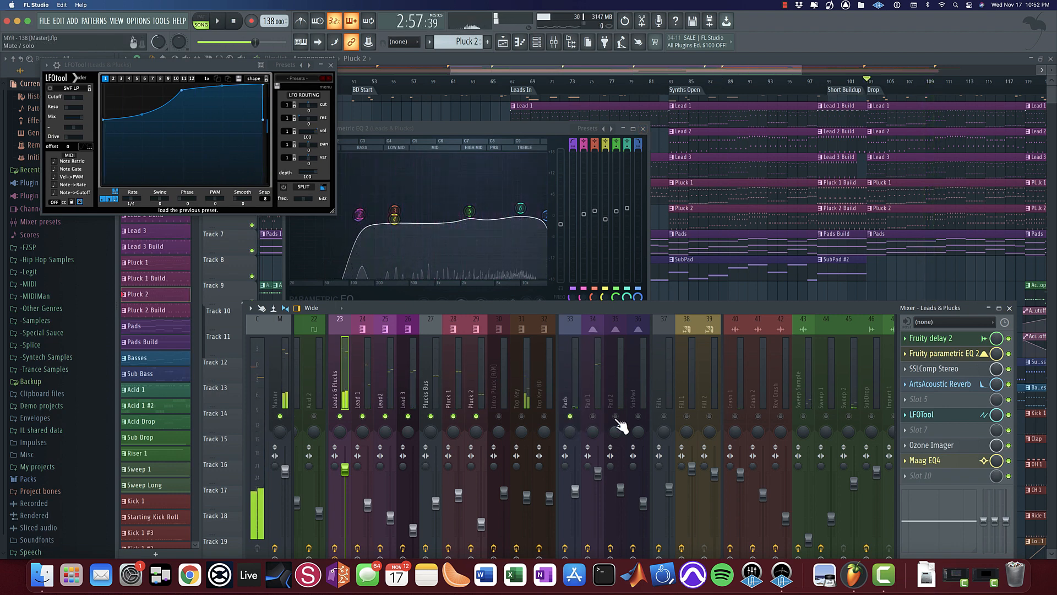
{"action": "left_click", "coordinate": [615, 418]}
{"action": "left_click", "coordinate": [602, 419]}
{"action": "left_click", "coordinate": [563, 390]}
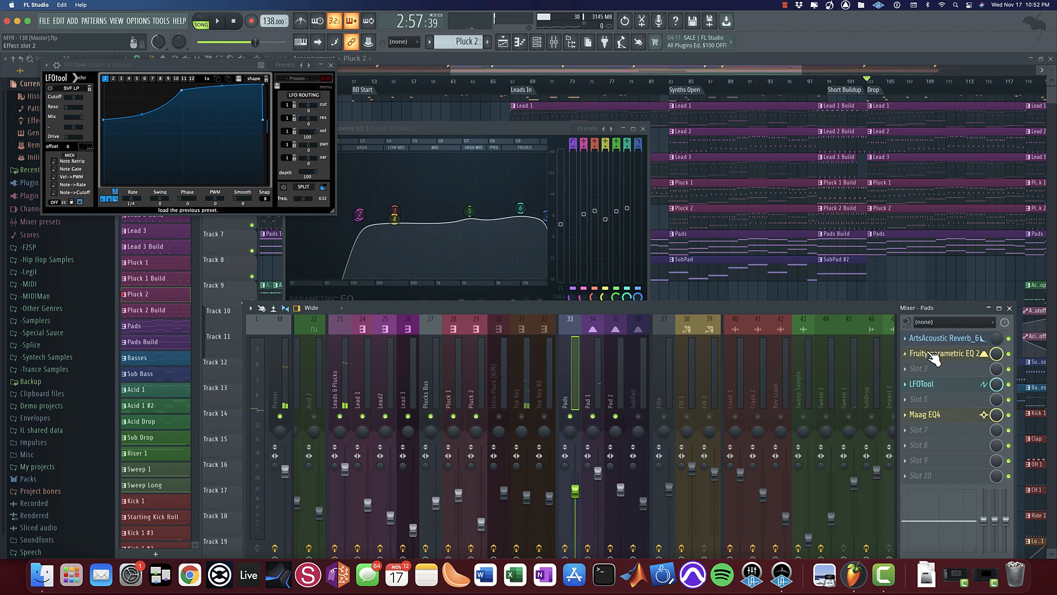
{"action": "left_click", "coordinate": [960, 417]}
{"action": "left_click", "coordinate": [960, 417]}
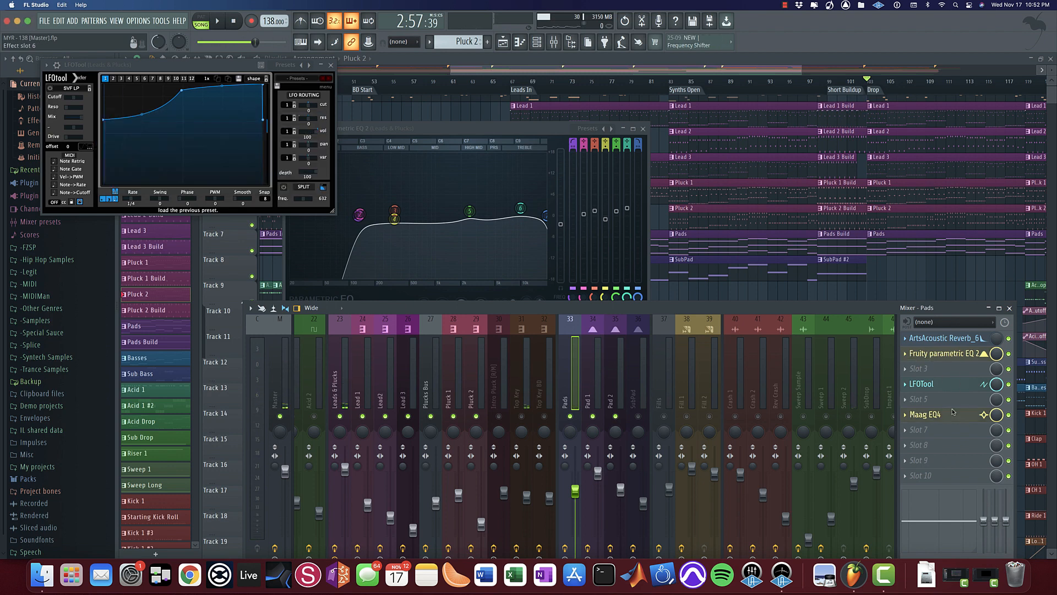
{"action": "key", "text": "space"}
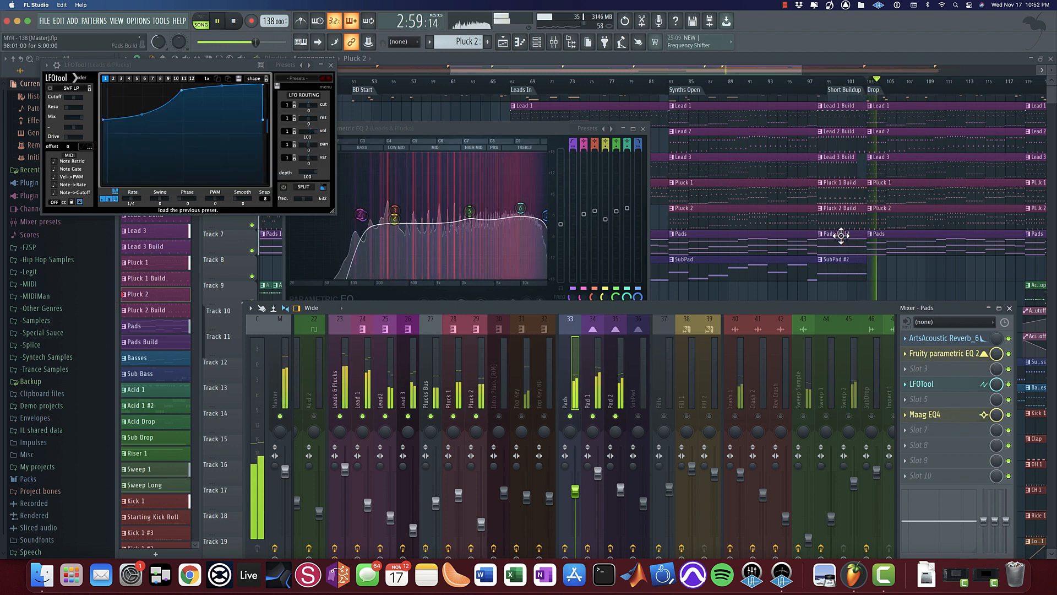
{"action": "key", "text": "space"}
Step: Audition the track from the Synths Open marker with the mixer in view, and close the LFOTool window
{"action": "left_click", "coordinate": [731, 234]}
{"action": "left_click", "coordinate": [707, 83]}
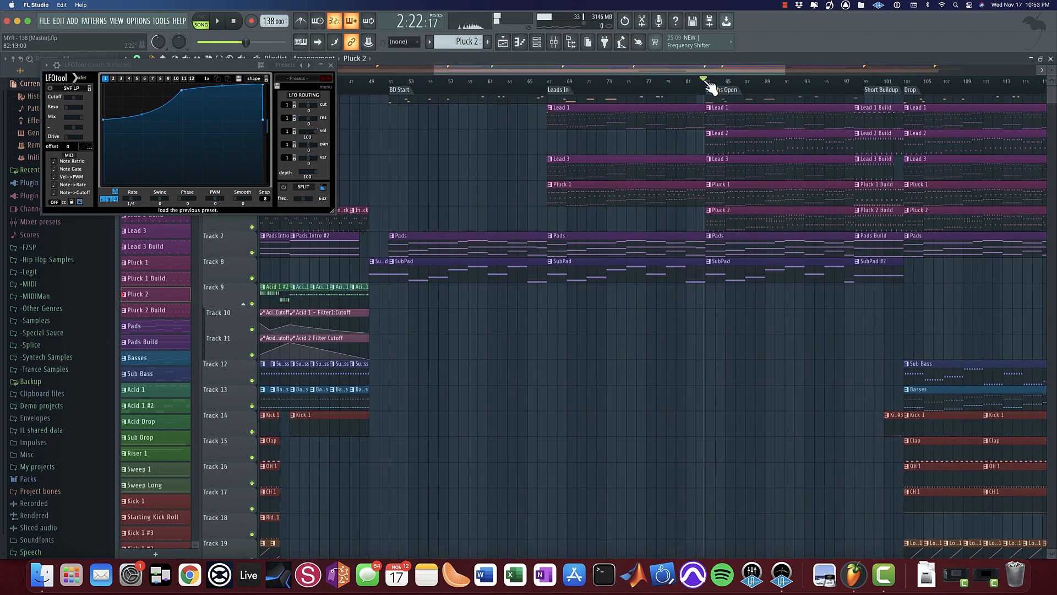
{"action": "key", "text": "space"}
{"action": "left_click", "coordinate": [554, 43]}
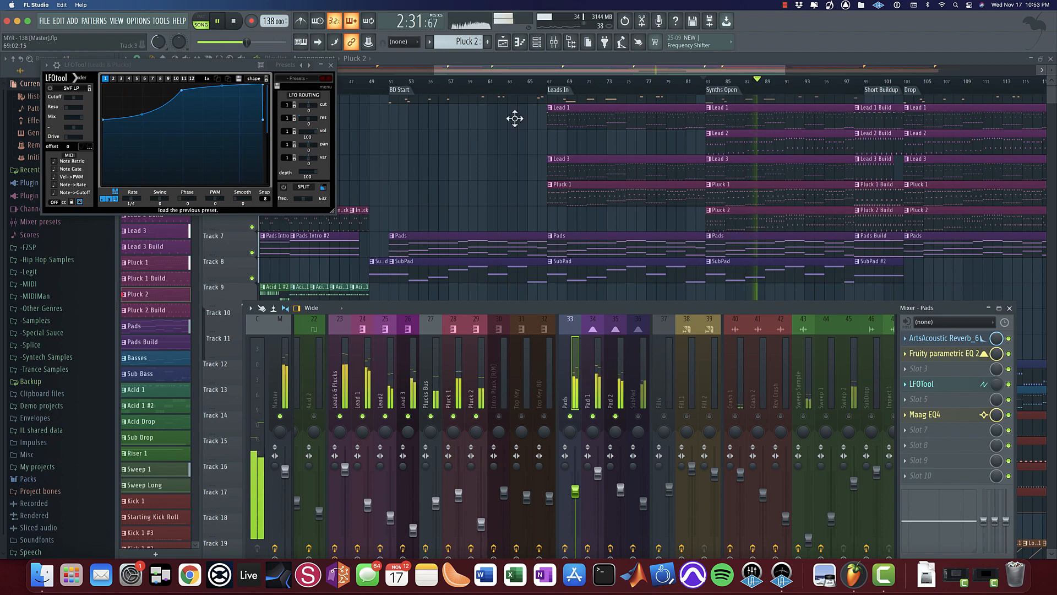
{"action": "left_click", "coordinate": [332, 65]}
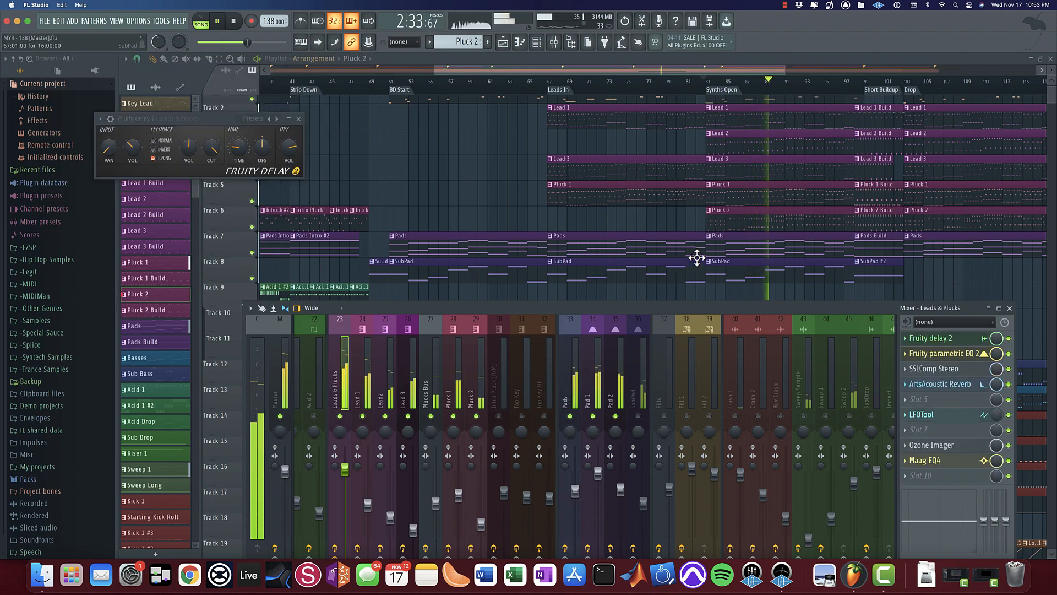
{"action": "key", "text": "space"}
Step: Look over the whole playlist arrangement up to the breakdown and close the Fruity delay 2 window
{"action": "left_click_drag", "start_coordinate": [623, 257], "coordinate": [530, 256]}
{"action": "scroll", "coordinate": [530, 256], "scroll_direction": "down", "scroll_amount": 2}
{"action": "scroll", "coordinate": [532, 258], "scroll_direction": "down", "scroll_amount": 2}
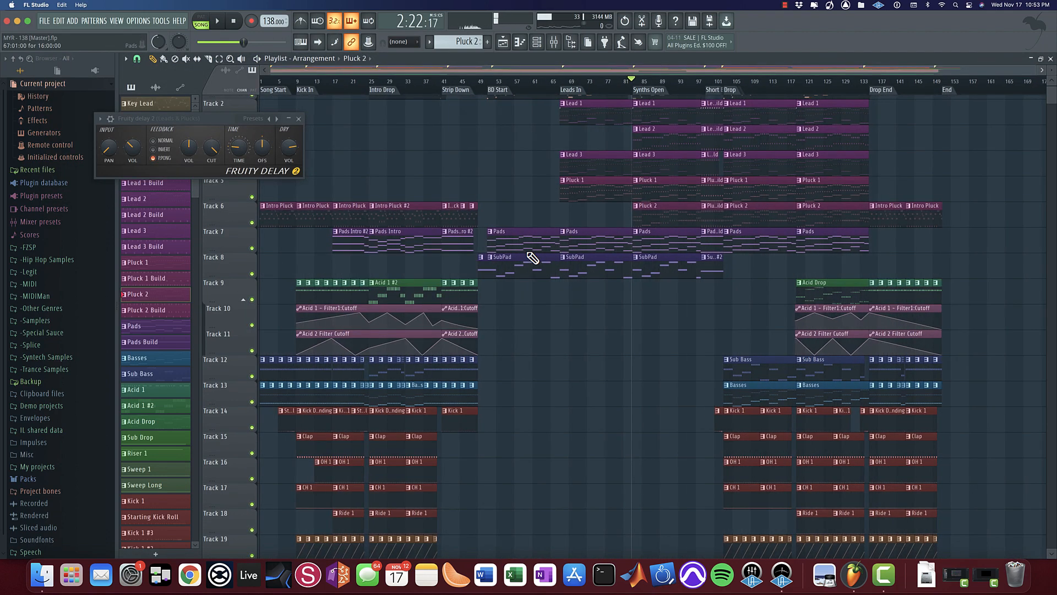
{"action": "scroll", "coordinate": [650, 325], "scroll_direction": "up", "scroll_amount": 1}
{"action": "scroll", "coordinate": [649, 323], "scroll_direction": "up", "scroll_amount": 4}
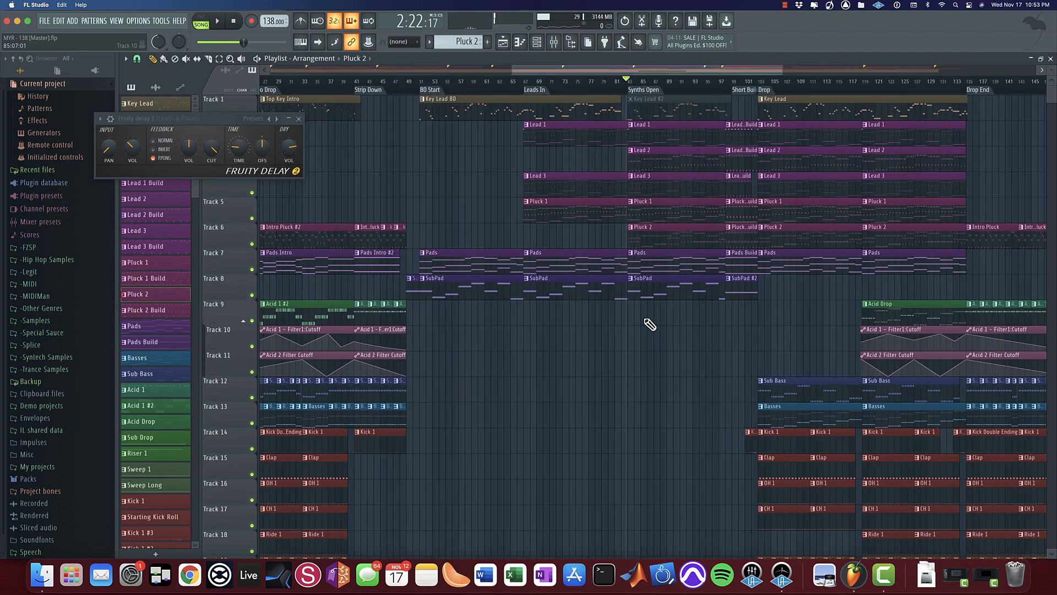
{"action": "left_click_drag", "start_coordinate": [542, 252], "coordinate": [612, 254]}
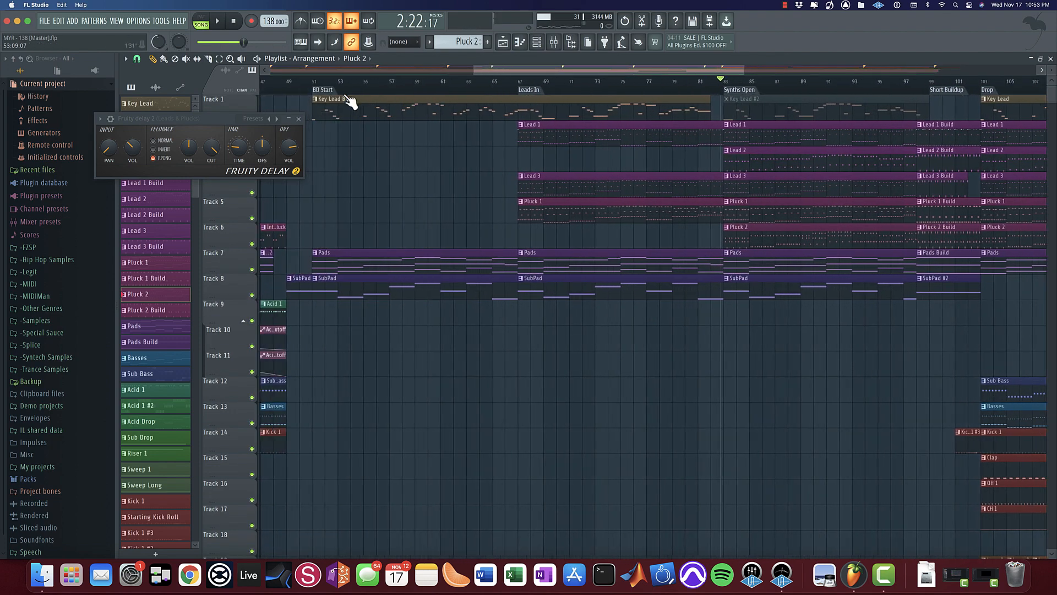
{"action": "left_click", "coordinate": [300, 118]}
Step: Set the playhead to the BD Start marker at bar 51 in the playlist
{"action": "left_click_drag", "start_coordinate": [531, 243], "coordinate": [562, 242]}
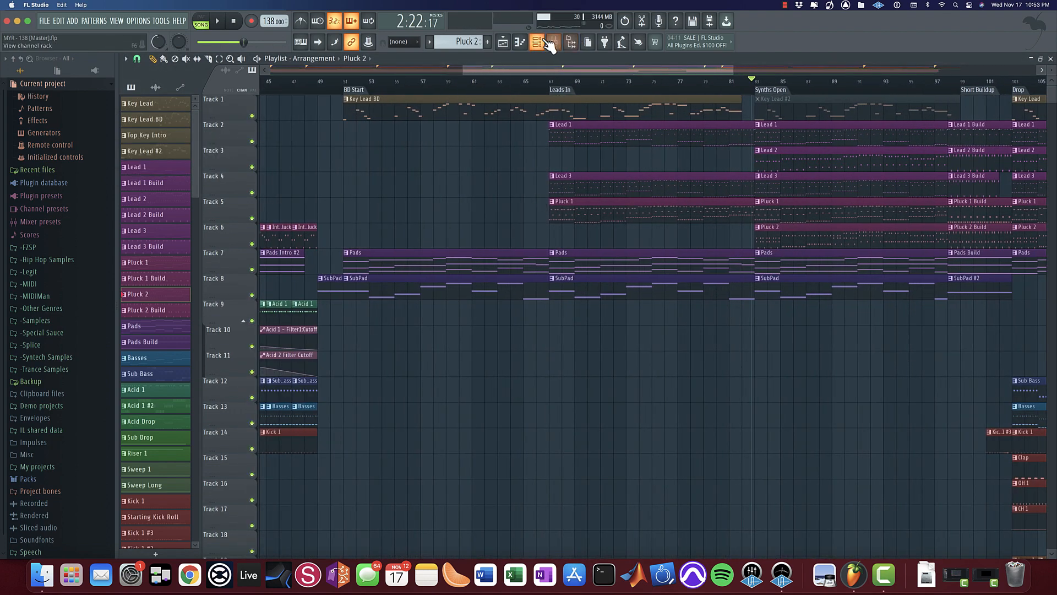
{"action": "left_click", "coordinate": [550, 42]}
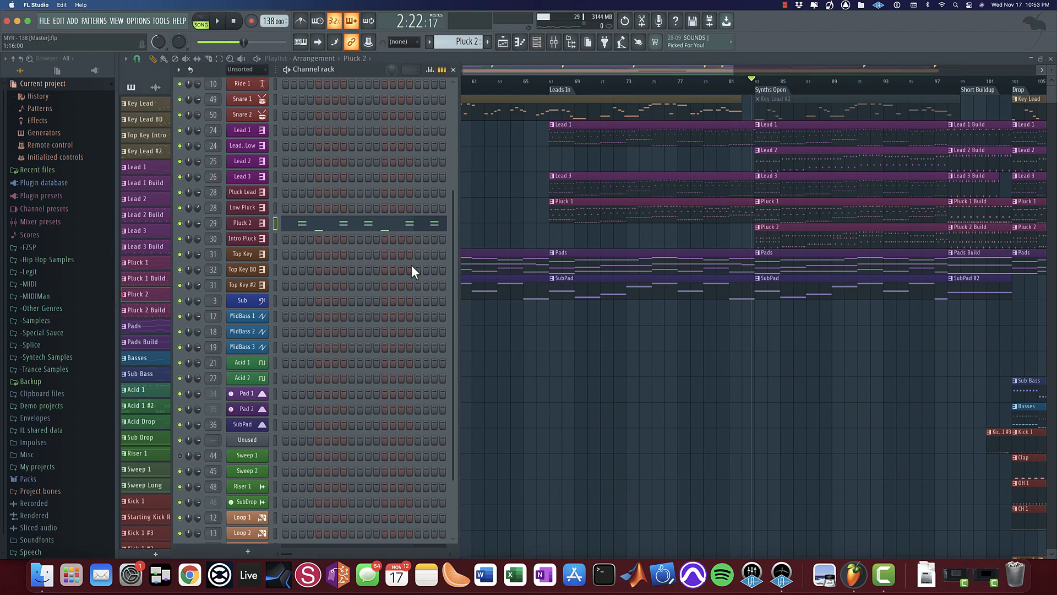
{"action": "left_click_drag", "start_coordinate": [719, 178], "coordinate": [869, 132]}
{"action": "left_click", "coordinate": [499, 79]}
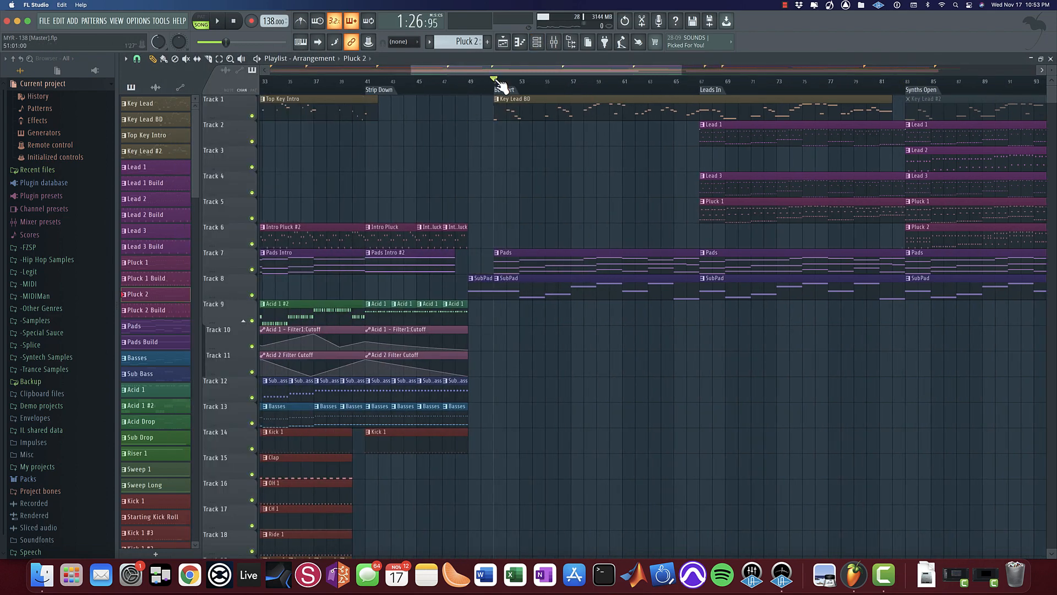
{"action": "scroll", "coordinate": [428, 137], "scroll_direction": "down", "scroll_amount": 5}
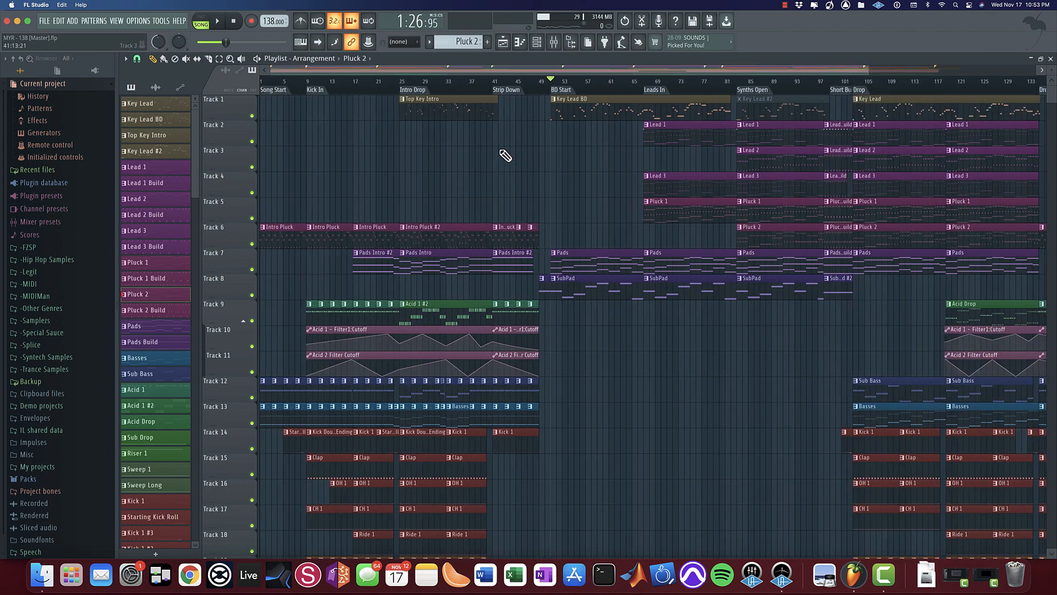
Step: Open the Top Key BD channel's SynthMaster One synth and examine its amp envelope release and Filter 1 cutoff
{"action": "left_click", "coordinate": [554, 42]}
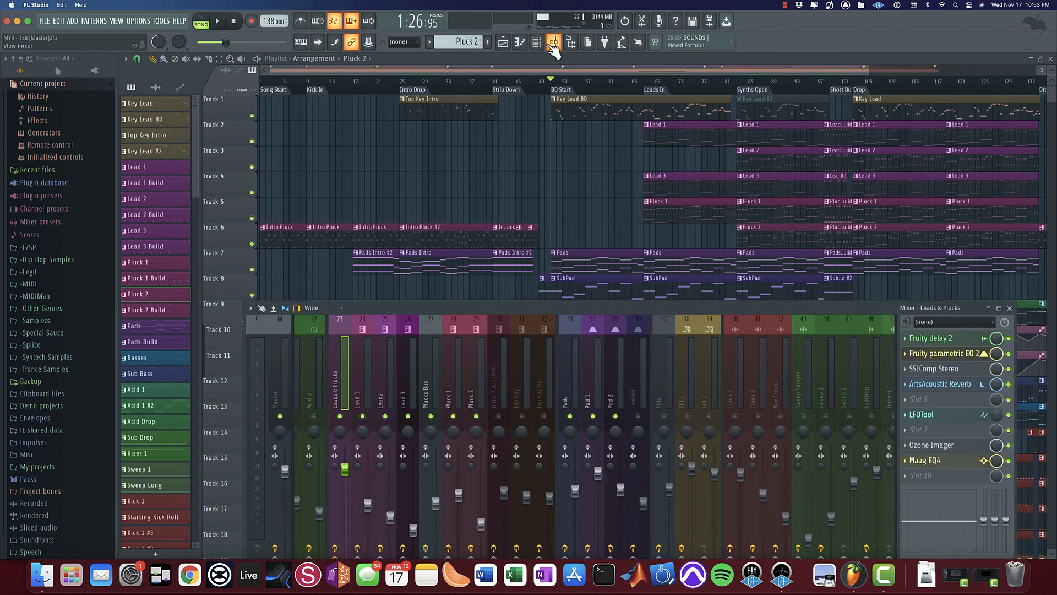
{"action": "left_click", "coordinate": [520, 42]}
{"action": "left_click", "coordinate": [503, 42]}
{"action": "left_click", "coordinate": [520, 42]}
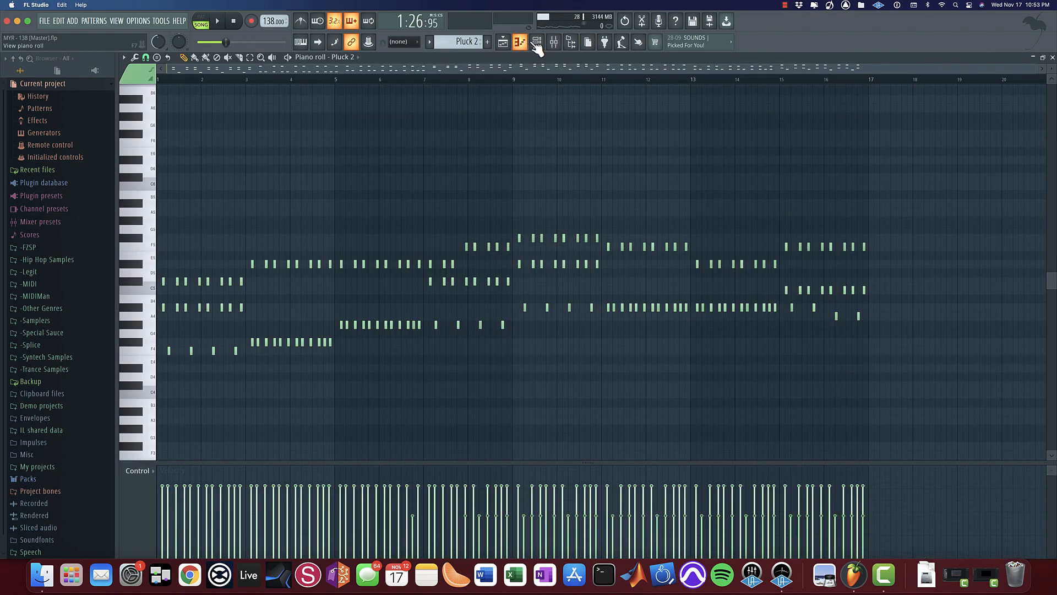
{"action": "left_click", "coordinate": [537, 42]}
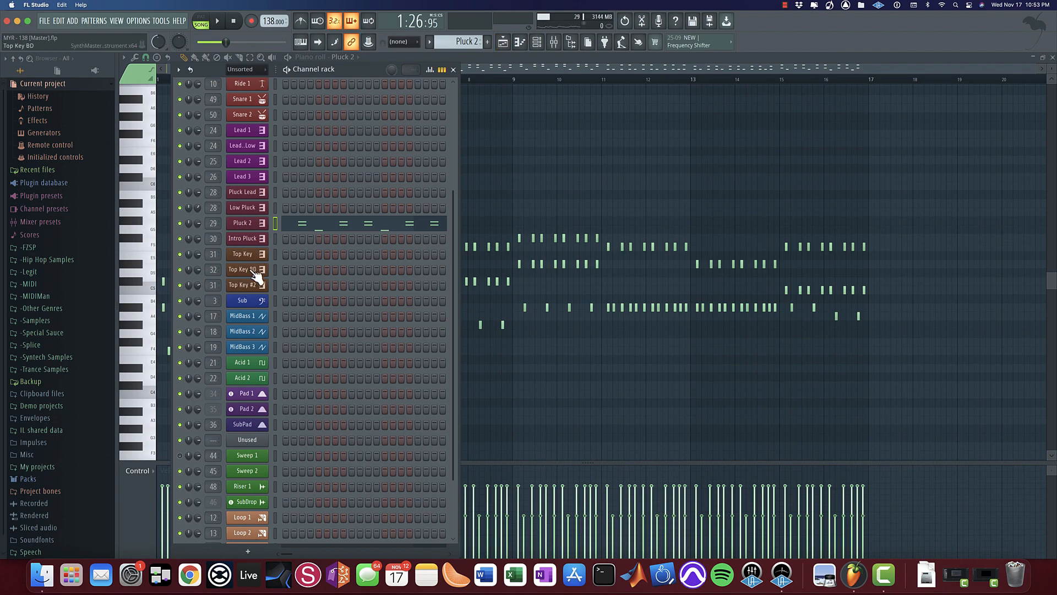
{"action": "left_click", "coordinate": [503, 42]}
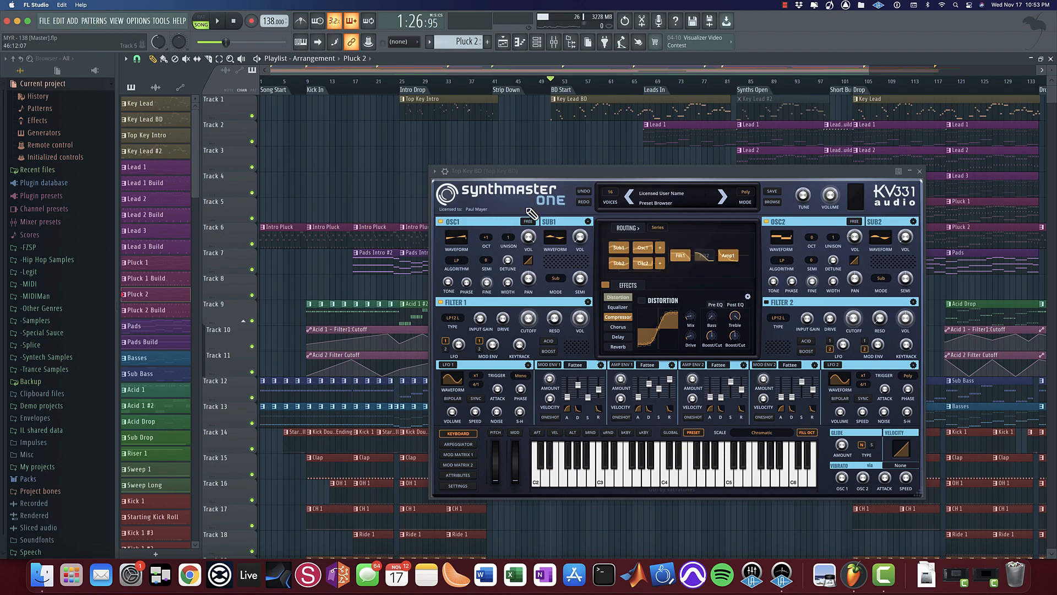
{"action": "mouse_move", "coordinate": [672, 384]}
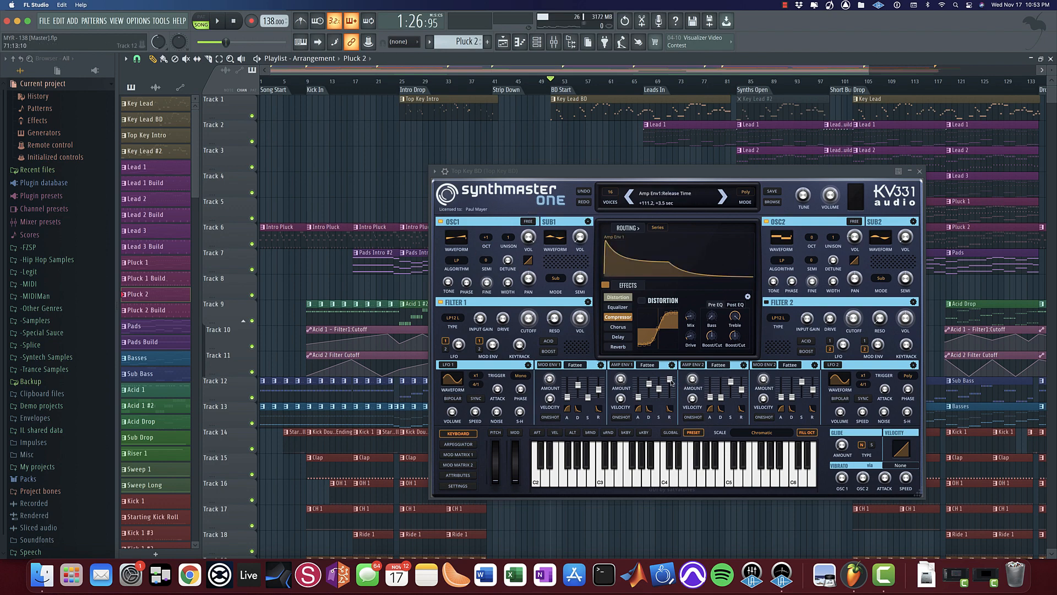
{"action": "mouse_move", "coordinate": [550, 301]}
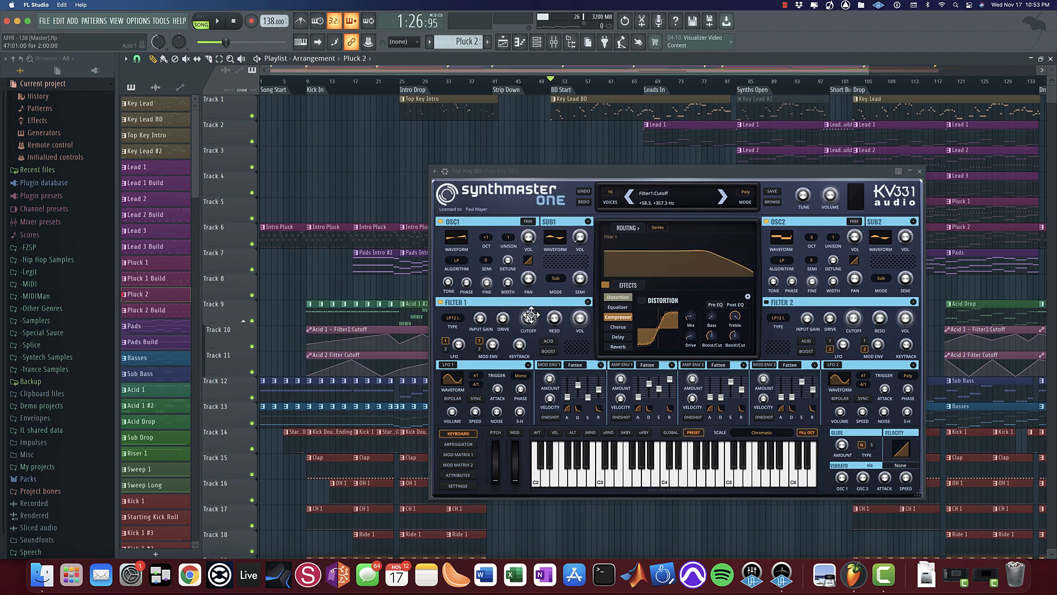
Step: Open the mixer on the Top Key BD track, close the synth window, and bypass the track's effects
{"action": "scroll", "coordinate": [567, 110], "scroll_direction": "up", "scroll_amount": 5}
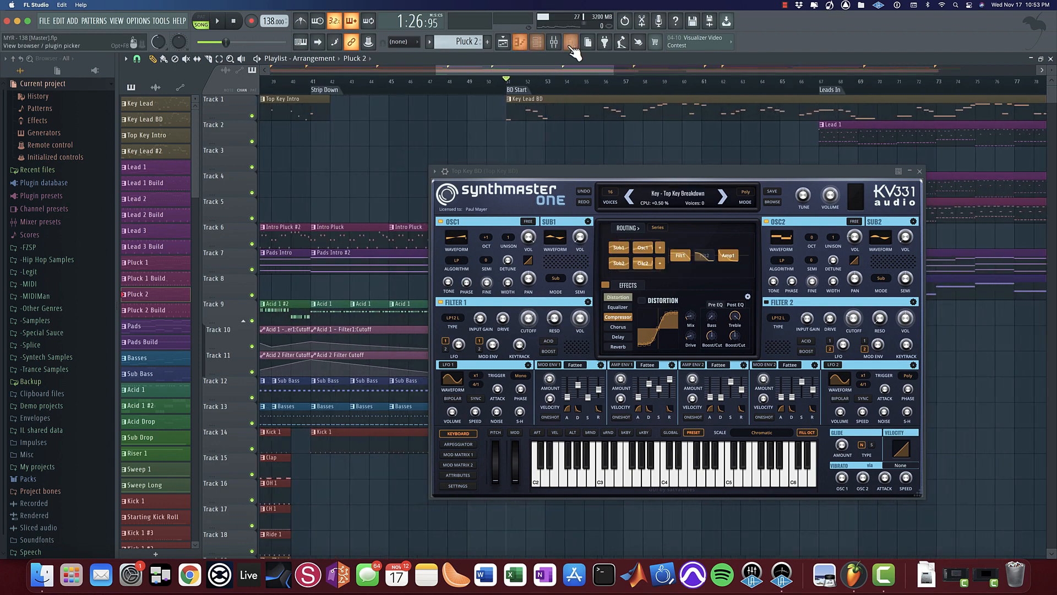
{"action": "left_click", "coordinate": [554, 41]}
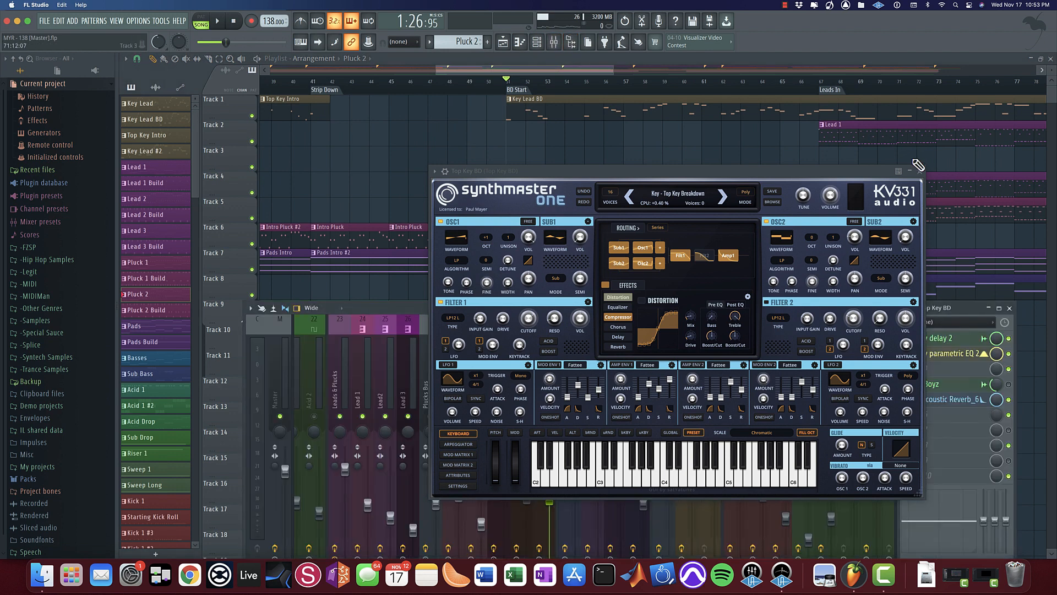
{"action": "left_click", "coordinate": [919, 170]}
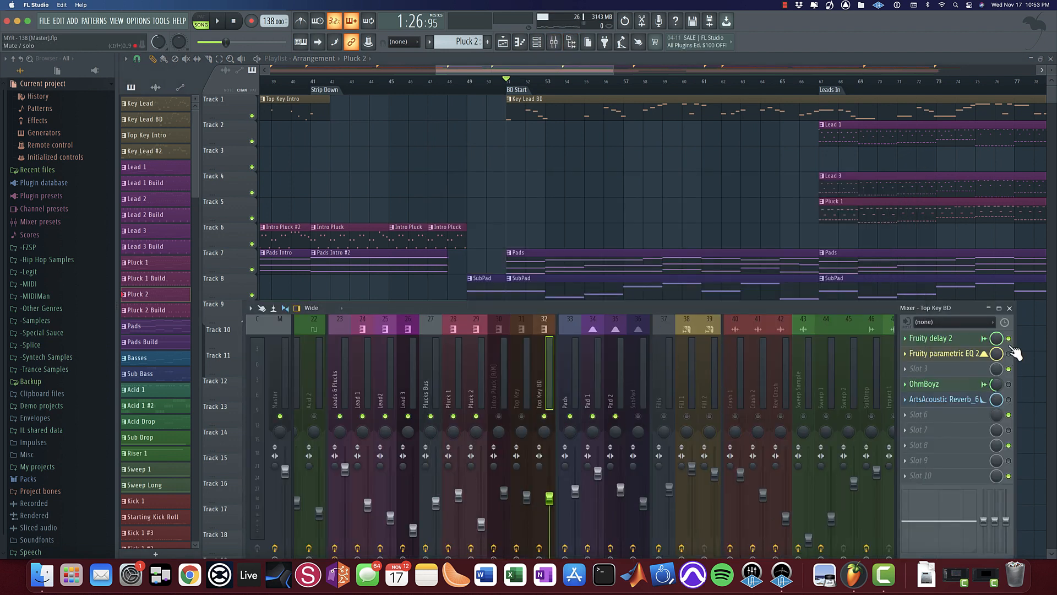
Step: Audition the breakdown from BD Start with the Top Key BD effects bypassed, muting the Pads track during playback
{"action": "key", "text": "space"}
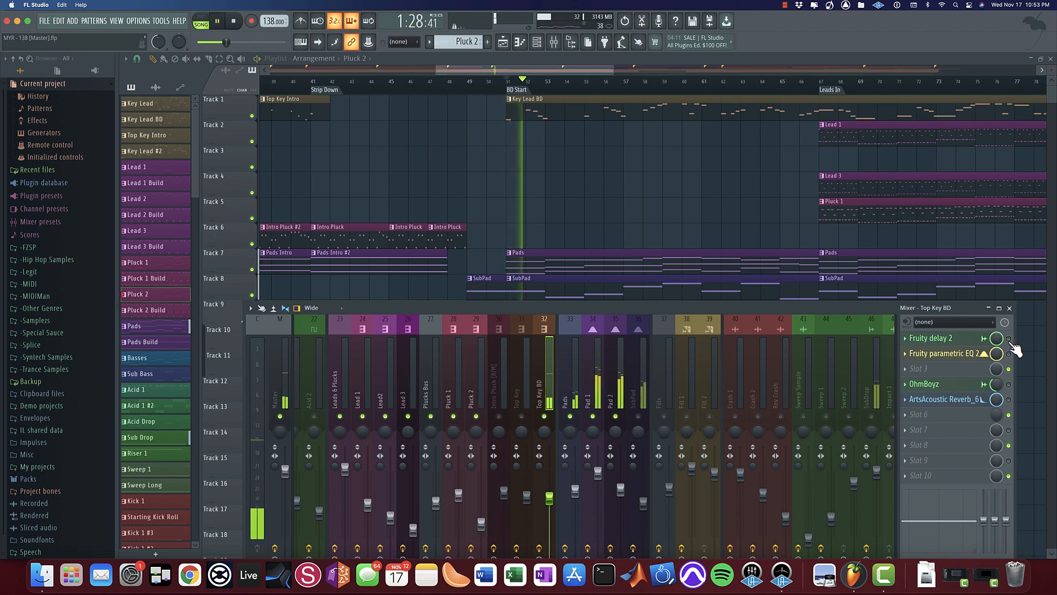
{"action": "left_click", "coordinate": [571, 416]}
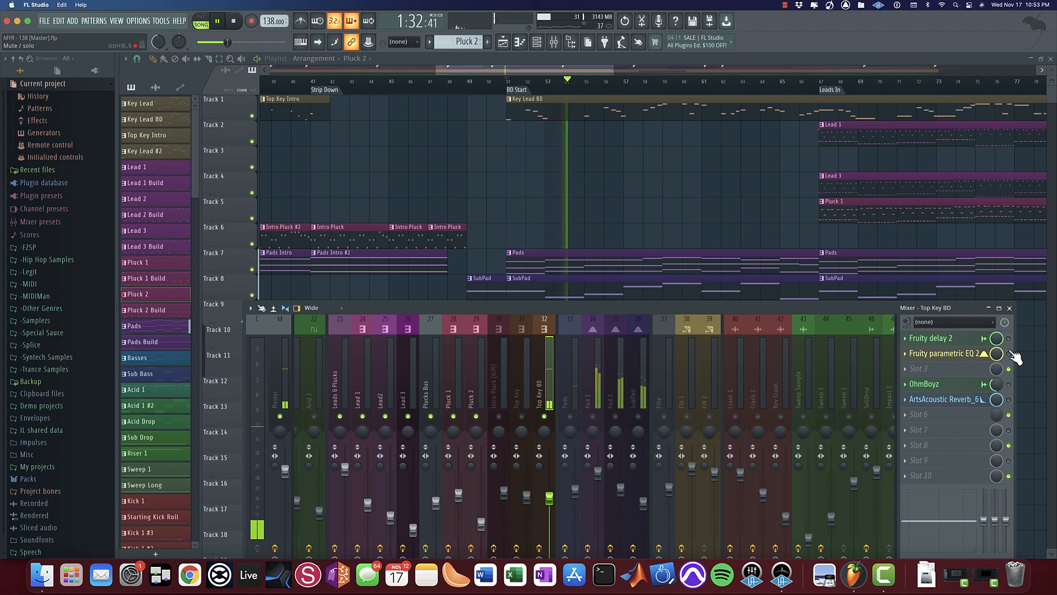
{"action": "left_click_drag", "start_coordinate": [700, 136], "coordinate": [466, 130]}
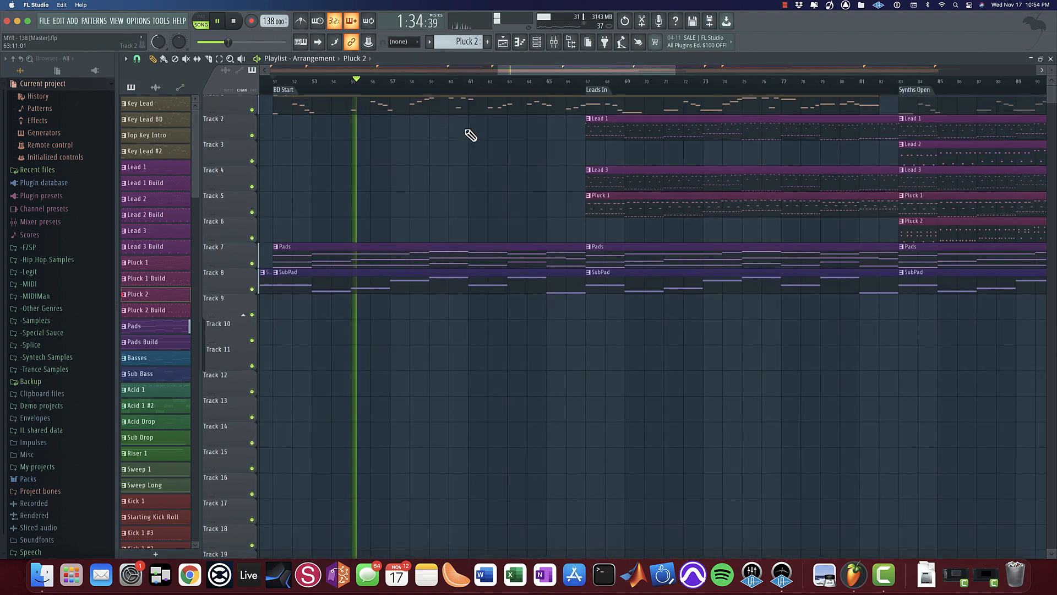
{"action": "key", "text": "space"}
Step: Select the Top Key BD Cutoff automation on track 43 and set the playhead to the Leads In marker at bar 67
{"action": "scroll", "coordinate": [496, 238], "scroll_direction": "down", "scroll_amount": 10}
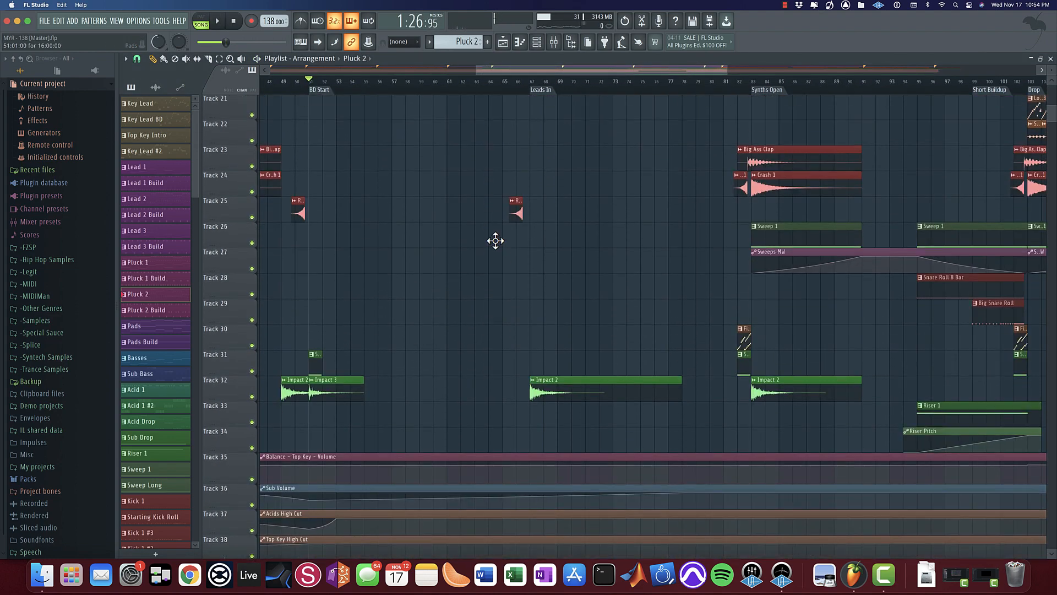
{"action": "scroll", "coordinate": [367, 468], "scroll_direction": "down", "scroll_amount": 5}
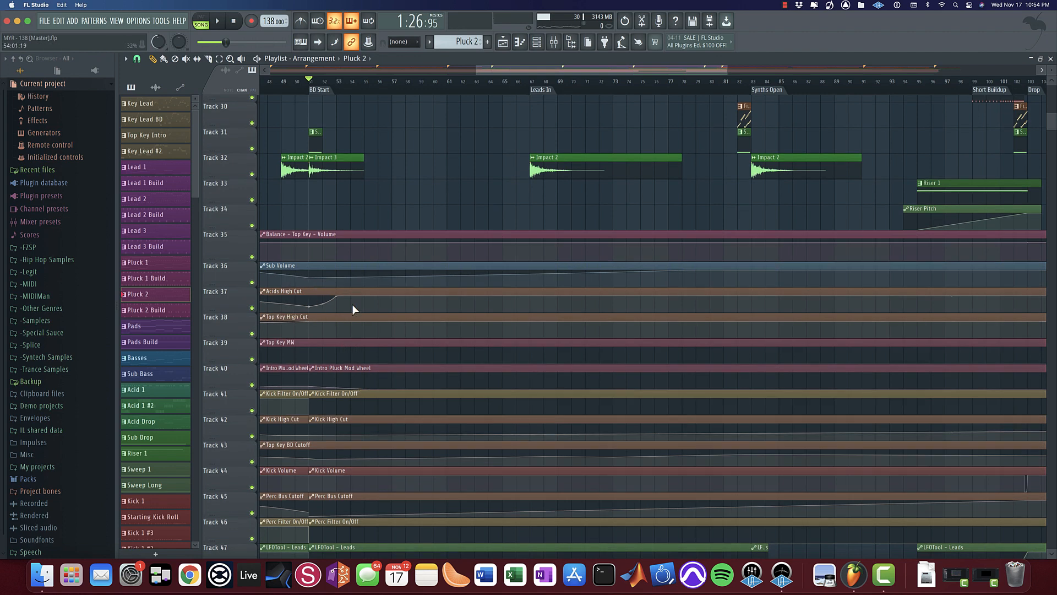
{"action": "left_click", "coordinate": [359, 449]}
{"action": "scroll", "coordinate": [358, 445], "scroll_direction": "up", "scroll_amount": 15}
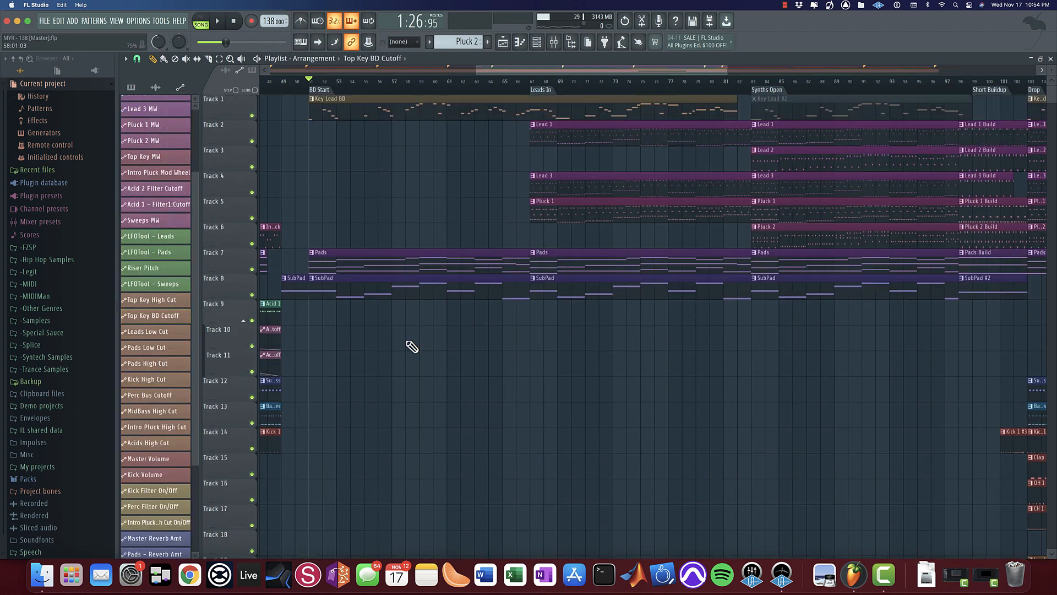
{"action": "left_click", "coordinate": [530, 82]}
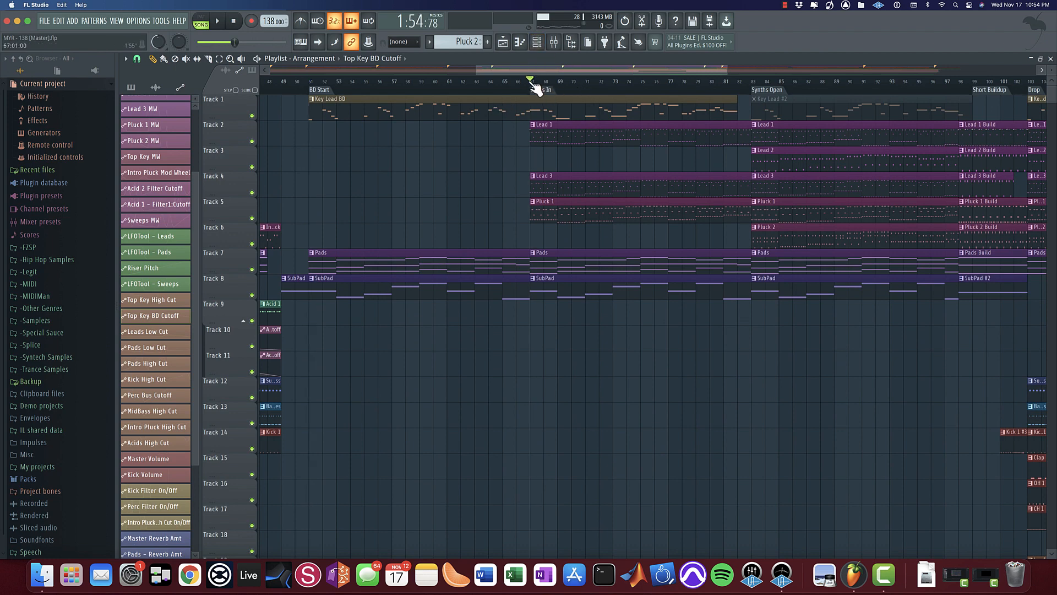
Step: Audition the section from Leads In with the mixer open and the Top Key BD effects bypassed
{"action": "key", "text": "space"}
{"action": "left_click", "coordinate": [553, 42]}
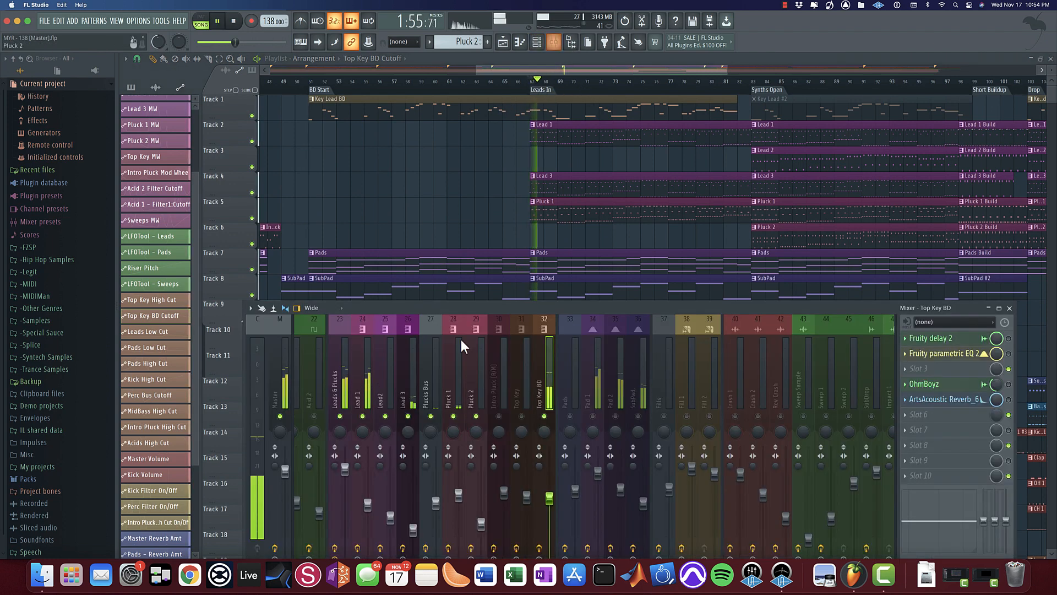
{"action": "left_click", "coordinate": [337, 393]}
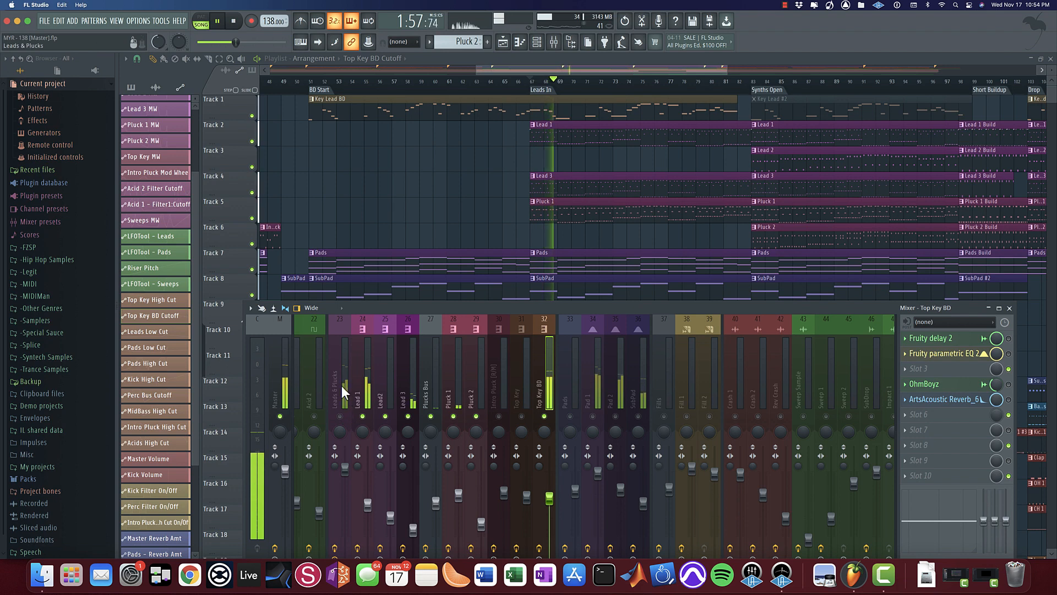
{"action": "left_click", "coordinate": [542, 389]}
{"action": "key", "text": "space"}
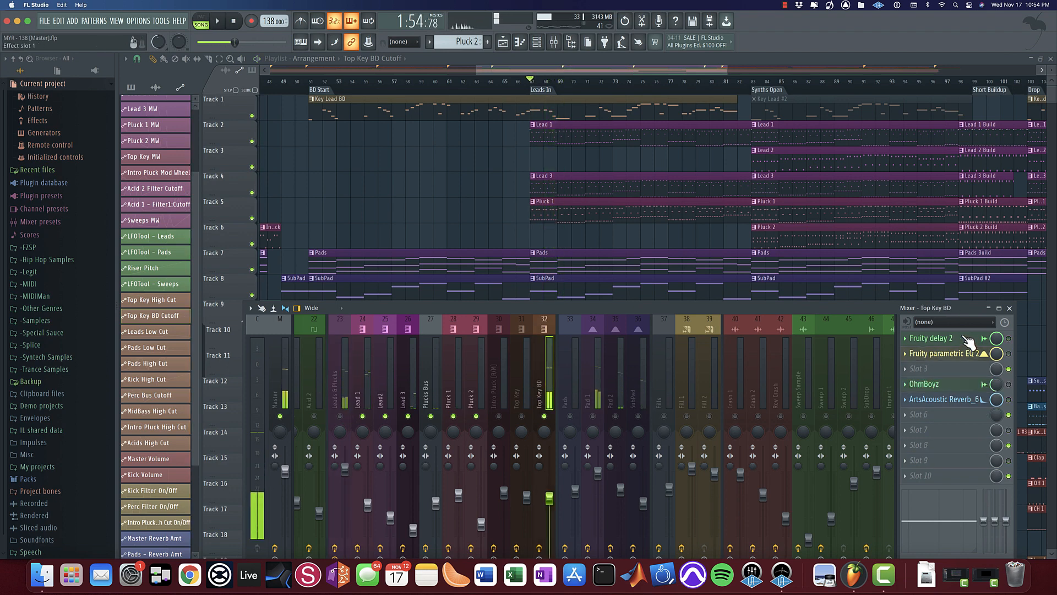
Step: Show all channels in the channel rack and examine the vibrato settings in the Top Key BD channel's SynthMaster One synth
{"action": "left_click", "coordinate": [537, 42]}
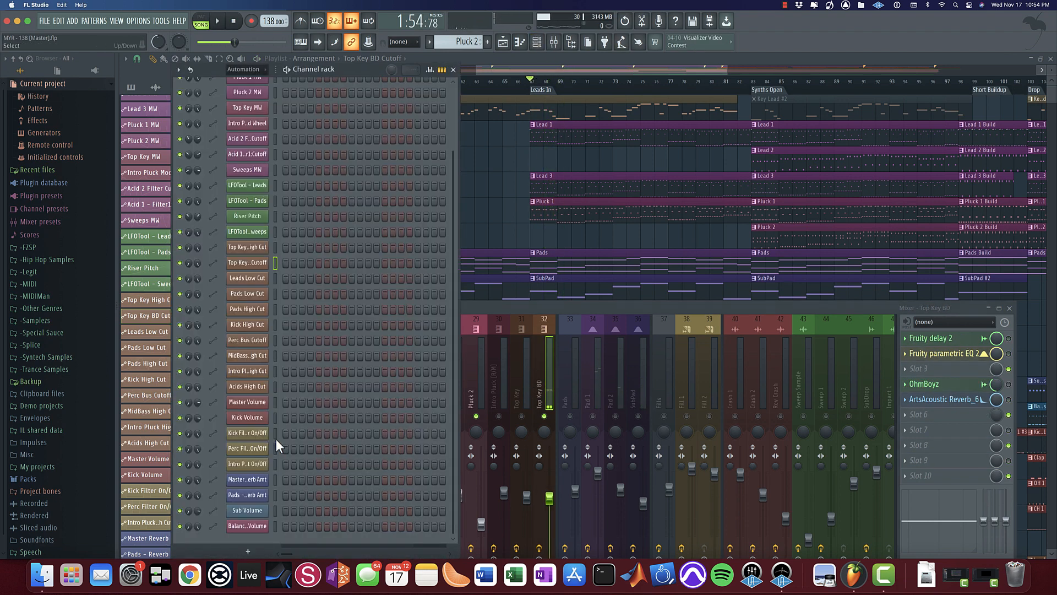
{"action": "left_click", "coordinate": [260, 77]}
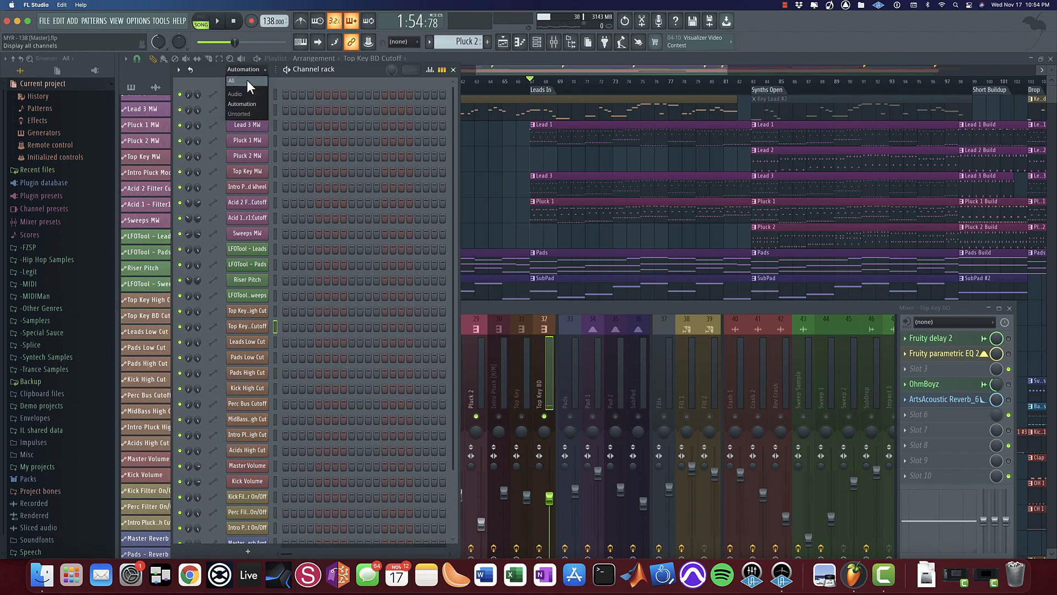
{"action": "left_click", "coordinate": [247, 81]}
{"action": "left_click", "coordinate": [253, 377]}
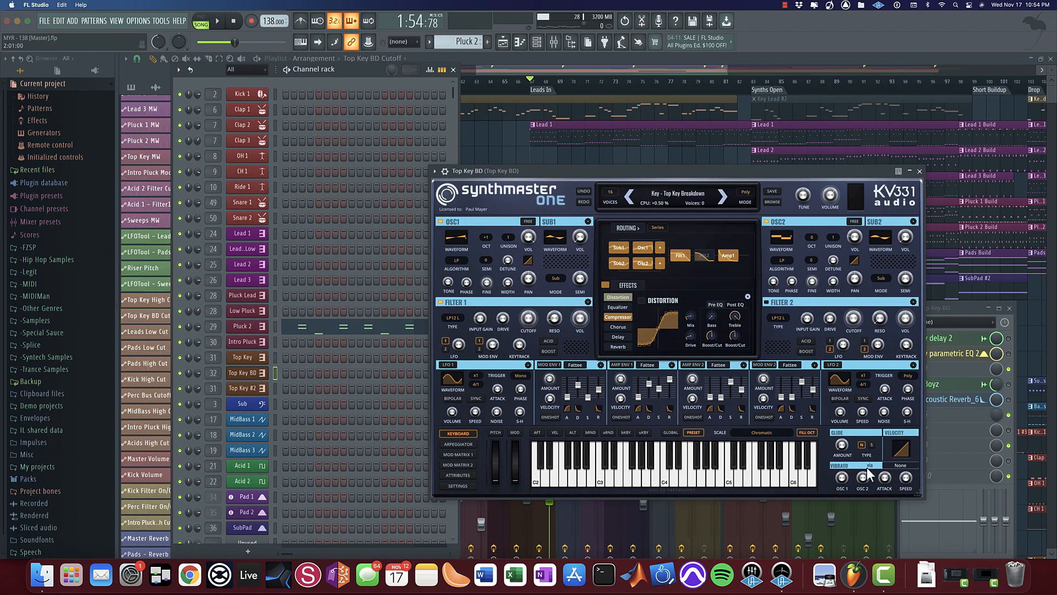
{"action": "mouse_move", "coordinate": [852, 479]}
{"action": "left_click", "coordinate": [919, 172]}
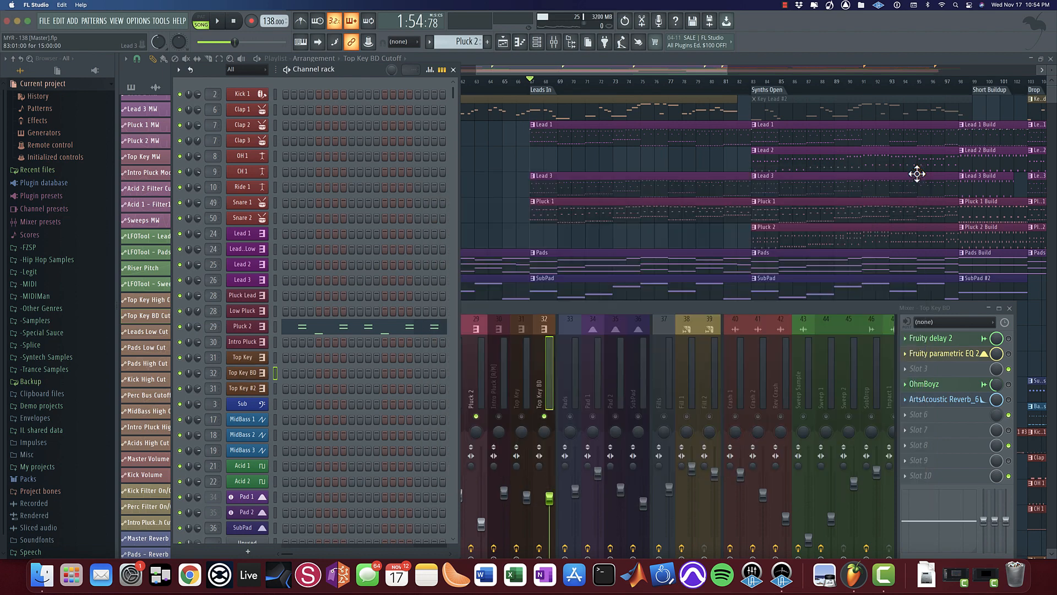
Step: Open Fruity delay 2 on the Top Key BD track, enable it, and audition it from Leads In
{"action": "left_click", "coordinate": [958, 337]}
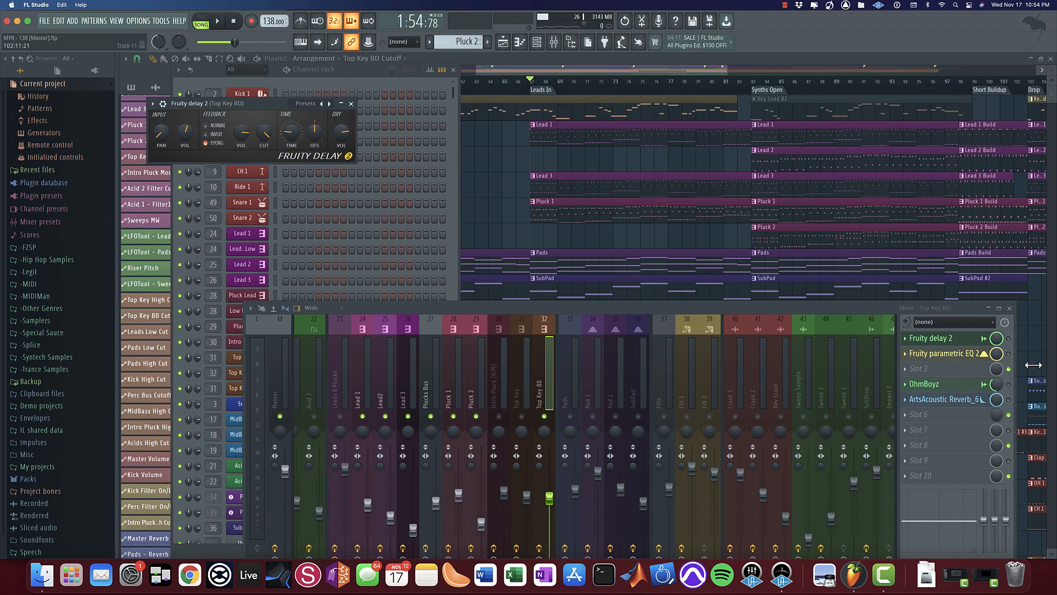
{"action": "left_click", "coordinate": [1014, 344]}
{"action": "key", "text": "space"}
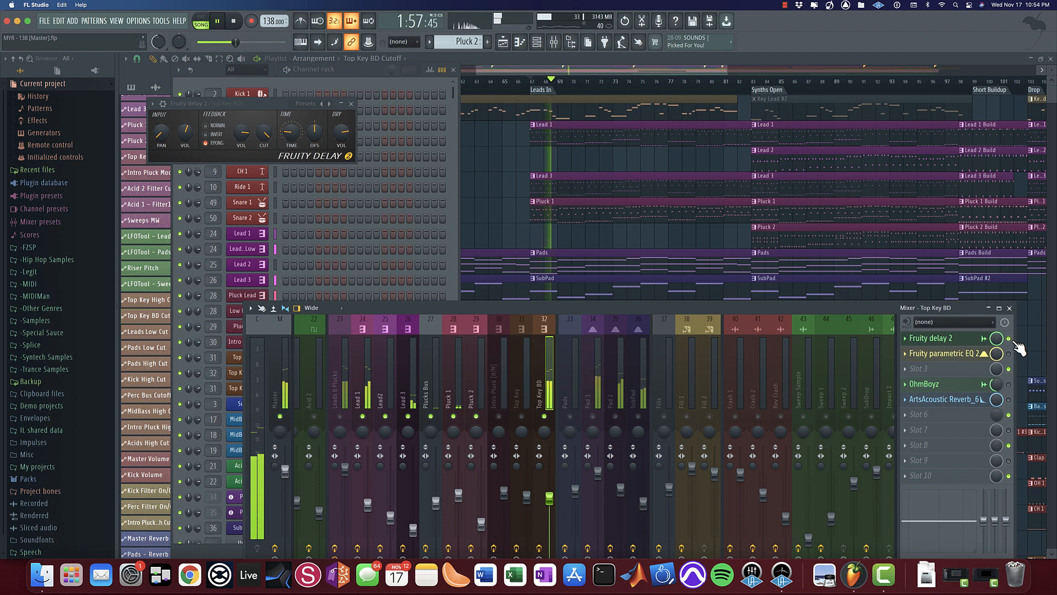
{"action": "key", "text": "space"}
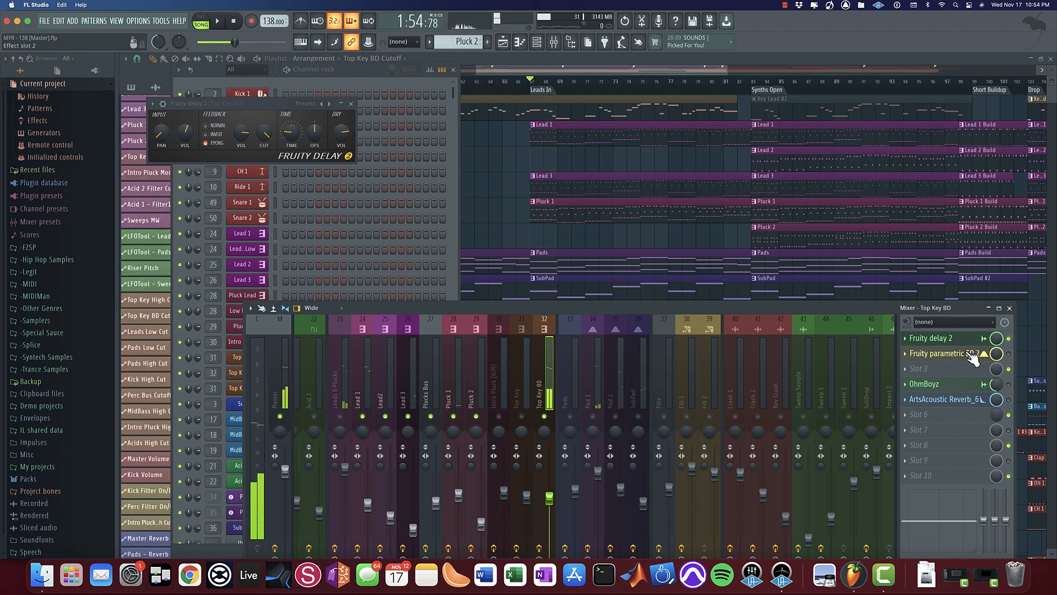
Step: Open Fruity parametric EQ 2 on the Top Key BD track and enable it while auditioning from Leads In
{"action": "left_click", "coordinate": [973, 354]}
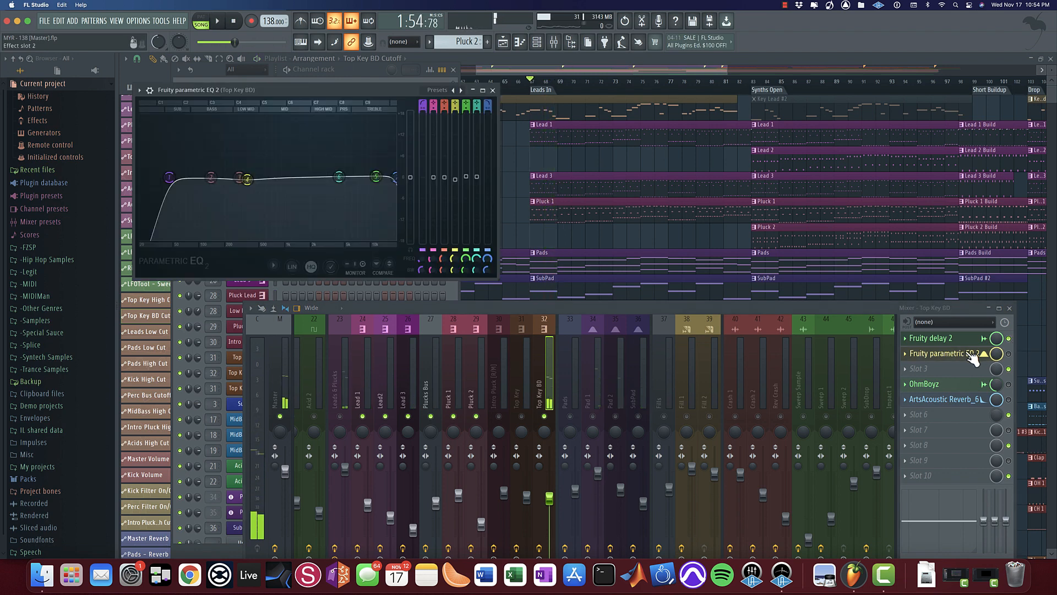
{"action": "key", "text": "space"}
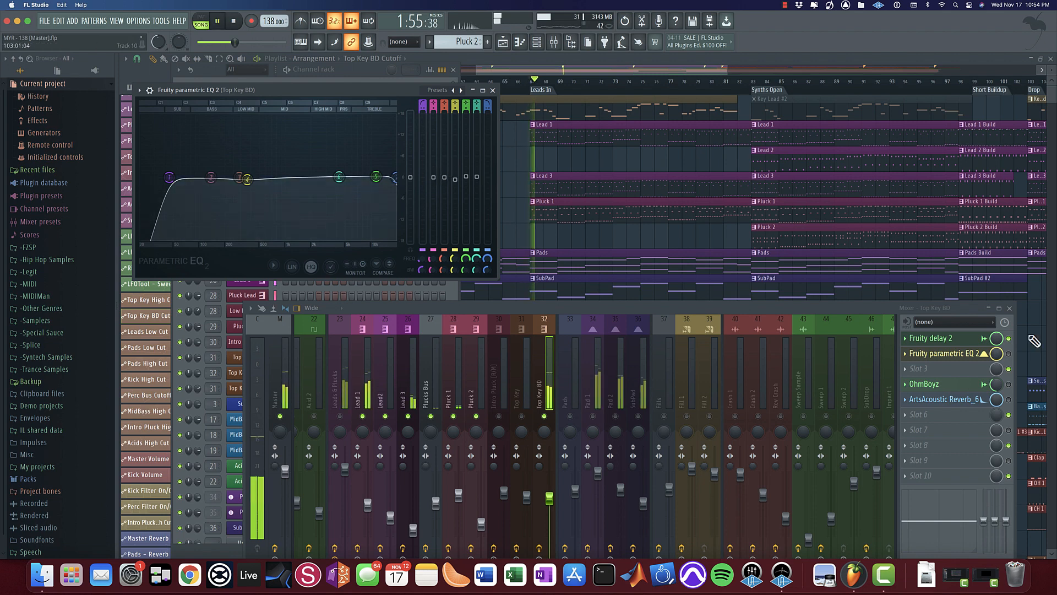
{"action": "left_click", "coordinate": [1008, 354]}
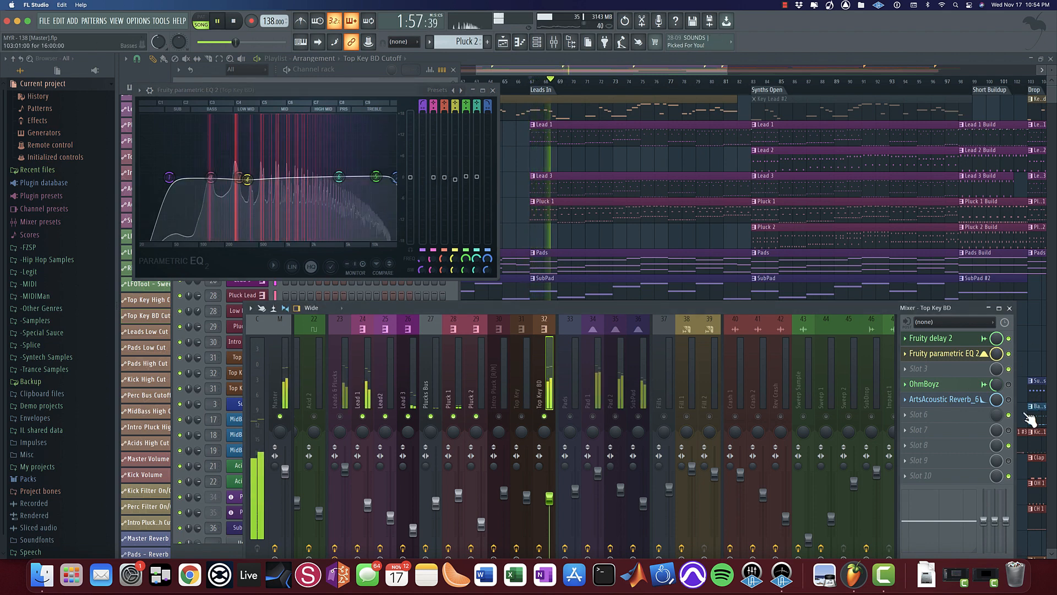
{"action": "key", "text": "space"}
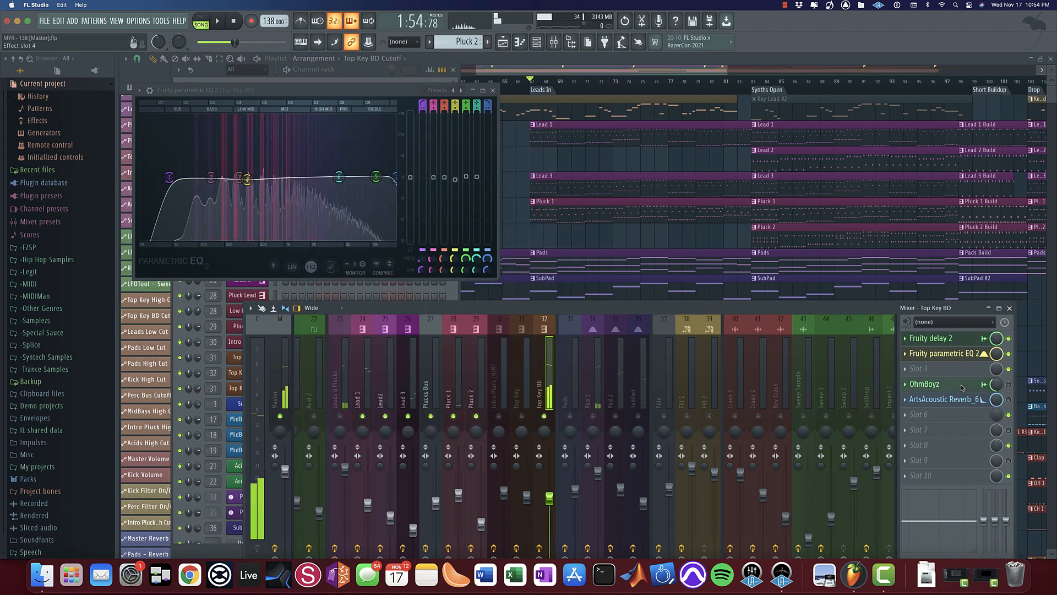
Step: Examine the ArtsAcoustic Reverb_6 settings on Top Key BD, audition from Leads In, and close the reverb and EQ windows
{"action": "left_click", "coordinate": [962, 385]}
{"action": "left_click", "coordinate": [963, 387]}
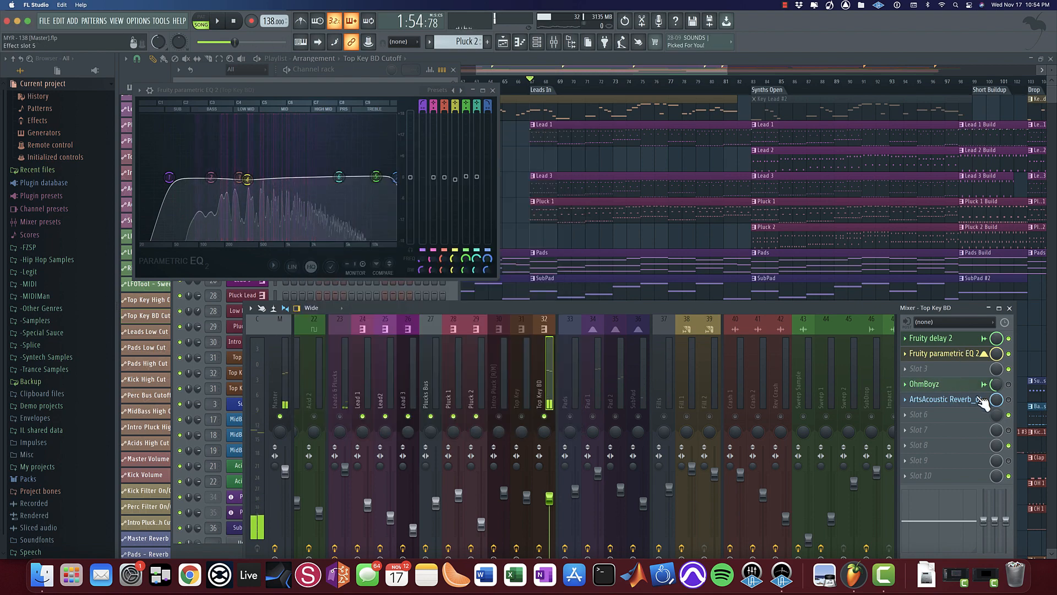
{"action": "left_click", "coordinate": [976, 400]}
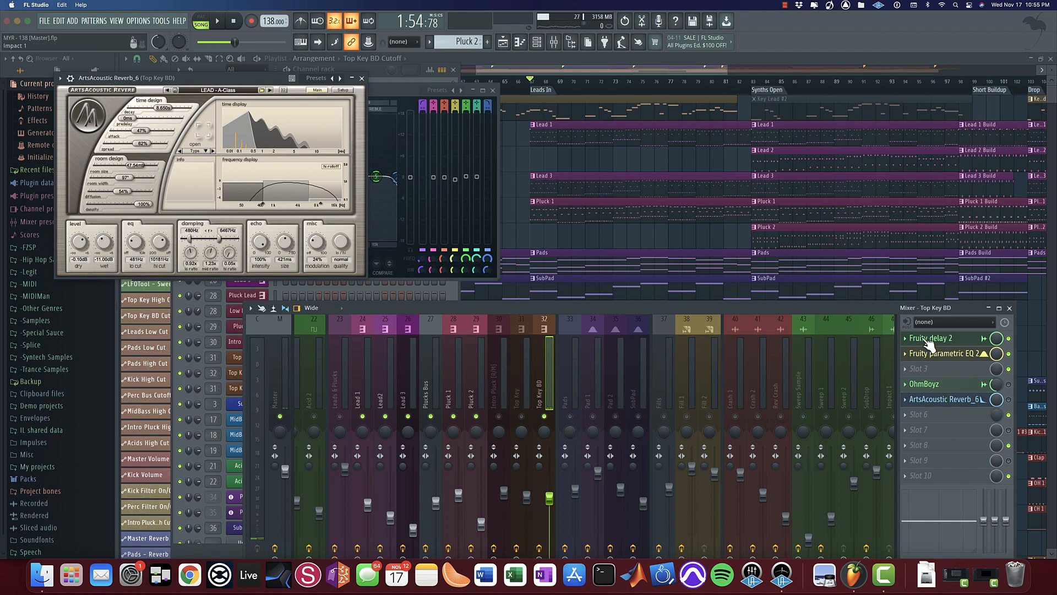
{"action": "key", "text": "space"}
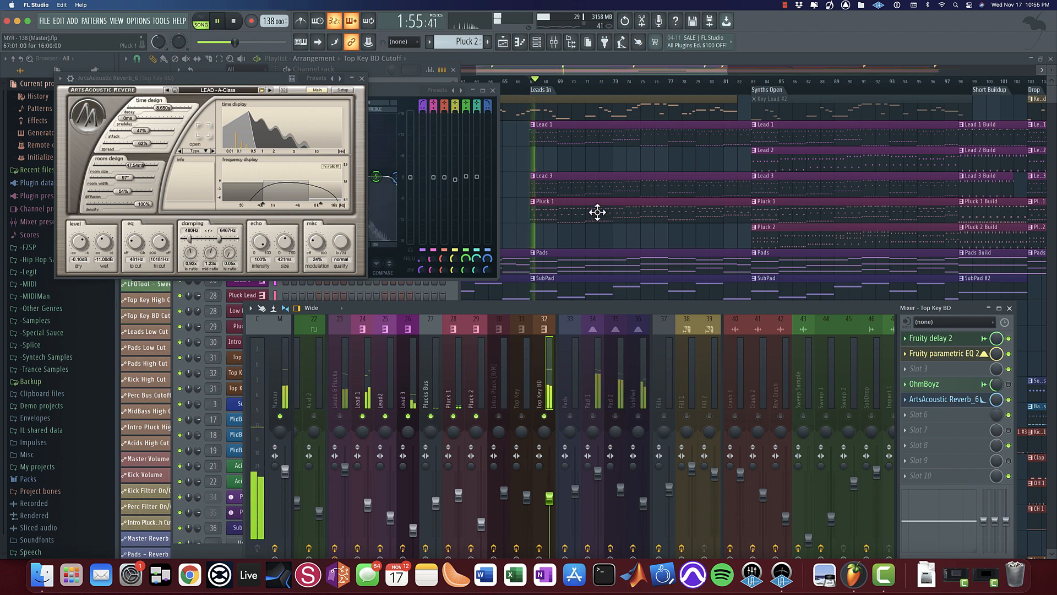
{"action": "left_click", "coordinate": [361, 77]}
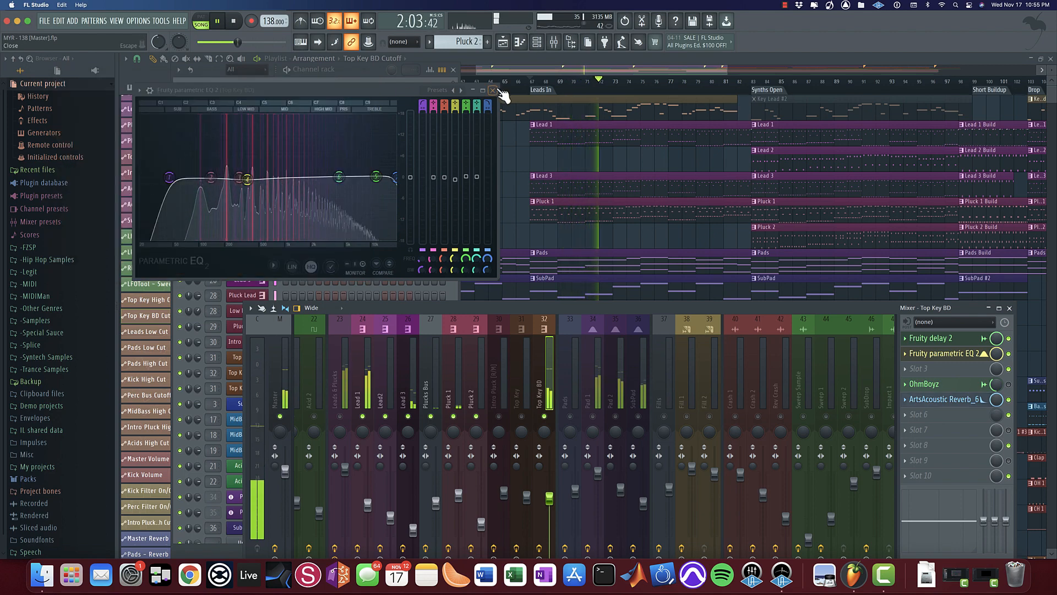
{"action": "key", "text": "space"}
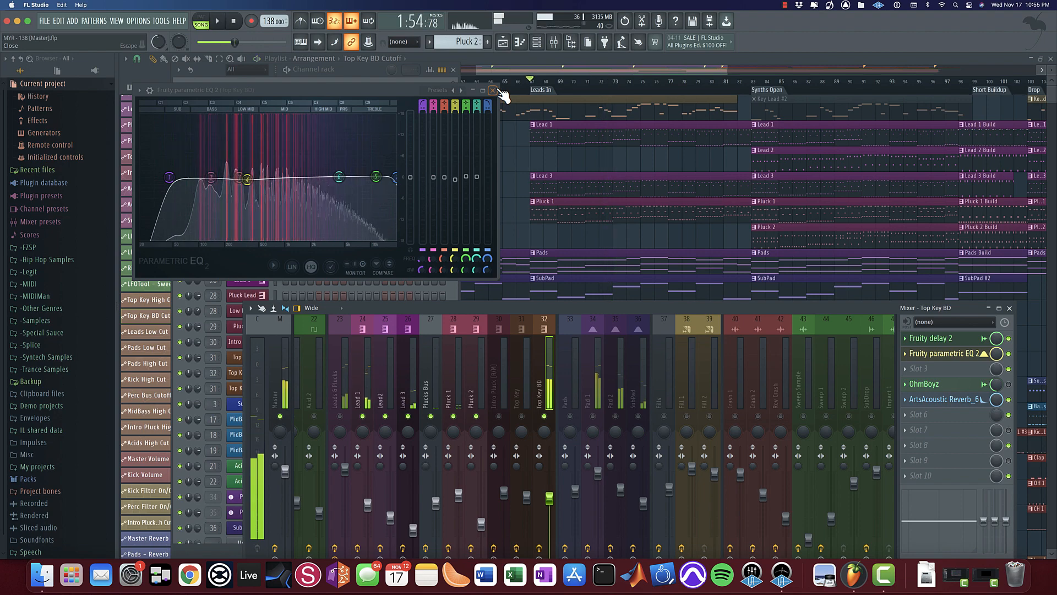
{"action": "left_click", "coordinate": [492, 90]}
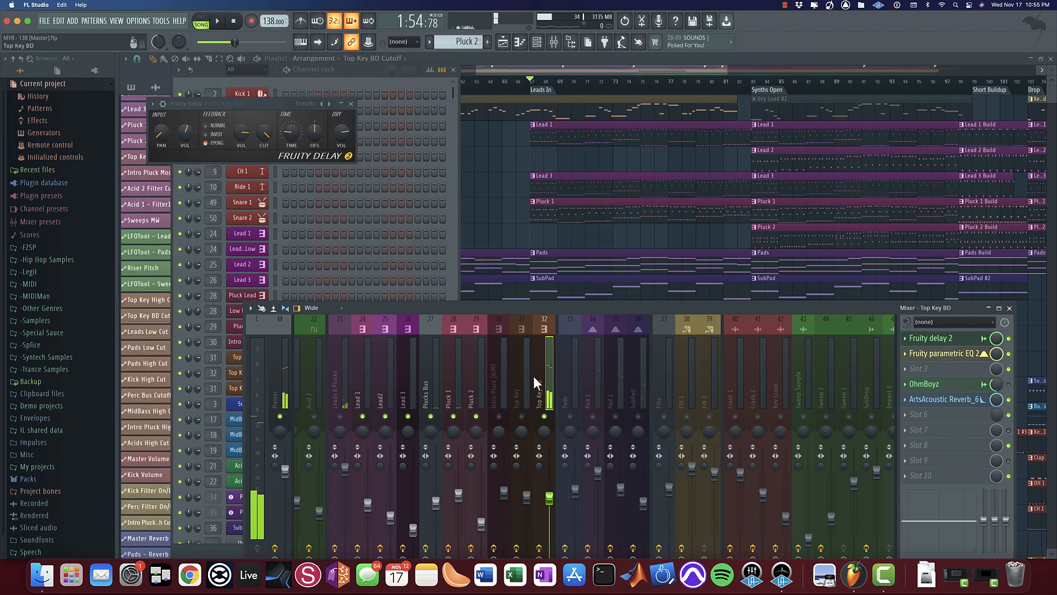
Step: Unmute the Top Key mixer track and set the playhead to the Drop marker at bar 103
{"action": "left_click", "coordinate": [528, 382]}
{"action": "left_click", "coordinate": [521, 416]}
{"action": "left_click_drag", "start_coordinate": [734, 207], "coordinate": [336, 214]}
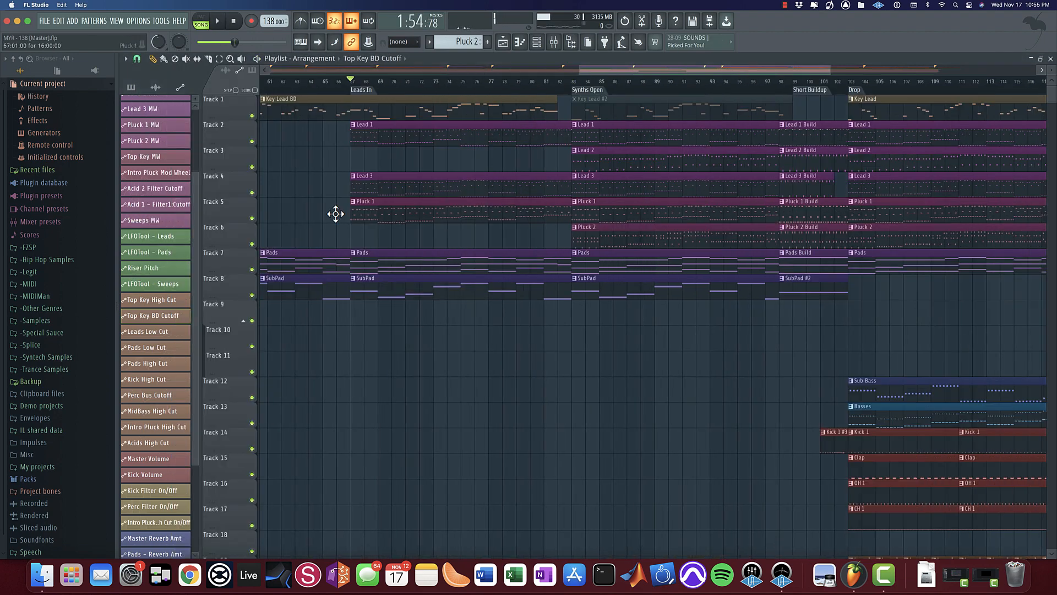
{"action": "scroll", "coordinate": [335, 214], "scroll_direction": "right", "scroll_amount": 10}
{"action": "left_click", "coordinate": [303, 85]}
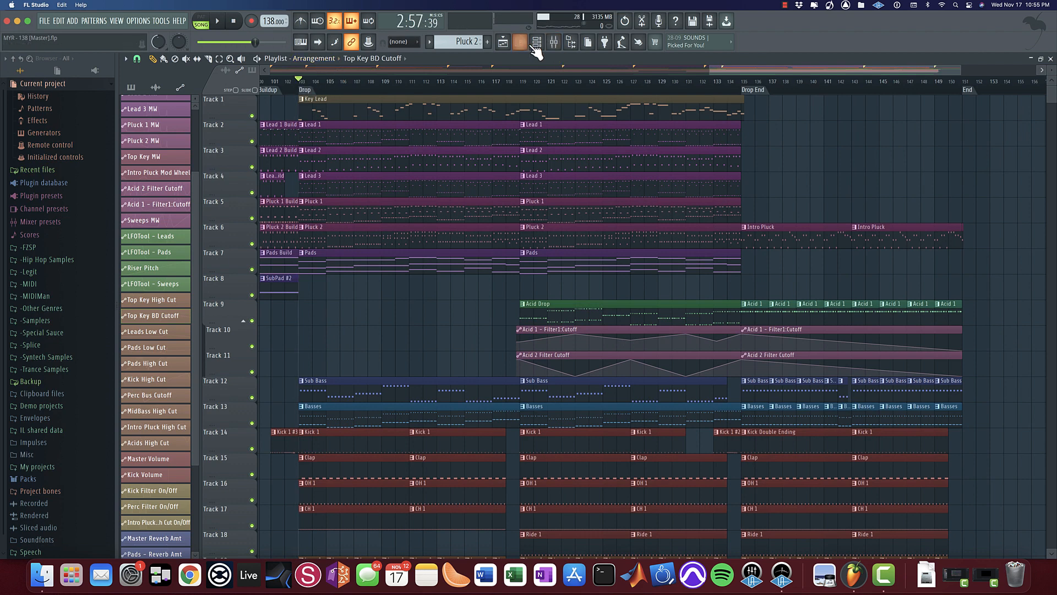
Step: Open the Top Key channel's SynthMaster One synth to examine its settings, including Amp Env1 envelope amount, and close it
{"action": "left_click", "coordinate": [537, 42]}
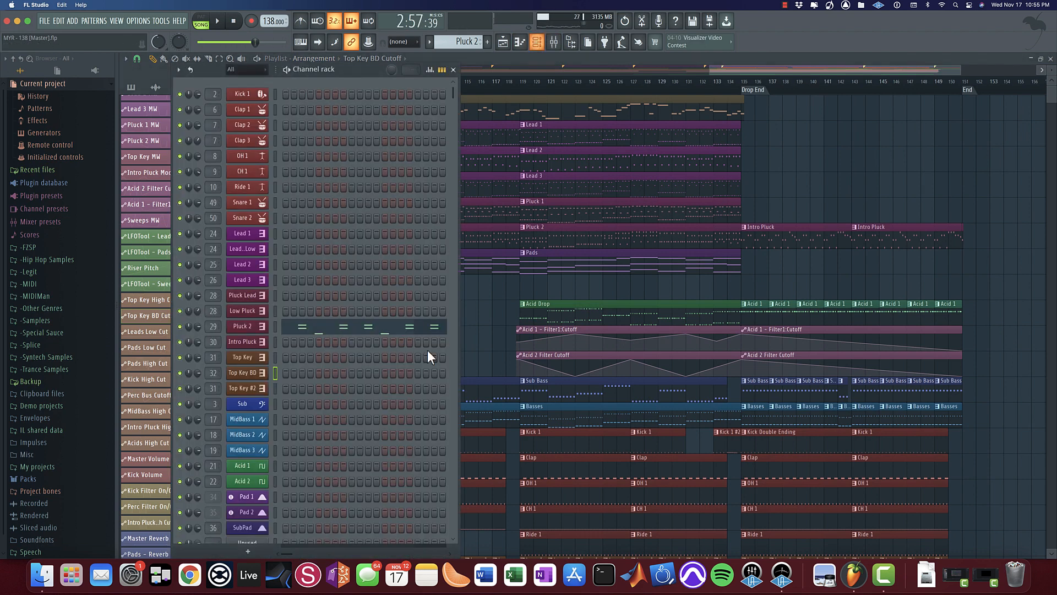
{"action": "left_click", "coordinate": [253, 363]}
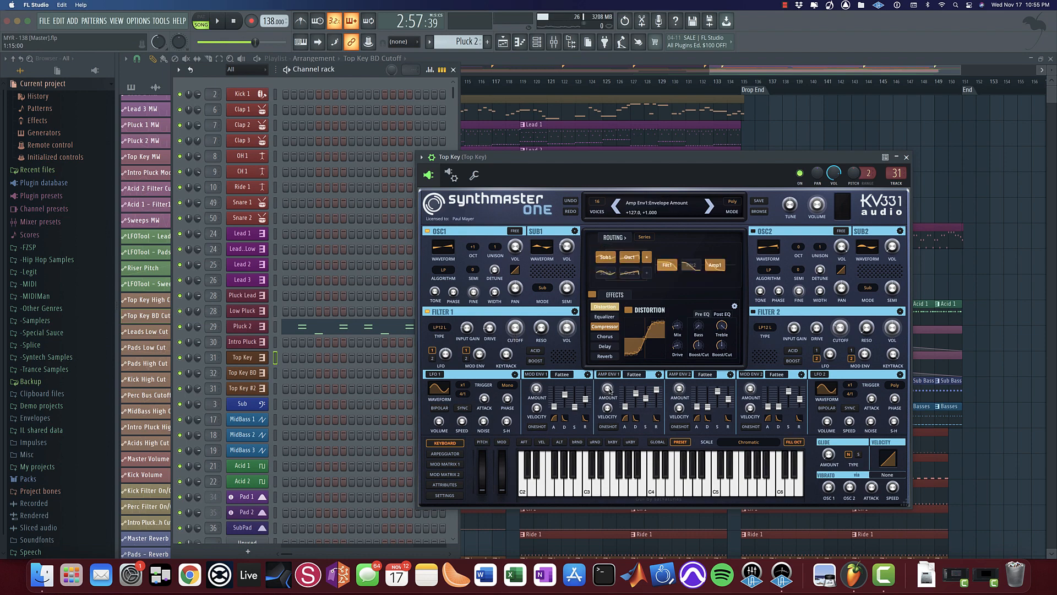
{"action": "left_click", "coordinate": [907, 157]}
Step: Open the mixer on the Top Key track, bypass its effects, and audition the drop
{"action": "left_click", "coordinate": [553, 42]}
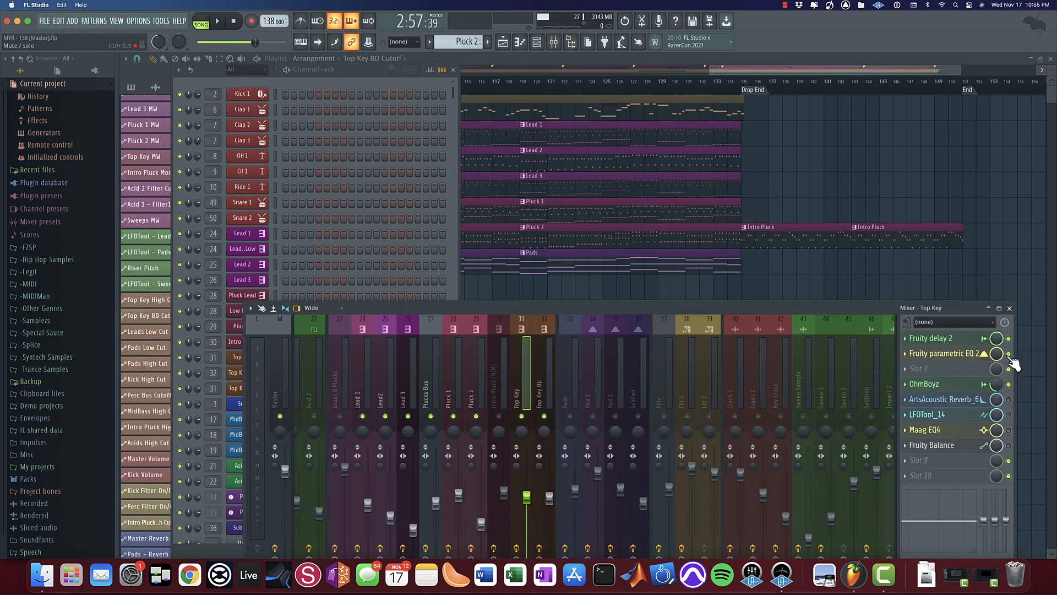
{"action": "key", "text": "space"}
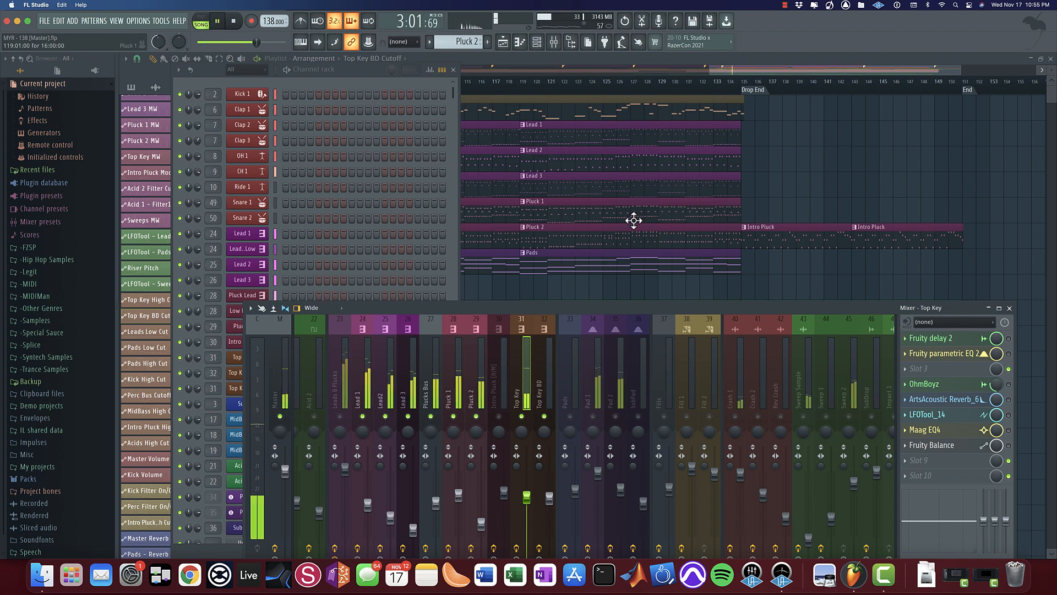
{"action": "key", "text": "space"}
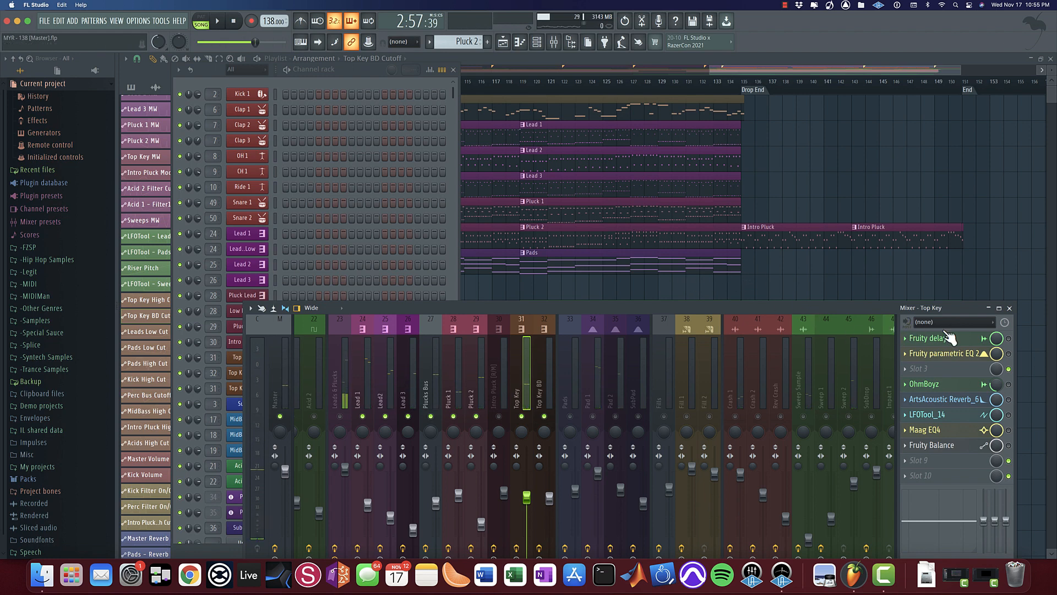
Step: Enable Fruity delay 2 on the Top Key track and audition the drop with Fruity parametric EQ 2 open
{"action": "left_click", "coordinate": [957, 343]}
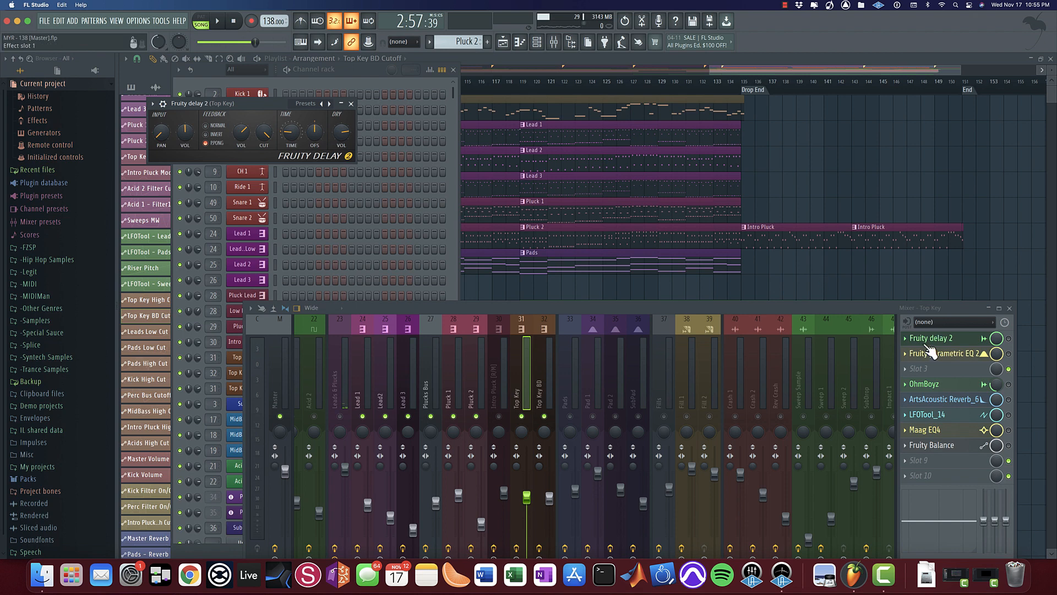
{"action": "key", "text": "space"}
{"action": "left_click", "coordinate": [946, 355]}
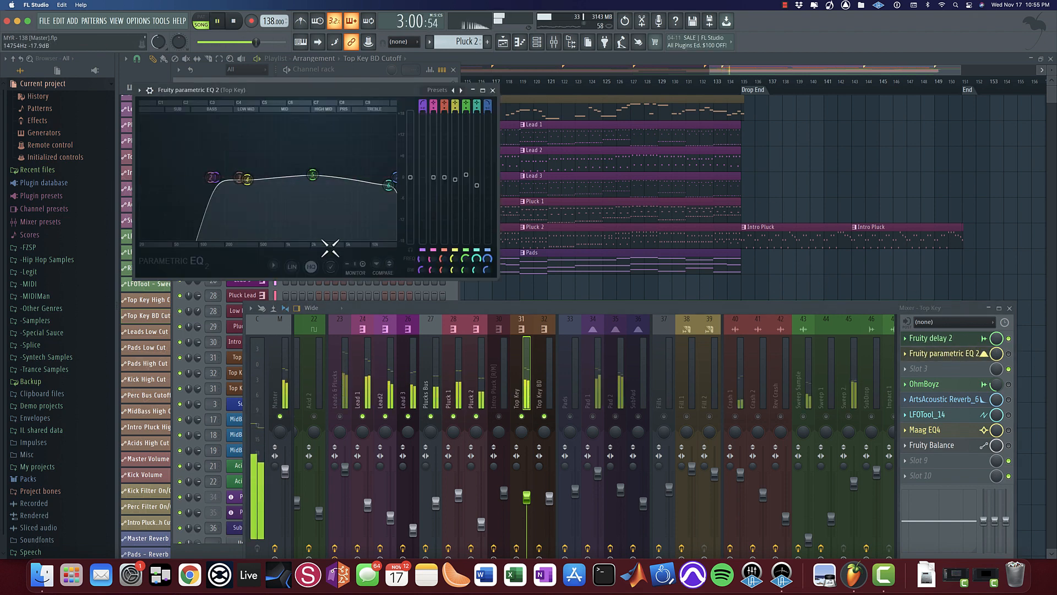
{"action": "key", "text": "space"}
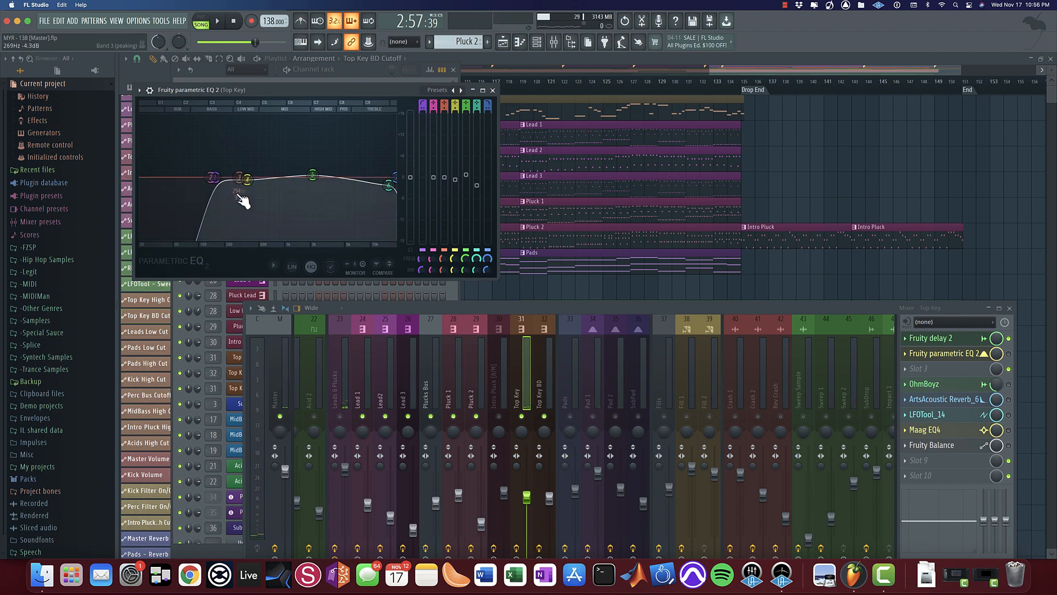
Step: Enable Fruity parametric EQ 2 on the Top Key track and audition the drop with its spectrum in view
{"action": "key", "text": "space"}
{"action": "left_click", "coordinate": [951, 355]}
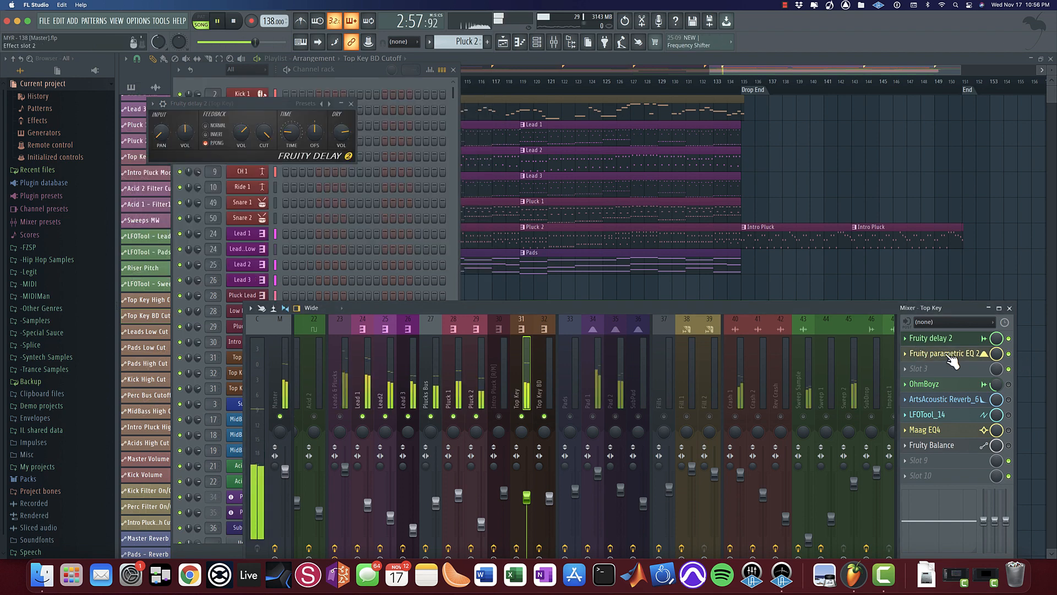
{"action": "left_click", "coordinate": [951, 356]}
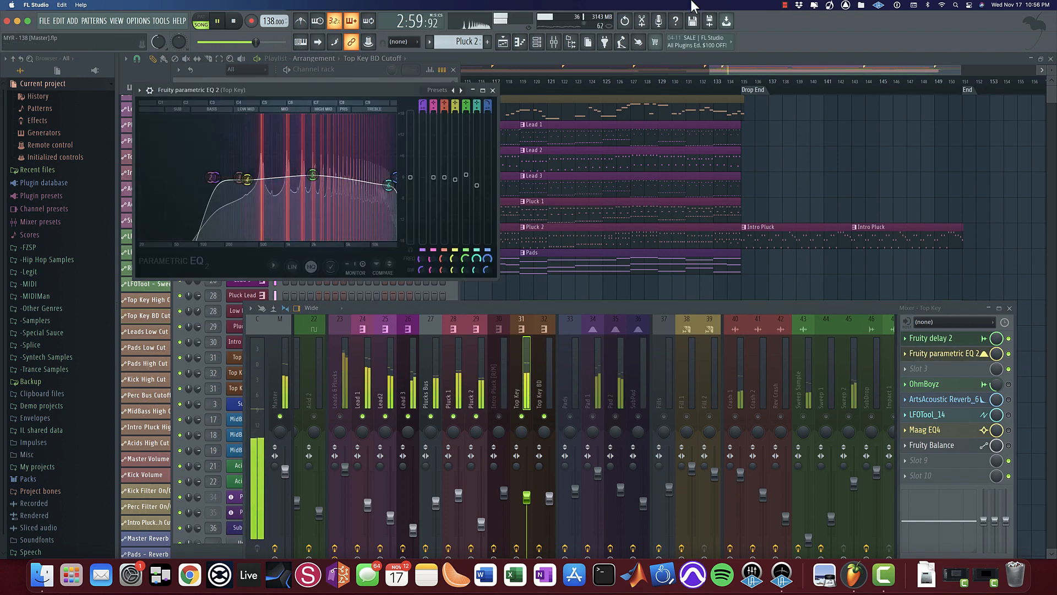
{"action": "key", "text": "space"}
Step: Reopen the Top Key channel's SynthMaster One synth and examine its oscillator 1 and sub volume settings
{"action": "left_click", "coordinate": [537, 43]}
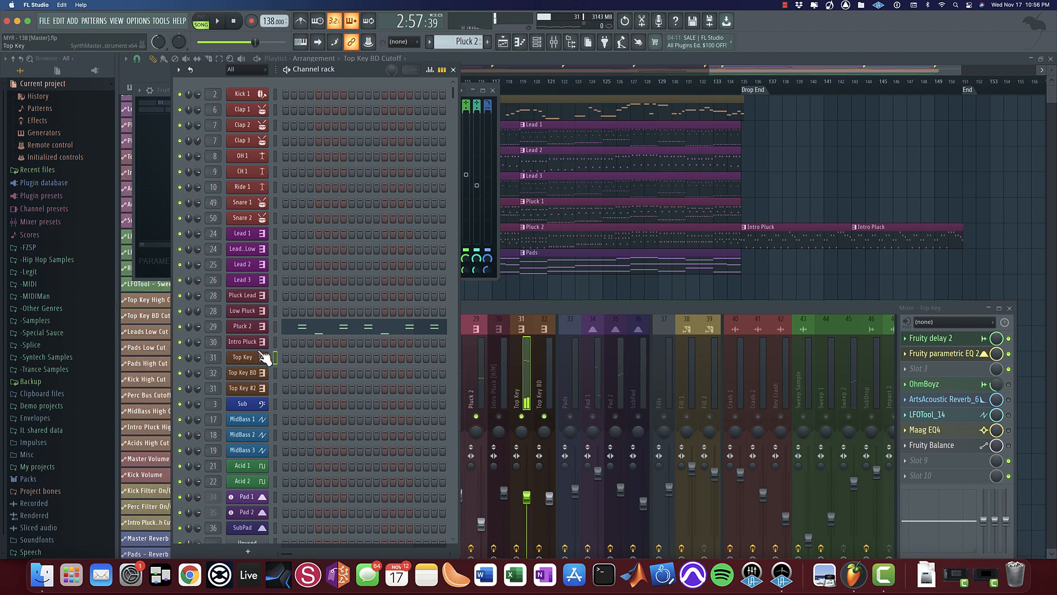
{"action": "left_click", "coordinate": [260, 354]}
{"action": "mouse_move", "coordinate": [570, 250]}
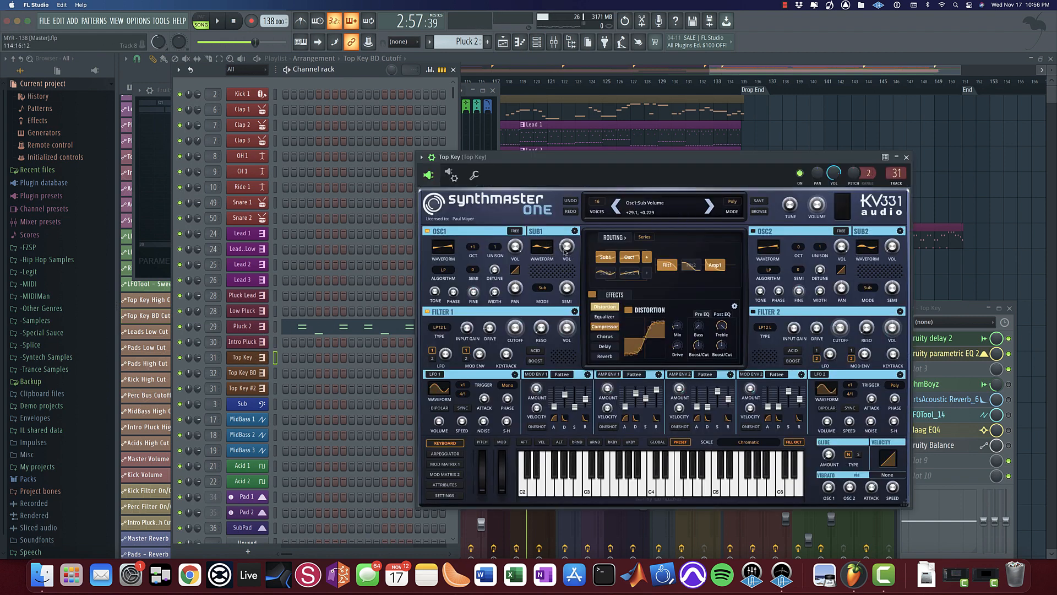
{"action": "mouse_move", "coordinate": [517, 246]}
{"action": "left_click_drag", "start_coordinate": [849, 158], "coordinate": [840, 165]}
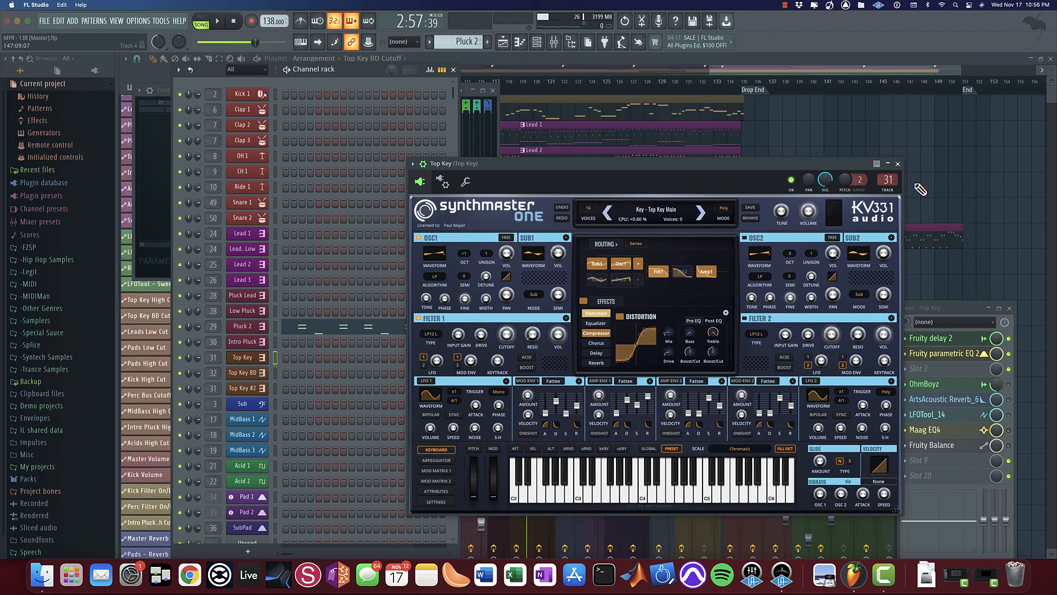
Step: Close the Top Key synth and check the OhmBoyz delay on its mixer track
{"action": "left_click", "coordinate": [897, 164]}
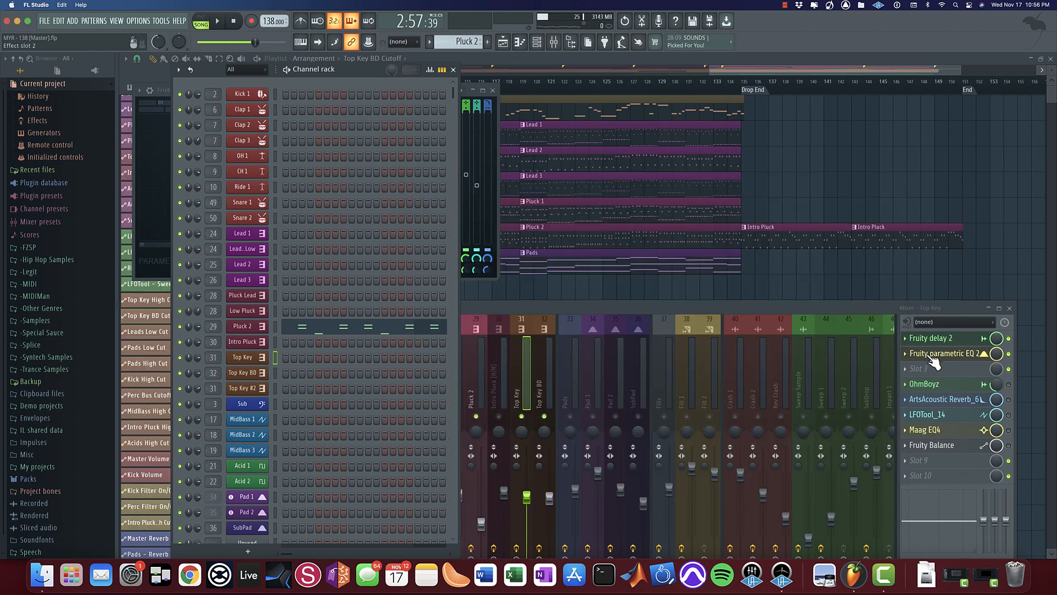
{"action": "left_click", "coordinate": [930, 384]}
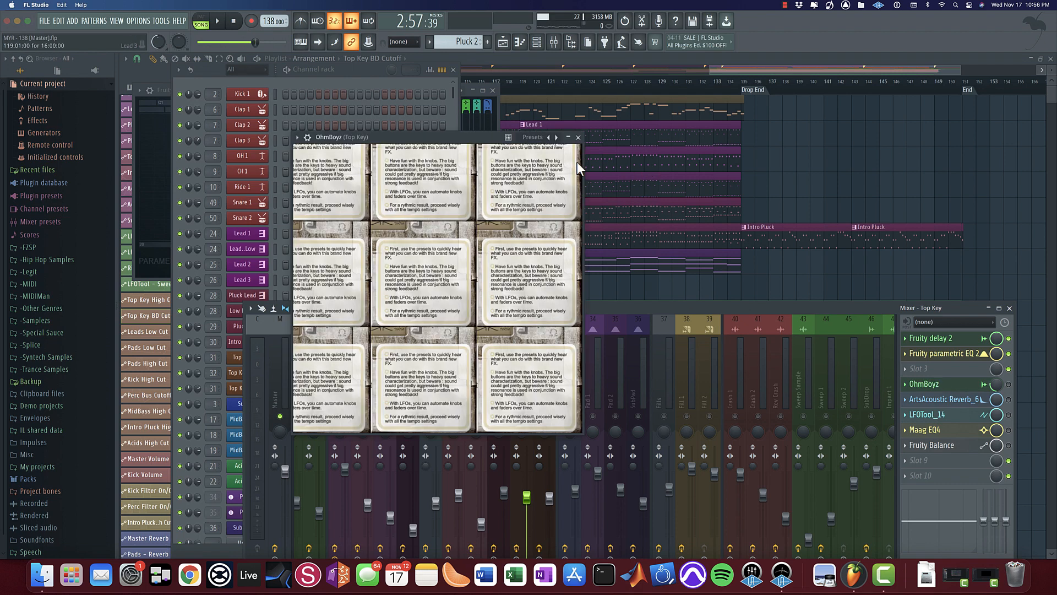
{"action": "left_click", "coordinate": [578, 137]}
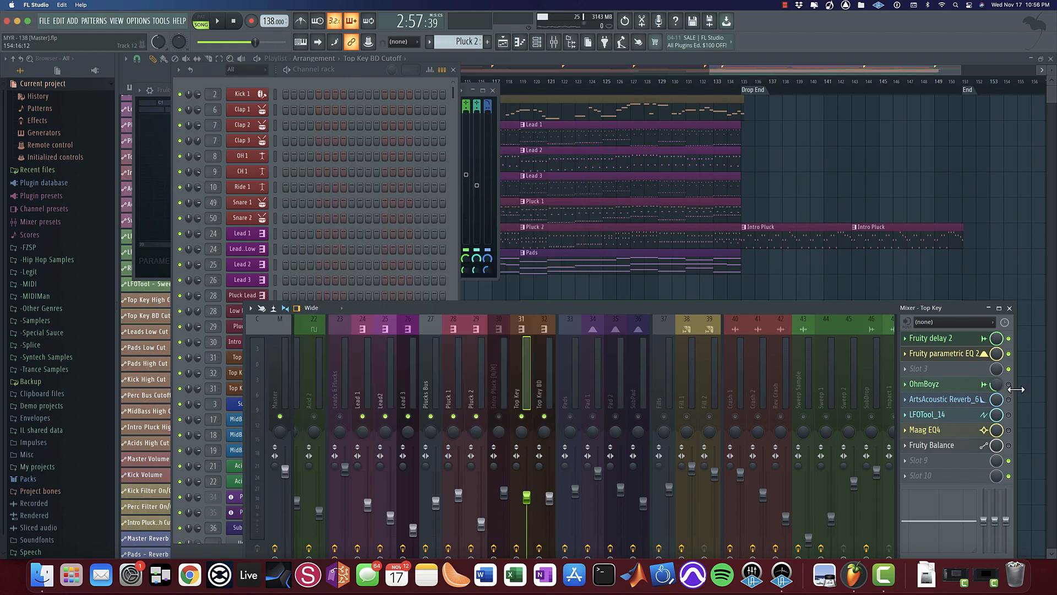
Step: Play the drop and enable ArtsAcoustic Reverb_6 and LFOTool_14 on the Top Key track, with their windows open
{"action": "key", "text": "space"}
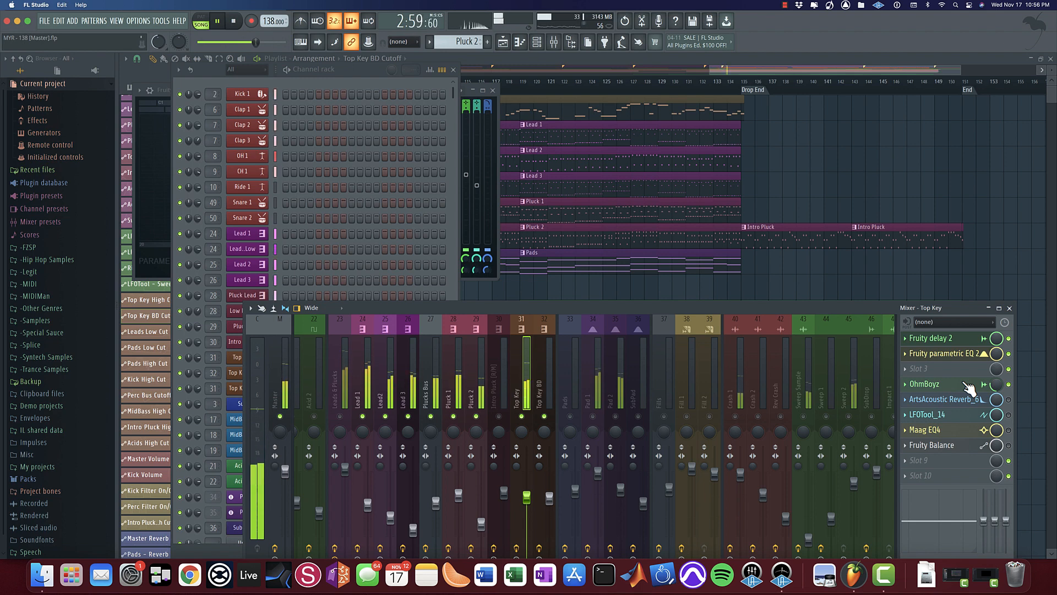
{"action": "left_click", "coordinate": [965, 403]}
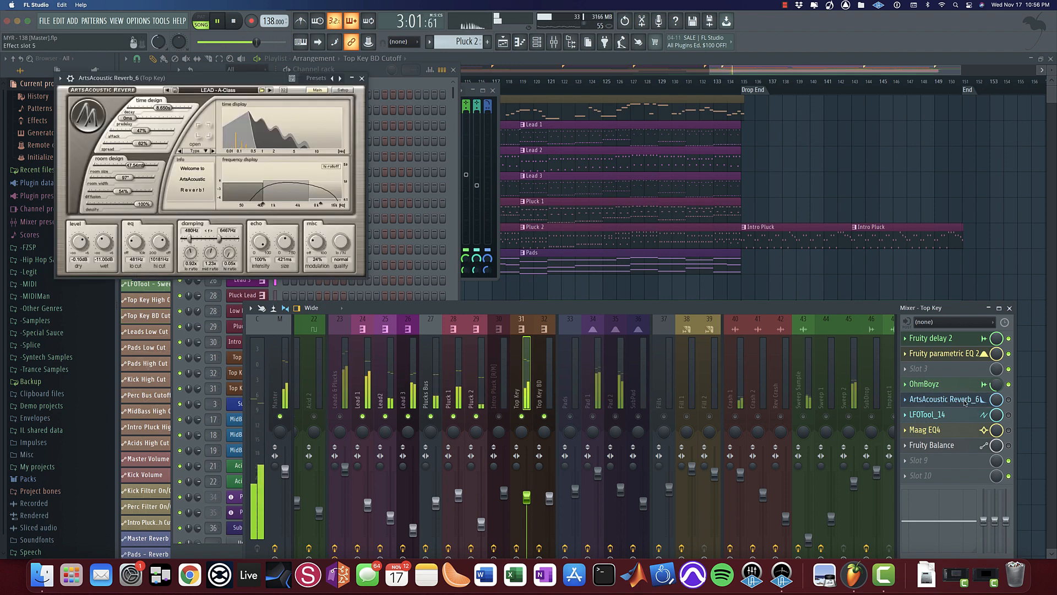
{"action": "left_click", "coordinate": [1008, 399]}
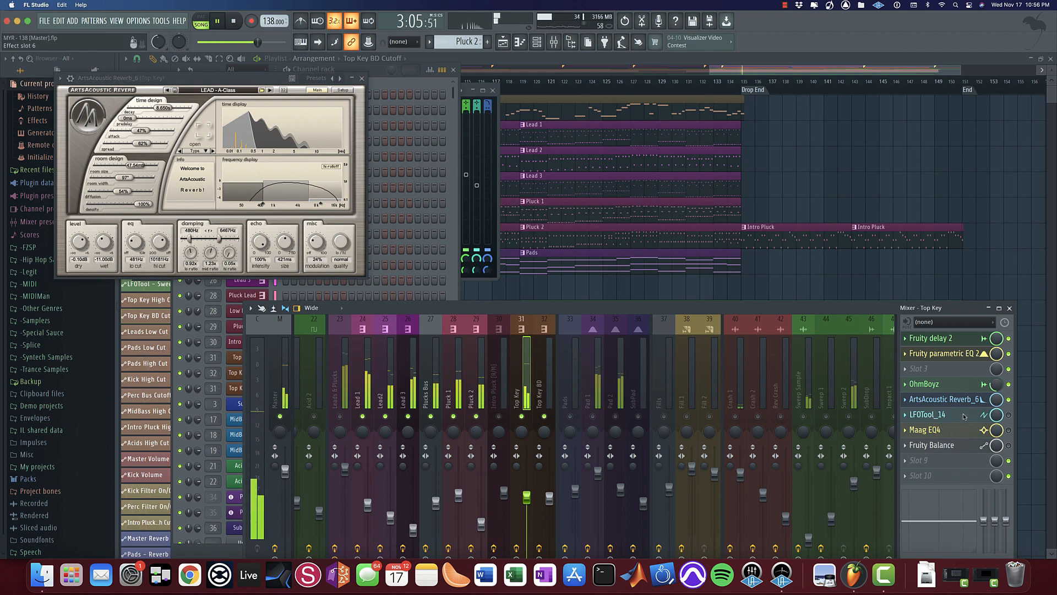
{"action": "left_click", "coordinate": [1012, 416]}
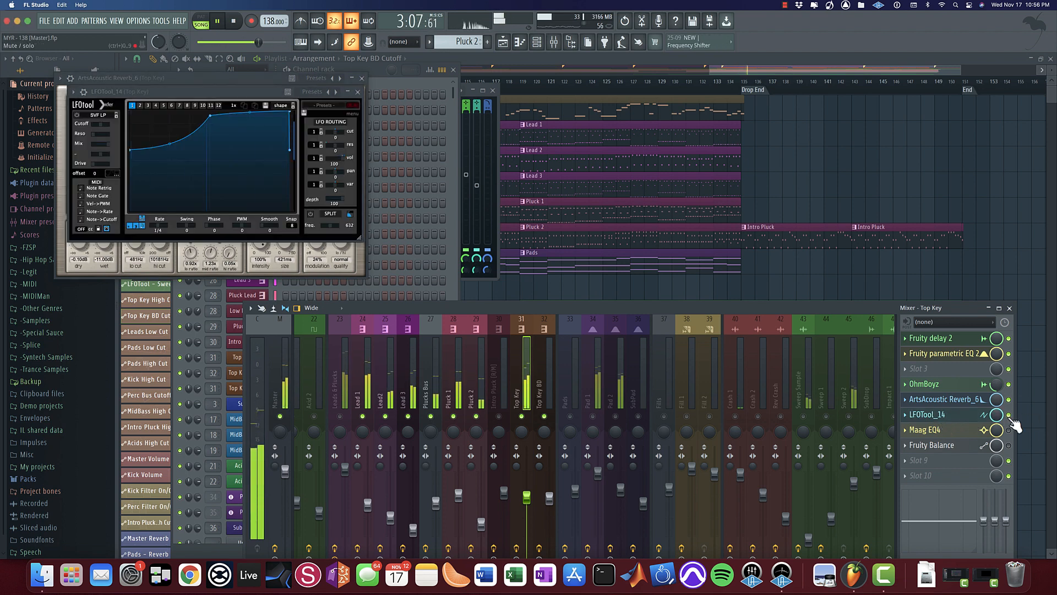
Step: Open Maag EQ4 on the Top Key track during playback, and enable both Maag EQ4 and Fruity Balance
{"action": "left_click", "coordinate": [975, 430]}
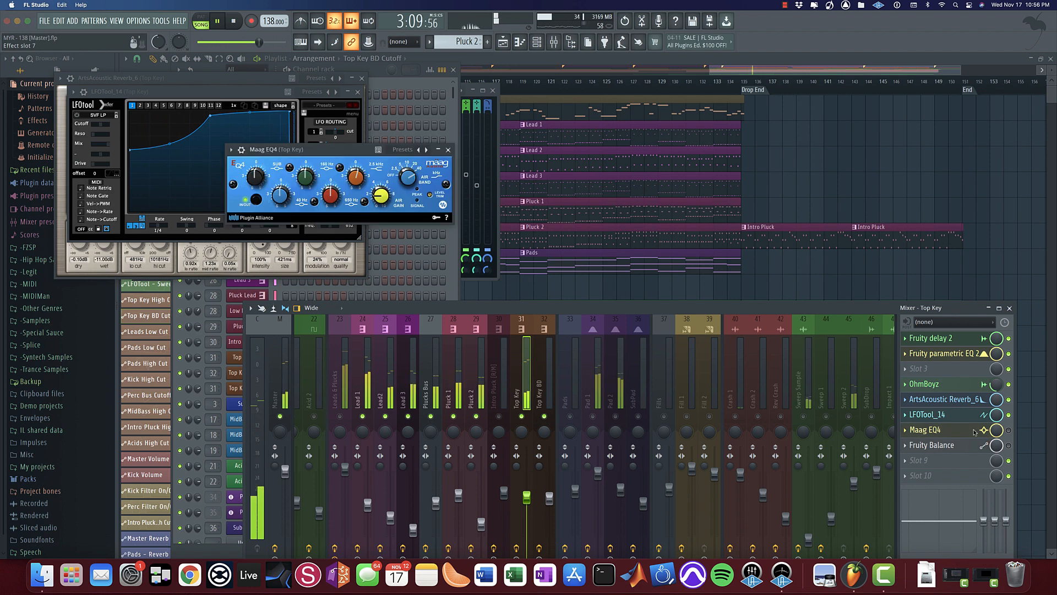
{"action": "left_click", "coordinate": [543, 377]}
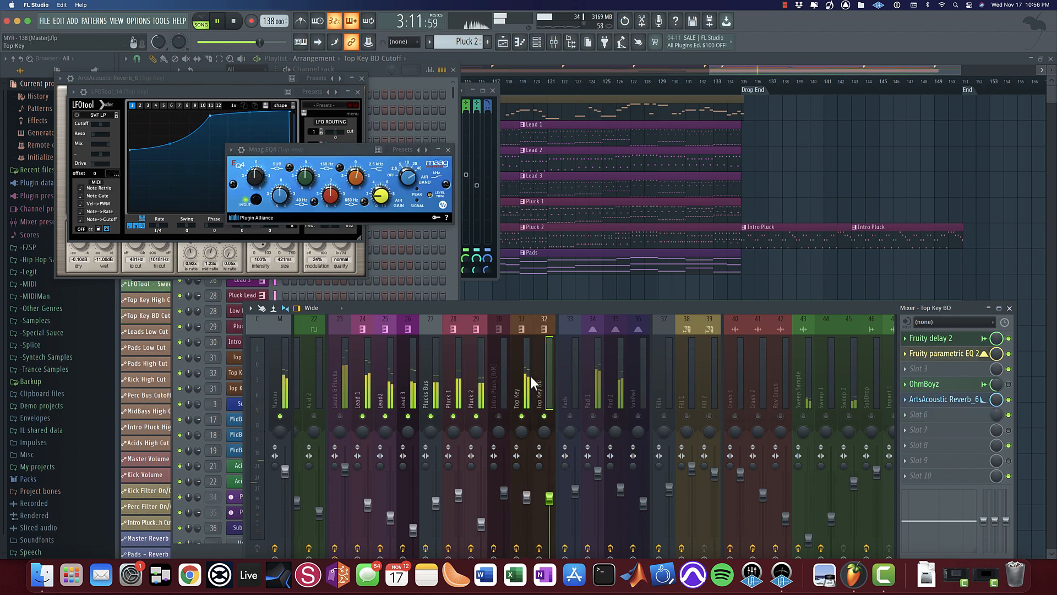
{"action": "left_click", "coordinate": [531, 375]}
{"action": "key", "text": "space"}
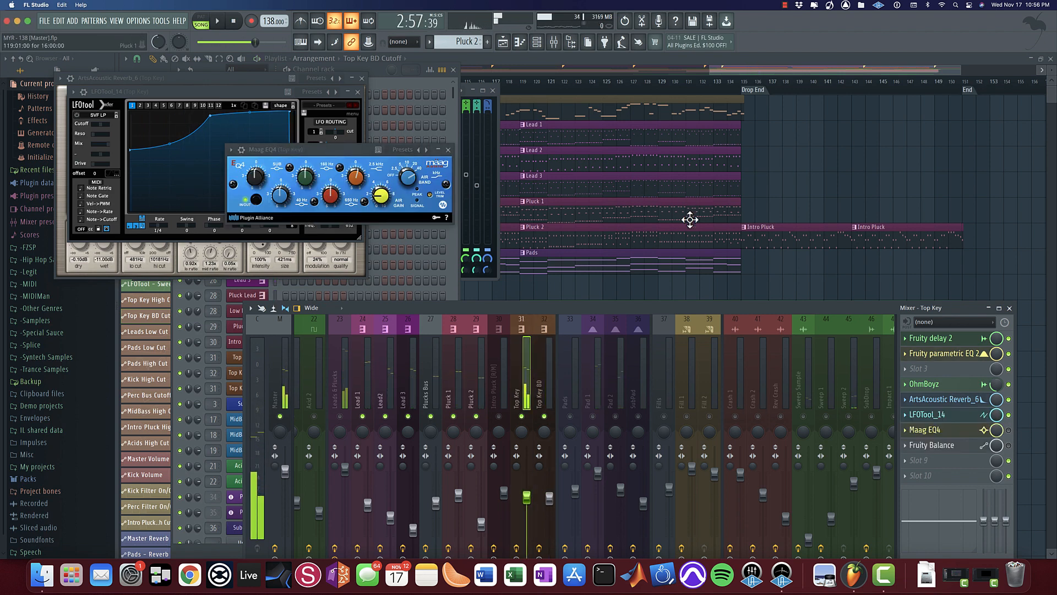
{"action": "left_click", "coordinate": [1008, 430]}
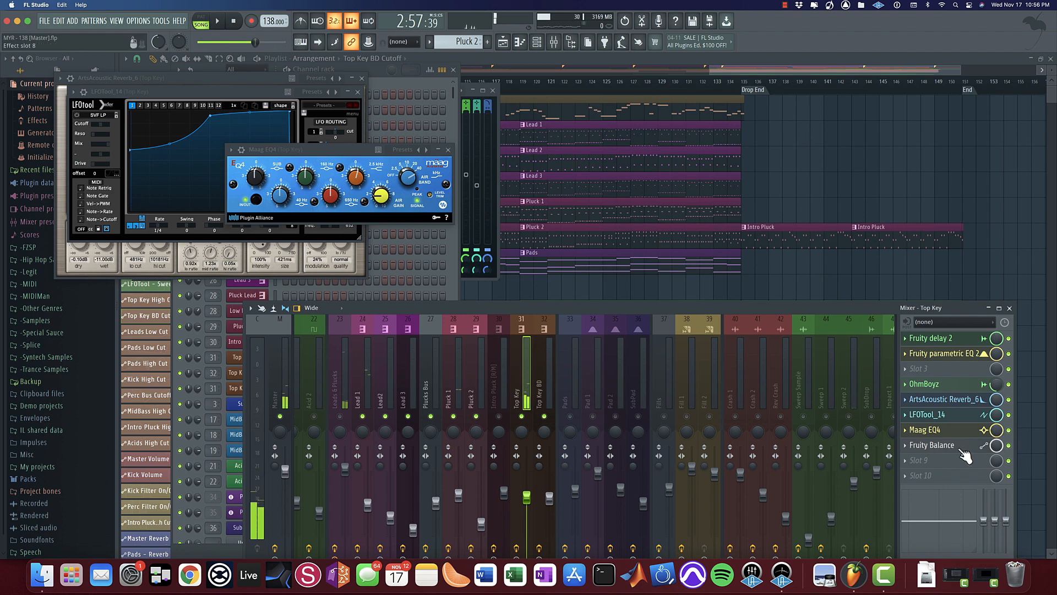
{"action": "left_click", "coordinate": [942, 434]}
{"action": "left_click", "coordinate": [942, 435]}
{"action": "left_click", "coordinate": [947, 450]}
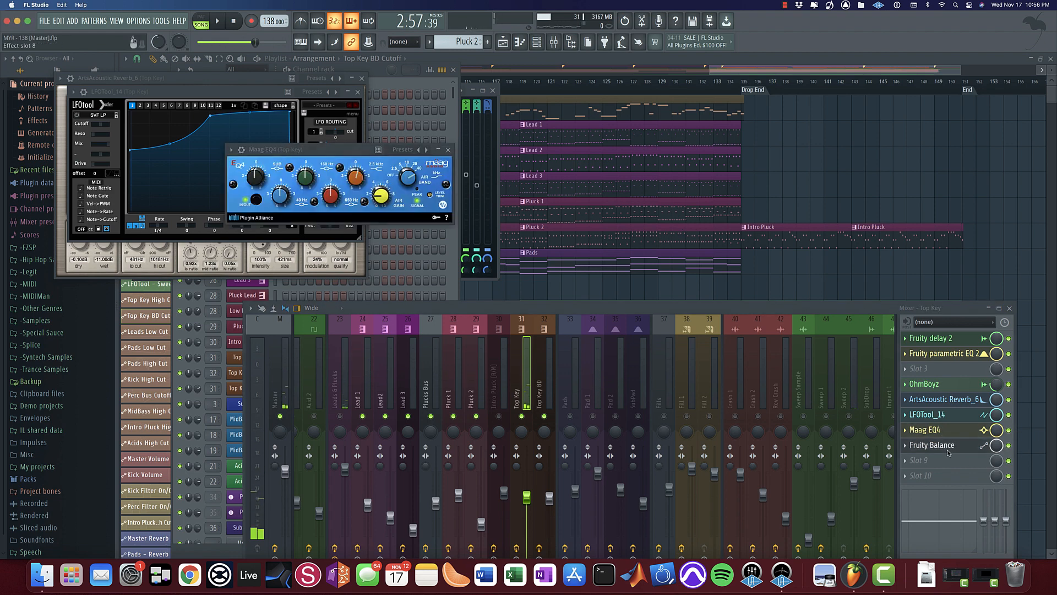
{"action": "left_click", "coordinate": [948, 443]}
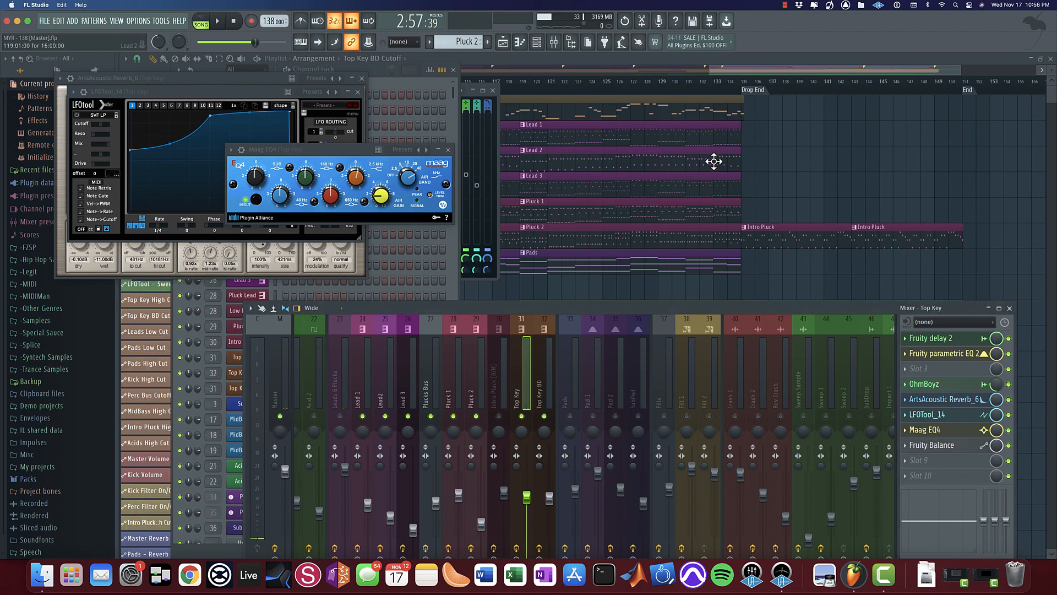
Step: Audition the drop while toggling Maag EQ4 on the Top Key track to compare, and close its window
{"action": "left_click_drag", "start_coordinate": [529, 181], "coordinate": [733, 279]}
{"action": "scroll", "coordinate": [733, 279], "scroll_direction": "down", "scroll_amount": 5}
{"action": "left_click_drag", "start_coordinate": [522, 330], "coordinate": [771, 252]}
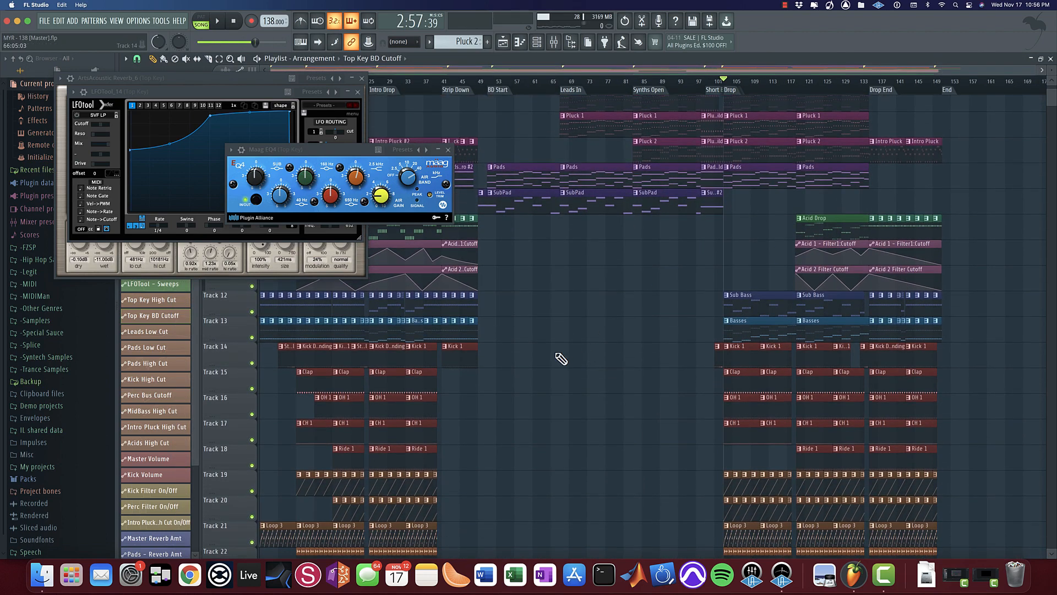
{"action": "scroll", "coordinate": [539, 320], "scroll_direction": "up", "scroll_amount": 4}
{"action": "scroll", "coordinate": [524, 322], "scroll_direction": "up", "scroll_amount": 2}
{"action": "left_click_drag", "start_coordinate": [524, 323], "coordinate": [895, 251]}
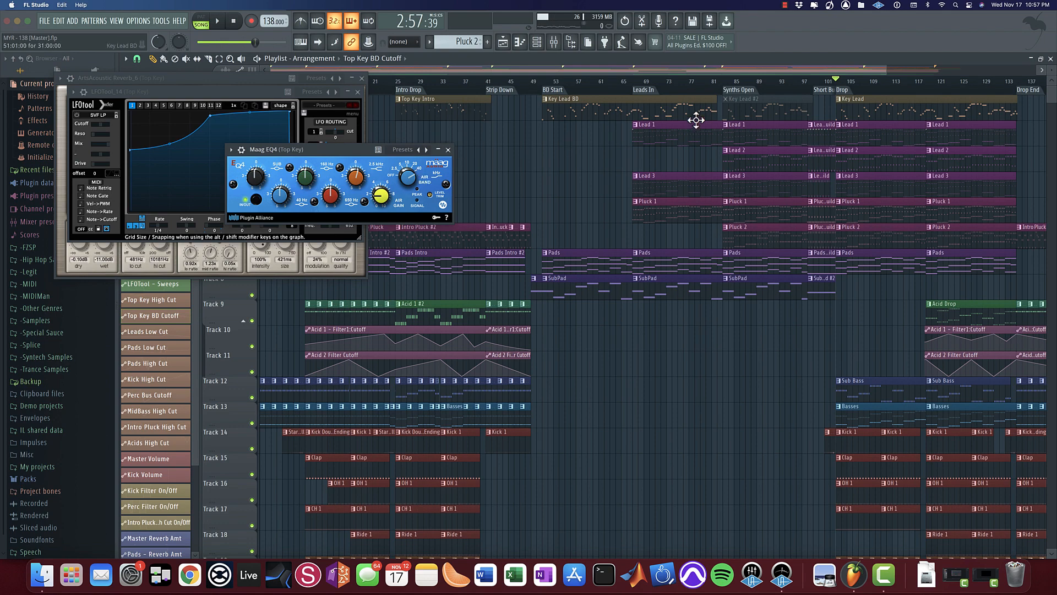
{"action": "key", "text": "space"}
{"action": "key", "text": "F9"}
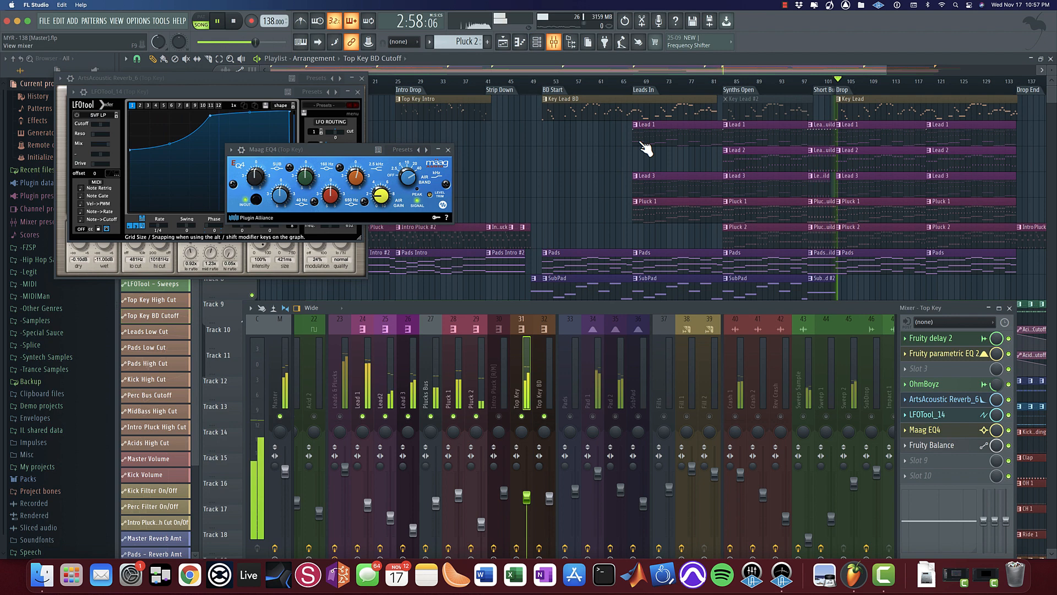
{"action": "left_click", "coordinate": [1010, 431]}
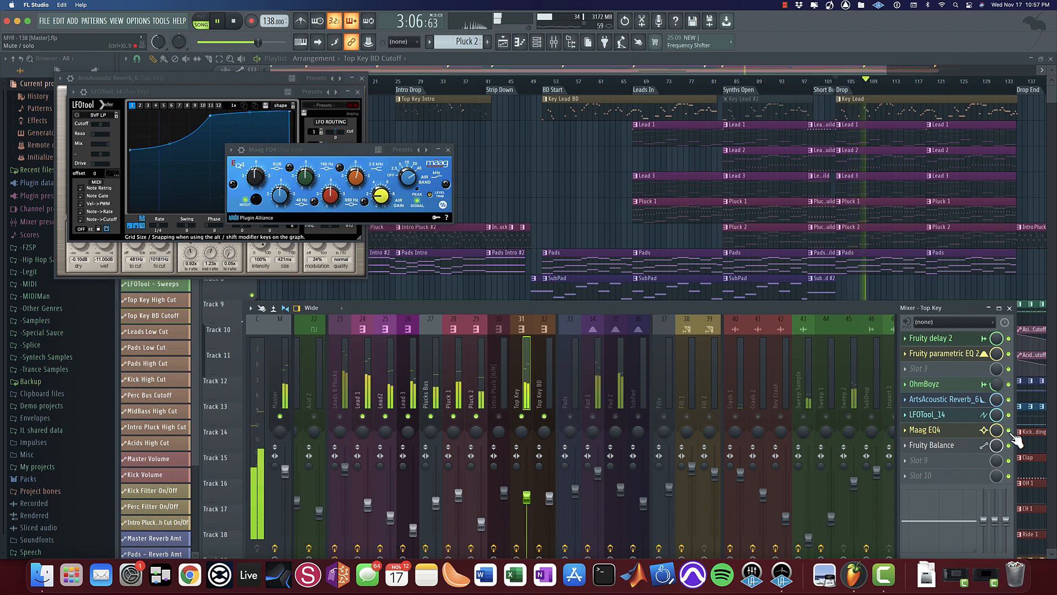
{"action": "key", "text": "space"}
{"action": "left_click", "coordinate": [451, 151]}
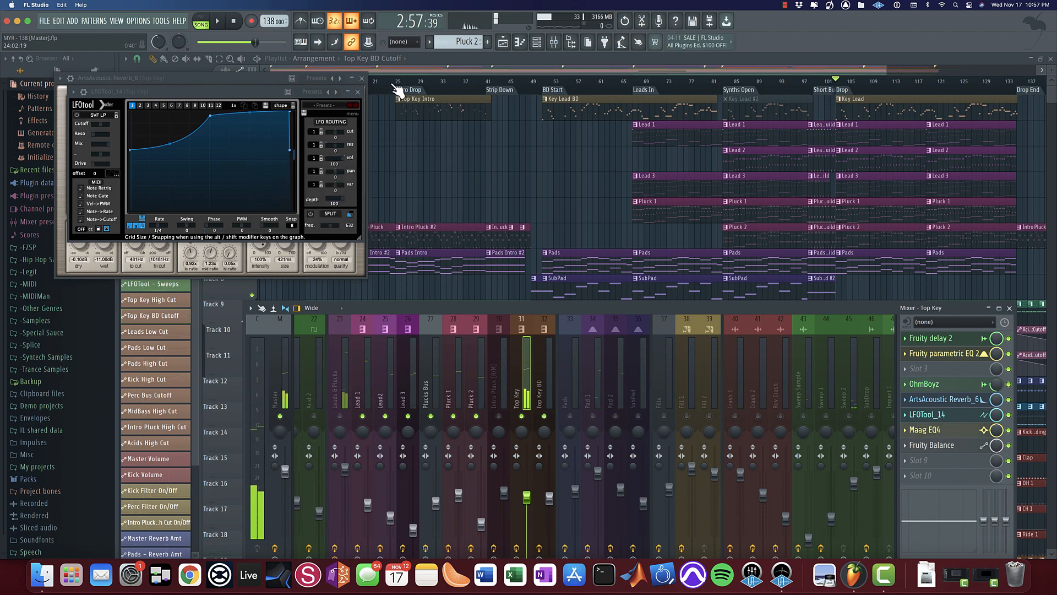
Step: Close the remaining plugin windows and examine the Top Key High Cut automation around the Intro Drop marker
{"action": "left_click_drag", "start_coordinate": [392, 83], "coordinate": [395, 83]}
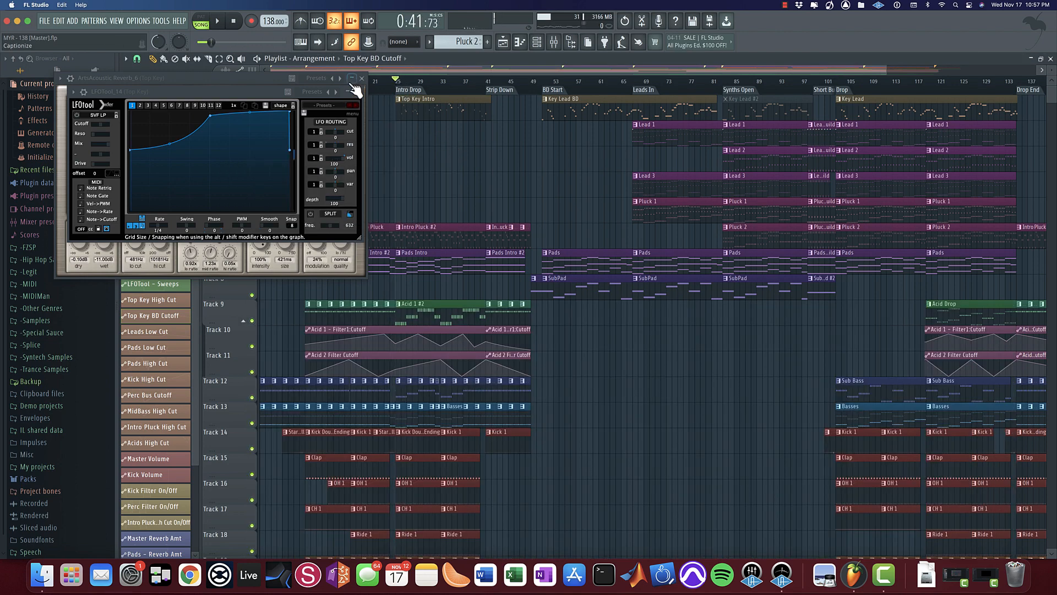
{"action": "left_click", "coordinate": [361, 92]}
{"action": "left_click", "coordinate": [361, 78]}
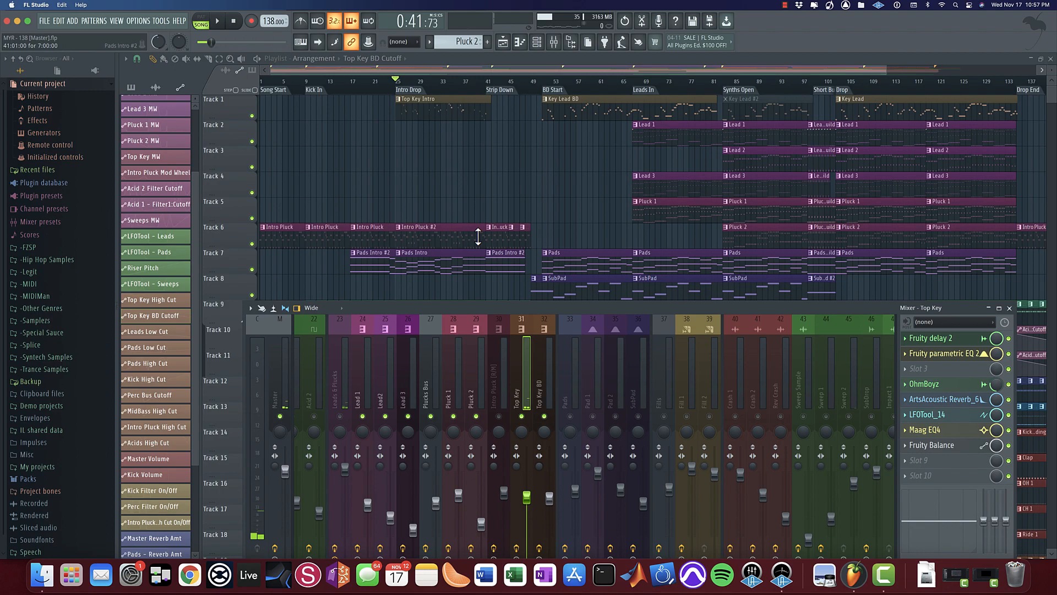
{"action": "left_click", "coordinate": [1009, 308]}
{"action": "scroll", "coordinate": [665, 342], "scroll_direction": "down", "scroll_amount": 10}
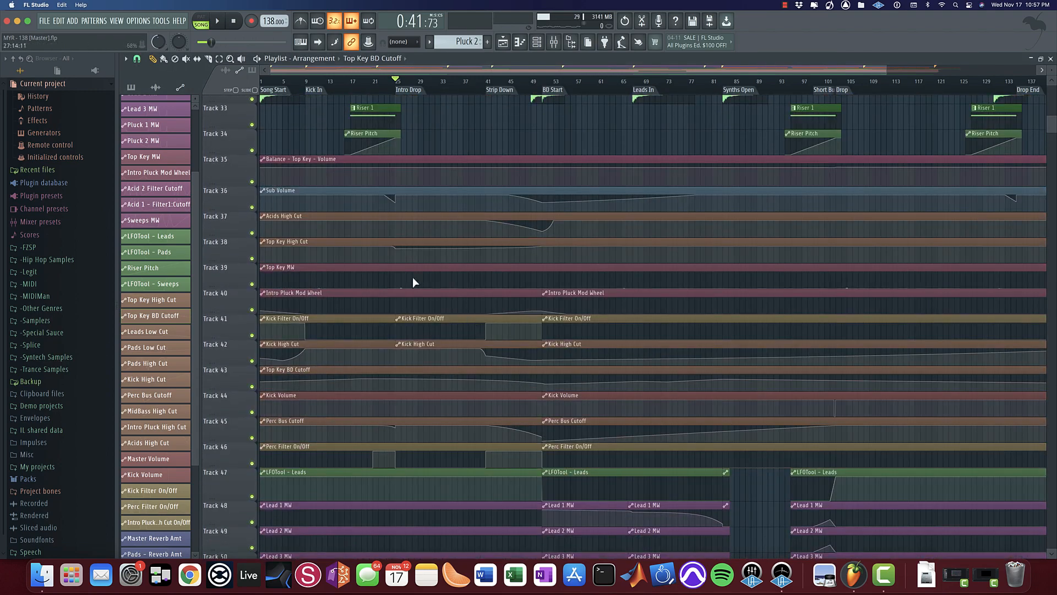
{"action": "scroll", "coordinate": [413, 277], "scroll_direction": "up", "scroll_amount": 3}
{"action": "left_click_drag", "start_coordinate": [413, 277], "coordinate": [606, 269]}
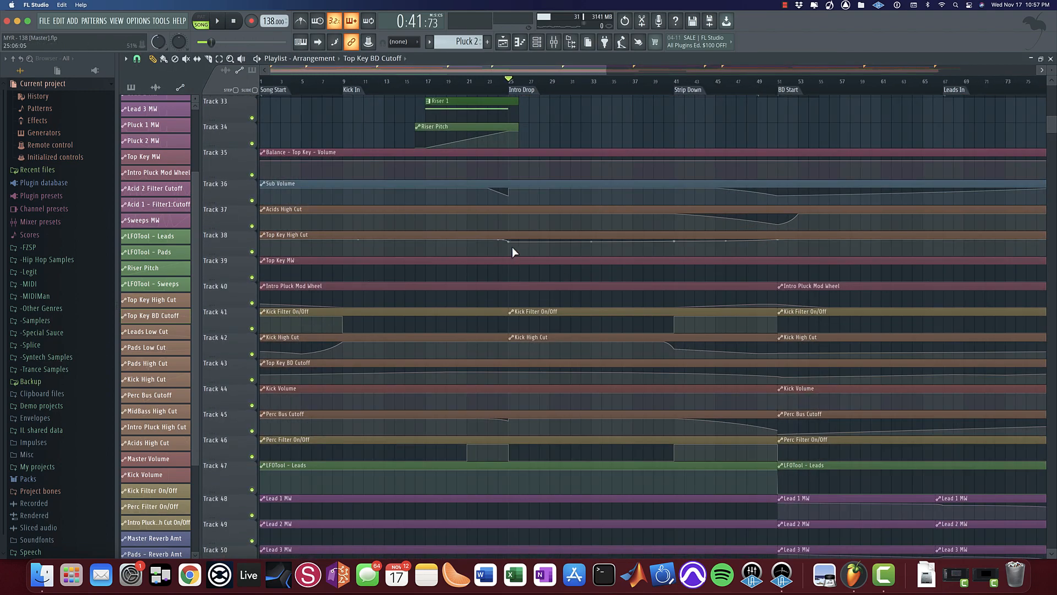
Step: Audition the Top Key part from the Intro Drop with the mixer levels and the Top Key Intro clip in view
{"action": "key", "text": "space"}
{"action": "left_click", "coordinate": [553, 42]}
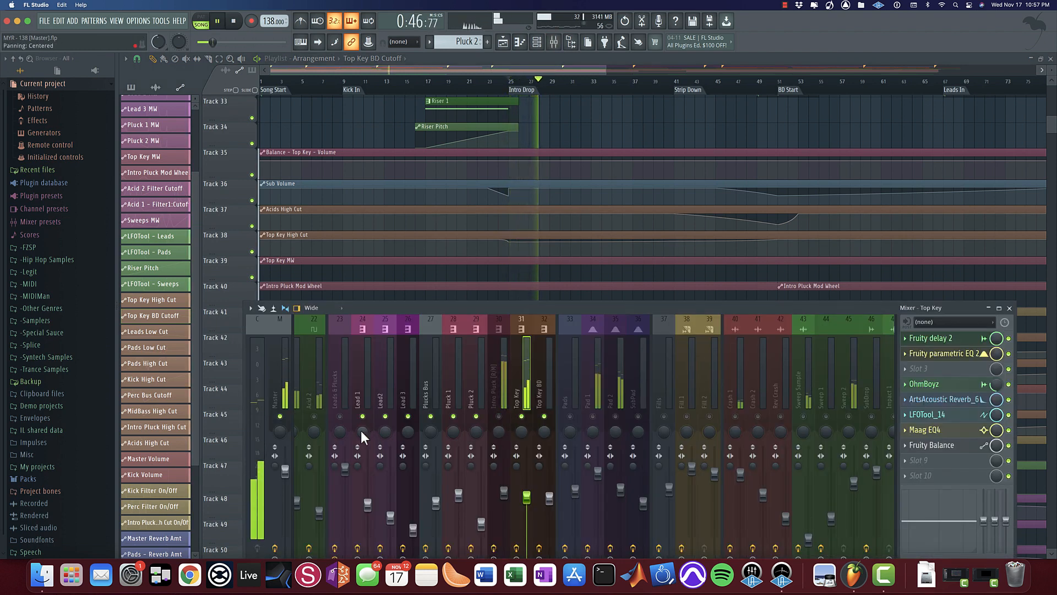
{"action": "scroll", "coordinate": [570, 195], "scroll_direction": "up", "scroll_amount": 7}
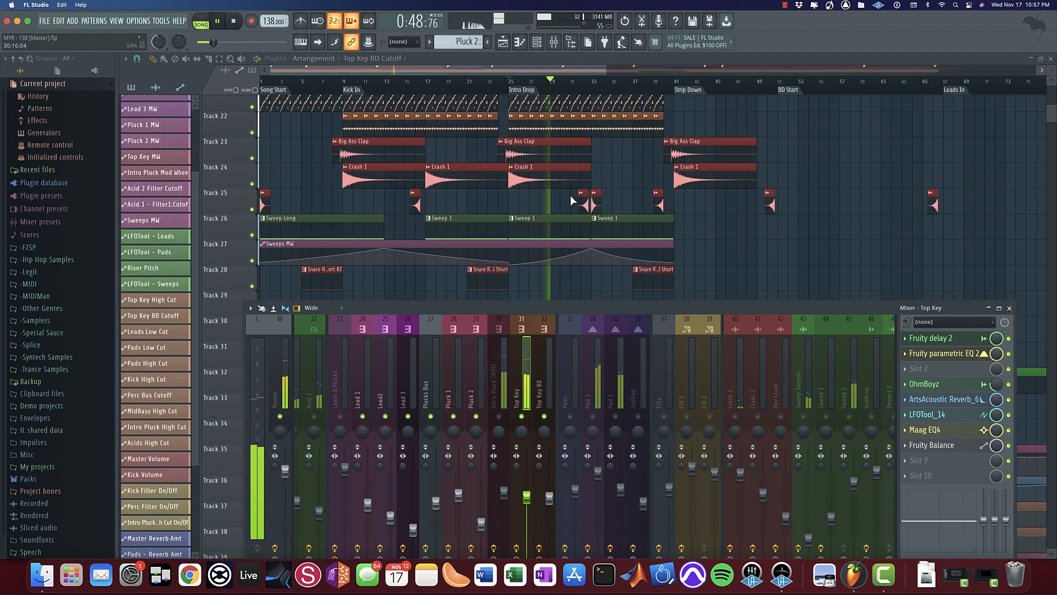
{"action": "scroll", "coordinate": [570, 195], "scroll_direction": "up", "scroll_amount": 4}
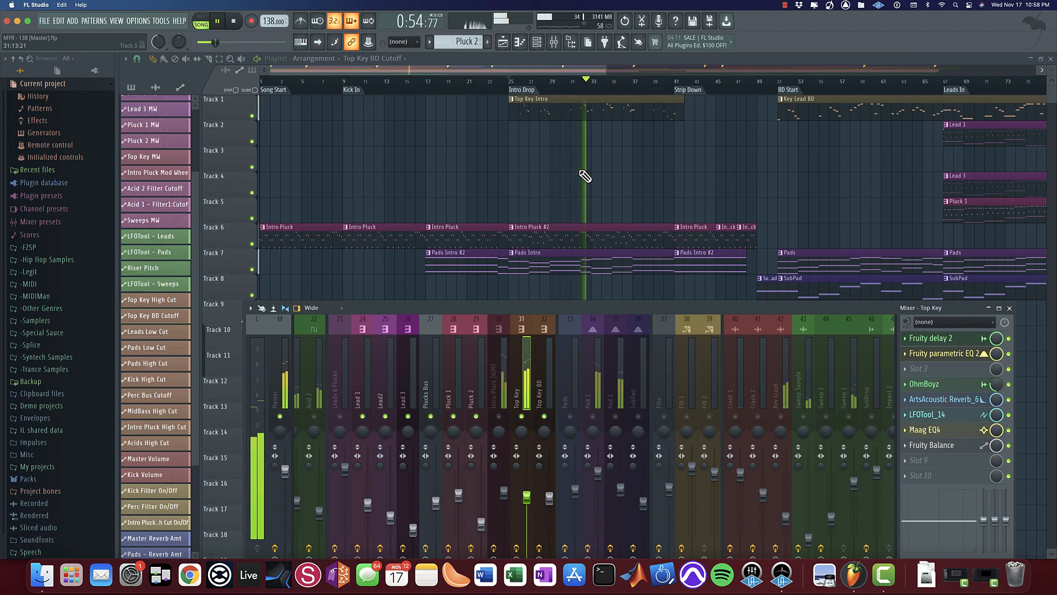
{"action": "key", "text": "space"}
Step: Open the Key Lead pattern in the piano roll and examine the Top Key melody's notes and velocities
{"action": "left_click_drag", "start_coordinate": [663, 187], "coordinate": [326, 196]}
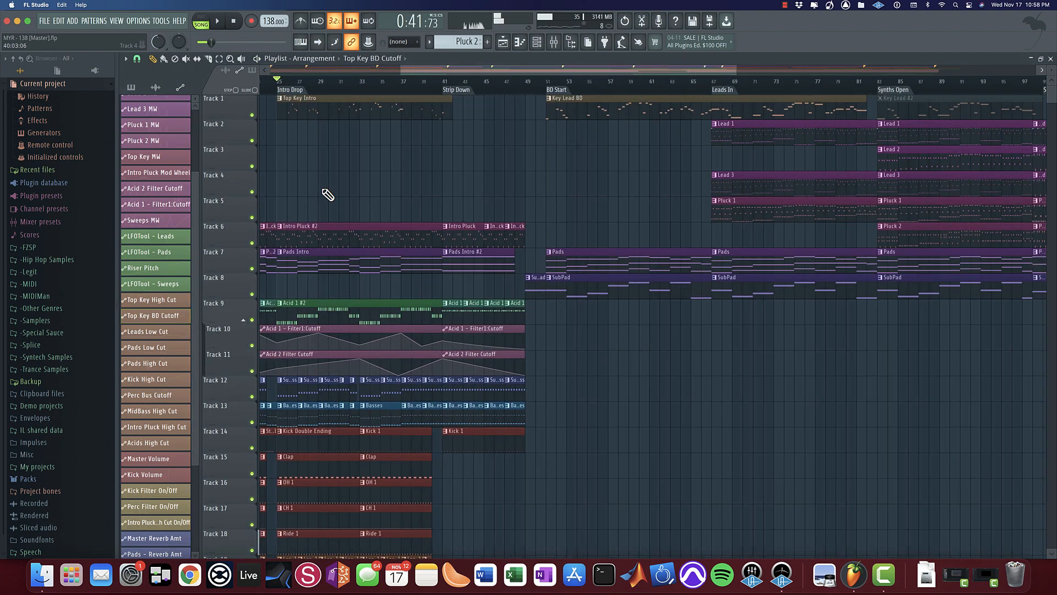
{"action": "left_click_drag", "start_coordinate": [699, 194], "coordinate": [470, 268]}
{"action": "left_click_drag", "start_coordinate": [847, 246], "coordinate": [495, 242]}
{"action": "double_click", "coordinate": [616, 108]}
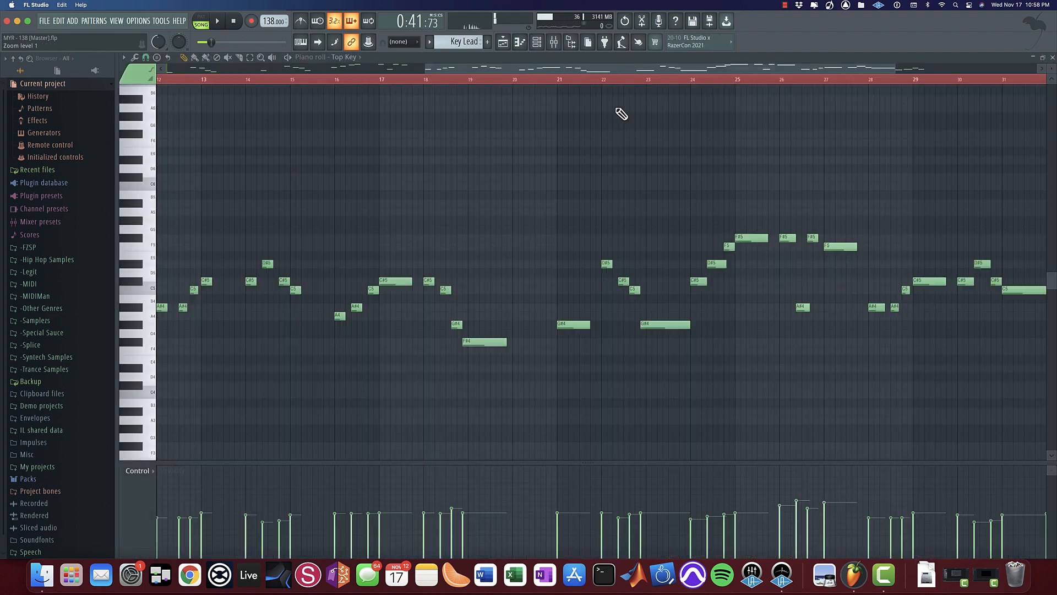
{"action": "scroll", "coordinate": [443, 229], "scroll_direction": "down", "scroll_amount": 3}
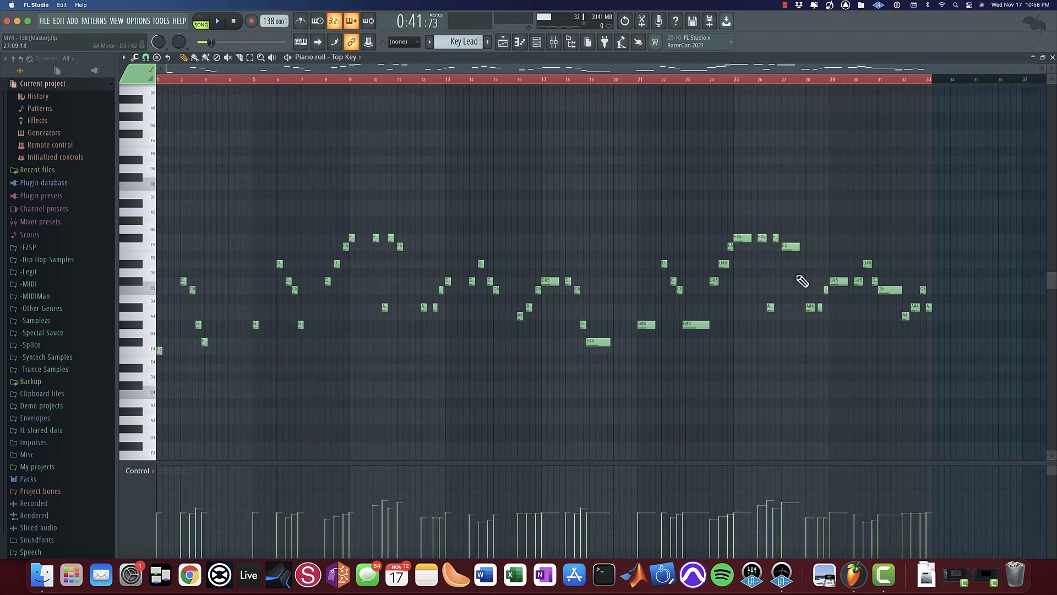
{"action": "scroll", "coordinate": [209, 351], "scroll_direction": "up", "scroll_amount": 6}
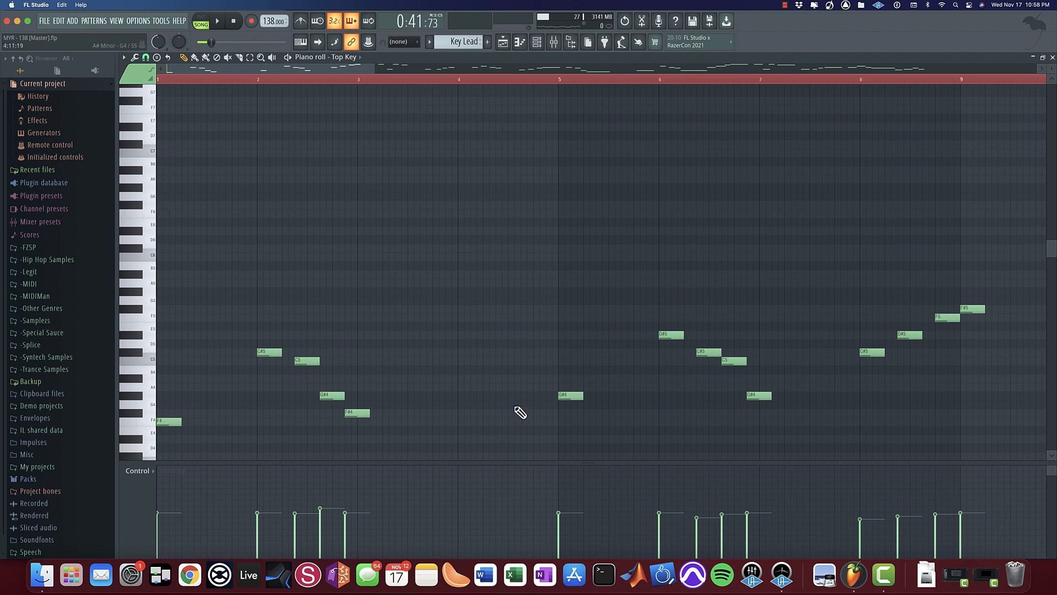
Step: Place the playhead at the Drop and solo the Leads & Plucks bus together with its lead and pluck tracks, including the Plucks Bus
{"action": "left_click", "coordinate": [503, 42]}
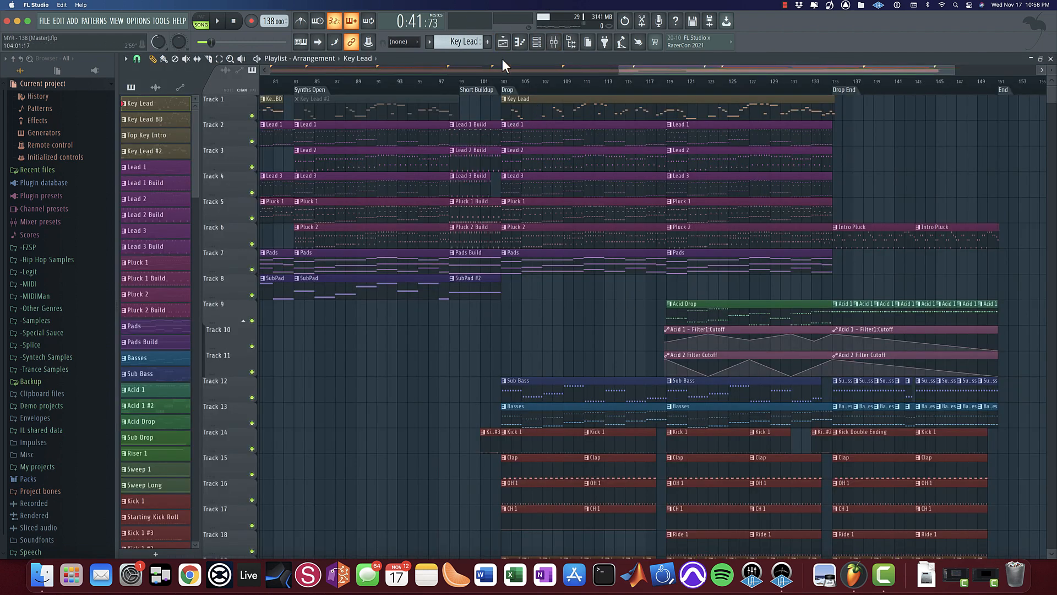
{"action": "left_click", "coordinate": [502, 81]}
{"action": "left_click", "coordinate": [554, 42]}
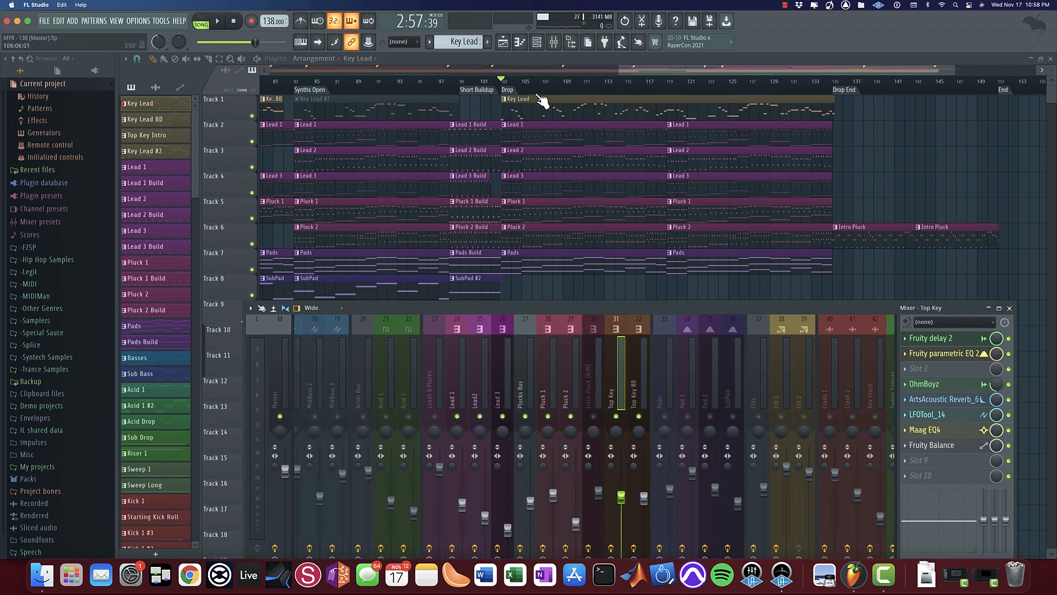
{"action": "right_click", "coordinate": [434, 417]}
{"action": "left_click", "coordinate": [456, 417]}
{"action": "left_click", "coordinate": [480, 417]}
{"action": "left_click", "coordinate": [502, 416]}
{"action": "left_click", "coordinate": [525, 417]}
{"action": "left_click", "coordinate": [547, 417]}
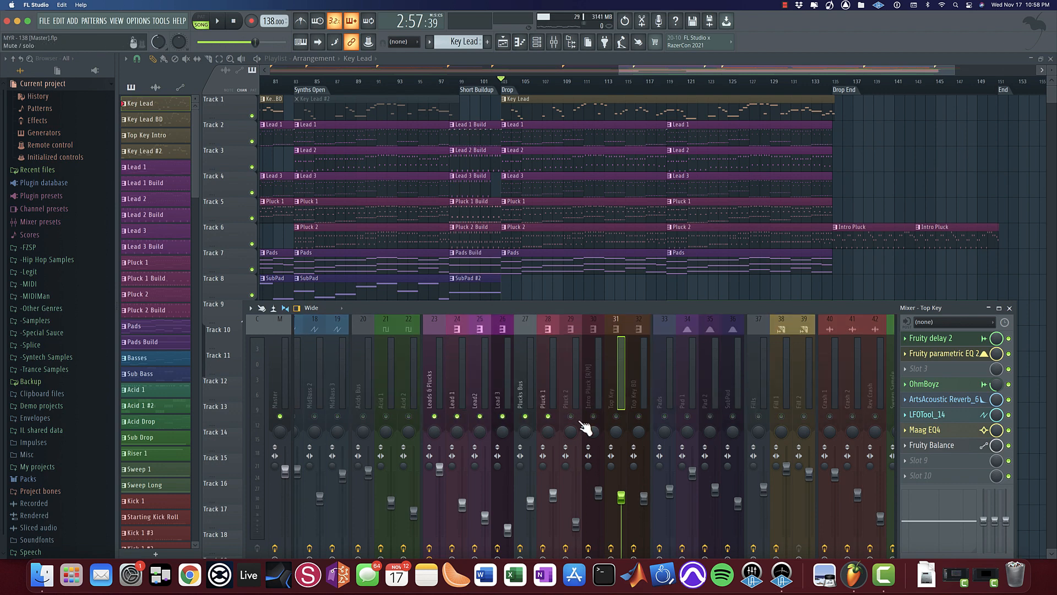
{"action": "left_click", "coordinate": [571, 417]}
{"action": "left_click", "coordinate": [593, 417]}
Step: Unmute the Top Key, Top Key BD, Kick 1 and SubBass tracks, and audition the drop with them
{"action": "scroll", "coordinate": [420, 380], "scroll_direction": "up", "scroll_amount": 2}
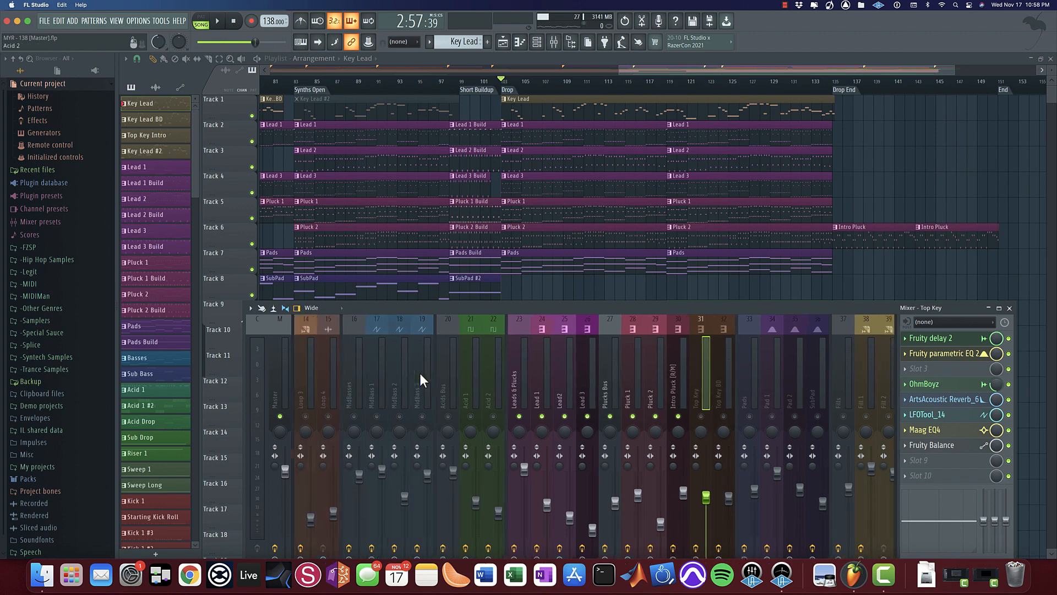
{"action": "left_click", "coordinate": [710, 416]}
{"action": "left_click", "coordinate": [730, 416]}
{"action": "scroll", "coordinate": [452, 385], "scroll_direction": "up", "scroll_amount": 5}
{"action": "left_click", "coordinate": [329, 417]}
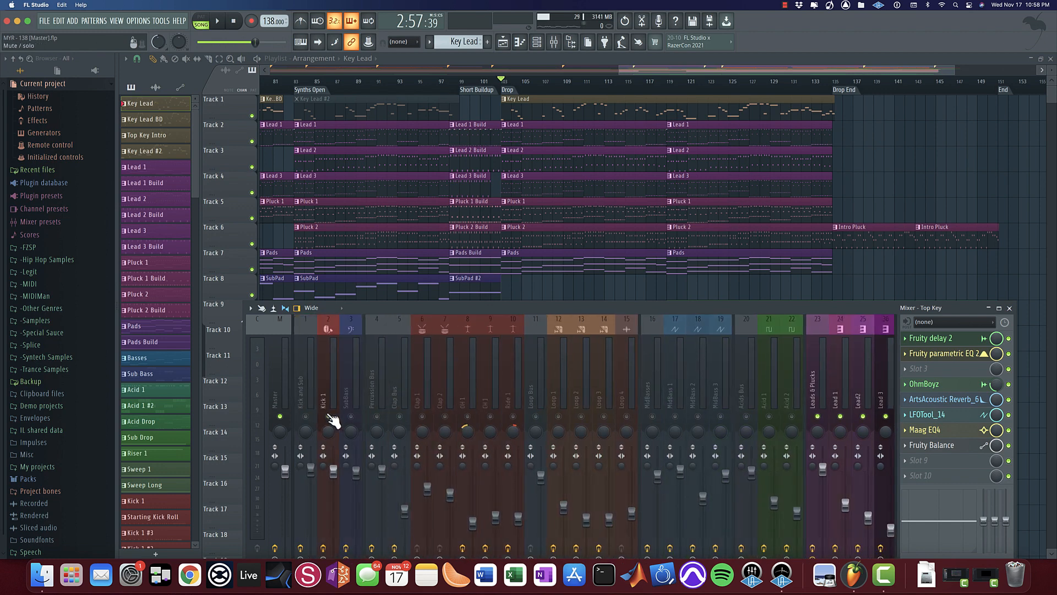
{"action": "left_click", "coordinate": [351, 417]}
{"action": "key", "text": "space"}
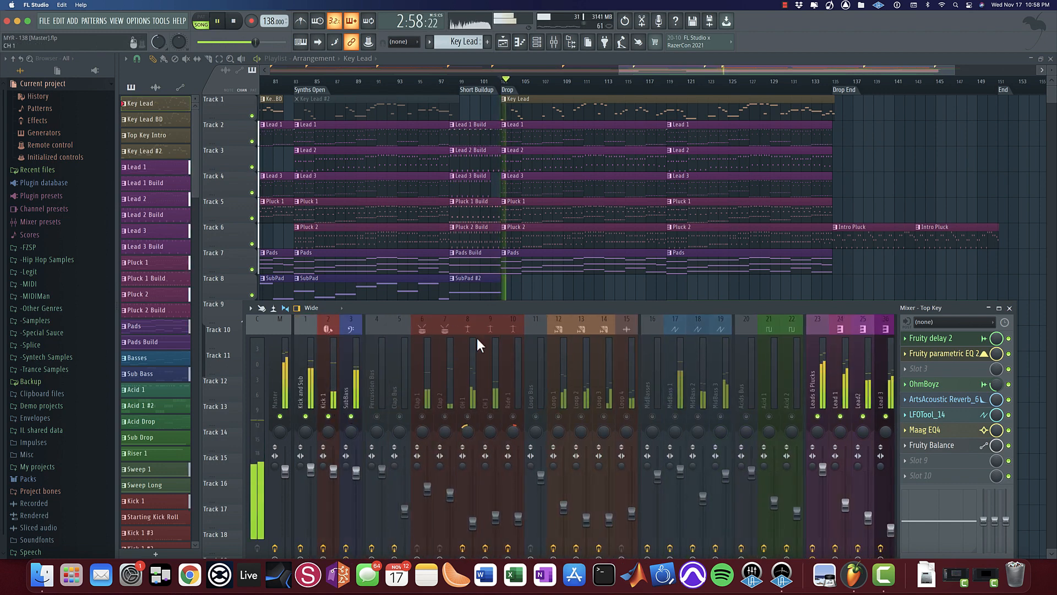
Step: Unmute the MidBasses bus with MidBass 1 to 3, and the Pads bus with Pad 1 and Pad 2, while the drop plays
{"action": "scroll", "coordinate": [524, 362], "scroll_direction": "down", "scroll_amount": 4}
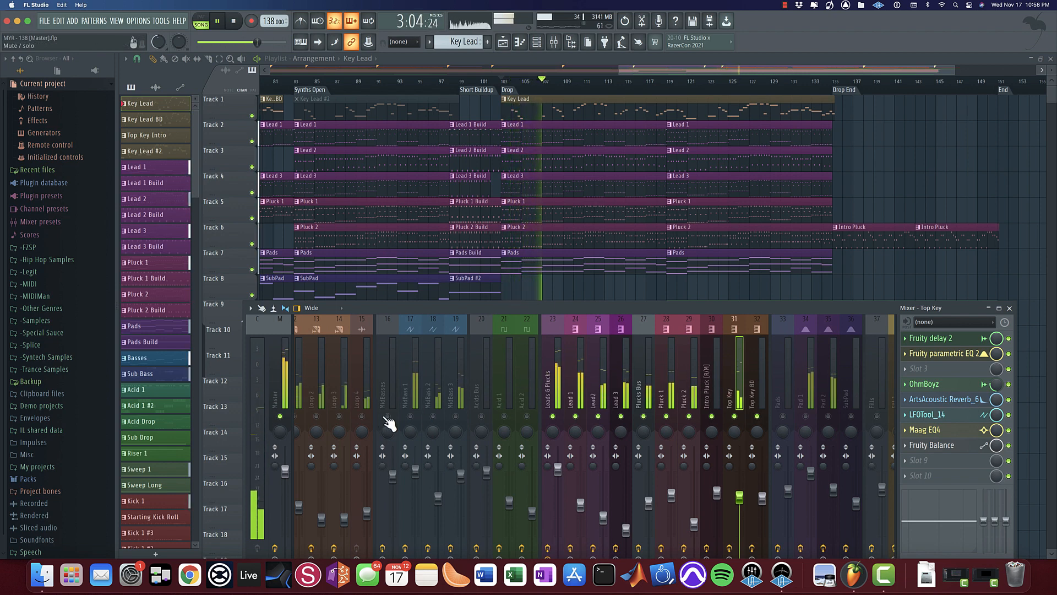
{"action": "left_click_drag", "start_coordinate": [388, 417], "coordinate": [455, 417]}
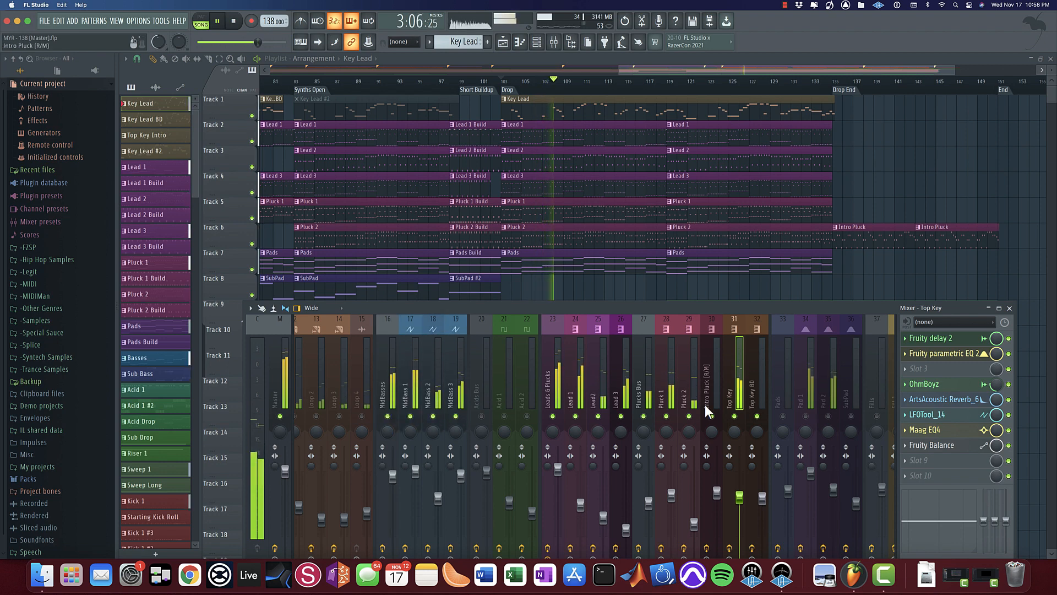
{"action": "left_click", "coordinate": [828, 417]}
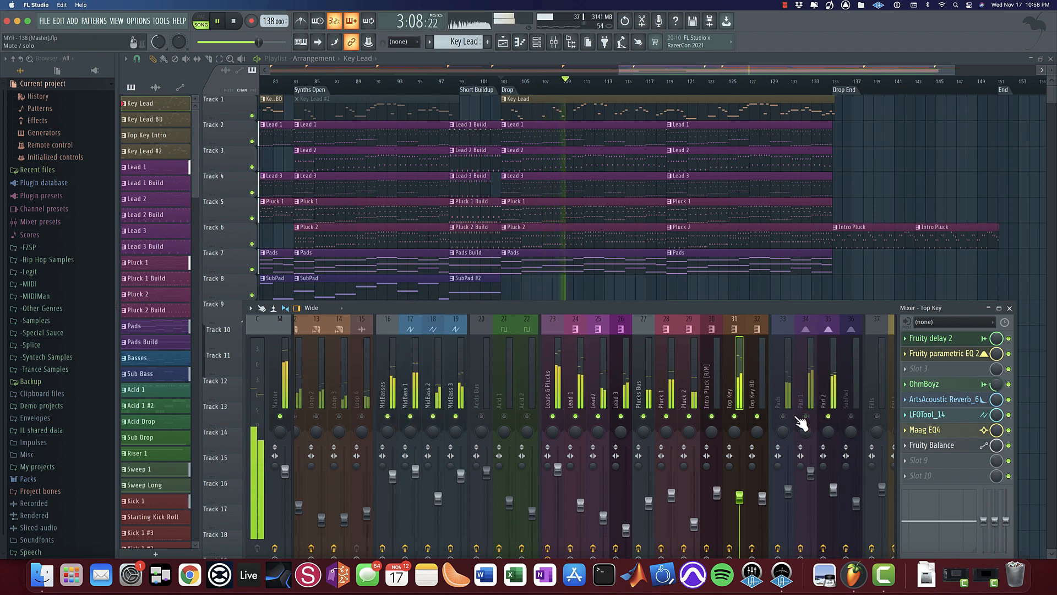
{"action": "left_click_drag", "start_coordinate": [784, 416], "coordinate": [808, 416]}
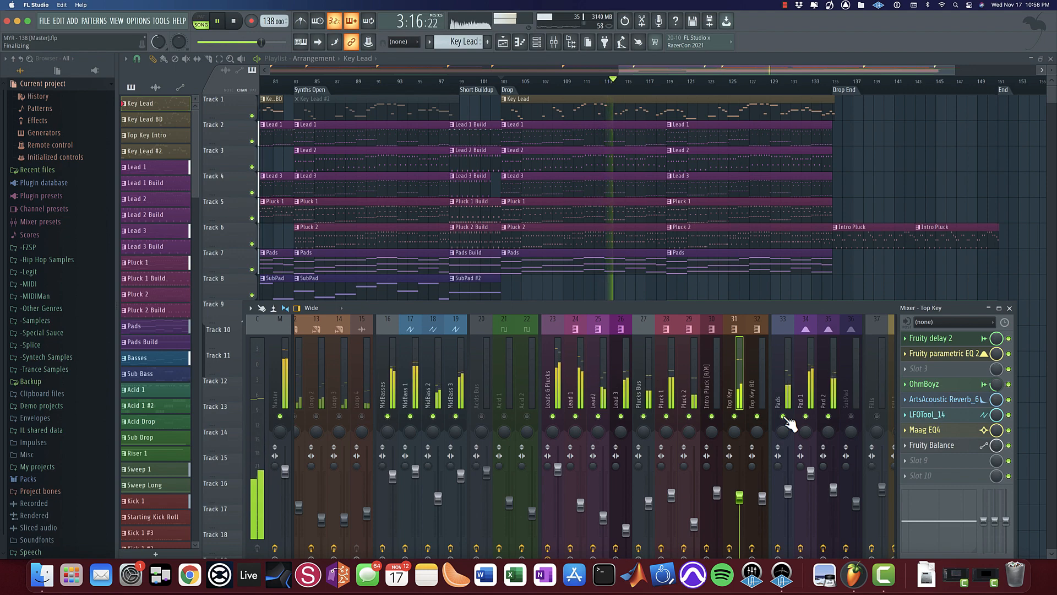
Step: Audition the drop with basses and pads while examining the playlist arrangement, and stop playback
{"action": "scroll", "coordinate": [616, 245], "scroll_direction": "down", "scroll_amount": 2}
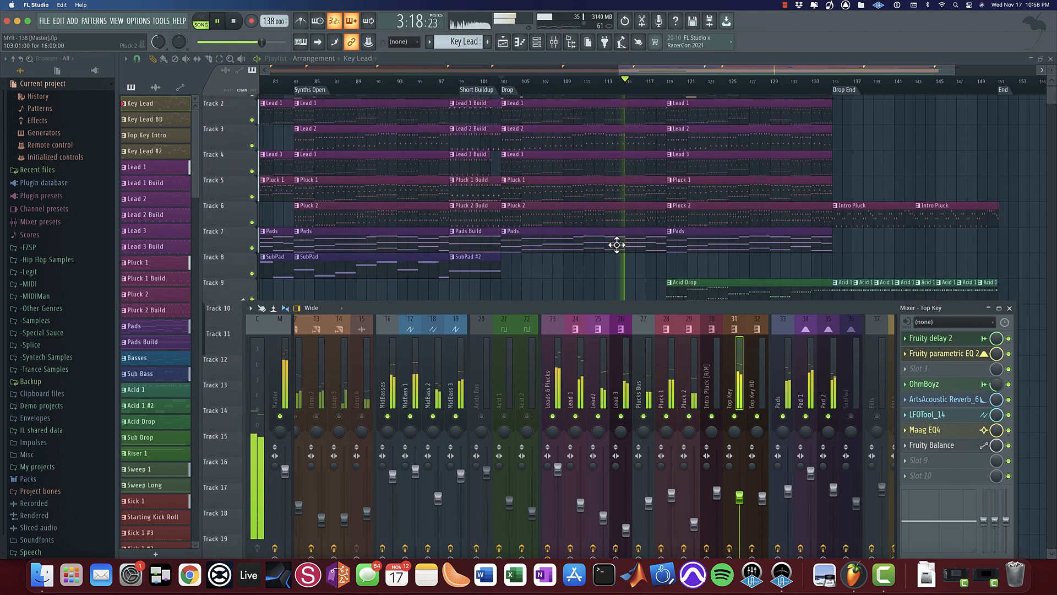
{"action": "scroll", "coordinate": [616, 245], "scroll_direction": "down", "scroll_amount": 15}
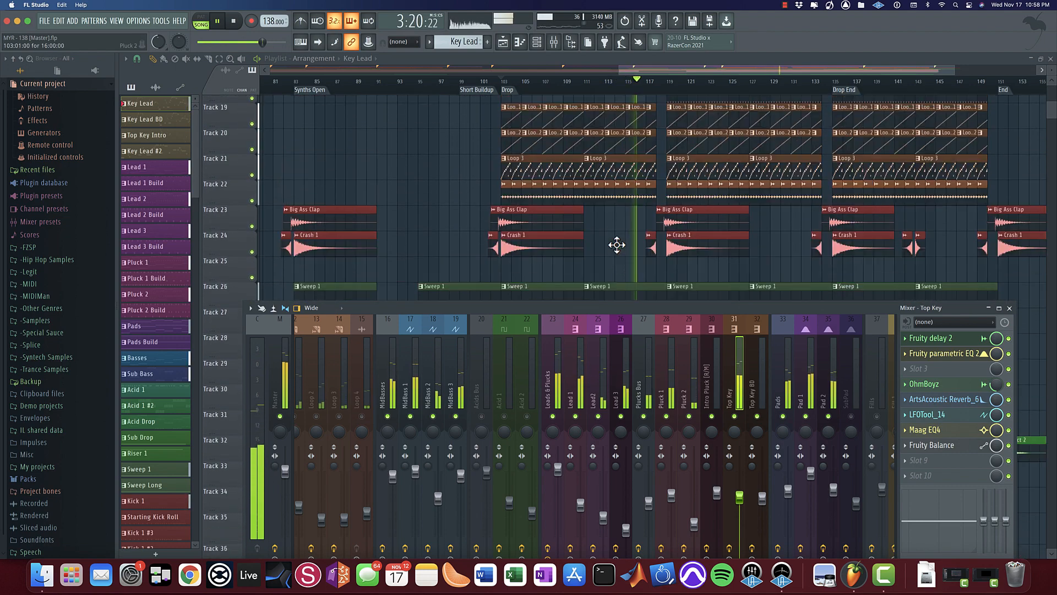
{"action": "scroll", "coordinate": [616, 245], "scroll_direction": "up", "scroll_amount": 16}
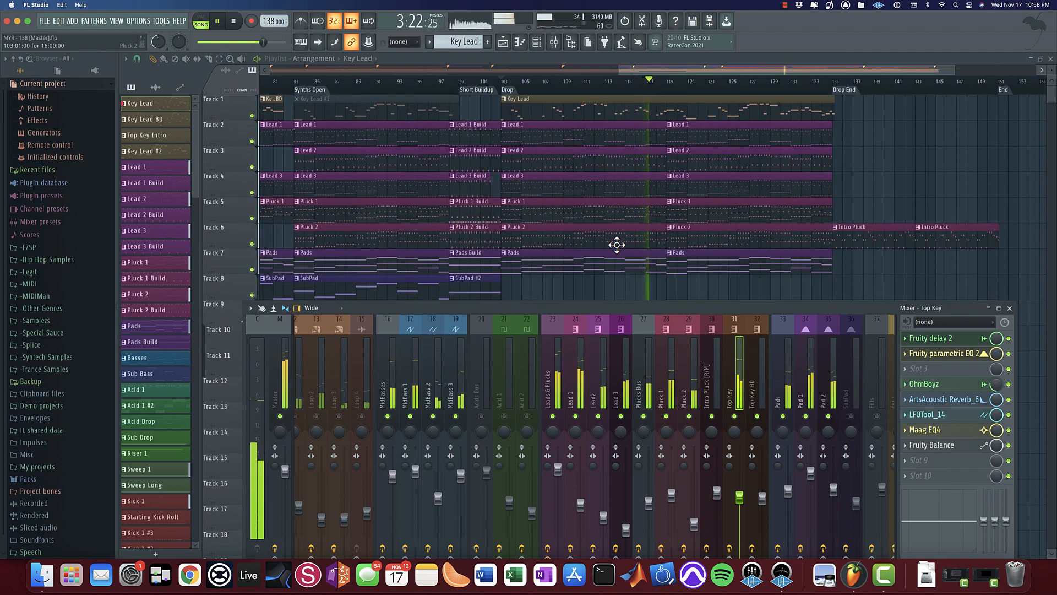
{"action": "scroll", "coordinate": [616, 245], "scroll_direction": "down", "scroll_amount": 4}
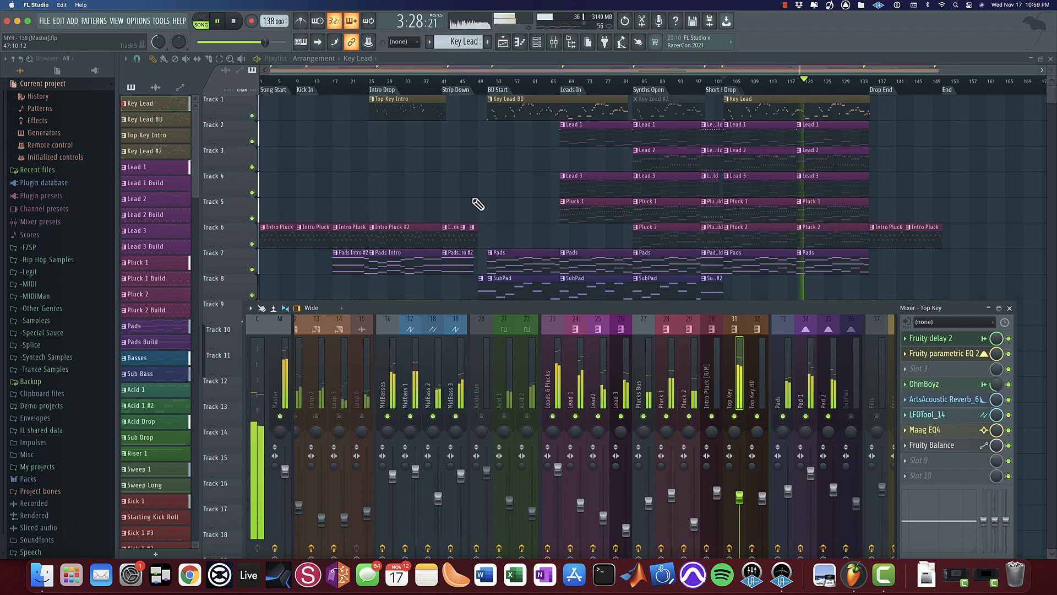
{"action": "key", "text": "space"}
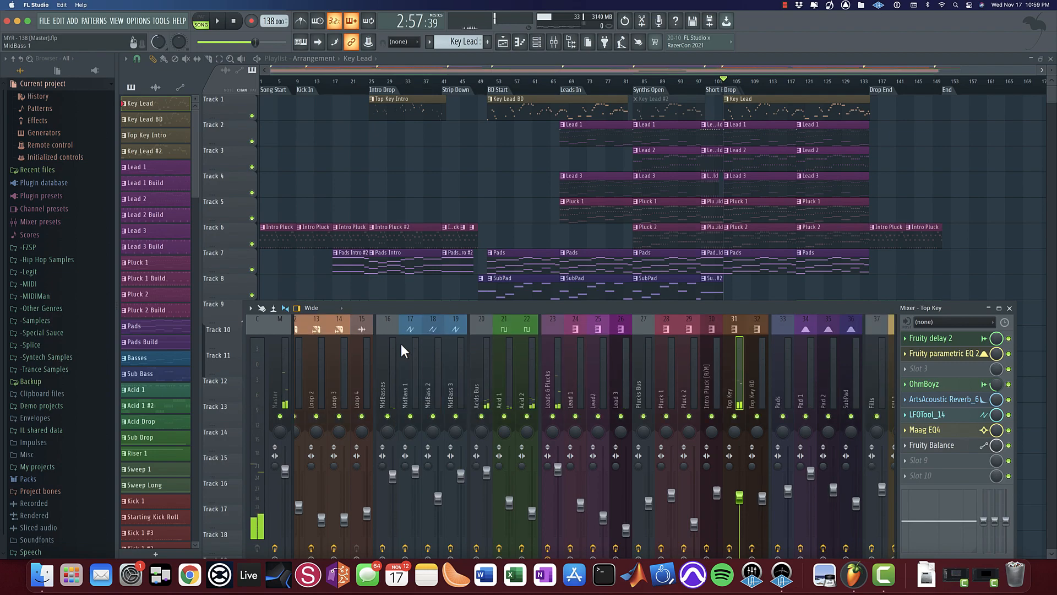
Step: Place the playhead at the Kick In marker with the mixer in view
{"action": "key", "text": "F9"}
{"action": "scroll", "coordinate": [385, 232], "scroll_direction": "down", "scroll_amount": 4}
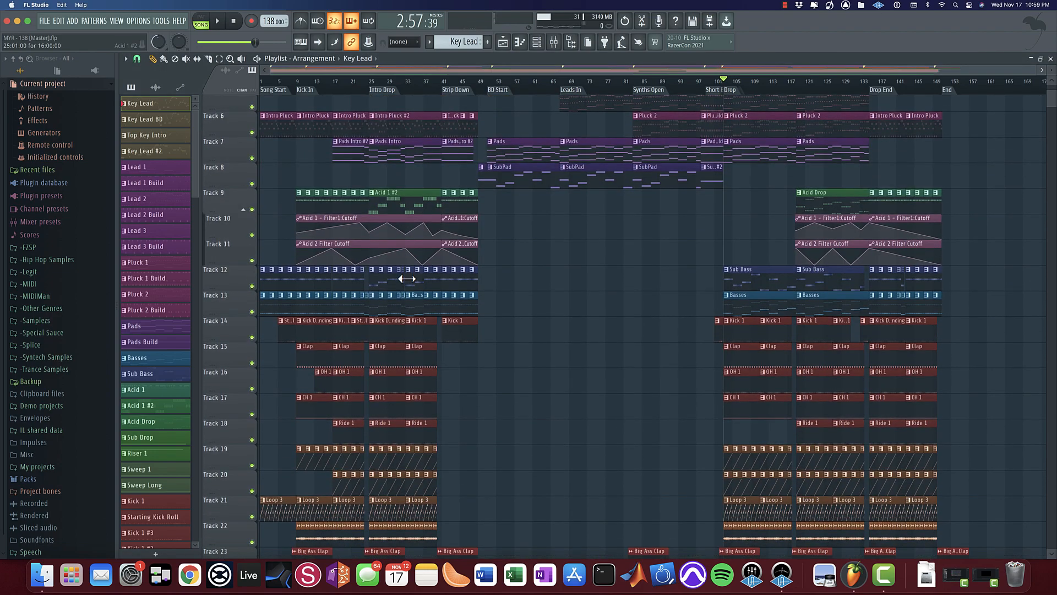
{"action": "scroll", "coordinate": [406, 278], "scroll_direction": "up", "scroll_amount": 6}
{"action": "scroll", "coordinate": [675, 210], "scroll_direction": "down", "scroll_amount": 2}
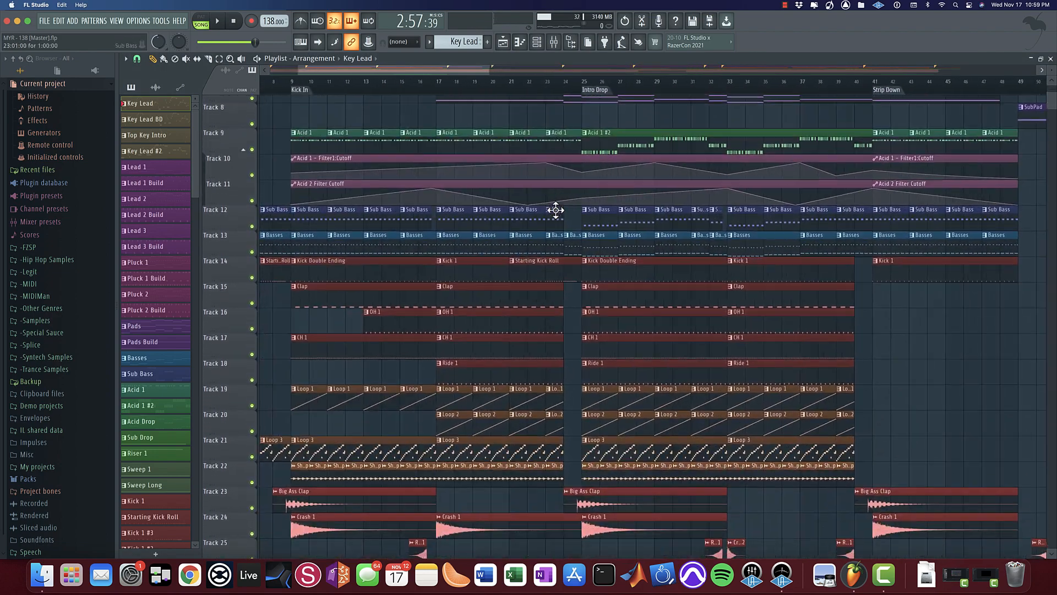
{"action": "scroll", "coordinate": [484, 229], "scroll_direction": "down", "scroll_amount": 2}
{"action": "scroll", "coordinate": [484, 229], "scroll_direction": "left", "scroll_amount": 3}
{"action": "left_click", "coordinate": [411, 89]}
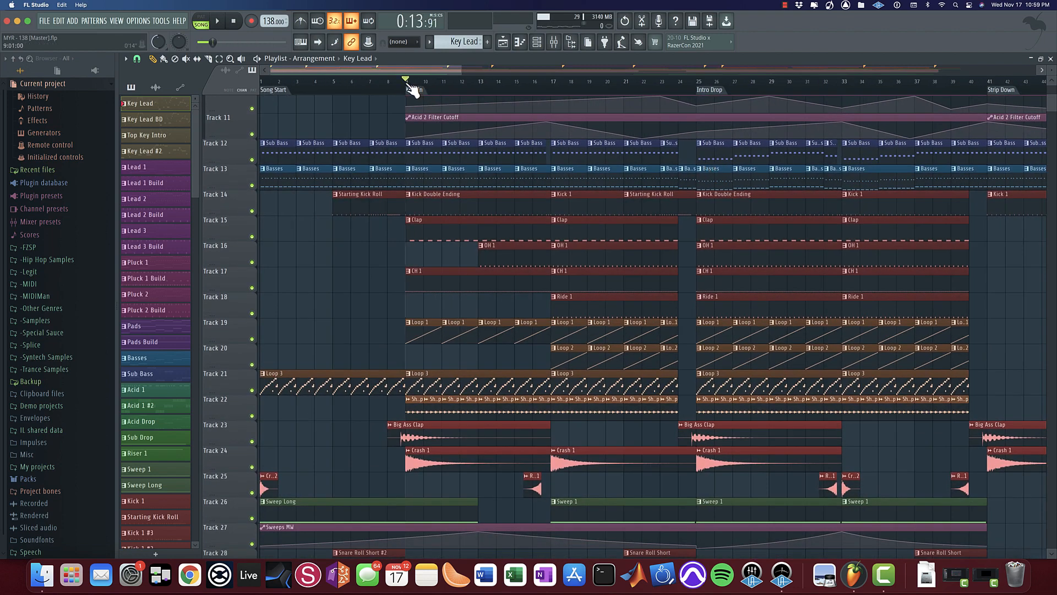
{"action": "left_click", "coordinate": [553, 42]}
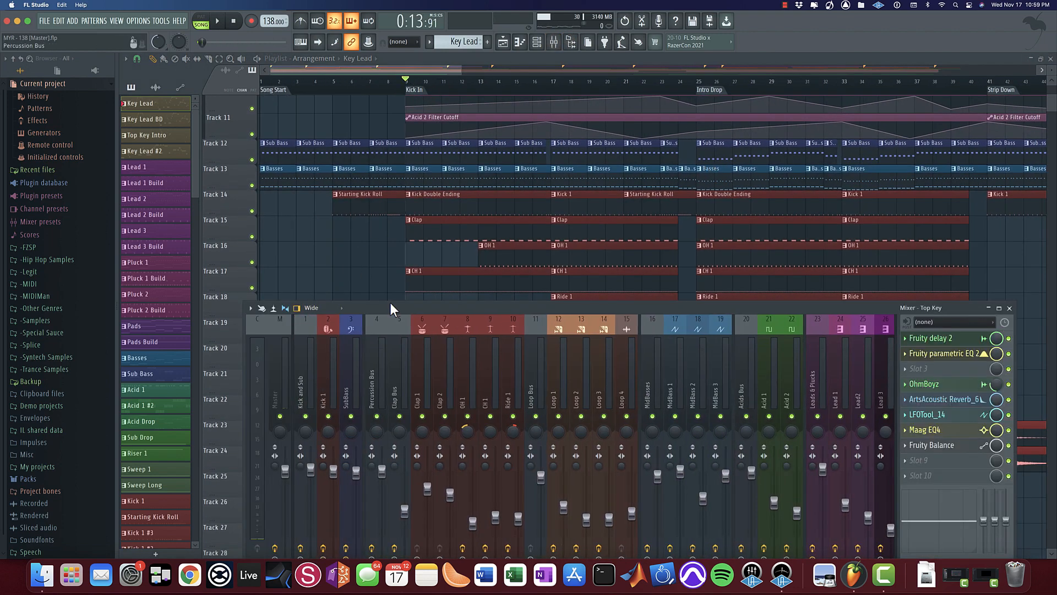
Step: Solo the Kick 1 mixer track and unmute the SubBass and Percussion Bus tracks with it
{"action": "right_click", "coordinate": [328, 416]}
{"action": "left_click", "coordinate": [351, 416]}
{"action": "left_click", "coordinate": [377, 416]}
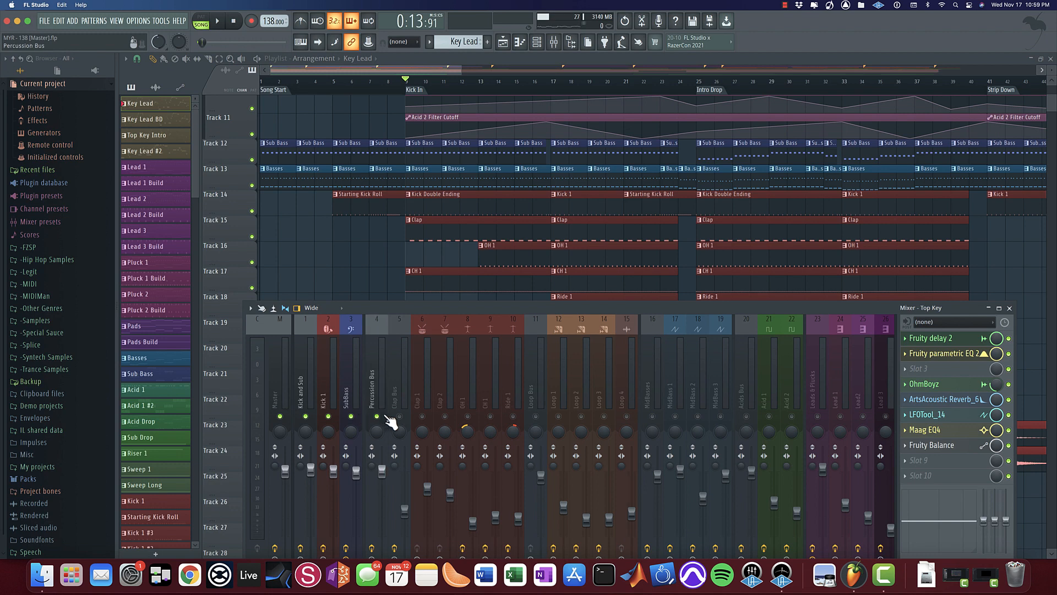
{"action": "left_click", "coordinate": [400, 416]}
{"action": "left_click", "coordinate": [422, 416]}
{"action": "left_click", "coordinate": [467, 416]}
{"action": "left_click", "coordinate": [422, 417]}
{"action": "left_click", "coordinate": [422, 417]}
{"action": "left_click", "coordinate": [444, 416]}
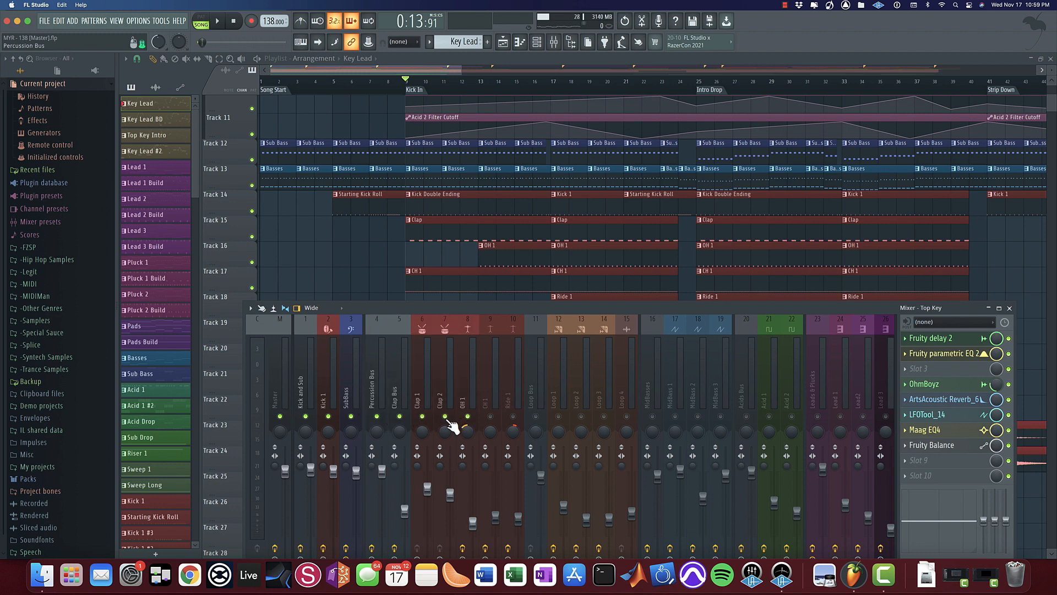
{"action": "left_click", "coordinate": [422, 416]}
{"action": "left_click", "coordinate": [399, 416]}
{"action": "left_click", "coordinate": [467, 416]}
{"action": "left_click", "coordinate": [445, 416]}
{"action": "left_click", "coordinate": [468, 416]}
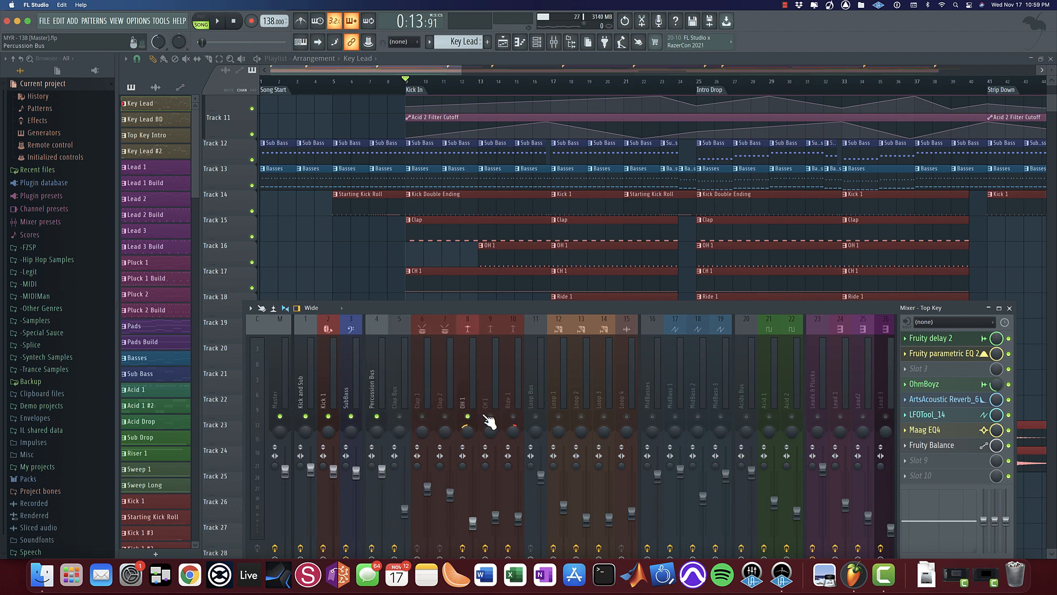
{"action": "left_click", "coordinate": [467, 417]}
Step: Unmute the MidBasses bus and the MidBass 1, MidBass 2 and MidBass 3 tracks to join the soloed kick and sub
{"action": "scroll", "coordinate": [574, 385], "scroll_direction": "right", "scroll_amount": 3}
{"action": "left_click", "coordinate": [576, 416]}
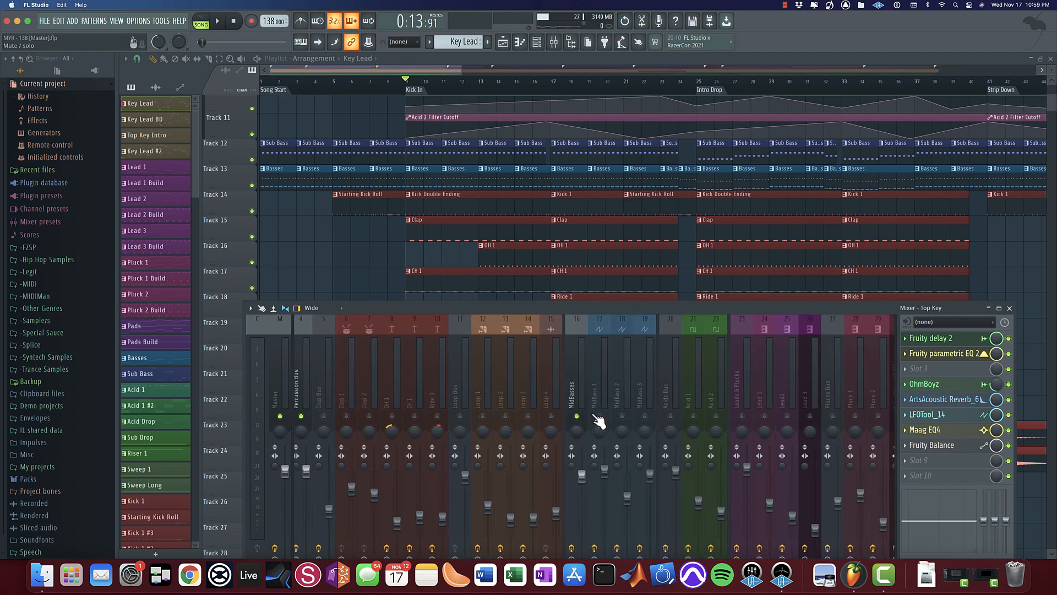
{"action": "left_click", "coordinate": [599, 417]}
{"action": "left_click", "coordinate": [599, 416]}
{"action": "left_click", "coordinate": [621, 416]}
{"action": "left_click", "coordinate": [599, 416]}
{"action": "left_click", "coordinate": [621, 416]}
{"action": "left_click", "coordinate": [645, 416]}
{"action": "left_click", "coordinate": [621, 416]}
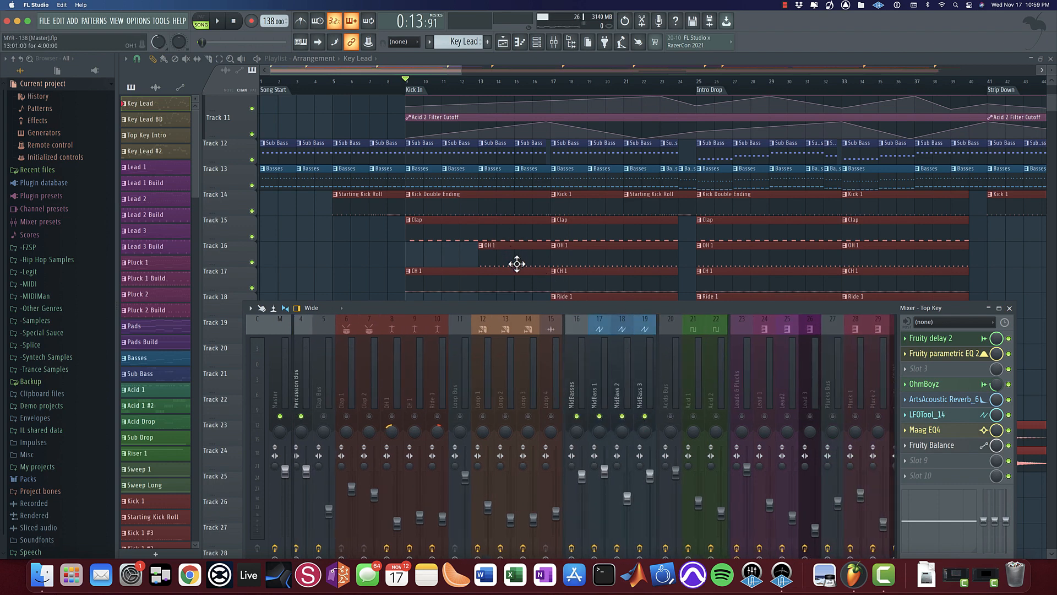
Step: Select the Kick 1 mixer track to show its effect chain, with the playlist zoomed around Kick In
{"action": "scroll", "coordinate": [516, 264], "scroll_direction": "up", "scroll_amount": 5}
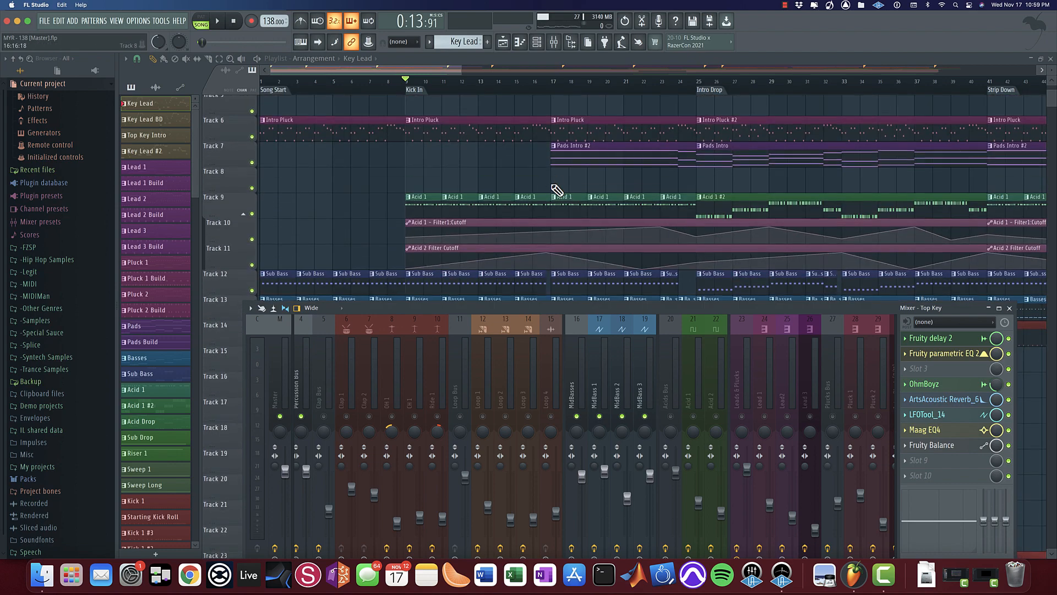
{"action": "right_click", "coordinate": [552, 185]}
{"action": "scroll", "coordinate": [490, 191], "scroll_direction": "down", "scroll_amount": 1}
{"action": "scroll", "coordinate": [385, 219], "scroll_direction": "up", "scroll_amount": 4}
{"action": "left_click", "coordinate": [555, 41]}
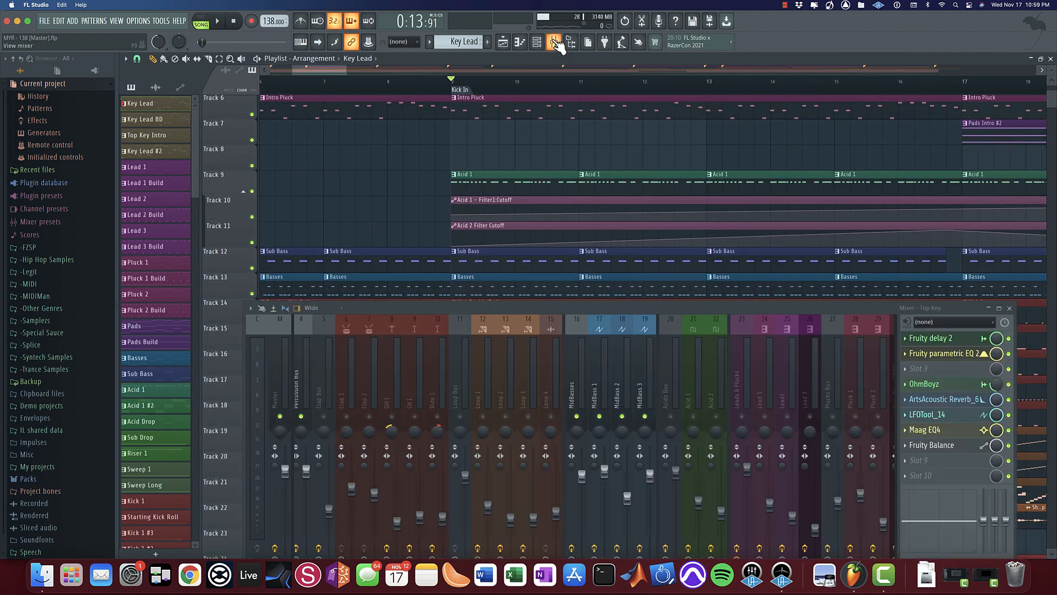
{"action": "left_click", "coordinate": [332, 374]}
{"action": "left_click", "coordinate": [298, 379]}
{"action": "left_click", "coordinate": [334, 387]}
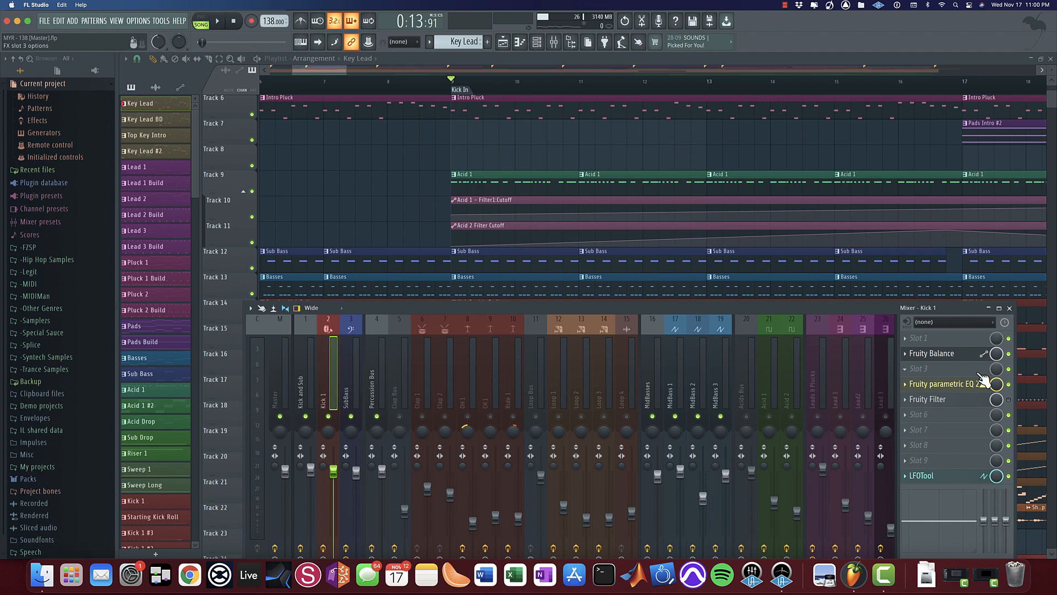
Step: Unmute the Clap Bus, Clap 1 and Clap 2 tracks, and briefly audition the section from Kick In
{"action": "scroll", "coordinate": [399, 145], "scroll_direction": "up", "scroll_amount": 2}
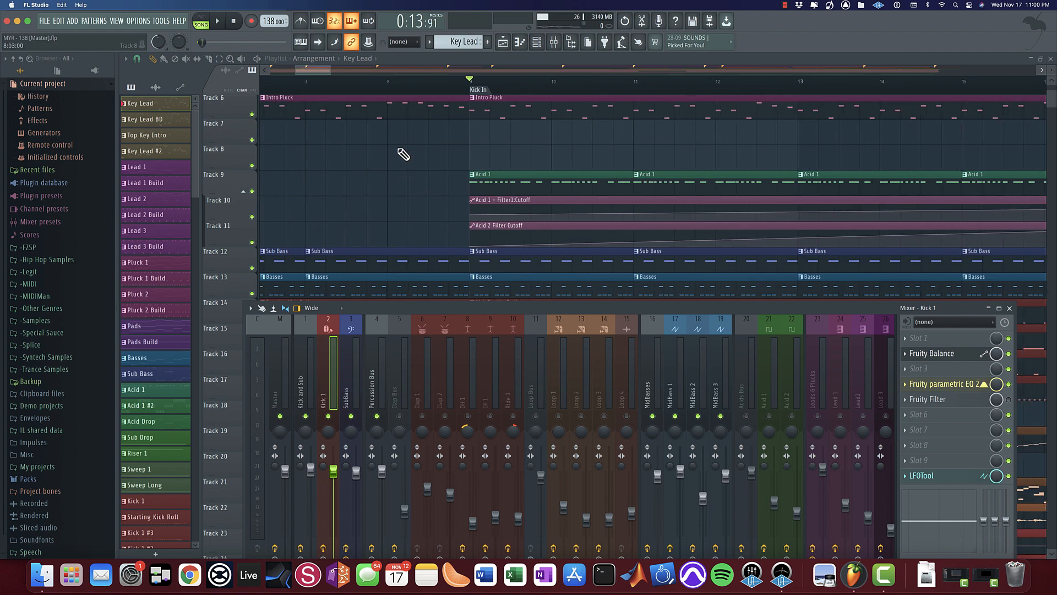
{"action": "scroll", "coordinate": [404, 154], "scroll_direction": "down", "scroll_amount": 3}
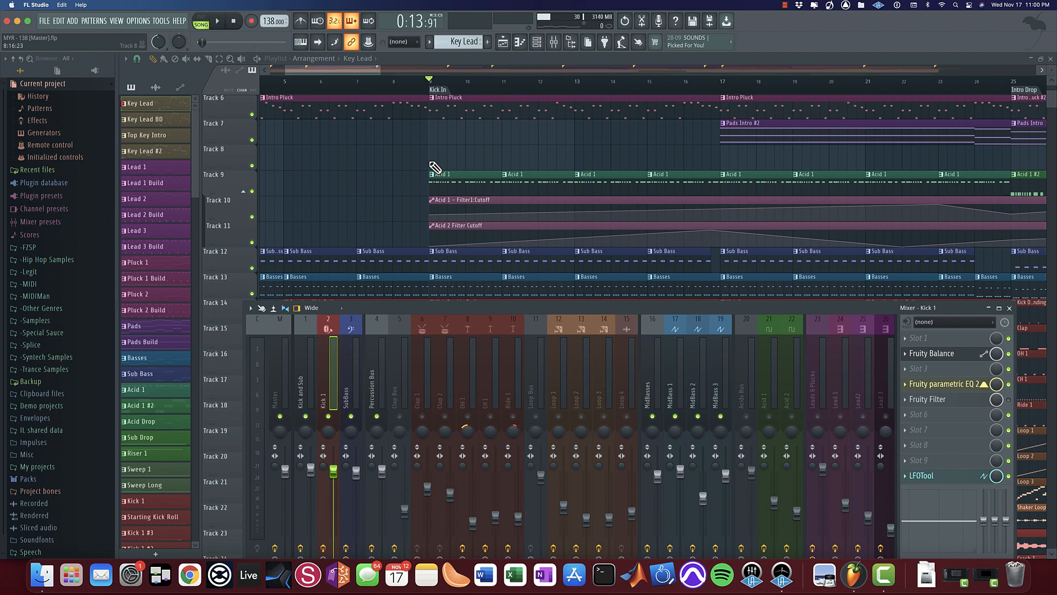
{"action": "scroll", "coordinate": [396, 286], "scroll_direction": "down", "scroll_amount": 5}
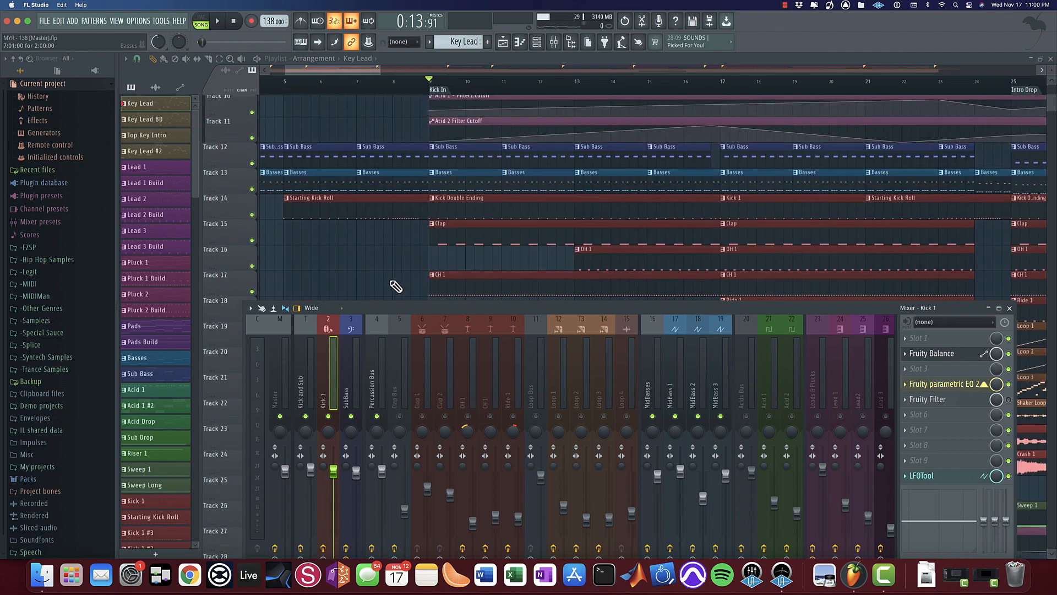
{"action": "scroll", "coordinate": [457, 260], "scroll_direction": "down", "scroll_amount": 4}
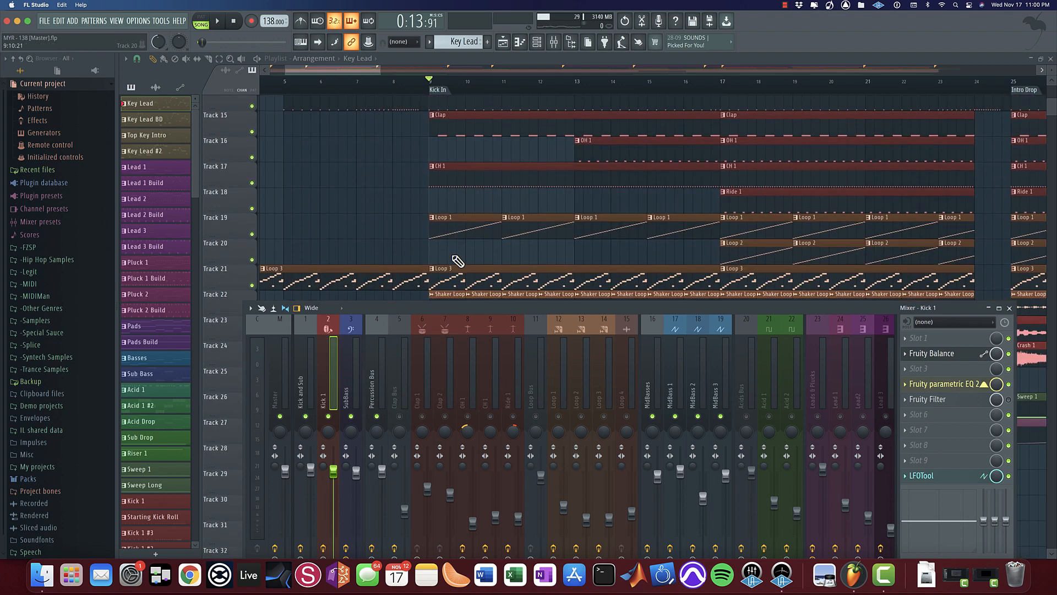
{"action": "left_click", "coordinate": [422, 415]}
{"action": "key", "text": "space"}
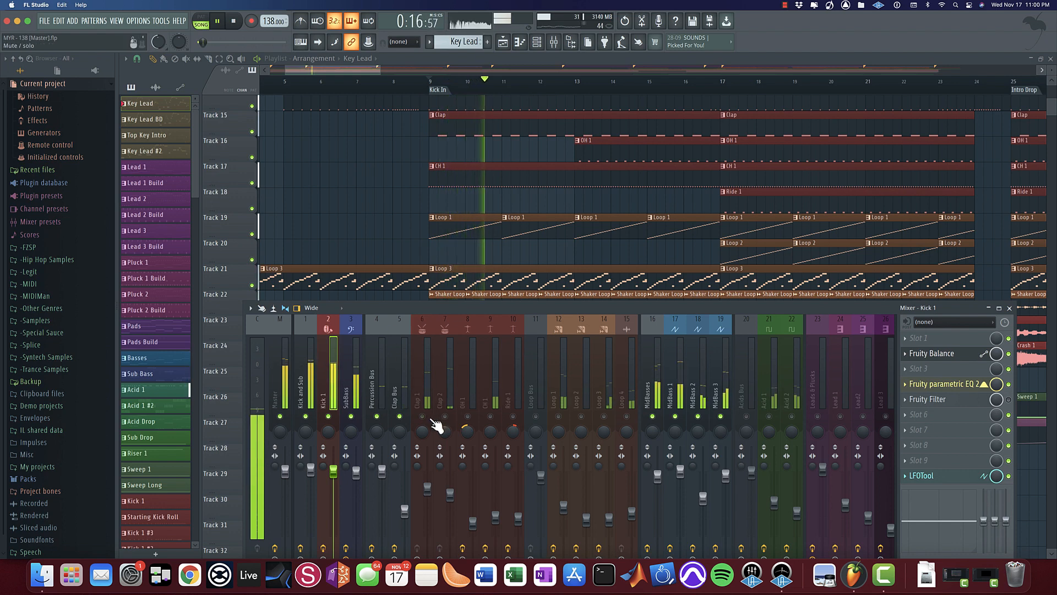
{"action": "key", "text": "space"}
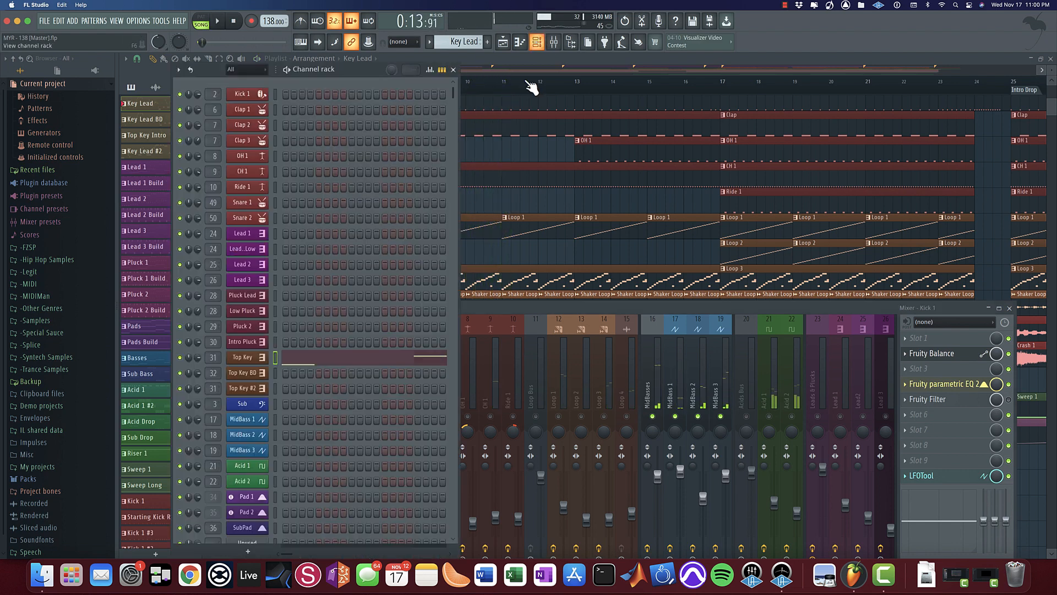
Step: Open the channel rack and examine the Clap 1 sampler's sample and settings
{"action": "key", "text": "F6"}
{"action": "left_click", "coordinate": [256, 109]}
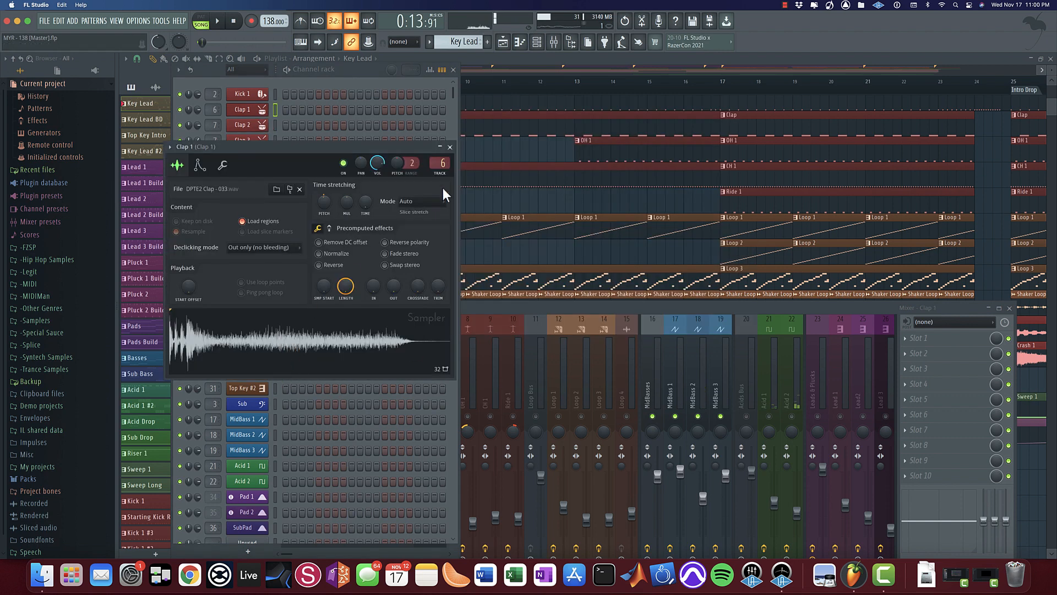
{"action": "left_click", "coordinate": [450, 147]}
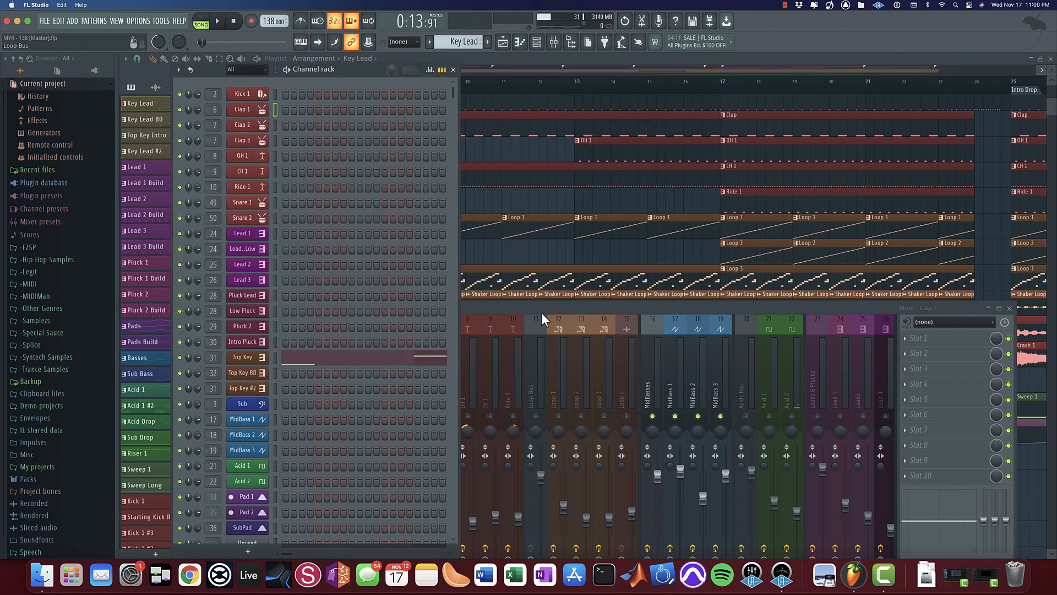
Step: Move the mixer clear of the channel rack and compare the Clap 2 and Clap 3 sampler samples
{"action": "left_click_drag", "start_coordinate": [541, 310], "coordinate": [609, 223]}
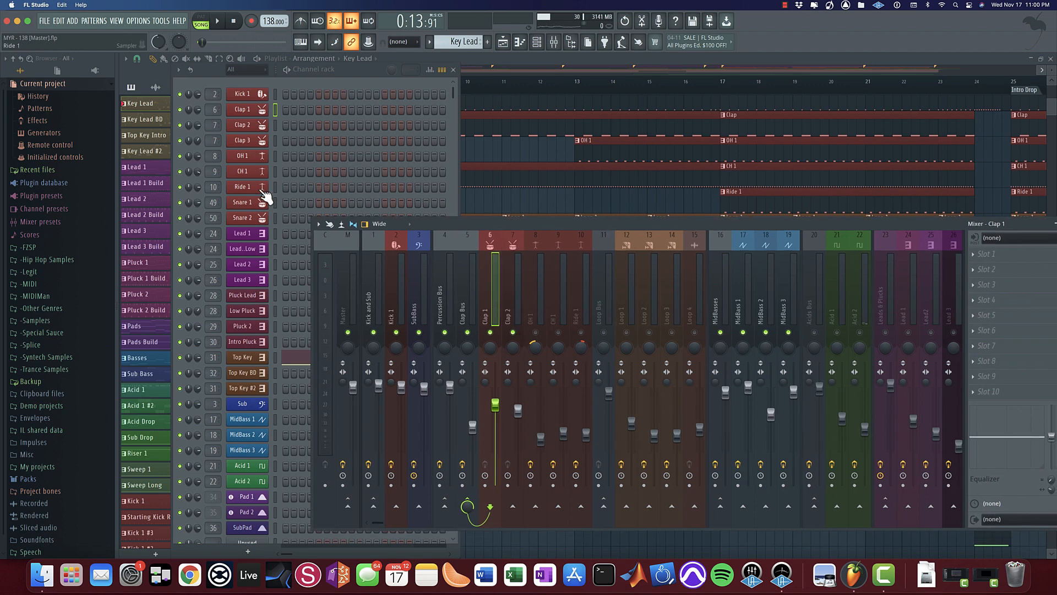
{"action": "left_click", "coordinate": [256, 141]}
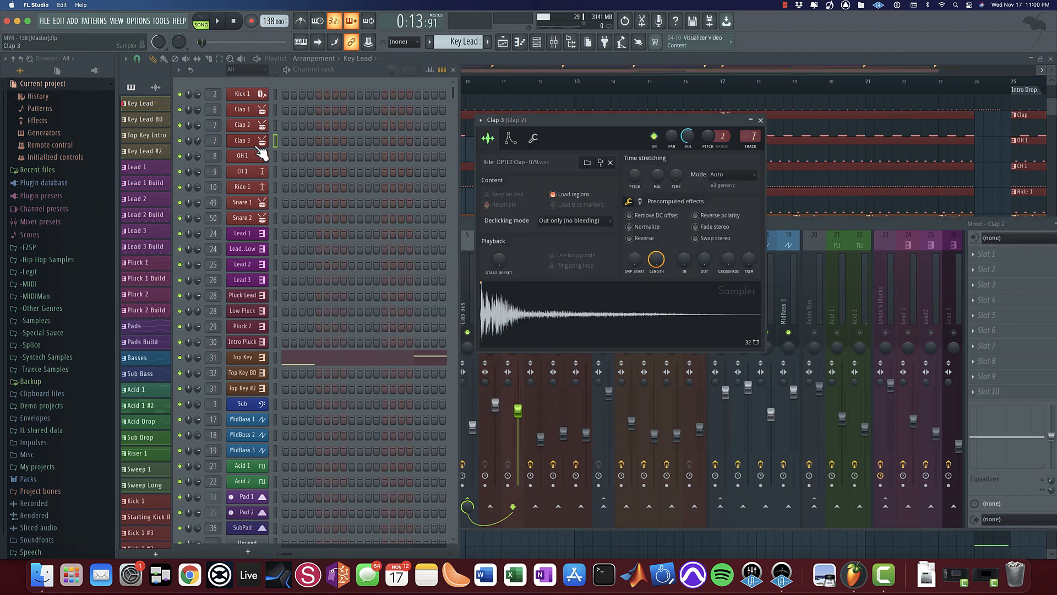
{"action": "left_click", "coordinate": [242, 124]}
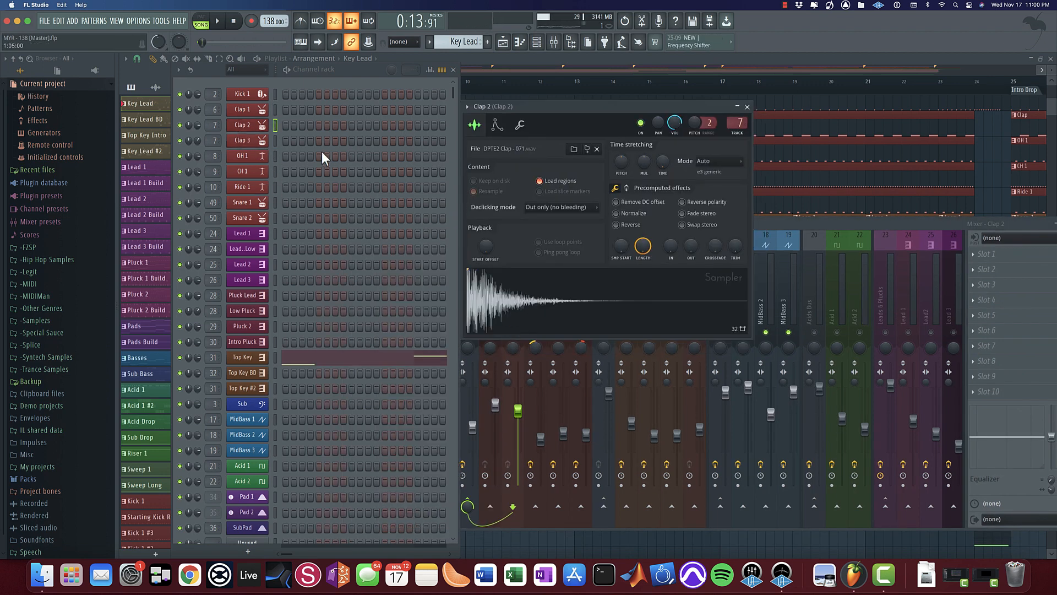
{"action": "left_click", "coordinate": [237, 139]}
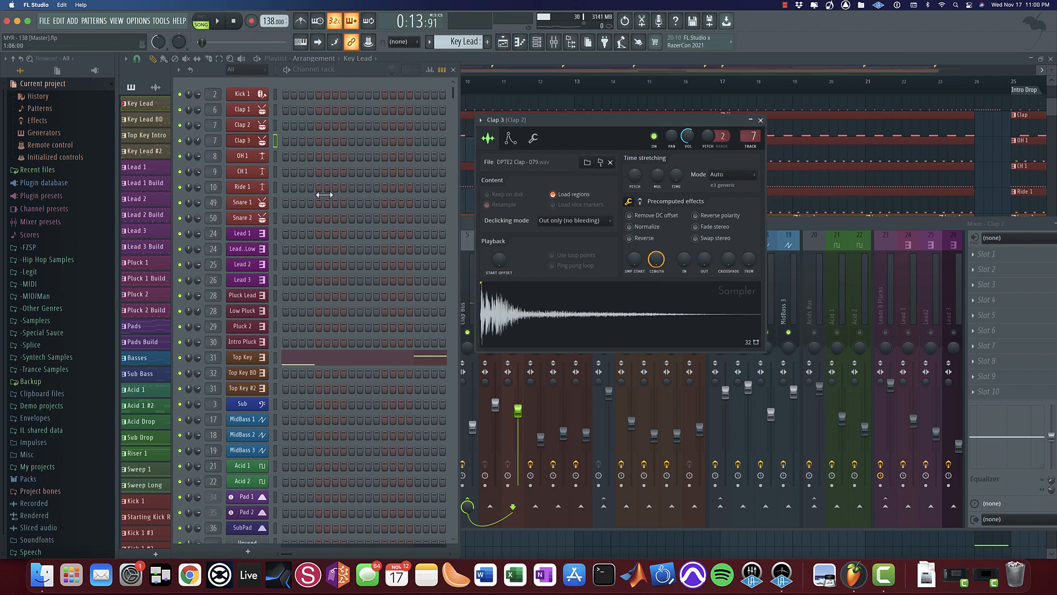
{"action": "left_click", "coordinate": [760, 121]}
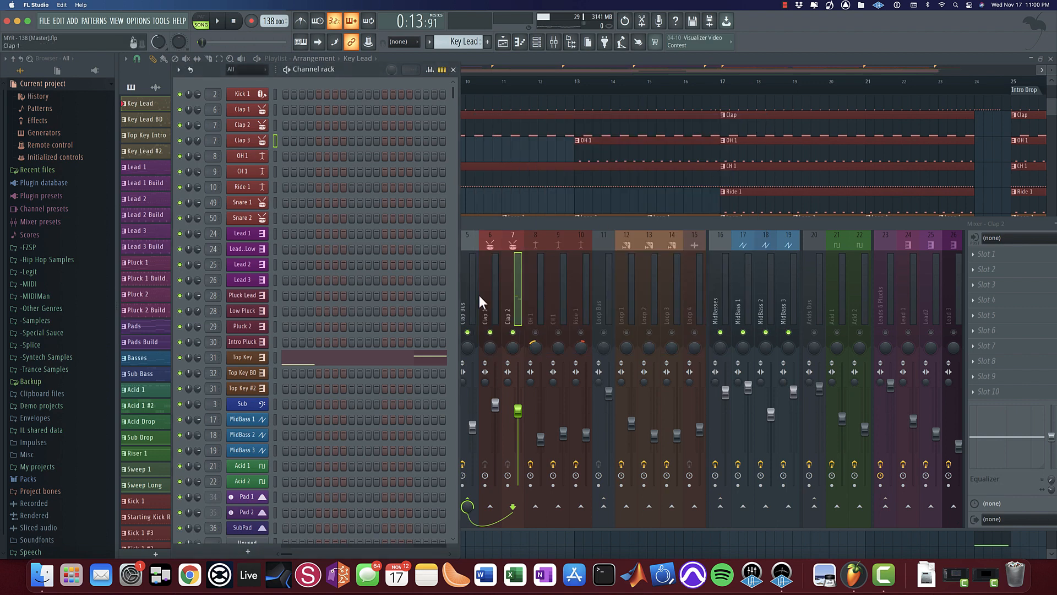
Step: Audition the claps briefly and select the Clap Bus track, bringing its full effect chain into view
{"action": "key", "text": "space"}
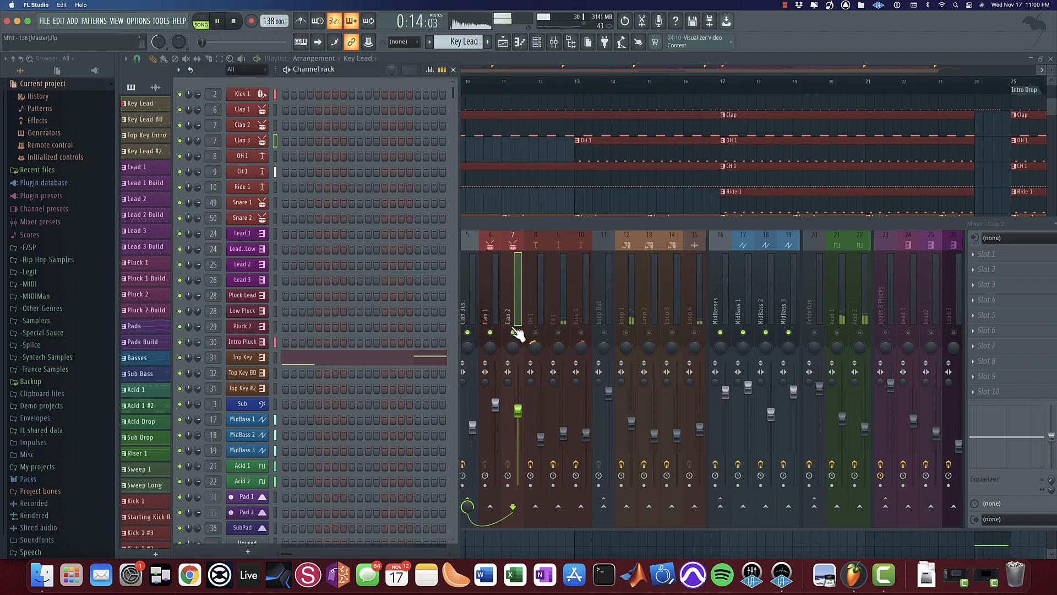
{"action": "left_click", "coordinate": [490, 295]}
{"action": "left_click", "coordinate": [480, 298]}
{"action": "key", "text": "space"}
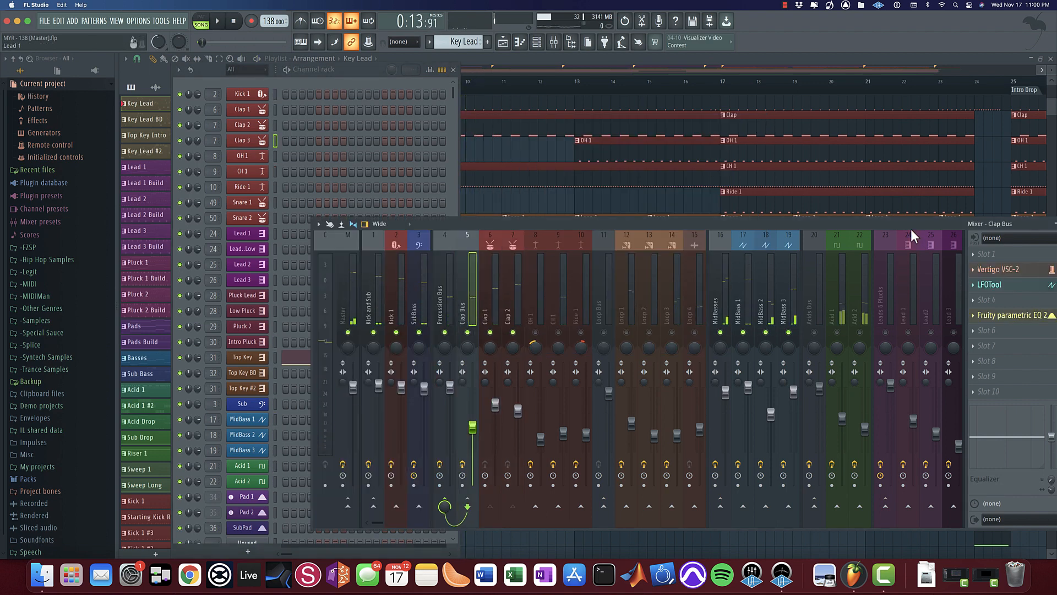
{"action": "left_click_drag", "start_coordinate": [912, 222], "coordinate": [825, 204]}
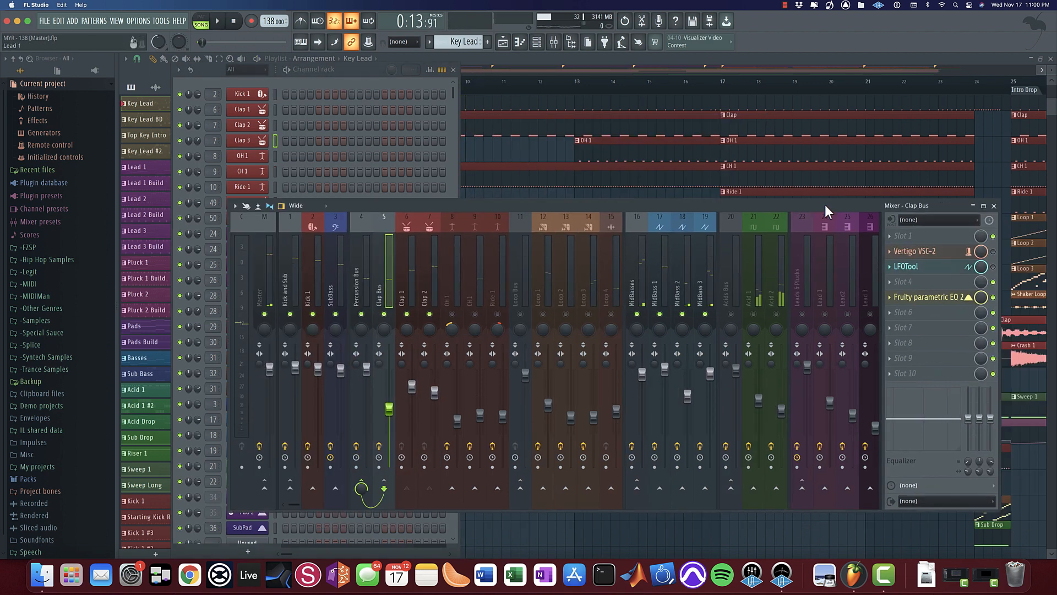
Step: Open the Vertigo VSC-2 compressor on the Clap Bus and audition its effect on the claps
{"action": "left_click", "coordinate": [918, 252]}
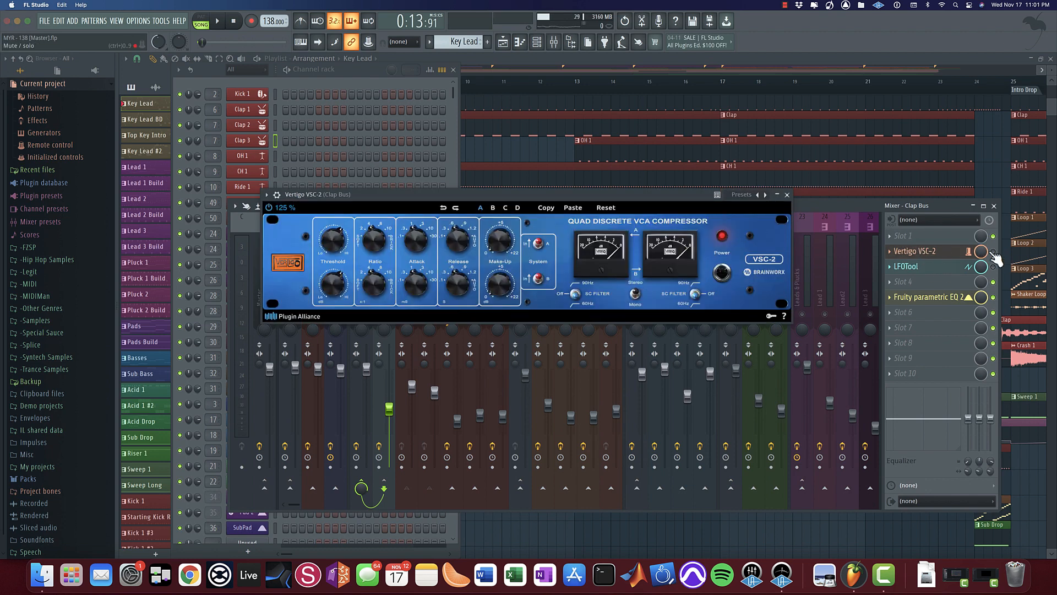
{"action": "key", "text": "space"}
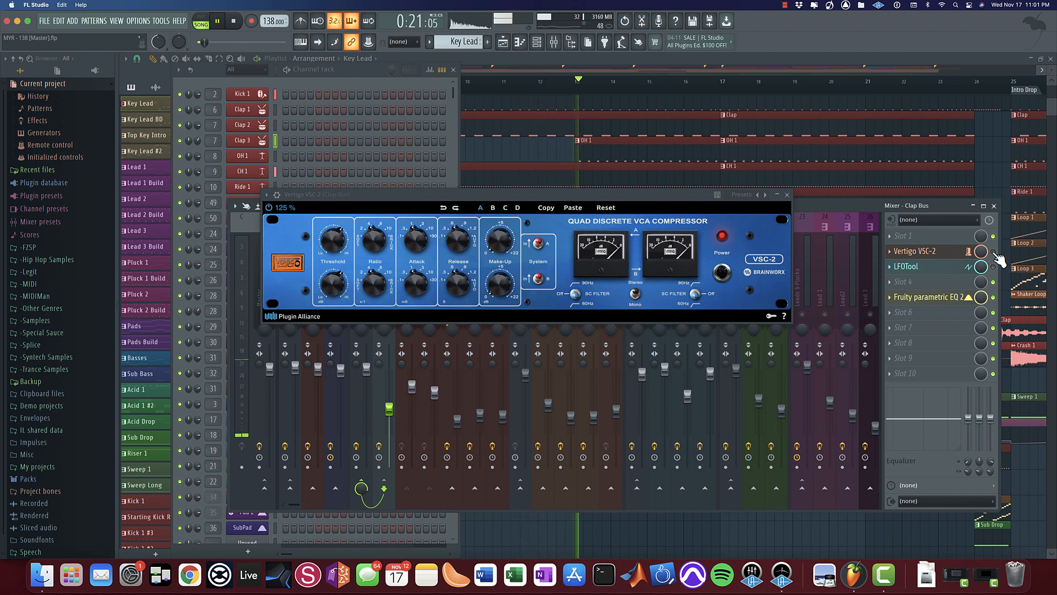
{"action": "key", "text": "space"}
Step: Examine the LFOTool volume curve on the Clap Bus, and close both the compressor and LFOTool windows
{"action": "left_click", "coordinate": [905, 266]}
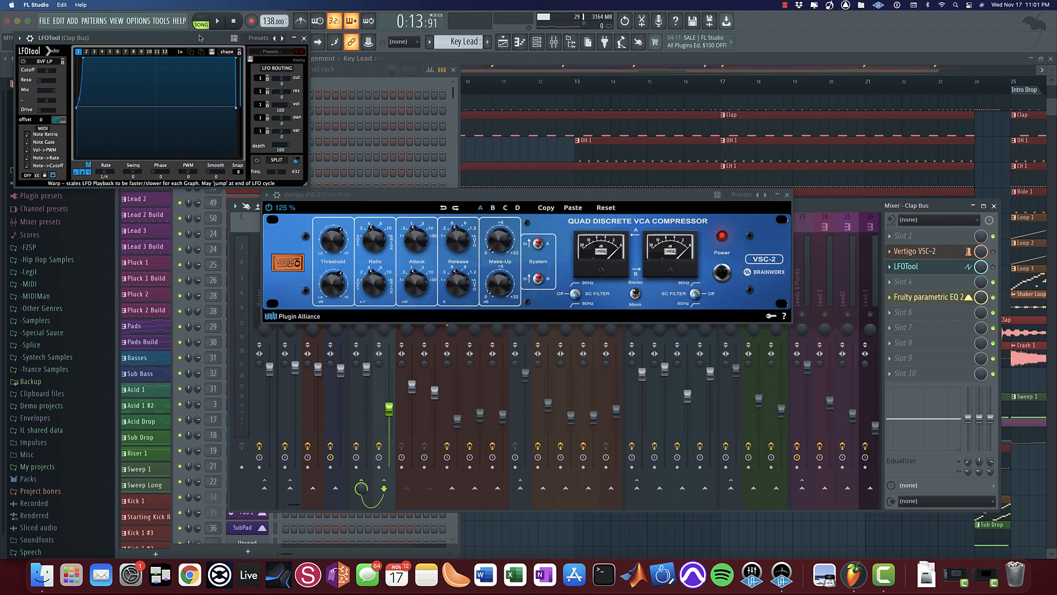
{"action": "left_click_drag", "start_coordinate": [200, 38], "coordinate": [754, 228]}
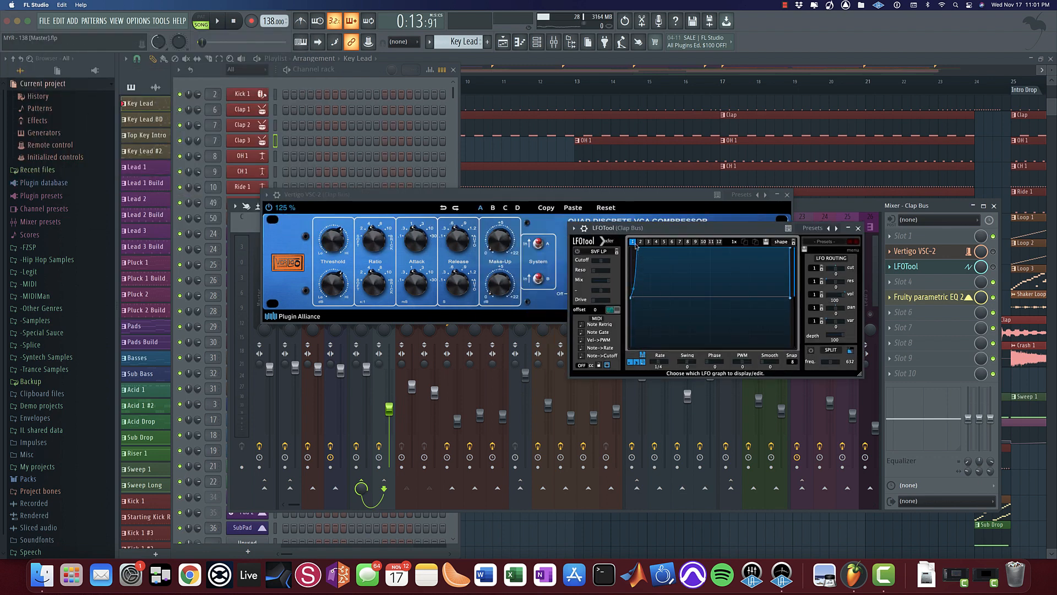
{"action": "left_click", "coordinate": [787, 194]}
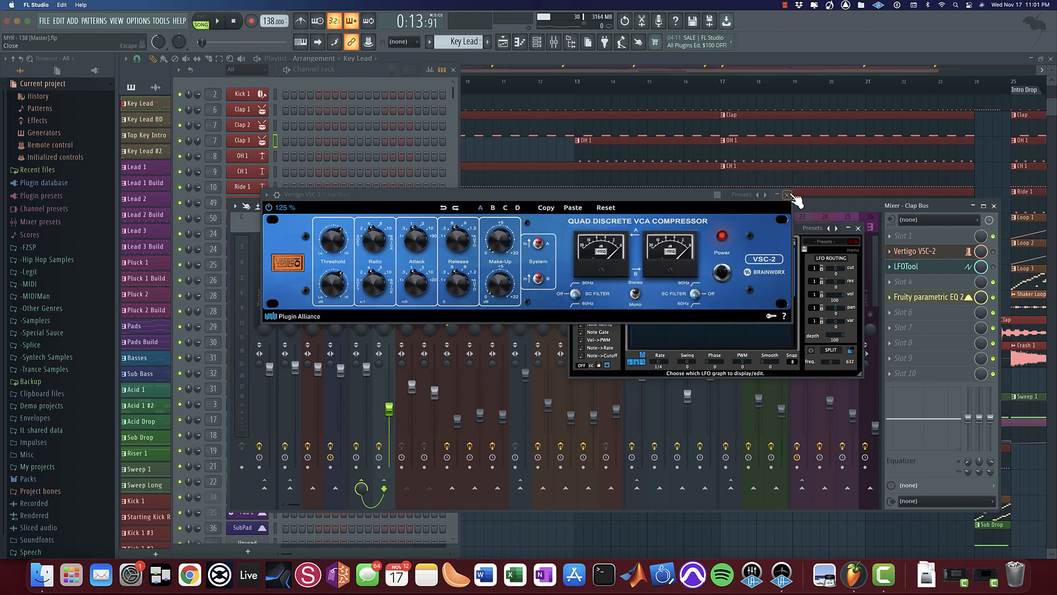
{"action": "left_click", "coordinate": [786, 194]}
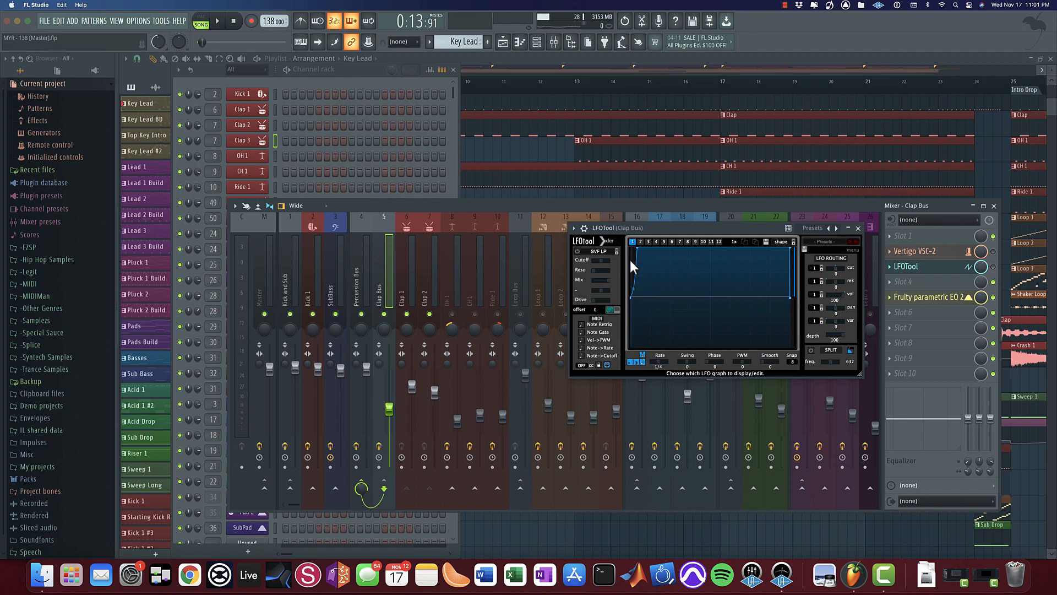
{"action": "left_click", "coordinate": [859, 229]}
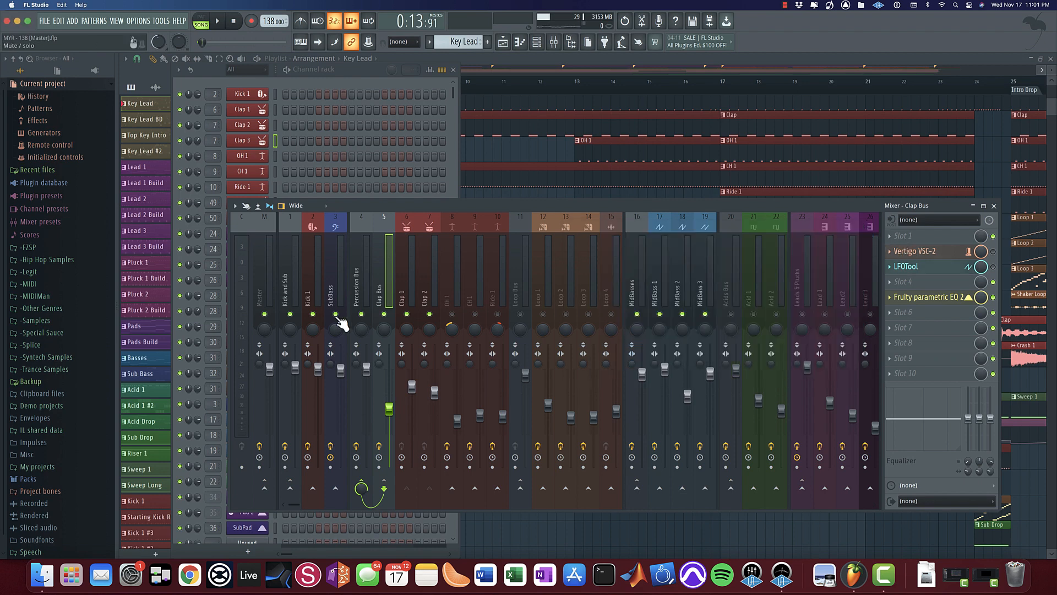
Step: Audition the claps in the mix, and open the LFOTool on the CH 1 mixer track
{"action": "key", "text": "space"}
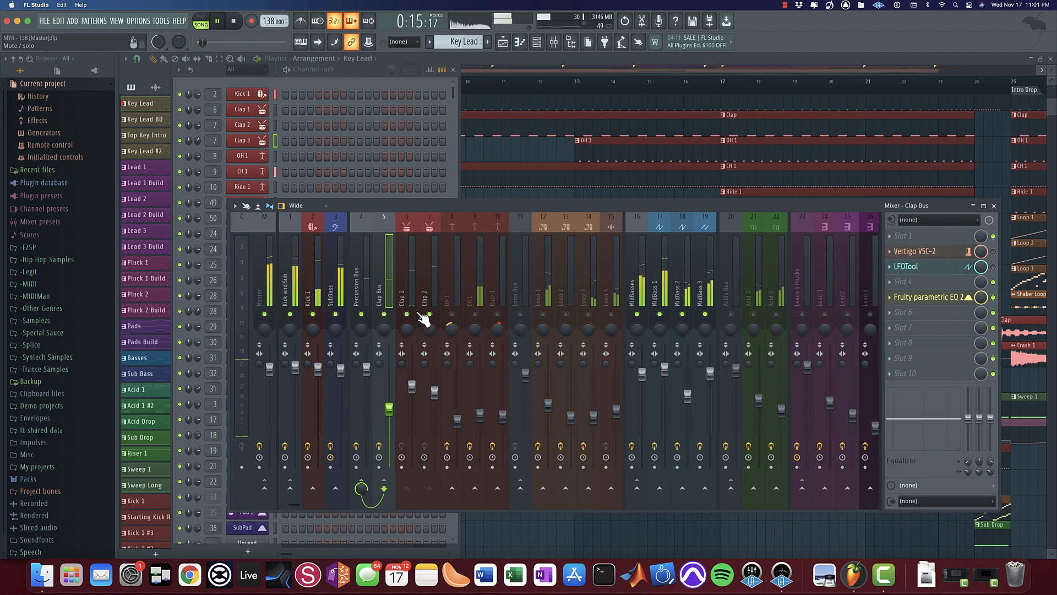
{"action": "key", "text": "space"}
{"action": "left_click", "coordinate": [480, 303]}
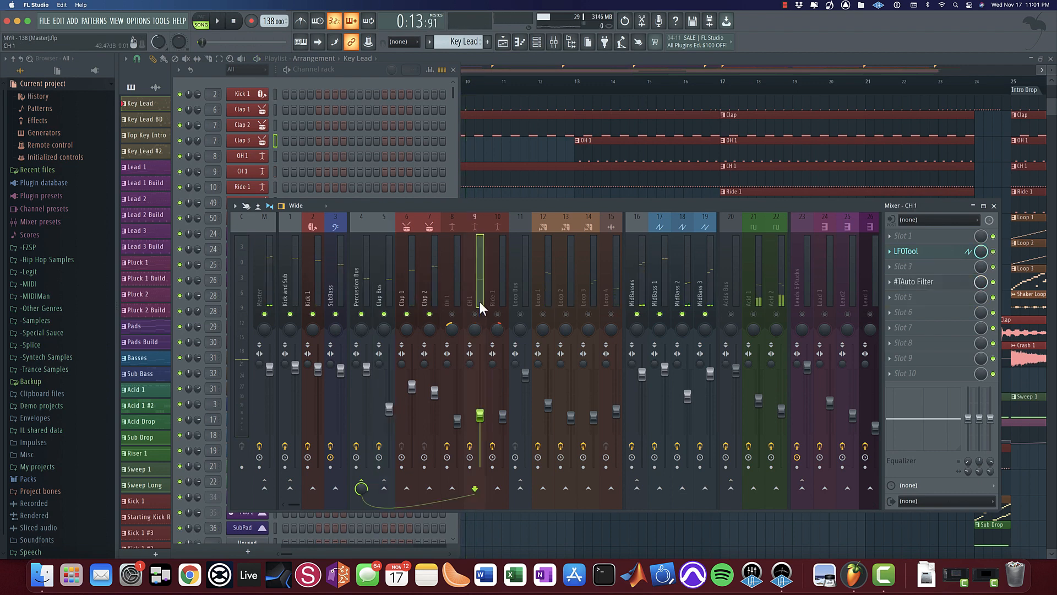
{"action": "left_click", "coordinate": [964, 255]}
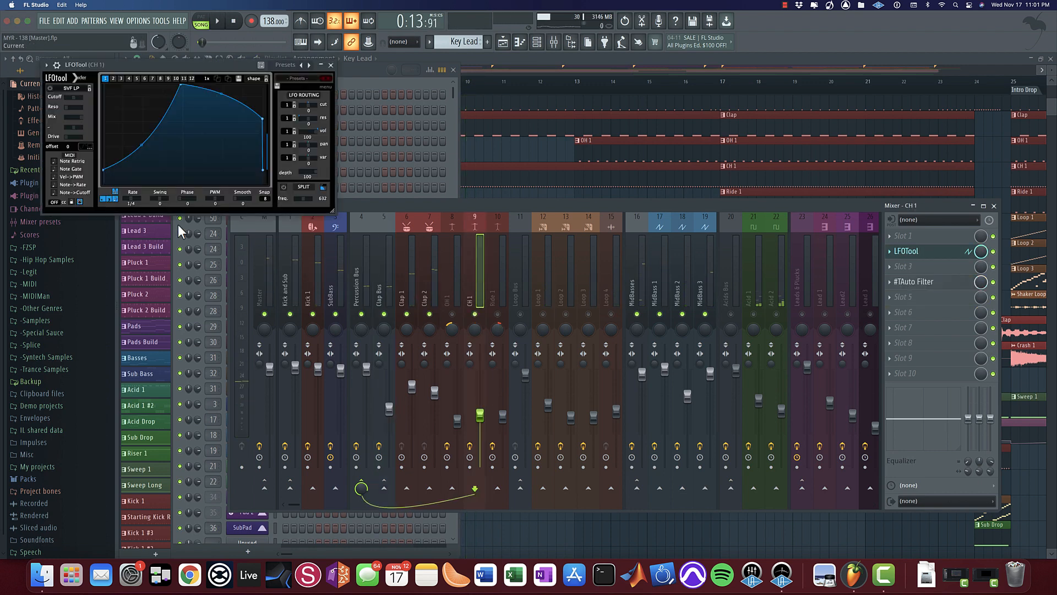
Step: View the CH 1 pattern's notes in the piano roll and return to the mixer
{"action": "key", "text": "F9"}
{"action": "double_click", "coordinate": [525, 170]}
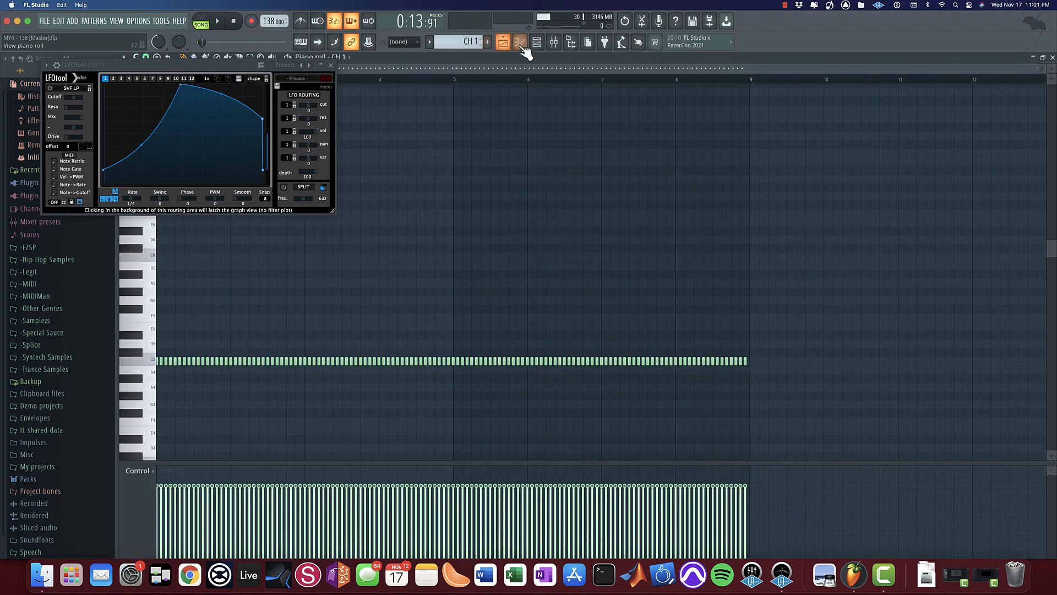
{"action": "left_click", "coordinate": [564, 50]}
Step: Audition the CH 1 closed hat with its LFOTool bypassed and enabled to compare the sidechain effect
{"action": "key", "text": "space"}
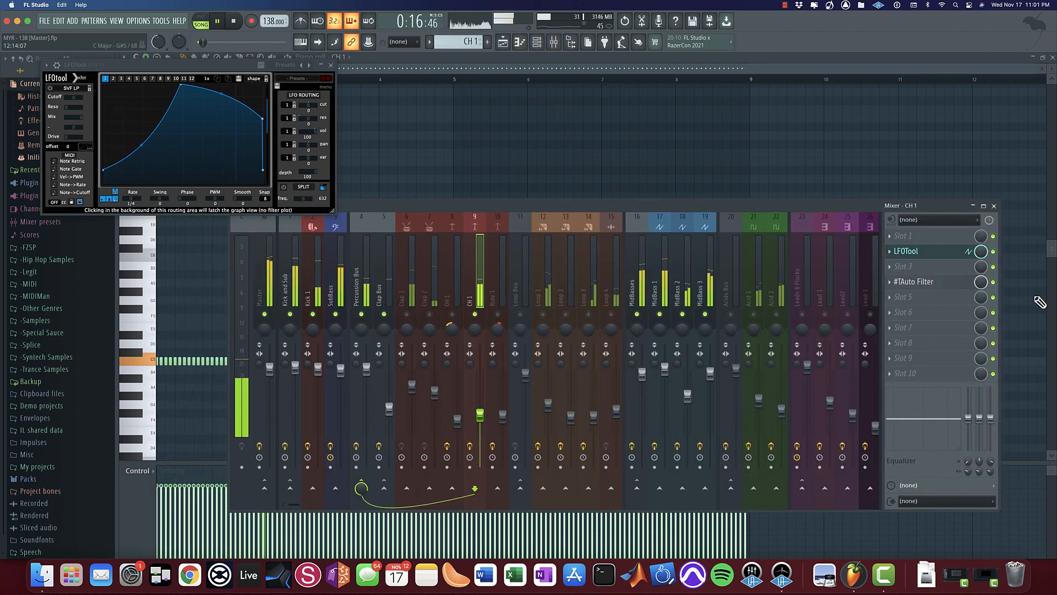
{"action": "left_click", "coordinate": [993, 251]}
{"action": "key", "text": "space"}
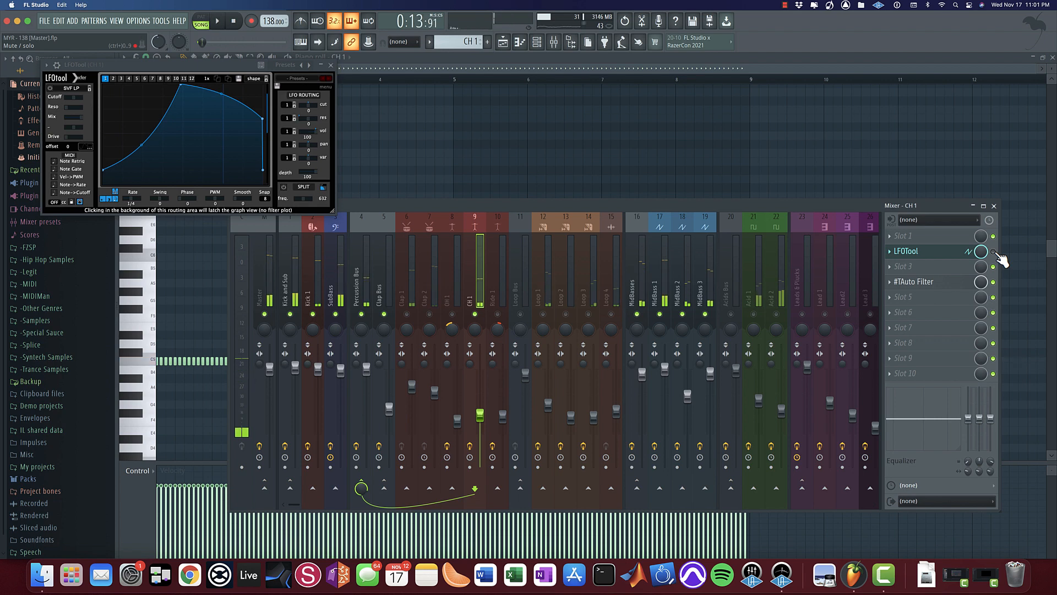
{"action": "key", "text": "space"}
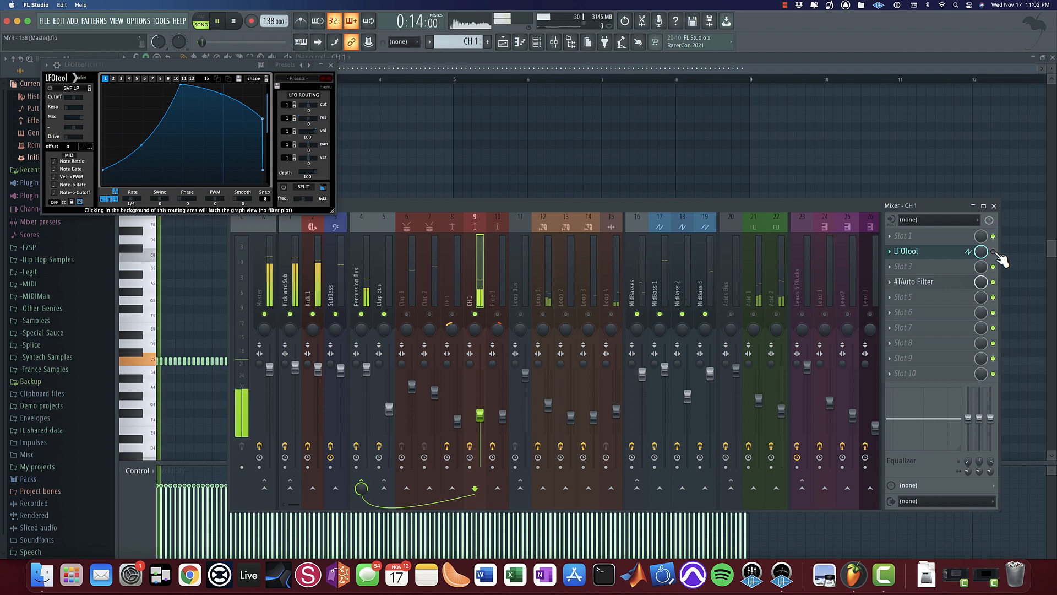
{"action": "left_click", "coordinate": [993, 251]}
{"action": "key", "text": "space"}
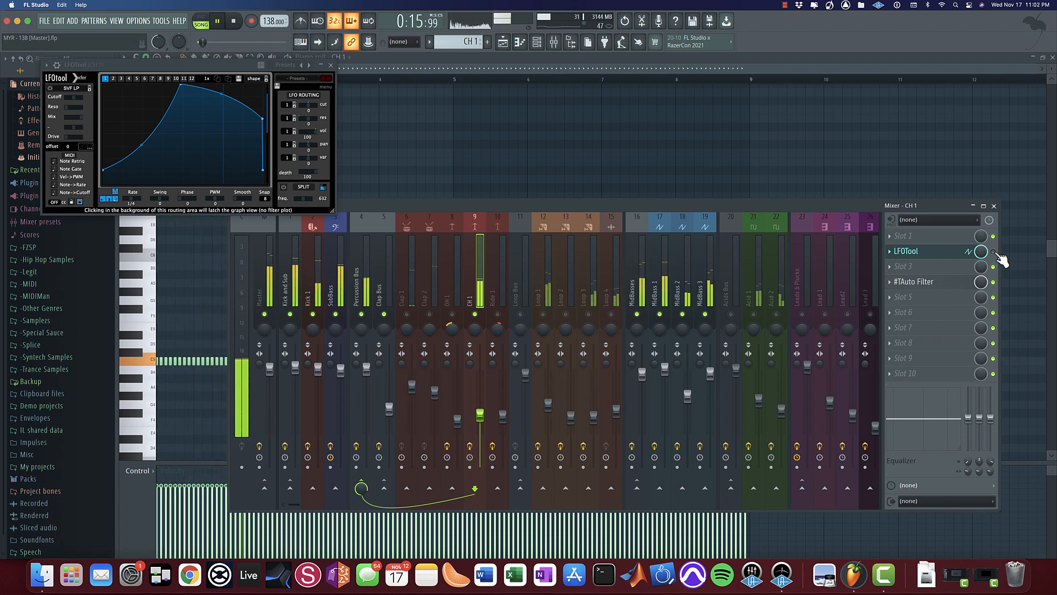
{"action": "key", "text": "space"}
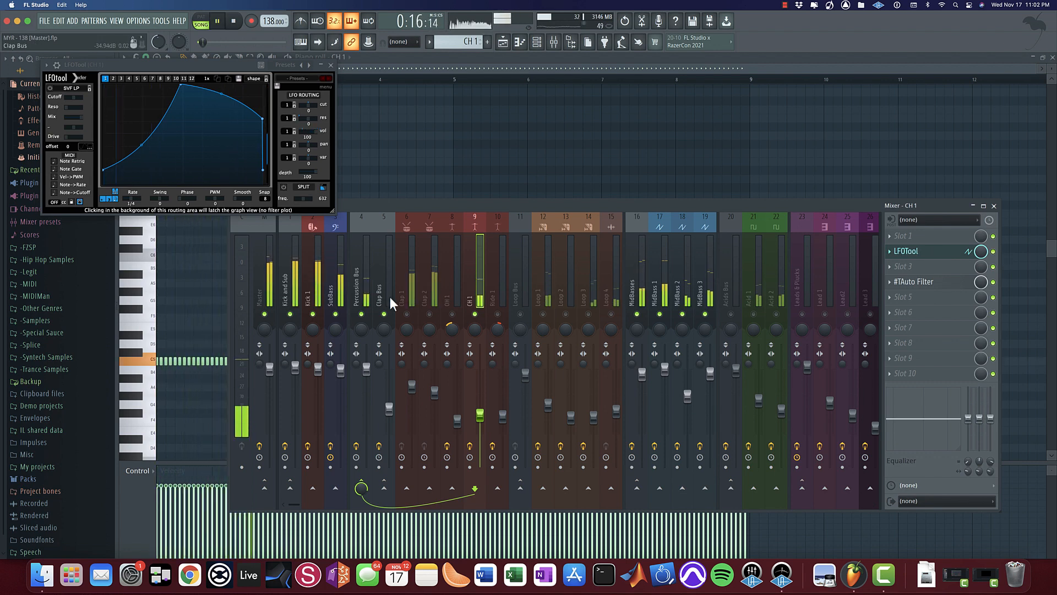
{"action": "key", "text": "space"}
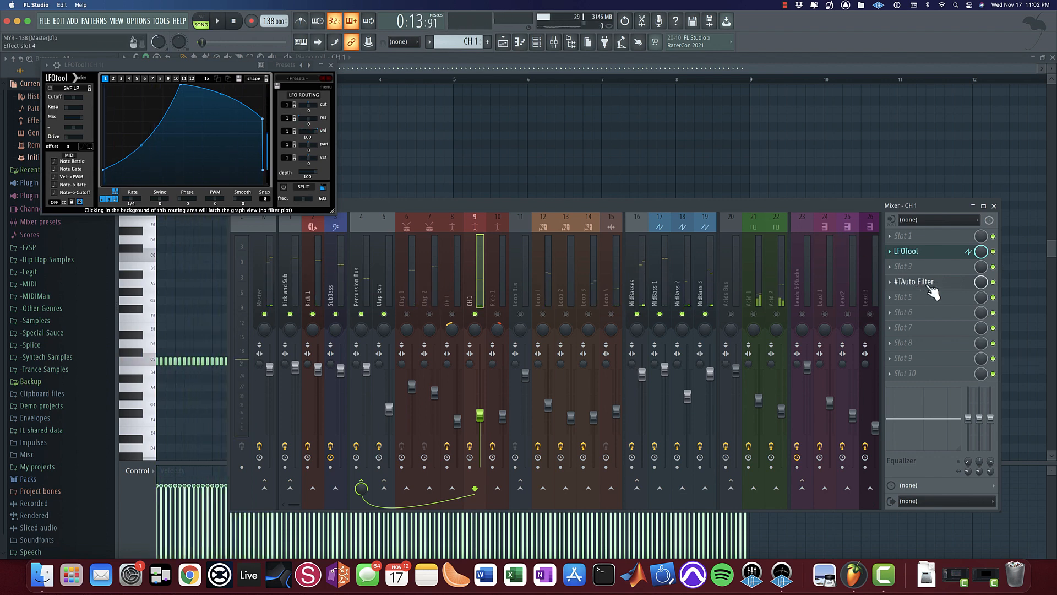
Step: Open the #TAuto Filter on CH 1, audition the hat through it, and close the filter window
{"action": "left_click", "coordinate": [926, 283]}
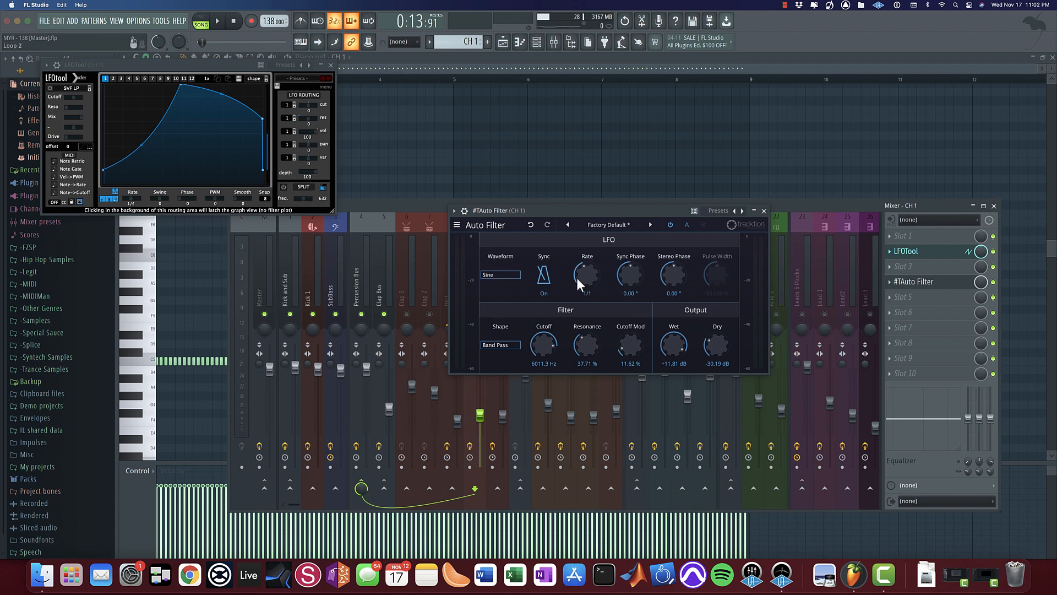
{"action": "key", "text": "space"}
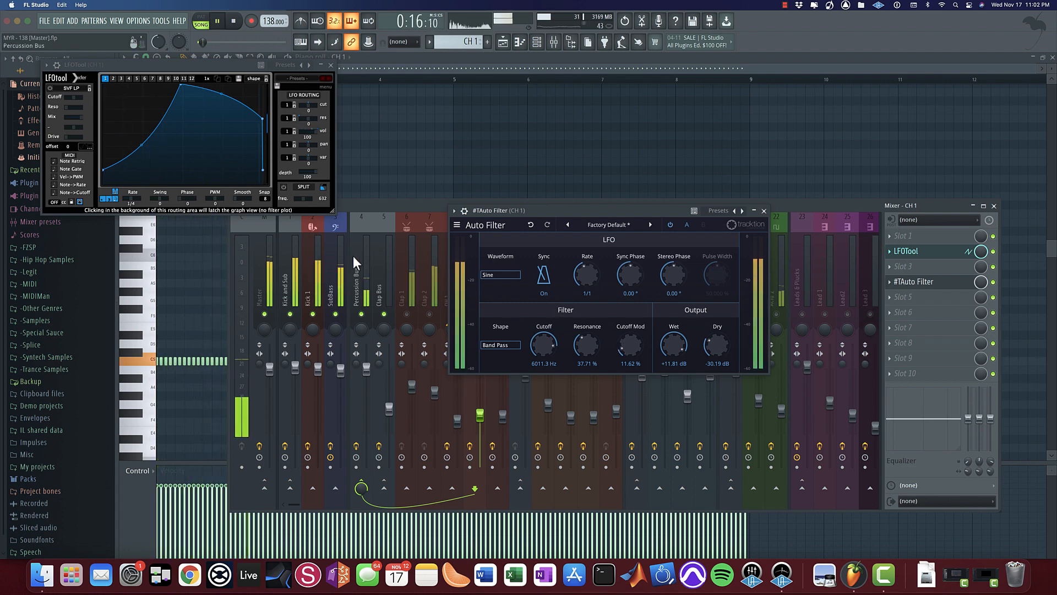
{"action": "key", "text": "F9"}
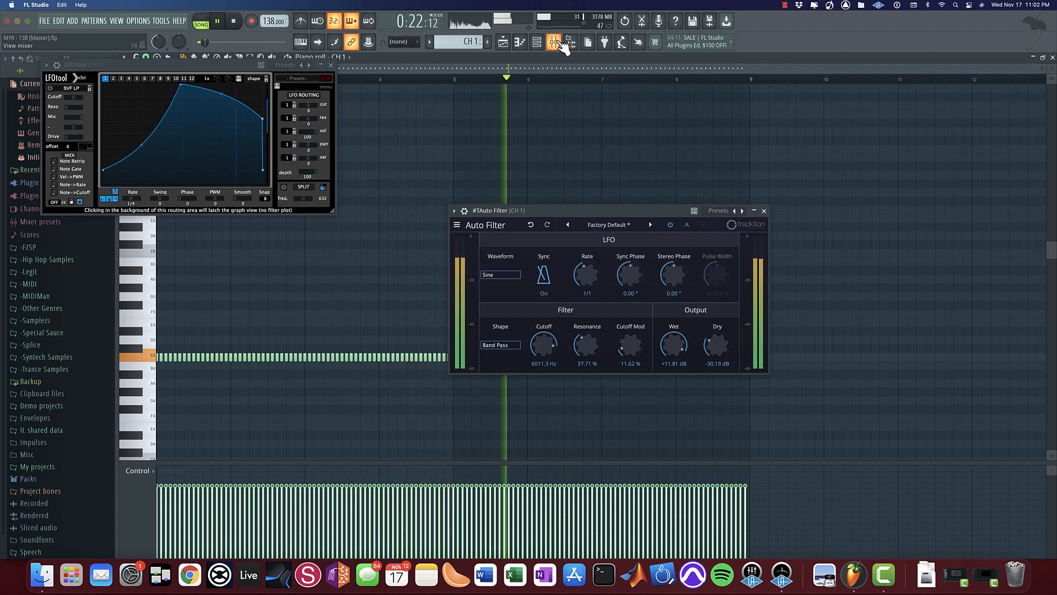
{"action": "key", "text": "F9"}
{"action": "key", "text": "space"}
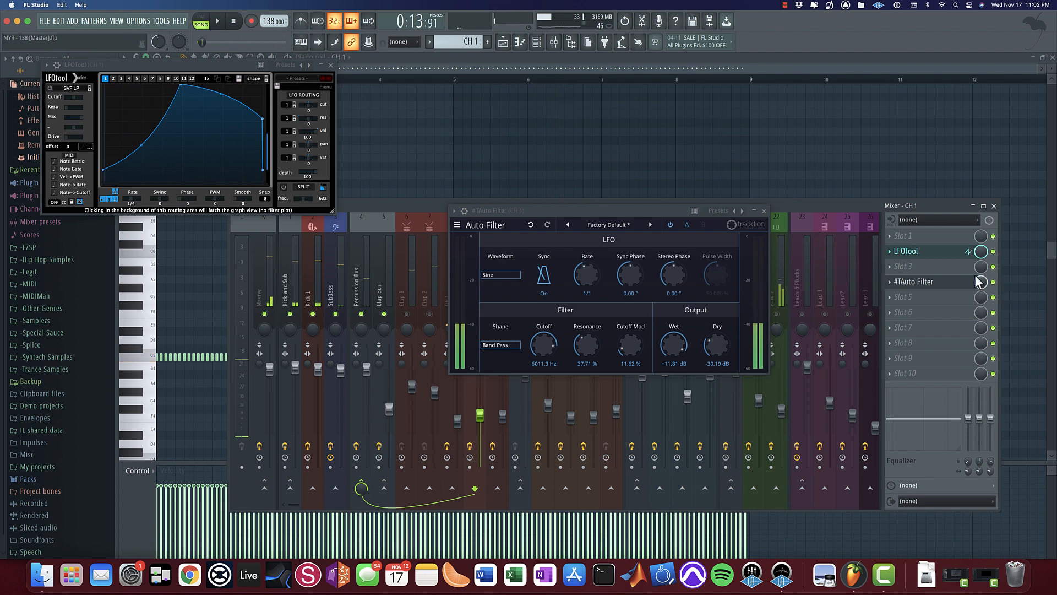
{"action": "left_click", "coordinate": [764, 211]}
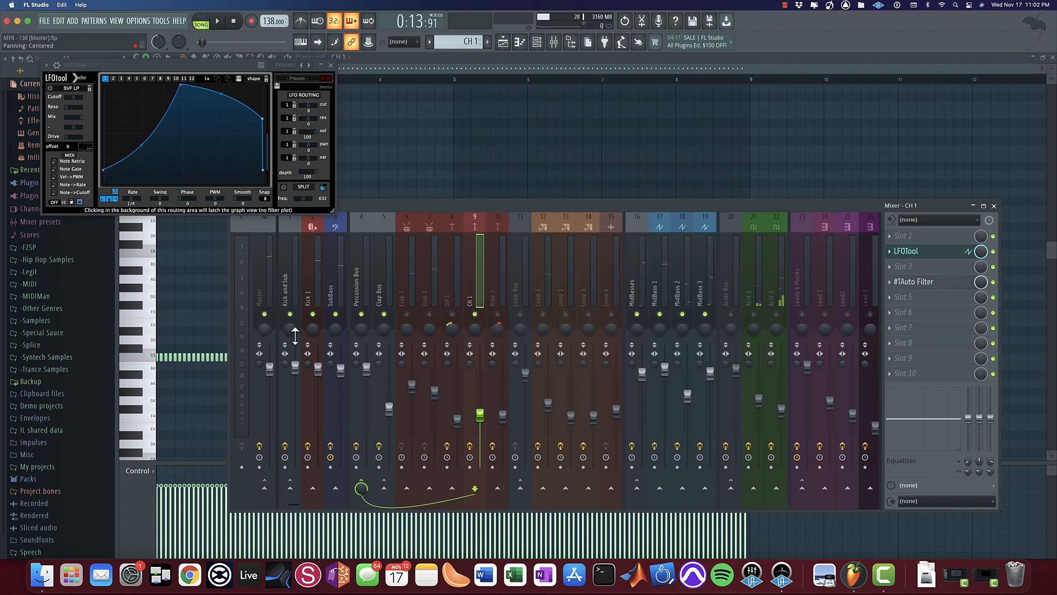
Step: Start playlist playback from bar 17 and select the OH 1 mixer track to show its effects
{"action": "left_click", "coordinate": [508, 46]}
{"action": "scroll", "coordinate": [470, 229], "scroll_direction": "up", "scroll_amount": 2}
{"action": "left_click_drag", "start_coordinate": [600, 269], "coordinate": [507, 325]}
{"action": "scroll", "coordinate": [507, 325], "scroll_direction": "down", "scroll_amount": 3}
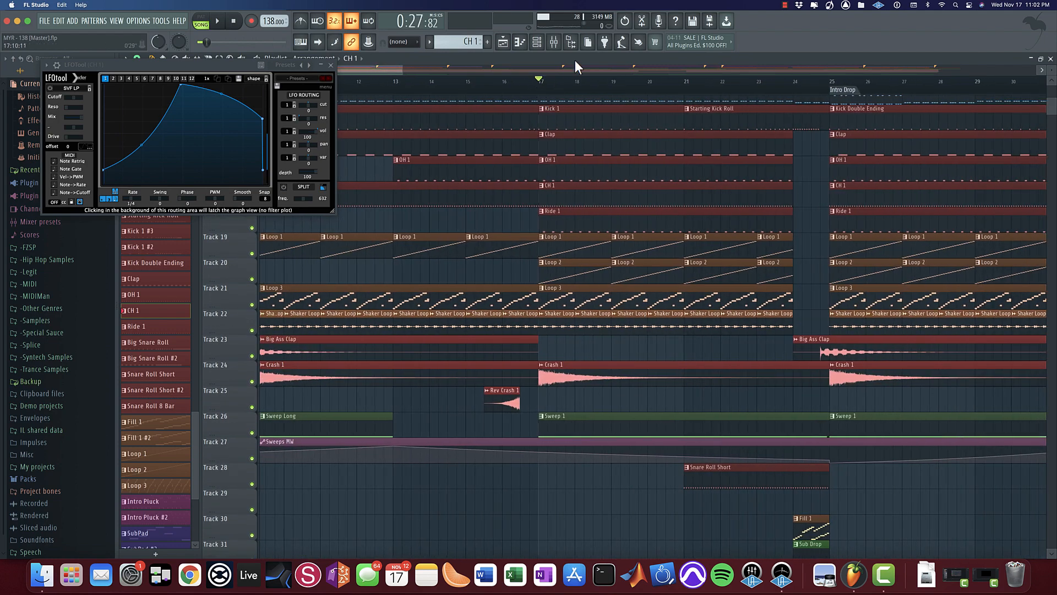
{"action": "left_click", "coordinate": [555, 47]}
{"action": "left_click", "coordinate": [451, 312]}
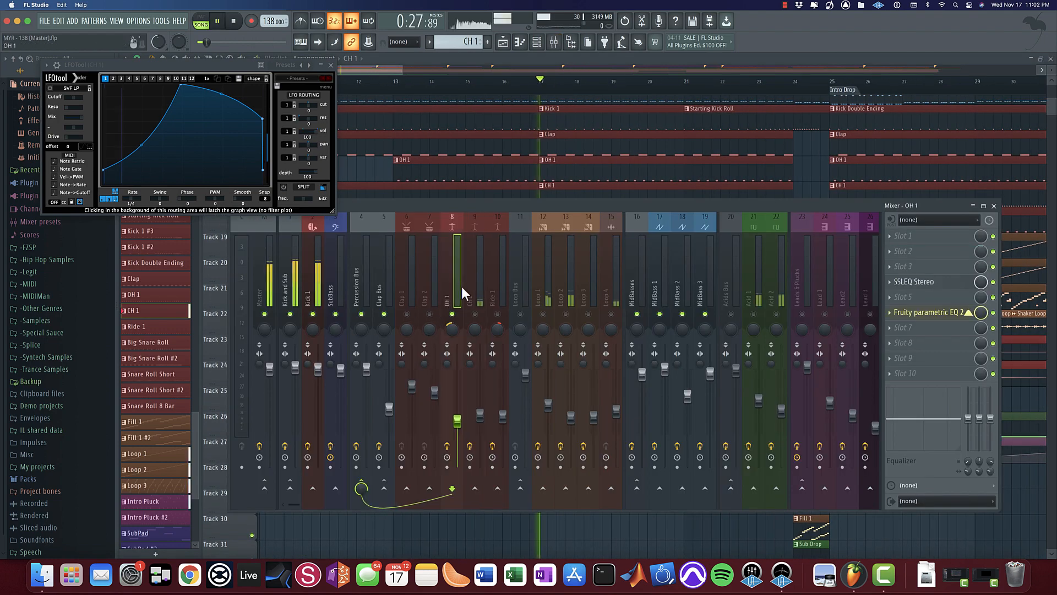
Step: Open the SSLEQ Stereo on OH 1, audition the open hat through it, and close the equalizer window
{"action": "key", "text": "space"}
{"action": "left_click", "coordinate": [948, 288]}
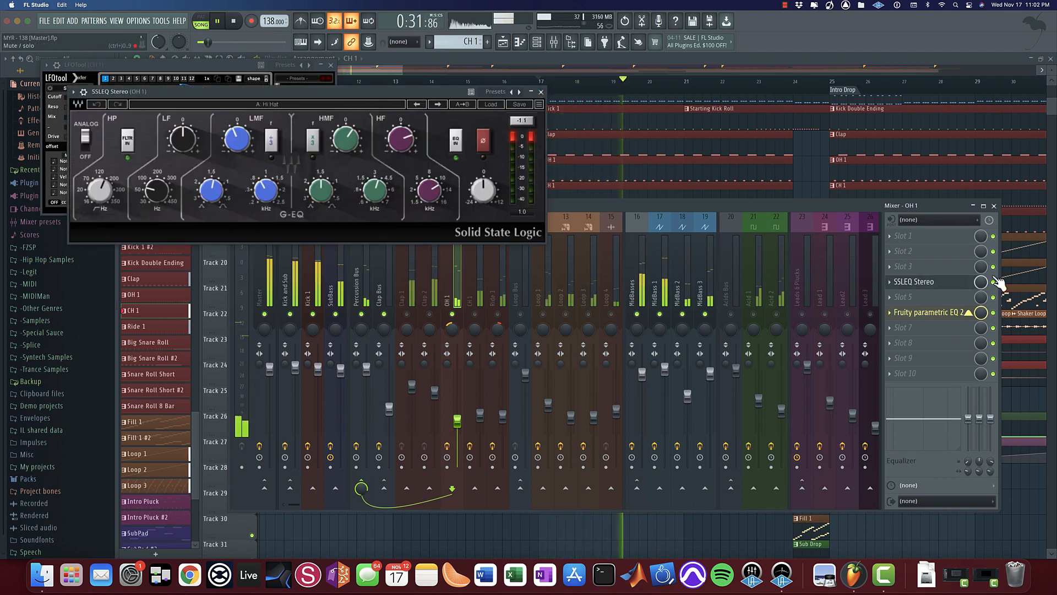
{"action": "key", "text": "space"}
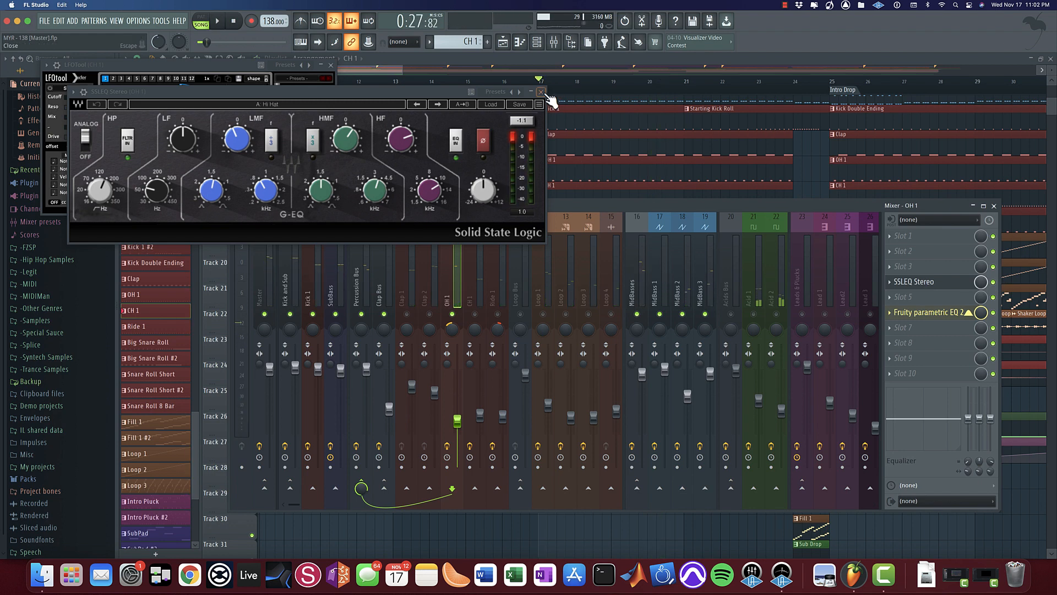
{"action": "left_click", "coordinate": [542, 92]}
Step: Open the Fruity Parametric EQ 2 on OH 1 and audition the open hat with the EQ bypassed and enabled
{"action": "left_click", "coordinate": [941, 318]}
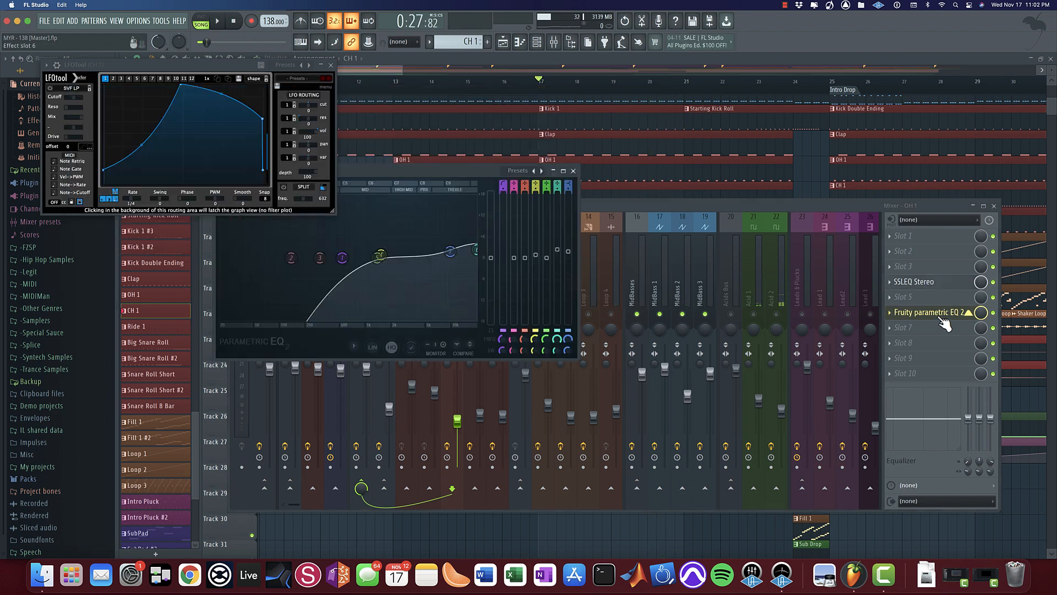
{"action": "left_click", "coordinate": [993, 312]}
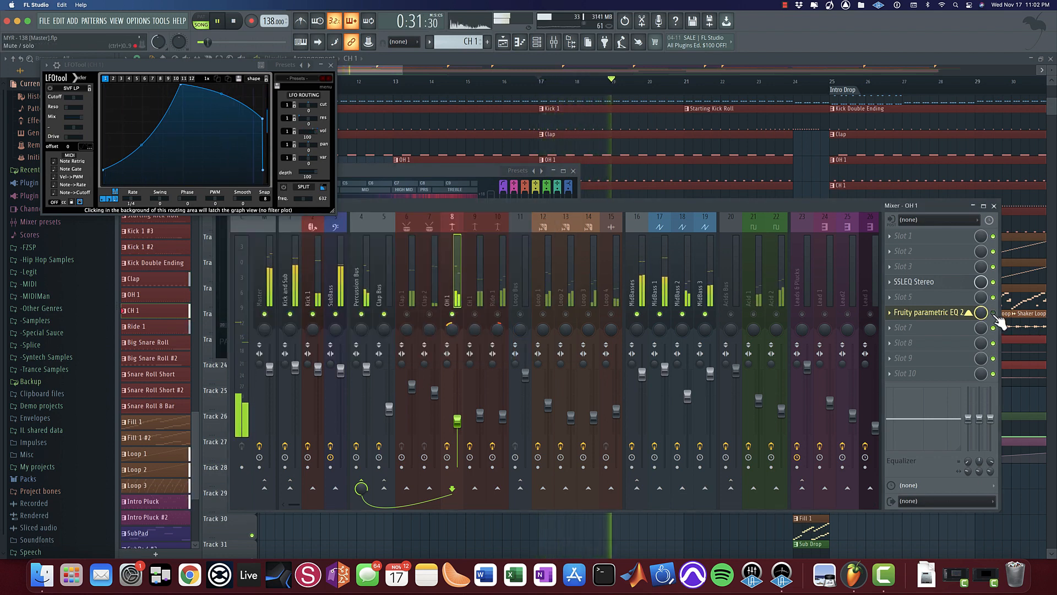
{"action": "key", "text": "space"}
{"action": "key", "text": "space"}
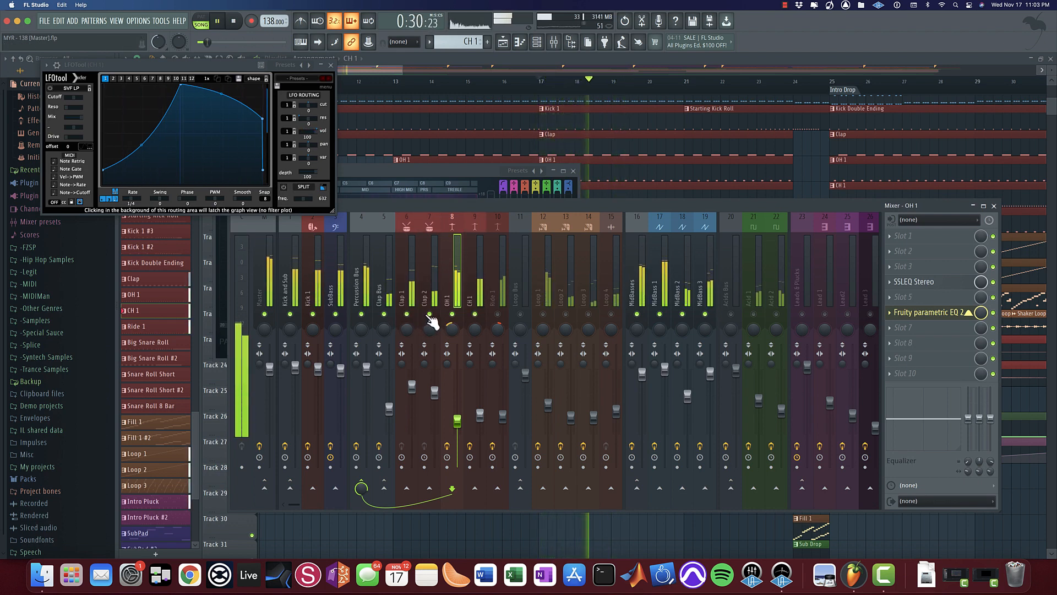
{"action": "key", "text": "space"}
Step: Open the Fruity Reeverb 2 on the Ride 1 track and close the CH 1 LFOTool window
{"action": "left_click", "coordinate": [503, 276]}
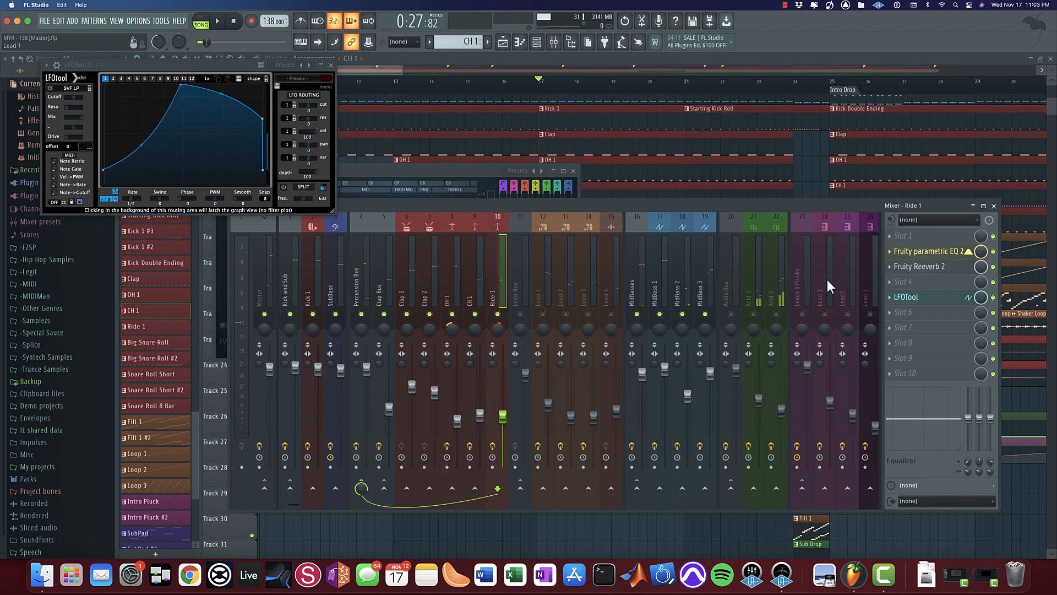
{"action": "left_click", "coordinate": [954, 268]}
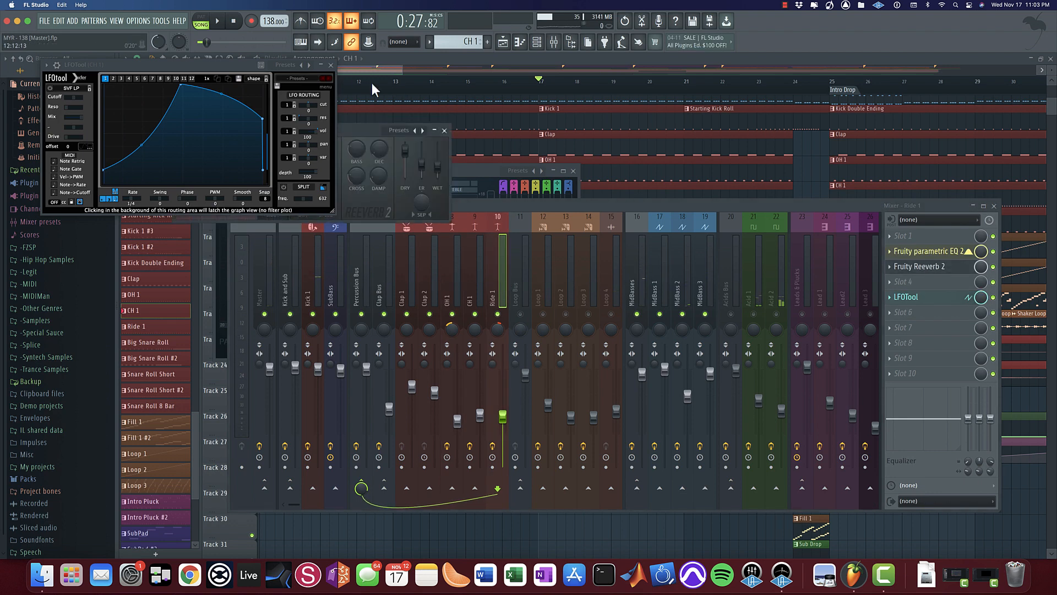
{"action": "left_click", "coordinate": [333, 64]}
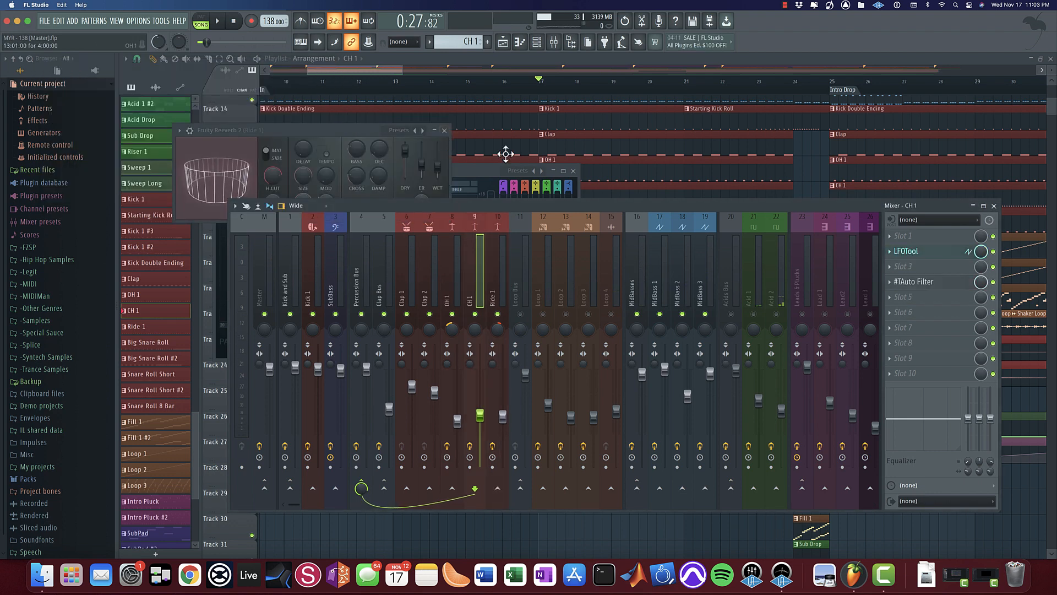
Step: Select the Ride 1 mixer track, open its LFOTool, and play the arrangement from bar 17 to audition it
{"action": "left_click", "coordinate": [502, 281]}
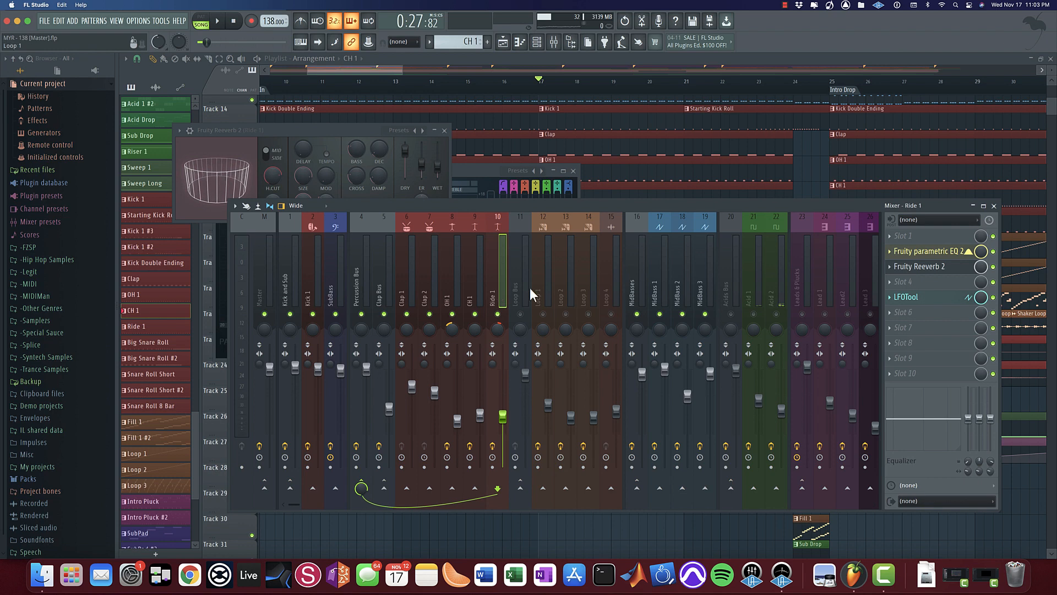
{"action": "left_click", "coordinate": [927, 298]}
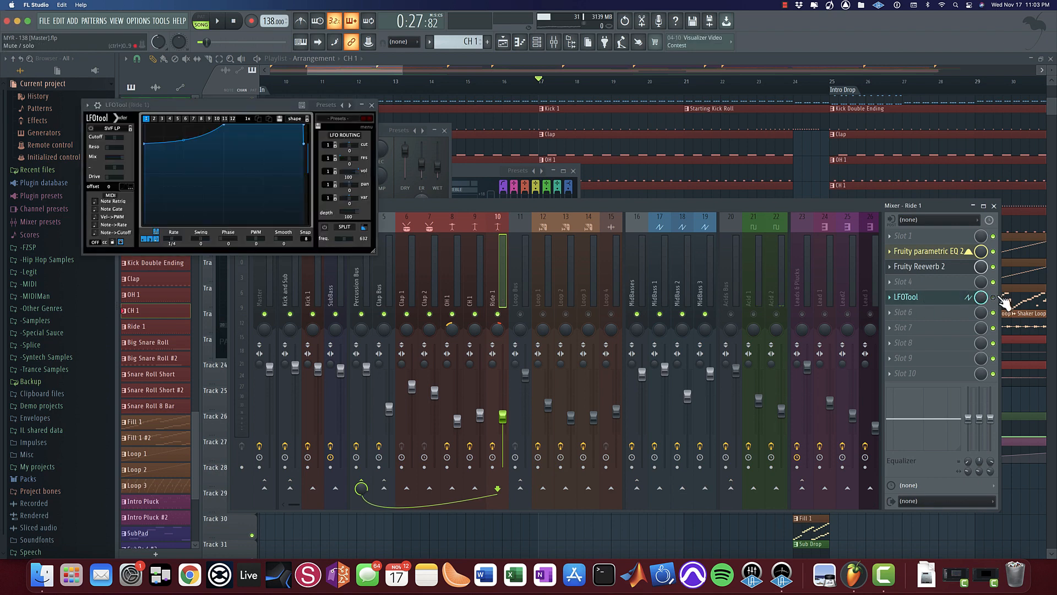
{"action": "key", "text": "space"}
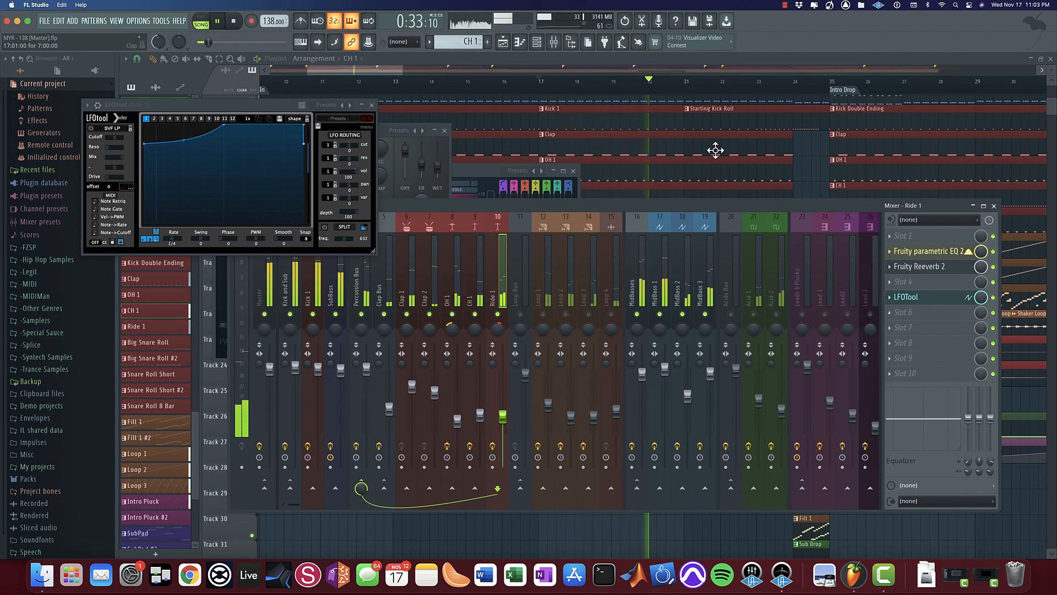
{"action": "key", "text": "space"}
Step: Close the Ride 1 LFOTool window and find the Ride 1 clips in the drop section of the playlist
{"action": "left_click_drag", "start_coordinate": [800, 149], "coordinate": [380, 153]}
{"action": "scroll", "coordinate": [595, 232], "scroll_direction": "down", "scroll_amount": 10}
{"action": "scroll", "coordinate": [856, 212], "scroll_direction": "up", "scroll_amount": 2}
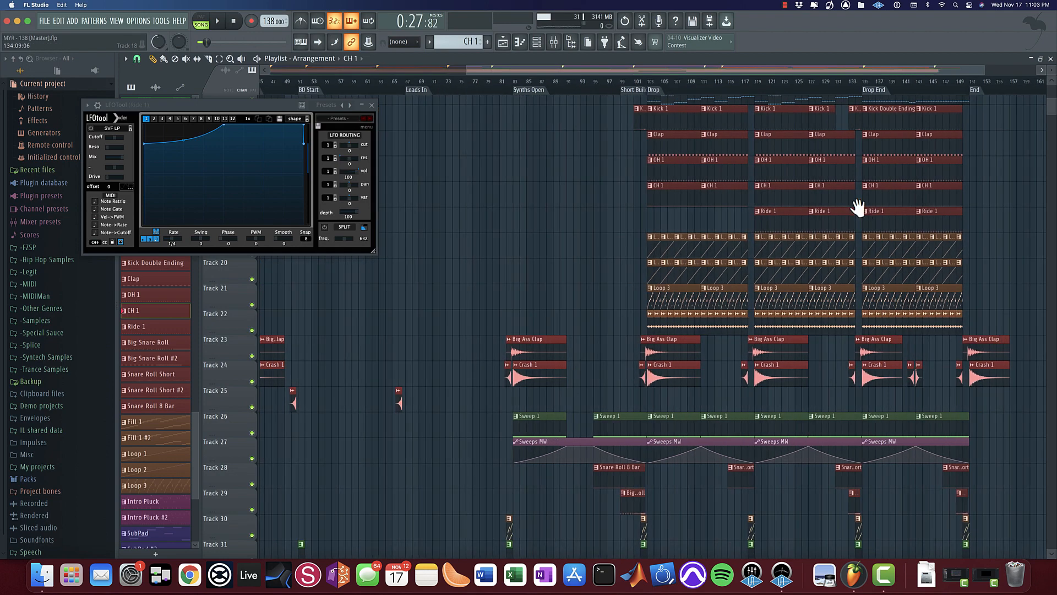
{"action": "left_click_drag", "start_coordinate": [859, 207], "coordinate": [650, 193]}
{"action": "left_click", "coordinate": [373, 106]}
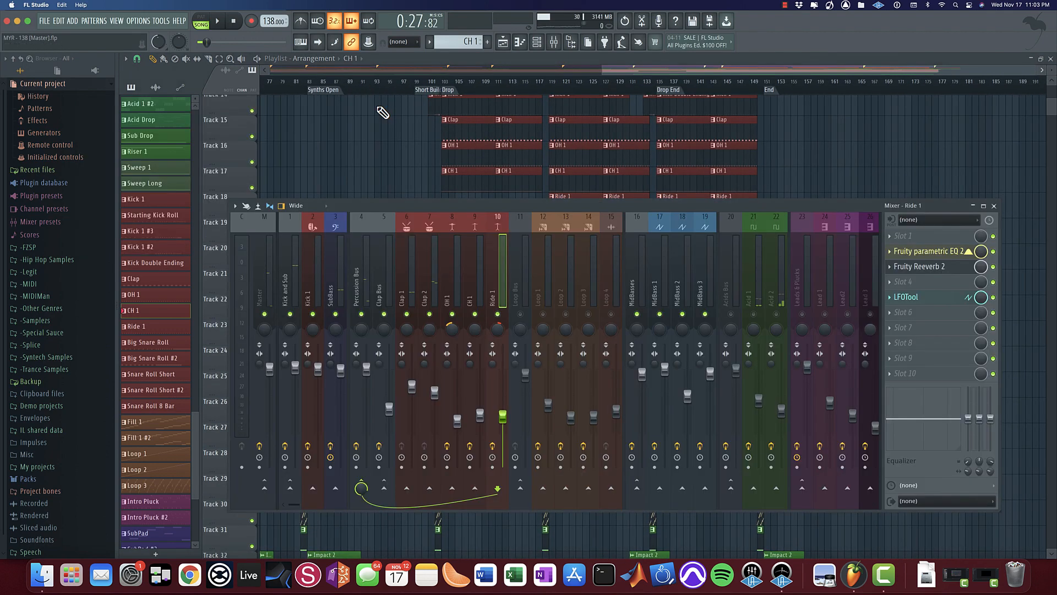
{"action": "scroll", "coordinate": [484, 136], "scroll_direction": "up", "scroll_amount": 2}
{"action": "left_click_drag", "start_coordinate": [495, 137], "coordinate": [570, 334]}
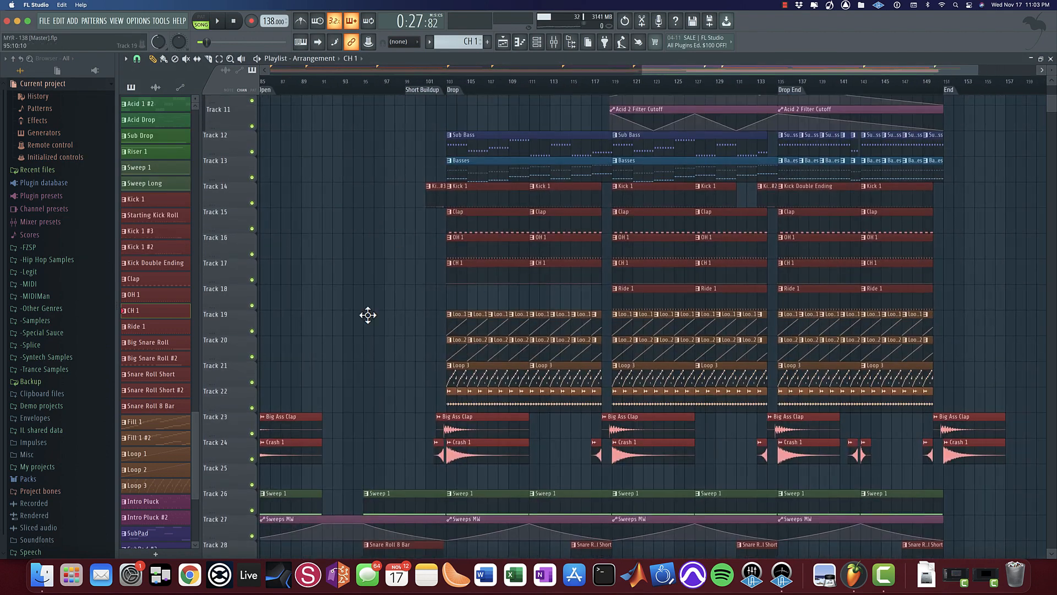
{"action": "scroll", "coordinate": [606, 289], "scroll_direction": "up", "scroll_amount": 4}
{"action": "scroll", "coordinate": [716, 289], "scroll_direction": "down", "scroll_amount": 3}
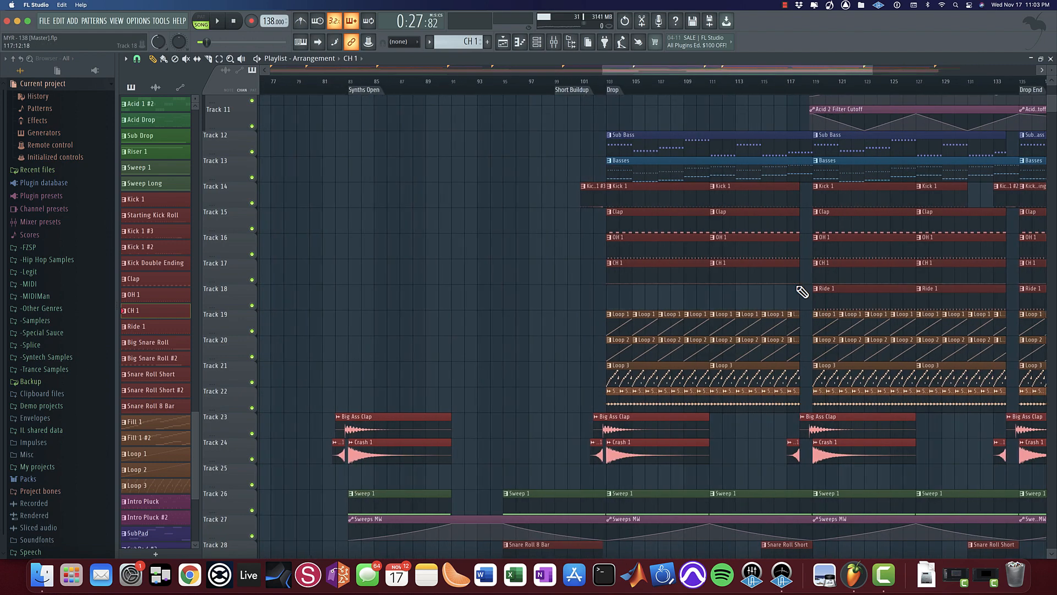
Step: Play the drop from about bar 115, bringing up the mixer to follow the track levels, and stop playback
{"action": "left_click", "coordinate": [809, 85]}
{"action": "key", "text": "space"}
{"action": "left_click_drag", "start_coordinate": [726, 156], "coordinate": [385, 133]}
{"action": "scroll", "coordinate": [407, 143], "scroll_direction": "up", "scroll_amount": 3}
{"action": "key", "text": "space"}
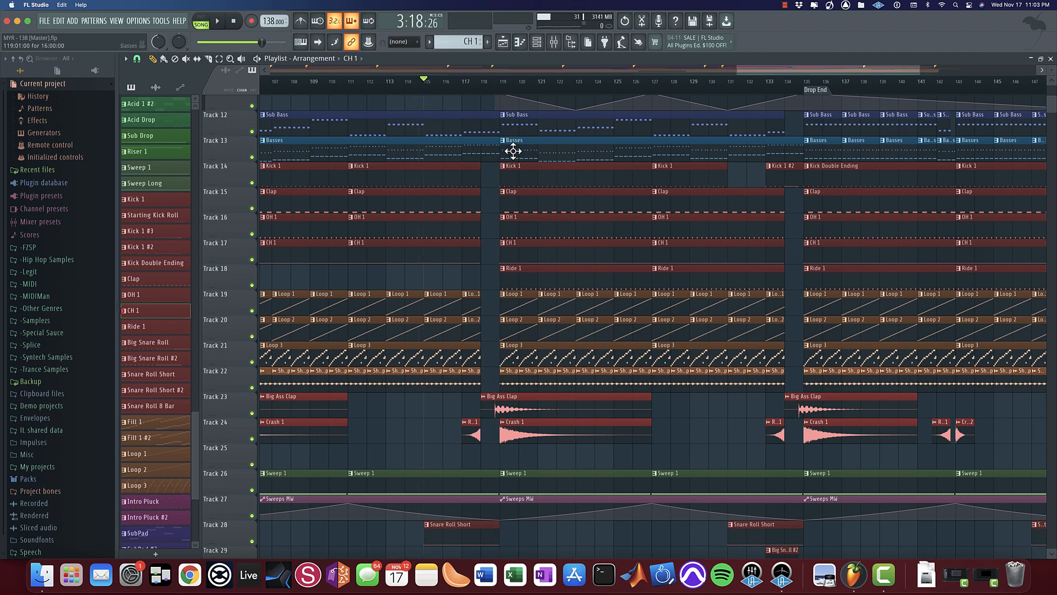
{"action": "key", "text": "space"}
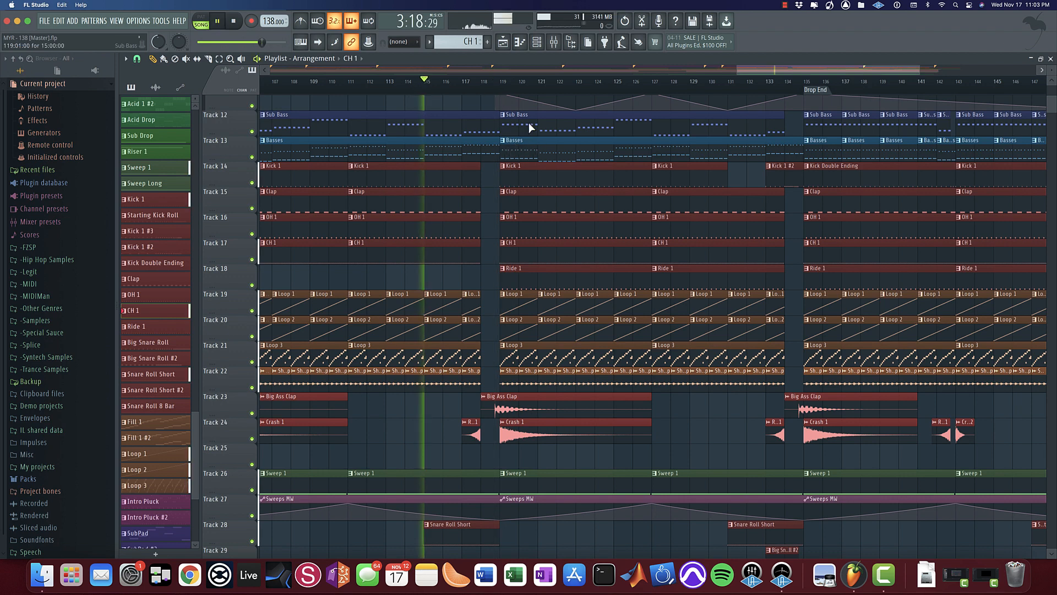
{"action": "left_click", "coordinate": [562, 44]}
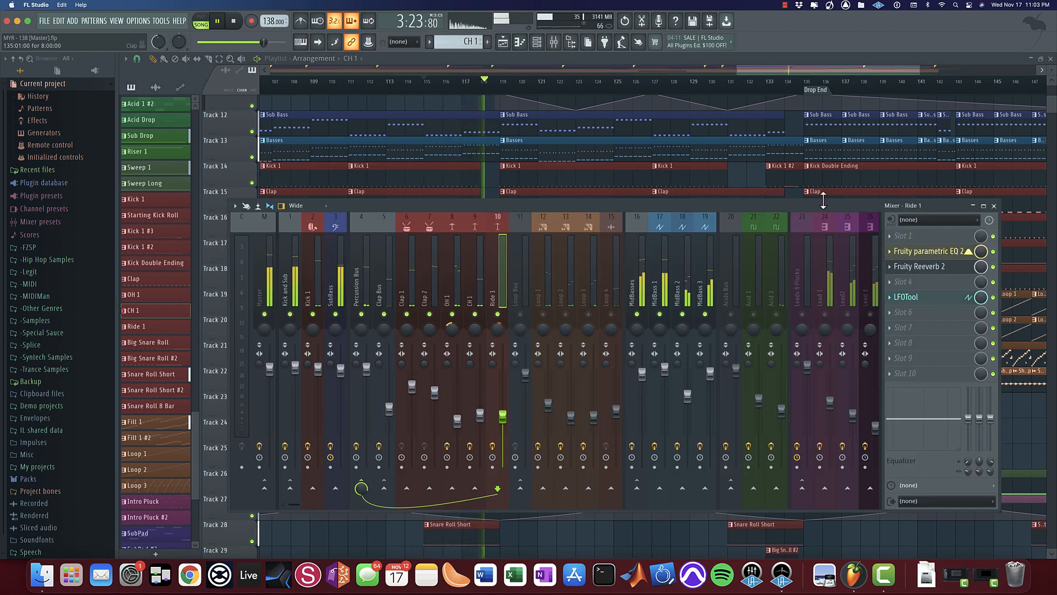
{"action": "left_click_drag", "start_coordinate": [823, 202], "coordinate": [881, 159]}
{"action": "key", "text": "space"}
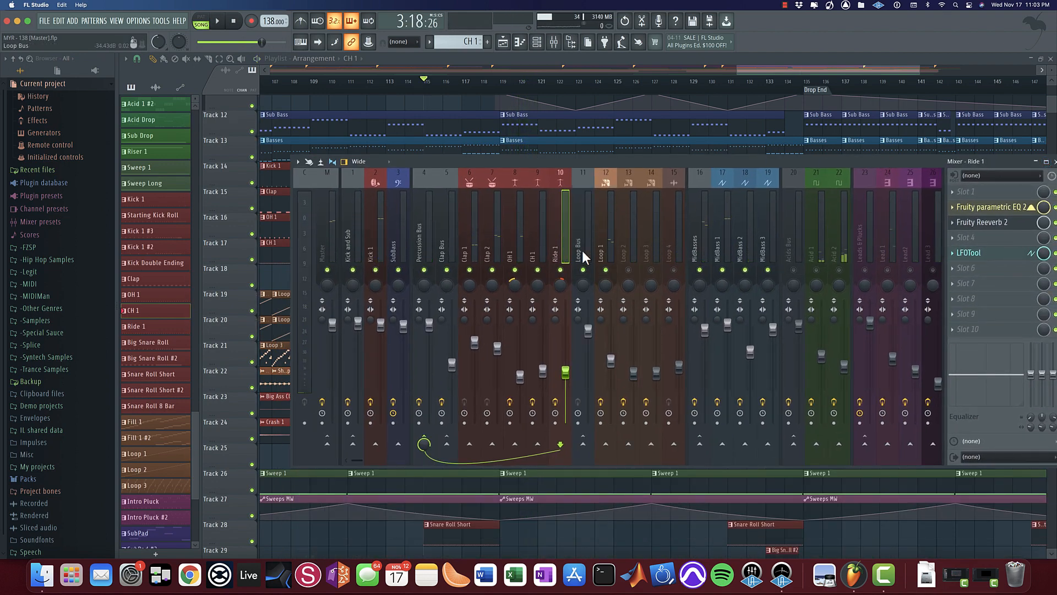
Step: Select the Loop Bus, Loop 1, Loop 2 and Loop 3 mixer tracks to examine their effects
{"action": "left_click", "coordinate": [582, 250]}
{"action": "left_click", "coordinate": [610, 249]}
{"action": "left_click", "coordinate": [627, 247]}
{"action": "left_click", "coordinate": [650, 246]}
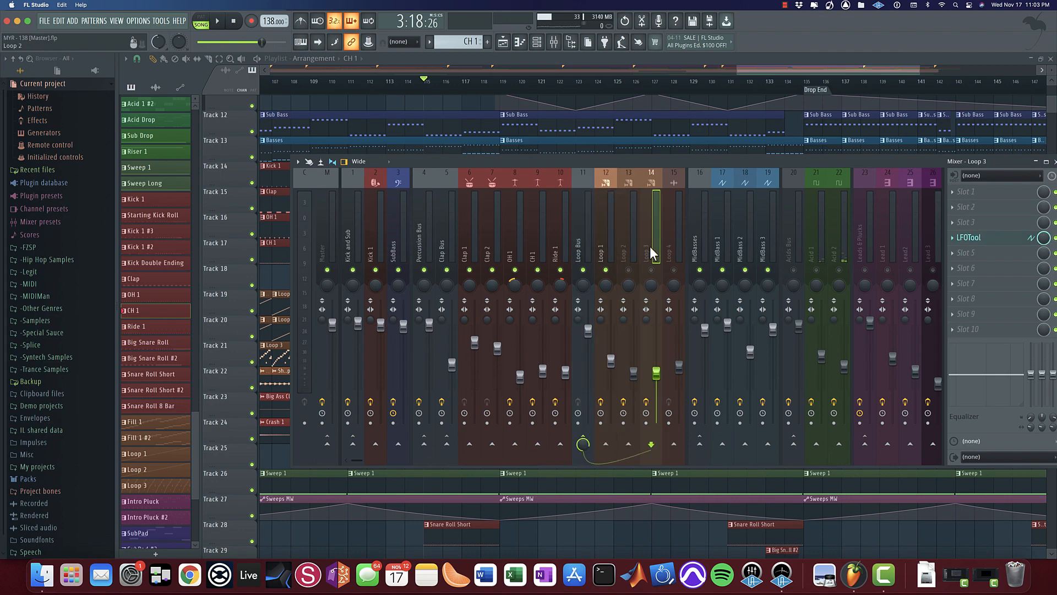
{"action": "left_click", "coordinate": [629, 242]}
{"action": "left_click", "coordinate": [608, 236]}
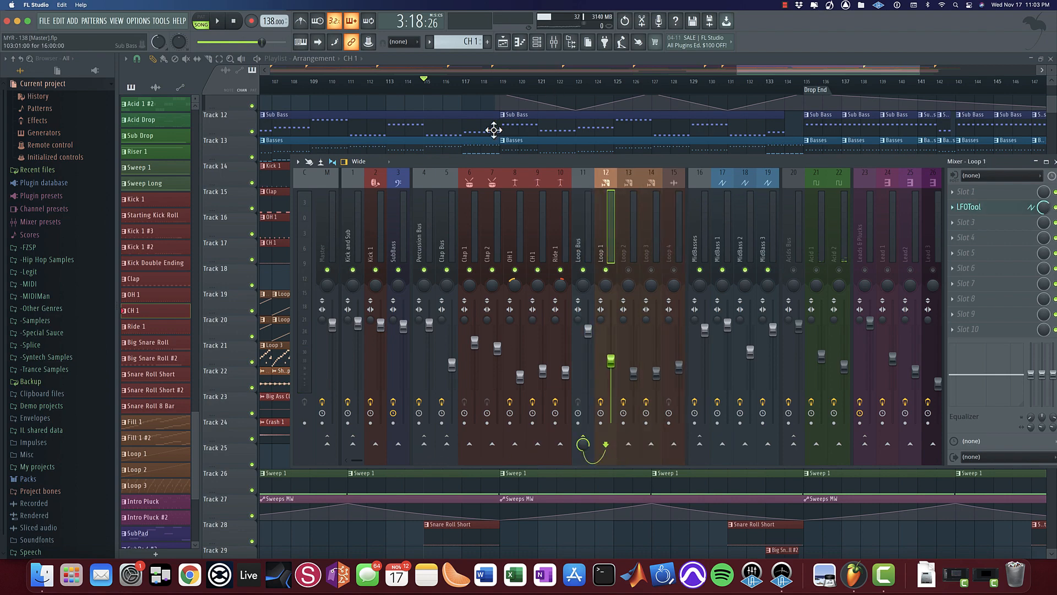
Step: Set the playback position to bar 119, solo Loop 1, and audition it with the Kick and Sub group enabled
{"action": "left_click_drag", "start_coordinate": [494, 130], "coordinate": [516, 97]}
{"action": "left_click", "coordinate": [525, 87]}
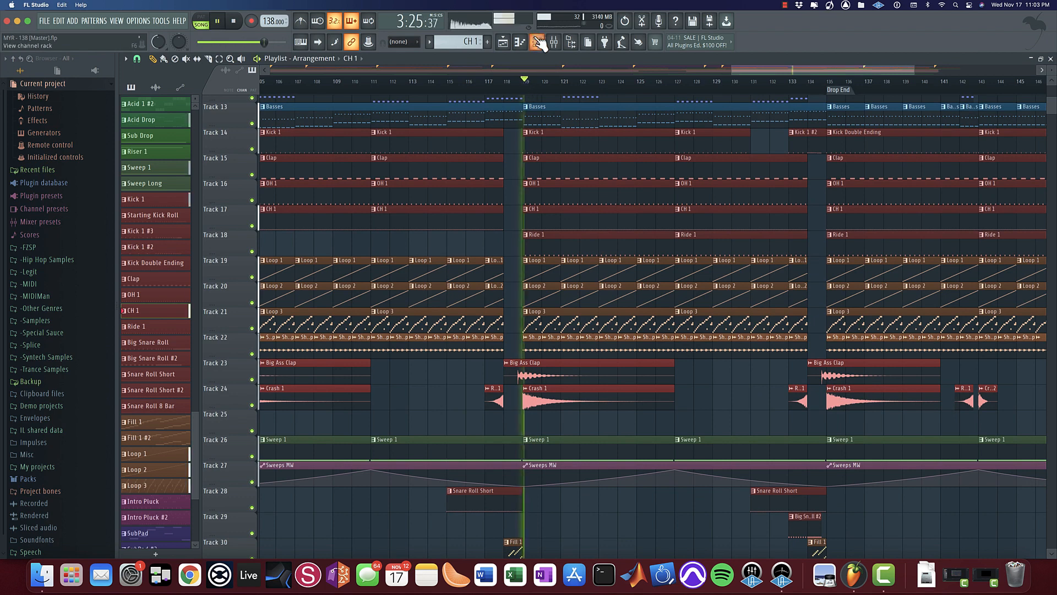
{"action": "key", "text": "F9"}
{"action": "right_click", "coordinate": [605, 270]}
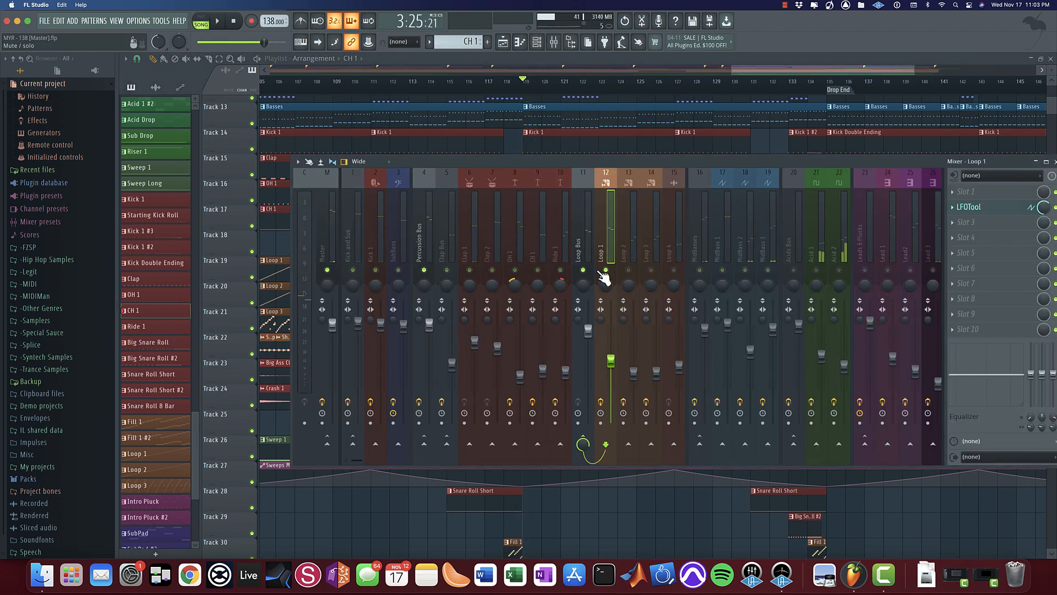
{"action": "left_click", "coordinate": [349, 270]}
{"action": "key", "text": "space"}
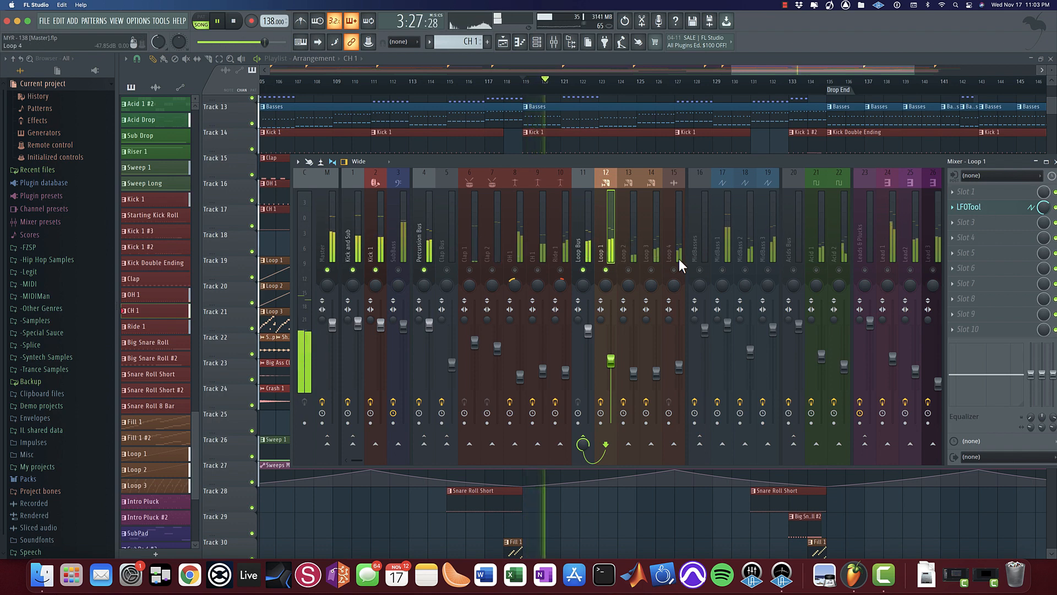
{"action": "left_click_drag", "start_coordinate": [608, 164], "coordinate": [623, 249]}
Step: Mute Loop 1 and audition Loop 2 against the kick, selecting its mixer track to show its effects
{"action": "left_click", "coordinate": [615, 361]}
{"action": "key", "text": "space"}
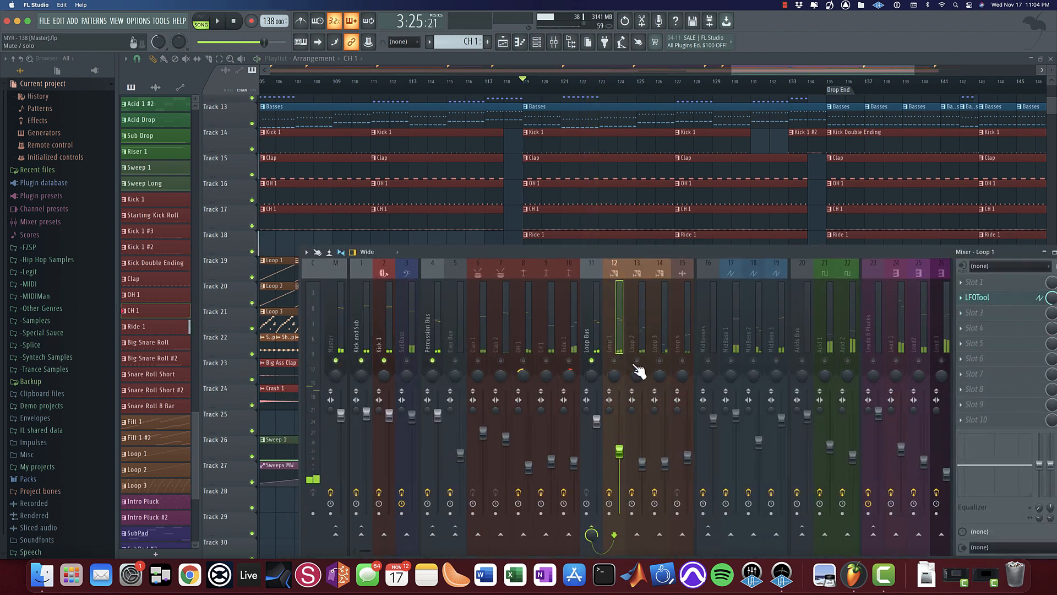
{"action": "key", "text": "space"}
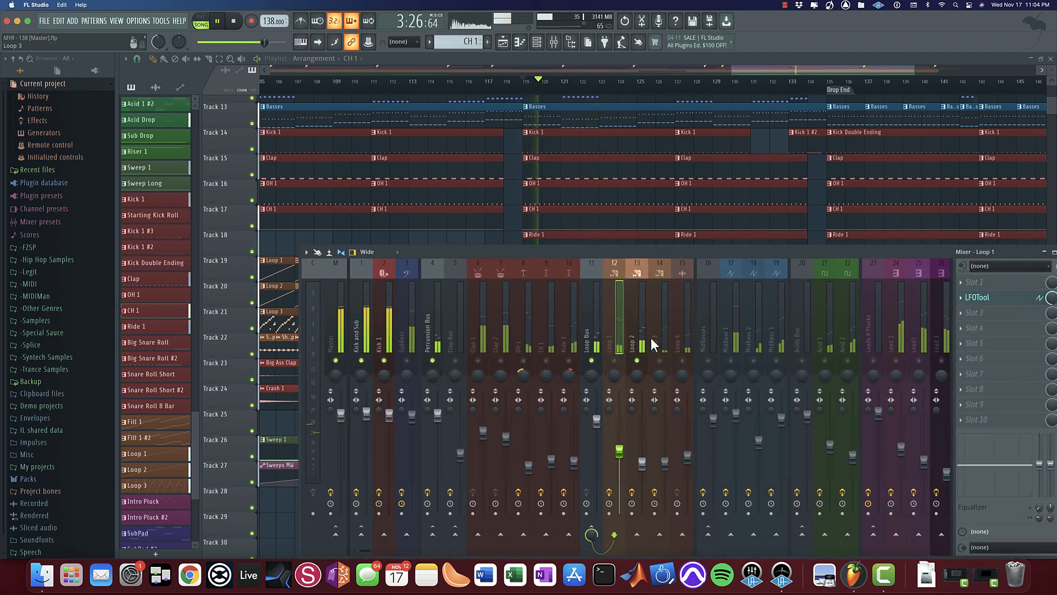
{"action": "left_click", "coordinate": [639, 332]}
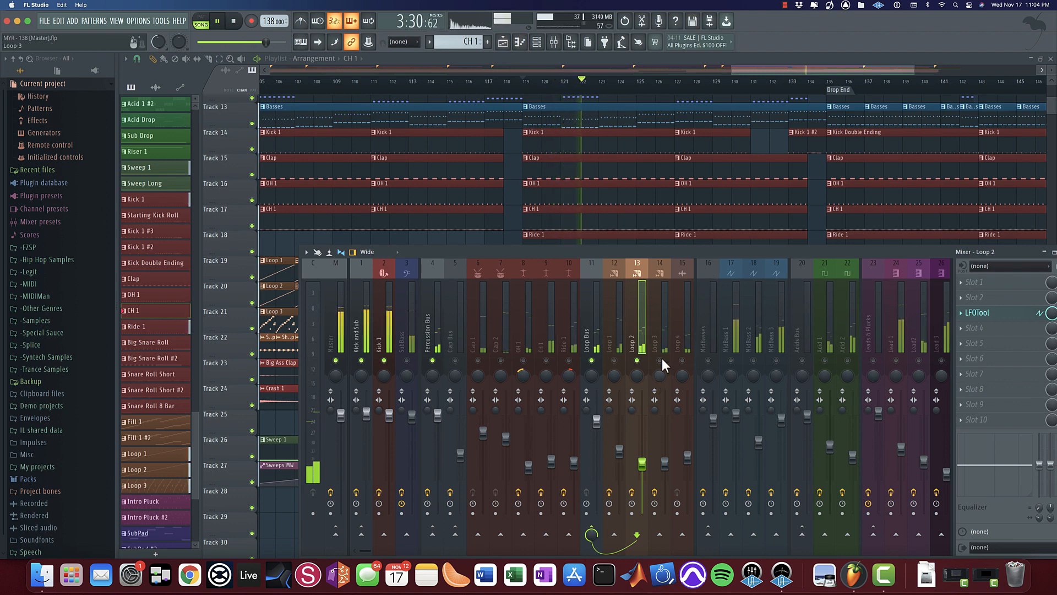
{"action": "key", "text": "space"}
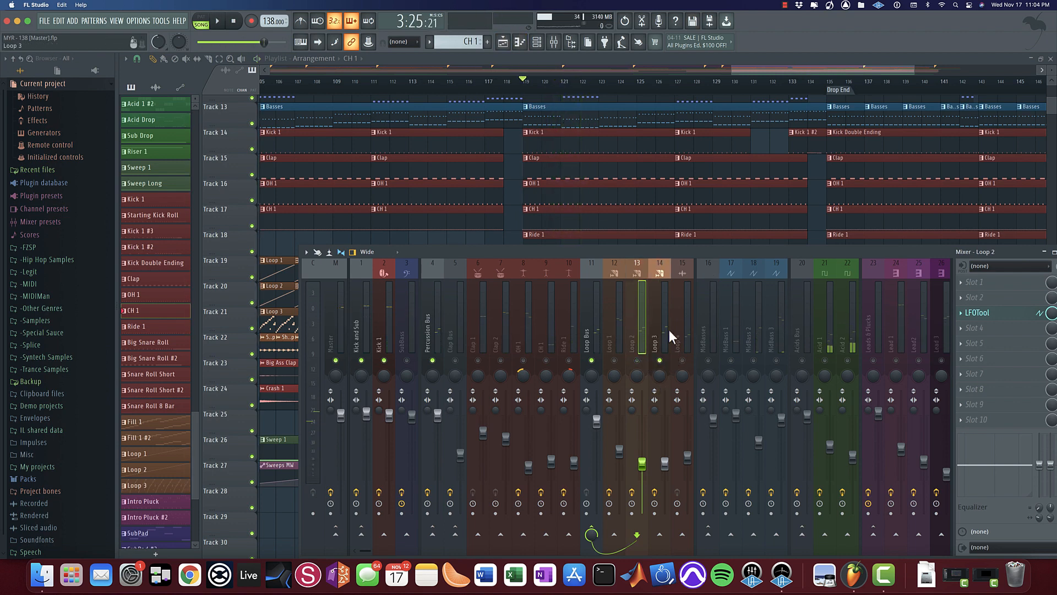
Step: Select Loop 3, audition it with the kick, and open its LFOTool to show the volume shaping curve
{"action": "left_click", "coordinate": [667, 328]}
{"action": "key", "text": "space"}
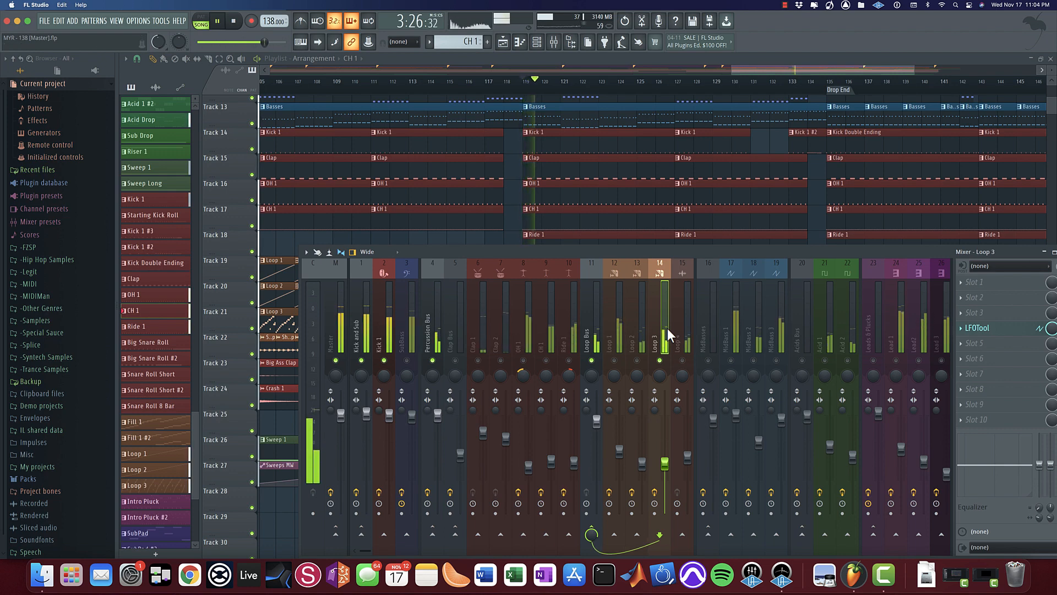
{"action": "right_click", "coordinate": [1003, 328]}
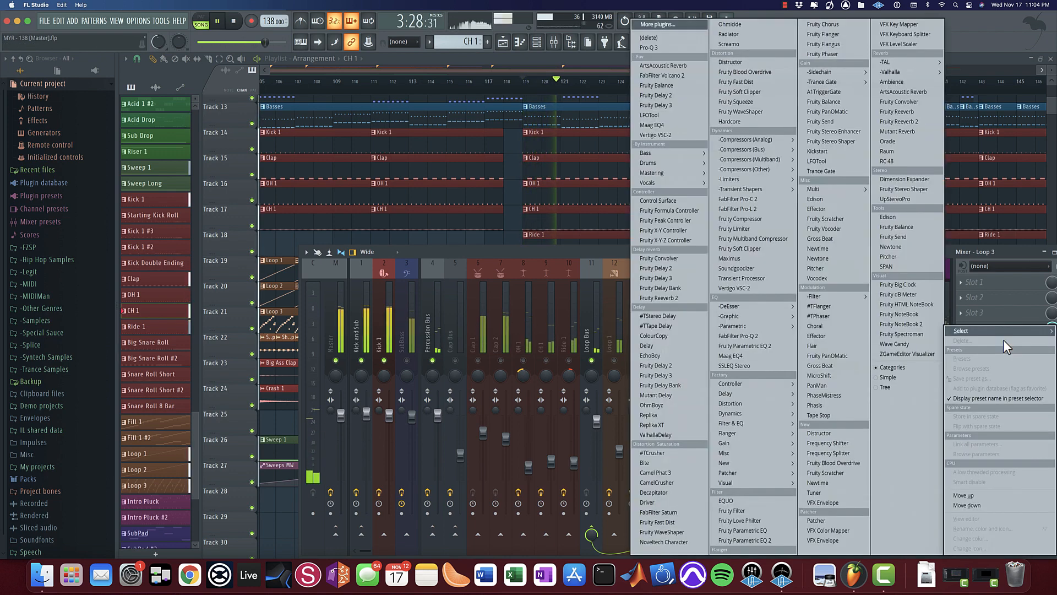
{"action": "left_click", "coordinate": [992, 307]}
{"action": "left_click", "coordinate": [989, 328]}
{"action": "key", "text": "space"}
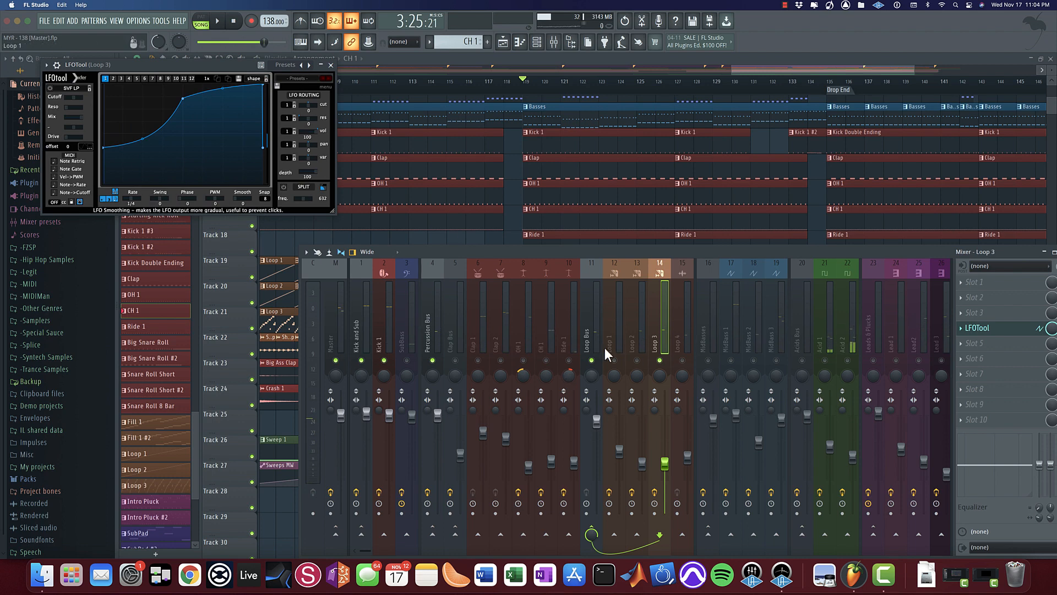
{"action": "key", "text": "space"}
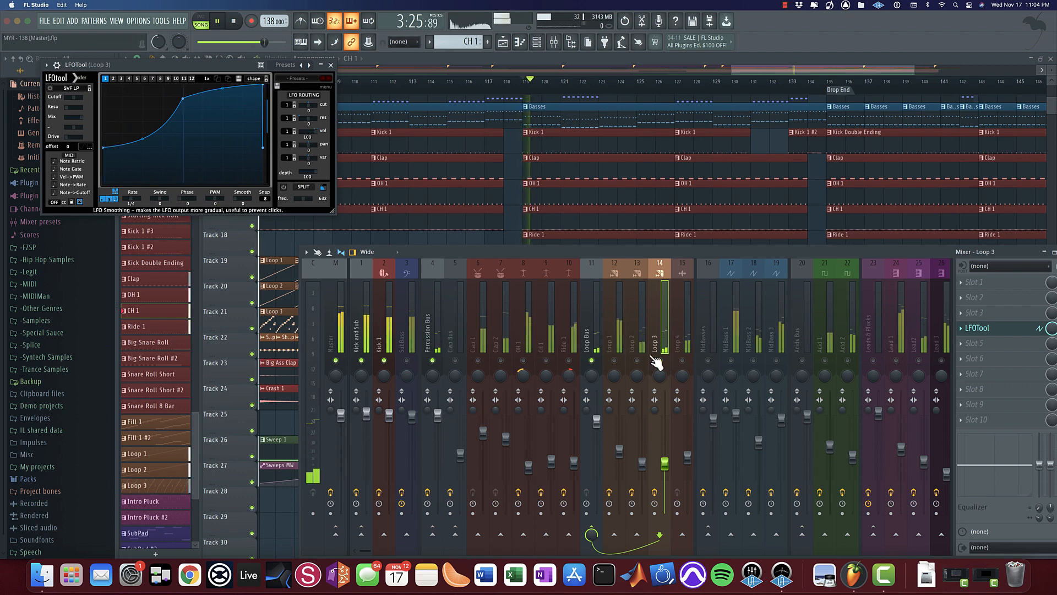
{"action": "key", "text": "space"}
Step: Audition Loop 4 with the kick and unmute Loop 1, Loop 2 and Loop 3 to hear all the loops together
{"action": "left_click", "coordinate": [686, 345]}
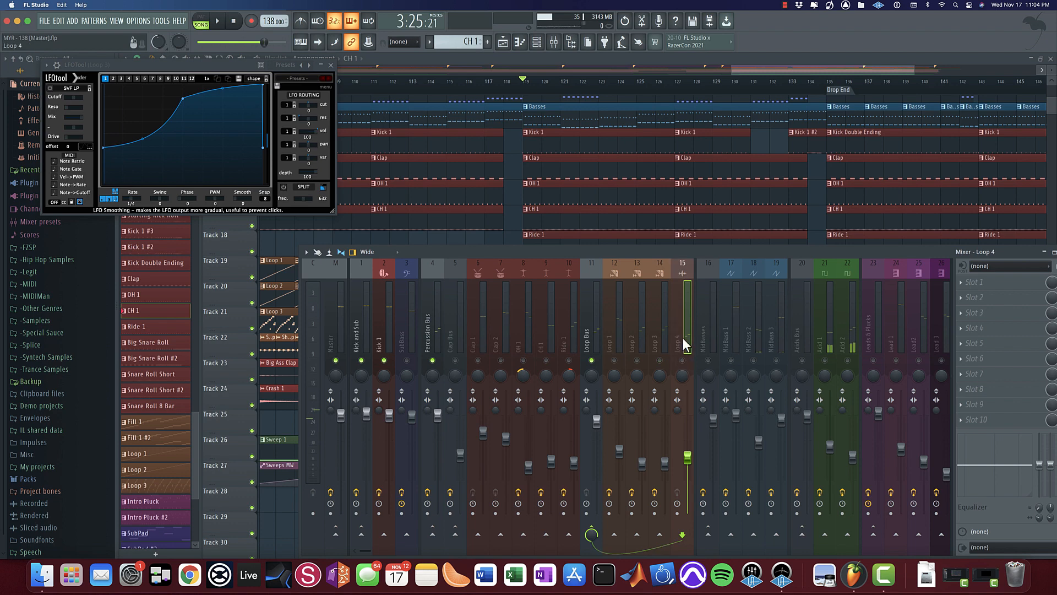
{"action": "key", "text": "space"}
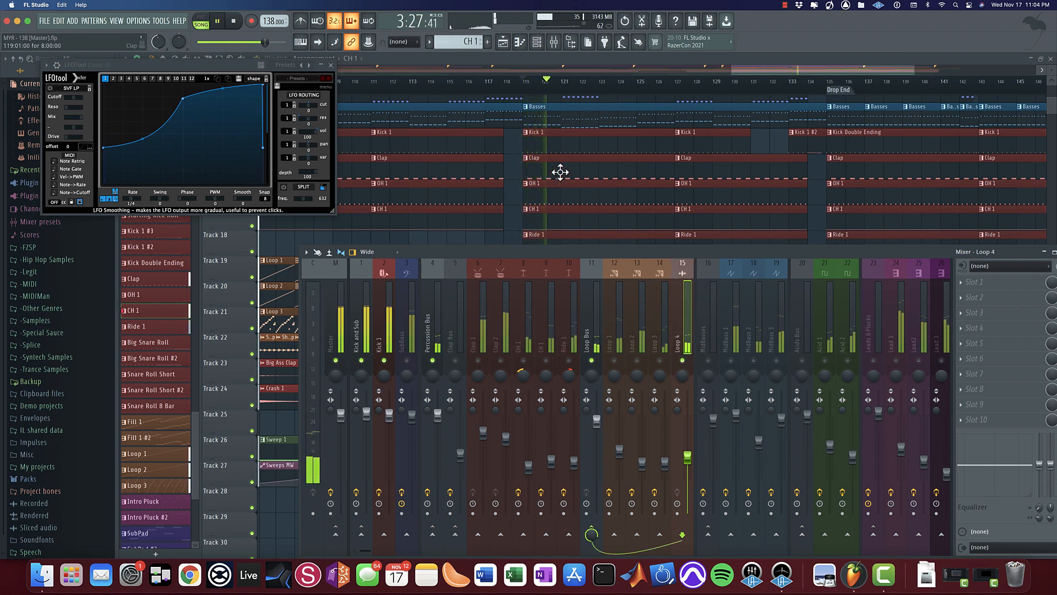
{"action": "left_click", "coordinate": [637, 361]}
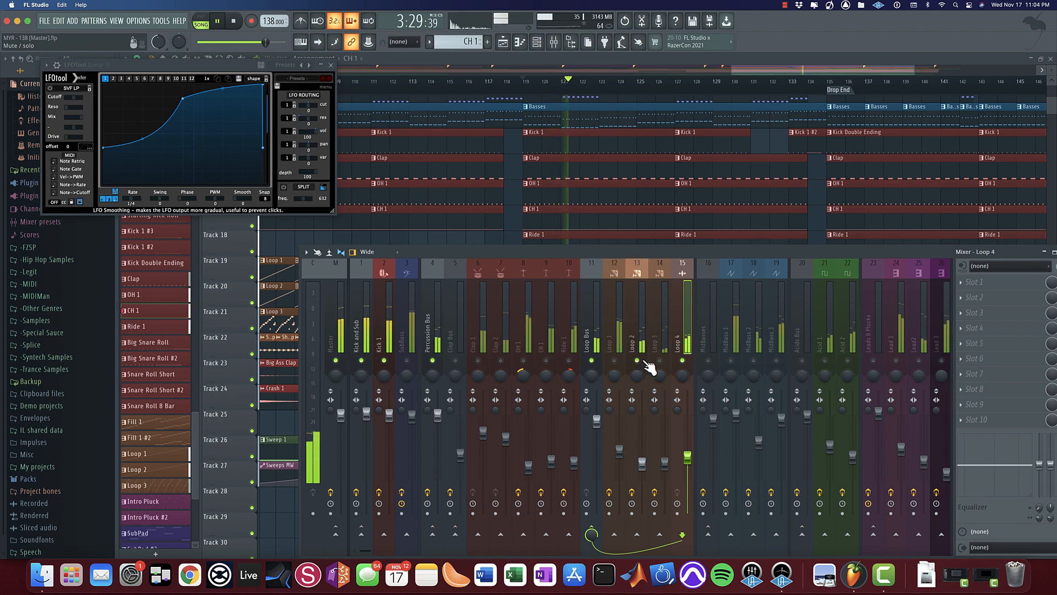
{"action": "left_click", "coordinate": [614, 360]}
{"action": "key", "text": "space"}
{"action": "left_click", "coordinate": [660, 361]}
{"action": "key", "text": "space"}
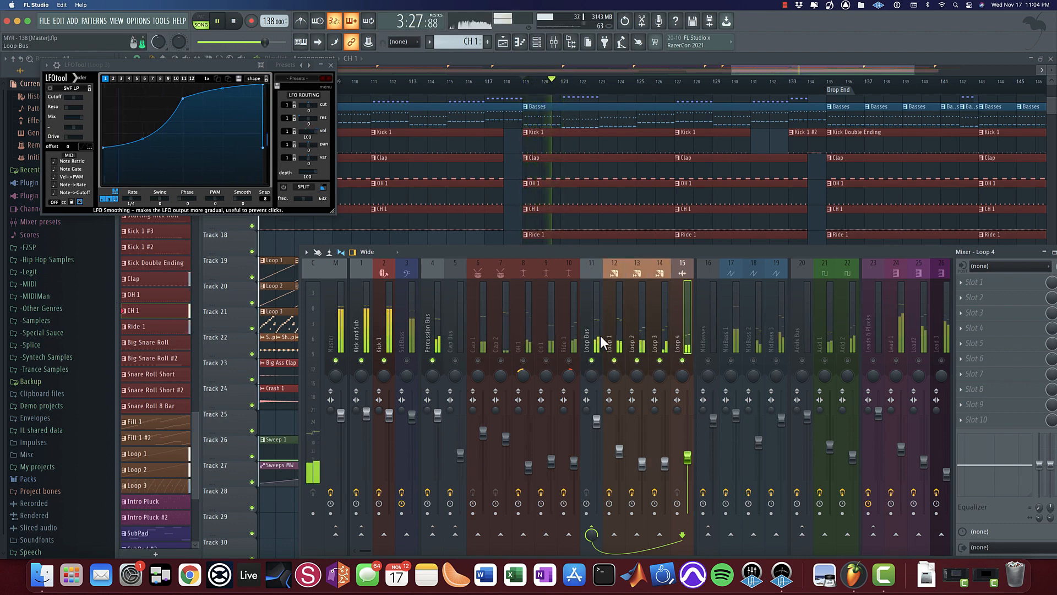
Step: Select the Loop Bus, unmute CH 1, and restart playback from bar 119
{"action": "left_click", "coordinate": [600, 344]}
{"action": "left_click", "coordinate": [545, 361]}
{"action": "key", "text": "space"}
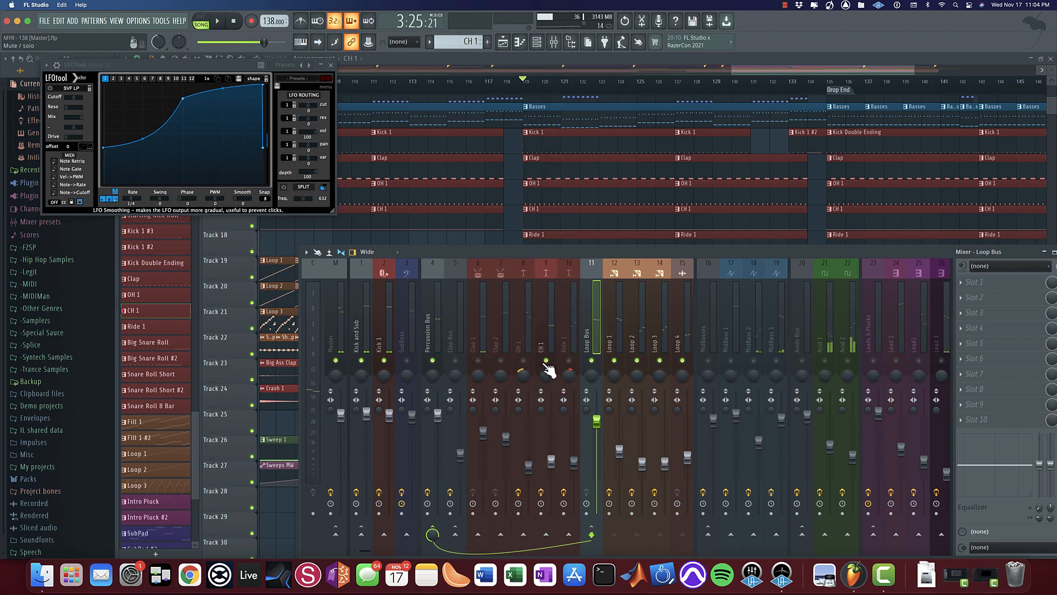
{"action": "key", "text": "space"}
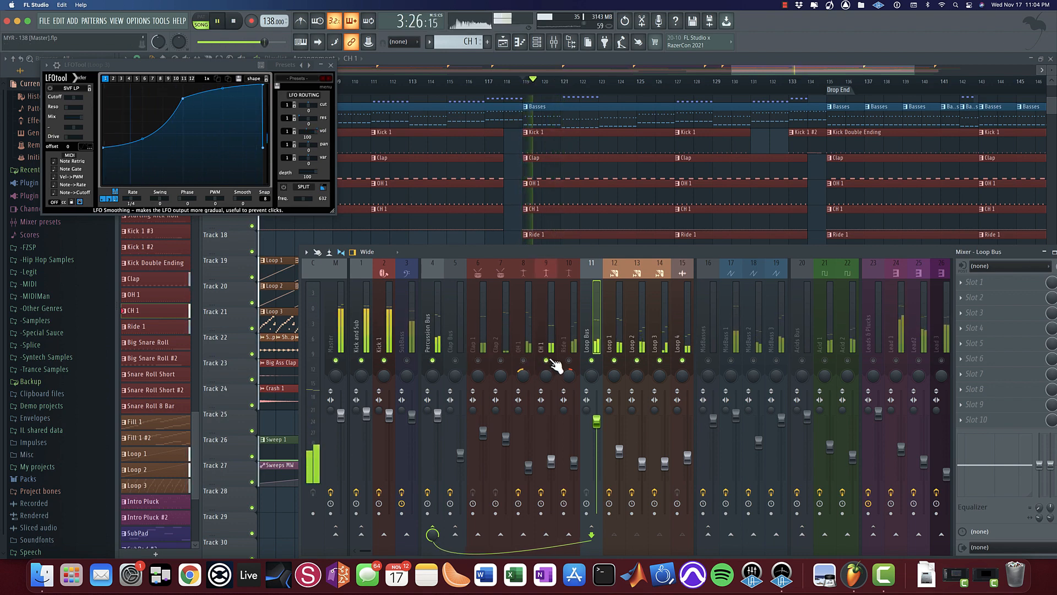
Step: Unmute the Clap Bus, Clap 1, Clap 2, OH 1 and Ride 1 tracks during playback
{"action": "left_click", "coordinate": [456, 360]}
{"action": "left_click", "coordinate": [478, 360]}
{"action": "left_click", "coordinate": [500, 360]}
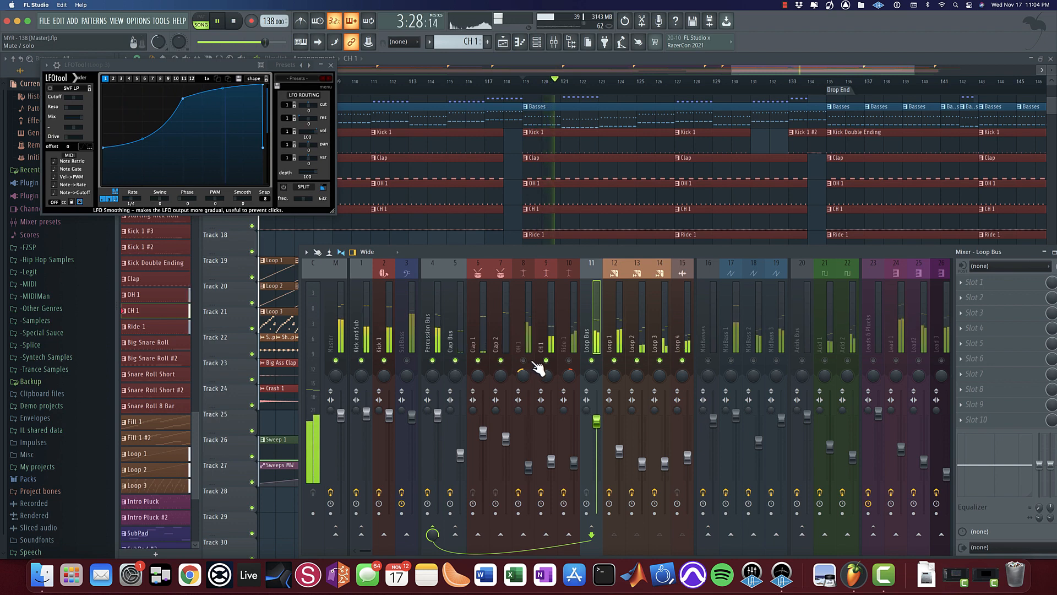
{"action": "left_click", "coordinate": [523, 360]}
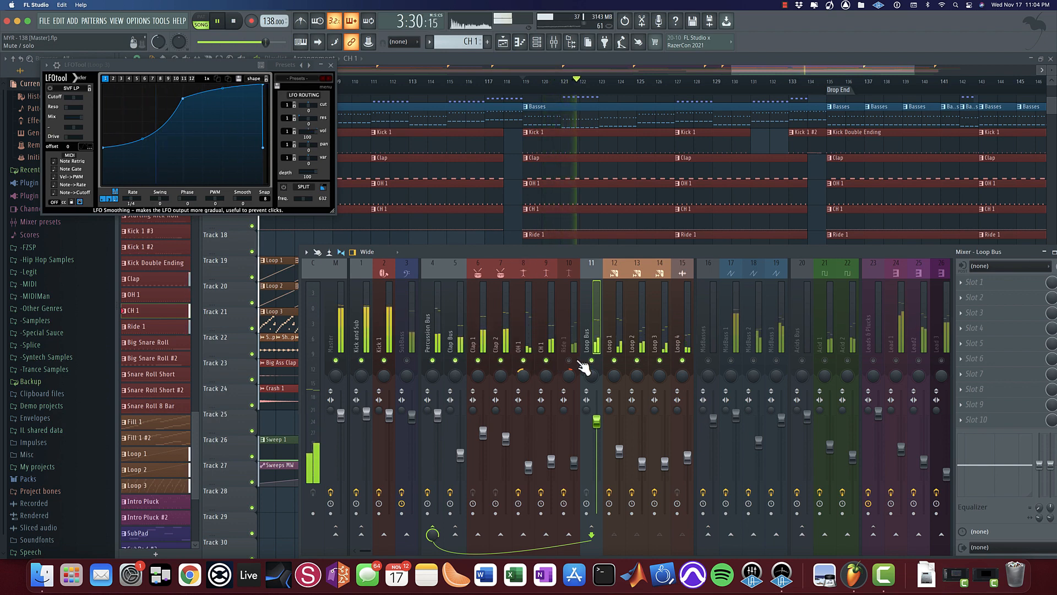
{"action": "left_click", "coordinate": [568, 360]}
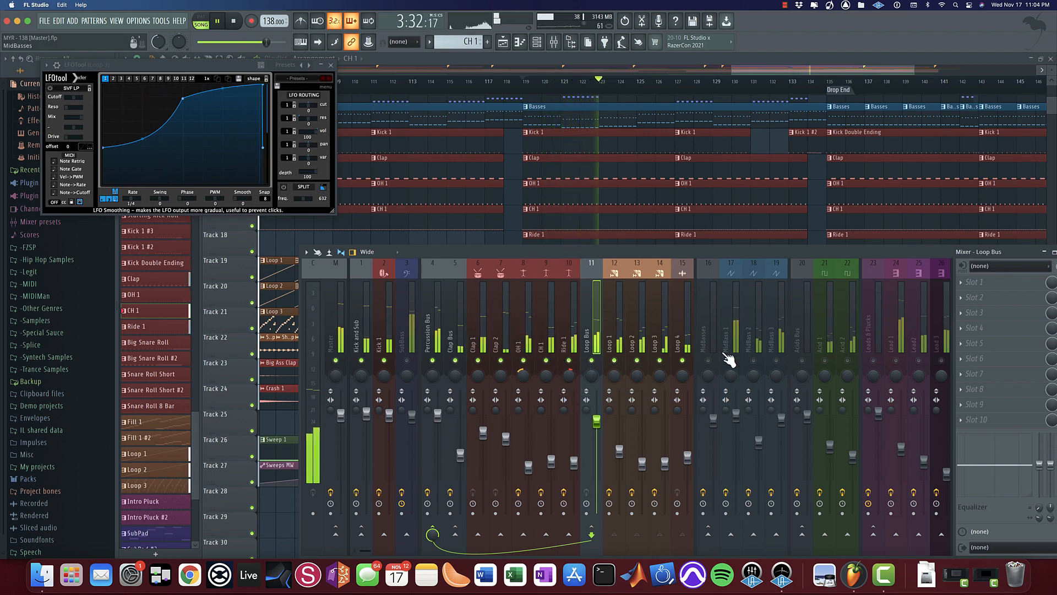
Step: Unmute the MidBasses bus, MidBass 1, MidBass 2, MidBass 3 and SubBass tracks during playback
{"action": "left_click", "coordinate": [709, 360]}
{"action": "left_click", "coordinate": [730, 360]}
{"action": "left_click", "coordinate": [753, 360]}
{"action": "left_click", "coordinate": [776, 360]}
{"action": "left_click", "coordinate": [406, 360]}
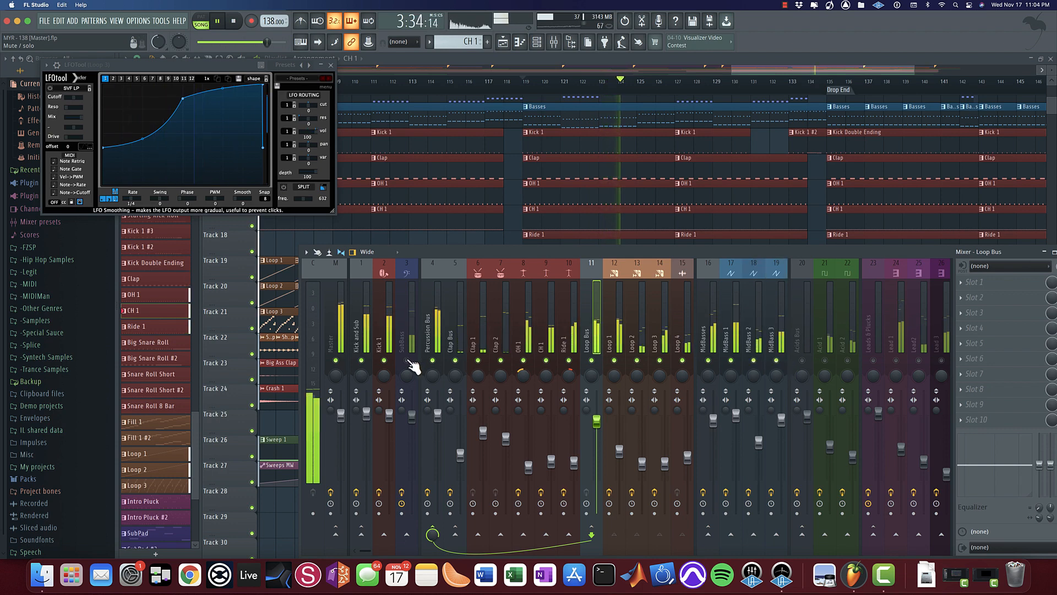
{"action": "scroll", "coordinate": [824, 335], "scroll_direction": "down", "scroll_amount": 3}
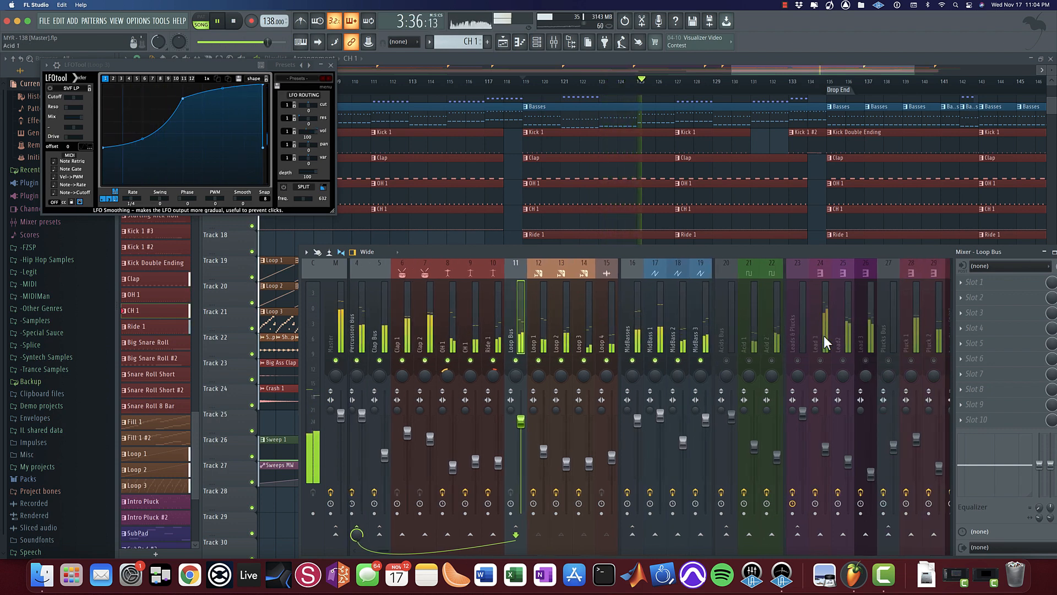
Step: Stop playback and open the Loop 2 pattern on Track 20 to examine its slice notes and velocities
{"action": "right_click", "coordinate": [655, 360]}
{"action": "right_click", "coordinate": [655, 360]}
{"action": "key", "text": "space"}
{"action": "left_click_drag", "start_coordinate": [561, 190], "coordinate": [648, 132]}
{"action": "scroll", "coordinate": [598, 291], "scroll_direction": "up", "scroll_amount": 3}
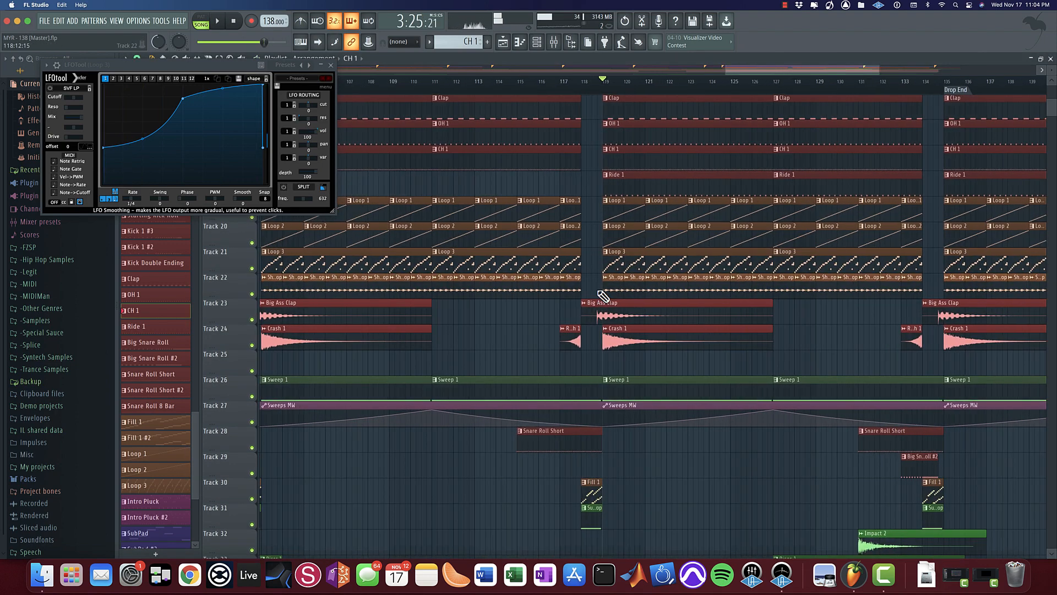
{"action": "double_click", "coordinate": [648, 238]}
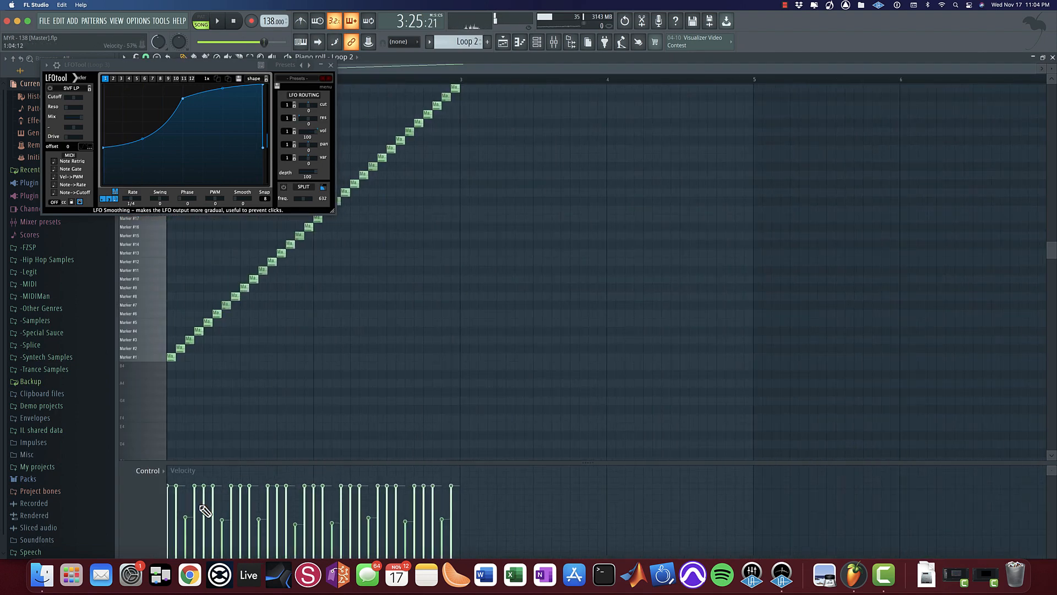
{"action": "scroll", "coordinate": [231, 434], "scroll_direction": "up", "scroll_amount": 3}
{"action": "scroll", "coordinate": [297, 455], "scroll_direction": "down", "scroll_amount": 2}
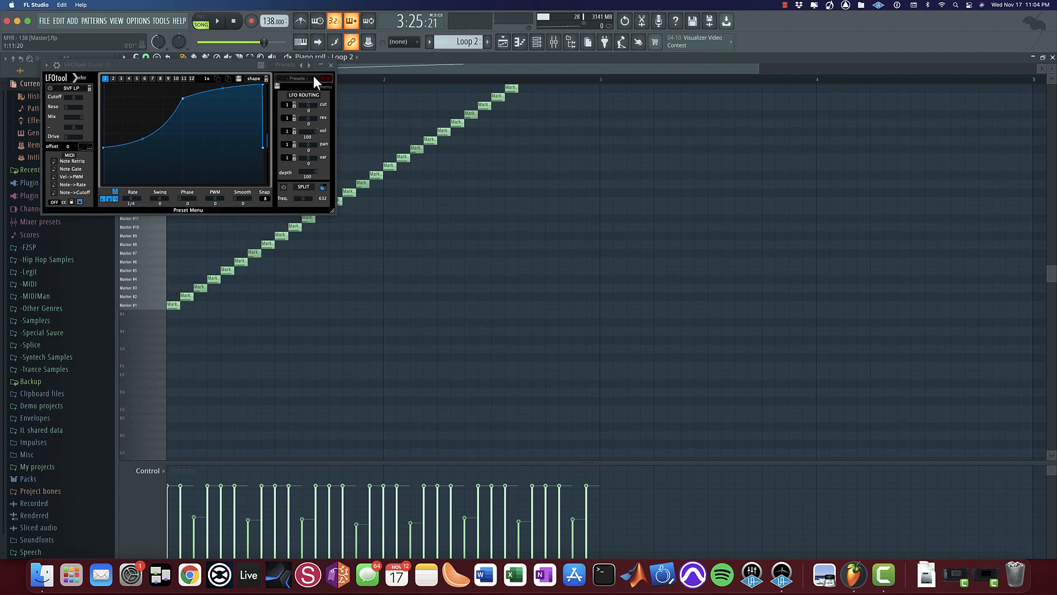
Step: Close the LFOTool window, solo Loop 2 in the mixer and audition it
{"action": "left_click", "coordinate": [331, 66]}
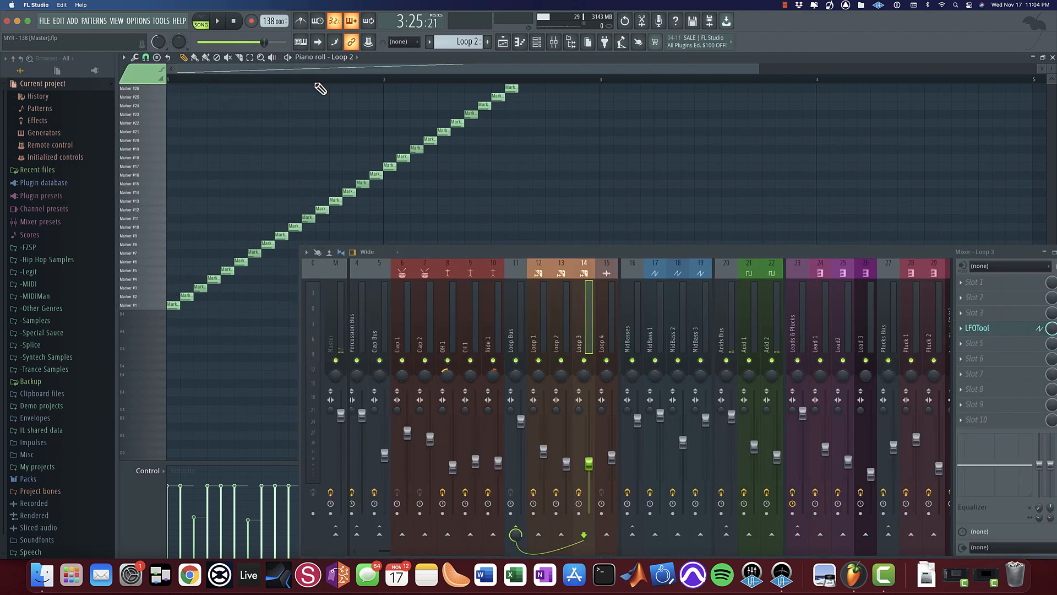
{"action": "left_click", "coordinate": [161, 290]}
{"action": "right_click", "coordinate": [577, 361]}
{"action": "right_click", "coordinate": [562, 362]}
{"action": "key", "text": "space"}
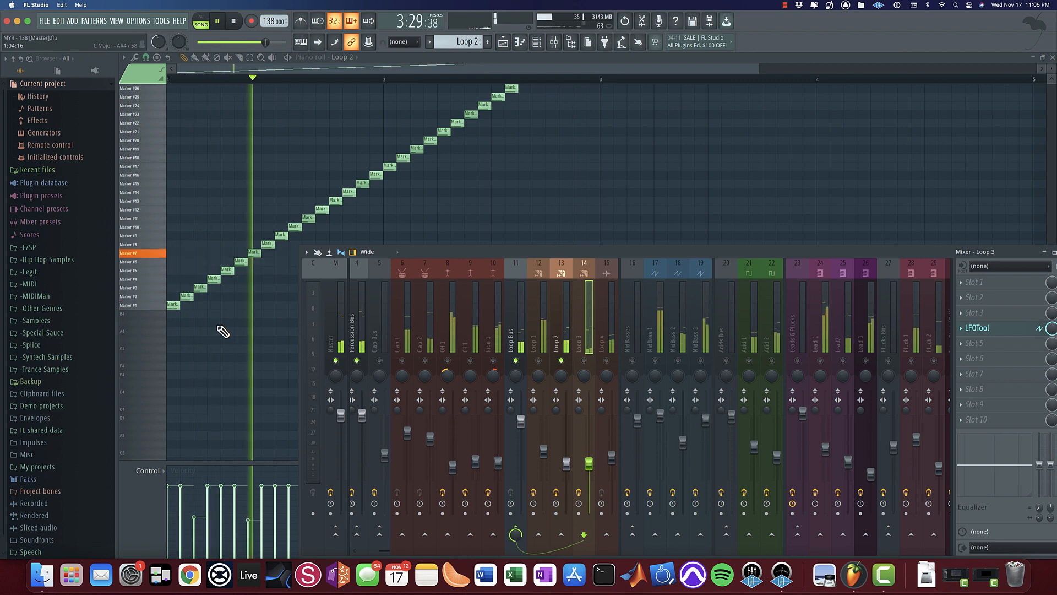
{"action": "key", "text": "space"}
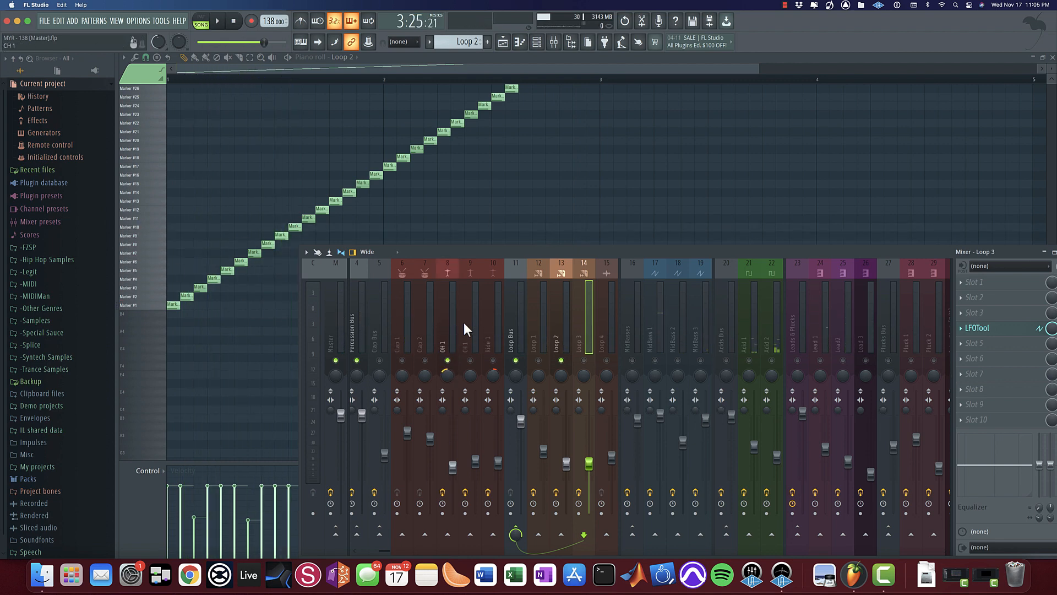
Step: Audition Loop 2 together with OH 1, stop playback, and re-enable all mixer tracks
{"action": "key", "text": "space"}
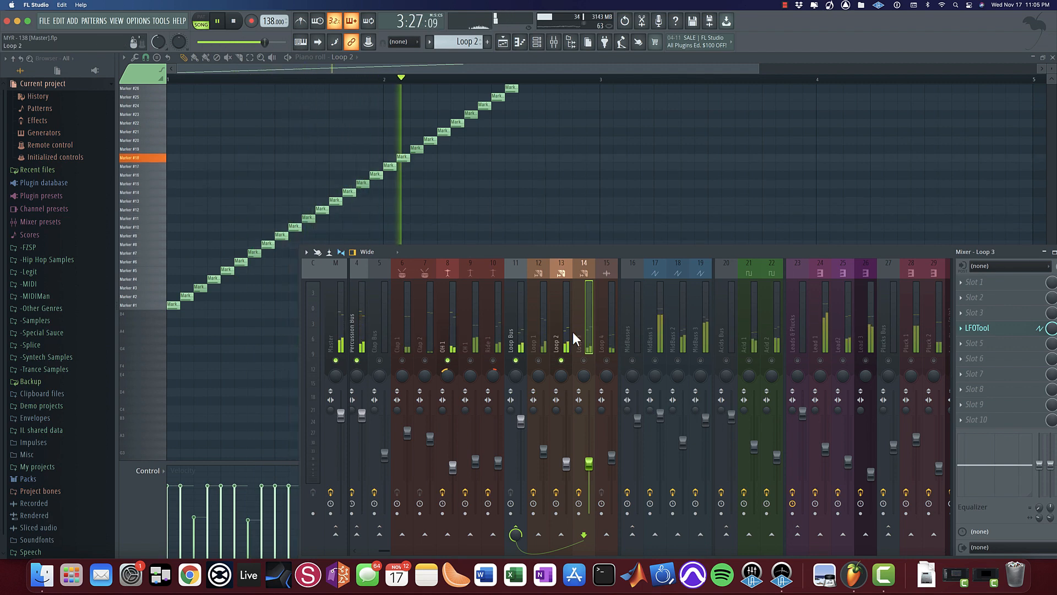
{"action": "key", "text": "space"}
{"action": "left_click", "coordinate": [489, 360]}
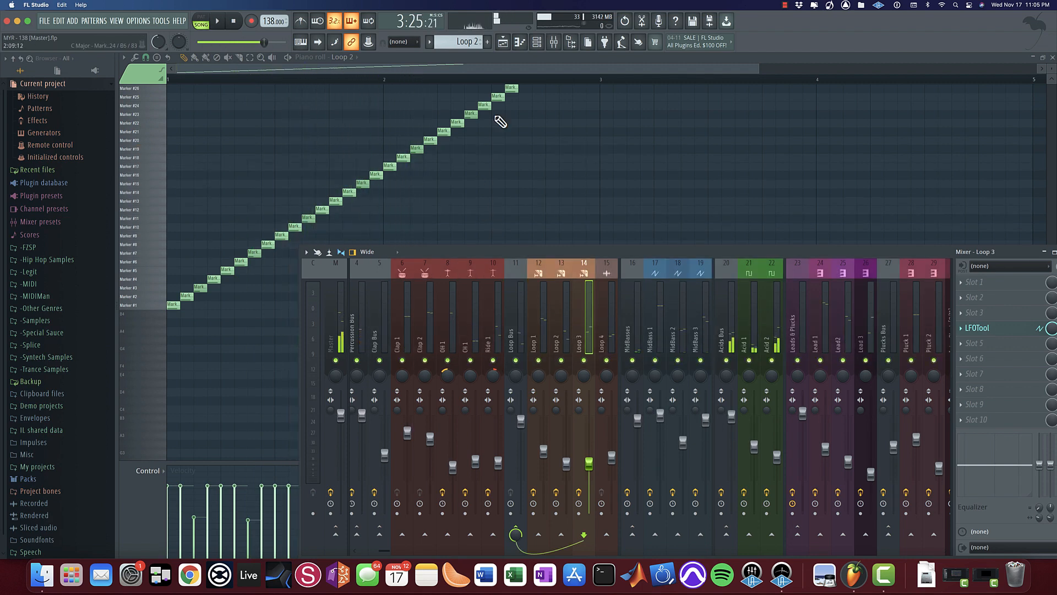
Step: Return to the playlist and place the playback position at the Intro Drop on bar 25
{"action": "left_click", "coordinate": [509, 48]}
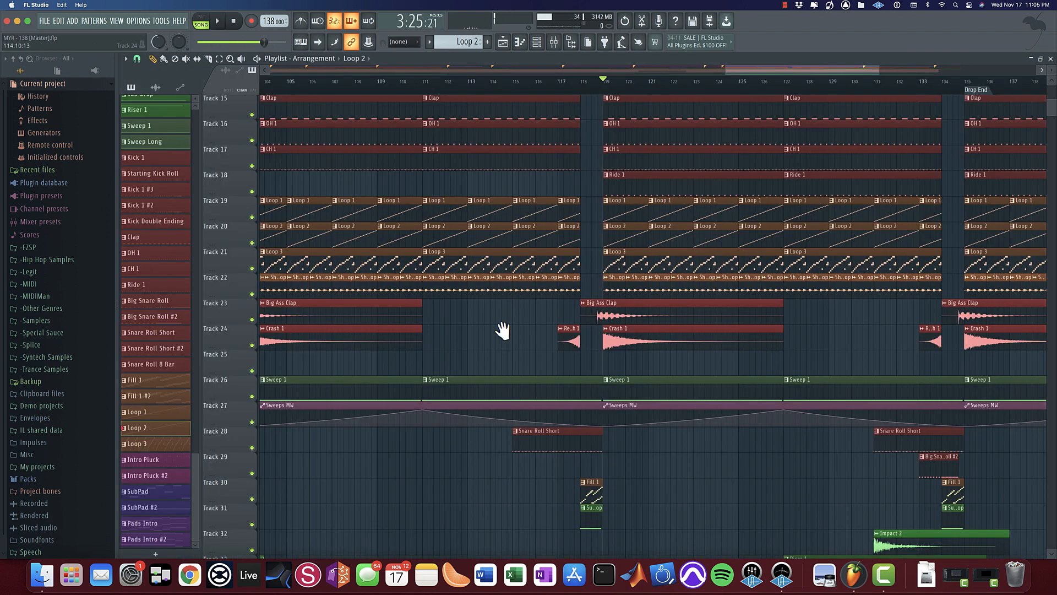
{"action": "left_click_drag", "start_coordinate": [502, 330], "coordinate": [454, 433]}
{"action": "scroll", "coordinate": [486, 414], "scroll_direction": "down", "scroll_amount": 5}
{"action": "left_click_drag", "start_coordinate": [542, 392], "coordinate": [452, 432]}
{"action": "scroll", "coordinate": [557, 346], "scroll_direction": "up", "scroll_amount": 1}
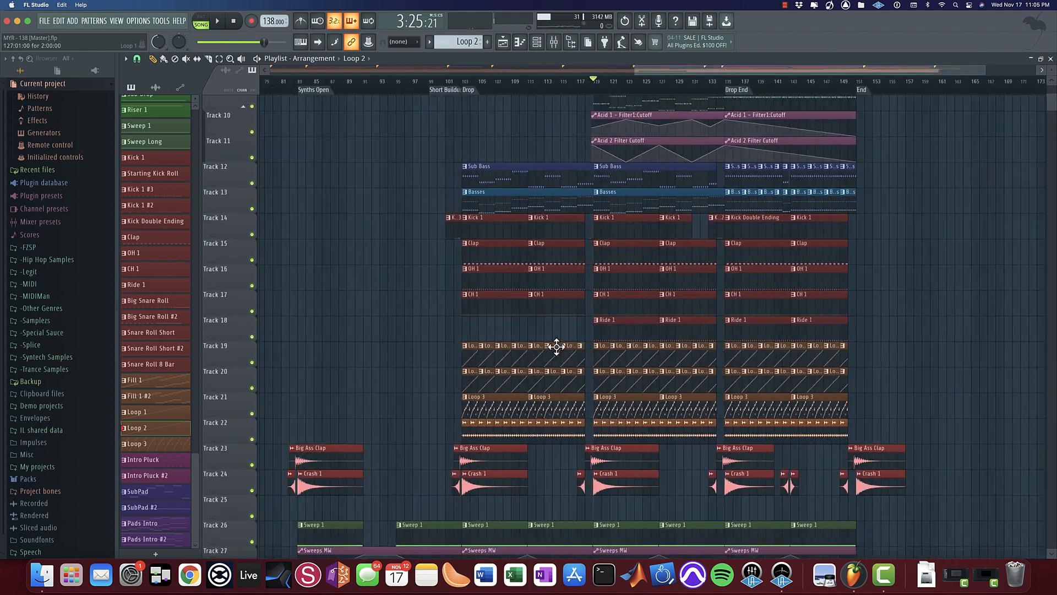
{"action": "scroll", "coordinate": [556, 346], "scroll_direction": "up", "scroll_amount": 5}
{"action": "left_click_drag", "start_coordinate": [537, 361], "coordinate": [408, 434]}
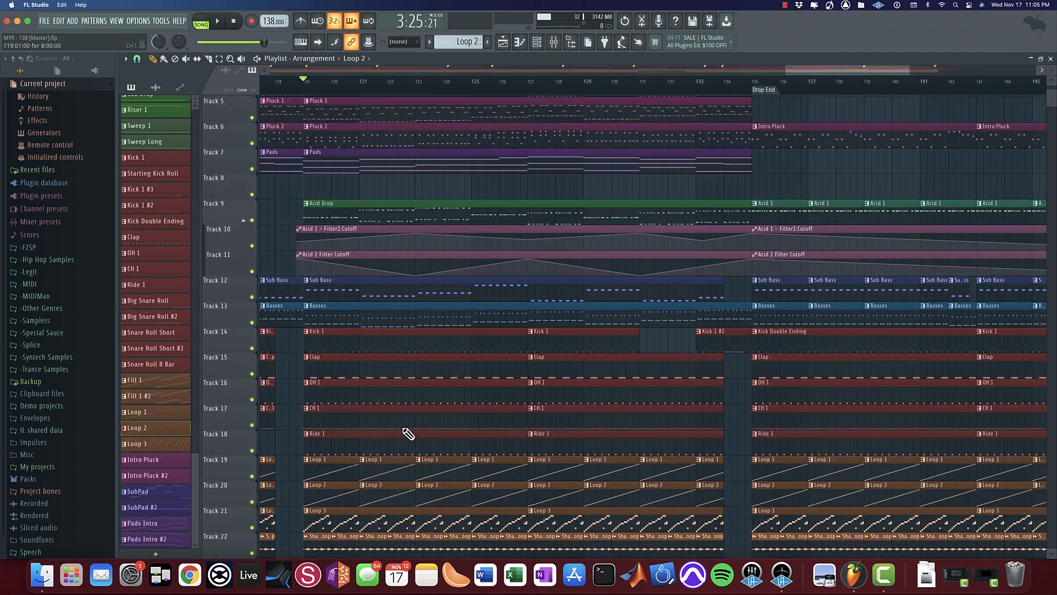
{"action": "left_click_drag", "start_coordinate": [526, 300], "coordinate": [626, 297]}
{"action": "scroll", "coordinate": [663, 285], "scroll_direction": "down", "scroll_amount": 5}
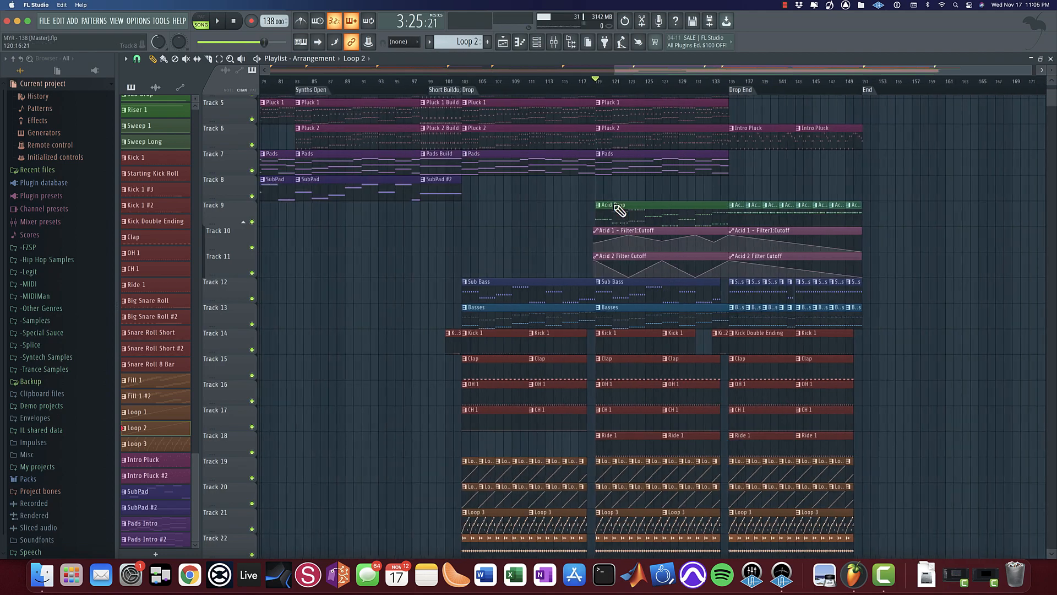
{"action": "left_click_drag", "start_coordinate": [430, 253], "coordinate": [828, 217]}
{"action": "left_click_drag", "start_coordinate": [499, 229], "coordinate": [747, 226]}
{"action": "scroll", "coordinate": [430, 277], "scroll_direction": "up", "scroll_amount": 5}
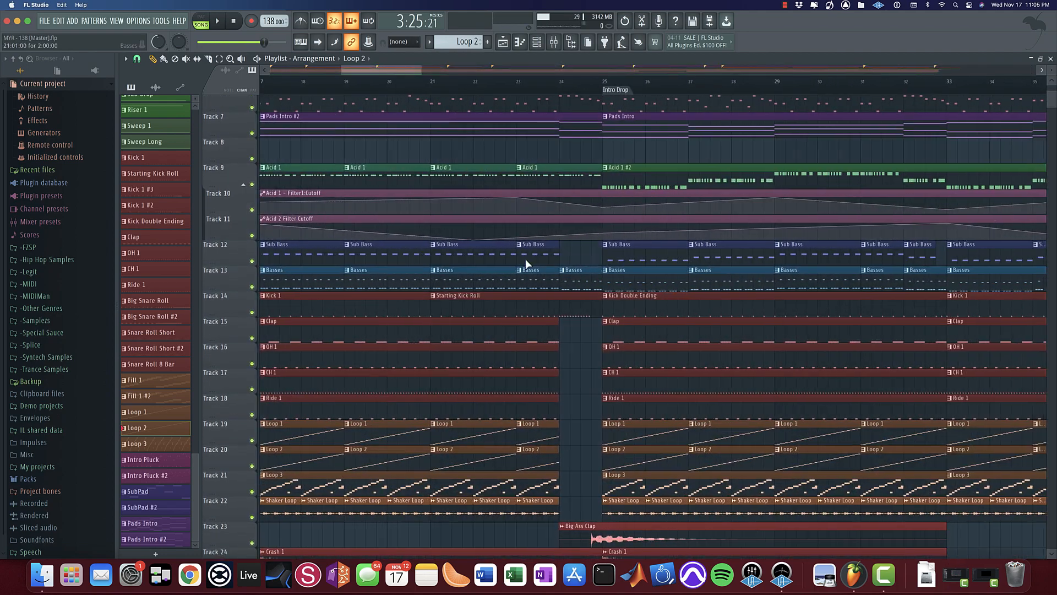
{"action": "left_click_drag", "start_coordinate": [636, 189], "coordinate": [441, 171]}
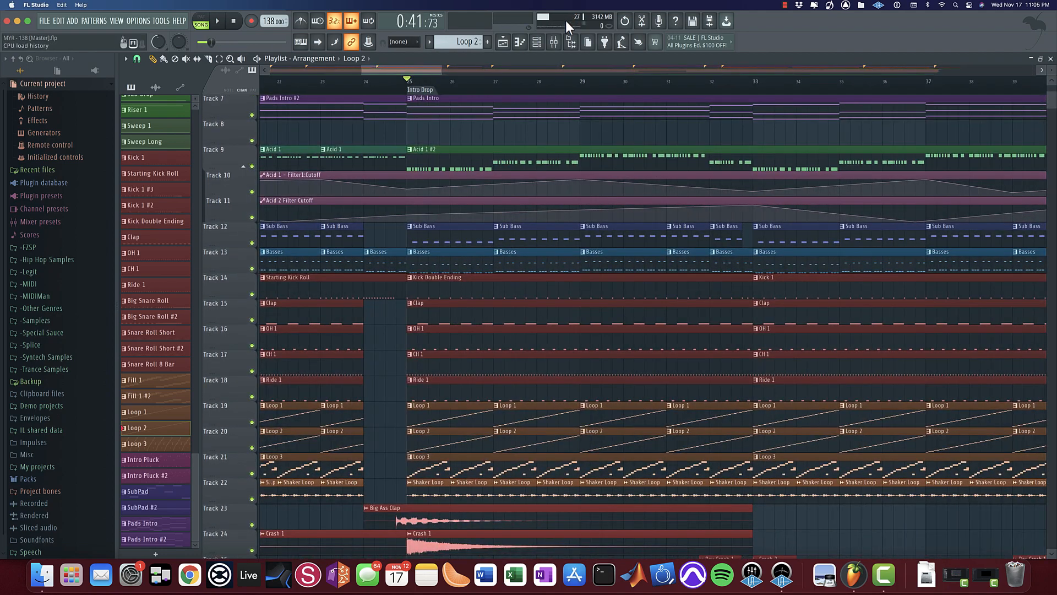
Step: Solo the MidBasses group, unmute Kick and Sub, Kick 1 and SubBass, and play from the Intro Drop
{"action": "left_click", "coordinate": [557, 42]}
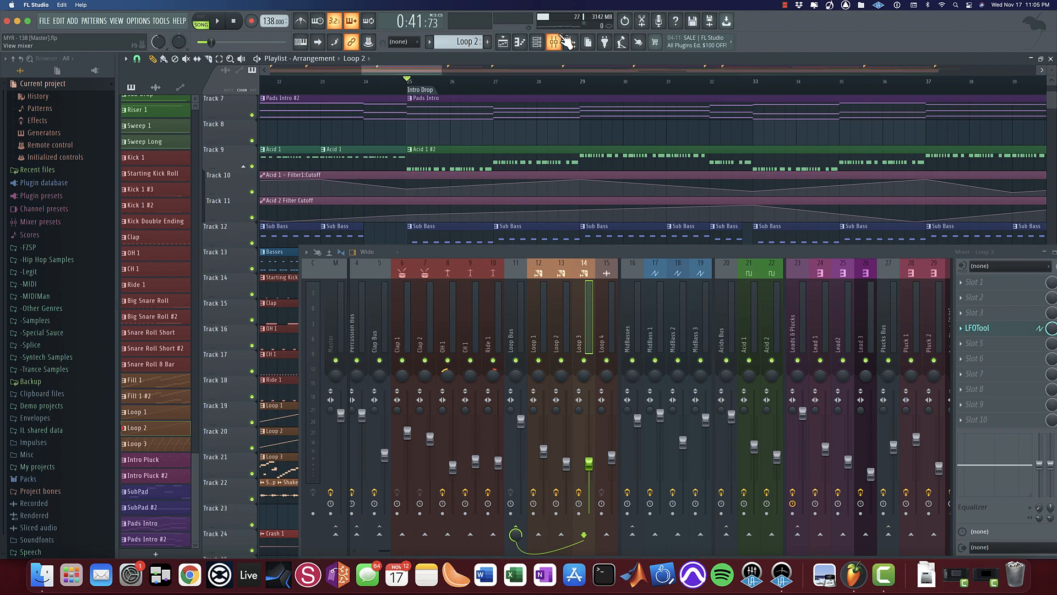
{"action": "right_click", "coordinate": [655, 360]}
{"action": "scroll", "coordinate": [424, 369], "scroll_direction": "up", "scroll_amount": 3}
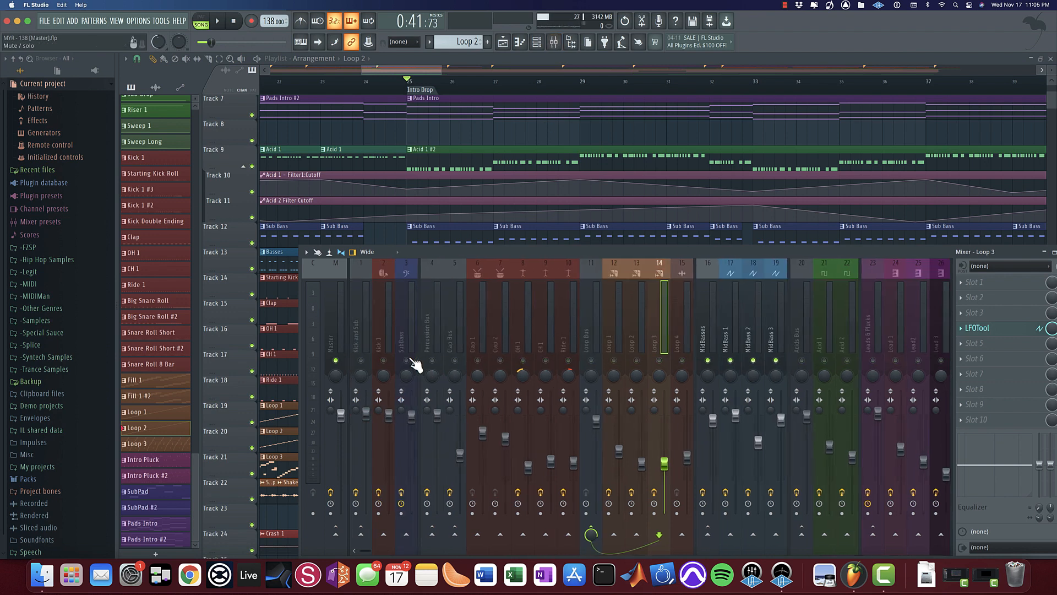
{"action": "left_click", "coordinate": [364, 361]}
{"action": "key", "text": "space"}
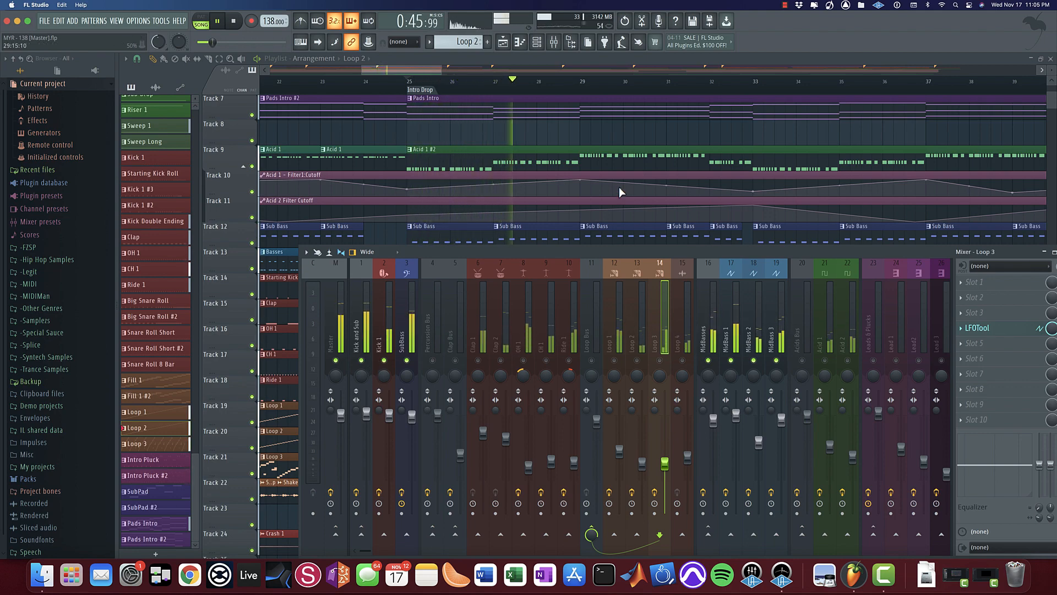
Step: Restart playback from the Drop marker at bar 103 and bring the mixer back into view
{"action": "key", "text": "F9"}
{"action": "scroll", "coordinate": [831, 198], "scroll_direction": "down", "scroll_amount": 6}
{"action": "scroll", "coordinate": [880, 146], "scroll_direction": "up", "scroll_amount": 4}
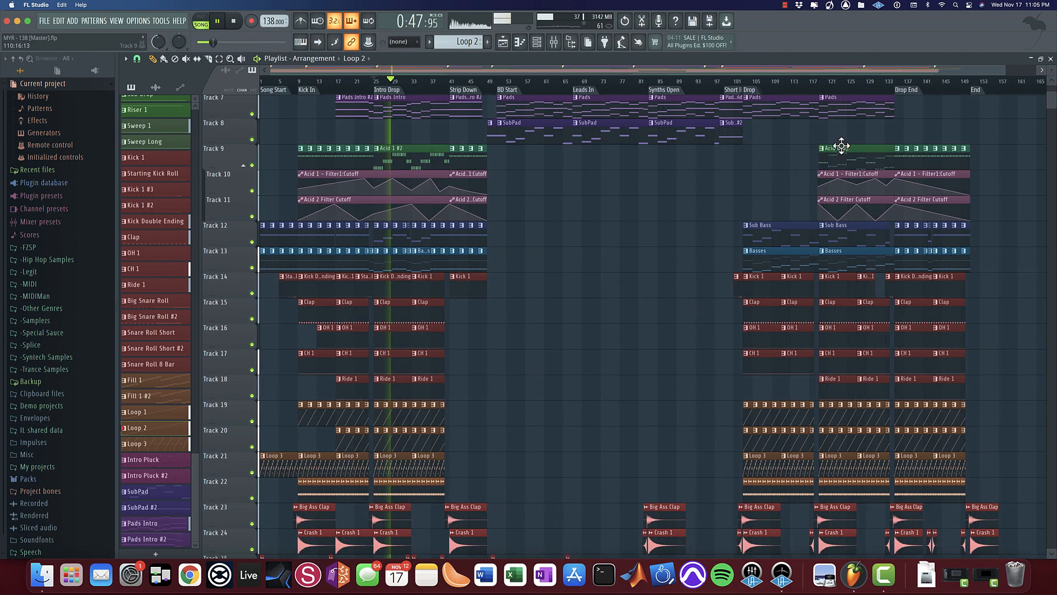
{"action": "key", "text": "space"}
{"action": "left_click", "coordinate": [628, 83]}
{"action": "key", "text": "space"}
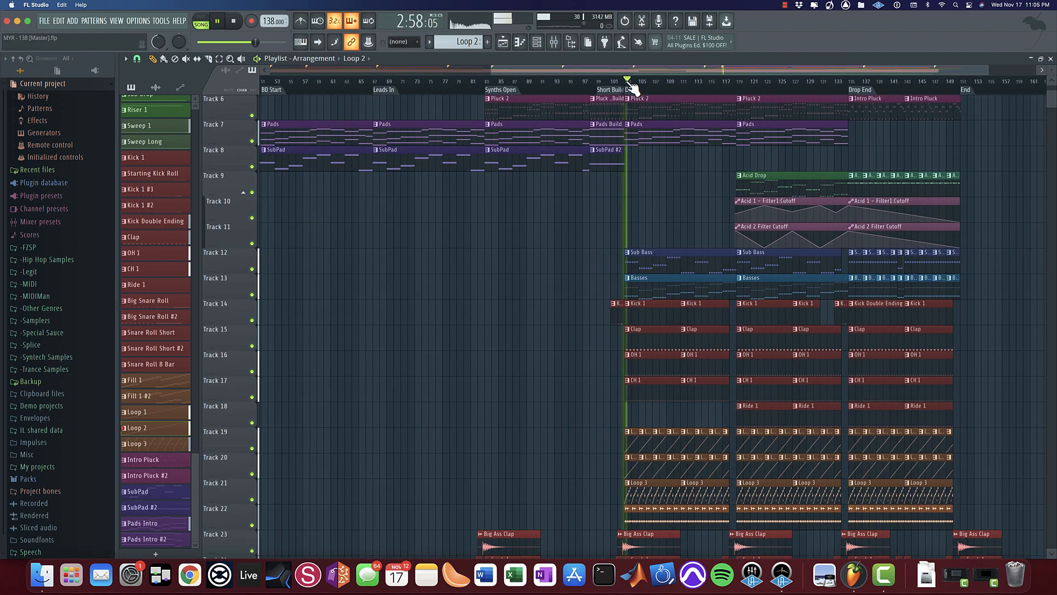
{"action": "left_click", "coordinate": [565, 41]}
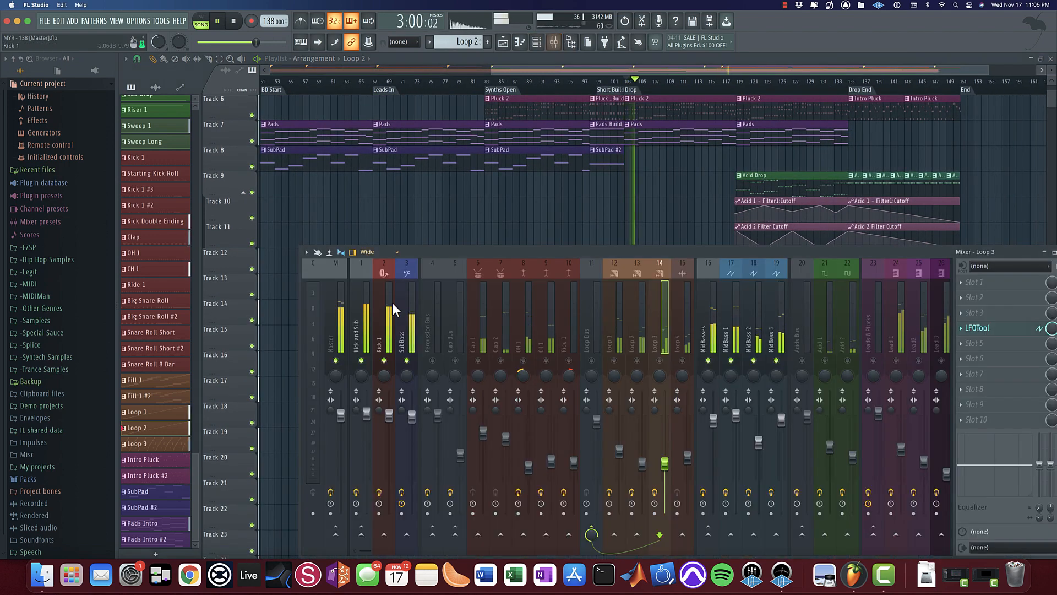
Step: Stop playback, select the SubBass track, and re-enable every mixer track
{"action": "key", "text": "space"}
{"action": "left_click", "coordinate": [411, 361]}
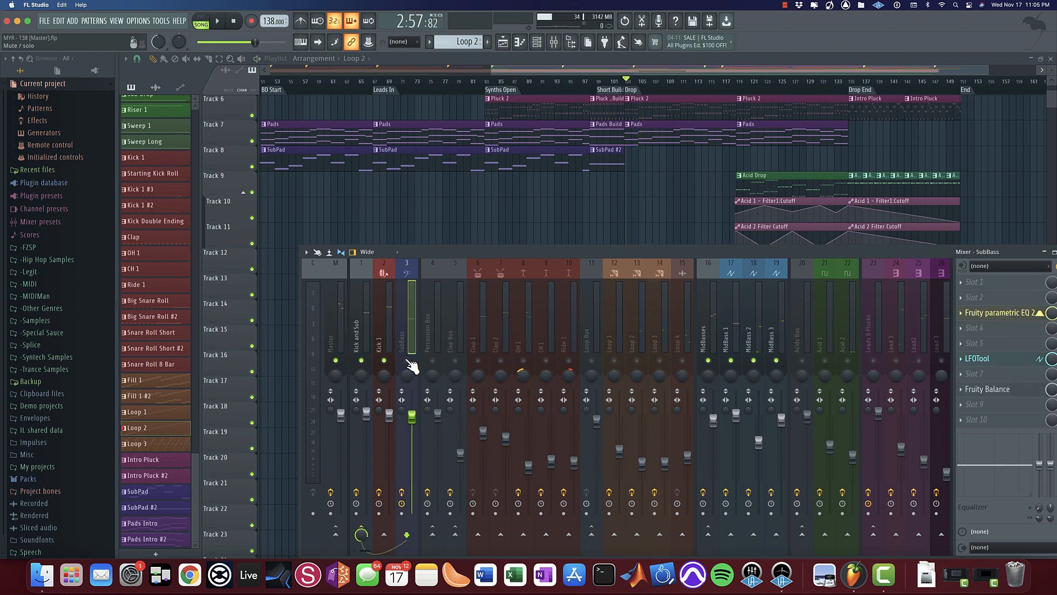
{"action": "left_click", "coordinate": [406, 361]}
{"action": "right_click", "coordinate": [406, 361]}
{"action": "right_click", "coordinate": [406, 361]}
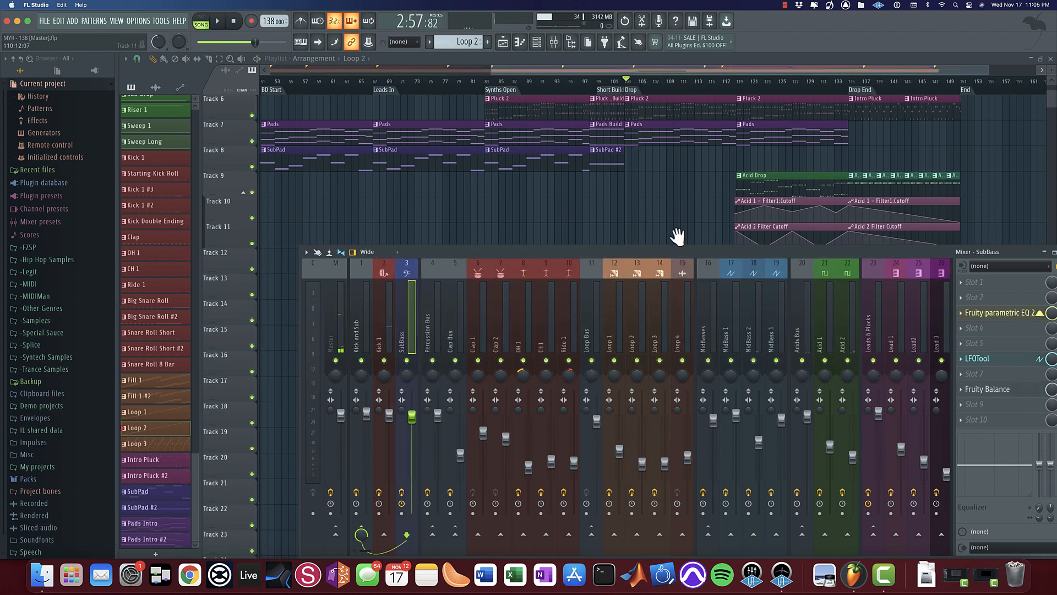
Step: Play the full mix from the start of the Drop with the mixer shown
{"action": "left_click_drag", "start_coordinate": [677, 236], "coordinate": [588, 223]}
{"action": "scroll", "coordinate": [538, 84], "scroll_direction": "up", "scroll_amount": 6}
{"action": "left_click", "coordinate": [532, 88]}
{"action": "key", "text": "space"}
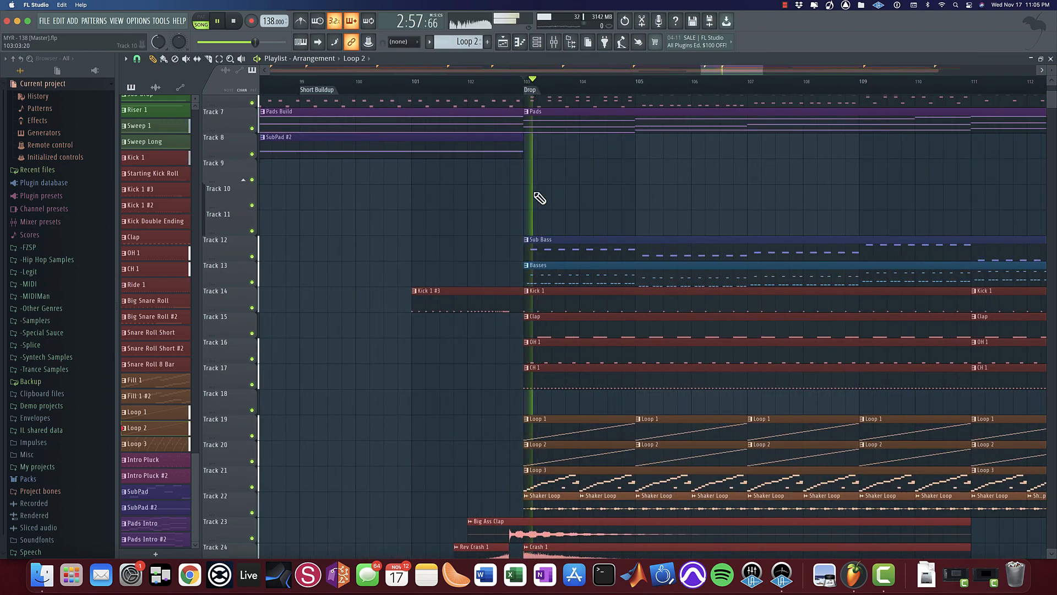
{"action": "left_click", "coordinate": [554, 43]}
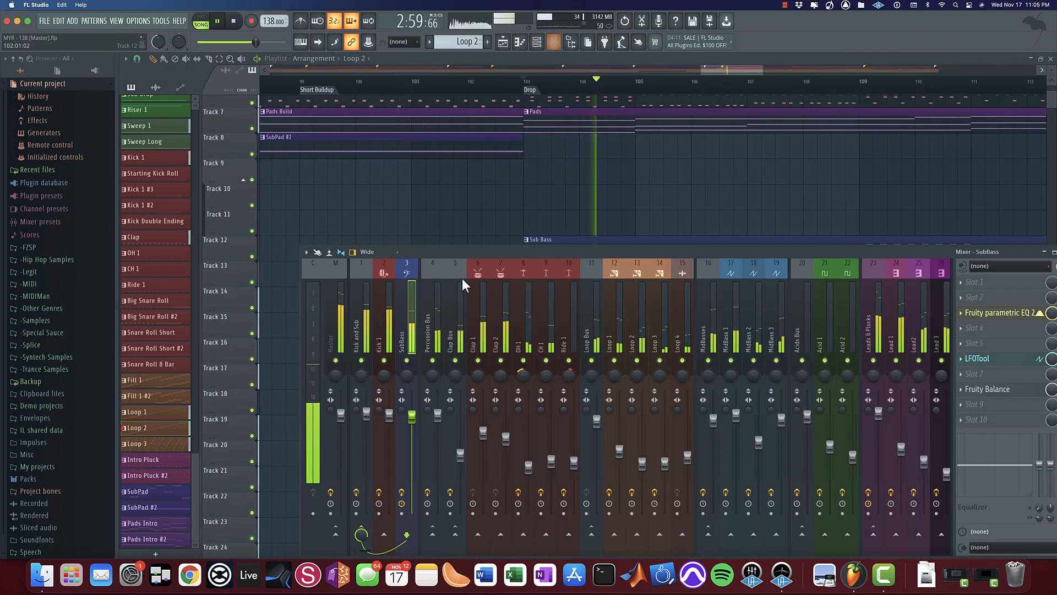
Step: Toggle the MidBasses bus off and on during playback to compare the mix, finishing with it on, and stop playback
{"action": "left_click", "coordinate": [708, 361]}
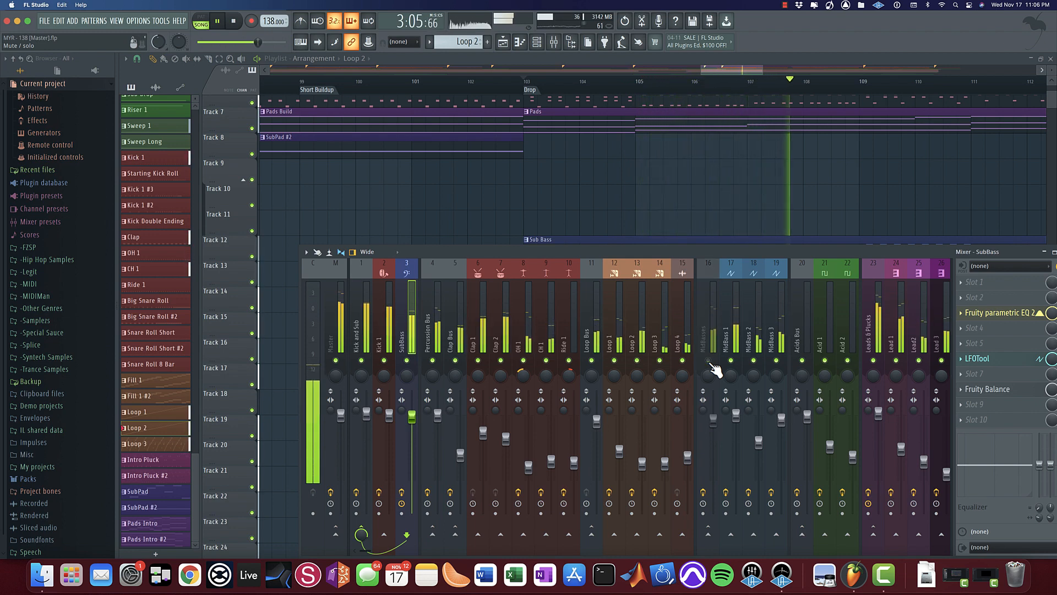
{"action": "left_click", "coordinate": [708, 361]}
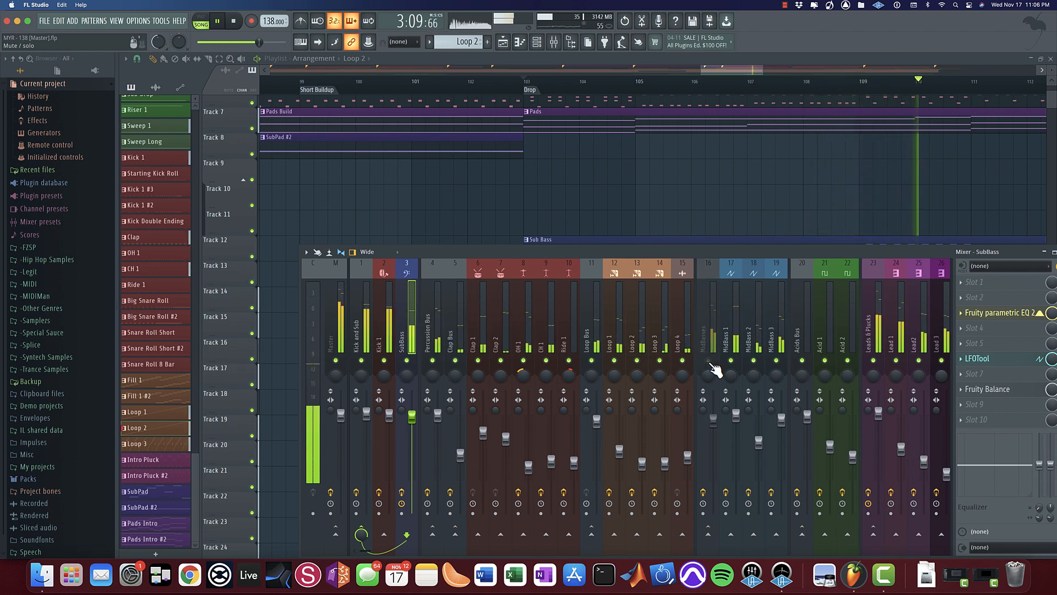
{"action": "left_click", "coordinate": [709, 361]}
{"action": "left_click", "coordinate": [708, 361]}
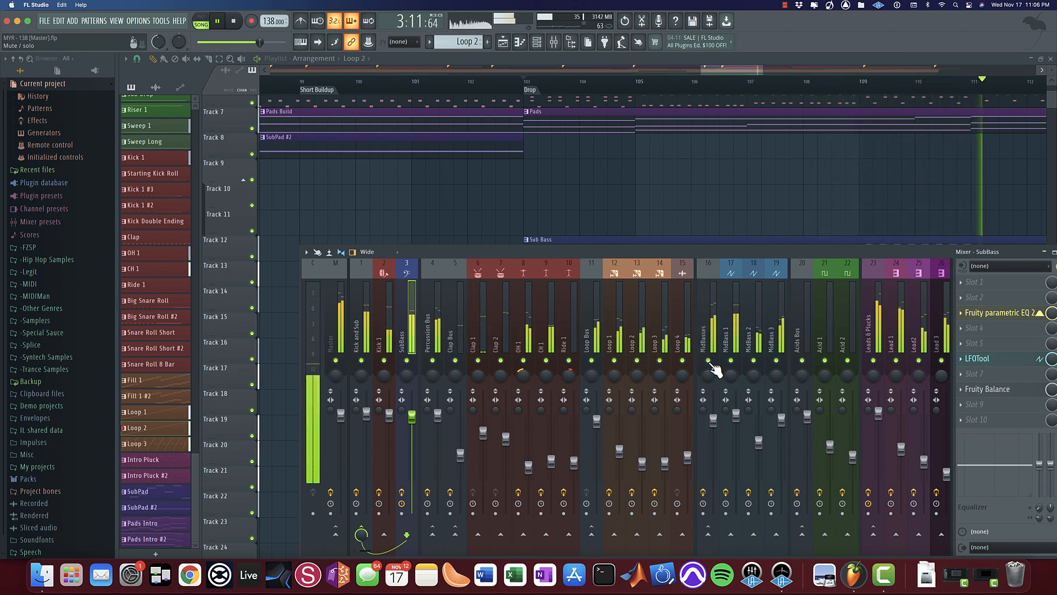
{"action": "key", "text": "space"}
Step: Show the mixer, move its window so the SubBass effect slots are fully visible, and close it
{"action": "left_click_drag", "start_coordinate": [675, 190], "coordinate": [576, 199]}
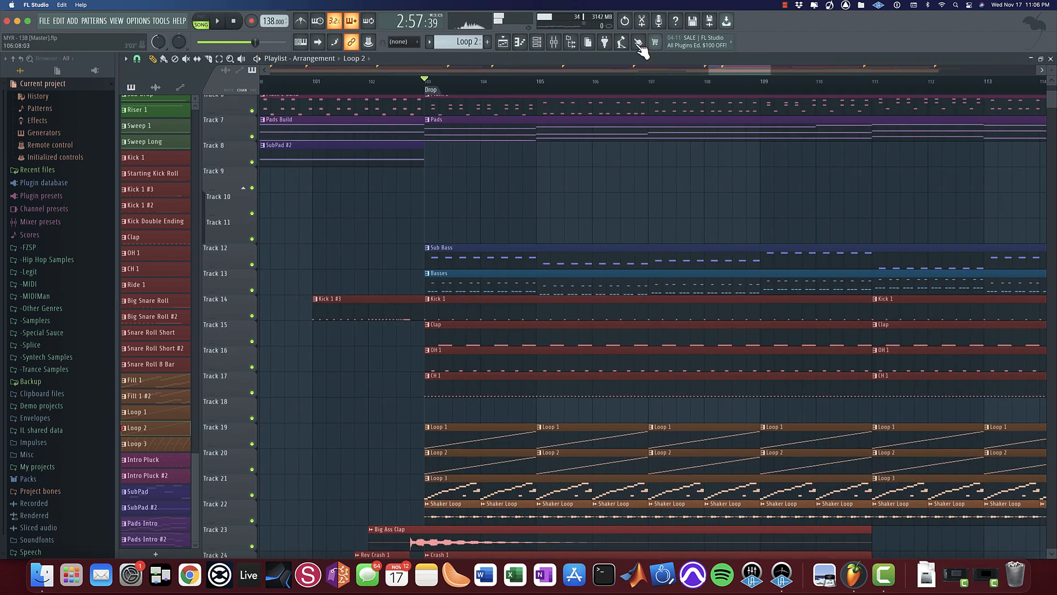
{"action": "left_click", "coordinate": [553, 42]}
{"action": "scroll", "coordinate": [624, 237], "scroll_direction": "down", "scroll_amount": 3}
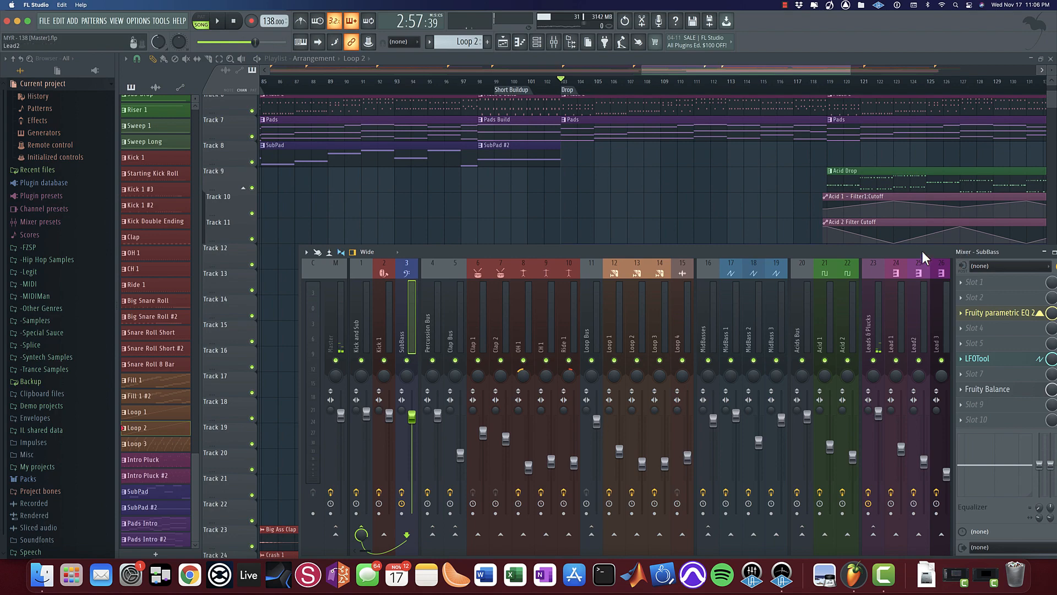
{"action": "left_click_drag", "start_coordinate": [921, 250], "coordinate": [785, 232]}
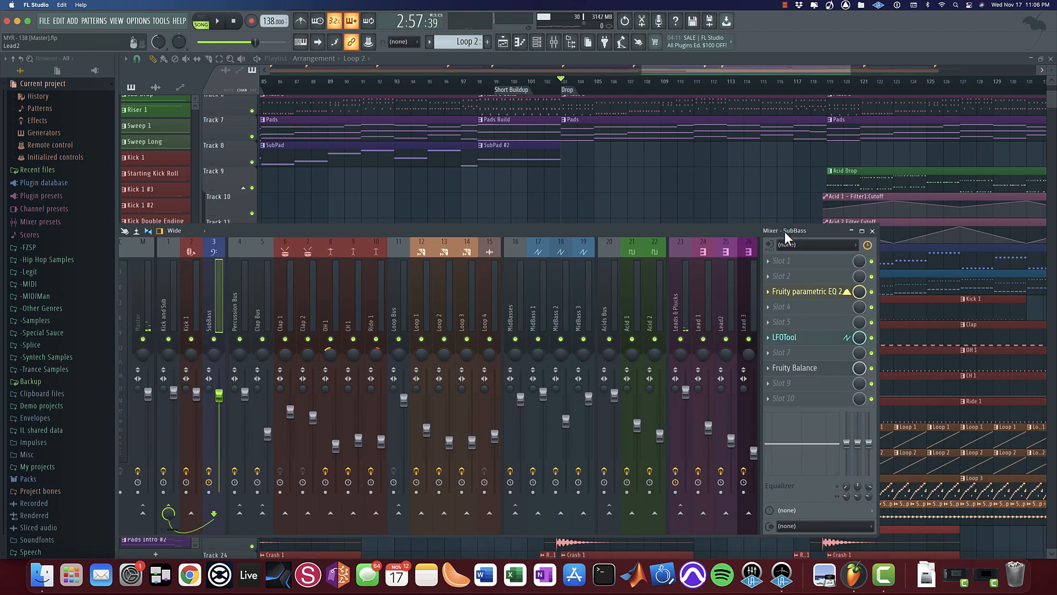
{"action": "left_click", "coordinate": [872, 231]}
Step: Look over the whole arrangement in the playlist, from Song Start to End
{"action": "mouse_move", "coordinate": [421, 301]}
{"action": "left_mouse_down"}
{"action": "mouse_move", "coordinate": [356, 309]}
{"action": "mouse_move", "coordinate": [431, 301]}
{"action": "left_mouse_up"}
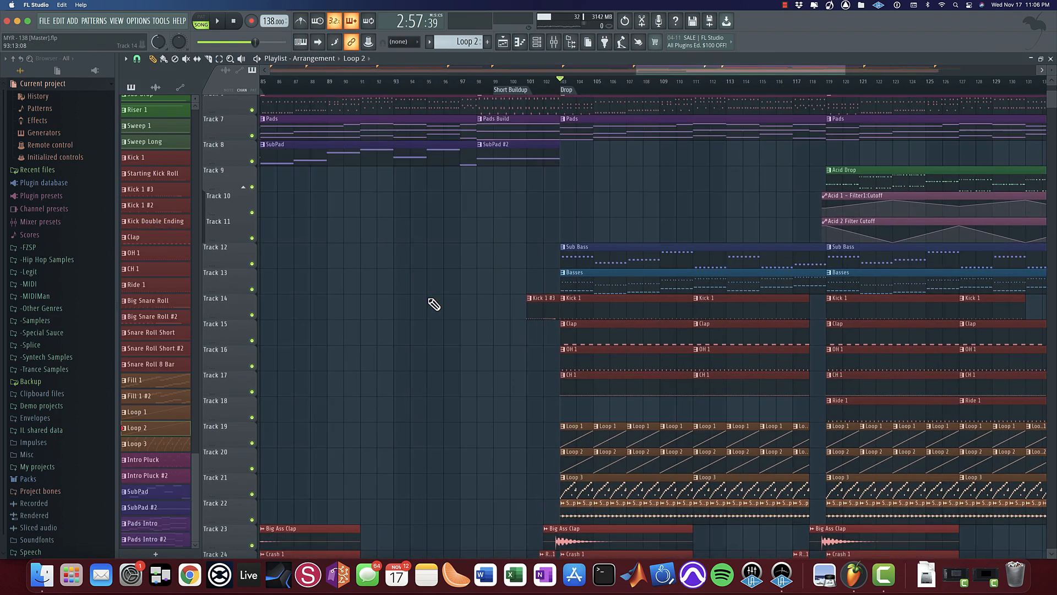
{"action": "scroll", "coordinate": [430, 300], "scroll_direction": "down", "scroll_amount": 1}
{"action": "scroll", "coordinate": [433, 304], "scroll_direction": "down", "scroll_amount": 3}
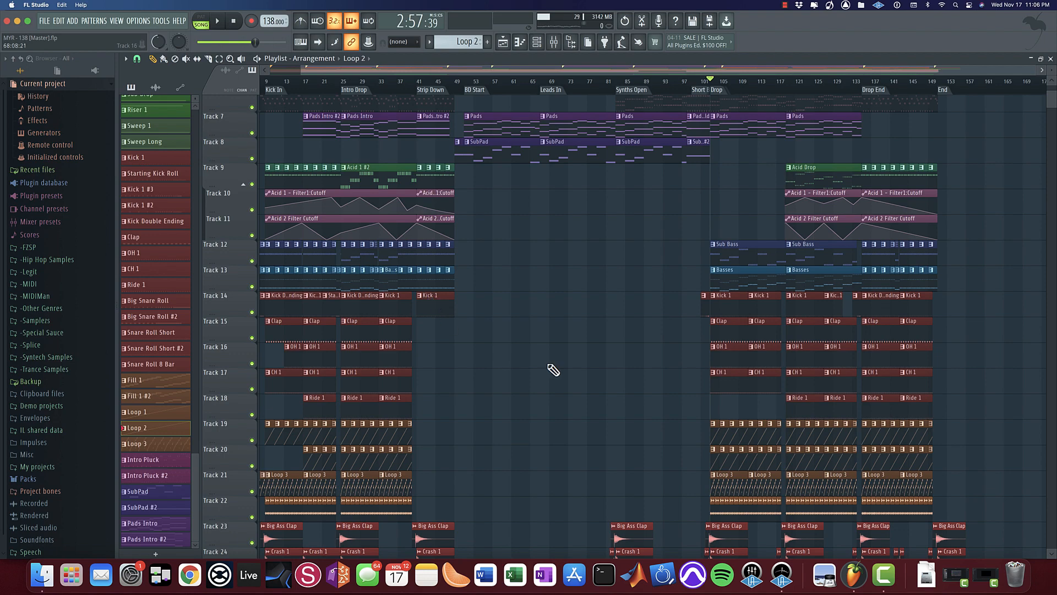
{"action": "scroll", "coordinate": [553, 370], "scroll_direction": "down", "scroll_amount": 1}
{"action": "scroll", "coordinate": [566, 371], "scroll_direction": "down", "scroll_amount": 1}
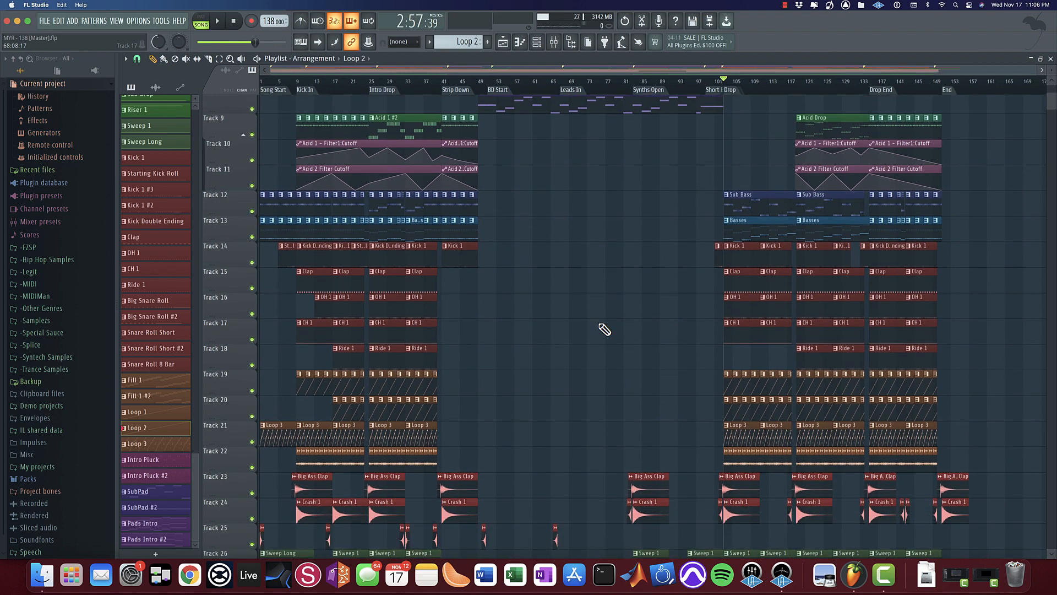
{"action": "scroll", "coordinate": [655, 331], "scroll_direction": "up", "scroll_amount": 6}
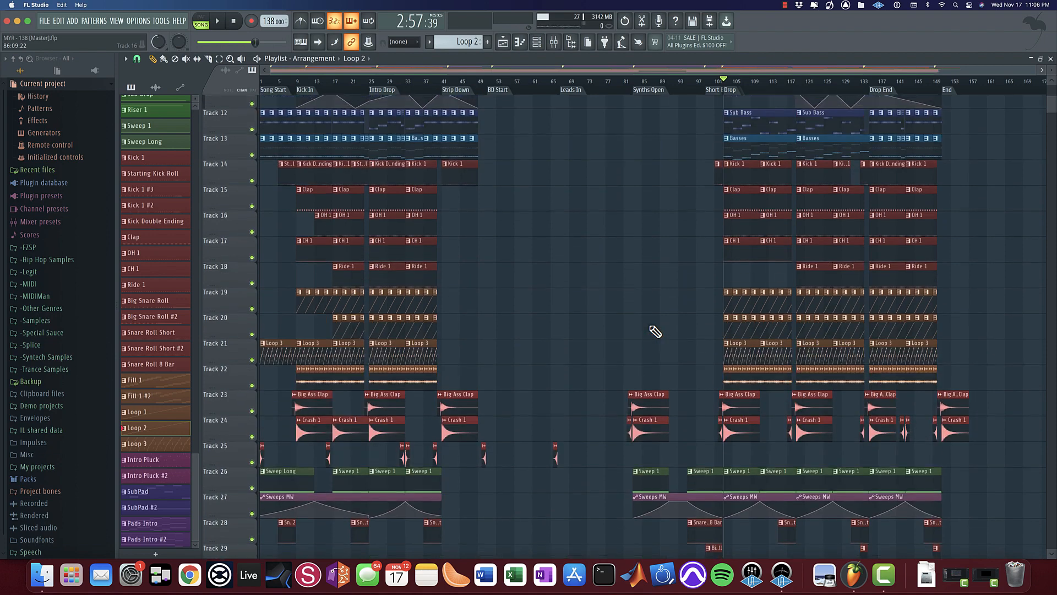